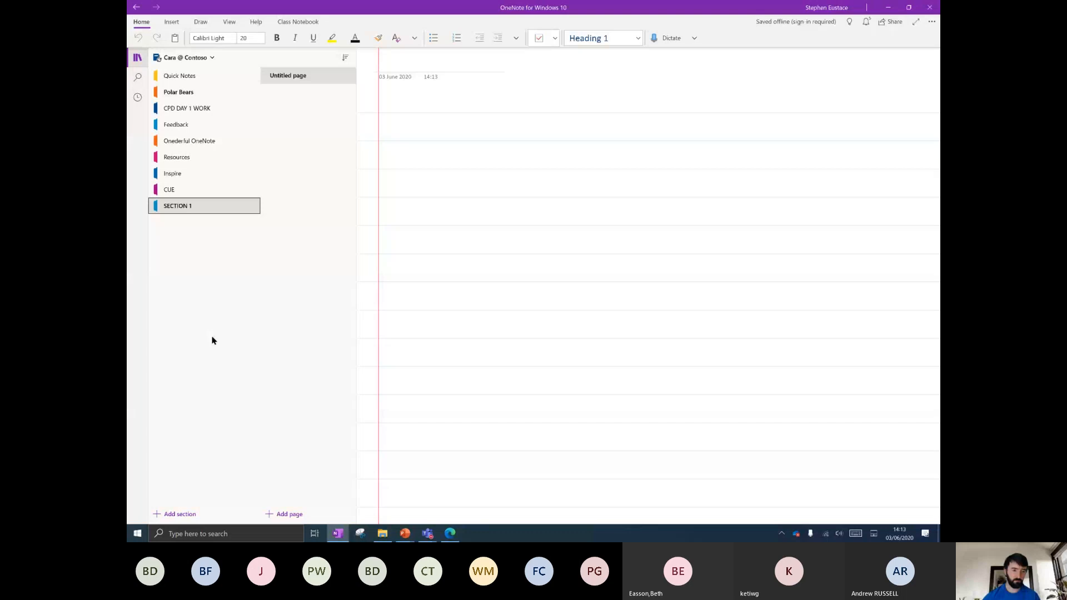
Create a new section named SECTION 2, then return to SECTION 1.
{"action": "left_click", "coordinate": [181, 514]}
{"action": "type", "text": "SECTION 2"}
{"action": "key", "text": "Return"}
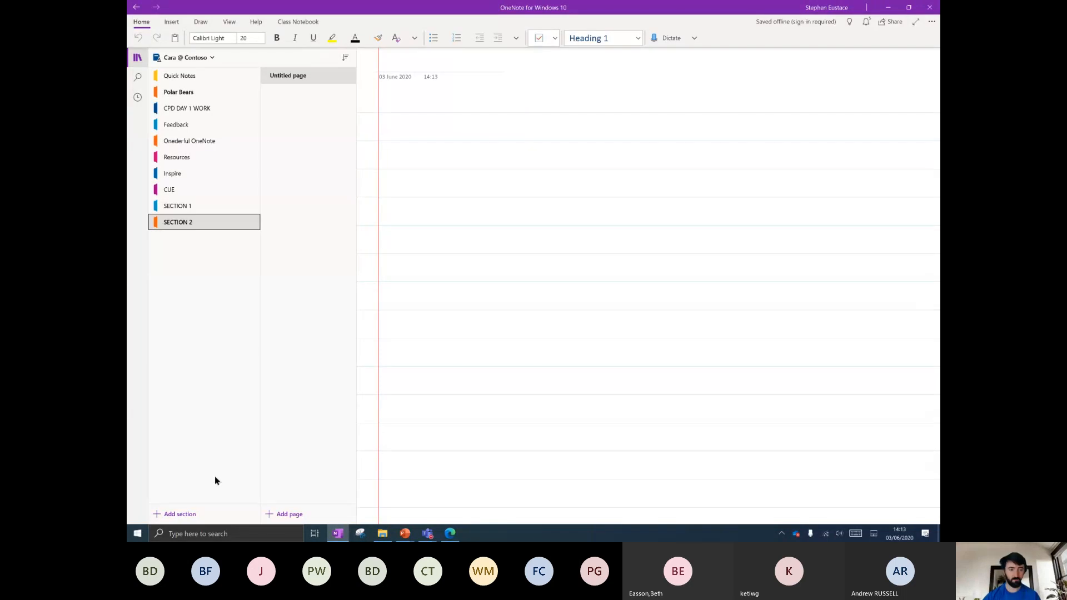
{"action": "left_click", "coordinate": [193, 207]}
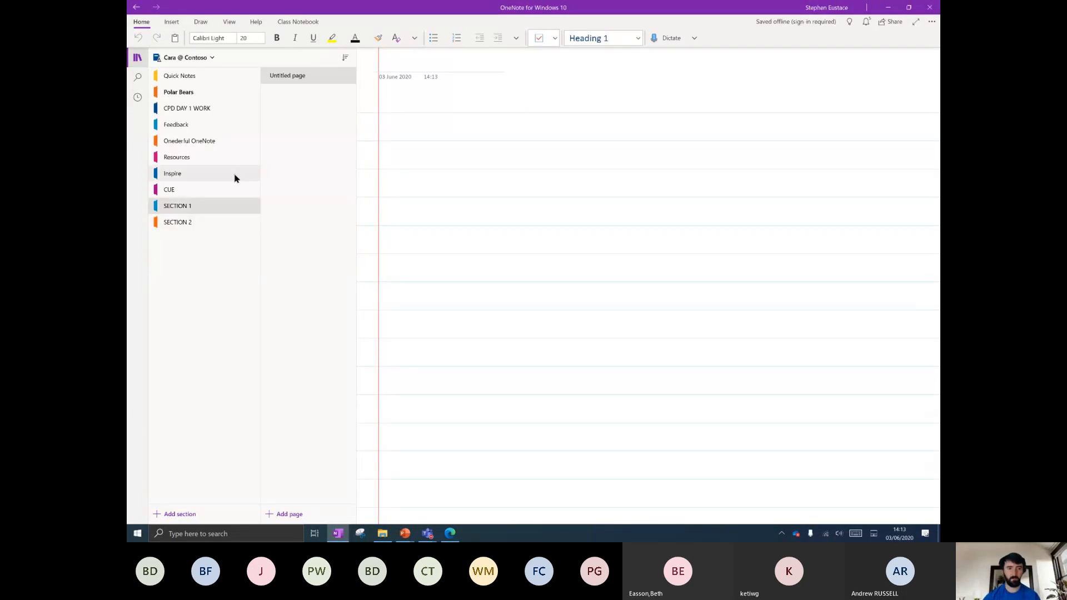
Add new pages to SECTION 1 and title them P1, P2 and LESSON.
{"action": "double_click", "coordinate": [290, 514]}
{"action": "left_click", "coordinate": [288, 75]}
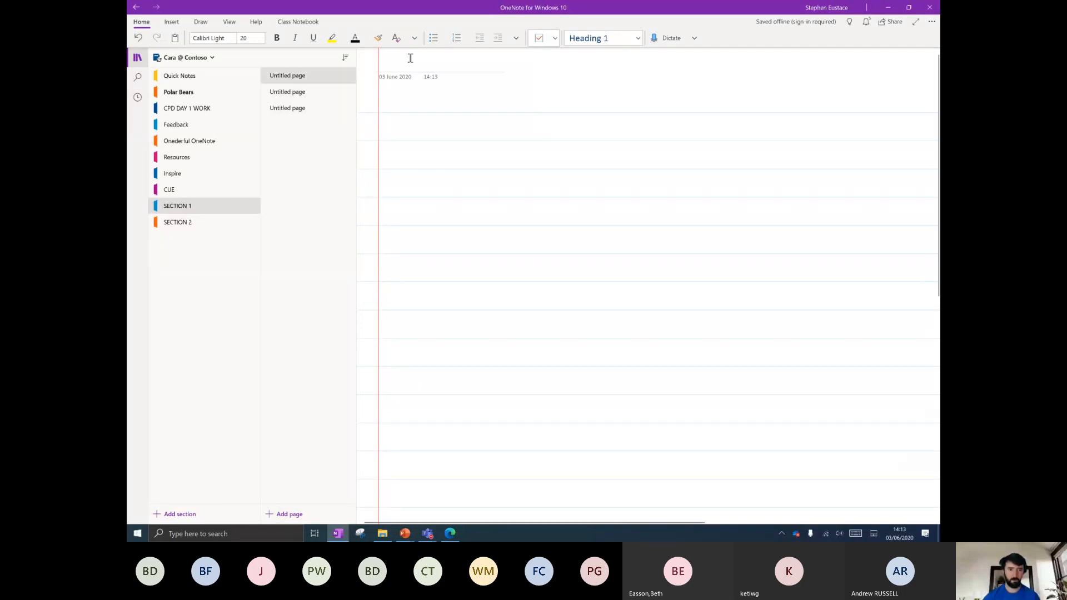
{"action": "type", "text": "P1"}
{"action": "left_click", "coordinate": [294, 91]}
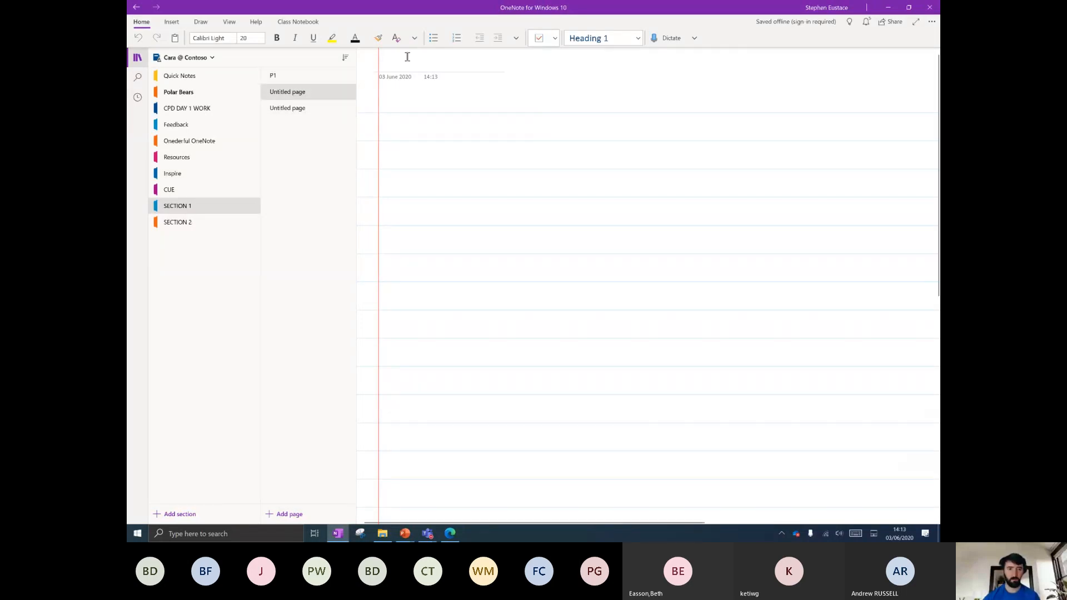
{"action": "type", "text": "P2"}
{"action": "left_click", "coordinate": [278, 109]}
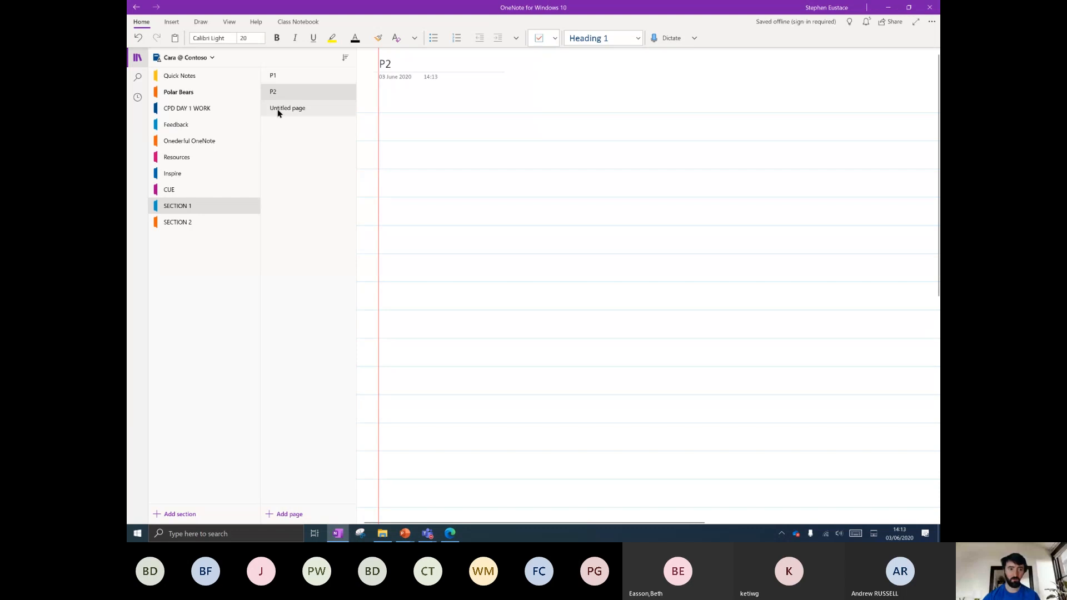
{"action": "type", "text": "LESSON 1"}
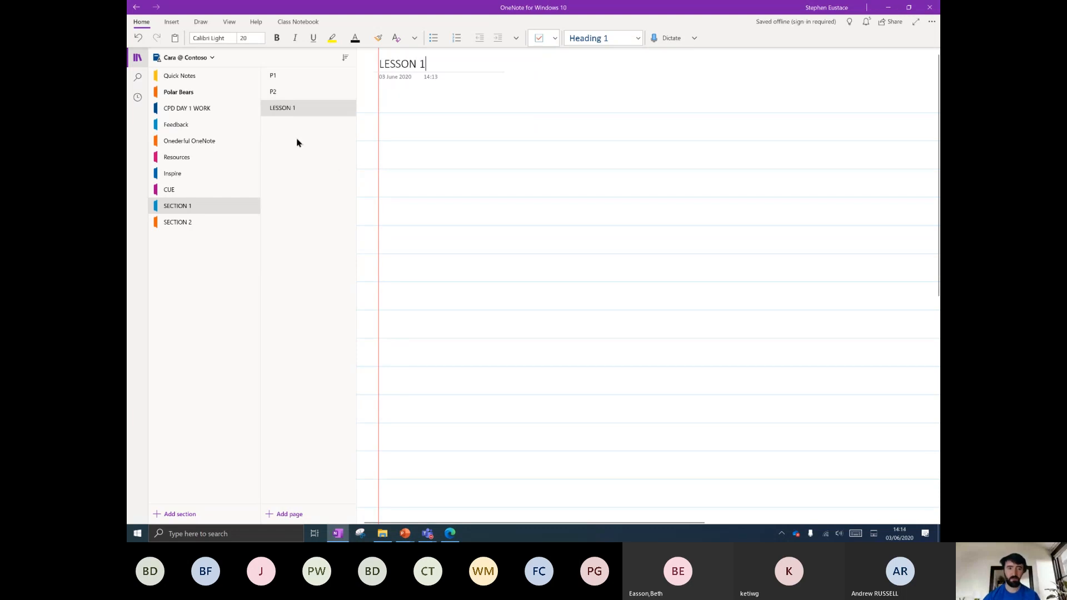
Add another page from the page context menu and title it ALGEBRA 1/5.
{"action": "right_click", "coordinate": [298, 143]}
{"action": "left_click", "coordinate": [308, 144]}
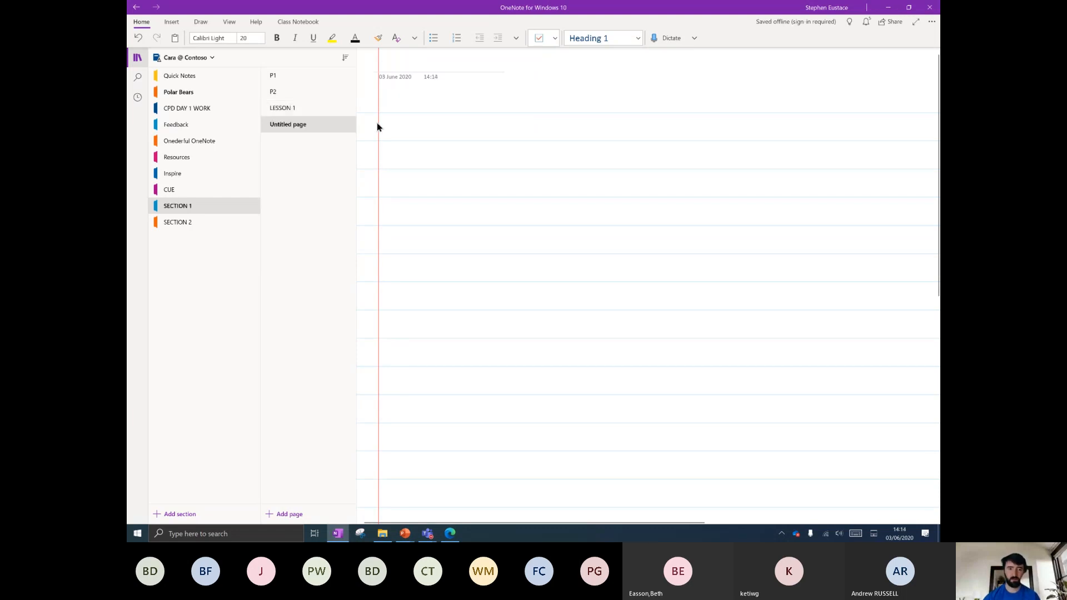
{"action": "type", "text": "A"}
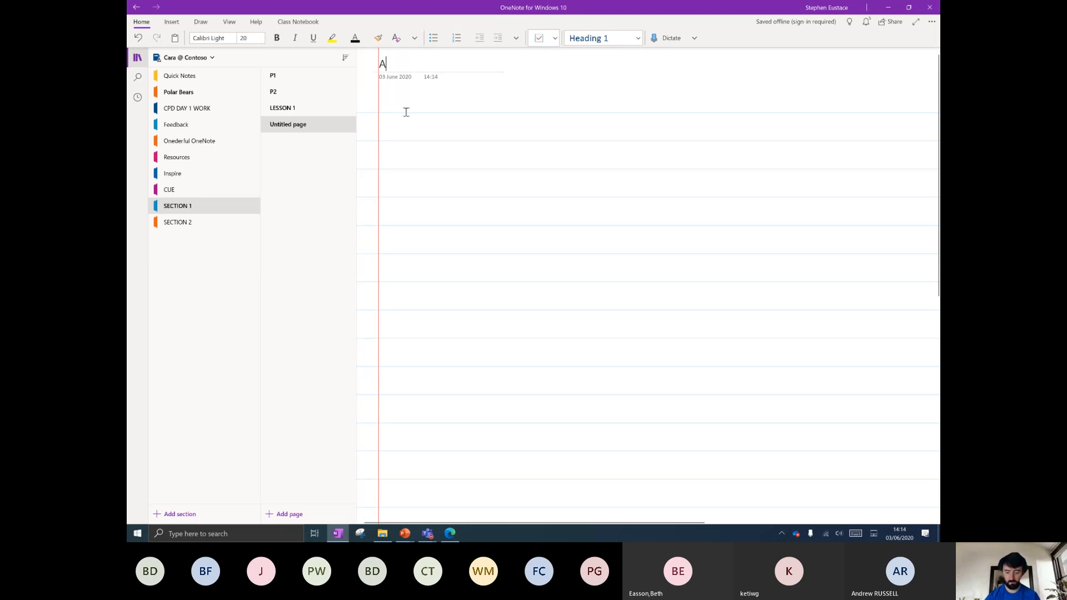
{"action": "type", "text": "LGEBRA"}
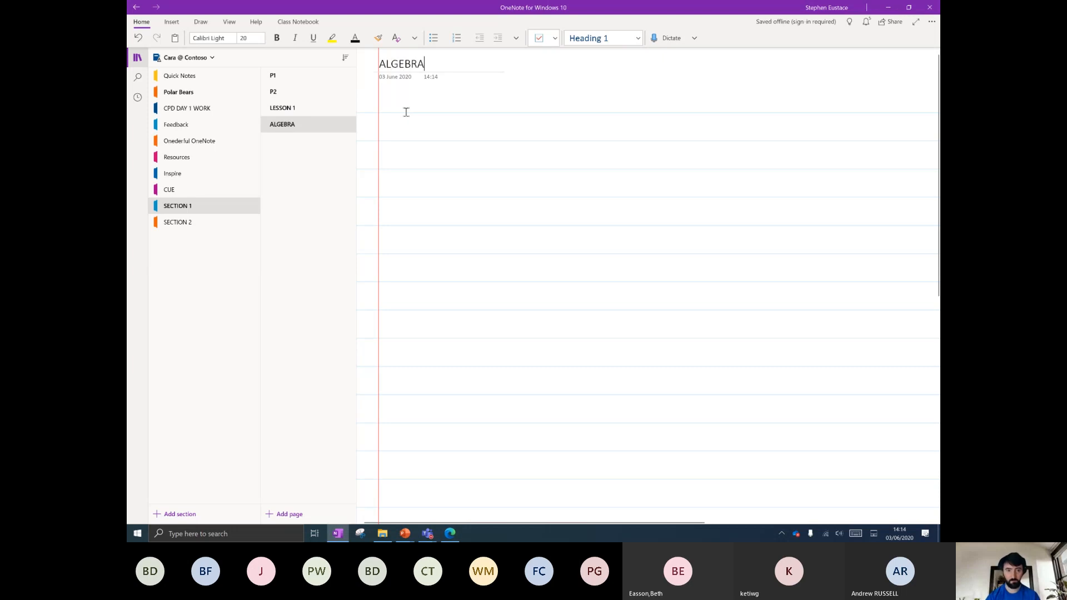
{"action": "type", "text": " 1/5"}
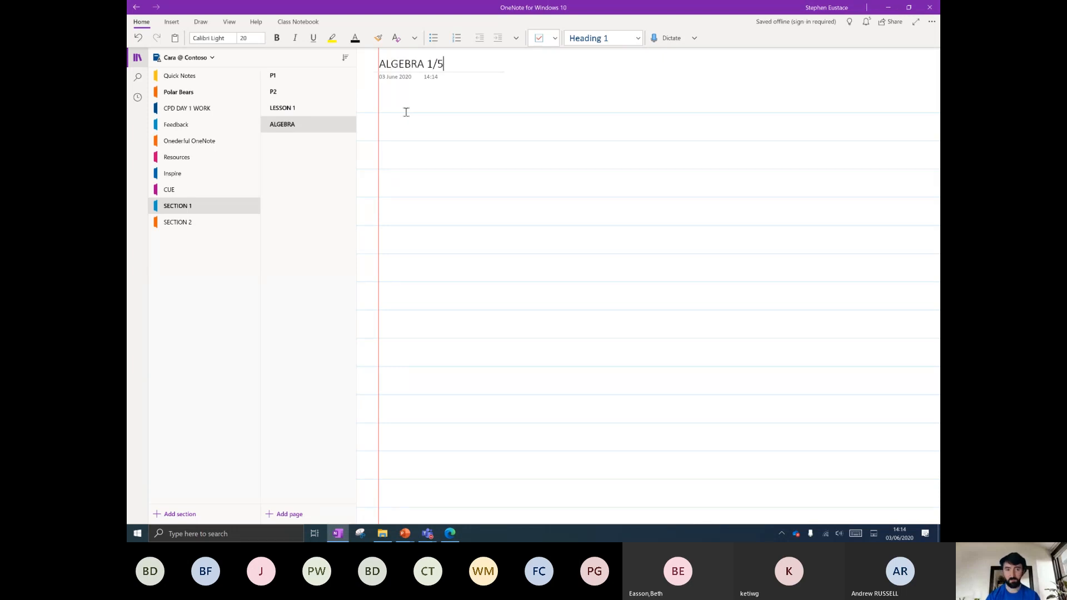
{"action": "left_click", "coordinate": [410, 149]}
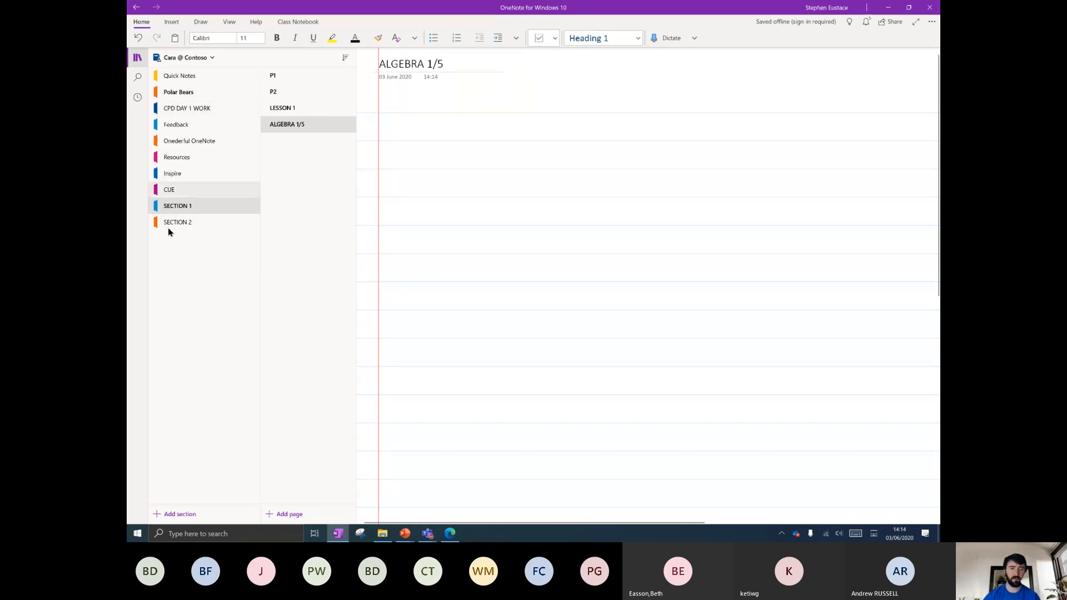
Start a note in the page body reading 'Algebra lesson 1', fixing a typo.
{"action": "left_click", "coordinate": [408, 125]}
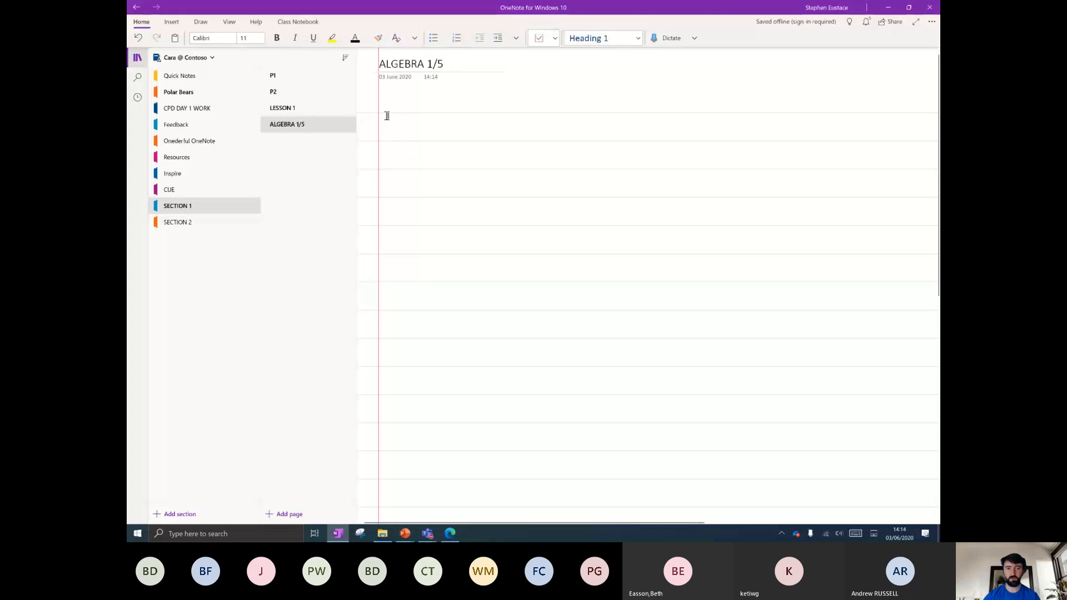
{"action": "left_click", "coordinate": [415, 113]}
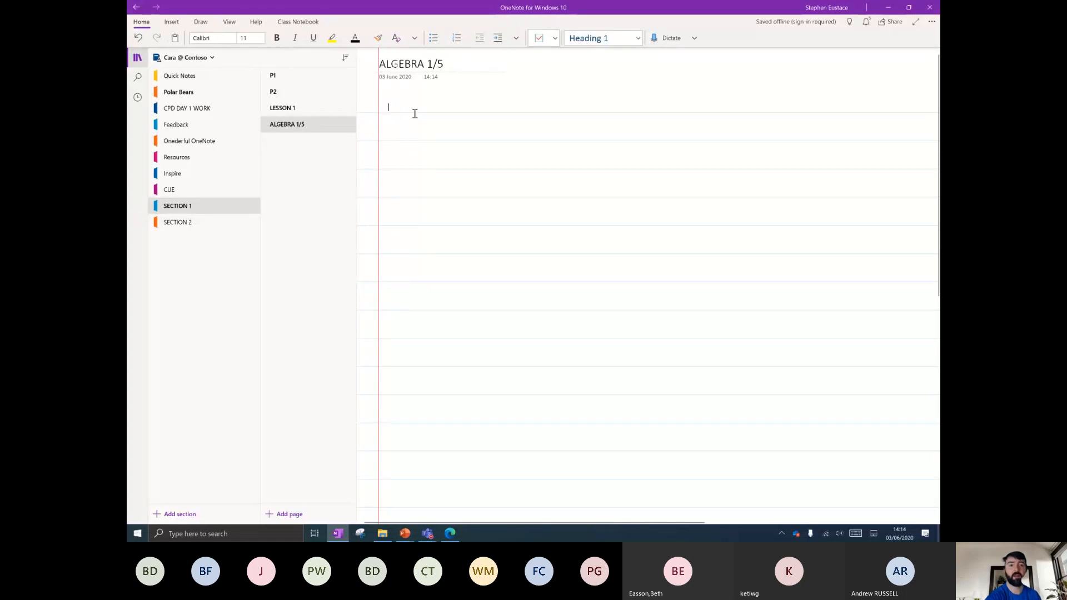
{"action": "scroll", "coordinate": [465, 236], "scroll_direction": "up", "scroll_amount": 3}
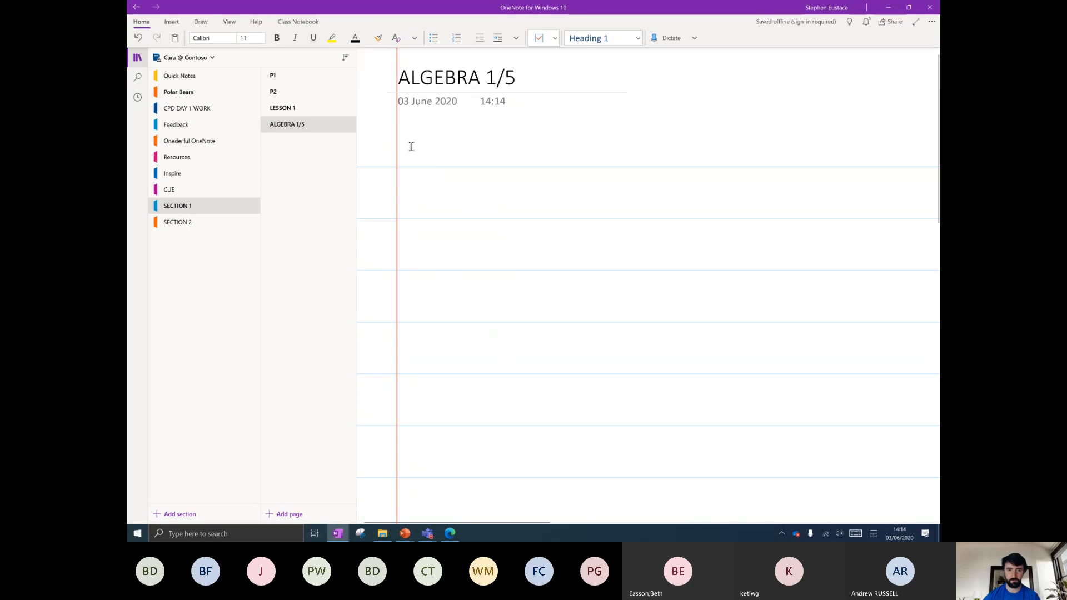
{"action": "type", "text": "algeb"}
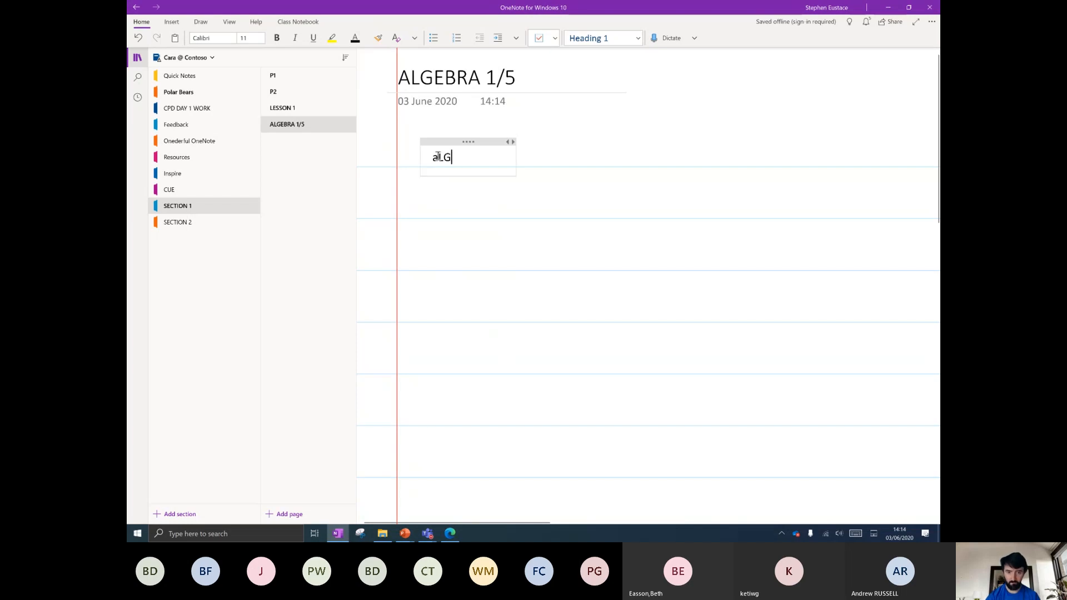
{"action": "key", "text": "BackSpace"}
{"action": "key", "text": "BackSpace"}
{"action": "key", "text": "BackSpace"}
{"action": "key", "text": "BackSpace"}
{"action": "type", "text": "lgebra lesson 1"}
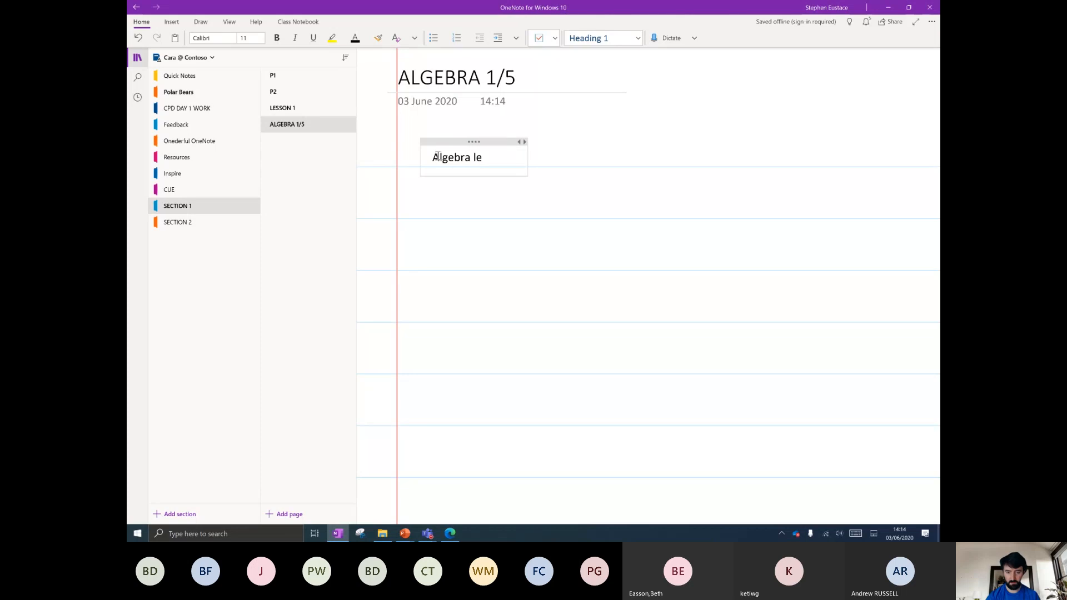
Add the lines 'Equation' and 'X+8=12' beneath it, then leave the note.
{"action": "key", "text": "Return"}
{"action": "key", "text": "Return"}
{"action": "key", "text": "Return"}
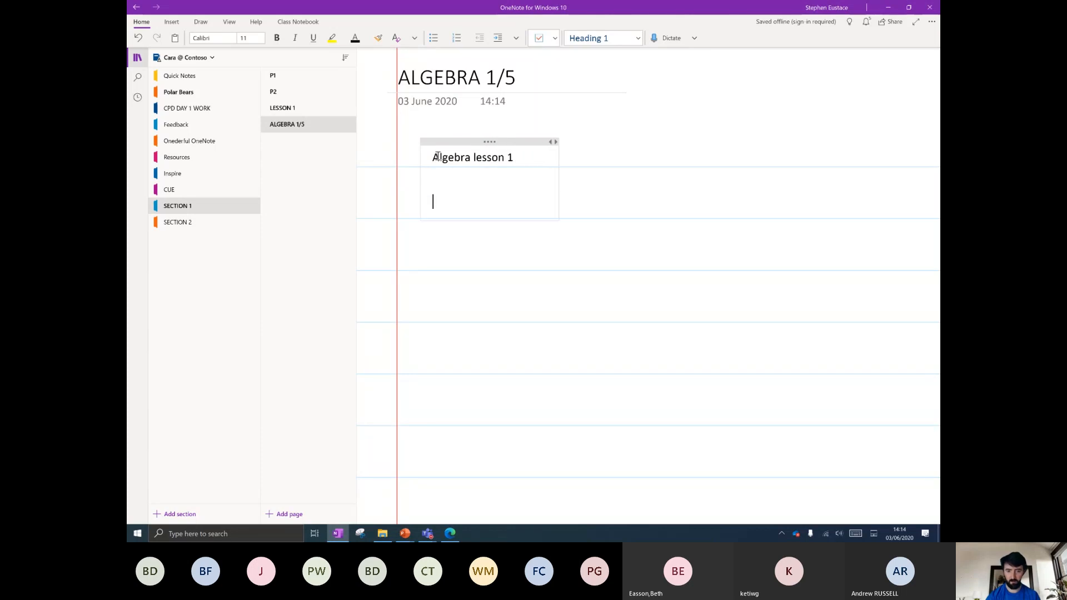
{"action": "type", "text": "E"}
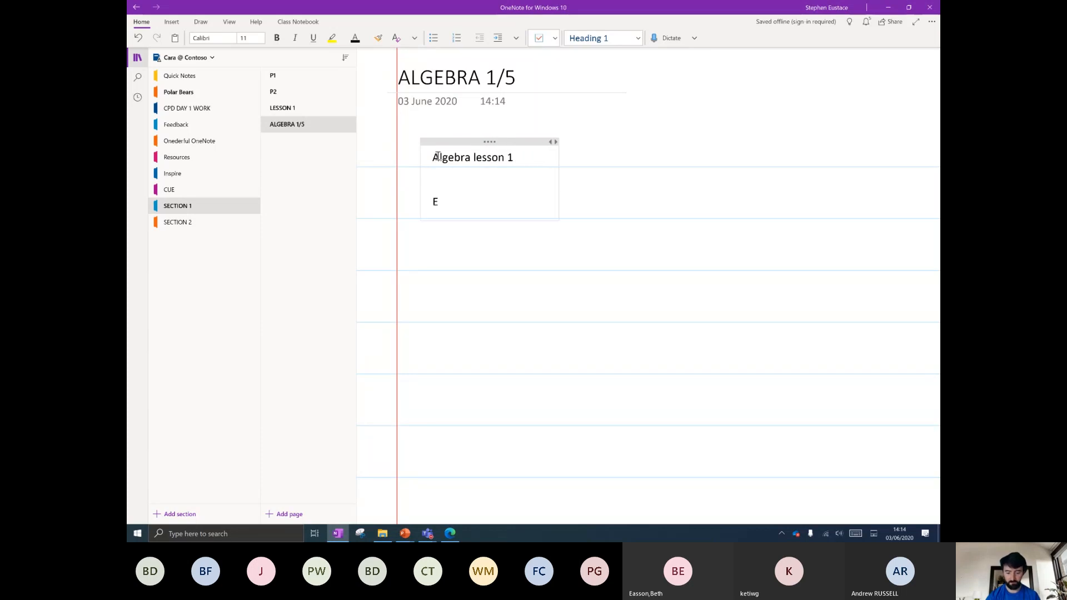
{"action": "type", "text": "quation"}
{"action": "key", "text": "Return"}
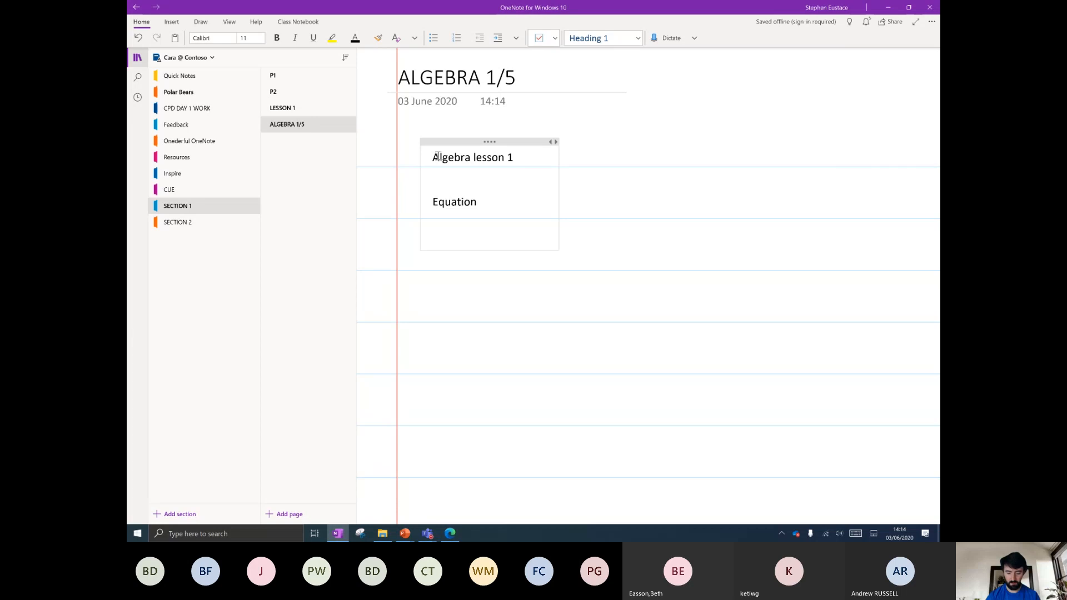
{"action": "type", "text": "X+8=12"}
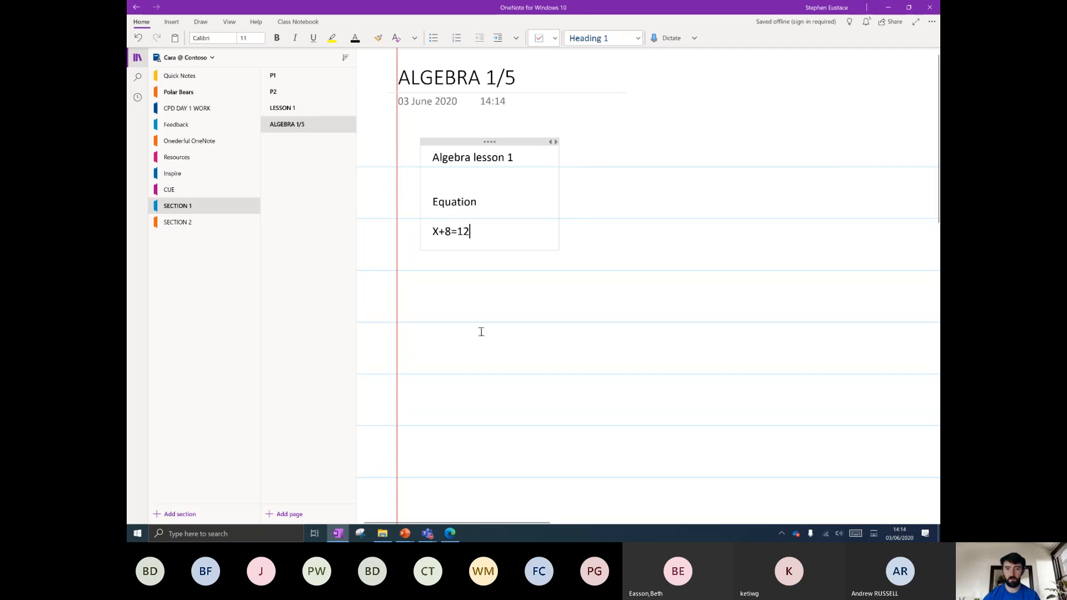
{"action": "key", "text": "Return"}
{"action": "key", "text": "Return"}
{"action": "key", "text": "Return"}
{"action": "left_click", "coordinate": [622, 210]}
{"action": "left_click", "coordinate": [229, 22]}
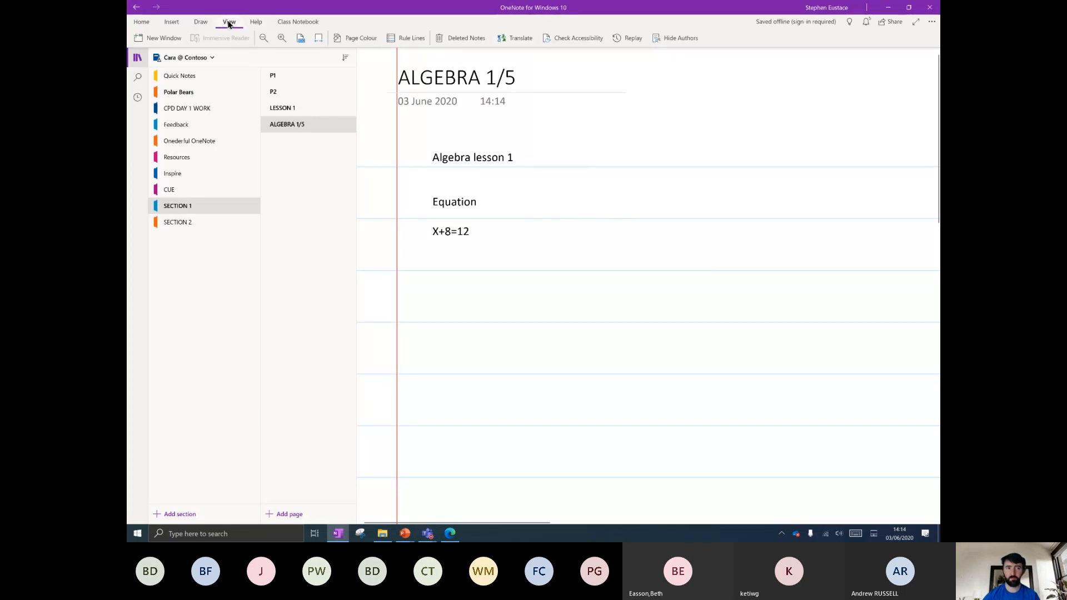
Try large and small grid page lines, then set the page to no lines.
{"action": "left_click", "coordinate": [409, 39]}
{"action": "left_click", "coordinate": [464, 104]}
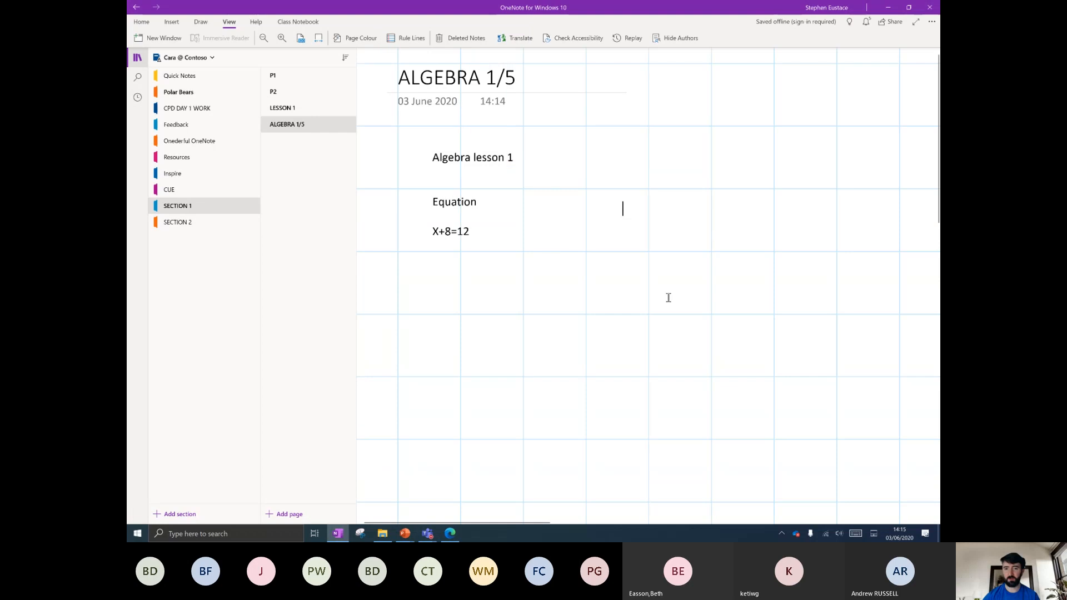
{"action": "left_click", "coordinate": [412, 40]}
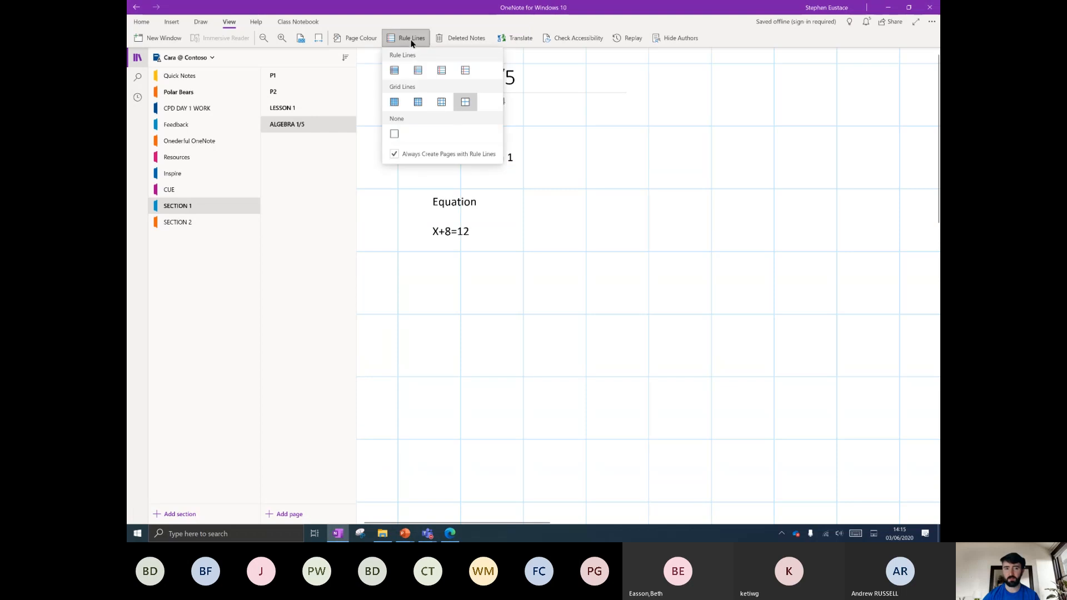
{"action": "left_click", "coordinate": [443, 102]}
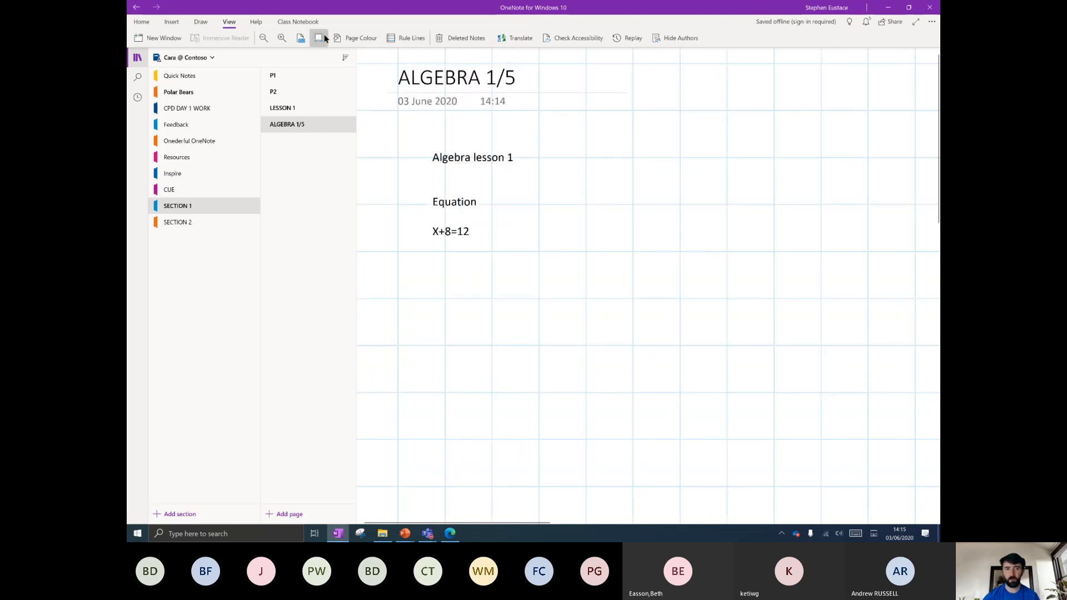
{"action": "left_click", "coordinate": [403, 39]}
{"action": "left_click", "coordinate": [397, 138]}
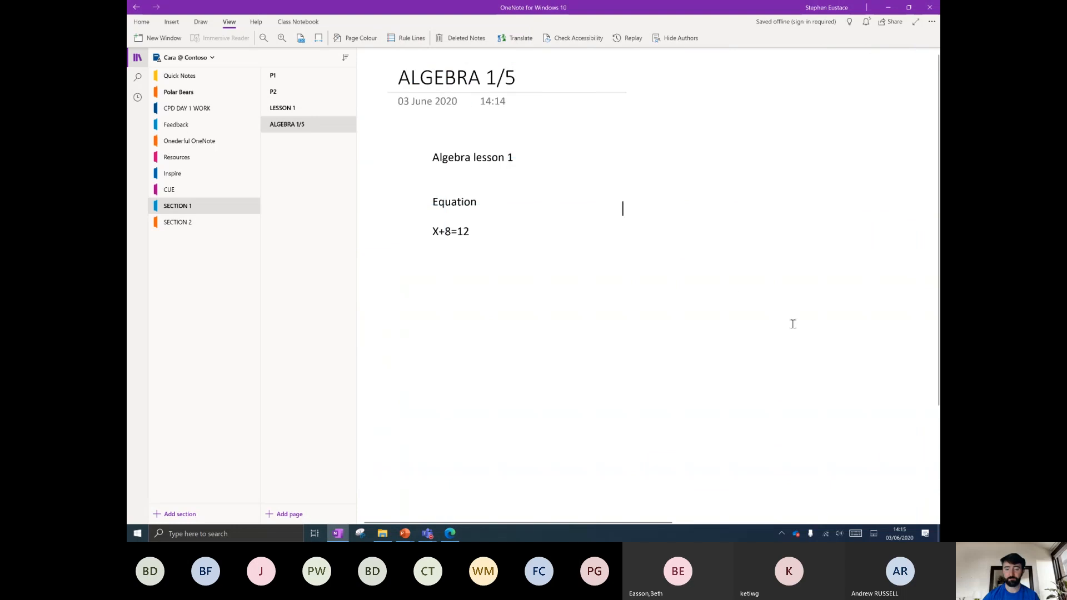
Try light yellow and light blue page backgrounds, moving the note up and left.
{"action": "left_click", "coordinate": [371, 42]}
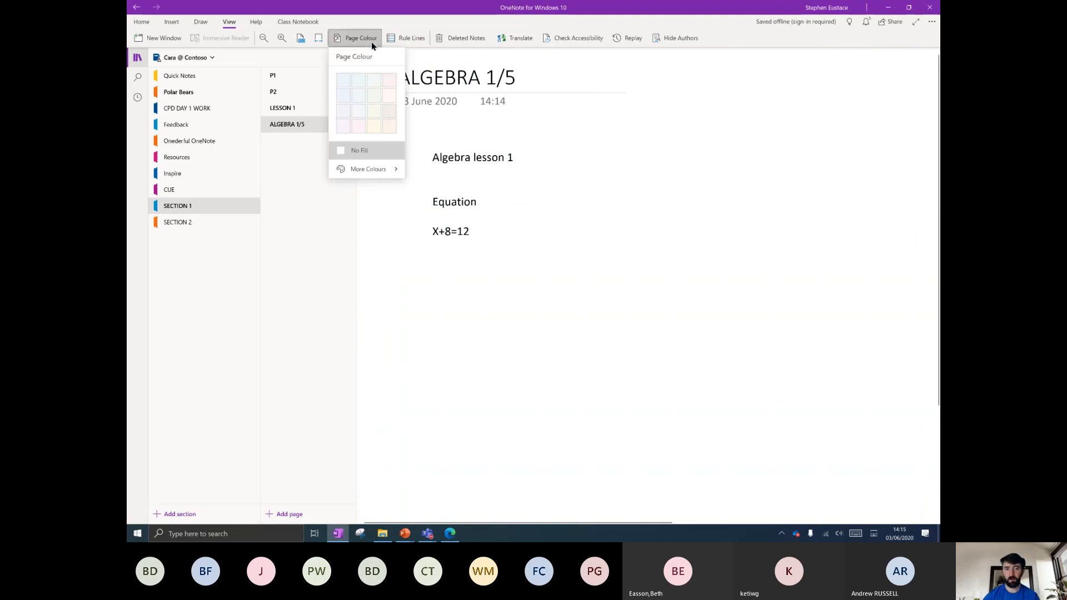
{"action": "left_click", "coordinate": [375, 127]}
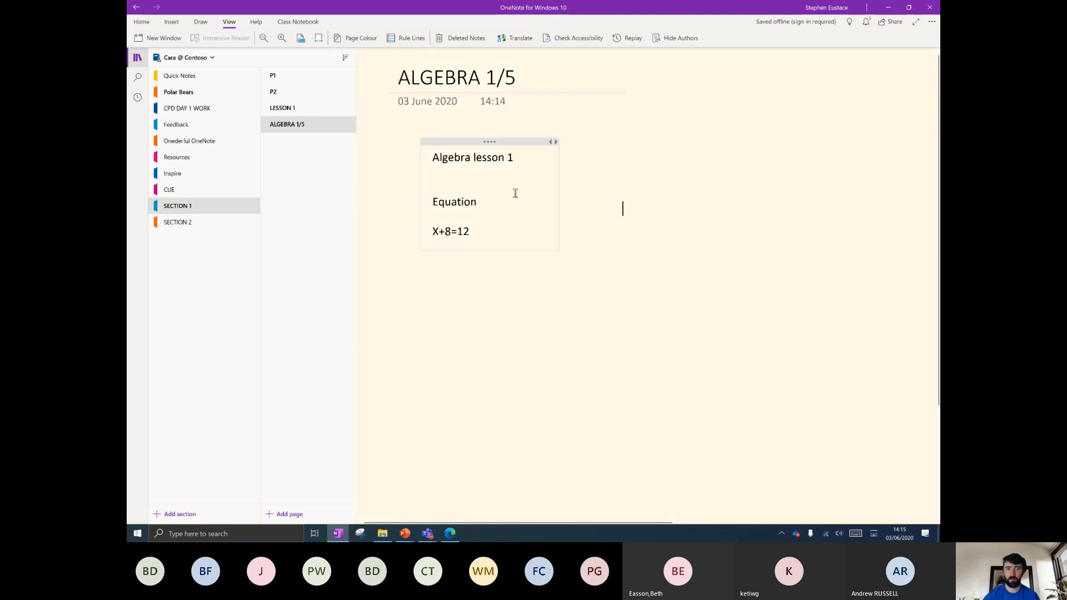
{"action": "left_click_drag", "start_coordinate": [510, 142], "coordinate": [473, 133]}
{"action": "left_click", "coordinate": [361, 38]}
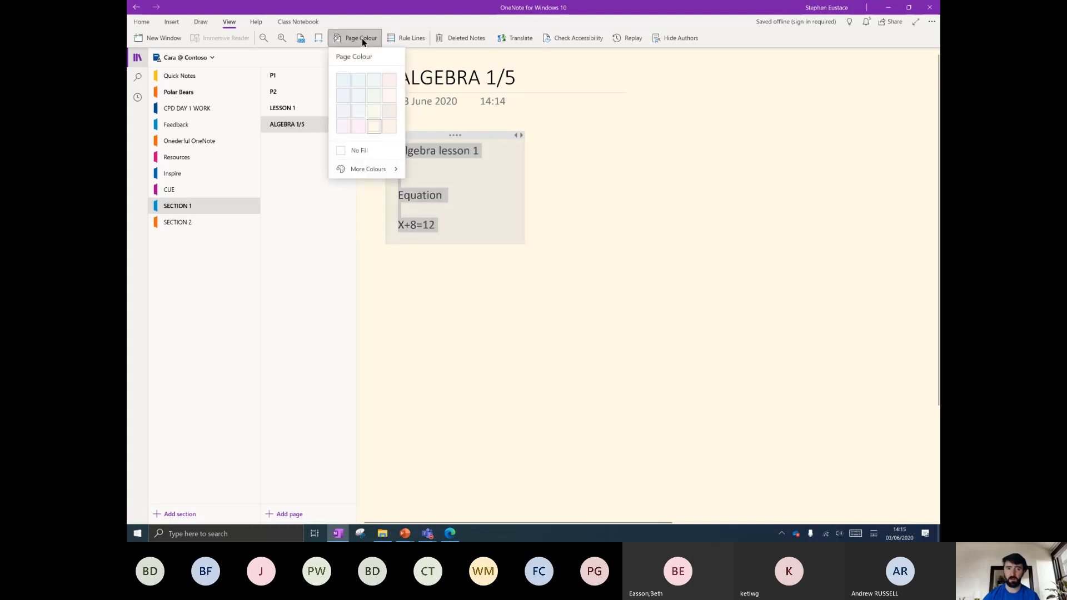
{"action": "left_click", "coordinate": [349, 105]}
{"action": "left_click", "coordinate": [581, 250]}
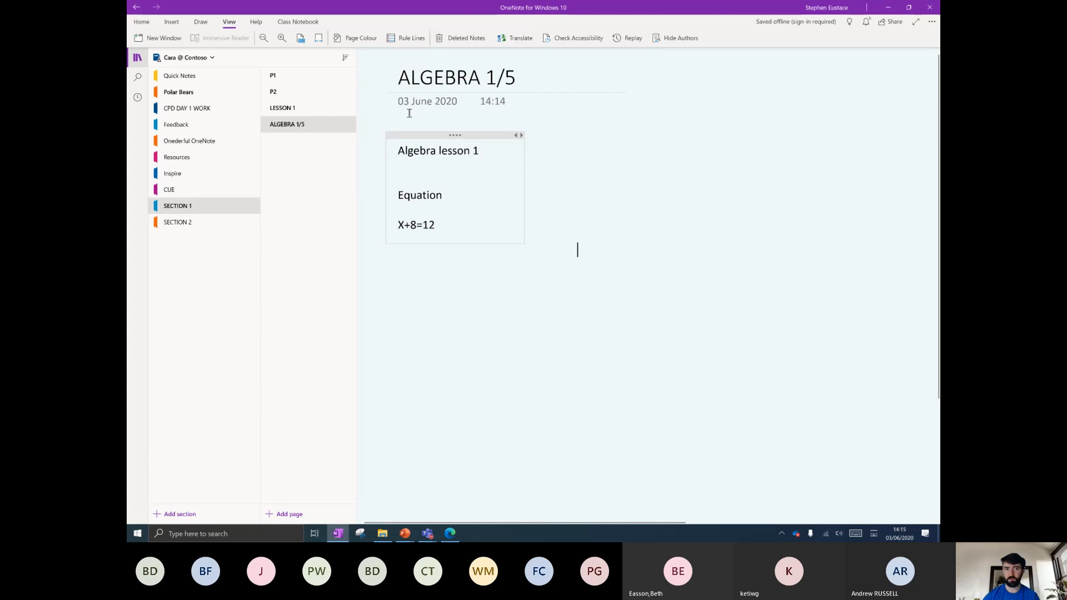
Settle on a cream page background and place the caret after X+8=12.
{"action": "left_click", "coordinate": [453, 135]}
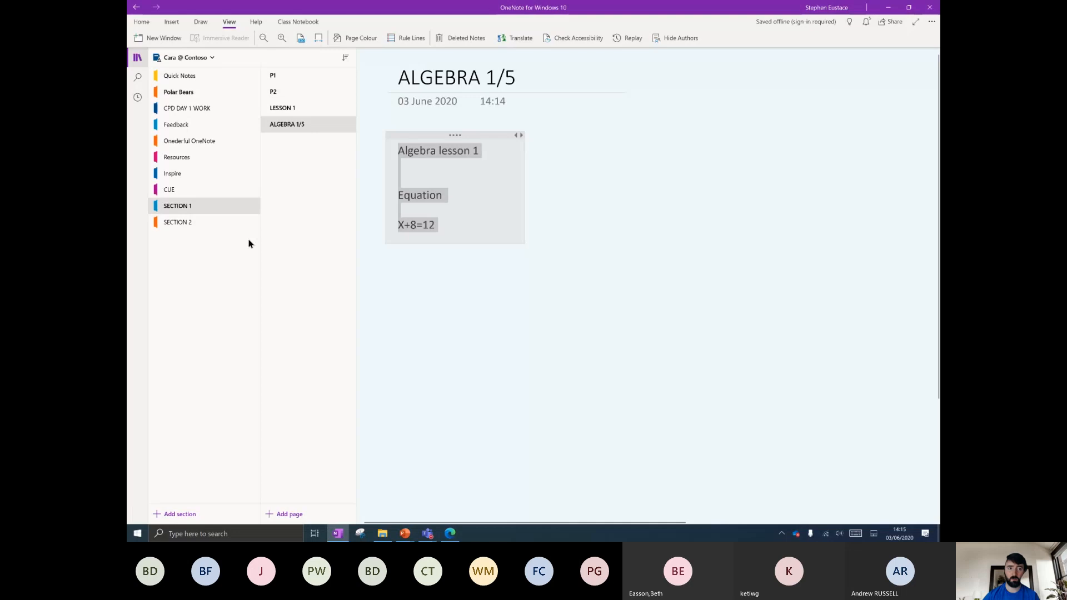
{"action": "left_click", "coordinate": [369, 38]}
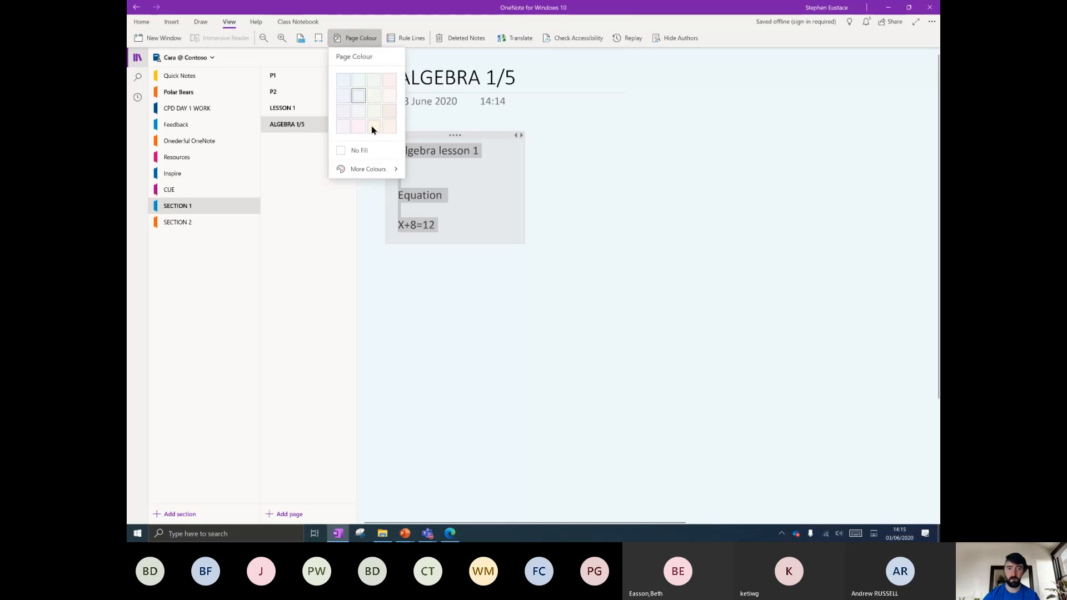
{"action": "left_click", "coordinate": [372, 128]}
{"action": "left_click", "coordinate": [558, 188]}
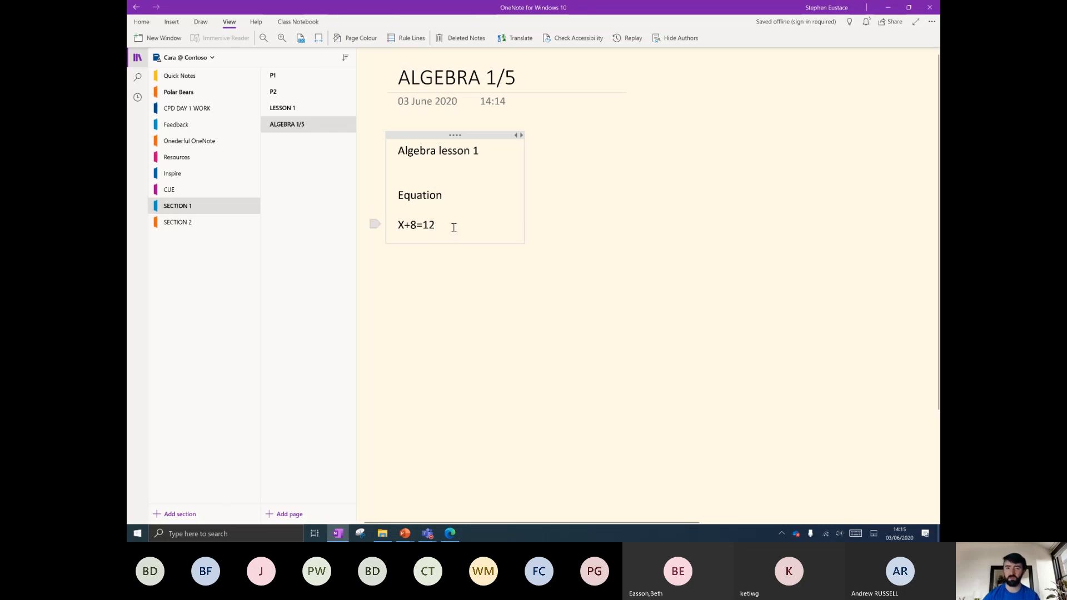
{"action": "left_click", "coordinate": [454, 227]}
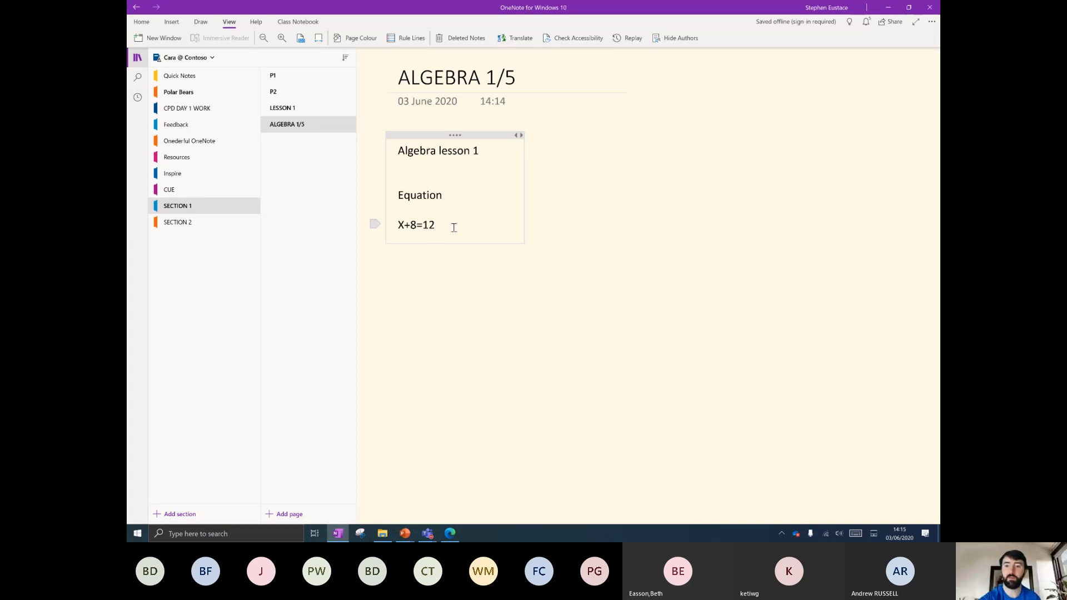
{"action": "mouse_move", "coordinate": [635, 151]}
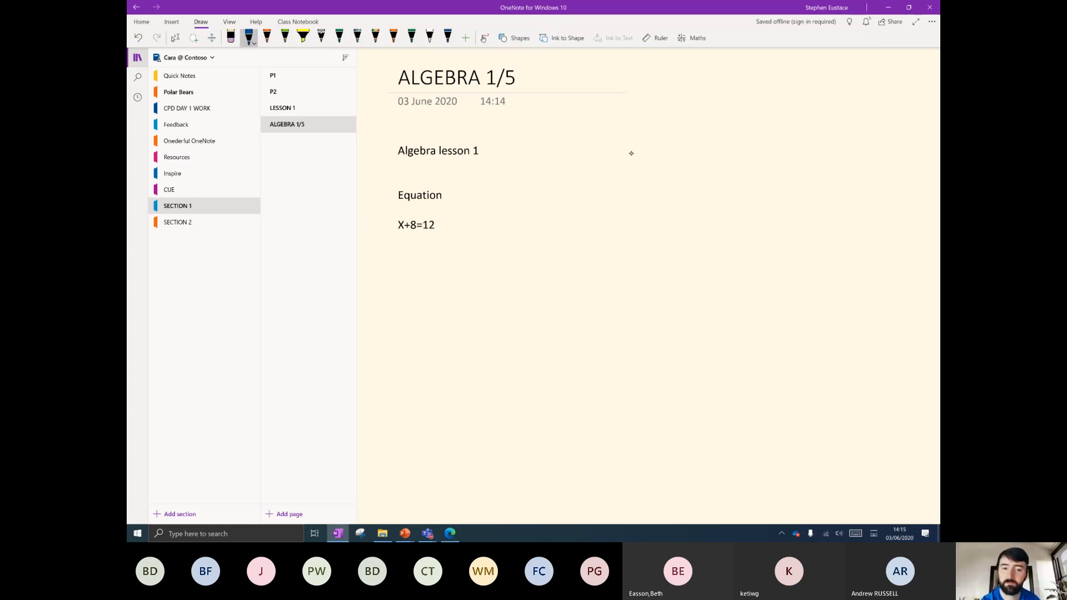
Ink '2x + 4 = 12' in blue to the right of the typed lesson notes.
{"action": "left_click_drag", "start_coordinate": [628, 158], "coordinate": [653, 181]}
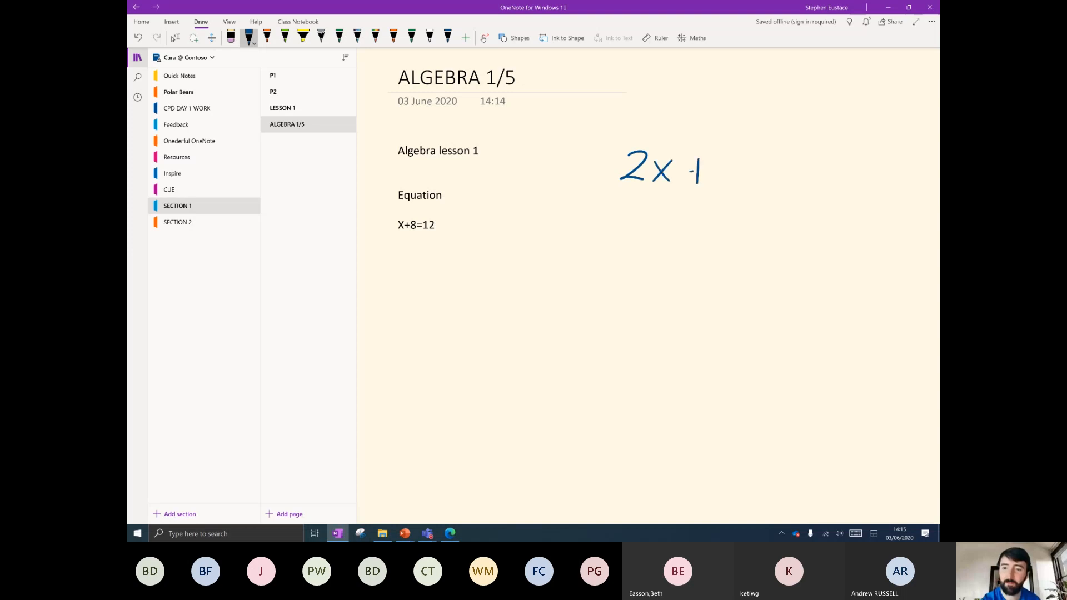
{"action": "mouse_move", "coordinate": [733, 163]}
{"action": "left_mouse_down"}
{"action": "mouse_move", "coordinate": [809, 189]}
{"action": "mouse_move", "coordinate": [847, 188]}
{"action": "left_mouse_up"}
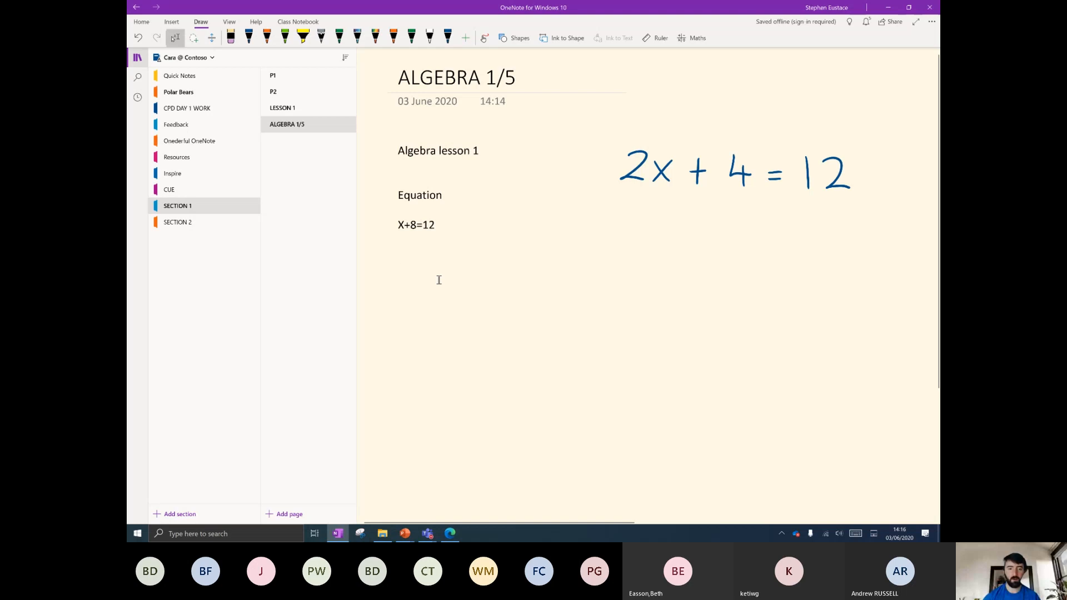
{"action": "left_click", "coordinate": [172, 21]}
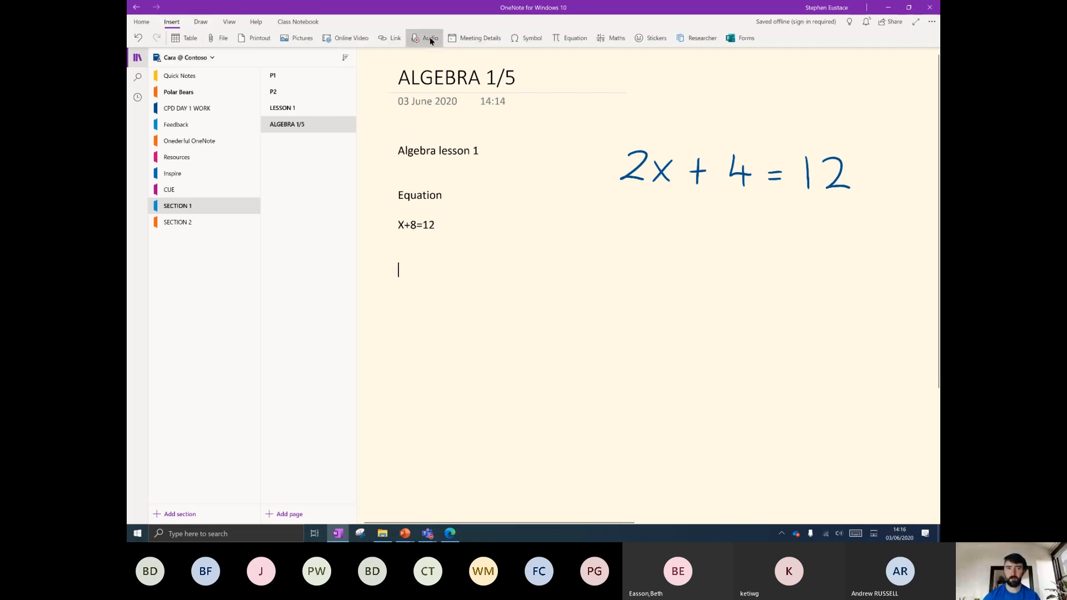
Record a five-second audio clip, ALGEBRA 15, on the page and play it back.
{"action": "left_click", "coordinate": [424, 38]}
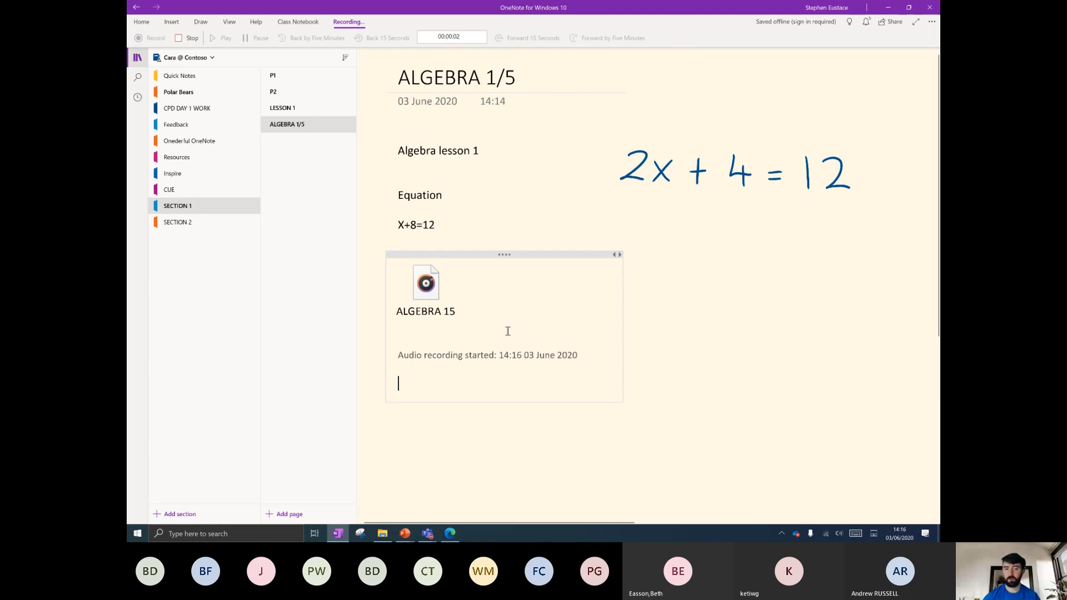
{"action": "left_click", "coordinate": [187, 39]}
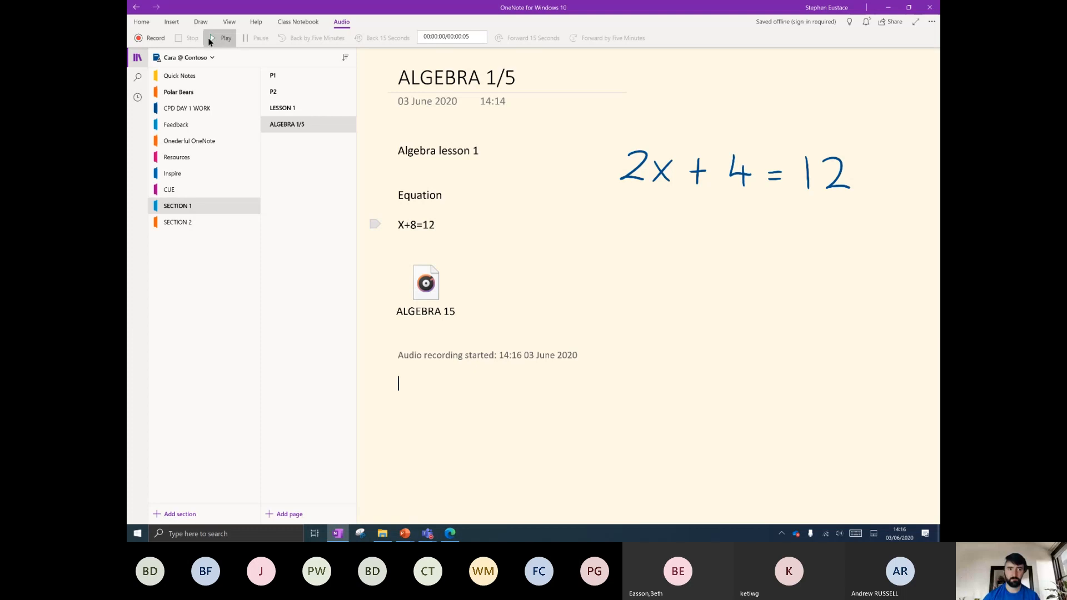
{"action": "left_click", "coordinate": [214, 38]}
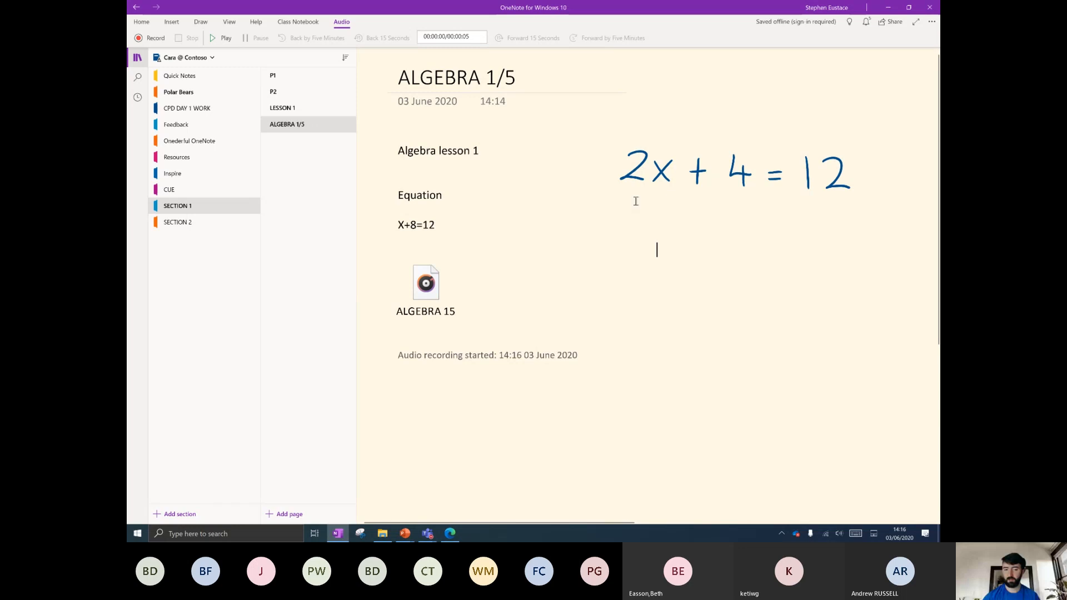
{"action": "left_click", "coordinate": [637, 270]}
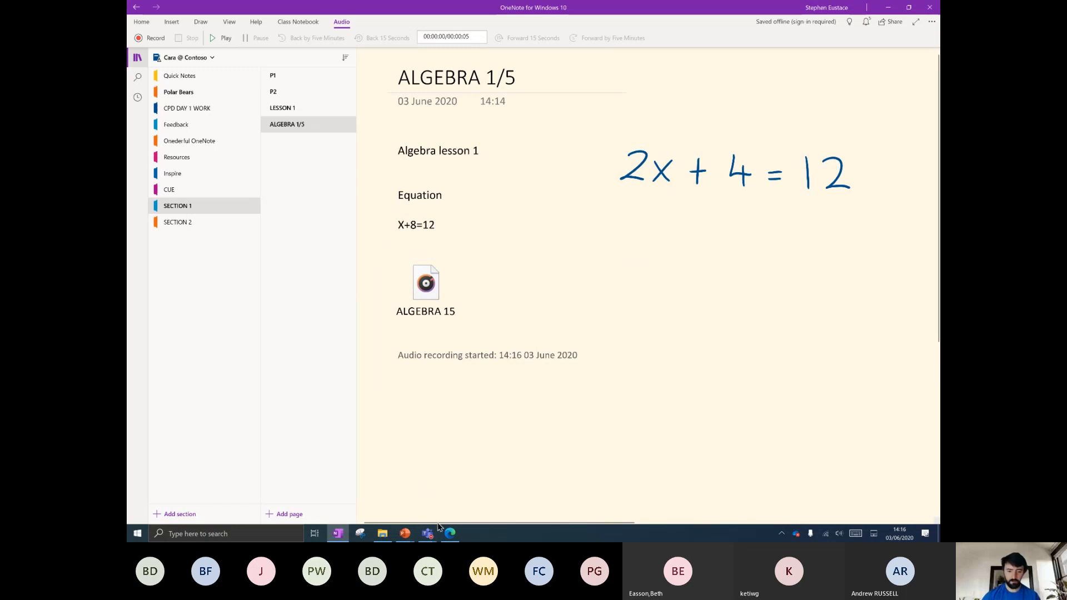
Bring up the Algebra Basics video in Edge and scrub it to 1:36, 2:32, then 2:02.
{"action": "mouse_move", "coordinate": [450, 535]}
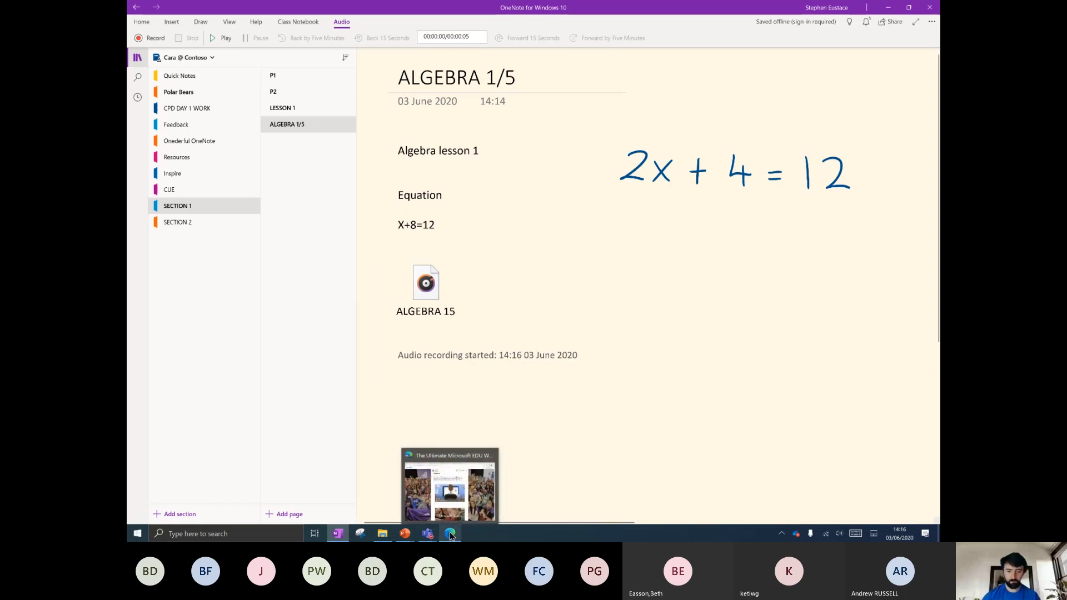
{"action": "left_click", "coordinate": [443, 499]}
{"action": "left_click", "coordinate": [384, 7]}
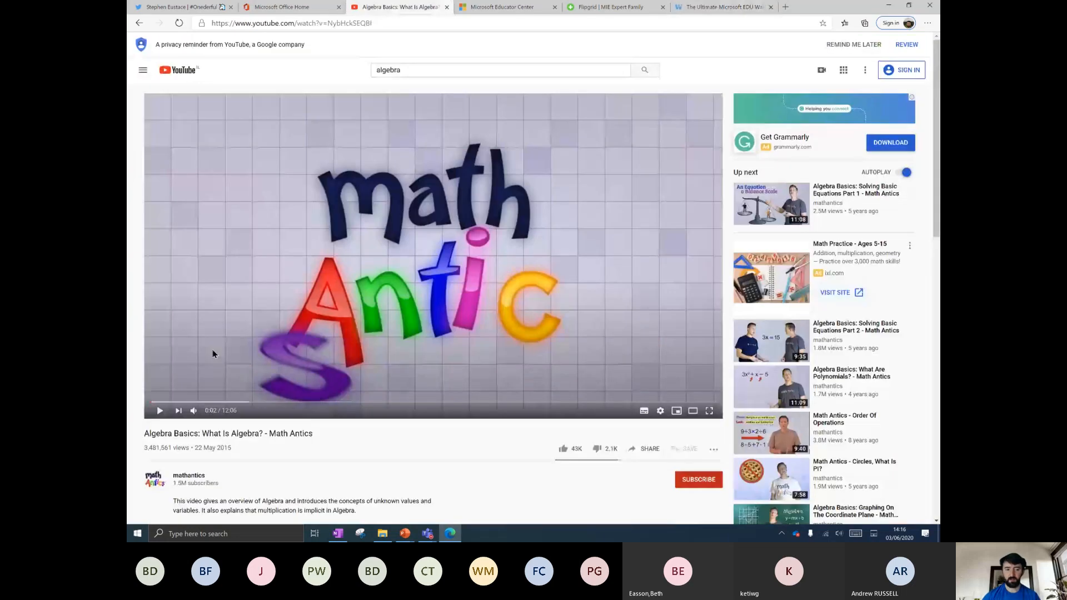
{"action": "left_click", "coordinate": [225, 402]}
{"action": "left_click_drag", "start_coordinate": [234, 408], "coordinate": [269, 407]}
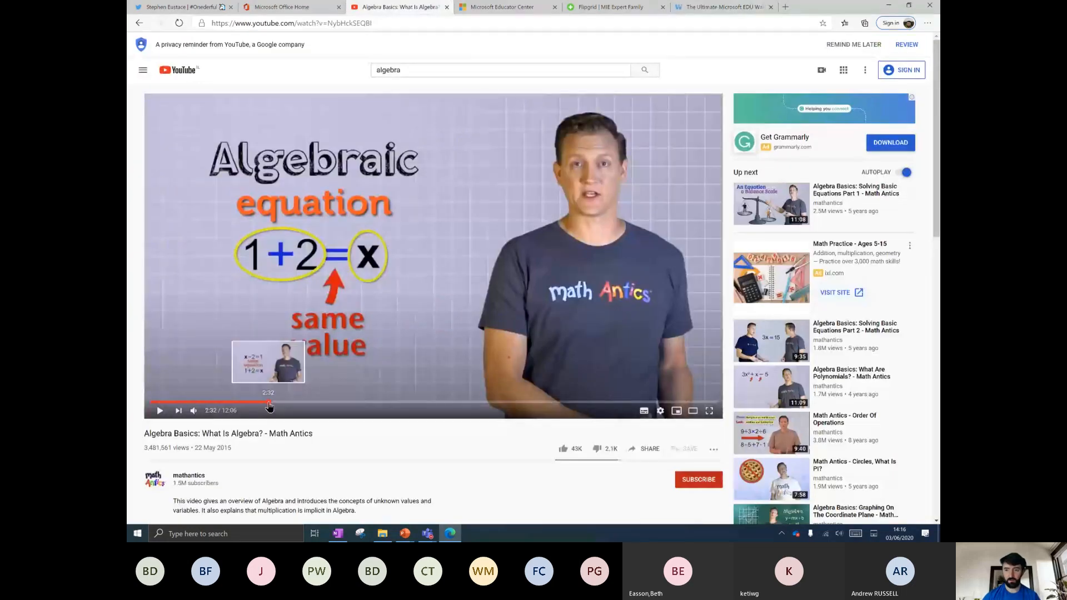
{"action": "left_click", "coordinate": [245, 402]}
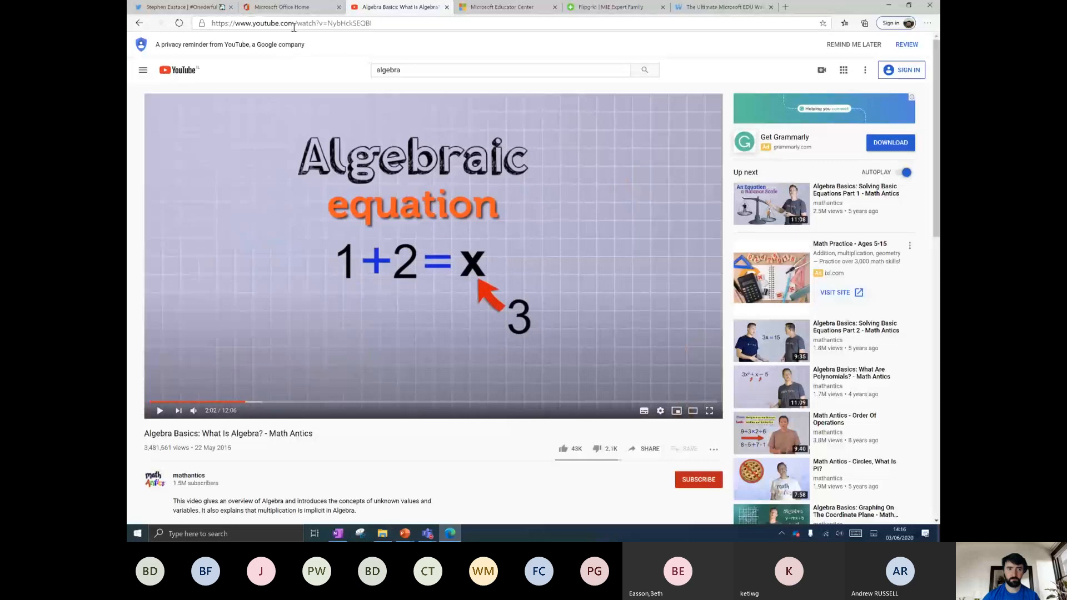
Copy the video's web address and minimise Edge back to OneNote.
{"action": "left_click", "coordinate": [315, 25]}
{"action": "key", "text": "ctrl+c"}
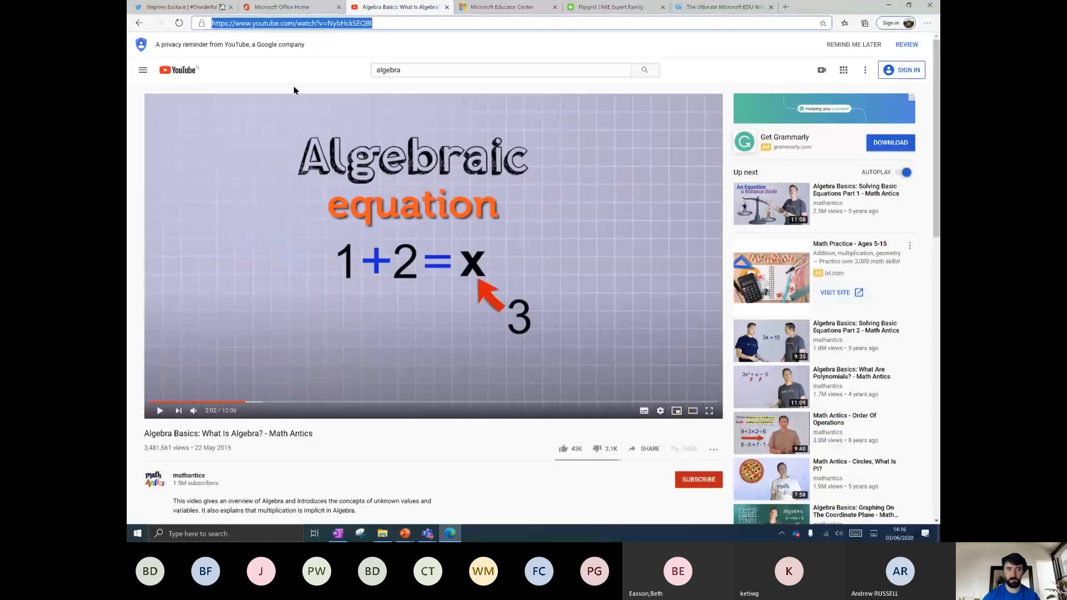
{"action": "left_click", "coordinate": [888, 5]}
{"action": "scroll", "coordinate": [493, 261], "scroll_direction": "down", "scroll_amount": 3}
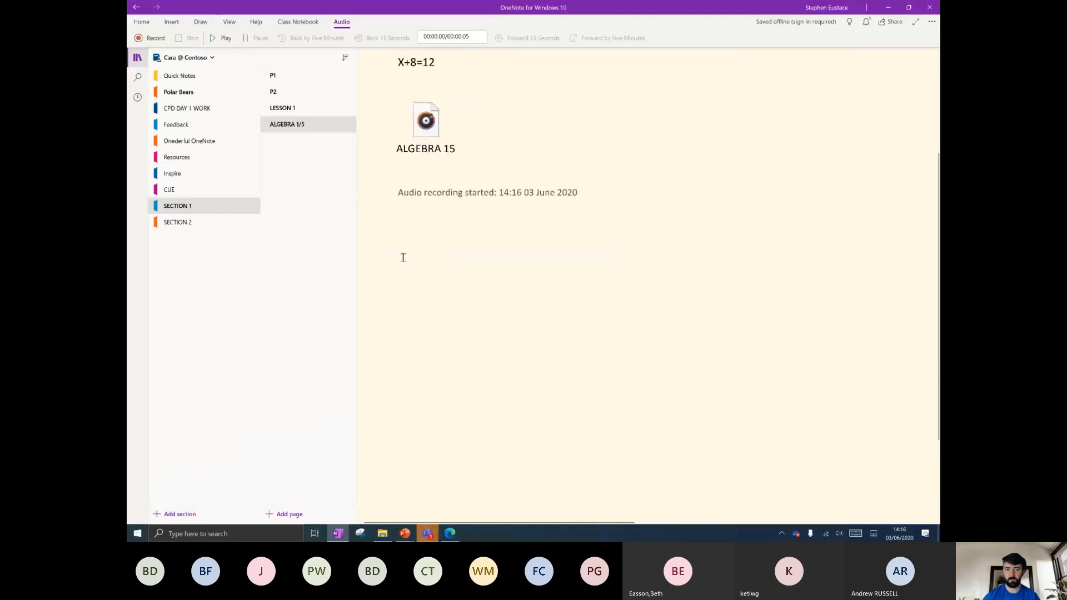
Paste the YouTube link below the audio note to embed the Math Antics video and play it.
{"action": "left_click", "coordinate": [404, 263]}
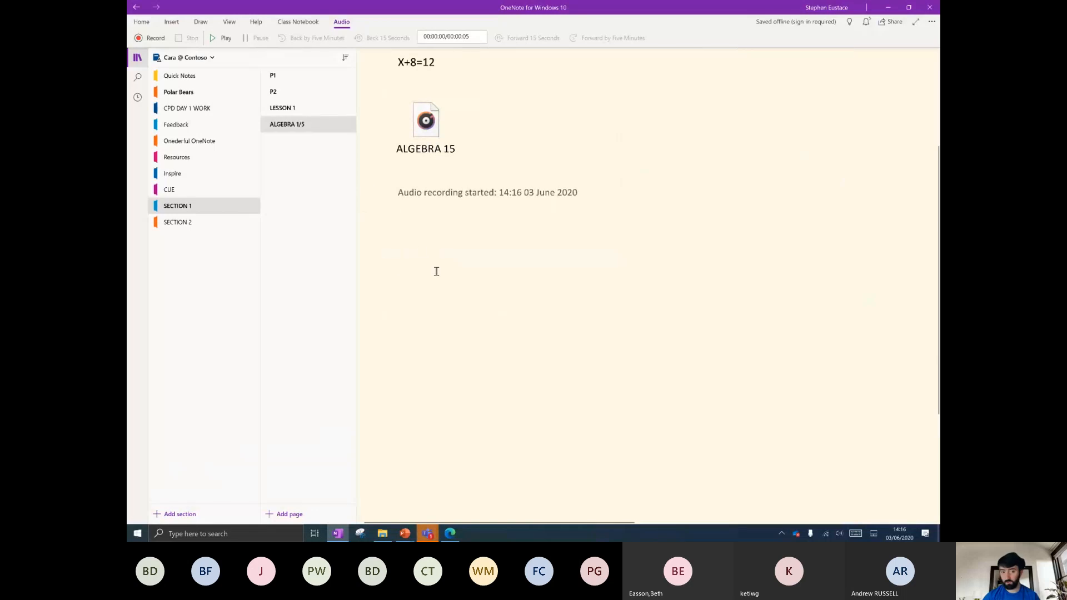
{"action": "key", "text": "ctrl+v"}
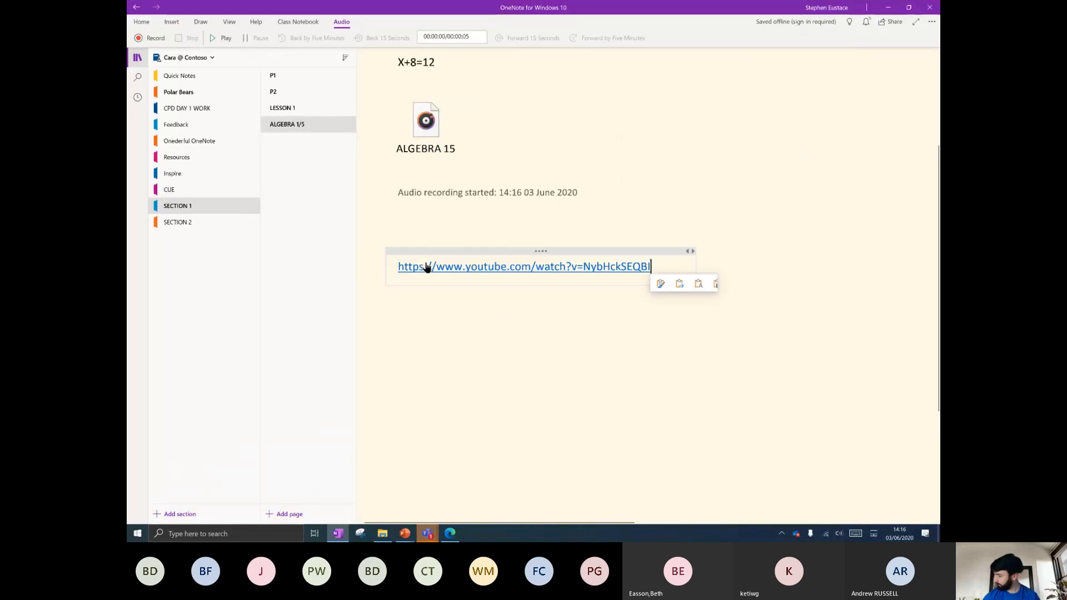
{"action": "scroll", "coordinate": [538, 320], "scroll_direction": "down", "scroll_amount": 2}
{"action": "scroll", "coordinate": [542, 322], "scroll_direction": "up", "scroll_amount": 1}
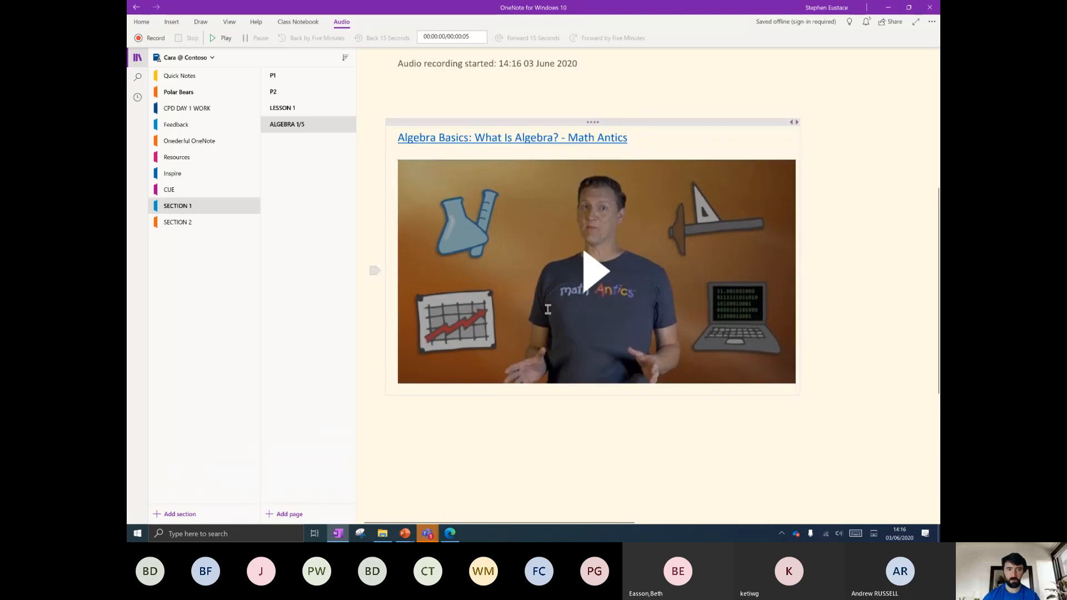
{"action": "scroll", "coordinate": [592, 328], "scroll_direction": "down", "scroll_amount": 1}
{"action": "scroll", "coordinate": [594, 329], "scroll_direction": "up", "scroll_amount": 2}
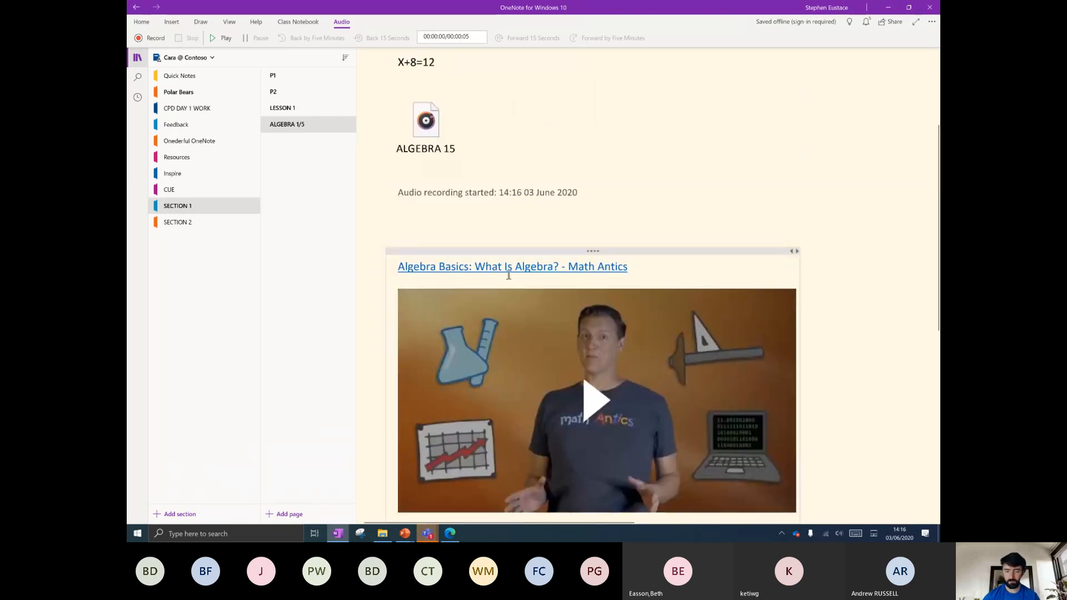
{"action": "scroll", "coordinate": [503, 214], "scroll_direction": "down", "scroll_amount": 1}
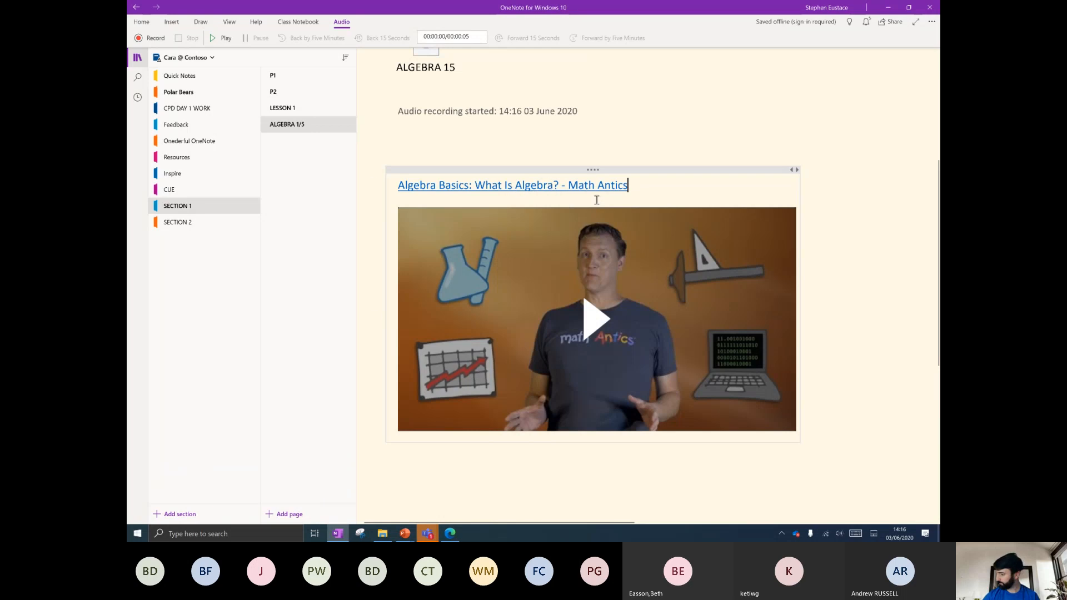
{"action": "scroll", "coordinate": [585, 300], "scroll_direction": "up", "scroll_amount": 3}
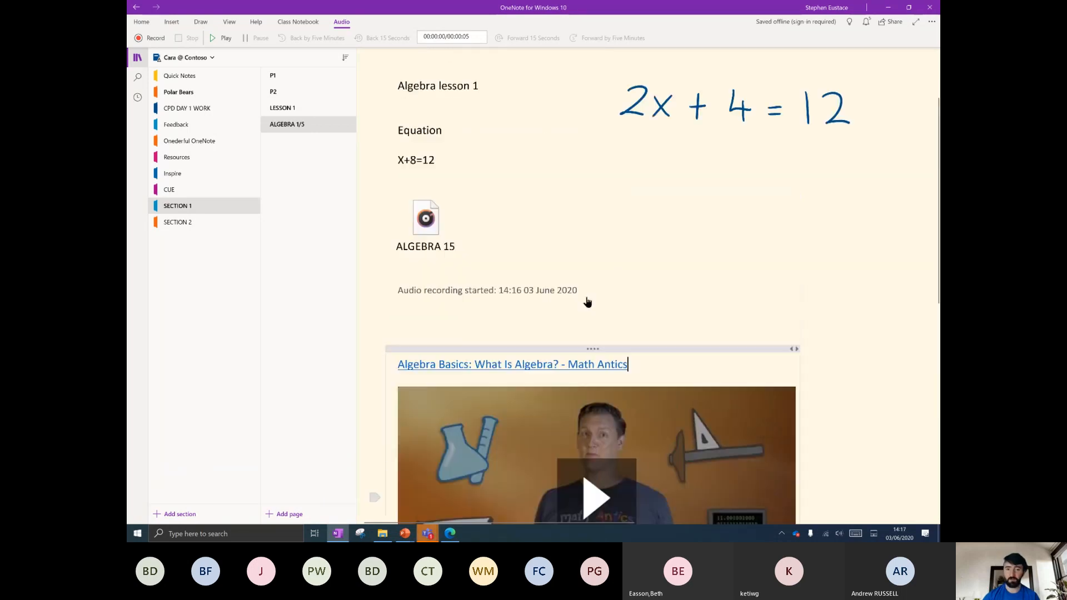
{"action": "scroll", "coordinate": [598, 284], "scroll_direction": "down", "scroll_amount": 5}
{"action": "left_click", "coordinate": [594, 239]}
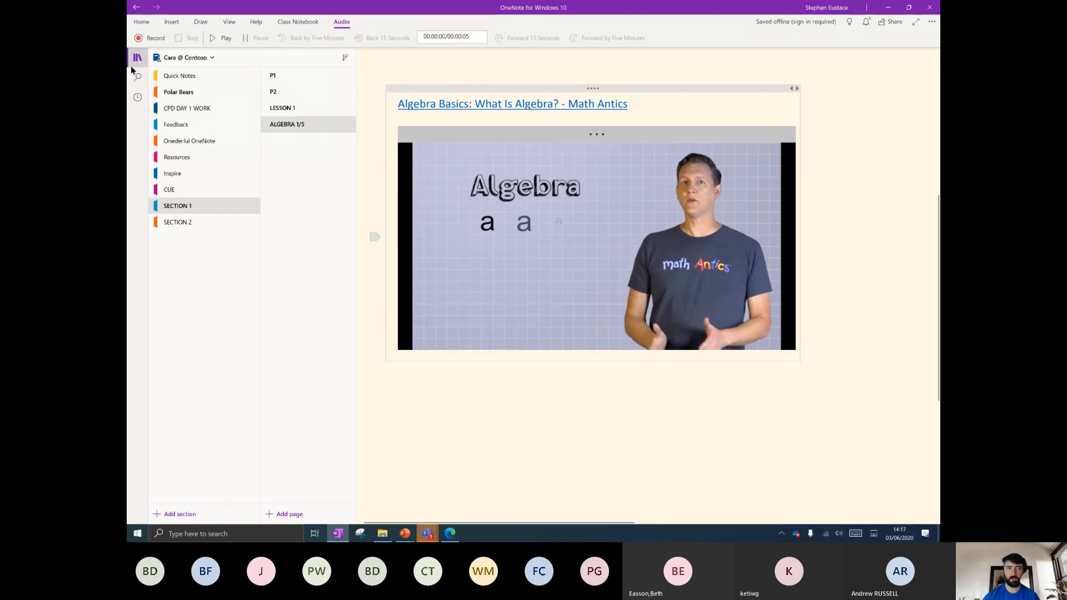
Pause the video, collapse the notebook pane, lower the volume and resume from about 6:17.
{"action": "mouse_move", "coordinate": [413, 246]}
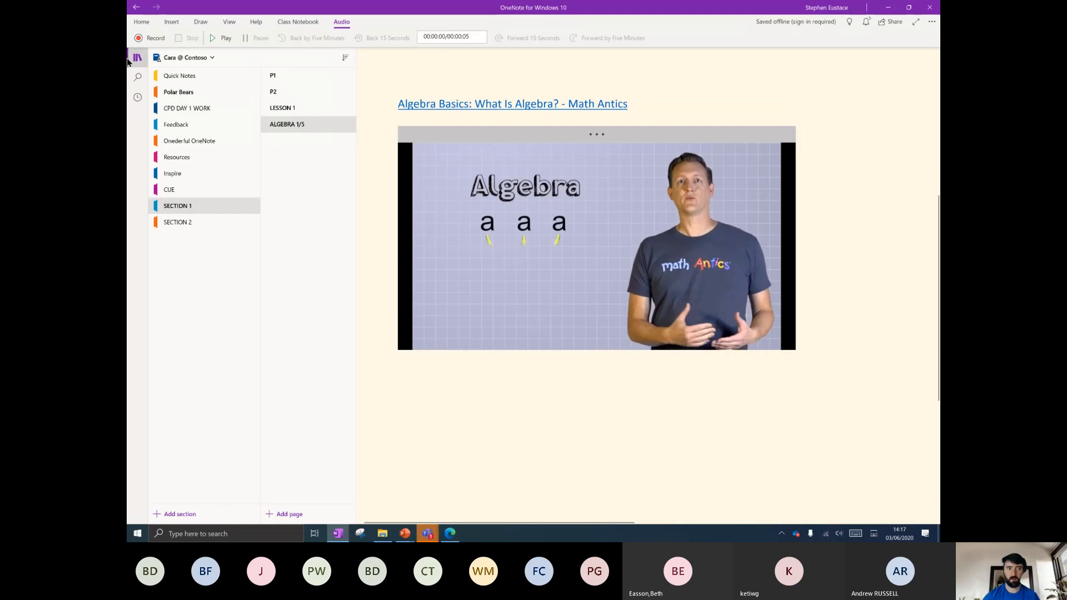
{"action": "left_click", "coordinate": [556, 273]}
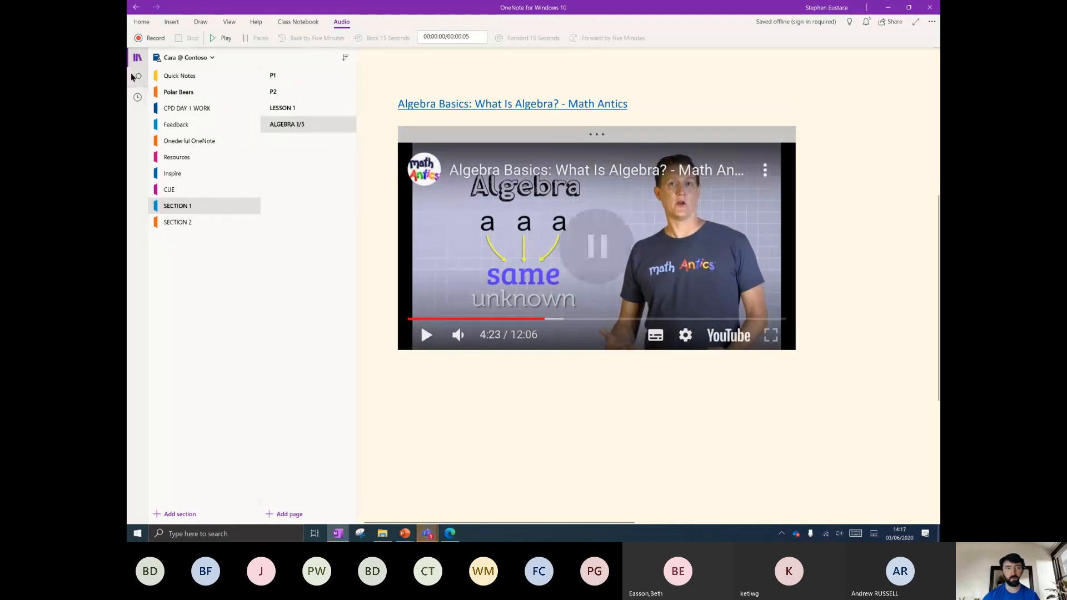
{"action": "left_click", "coordinate": [137, 57]}
{"action": "scroll", "coordinate": [607, 343], "scroll_direction": "down", "scroll_amount": 1}
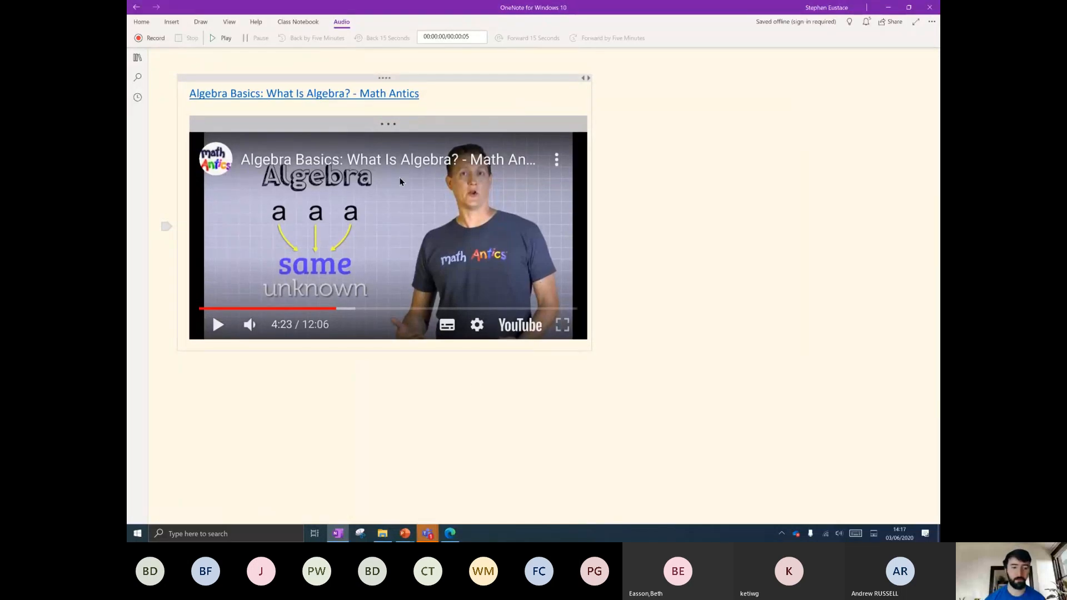
{"action": "left_click", "coordinate": [273, 324]}
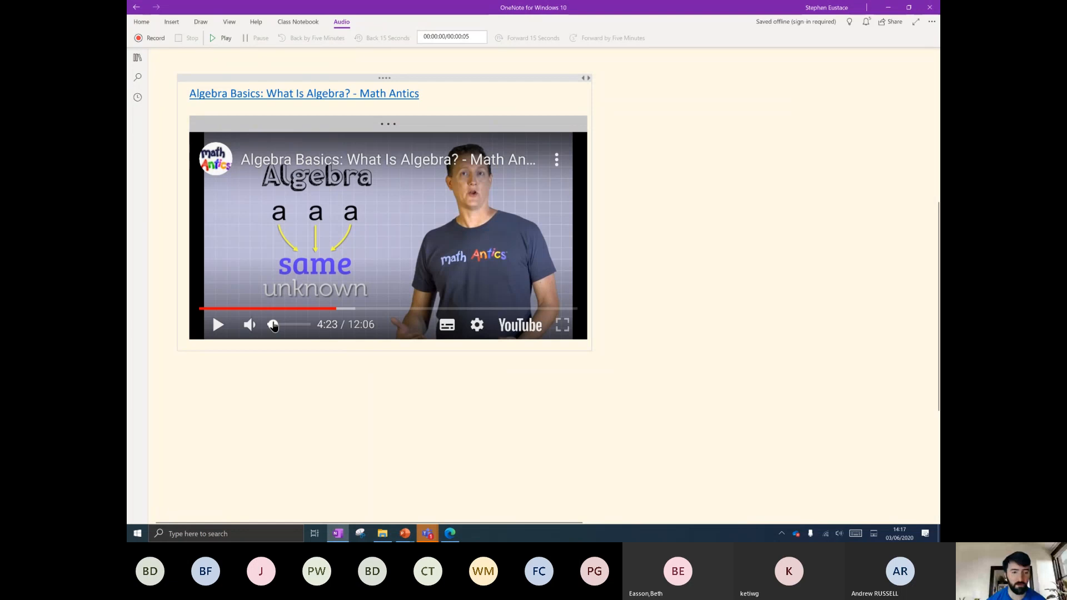
{"action": "left_click", "coordinate": [218, 325]}
{"action": "left_click", "coordinate": [396, 309]}
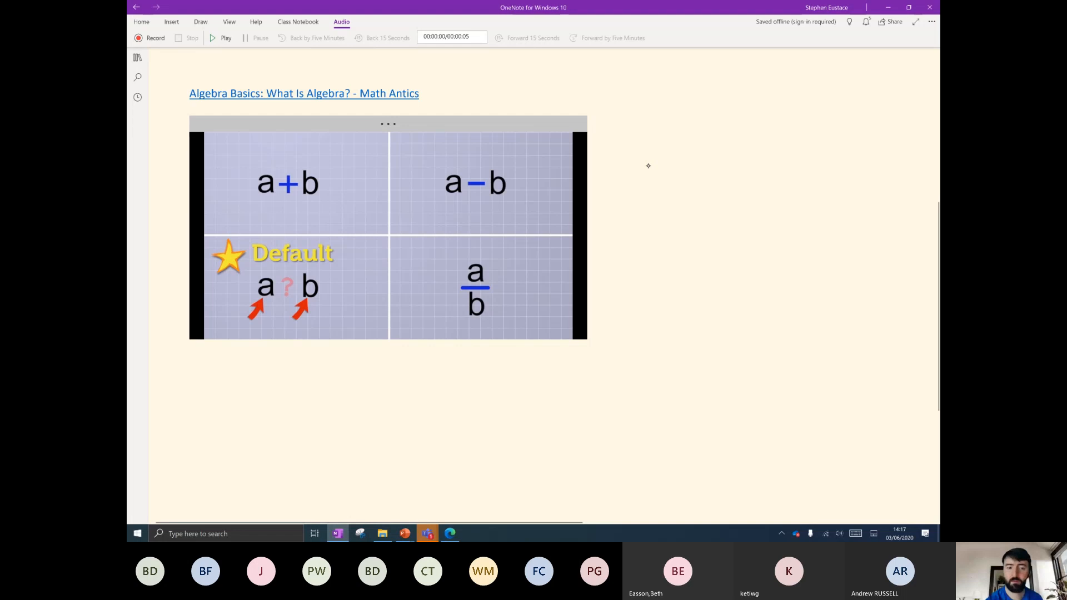
Handwrite '2x + 4x = 6x' beside the embedded video.
{"action": "mouse_move", "coordinate": [637, 176]}
{"action": "left_mouse_down"}
{"action": "mouse_move", "coordinate": [658, 179]}
{"action": "mouse_move", "coordinate": [661, 198]}
{"action": "left_mouse_up"}
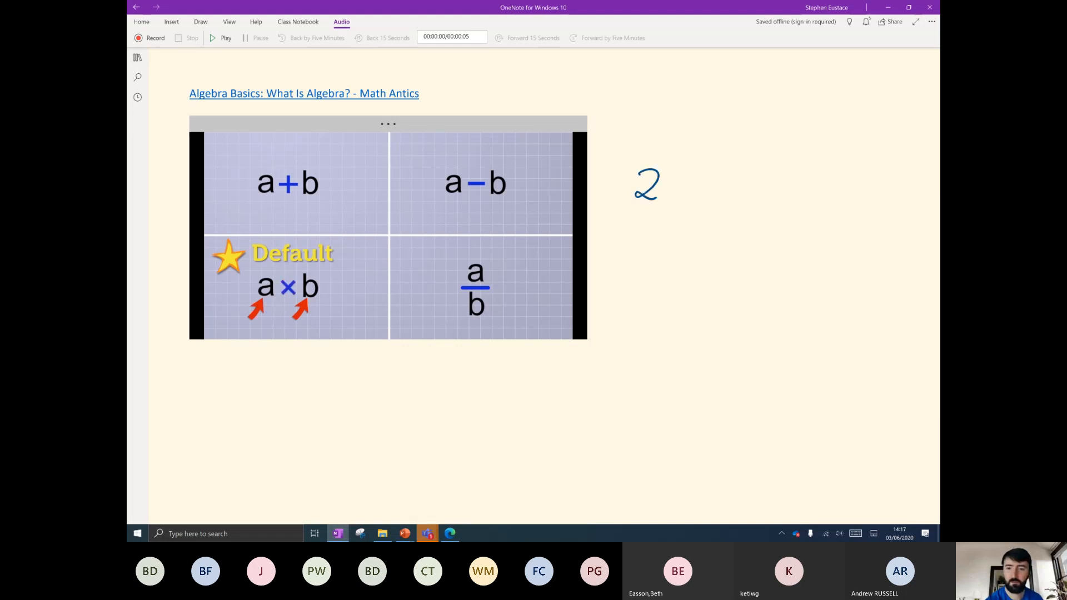
{"action": "mouse_move", "coordinate": [724, 171]}
{"action": "left_mouse_down"}
{"action": "mouse_move", "coordinate": [732, 191]}
{"action": "mouse_move", "coordinate": [756, 197]}
{"action": "mouse_move", "coordinate": [784, 187]}
{"action": "left_mouse_up"}
{"action": "mouse_move", "coordinate": [772, 195]}
{"action": "left_mouse_down"}
{"action": "mouse_move", "coordinate": [827, 200]}
{"action": "mouse_move", "coordinate": [814, 205]}
{"action": "left_mouse_up"}
{"action": "mouse_move", "coordinate": [638, 246]}
{"action": "left_mouse_down"}
{"action": "mouse_move", "coordinate": [655, 252]}
{"action": "mouse_move", "coordinate": [659, 271]}
{"action": "mouse_move", "coordinate": [679, 274]}
{"action": "left_mouse_up"}
Handwrite '(2x)(4x) = 8x²' below the first equation.
{"action": "left_click_drag", "start_coordinate": [679, 255], "coordinate": [664, 274]}
{"action": "left_click_drag", "start_coordinate": [637, 227], "coordinate": [635, 277]}
{"action": "left_click_drag", "start_coordinate": [680, 230], "coordinate": [684, 278]}
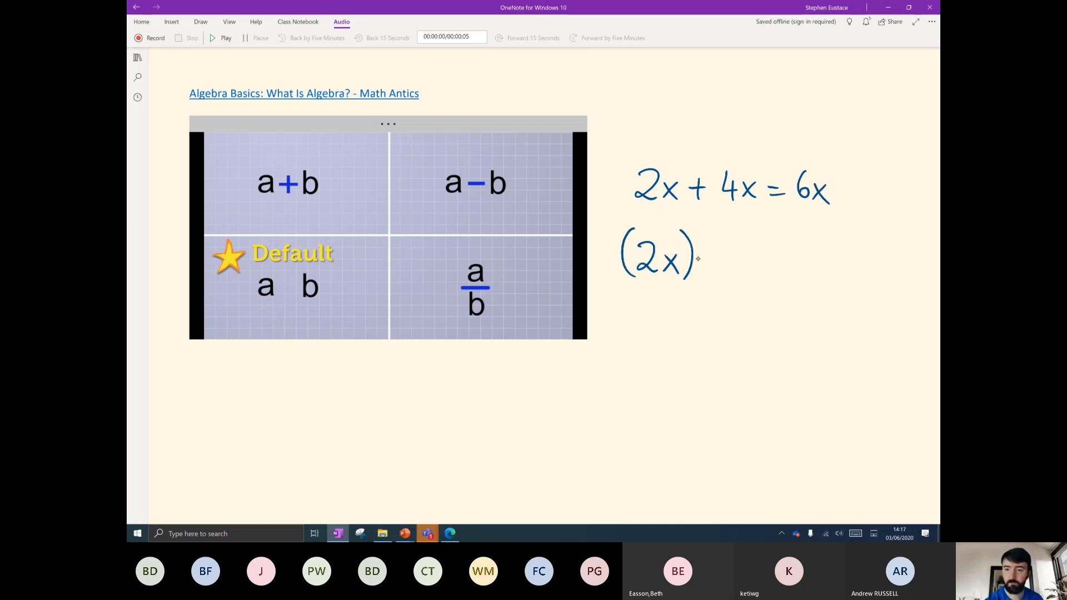
{"action": "mouse_move", "coordinate": [715, 232]}
{"action": "left_mouse_down"}
{"action": "mouse_move", "coordinate": [714, 278]}
{"action": "mouse_move", "coordinate": [734, 267]}
{"action": "mouse_move", "coordinate": [757, 274]}
{"action": "left_mouse_up"}
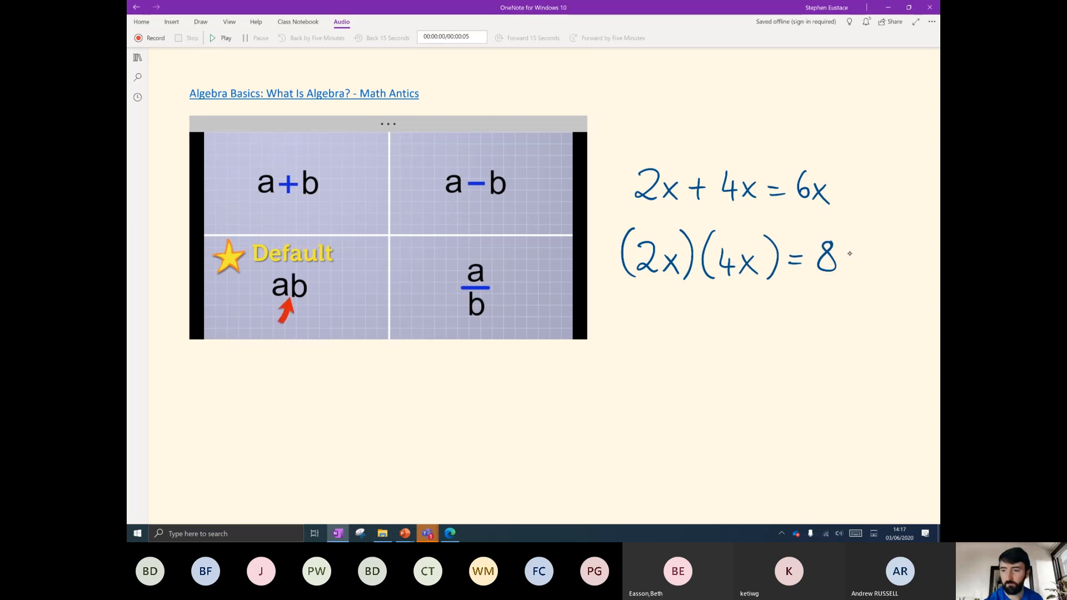
{"action": "left_click_drag", "start_coordinate": [836, 254], "coordinate": [851, 273]}
{"action": "mouse_move", "coordinate": [851, 254]}
{"action": "left_mouse_down"}
{"action": "mouse_move", "coordinate": [835, 275]}
{"action": "mouse_move", "coordinate": [872, 257]}
{"action": "left_mouse_up"}
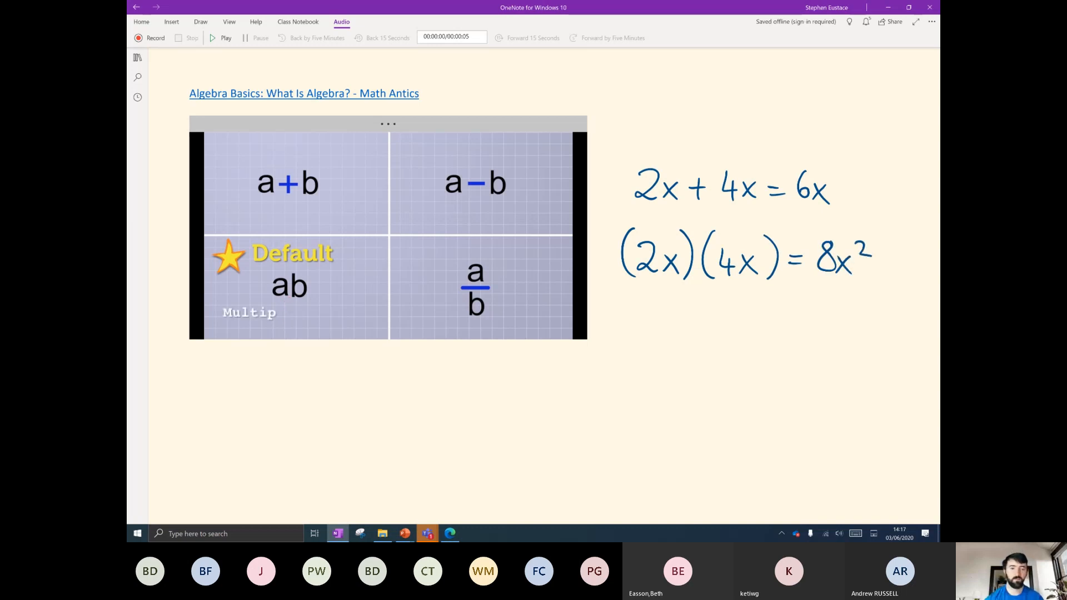
Pause the embedded video at 7:37 and scroll through the page.
{"action": "left_click", "coordinate": [458, 228]}
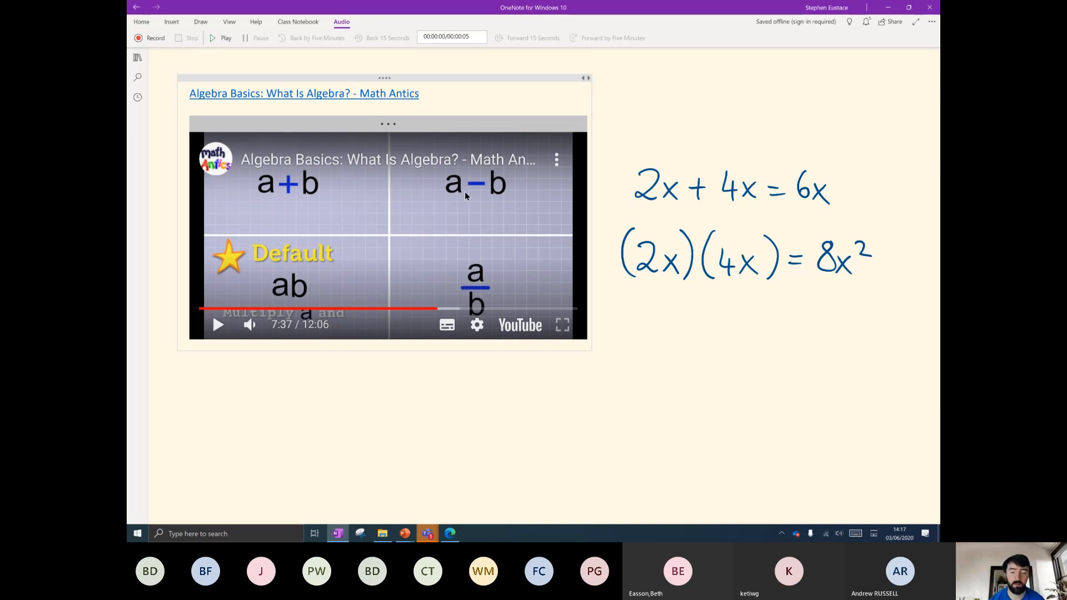
{"action": "scroll", "coordinate": [641, 306], "scroll_direction": "up", "scroll_amount": 2}
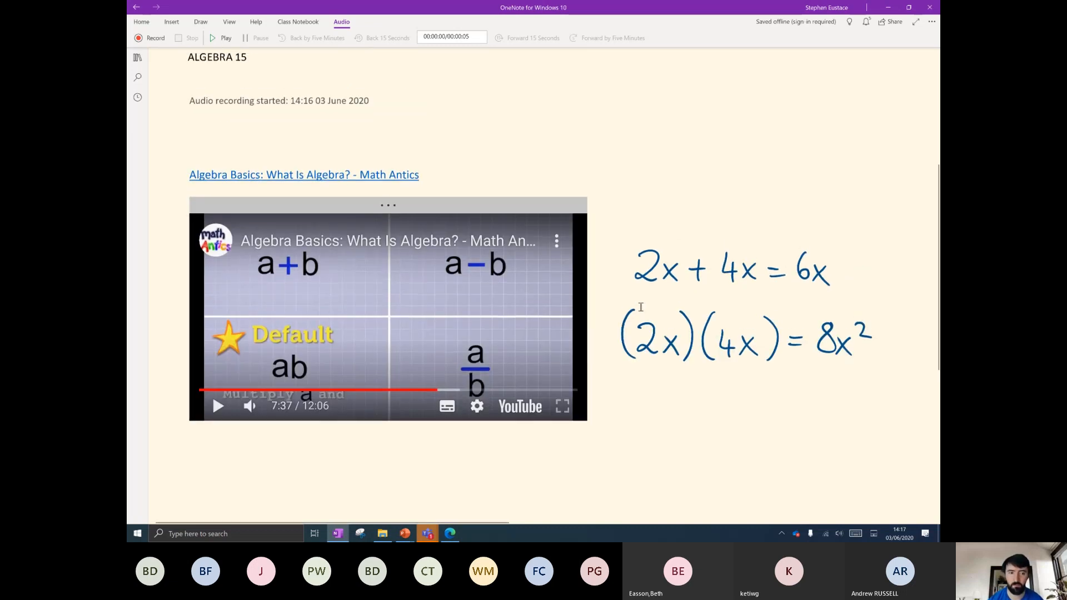
{"action": "scroll", "coordinate": [641, 307], "scroll_direction": "down", "scroll_amount": 2}
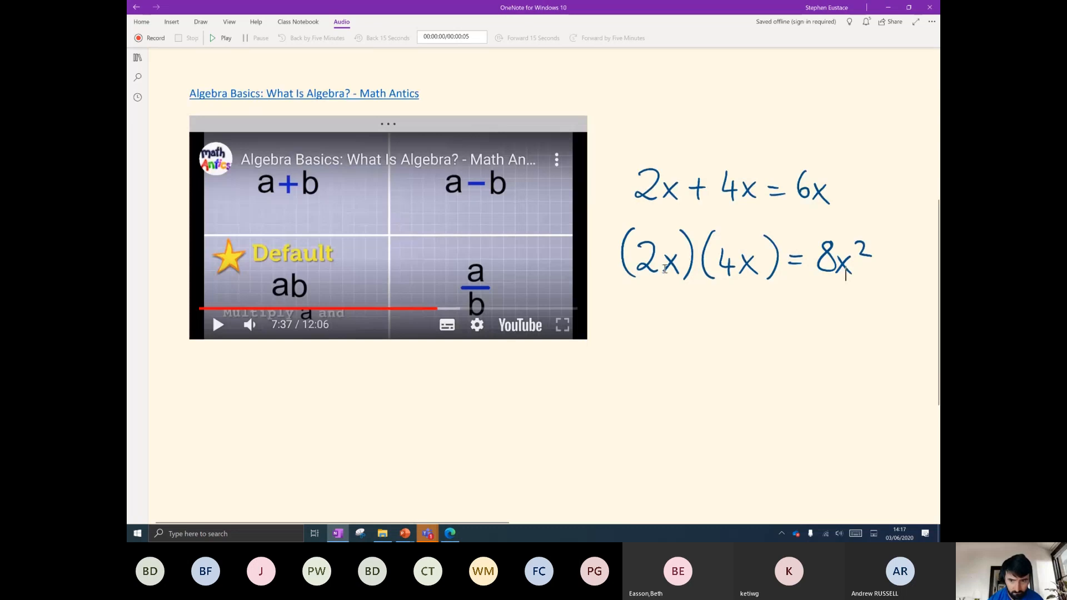
{"action": "scroll", "coordinate": [670, 311], "scroll_direction": "up", "scroll_amount": 4}
{"action": "scroll", "coordinate": [650, 317], "scroll_direction": "down", "scroll_amount": 3}
{"action": "scroll", "coordinate": [556, 278], "scroll_direction": "up", "scroll_amount": 4}
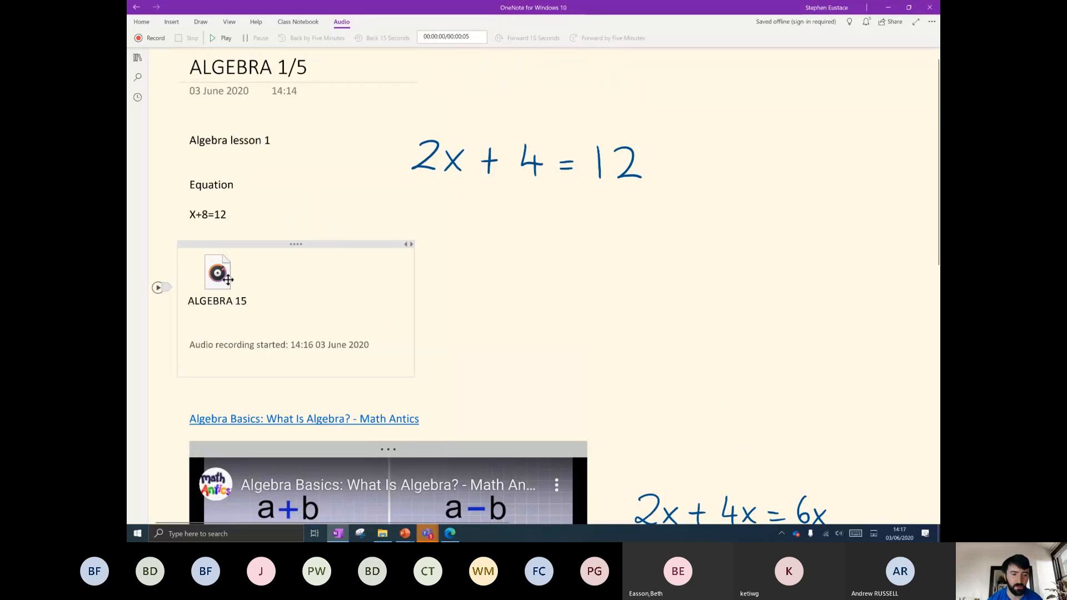
{"action": "scroll", "coordinate": [323, 303], "scroll_direction": "down", "scroll_amount": 4}
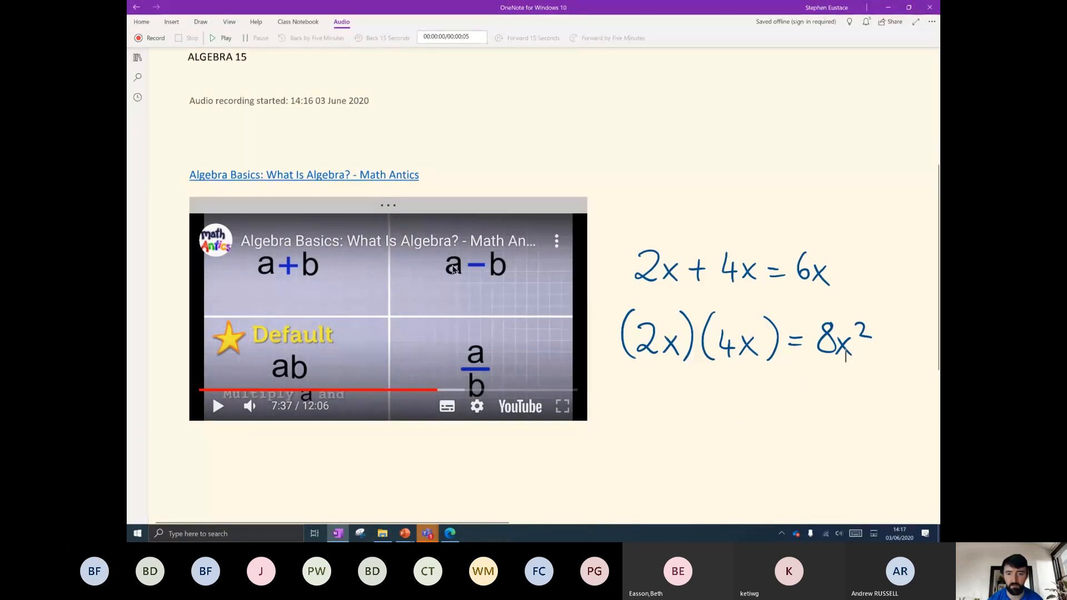
{"action": "scroll", "coordinate": [722, 328], "scroll_direction": "down", "scroll_amount": 1}
{"action": "scroll", "coordinate": [718, 186], "scroll_direction": "down", "scroll_amount": 2}
{"action": "scroll", "coordinate": [706, 191], "scroll_direction": "up", "scroll_amount": 2}
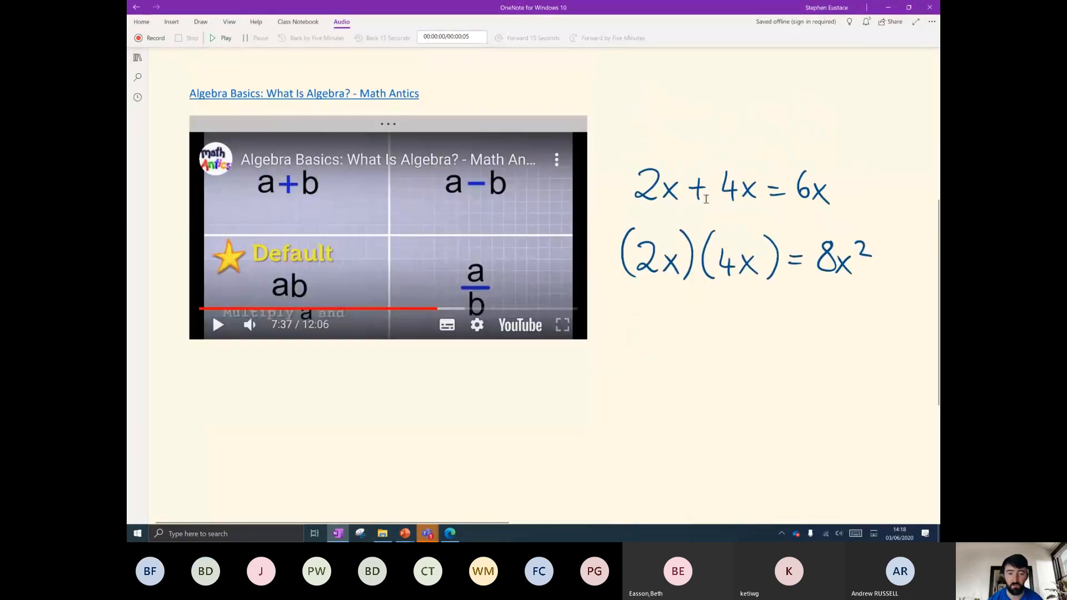
{"action": "scroll", "coordinate": [361, 462], "scroll_direction": "down", "scroll_amount": 3}
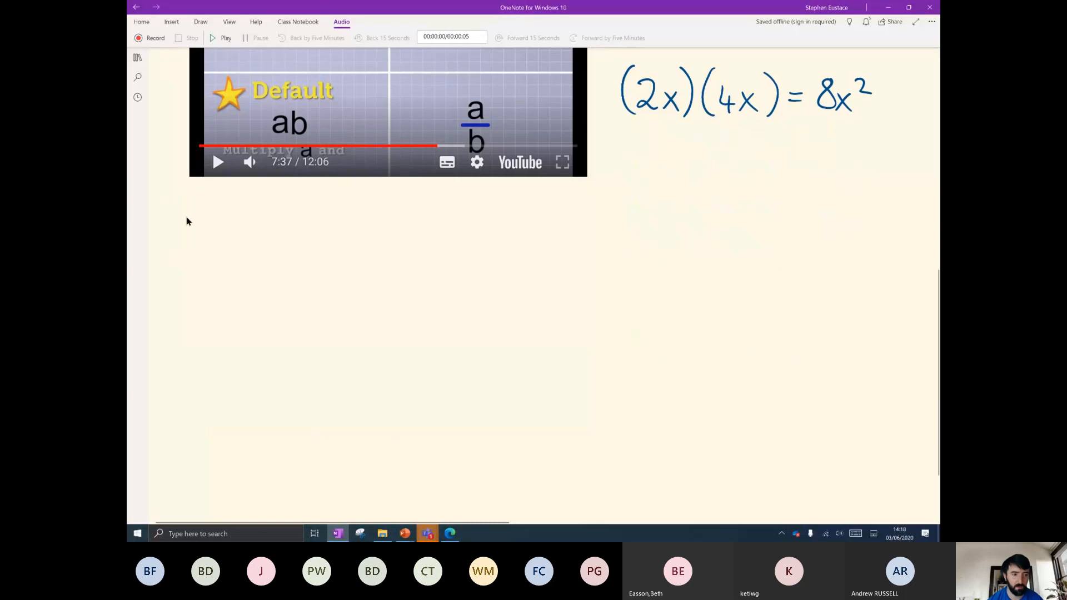
Switch to Edge and search for 'polar bears wikipedia' from the address bar.
{"action": "left_click", "coordinate": [188, 225]}
{"action": "left_click", "coordinate": [450, 534]}
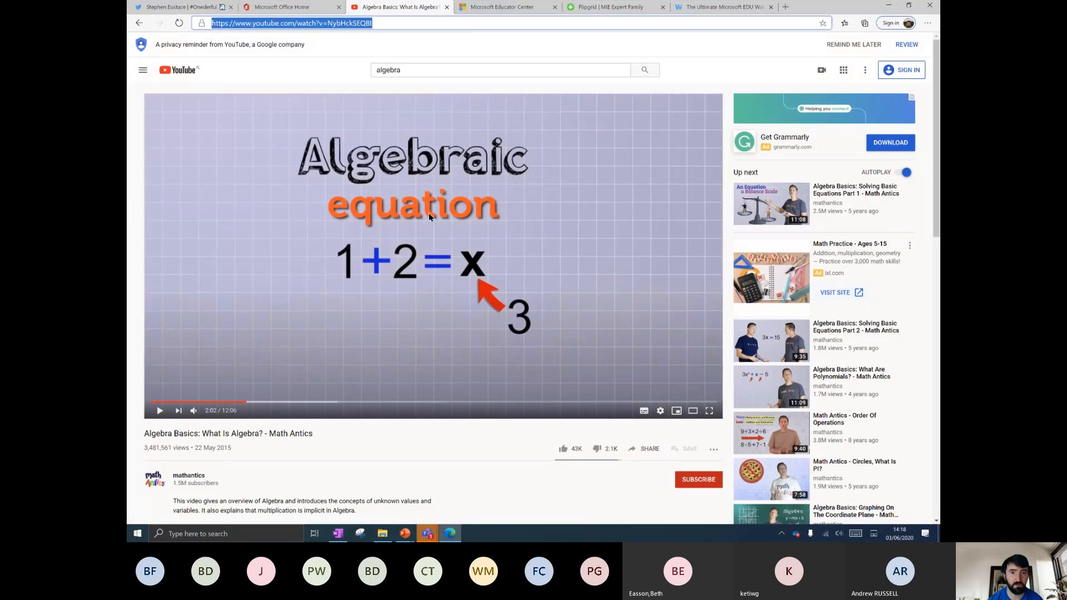
{"action": "left_click", "coordinate": [521, 7]}
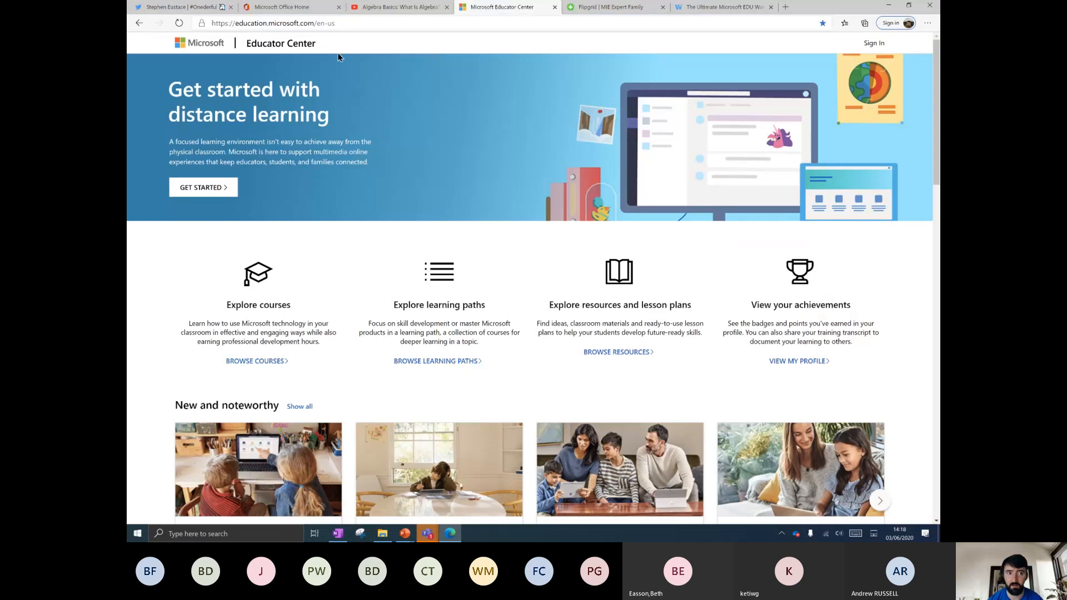
{"action": "left_click", "coordinate": [302, 23]}
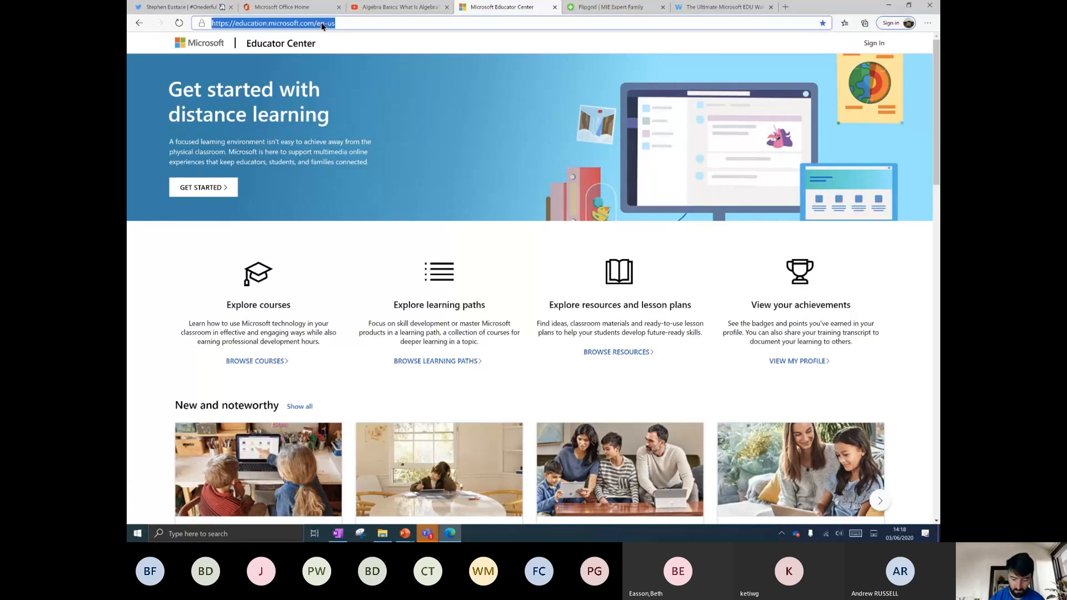
{"action": "type", "text": "pola"}
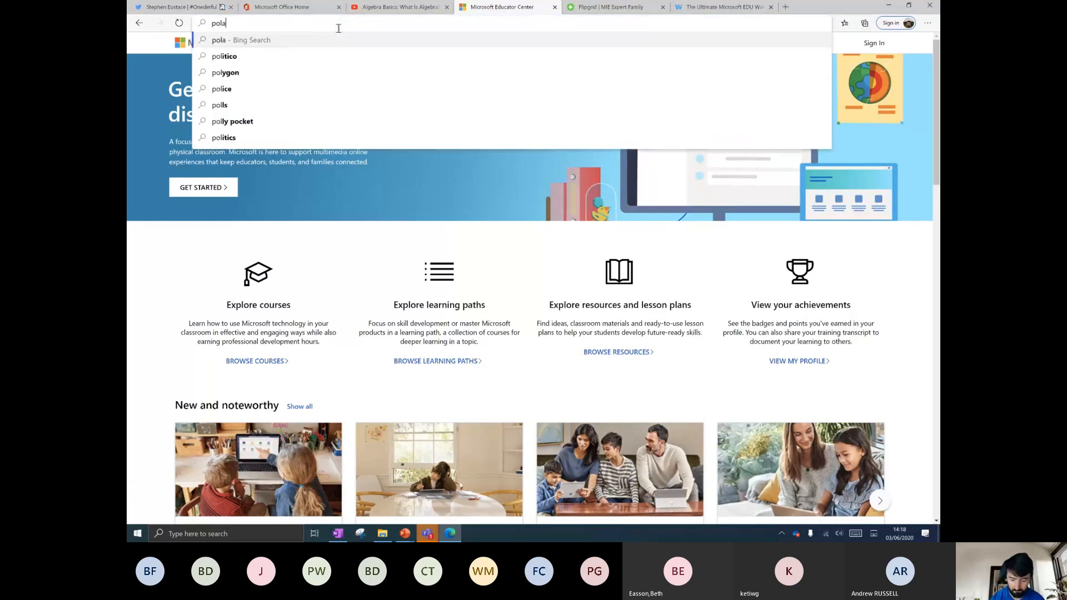
{"action": "type", "text": "r bears wikipedia"}
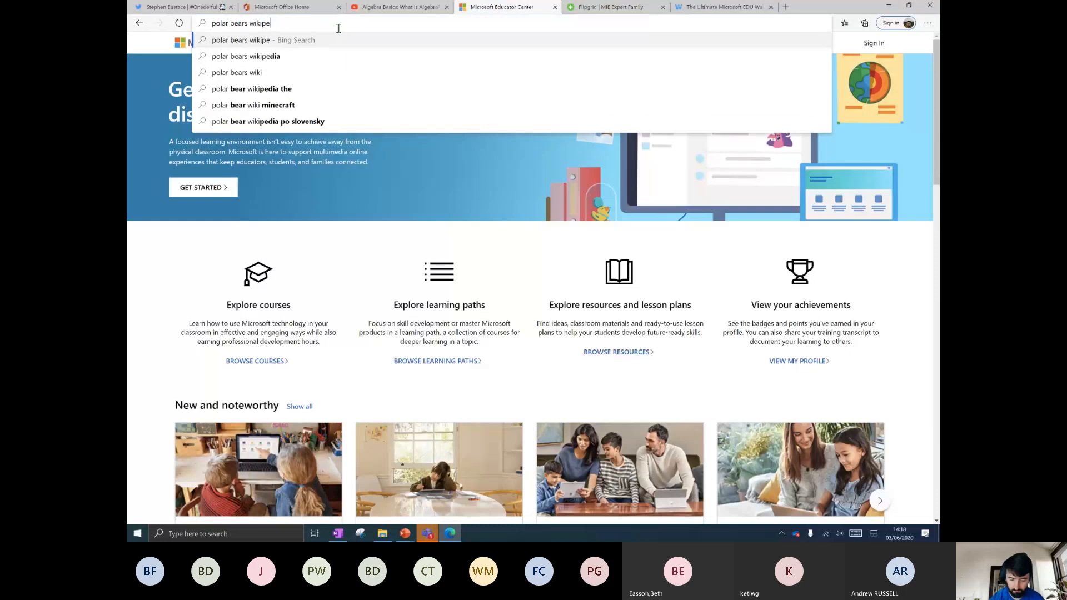
{"action": "key", "text": "Return"}
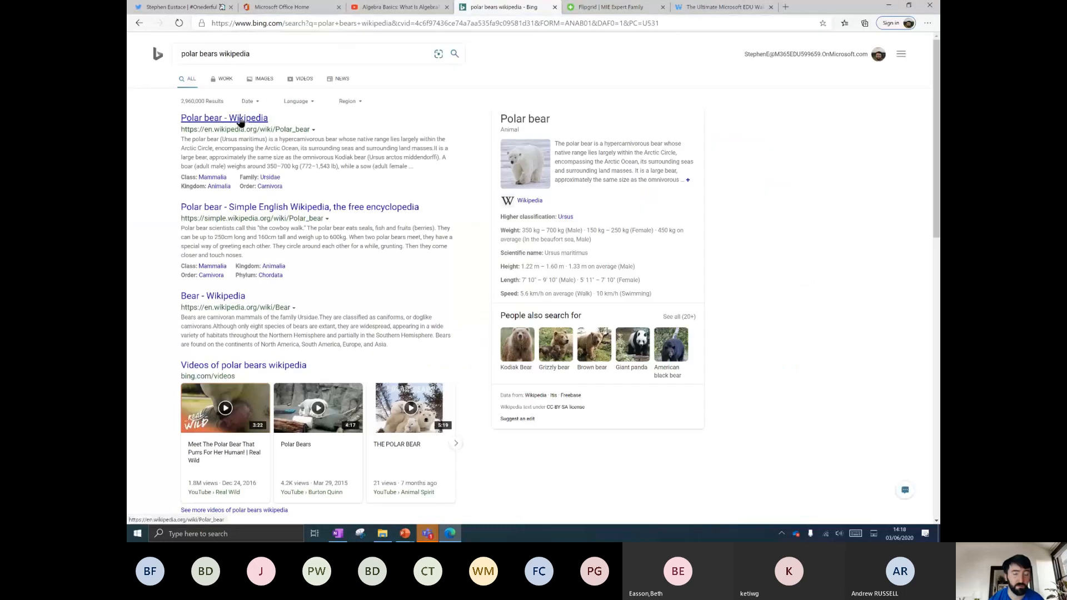
Open the Wikipedia Polar bear article, select its URL and return to OneNote.
{"action": "left_click", "coordinate": [248, 118]}
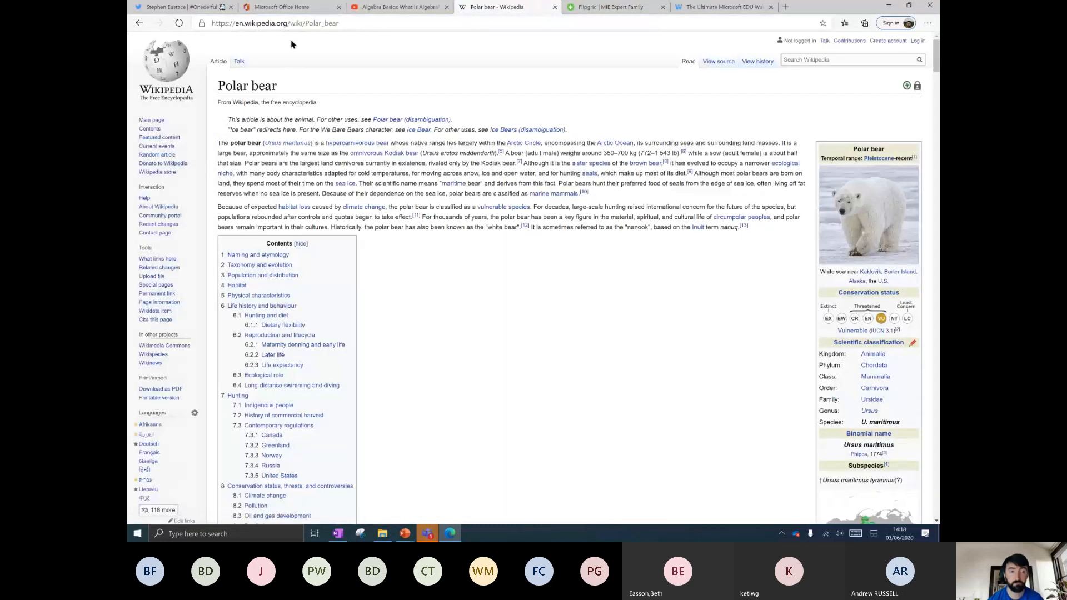
{"action": "left_click", "coordinate": [298, 25]}
{"action": "key", "text": "ctrl+c"}
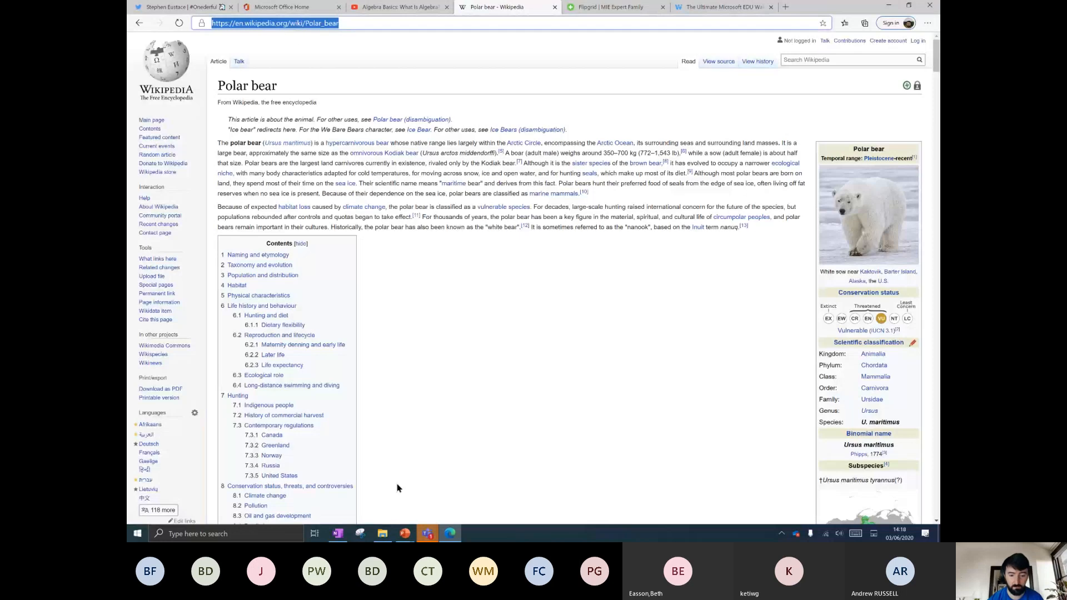
{"action": "left_click", "coordinate": [338, 533]}
Paste the Polar bear Wikipedia address onto the page below the video.
{"action": "left_click", "coordinate": [204, 223]}
{"action": "key", "text": "ctrl+v"}
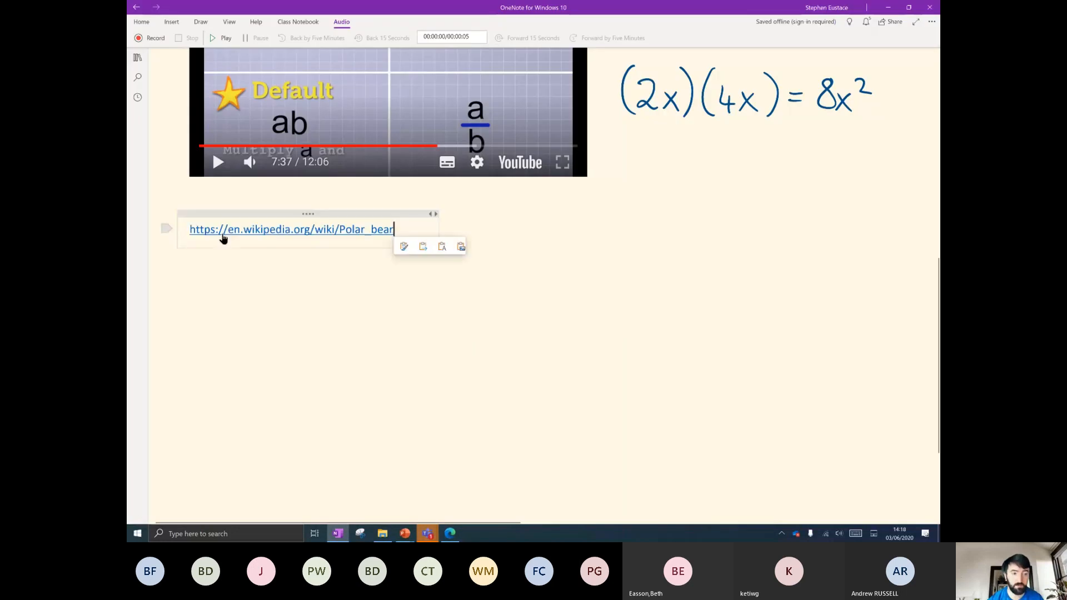
{"action": "left_click", "coordinate": [243, 291]}
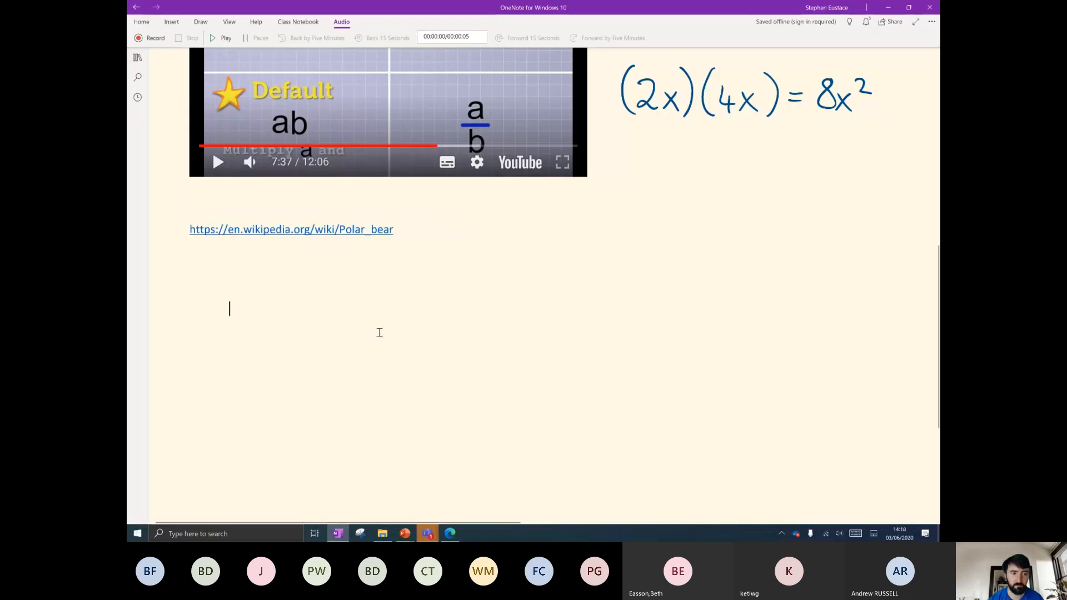
{"action": "left_click", "coordinate": [183, 277]}
Insert a hyperlink reading 'Polar link' to the Wikipedia address, nudged slightly right.
{"action": "left_click", "coordinate": [171, 21]}
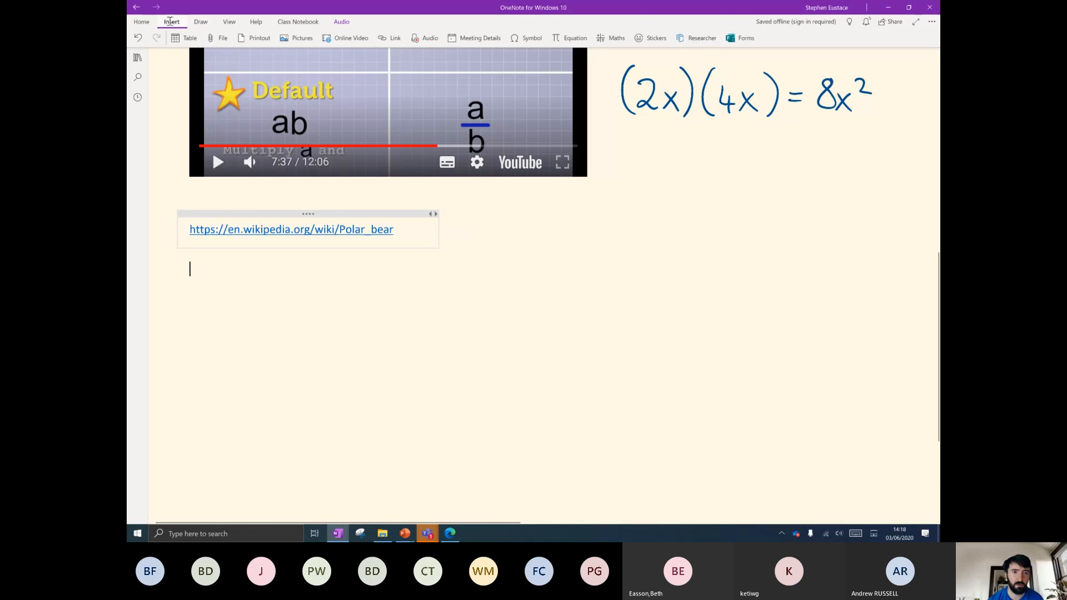
{"action": "left_click", "coordinate": [395, 37]}
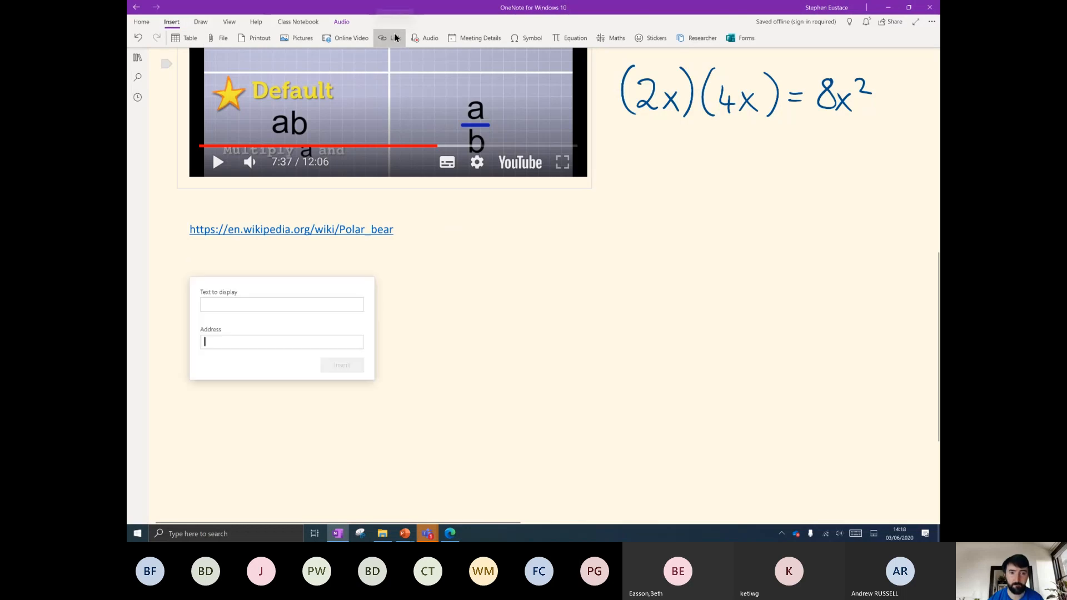
{"action": "left_click", "coordinate": [240, 343]}
{"action": "key", "text": "ctrl+v"}
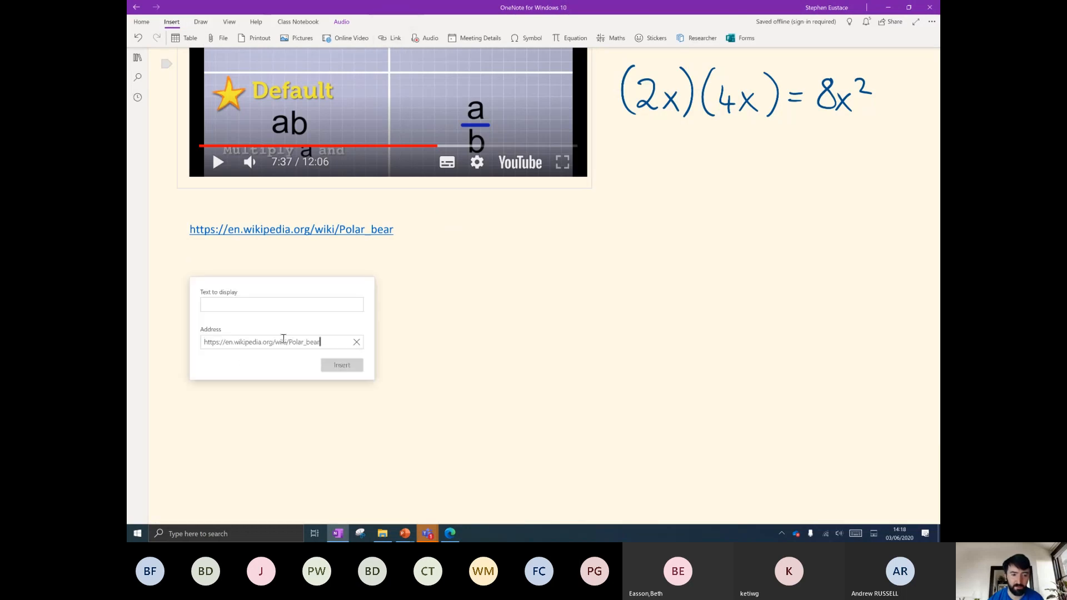
{"action": "left_click", "coordinate": [248, 302]}
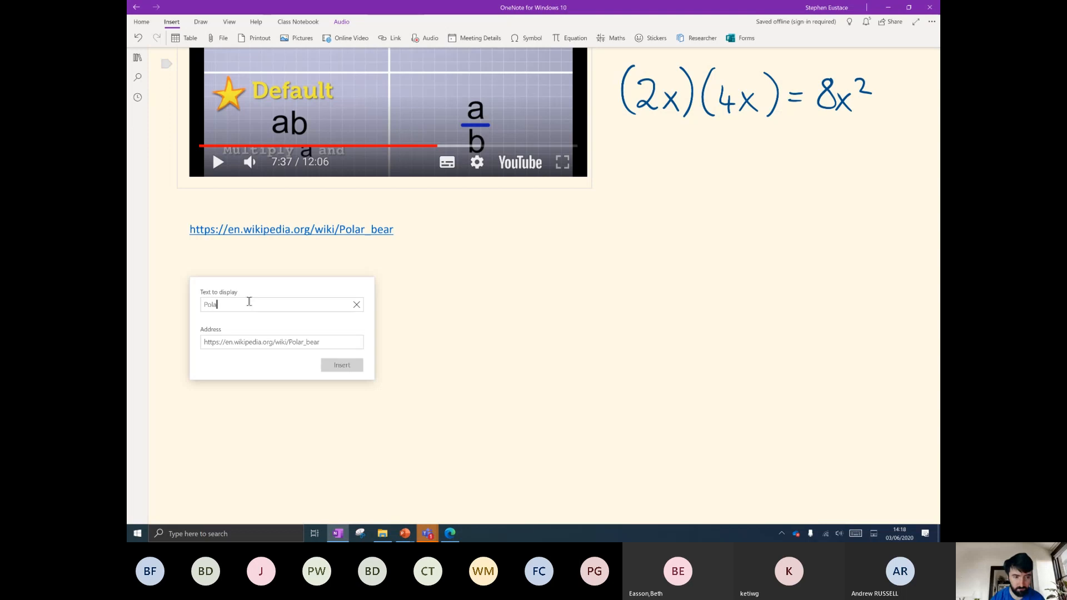
{"action": "left_click", "coordinate": [350, 367]}
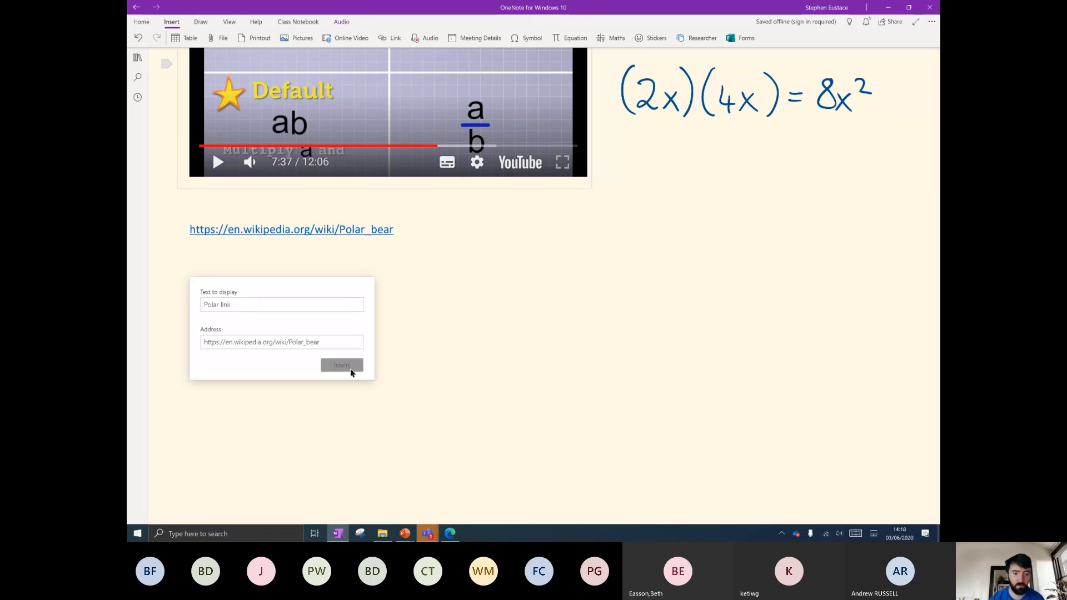
{"action": "left_click_drag", "start_coordinate": [248, 252], "coordinate": [311, 261]}
{"action": "left_click", "coordinate": [234, 270]}
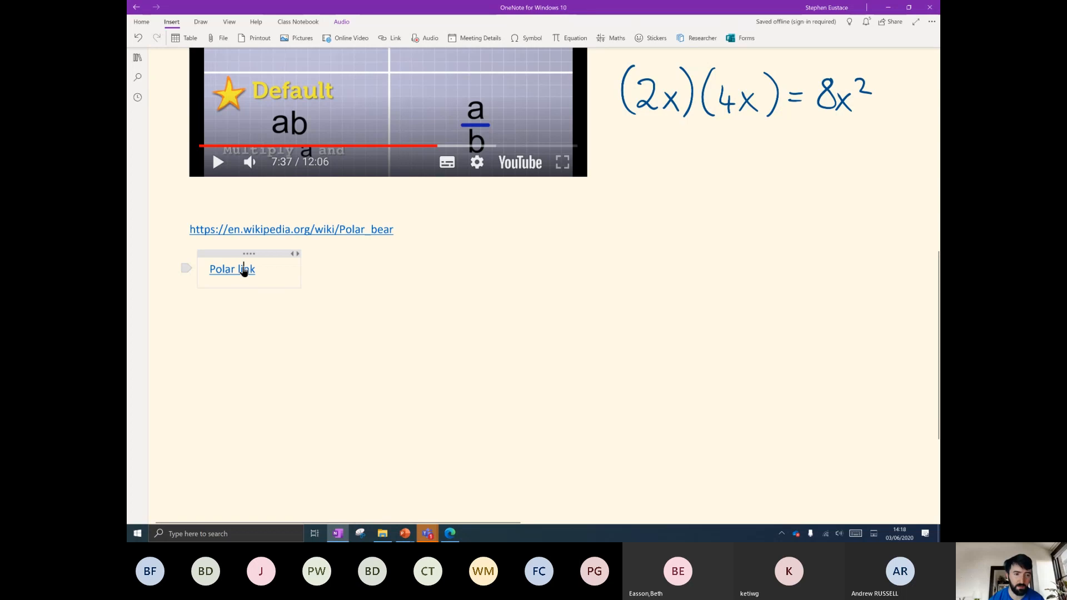
Test that Polar link opens the Wikipedia article, then return to OneNote.
{"action": "left_click", "coordinate": [243, 270]}
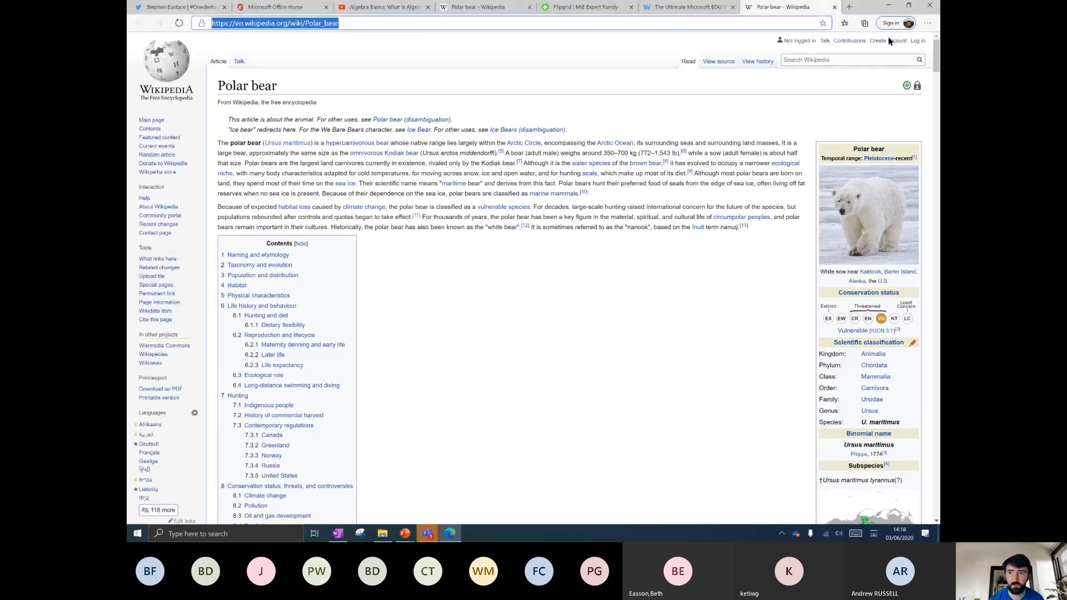
{"action": "left_click", "coordinate": [892, 7]}
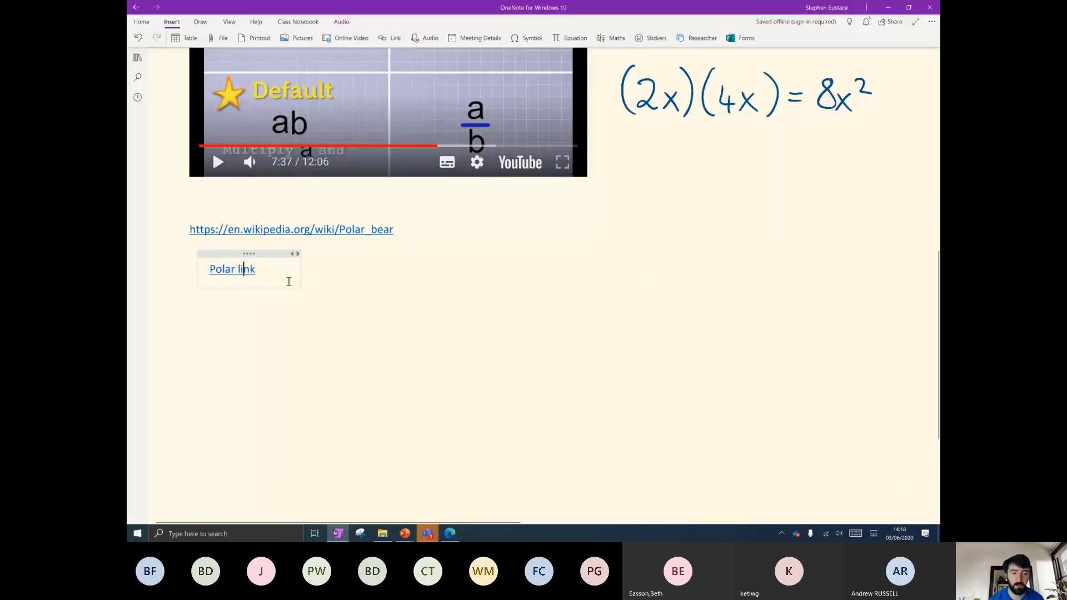
{"action": "left_click", "coordinate": [340, 263]}
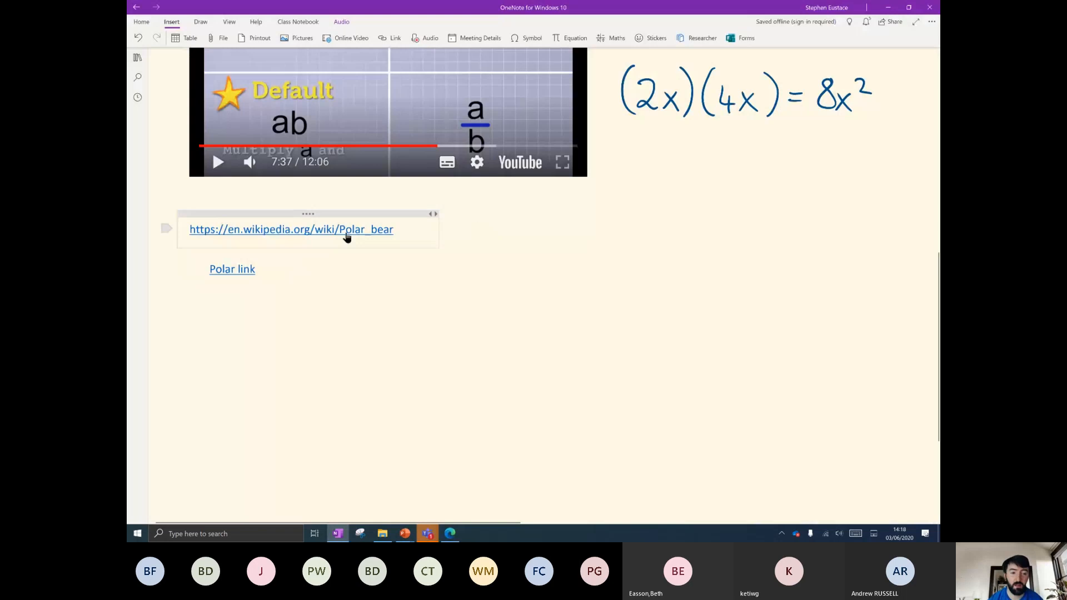
Bring the Edge window showing the Polar bear article back in front.
{"action": "scroll", "coordinate": [387, 240], "scroll_direction": "down", "scroll_amount": 1}
{"action": "scroll", "coordinate": [388, 240], "scroll_direction": "down", "scroll_amount": 1}
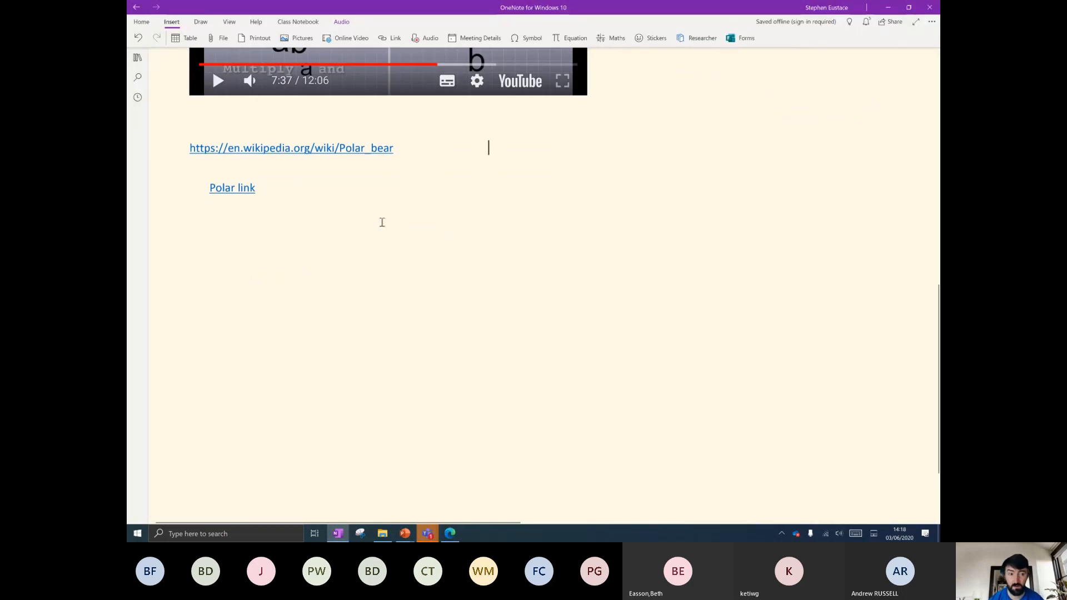
{"action": "left_click", "coordinate": [452, 534]}
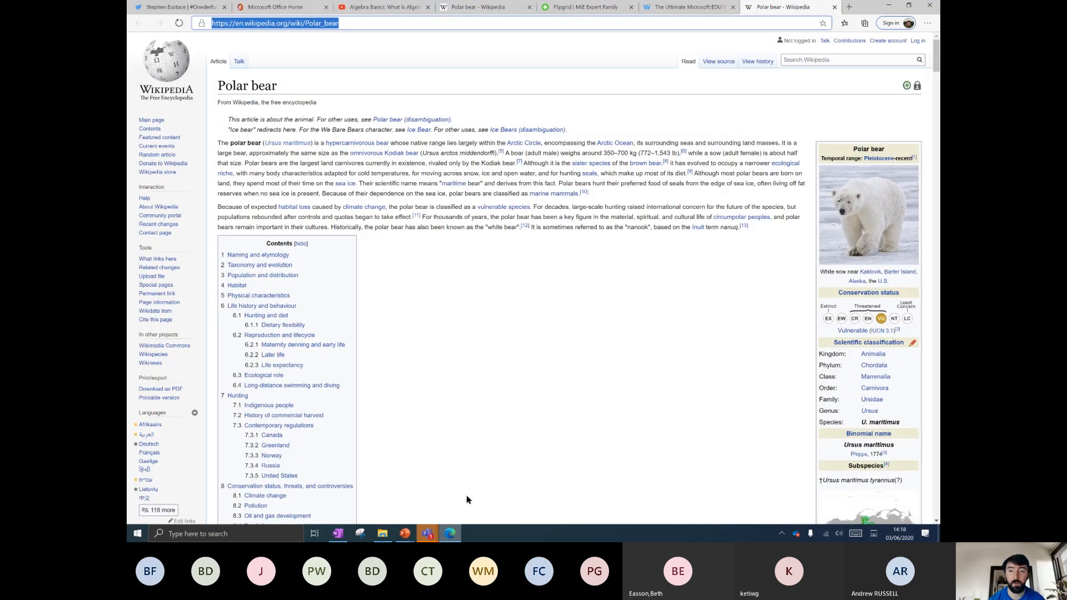
Switch to the Ultimate Microsoft EDU Wakelet of Wakelets tab and review its title.
{"action": "left_click", "coordinate": [665, 8]}
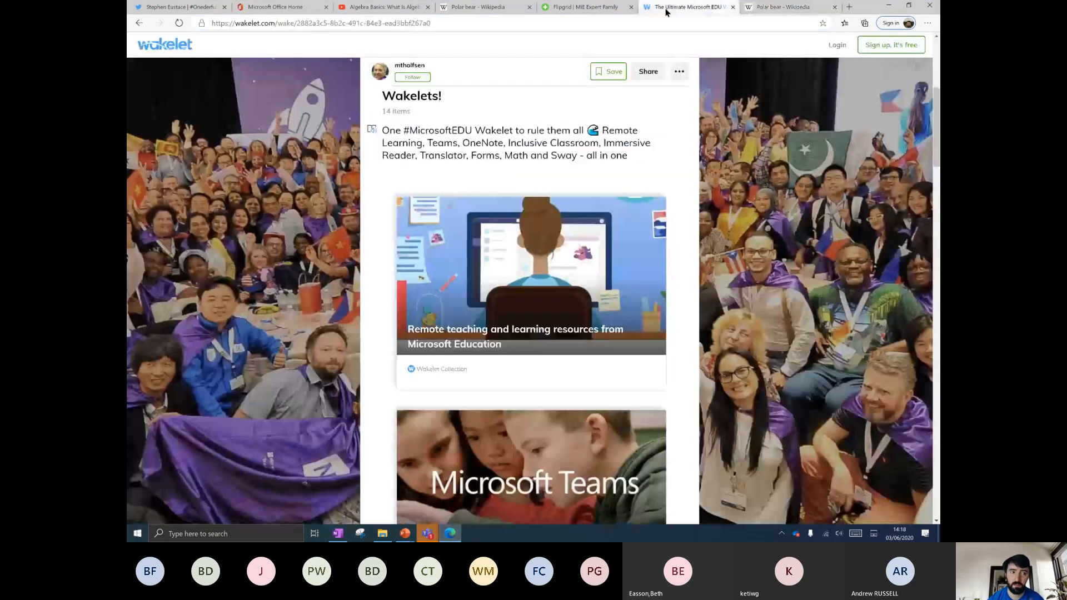
{"action": "scroll", "coordinate": [428, 182], "scroll_direction": "up", "scroll_amount": 3}
{"action": "scroll", "coordinate": [429, 182], "scroll_direction": "up", "scroll_amount": 2}
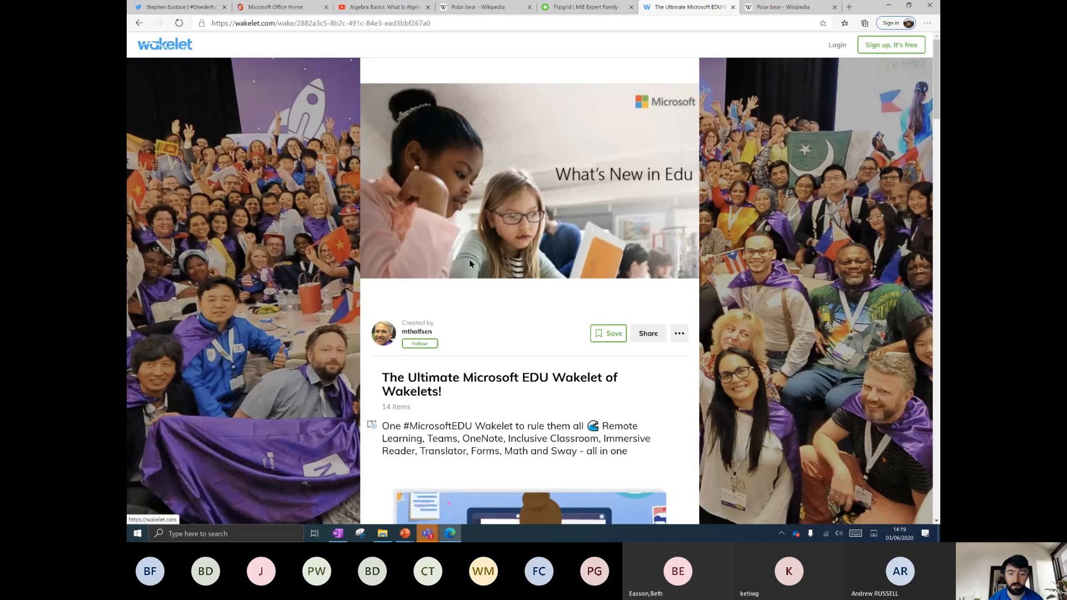
{"action": "scroll", "coordinate": [469, 264], "scroll_direction": "down", "scroll_amount": 20}
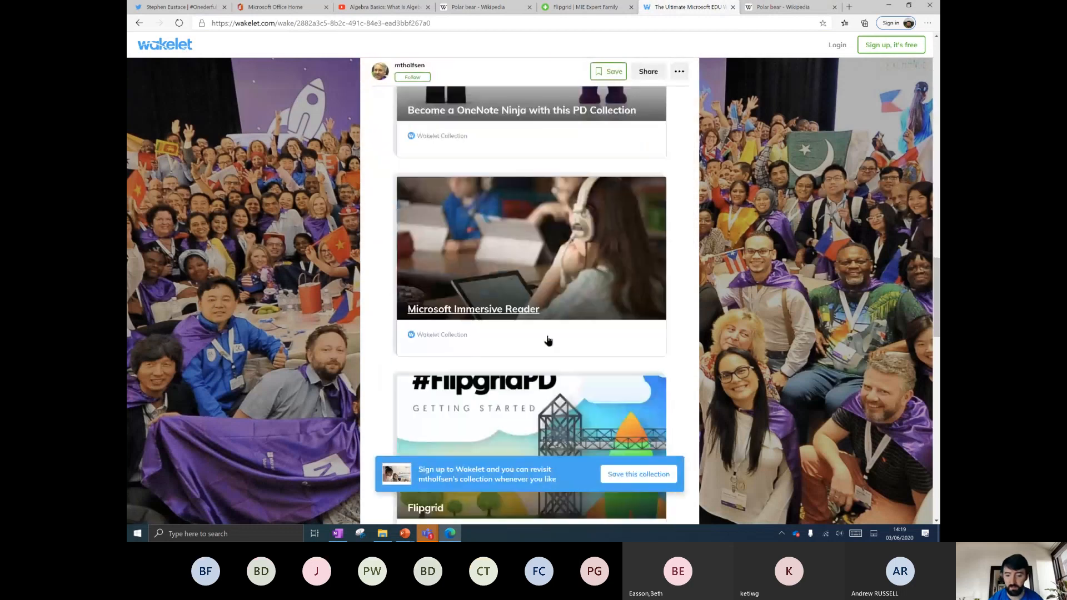
{"action": "scroll", "coordinate": [547, 340], "scroll_direction": "up", "scroll_amount": 20}
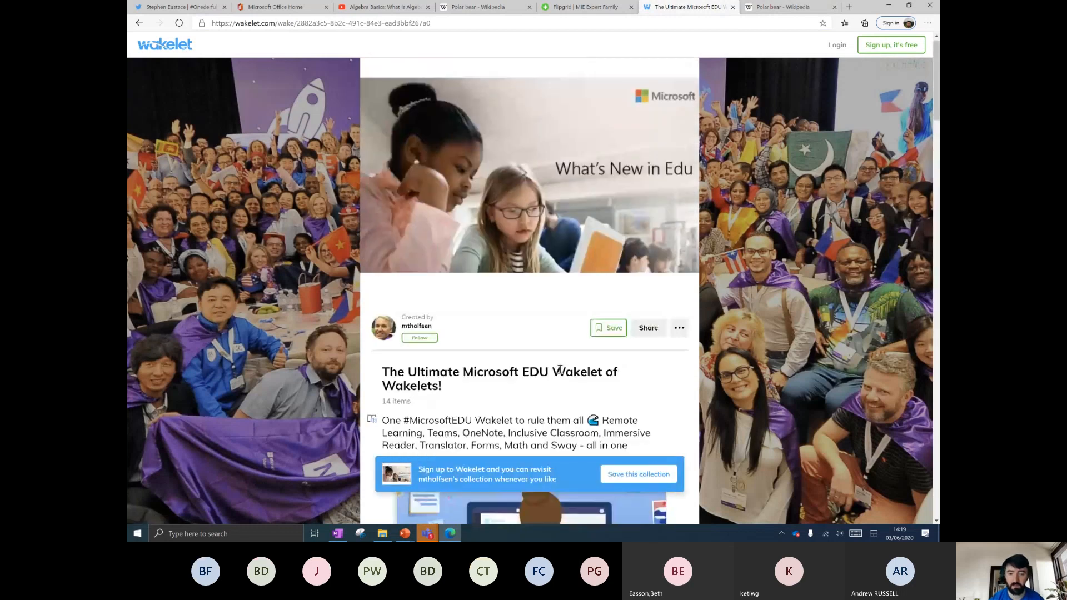
{"action": "scroll", "coordinate": [561, 369], "scroll_direction": "down", "scroll_amount": 1}
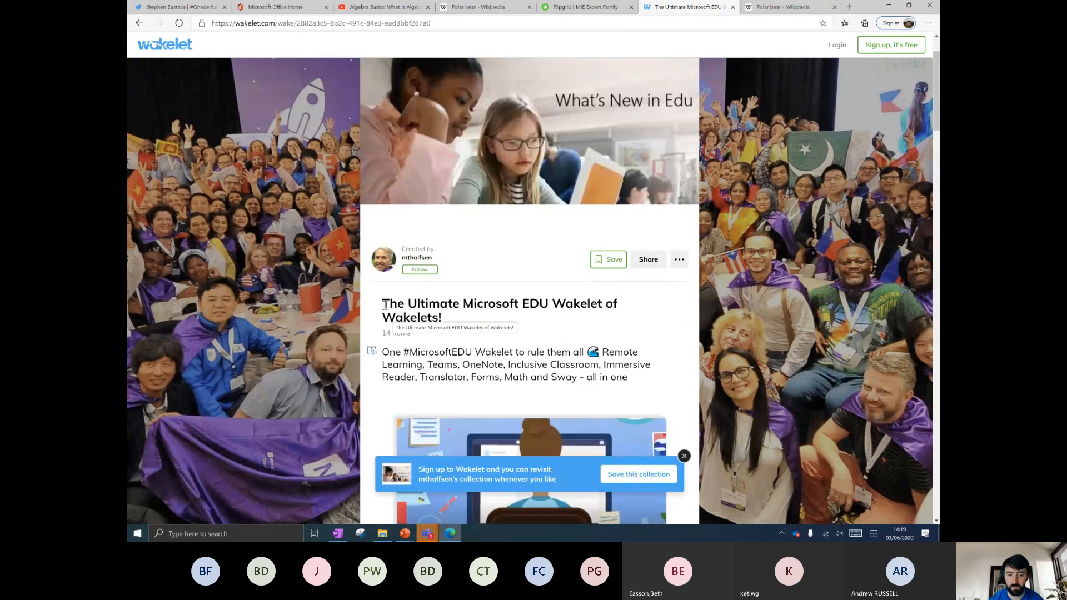
{"action": "left_click_drag", "start_coordinate": [383, 305], "coordinate": [453, 321]}
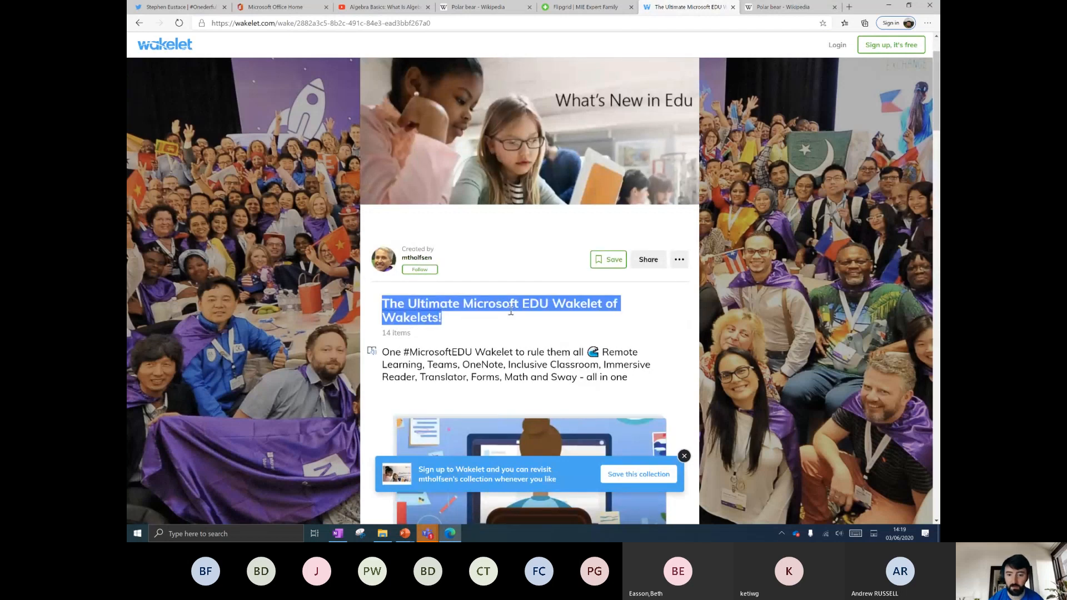
{"action": "left_click", "coordinate": [491, 330]}
Zoom the Wakelet page in, dismiss the sign-up prompt and scroll the collection.
{"action": "scroll", "coordinate": [490, 323], "scroll_direction": "down", "scroll_amount": 1}
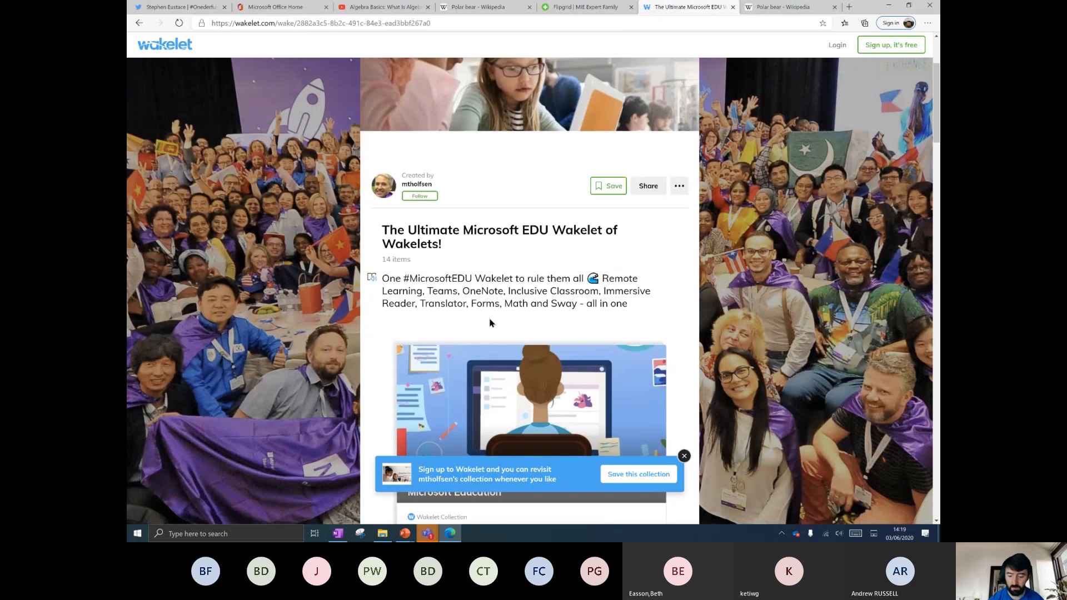
{"action": "key", "text": "ctrl+plus"}
{"action": "scroll", "coordinate": [490, 323], "scroll_direction": "down", "scroll_amount": 1}
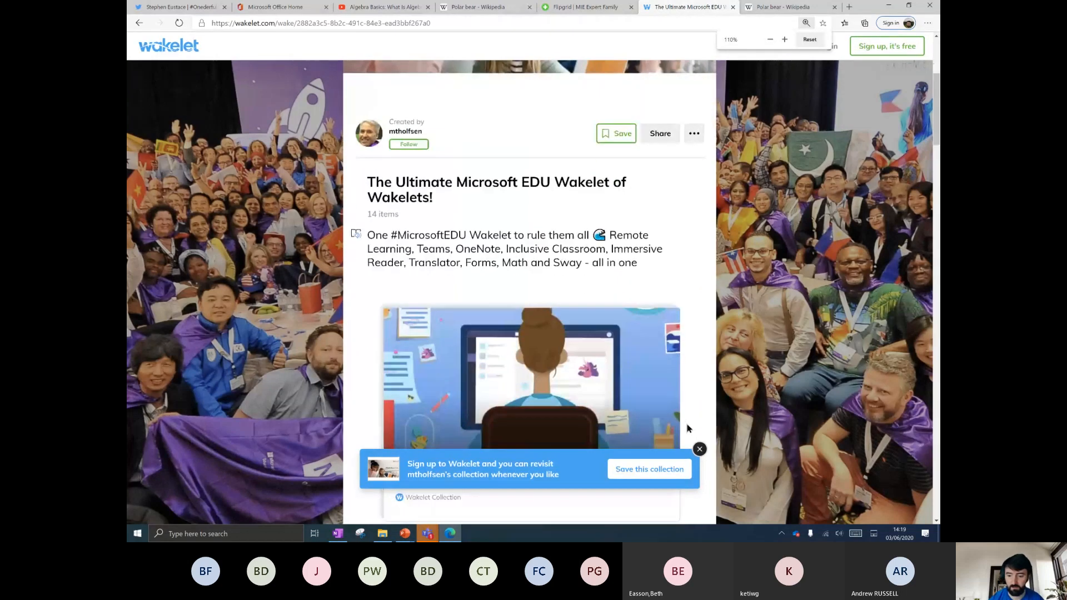
{"action": "left_click", "coordinate": [700, 450]}
{"action": "scroll", "coordinate": [639, 372], "scroll_direction": "down", "scroll_amount": 2}
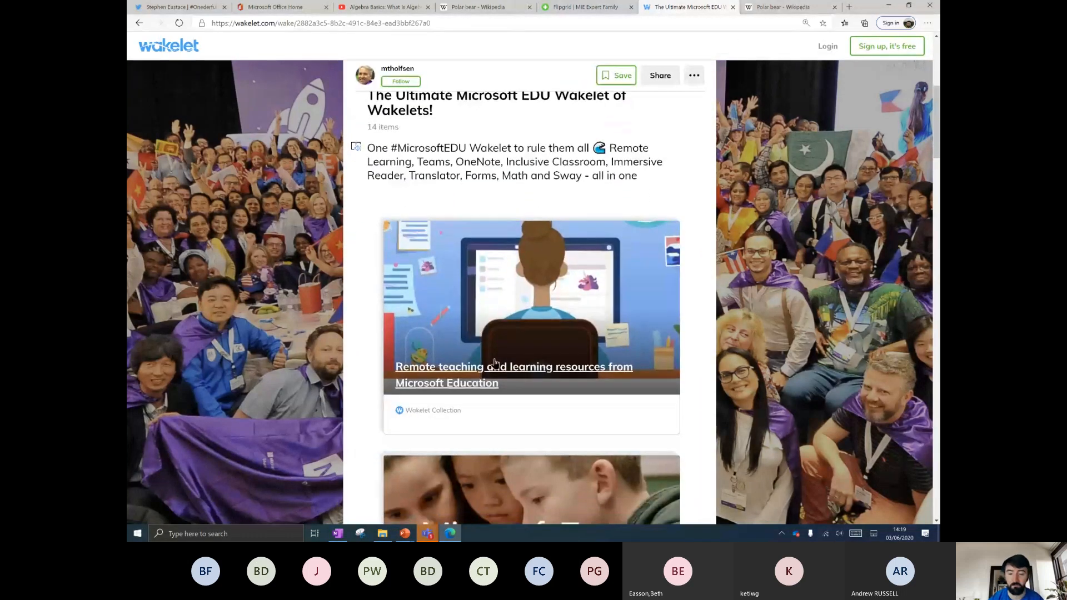
{"action": "scroll", "coordinate": [528, 323], "scroll_direction": "down", "scroll_amount": 4}
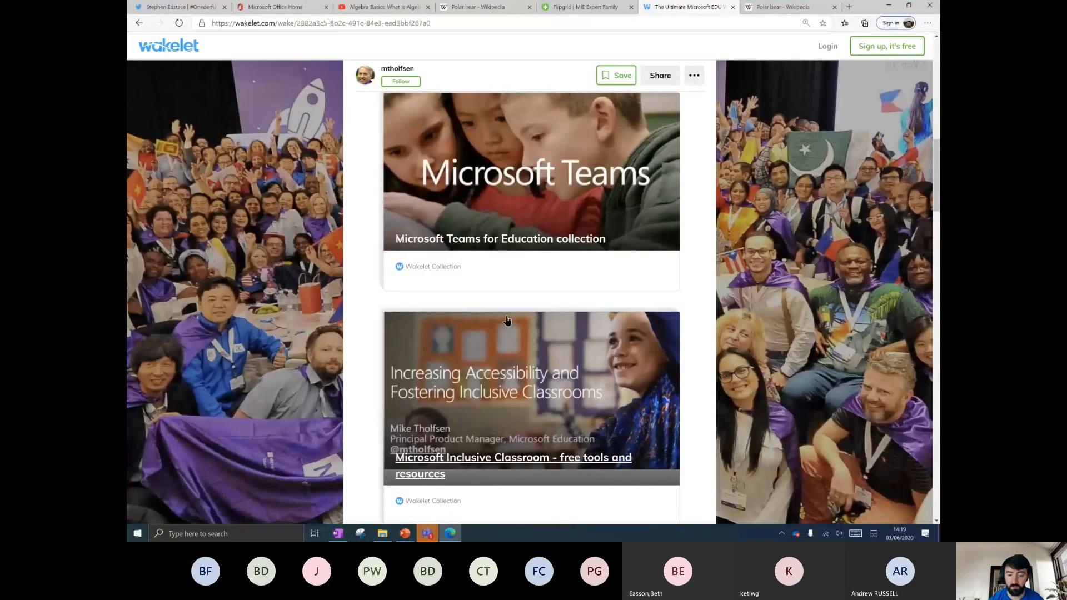
{"action": "scroll", "coordinate": [503, 333], "scroll_direction": "down", "scroll_amount": 2}
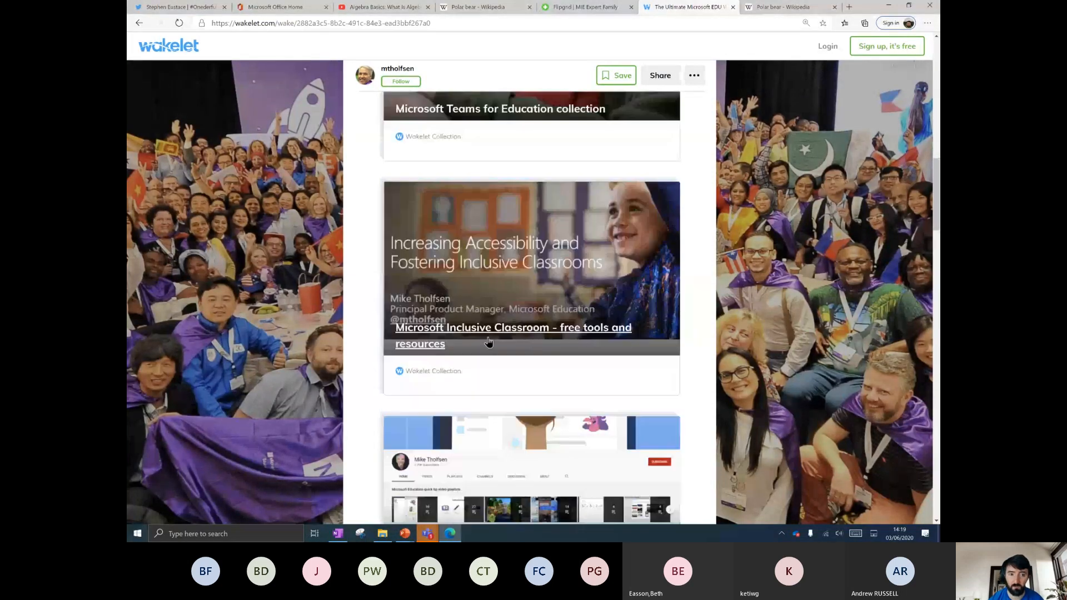
{"action": "scroll", "coordinate": [501, 343], "scroll_direction": "up", "scroll_amount": 10}
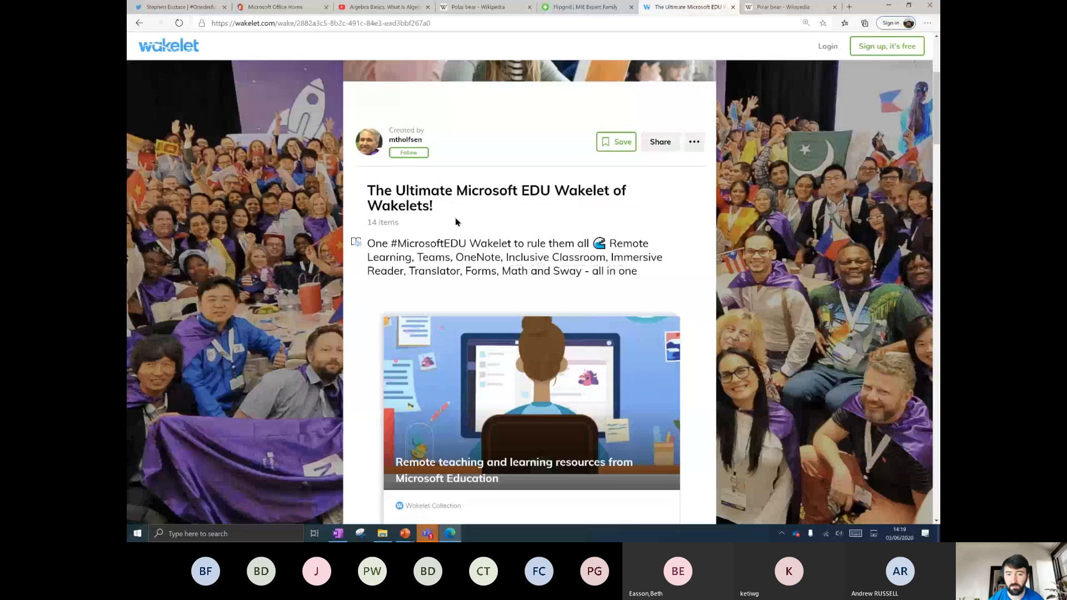
Open the Microsoft Teams for Education collection, then return to the Ultimate EDU page.
{"action": "left_click", "coordinate": [326, 24]}
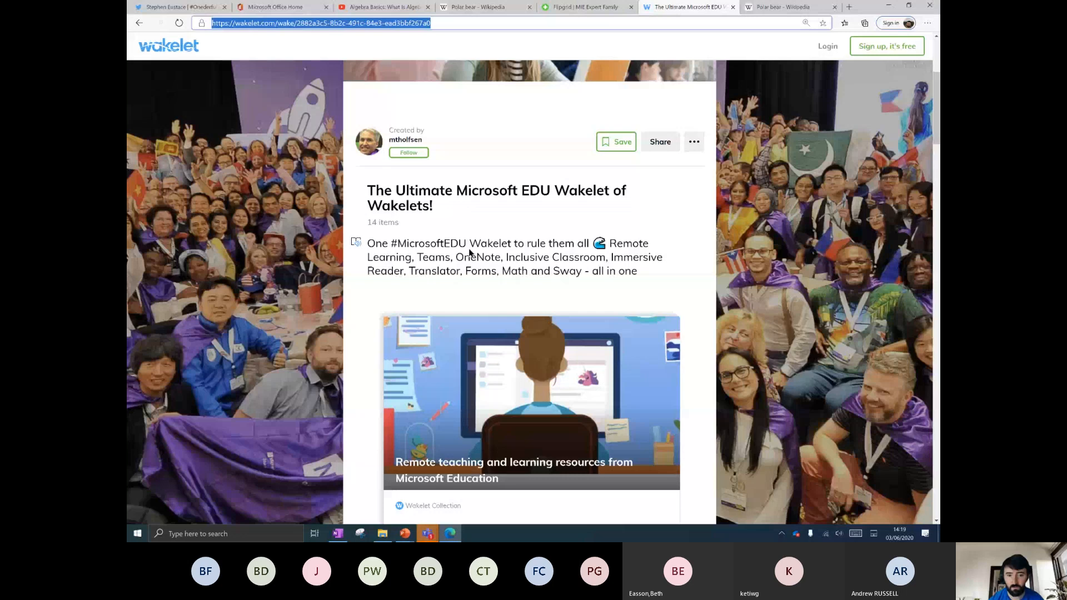
{"action": "scroll", "coordinate": [469, 253], "scroll_direction": "down", "scroll_amount": 6}
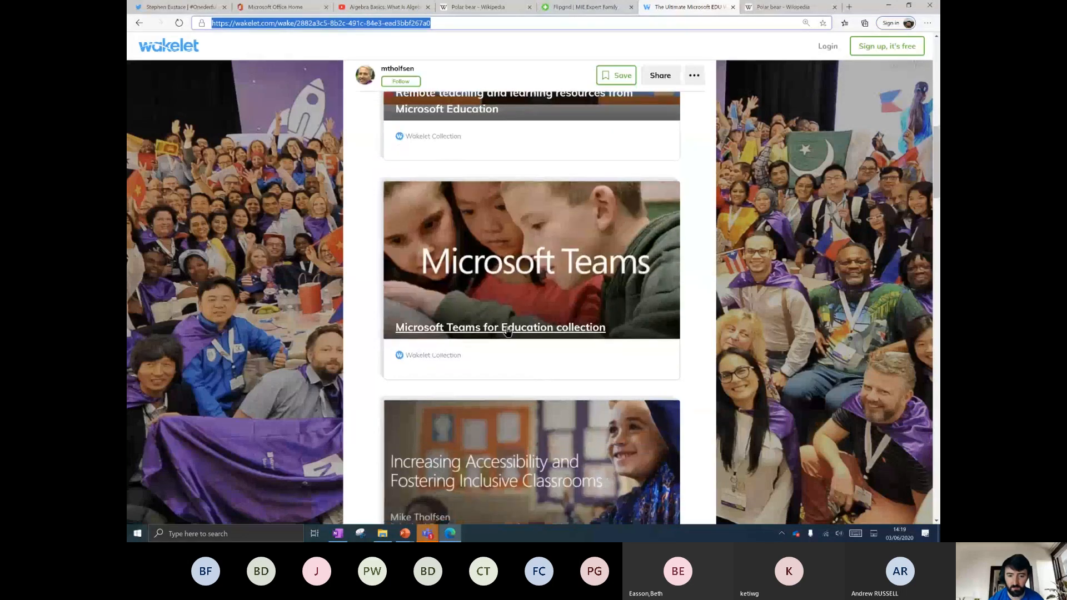
{"action": "left_click", "coordinate": [507, 329]}
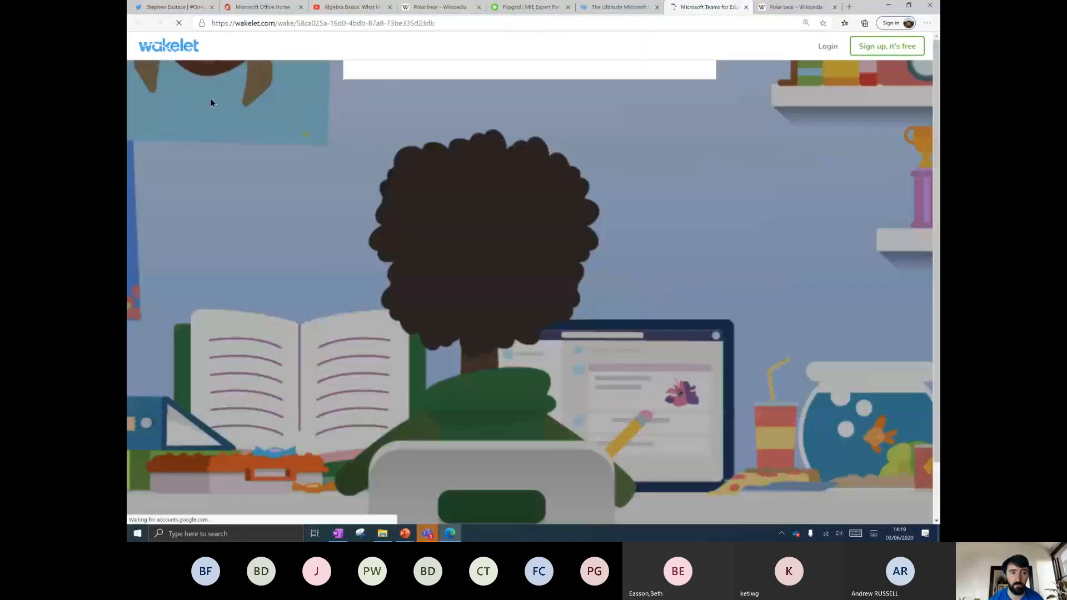
{"action": "left_click", "coordinate": [617, 6]}
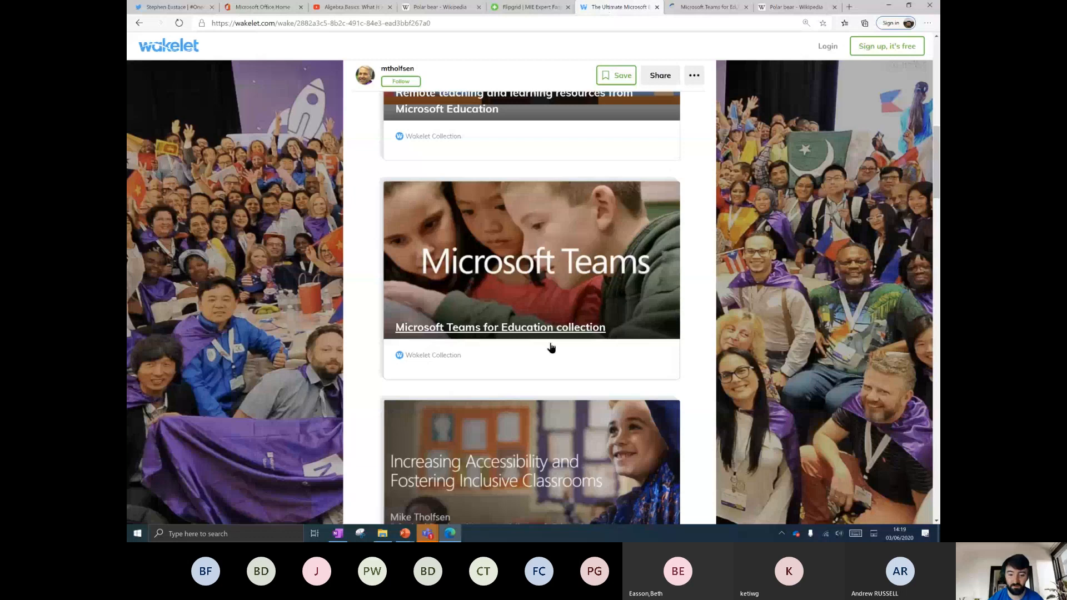
{"action": "scroll", "coordinate": [551, 348], "scroll_direction": "down", "scroll_amount": 10}
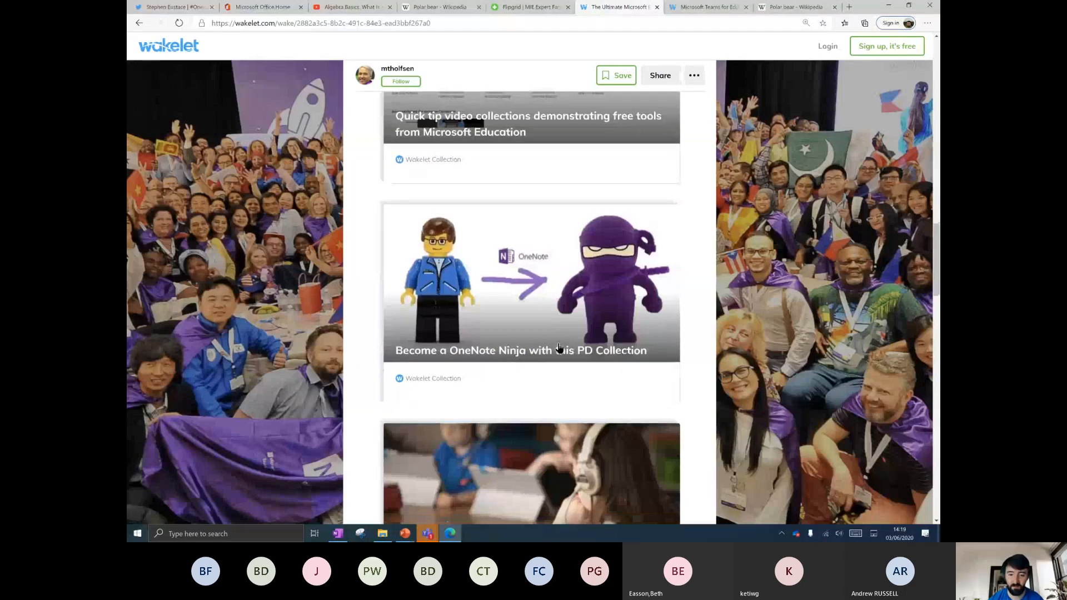
Open the Become a OneNote Ninja collection and select its web address.
{"action": "left_click", "coordinate": [468, 351]}
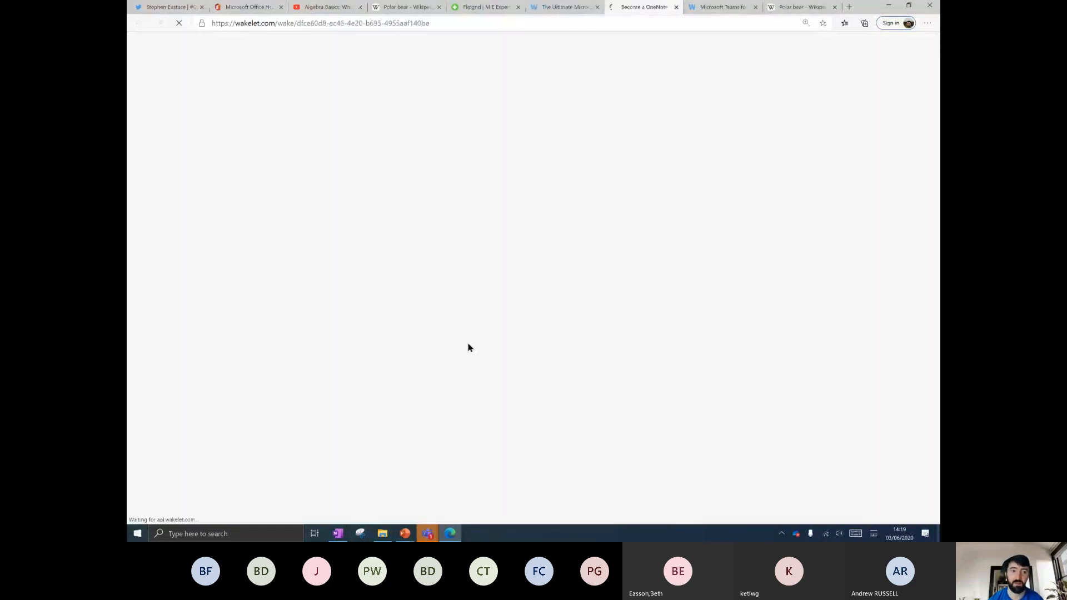
{"action": "scroll", "coordinate": [519, 319], "scroll_direction": "down", "scroll_amount": 3}
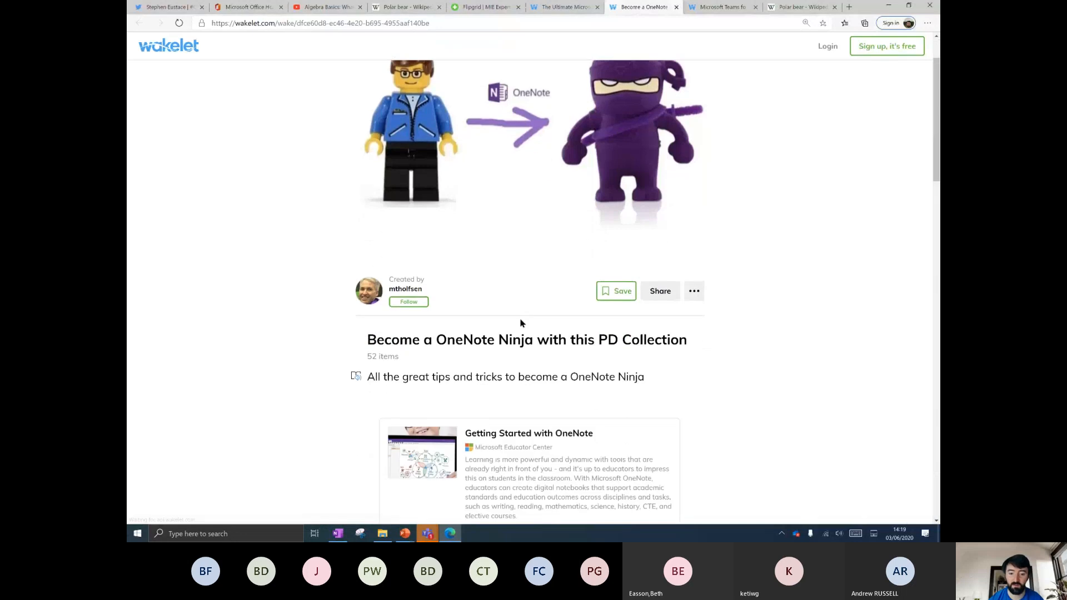
{"action": "left_click", "coordinate": [323, 23]}
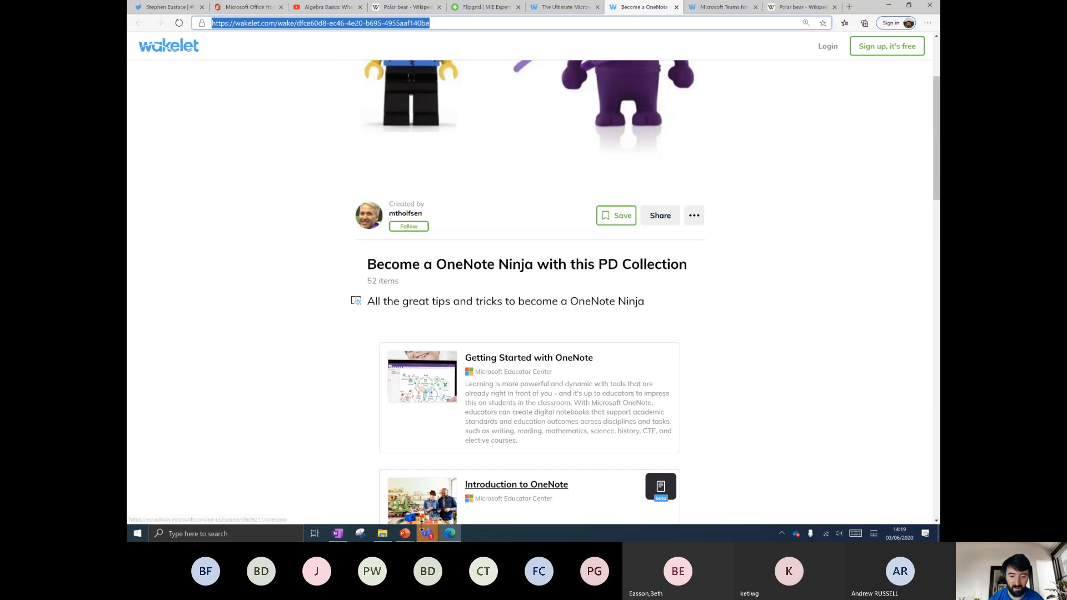
Paste the OneNote Ninja collection address below Polar link to embed it.
{"action": "left_click", "coordinate": [339, 534]}
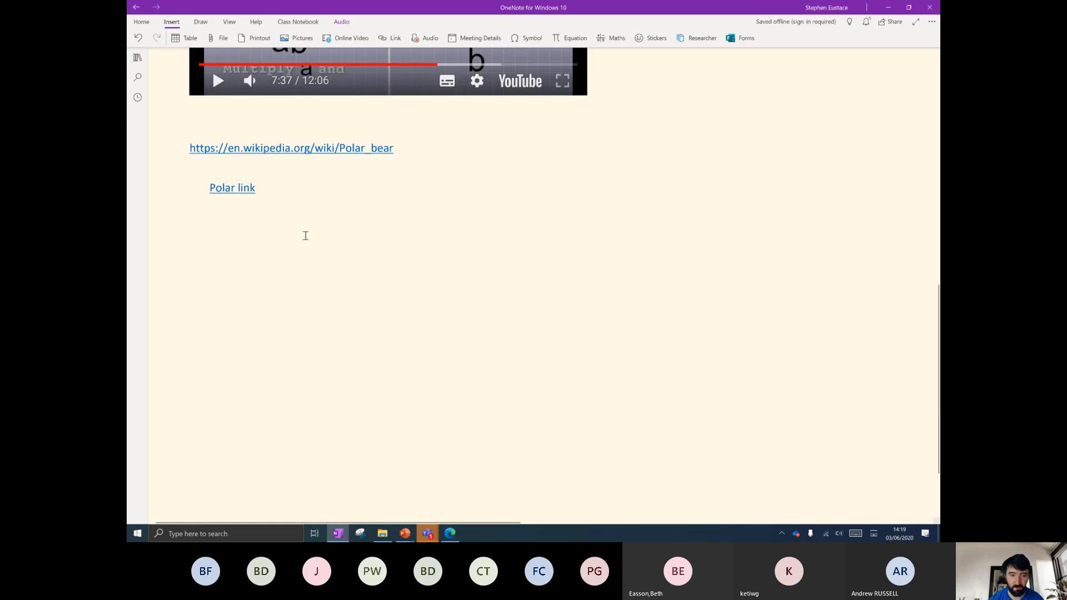
{"action": "left_click", "coordinate": [190, 253]}
{"action": "key", "text": "ctrl+v"}
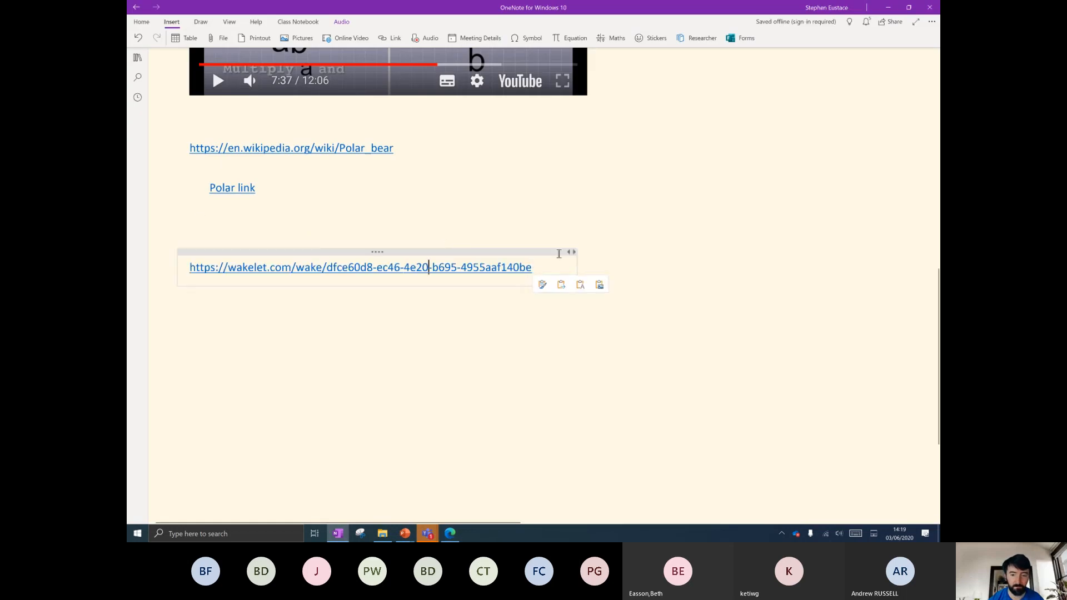
{"action": "scroll", "coordinate": [590, 241], "scroll_direction": "down", "scroll_amount": 3}
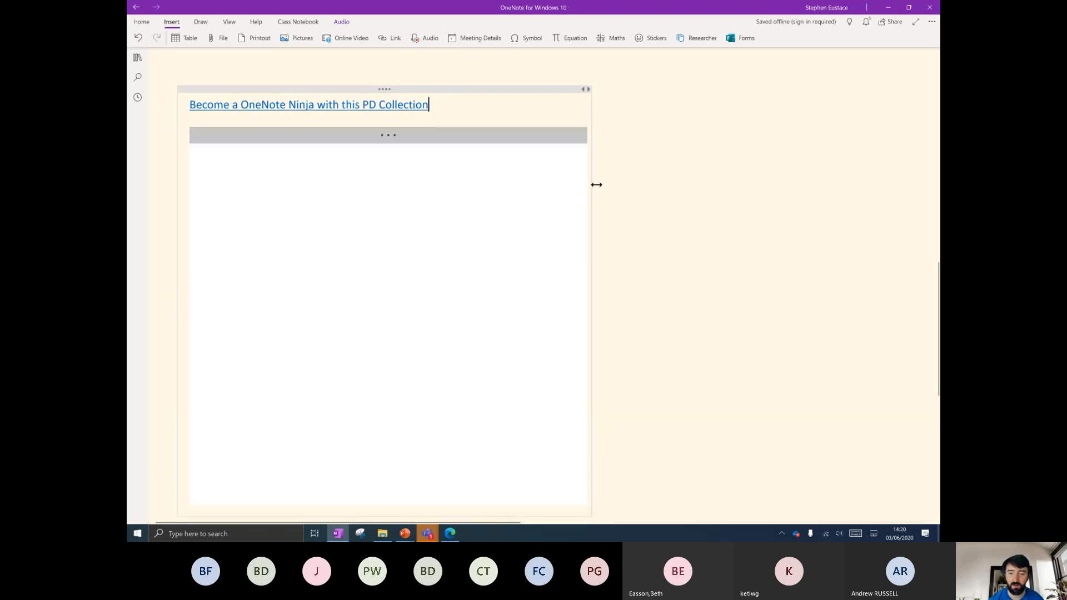
Widen the note container and the embedded Wakelet collection across the page.
{"action": "left_click_drag", "start_coordinate": [596, 184], "coordinate": [897, 183]}
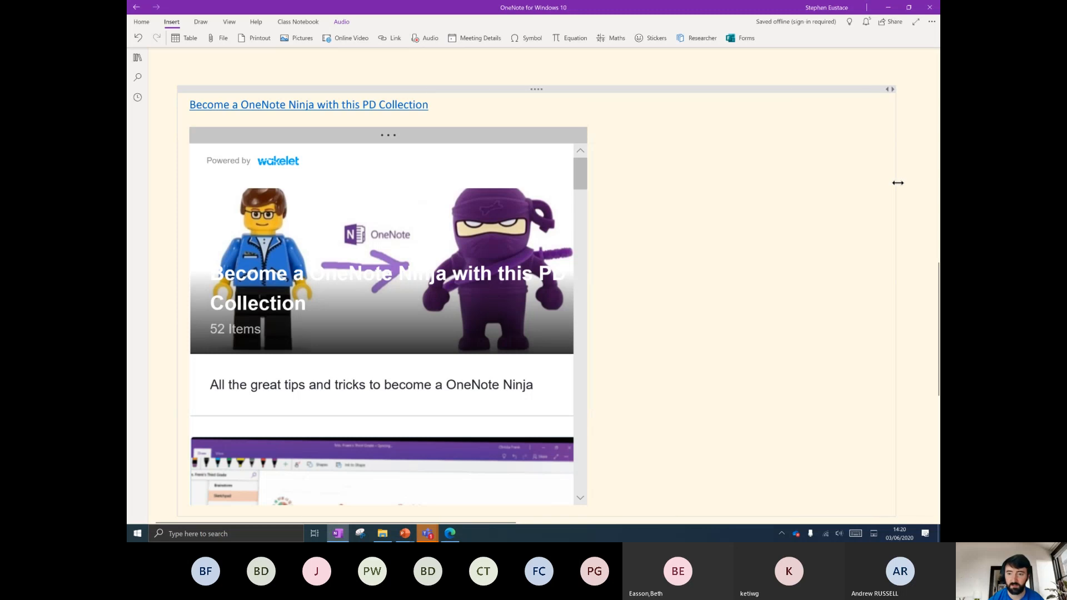
{"action": "scroll", "coordinate": [578, 221], "scroll_direction": "down", "scroll_amount": 3}
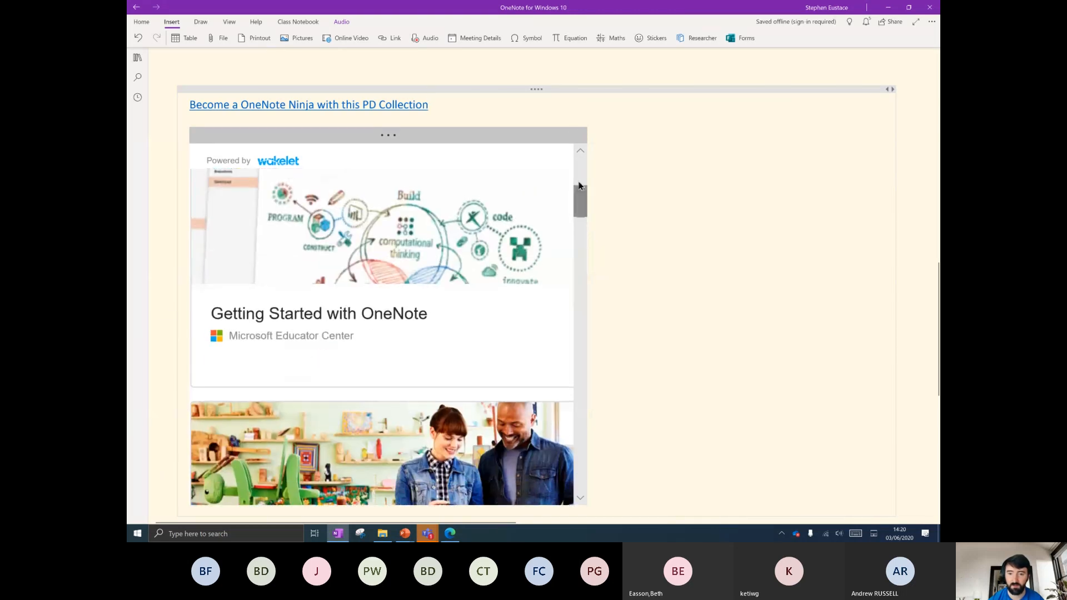
{"action": "left_click", "coordinate": [566, 126]}
{"action": "left_click_drag", "start_coordinate": [589, 124], "coordinate": [893, 112]}
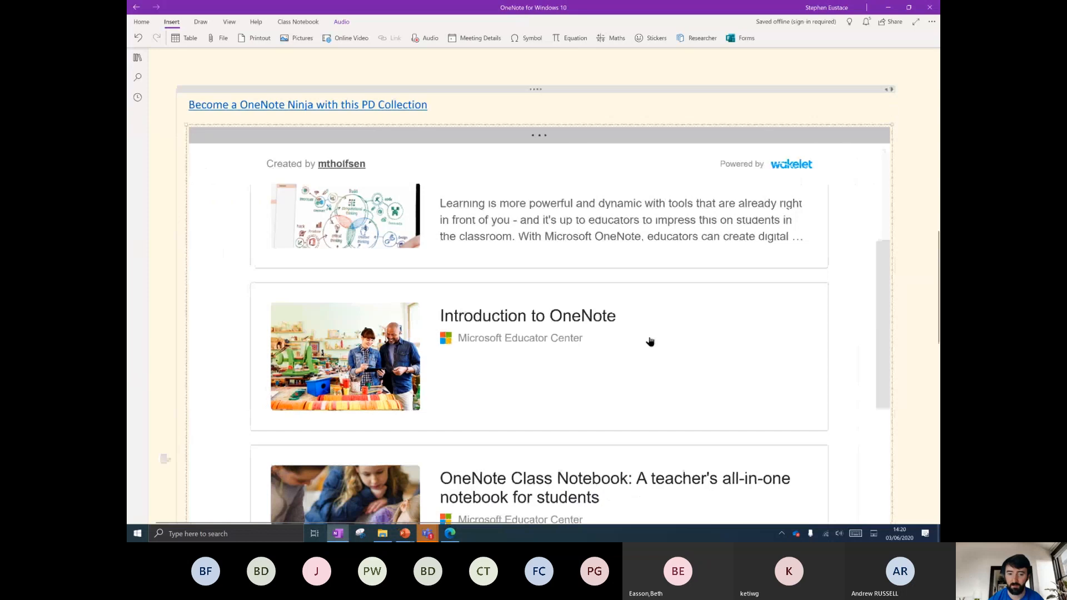
{"action": "scroll", "coordinate": [650, 340], "scroll_direction": "down", "scroll_amount": 5}
{"action": "scroll", "coordinate": [616, 342], "scroll_direction": "up", "scroll_amount": 5}
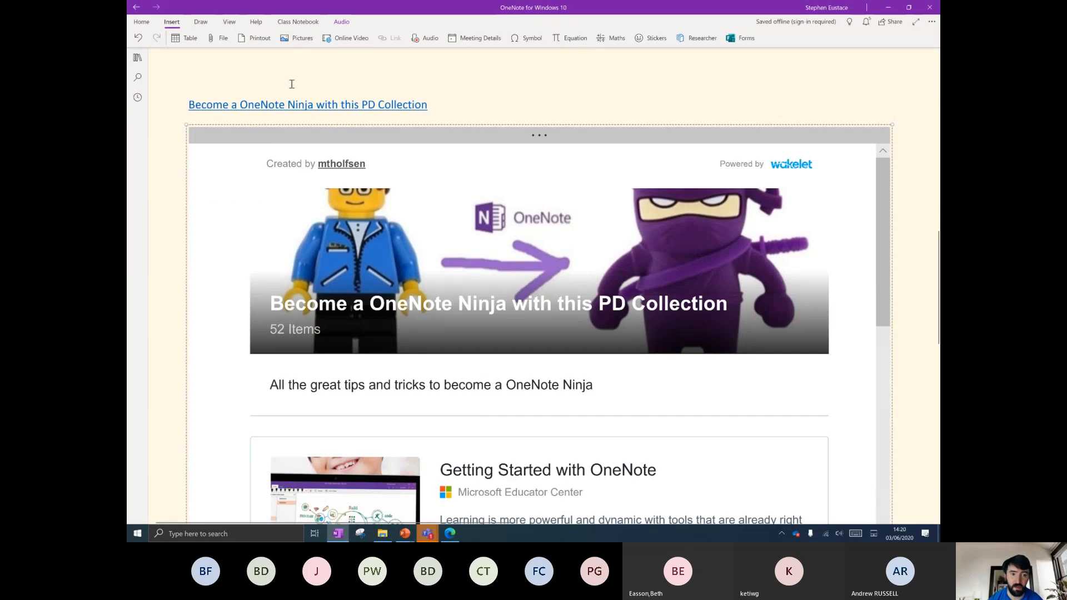
{"action": "scroll", "coordinate": [451, 348], "scroll_direction": "up", "scroll_amount": 3}
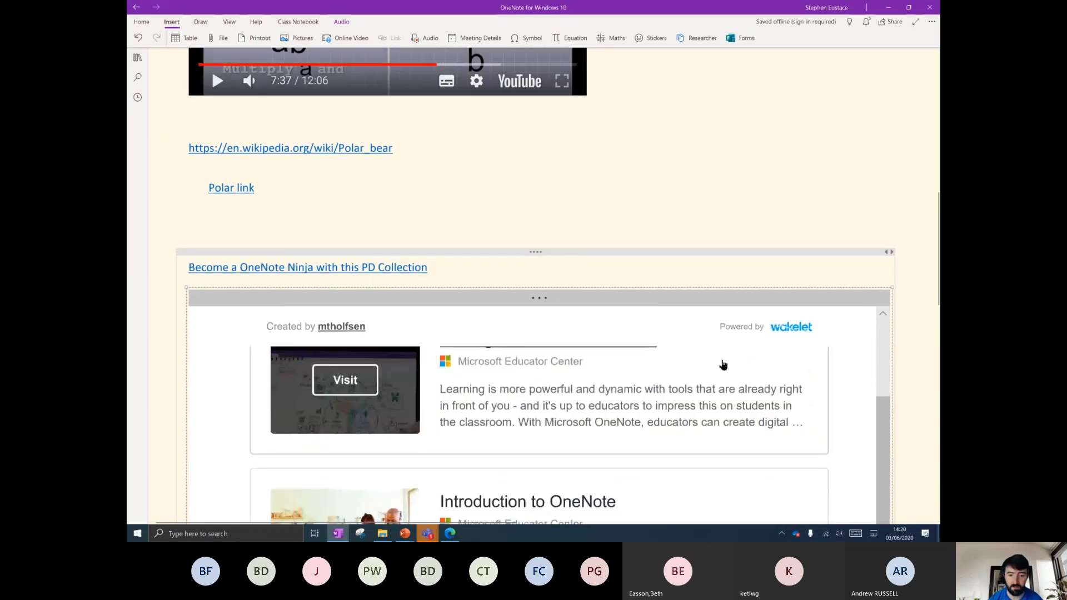
{"action": "scroll", "coordinate": [841, 407], "scroll_direction": "up", "scroll_amount": 4}
{"action": "scroll", "coordinate": [909, 385], "scroll_direction": "down", "scroll_amount": 4}
{"action": "scroll", "coordinate": [909, 386], "scroll_direction": "down", "scroll_amount": 5}
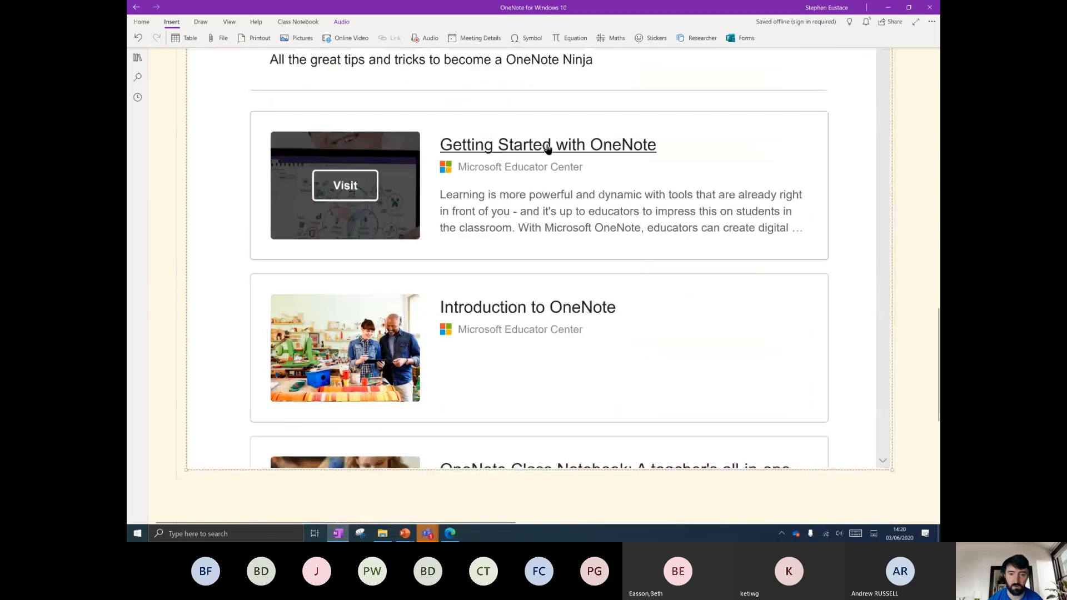
{"action": "scroll", "coordinate": [556, 222], "scroll_direction": "down", "scroll_amount": 5}
{"action": "scroll", "coordinate": [581, 326], "scroll_direction": "up", "scroll_amount": 2}
{"action": "scroll", "coordinate": [581, 326], "scroll_direction": "up", "scroll_amount": 1}
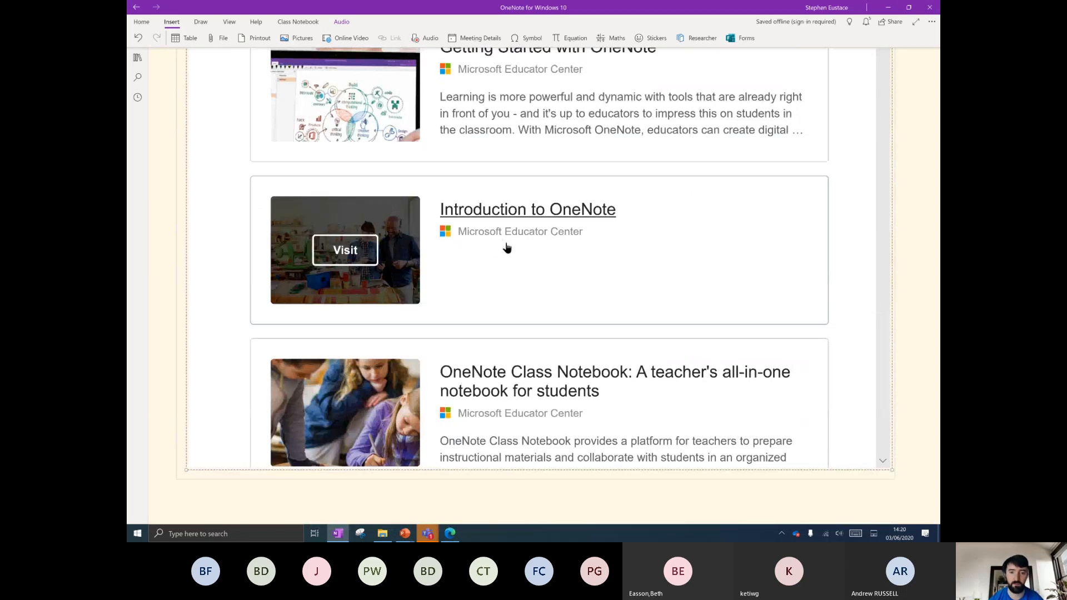
{"action": "scroll", "coordinate": [505, 244], "scroll_direction": "up", "scroll_amount": 1}
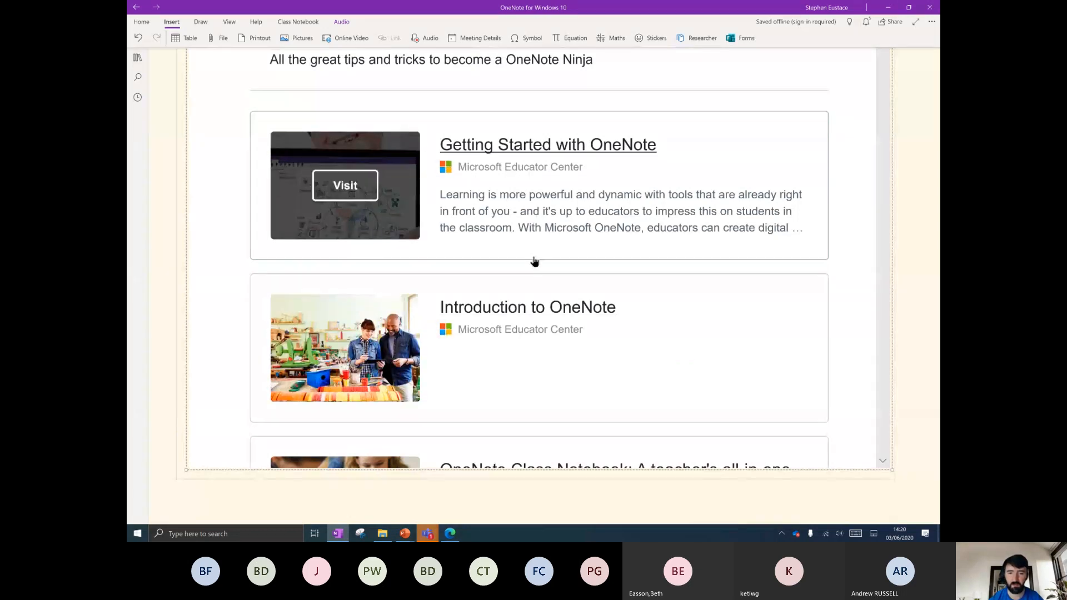
{"action": "scroll", "coordinate": [534, 261], "scroll_direction": "down", "scroll_amount": 9}
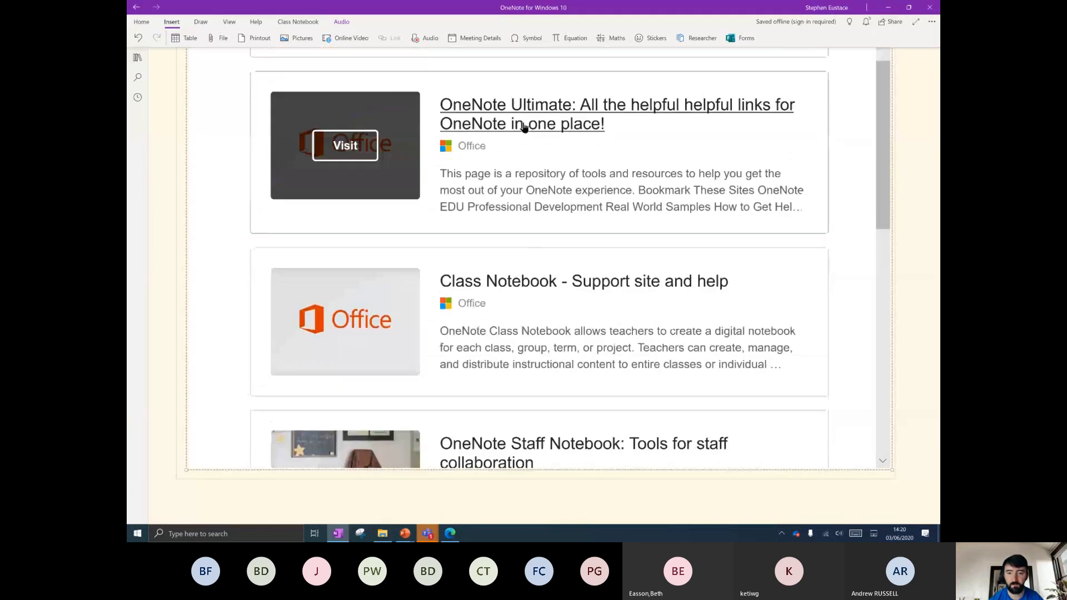
{"action": "scroll", "coordinate": [557, 205], "scroll_direction": "down", "scroll_amount": 5}
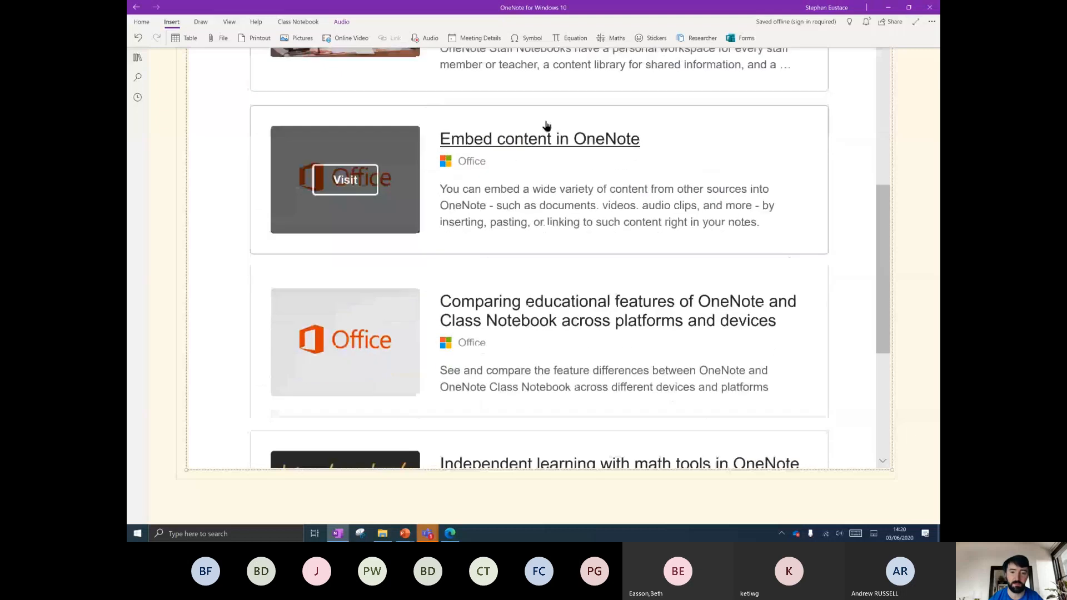
{"action": "scroll", "coordinate": [546, 126], "scroll_direction": "down", "scroll_amount": 7}
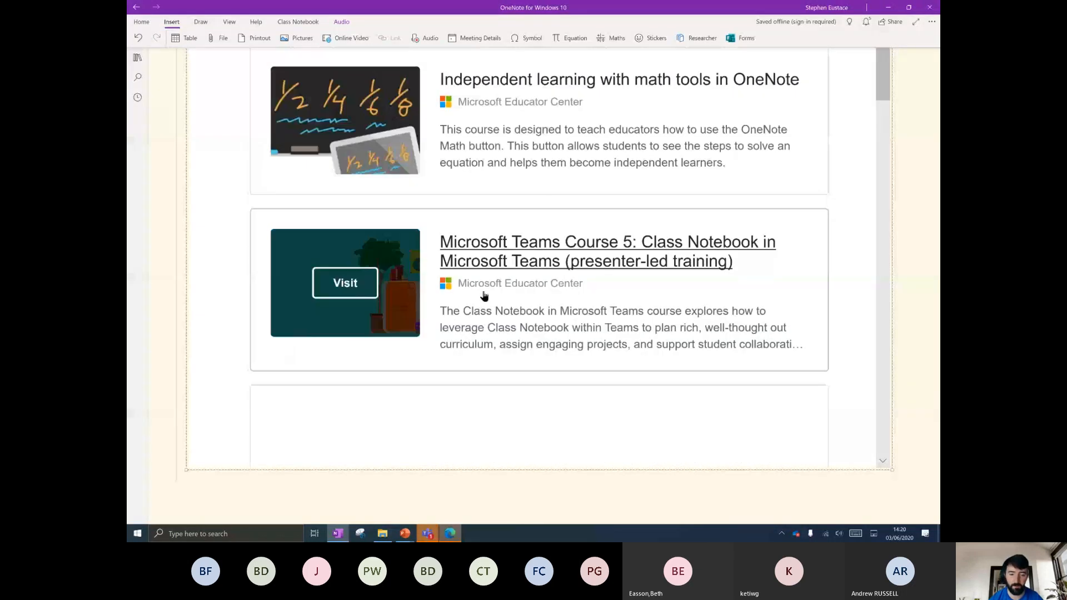
{"action": "scroll", "coordinate": [500, 303], "scroll_direction": "up", "scroll_amount": 6}
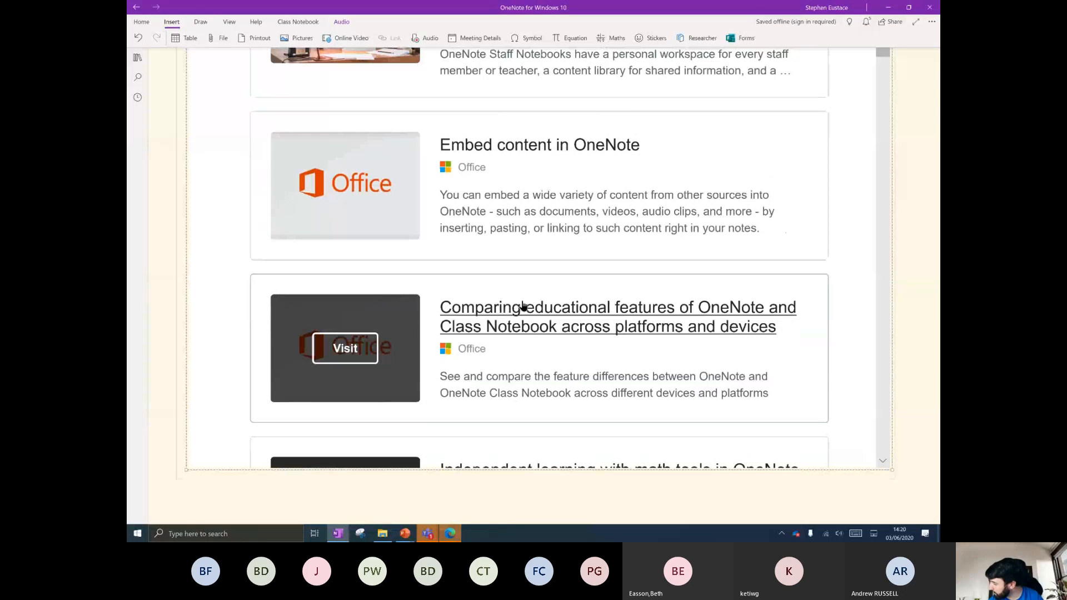
{"action": "scroll", "coordinate": [521, 298], "scroll_direction": "down", "scroll_amount": 2}
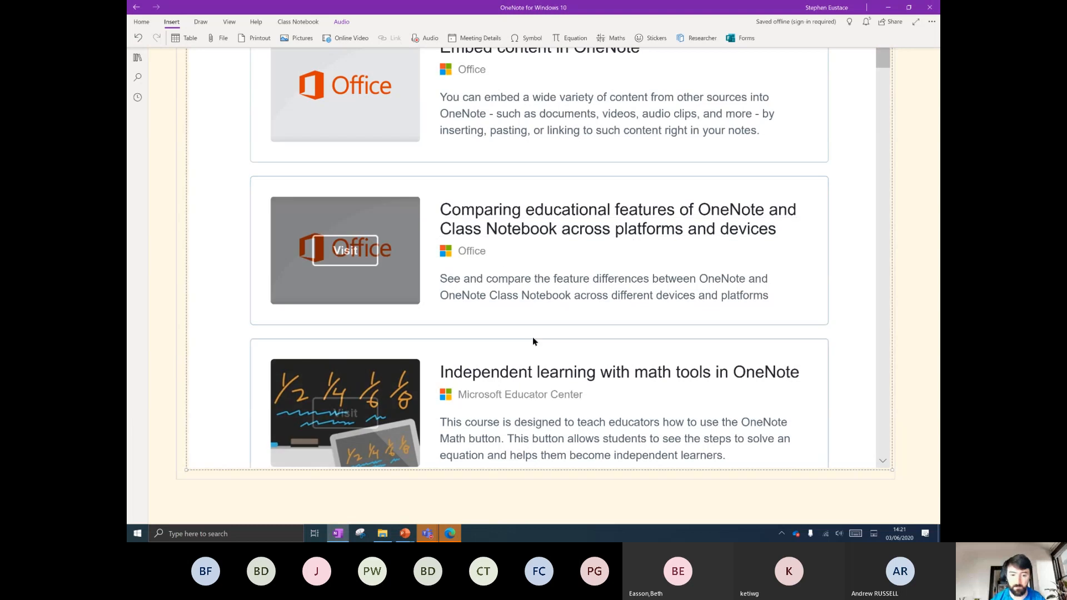
{"action": "scroll", "coordinate": [533, 339], "scroll_direction": "down", "scroll_amount": 4}
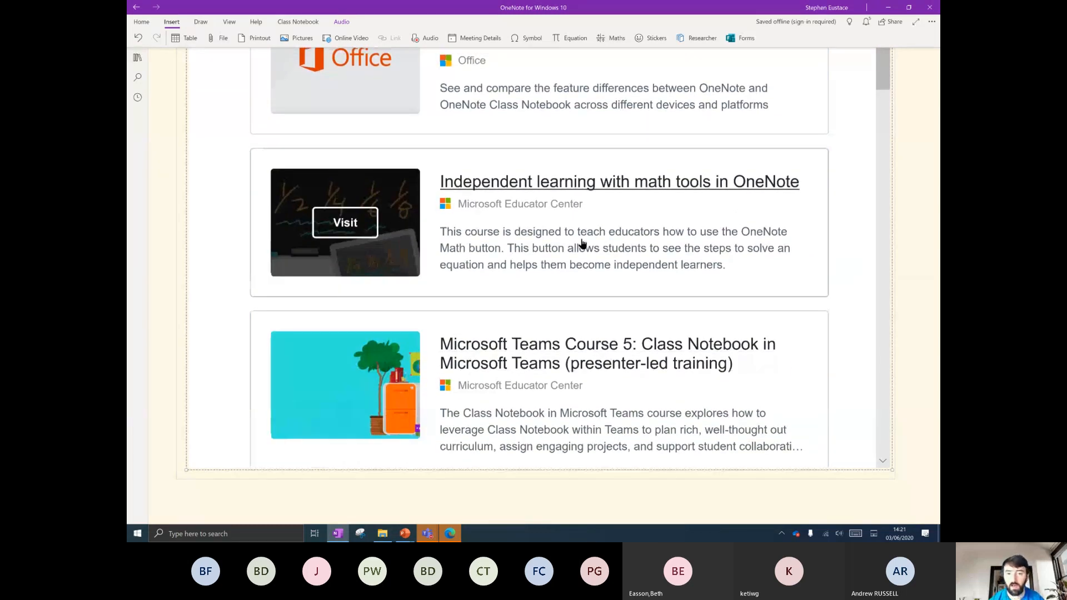
{"action": "scroll", "coordinate": [578, 244], "scroll_direction": "up", "scroll_amount": 4}
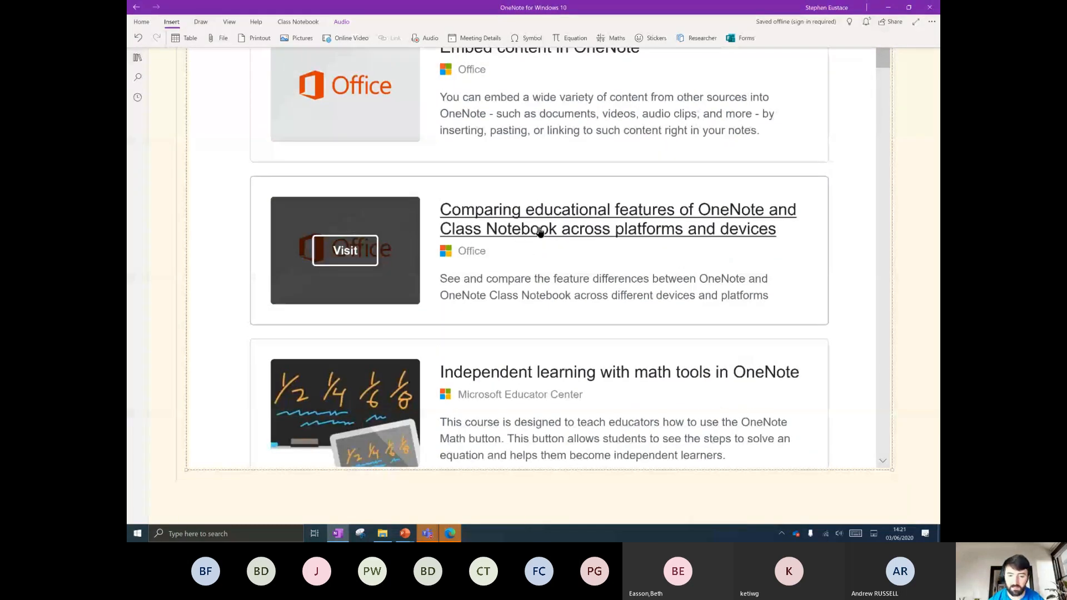
{"action": "scroll", "coordinate": [573, 328], "scroll_direction": "down", "scroll_amount": 6}
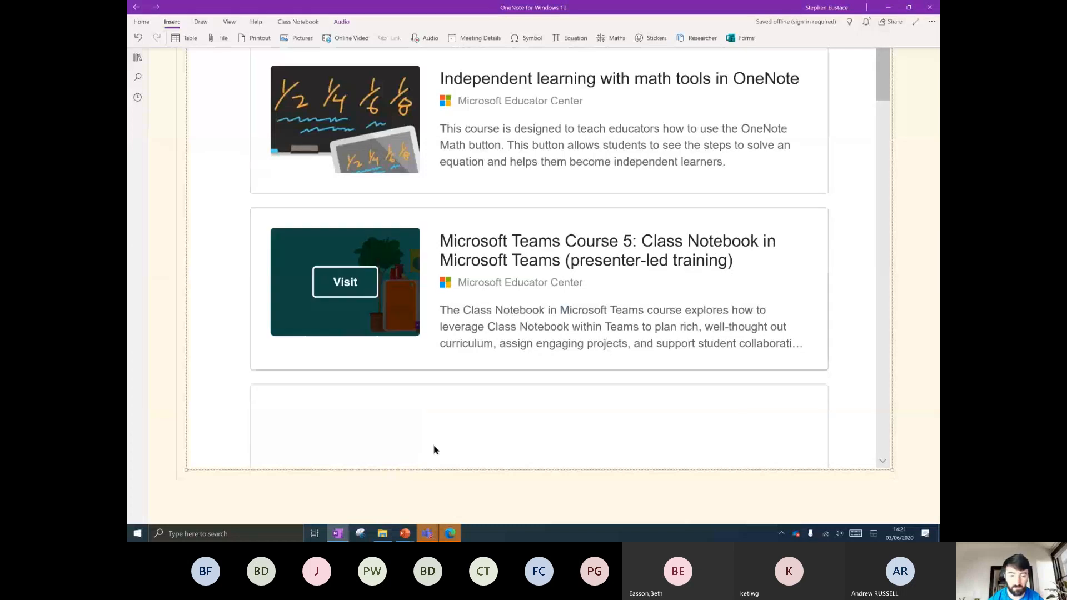
{"action": "scroll", "coordinate": [476, 489], "scroll_direction": "down", "scroll_amount": 5}
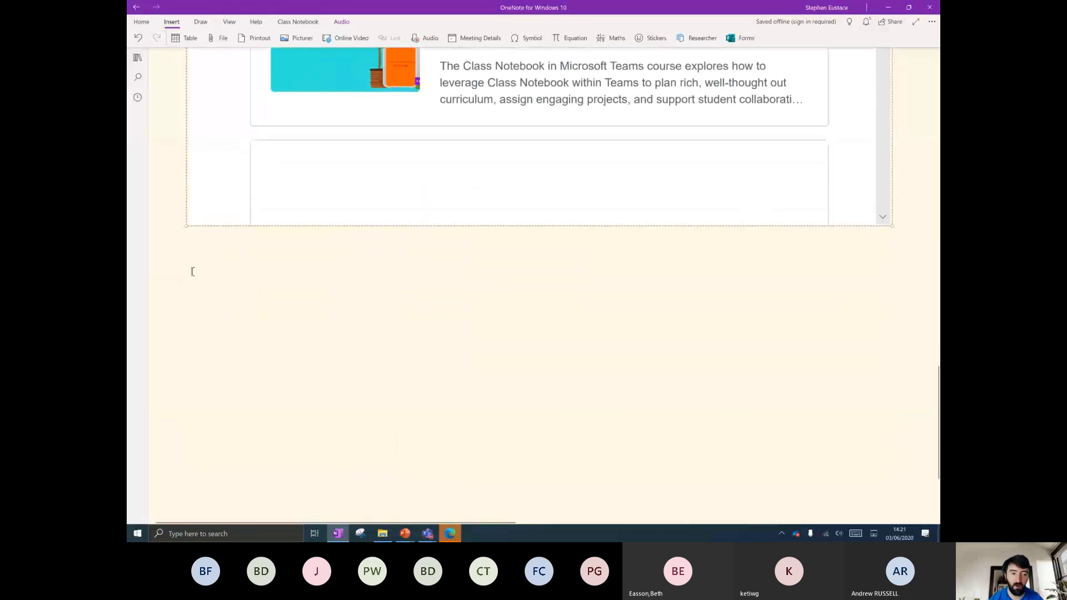
{"action": "scroll", "coordinate": [454, 279], "scroll_direction": "up", "scroll_amount": 3}
{"action": "scroll", "coordinate": [454, 279], "scroll_direction": "up", "scroll_amount": 4}
{"action": "scroll", "coordinate": [529, 339], "scroll_direction": "down", "scroll_amount": 8}
{"action": "scroll", "coordinate": [562, 362], "scroll_direction": "up", "scroll_amount": 2}
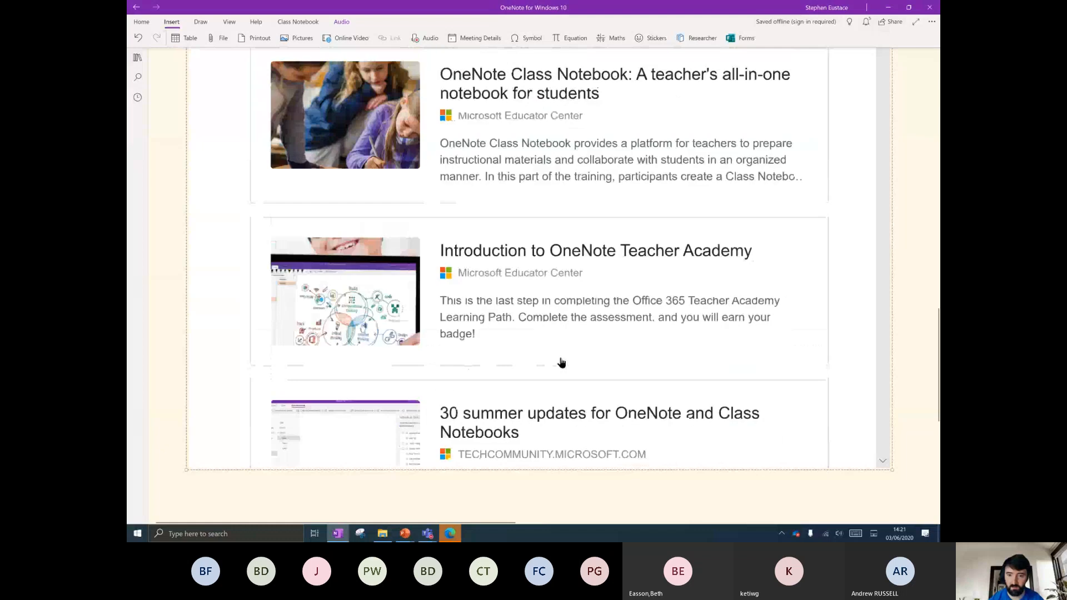
{"action": "scroll", "coordinate": [611, 334], "scroll_direction": "up", "scroll_amount": 7}
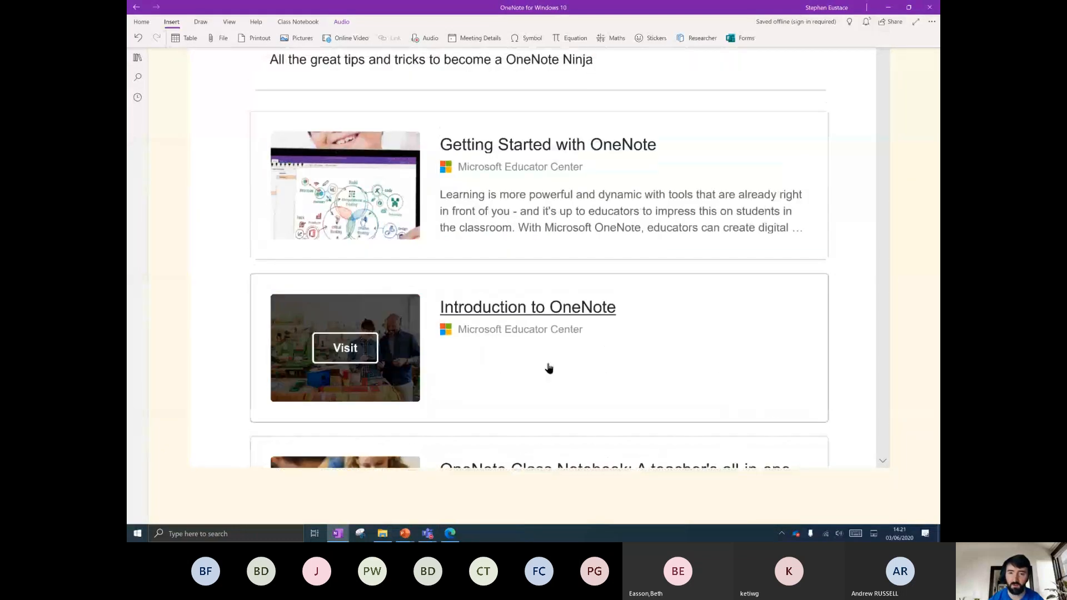
Open Introduction to OneNote, go to the Educator Center home page, and zoom to 175%.
{"action": "left_click", "coordinate": [512, 309]}
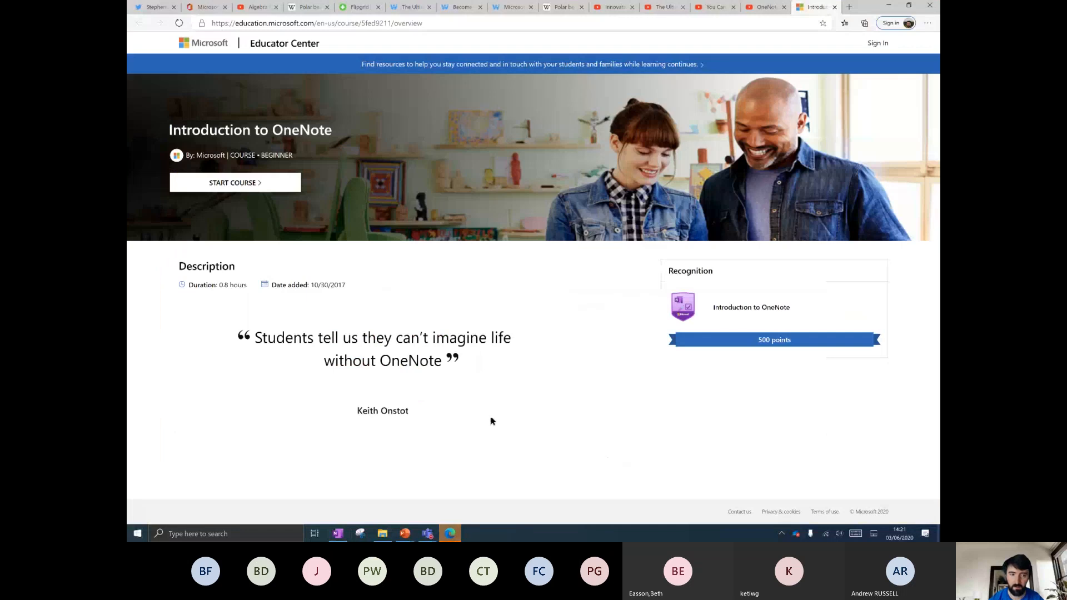
{"action": "left_click", "coordinate": [287, 44]}
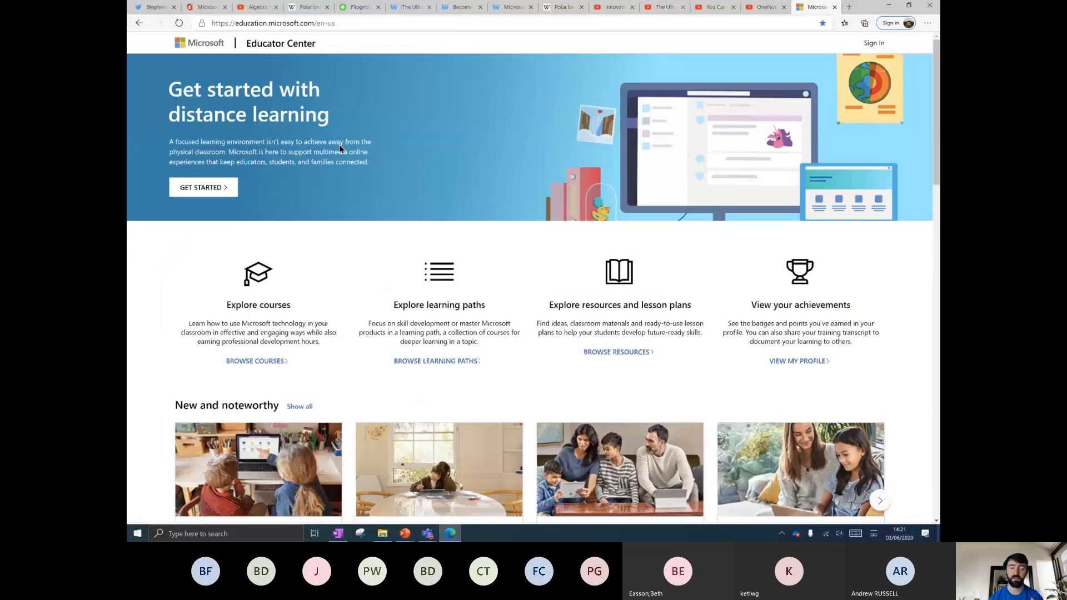
{"action": "key", "text": "ctrl+plus"}
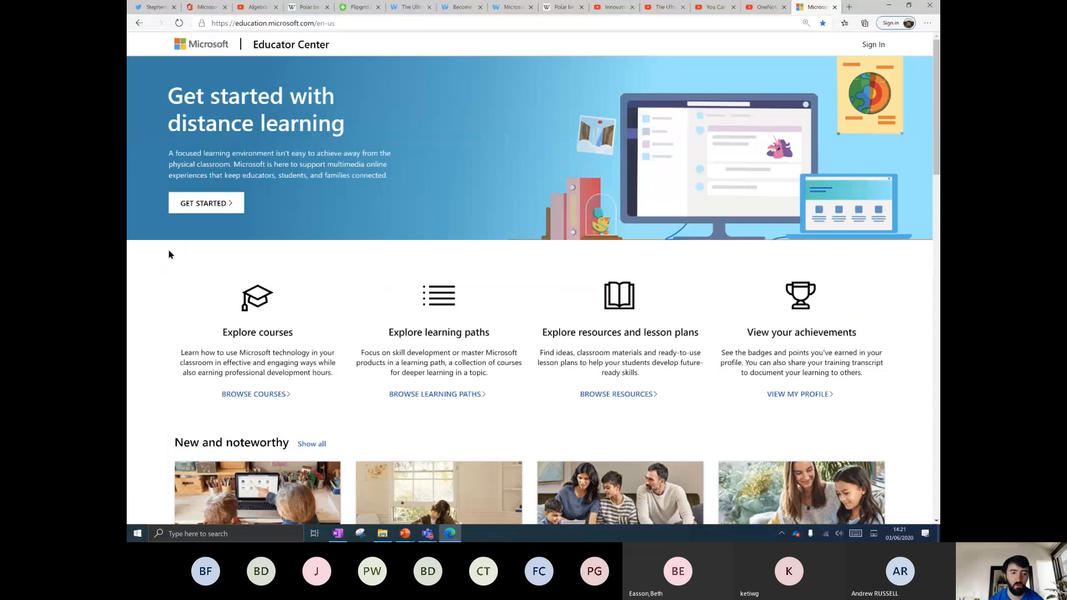
{"action": "key", "text": "ctrl+plus"}
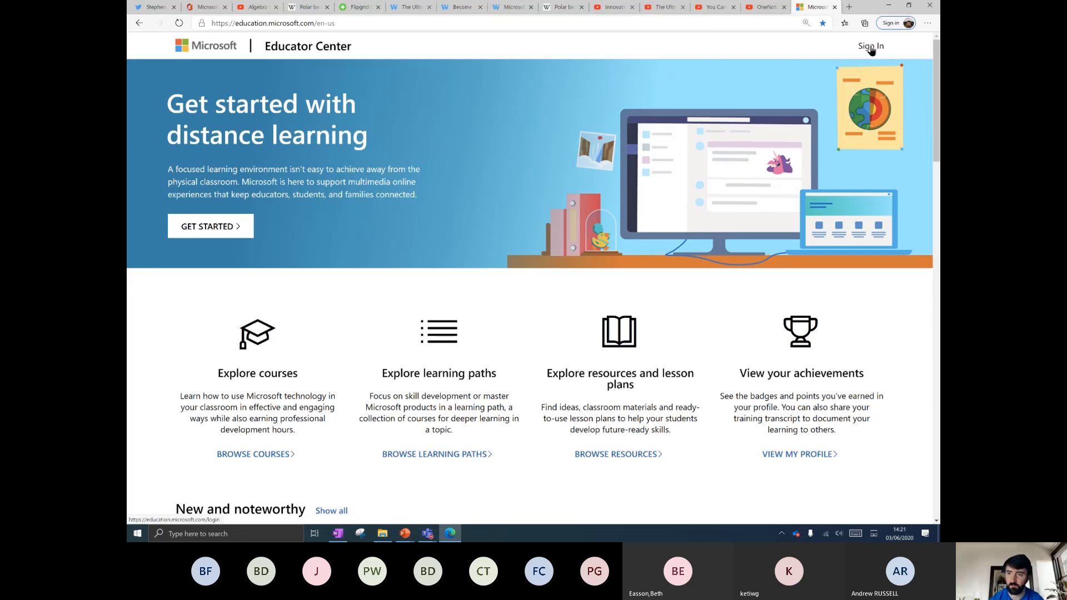
{"action": "key", "text": "ctrl+plus"}
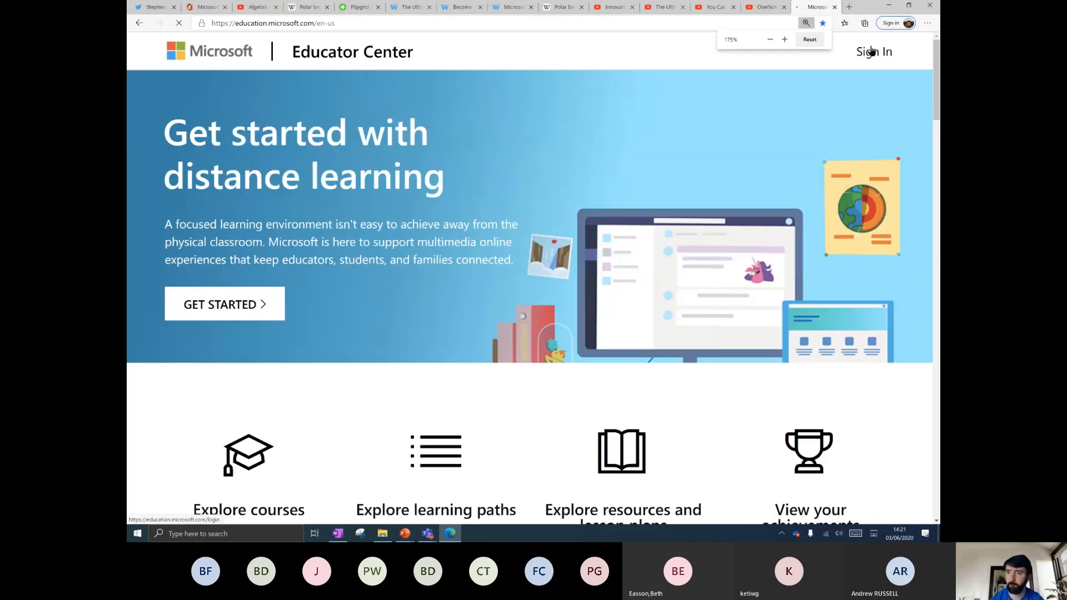
Sign in with the work account, zoom to 150%, and open My Profile's Community Member badge.
{"action": "left_click", "coordinate": [871, 51]}
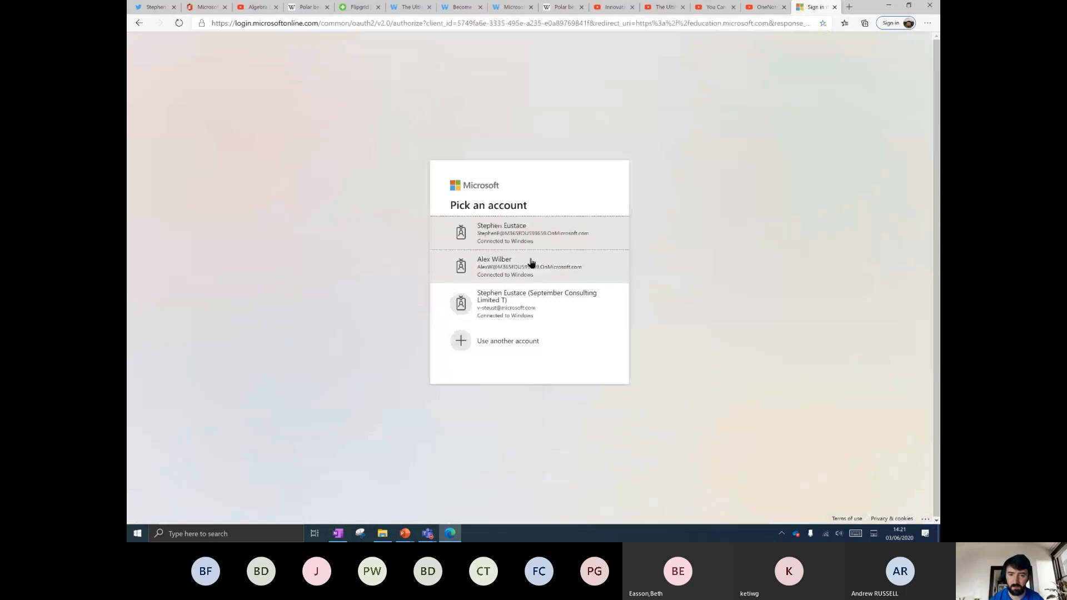
{"action": "left_click", "coordinate": [528, 239]}
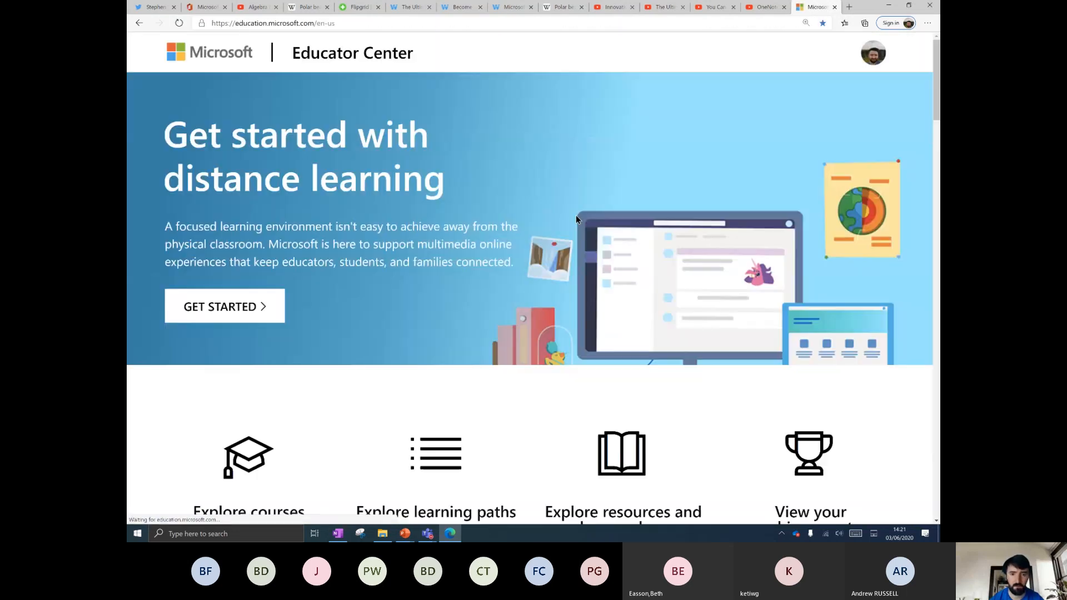
{"action": "left_click", "coordinate": [873, 53]}
{"action": "left_click", "coordinate": [873, 53]}
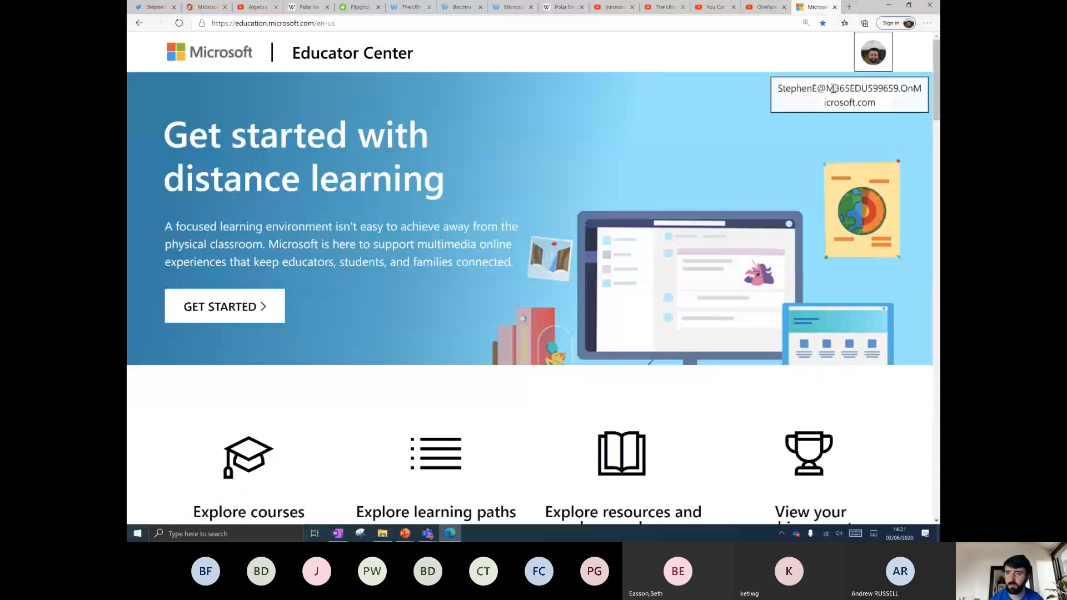
{"action": "left_click", "coordinate": [873, 53]}
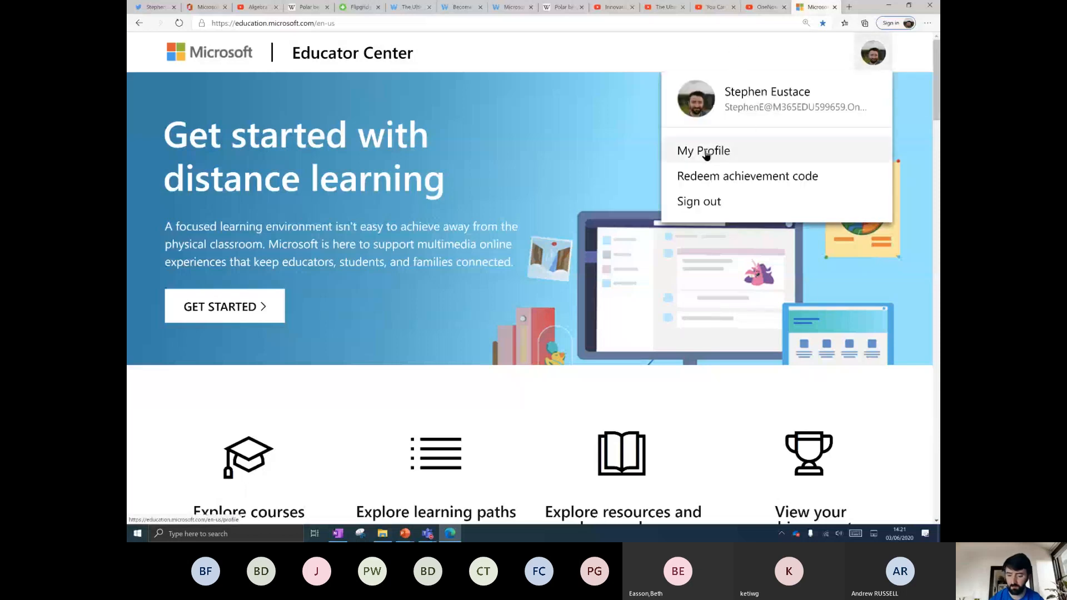
{"action": "key", "text": "ctrl+minus"}
{"action": "left_click", "coordinate": [724, 137]}
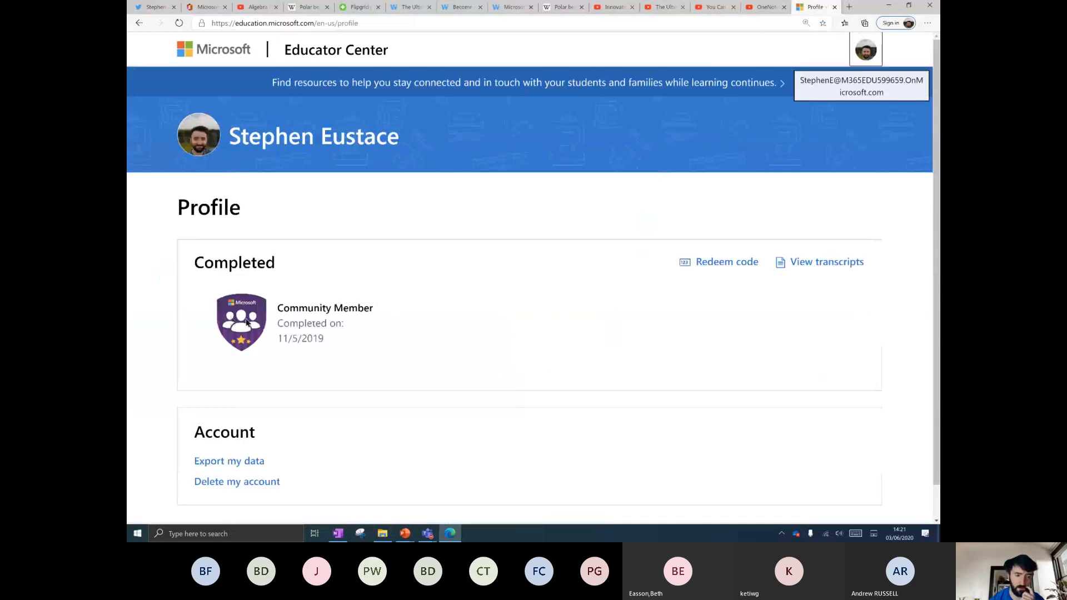
{"action": "scroll", "coordinate": [246, 322], "scroll_direction": "down", "scroll_amount": 1}
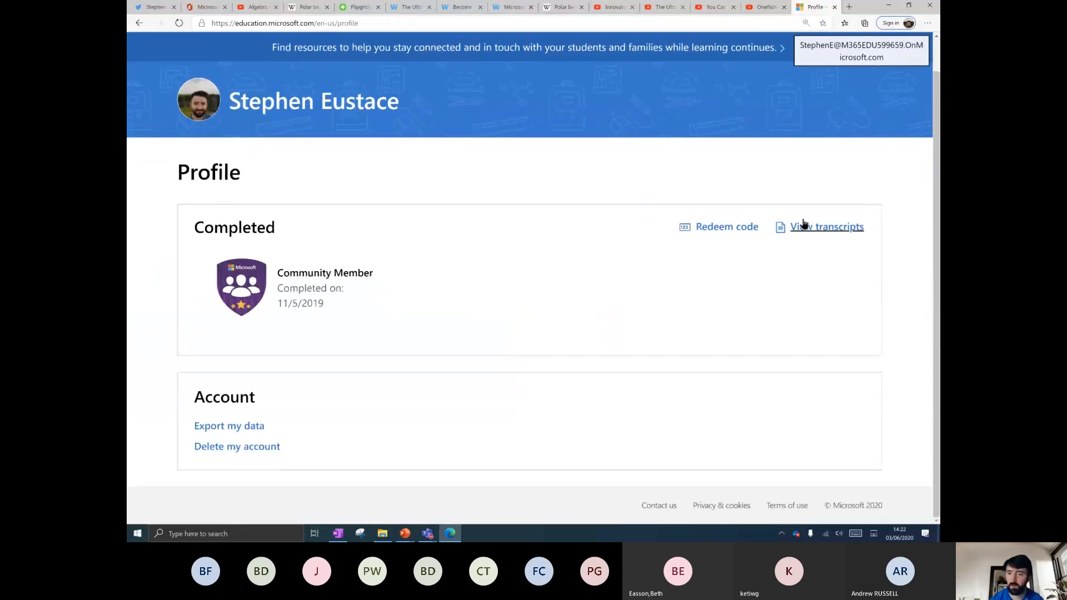
View the transcript listing Custom Training completed 5/19/2020, then return to the Profile tab.
{"action": "left_click", "coordinate": [827, 231]}
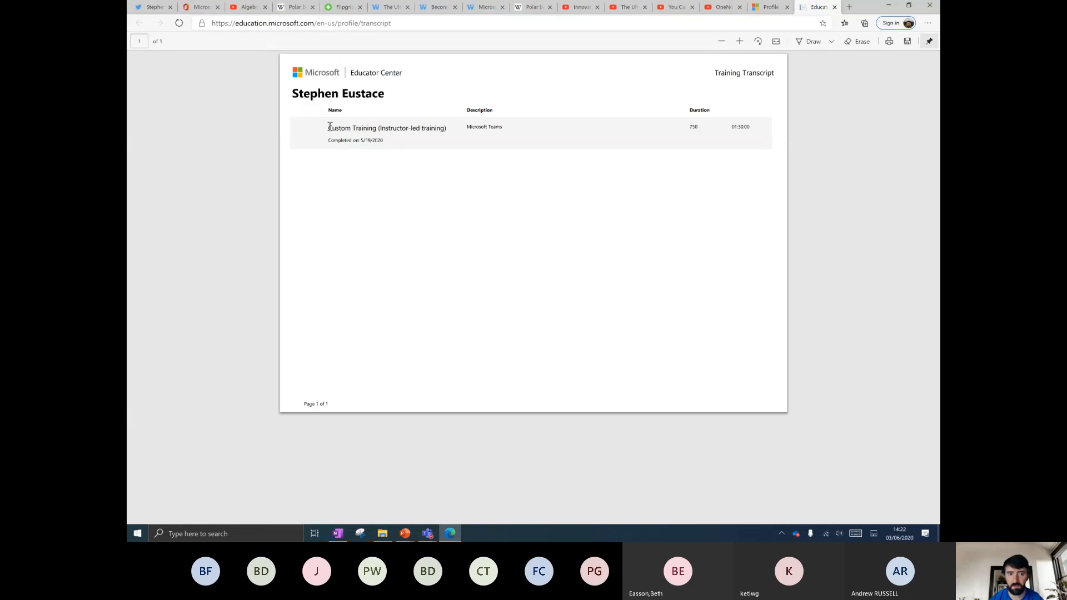
{"action": "left_click_drag", "start_coordinate": [424, 121], "coordinate": [454, 127]}
{"action": "left_click", "coordinate": [741, 128]}
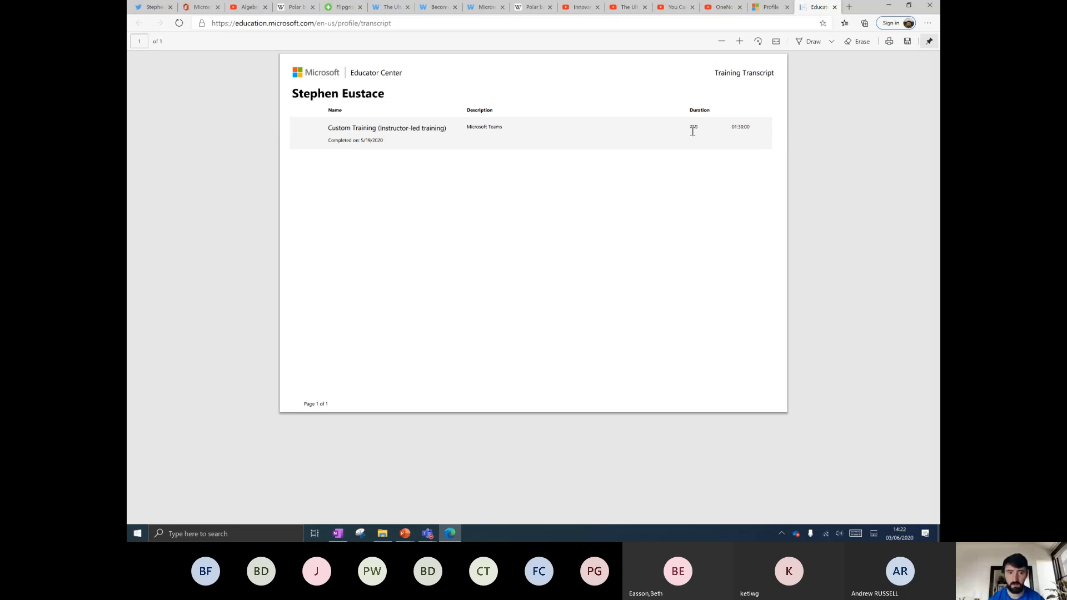
{"action": "left_click", "coordinate": [766, 8]}
{"action": "scroll", "coordinate": [344, 125], "scroll_direction": "up", "scroll_amount": 1}
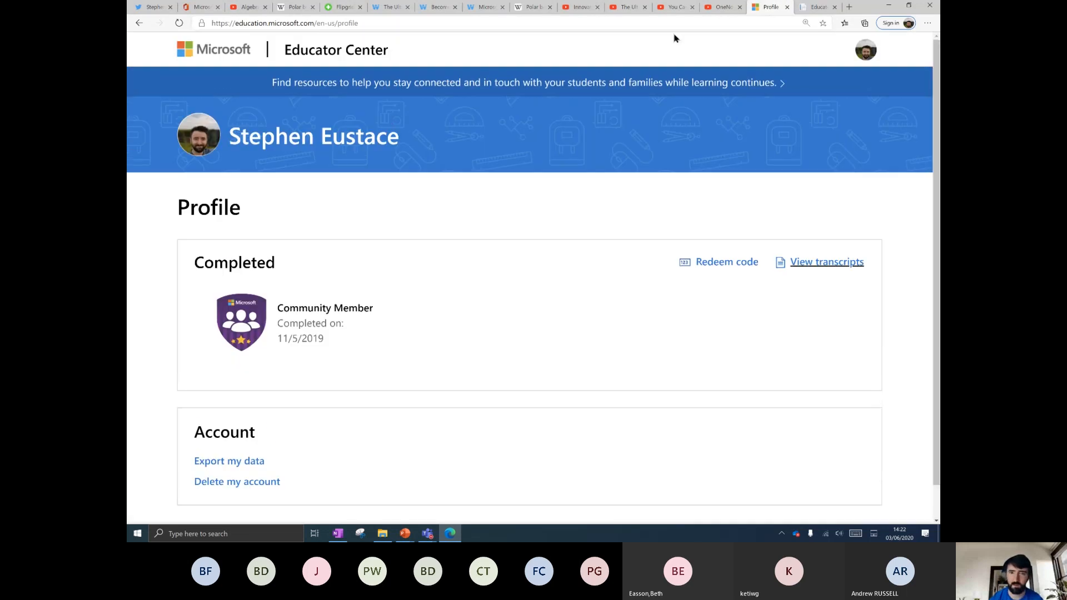
Go from the Educator Center home page to the All courses catalogue.
{"action": "left_click", "coordinate": [332, 56]}
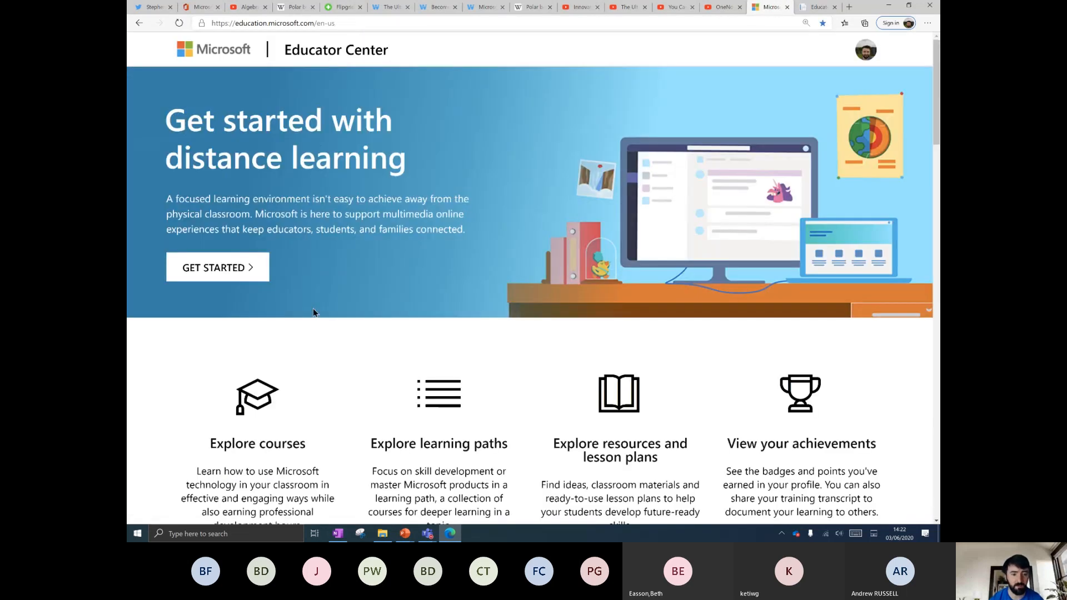
{"action": "scroll", "coordinate": [316, 312], "scroll_direction": "down", "scroll_amount": 1}
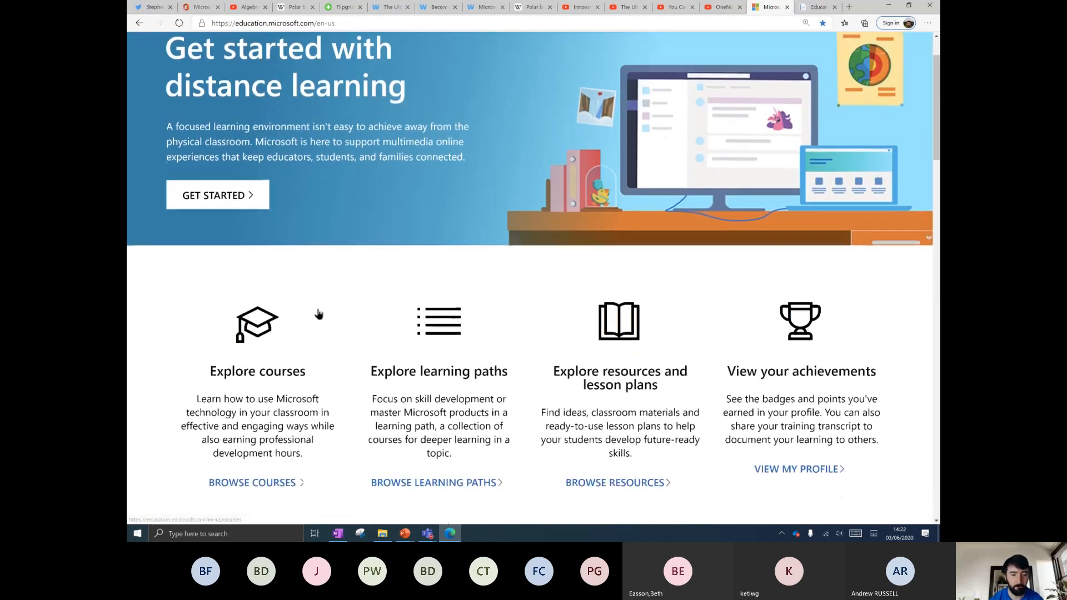
{"action": "left_click", "coordinate": [259, 350]}
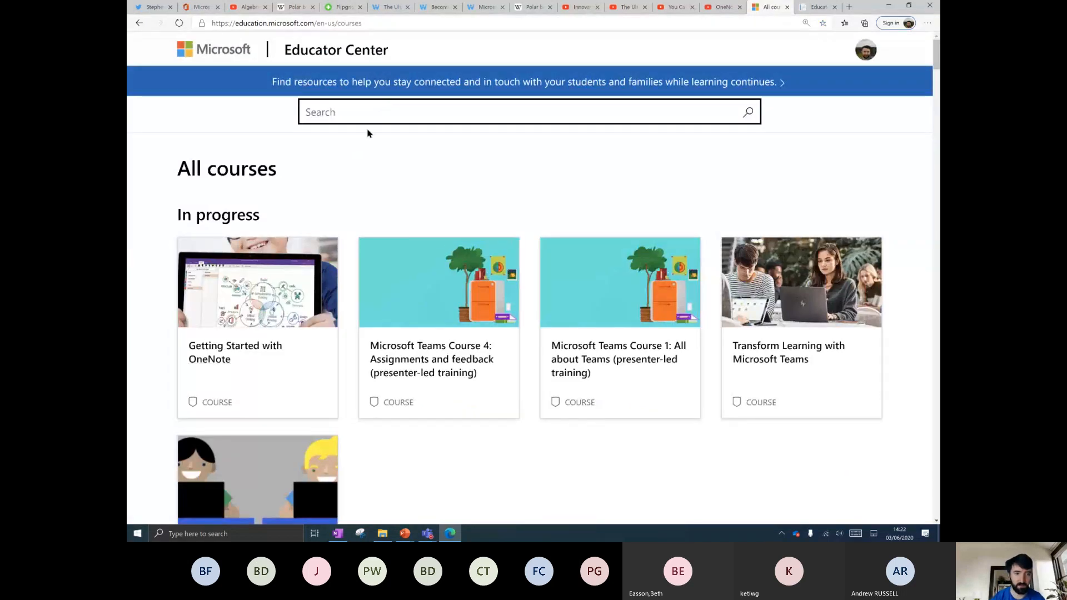
Search courses for 'onenote' and scroll through the not-started results.
{"action": "type", "text": "onenote"}
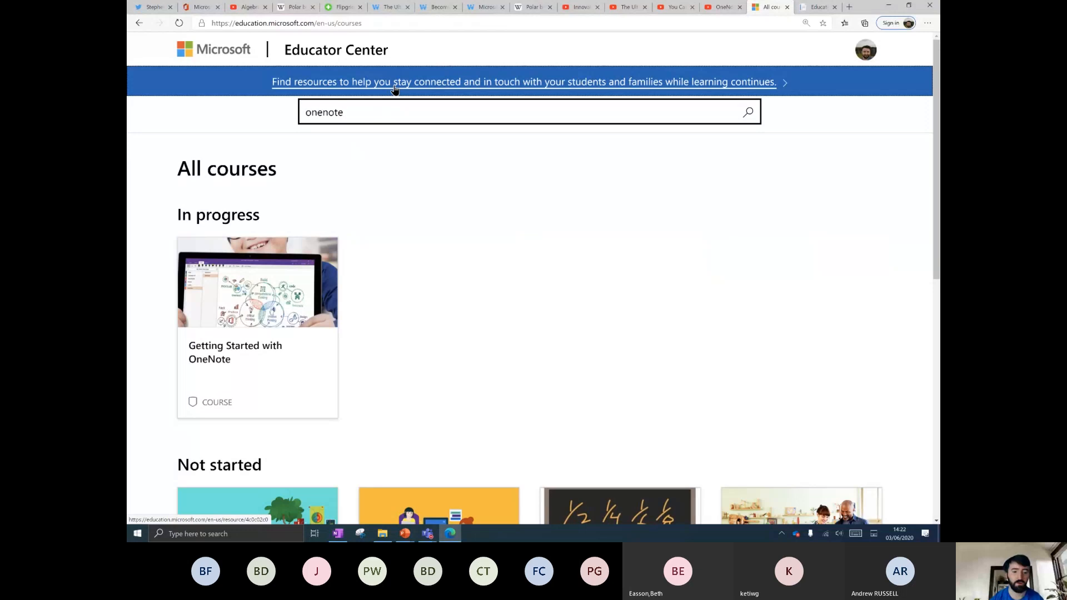
{"action": "scroll", "coordinate": [467, 220], "scroll_direction": "down", "scroll_amount": 5}
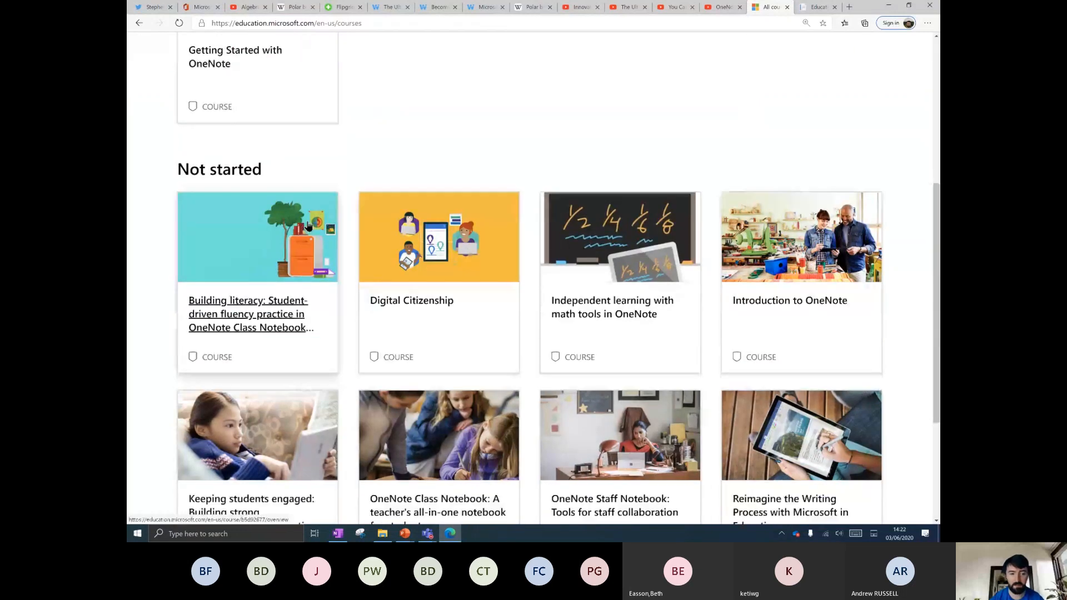
{"action": "scroll", "coordinate": [313, 220], "scroll_direction": "down", "scroll_amount": 2}
{"action": "scroll", "coordinate": [316, 215], "scroll_direction": "down", "scroll_amount": 1}
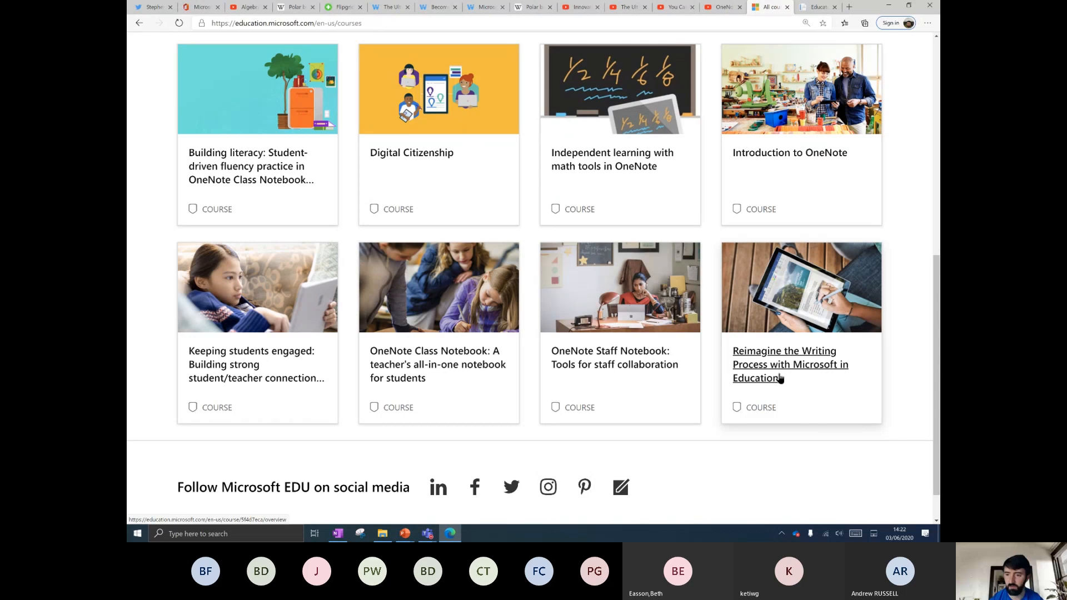
{"action": "scroll", "coordinate": [746, 374], "scroll_direction": "up", "scroll_amount": 1}
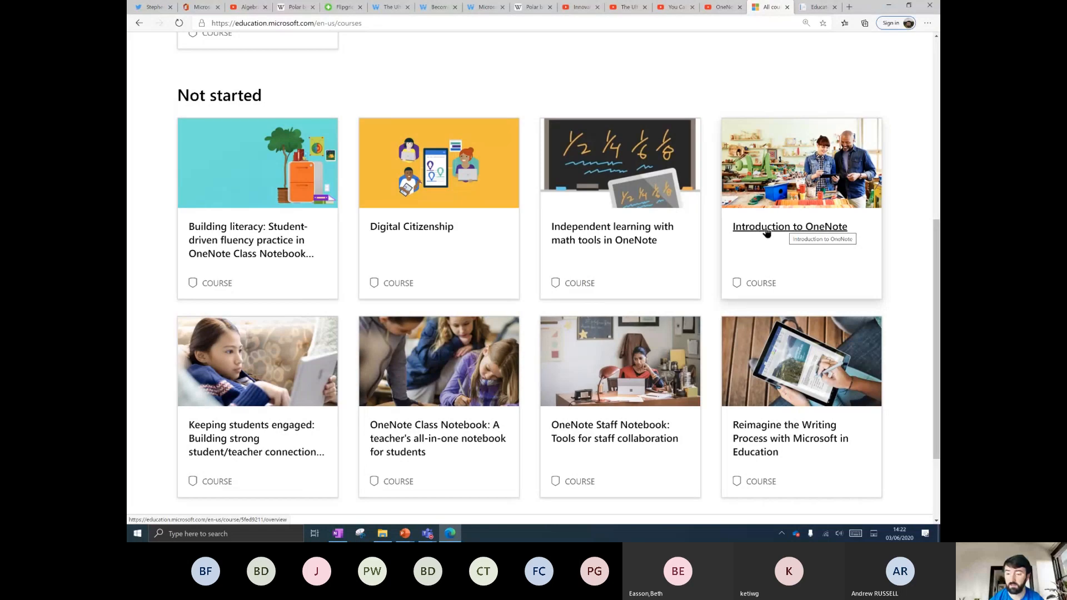
{"action": "scroll", "coordinate": [713, 238], "scroll_direction": "down", "scroll_amount": 2}
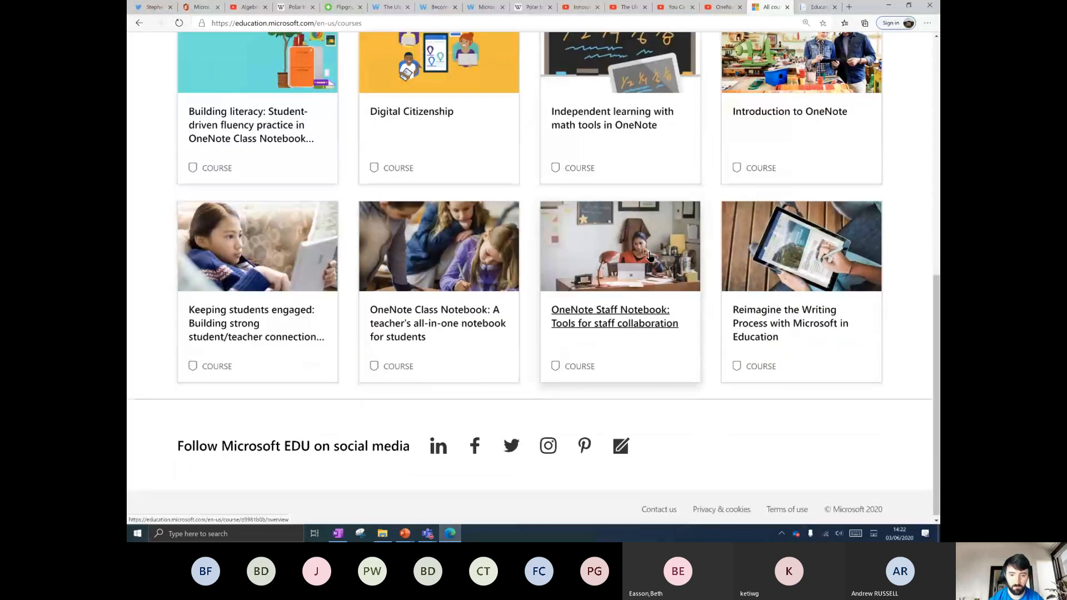
{"action": "scroll", "coordinate": [609, 297], "scroll_direction": "up", "scroll_amount": 2}
{"action": "scroll", "coordinate": [609, 297], "scroll_direction": "up", "scroll_amount": 1}
{"action": "scroll", "coordinate": [608, 298], "scroll_direction": "down", "scroll_amount": 2}
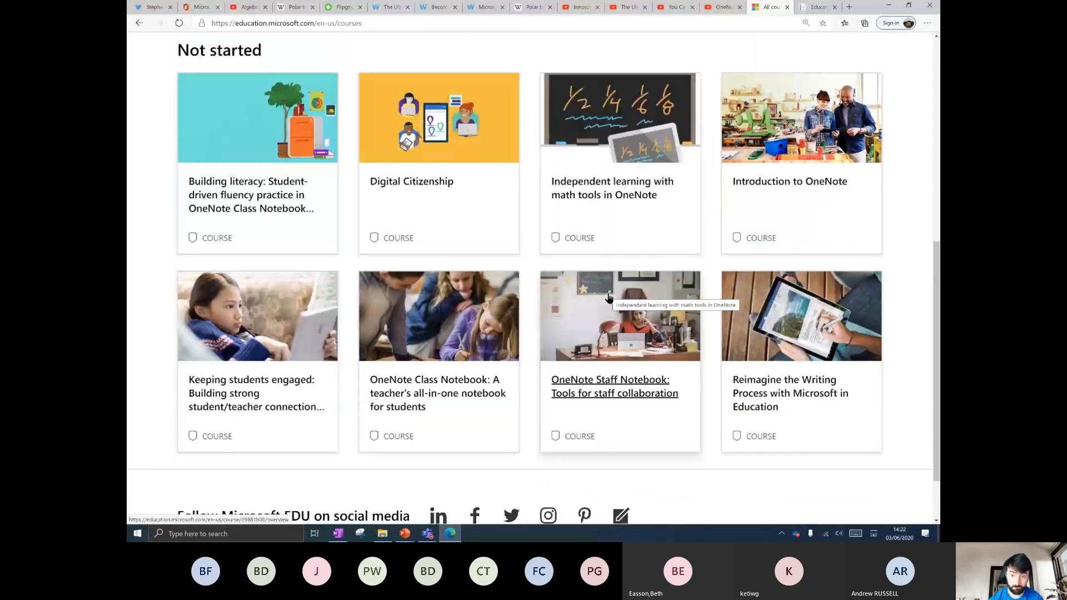
{"action": "scroll", "coordinate": [684, 383], "scroll_direction": "up", "scroll_amount": 3}
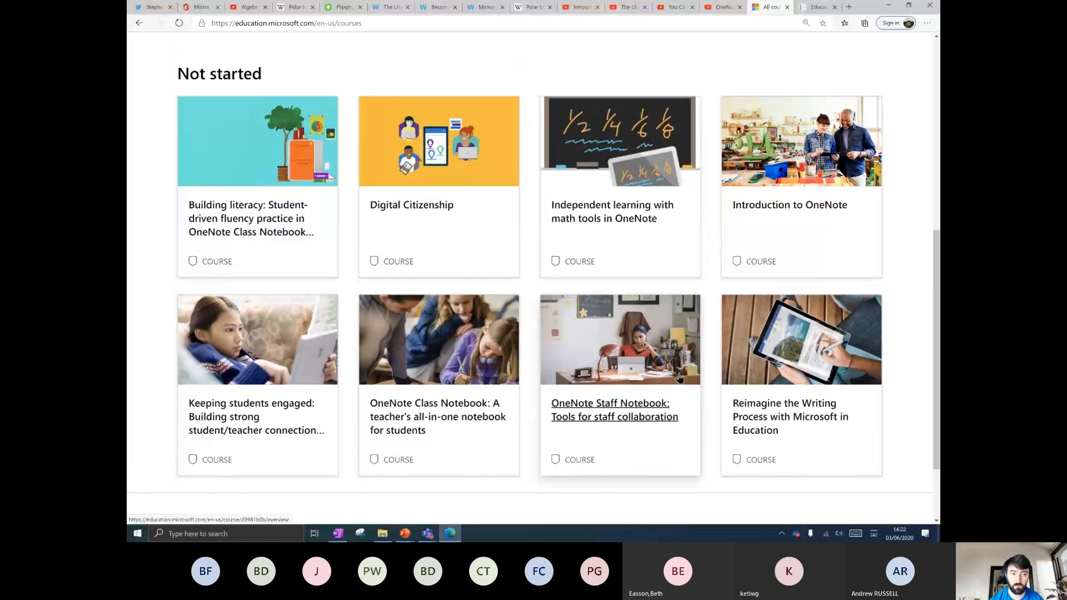
{"action": "scroll", "coordinate": [311, 262], "scroll_direction": "down", "scroll_amount": 3}
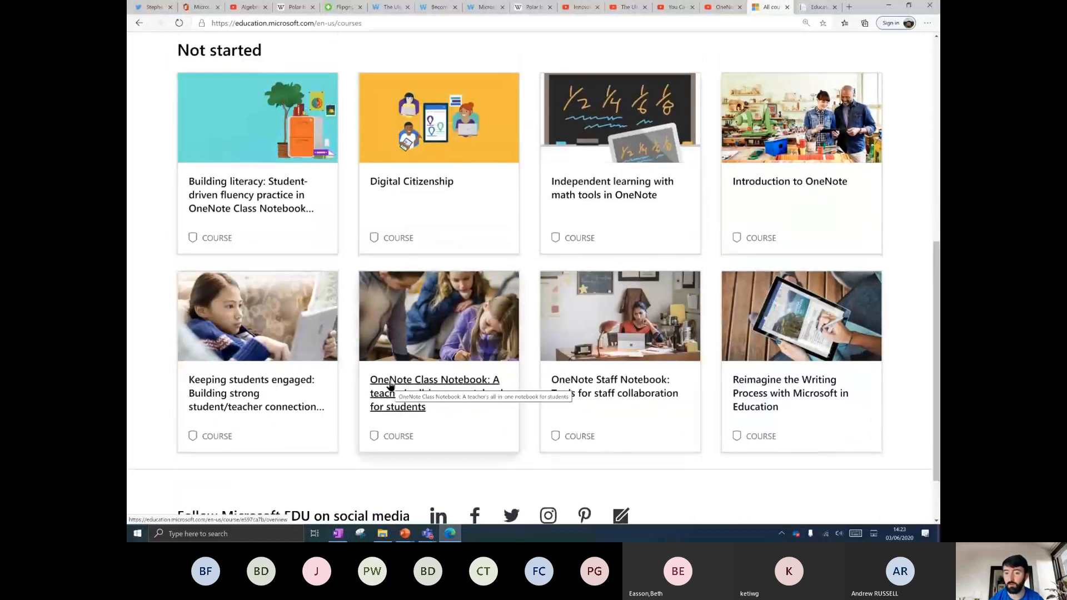
Open the Introduction to OneNote overview and start the course at Module 1.
{"action": "left_click", "coordinate": [780, 185]}
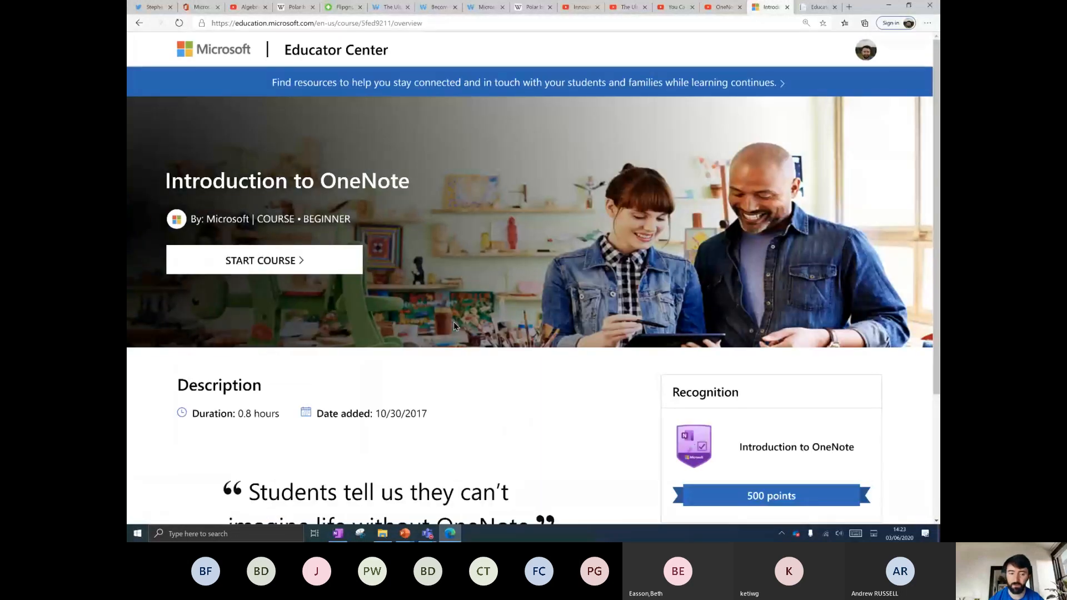
{"action": "scroll", "coordinate": [453, 322], "scroll_direction": "down", "scroll_amount": 3}
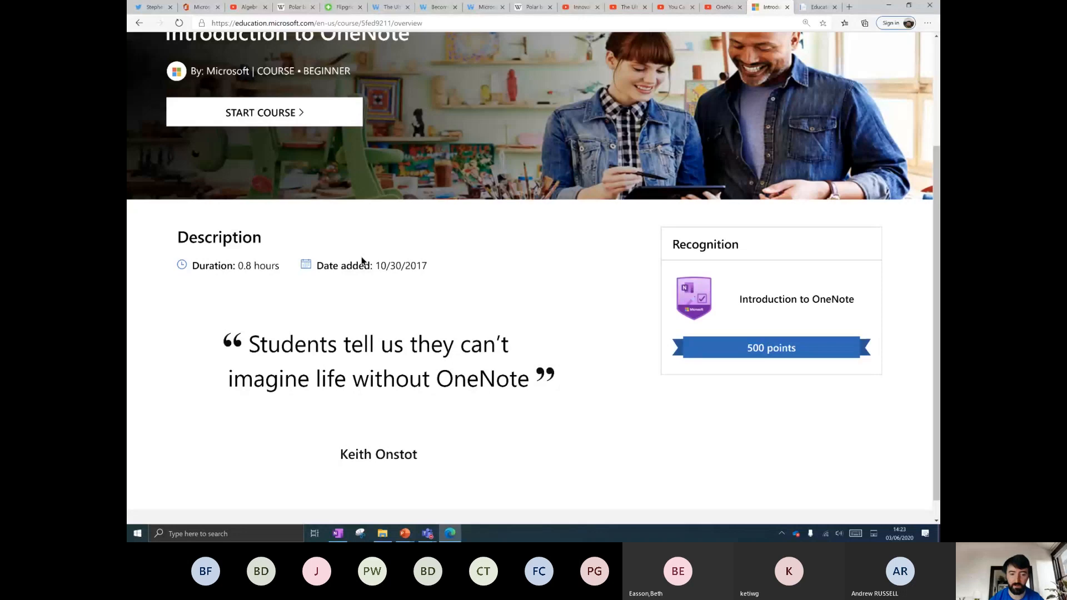
{"action": "scroll", "coordinate": [398, 289], "scroll_direction": "down", "scroll_amount": 1}
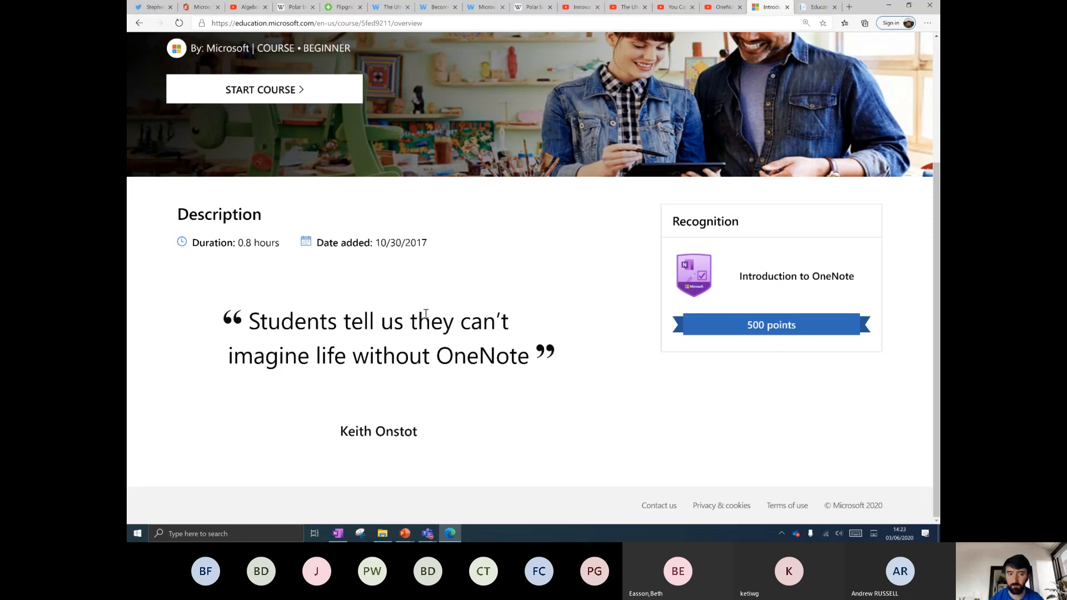
{"action": "scroll", "coordinate": [426, 314], "scroll_direction": "up", "scroll_amount": 3}
{"action": "left_click", "coordinate": [285, 261]}
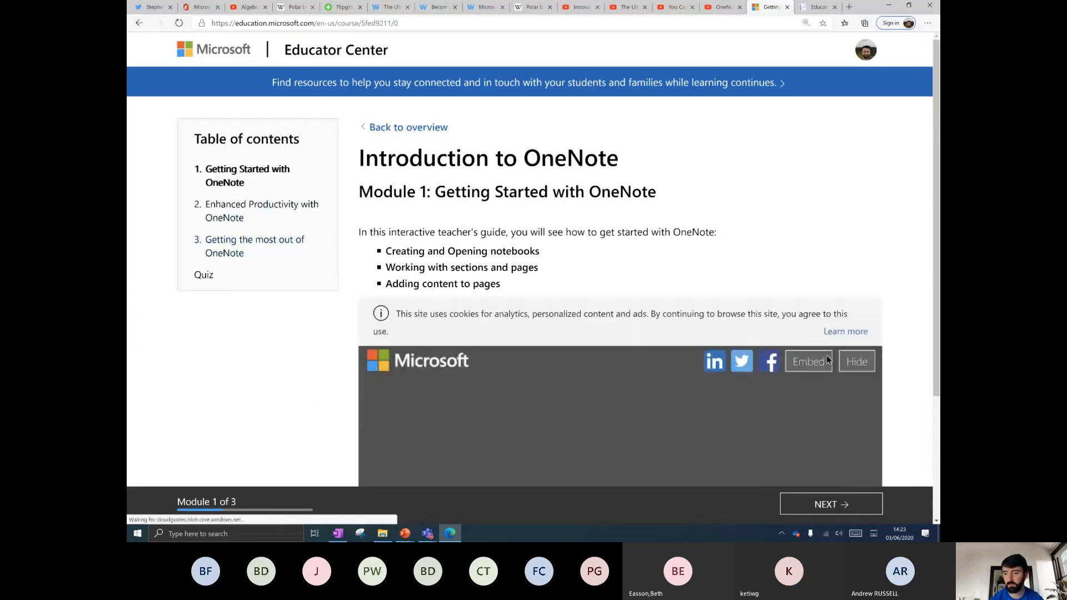
Play the Module 1 interactive guide, skipping ahead to the adding-a-page part.
{"action": "scroll", "coordinate": [904, 339], "scroll_direction": "down", "scroll_amount": 3}
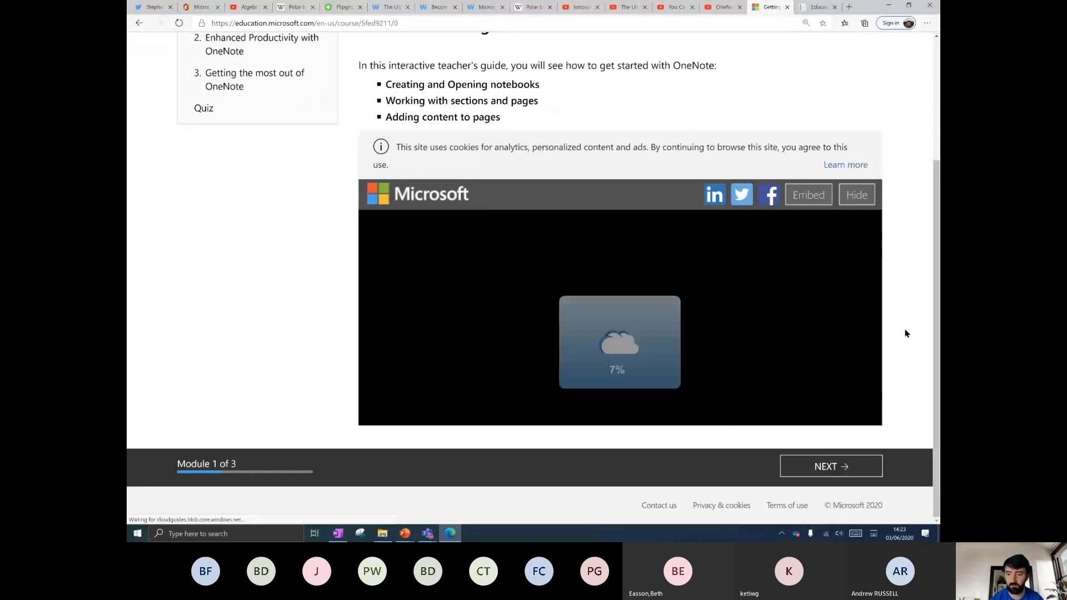
{"action": "left_click", "coordinate": [623, 334]}
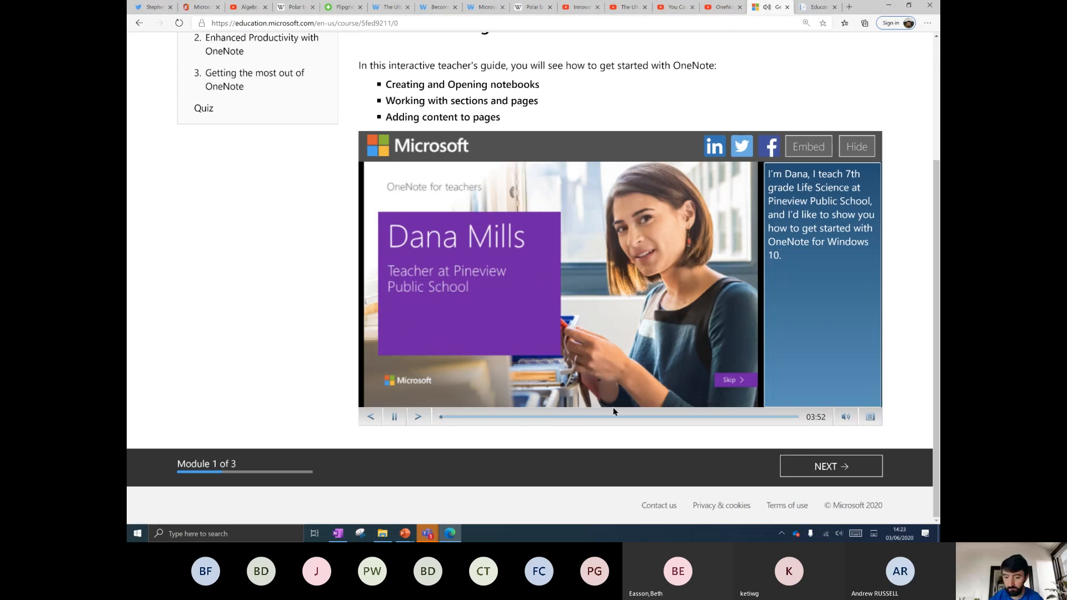
{"action": "left_click", "coordinate": [624, 416]}
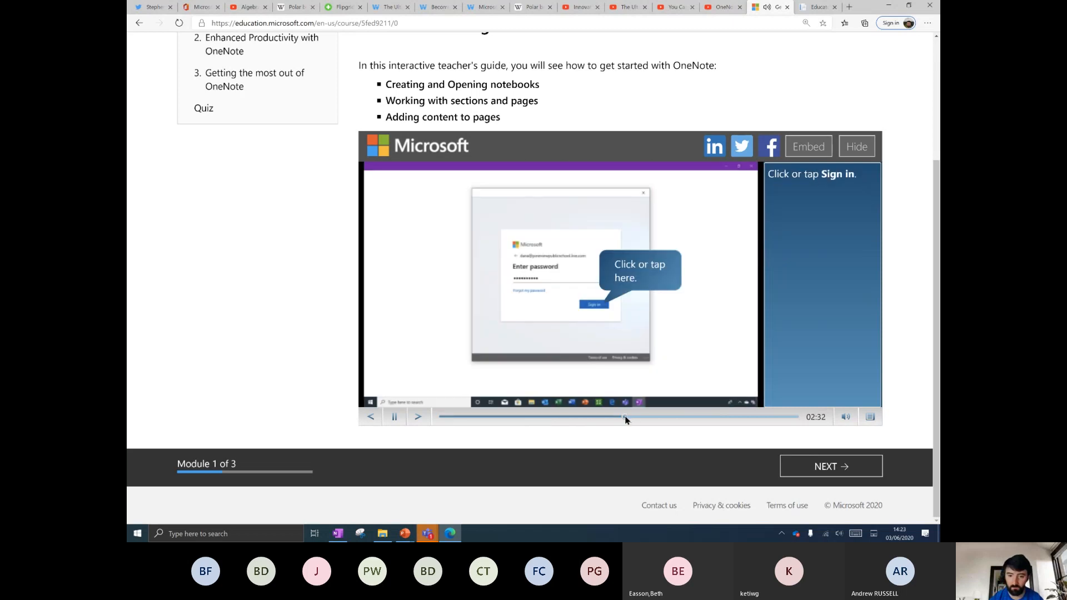
{"action": "left_click", "coordinate": [701, 417]}
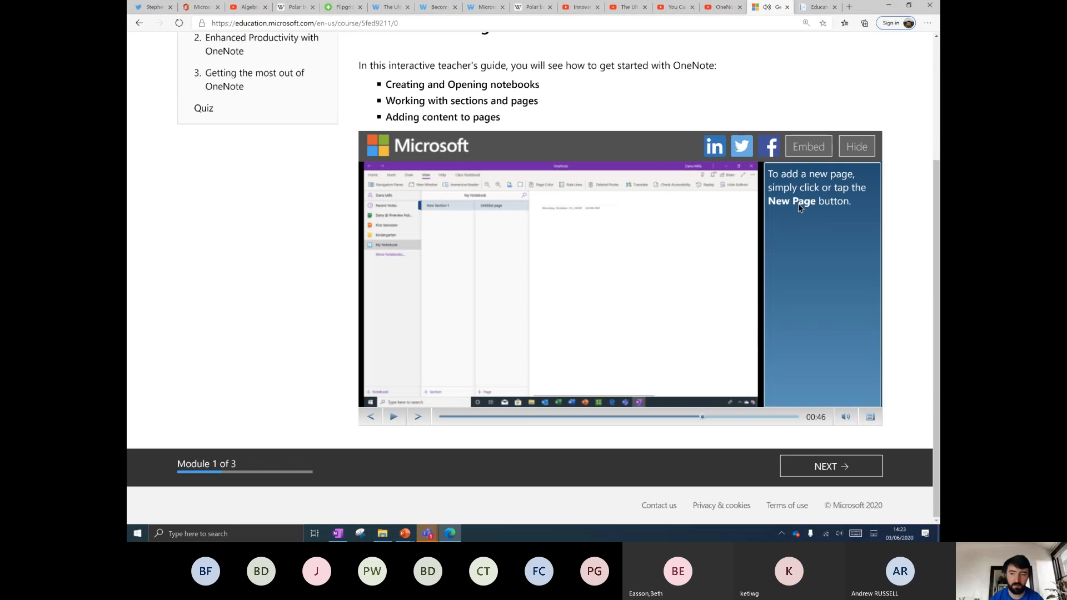
{"action": "left_click", "coordinate": [394, 416]}
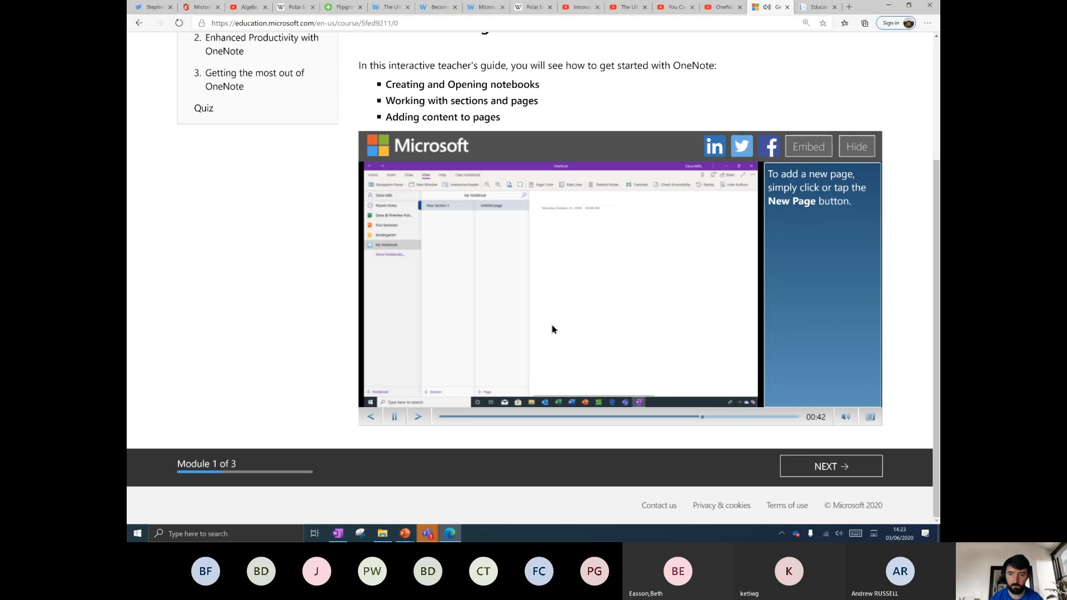
Add and title a new page in the demo notebook, then open the course quiz.
{"action": "left_click", "coordinate": [489, 392]}
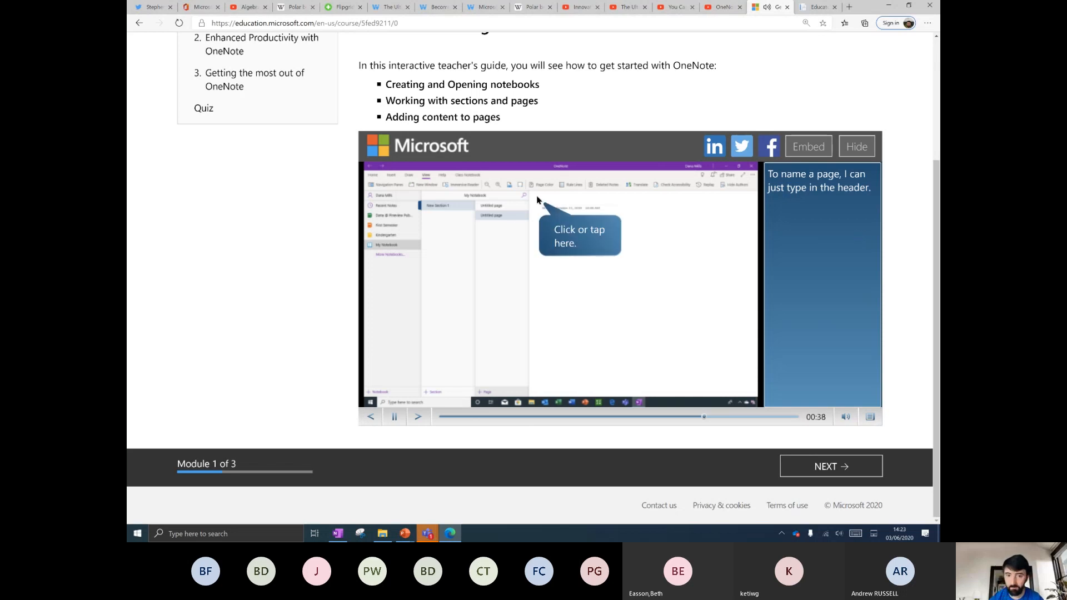
{"action": "left_click", "coordinate": [549, 204]}
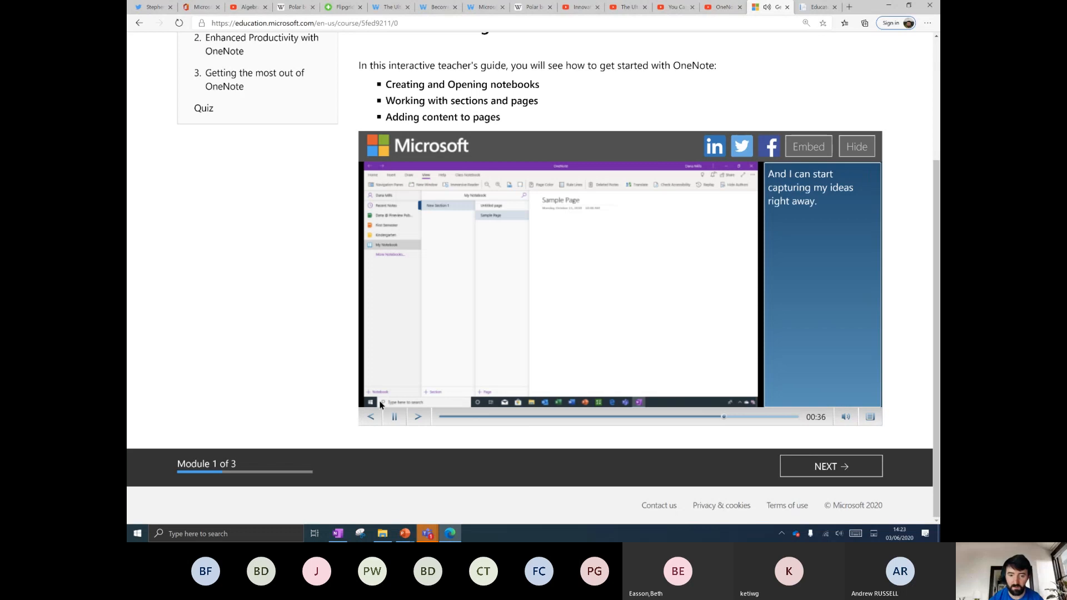
{"action": "scroll", "coordinate": [430, 329], "scroll_direction": "up", "scroll_amount": 3}
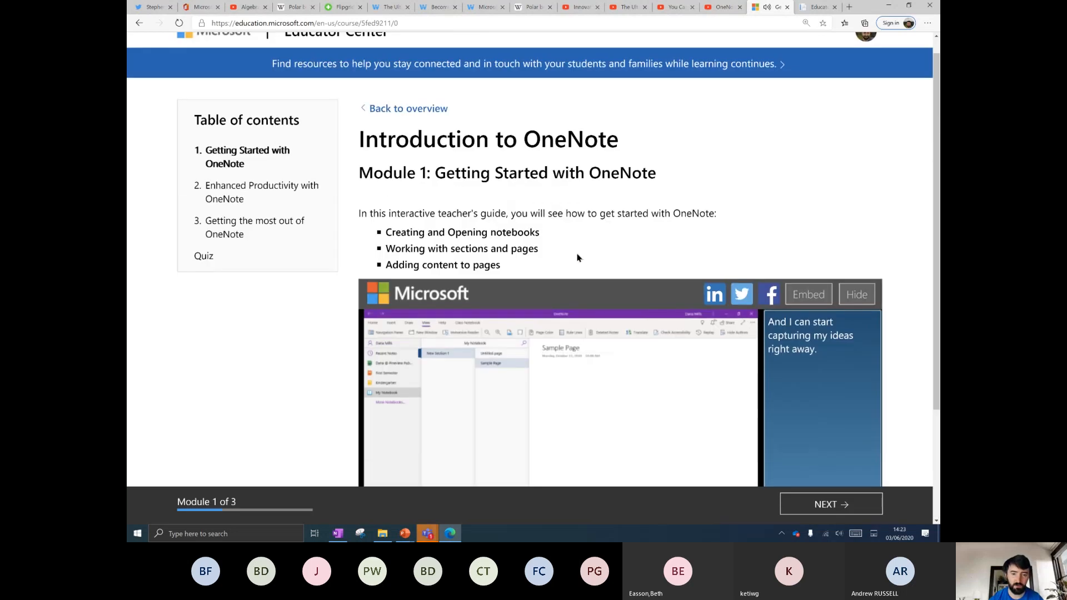
{"action": "left_click", "coordinate": [215, 257]}
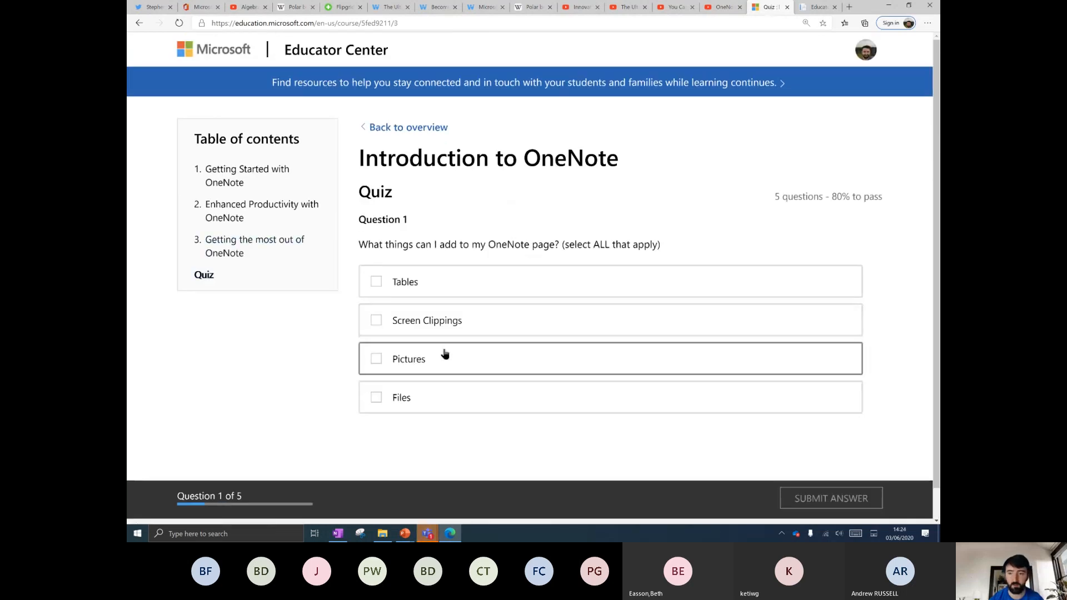
{"action": "left_click_drag", "start_coordinate": [888, 200], "coordinate": [771, 202]}
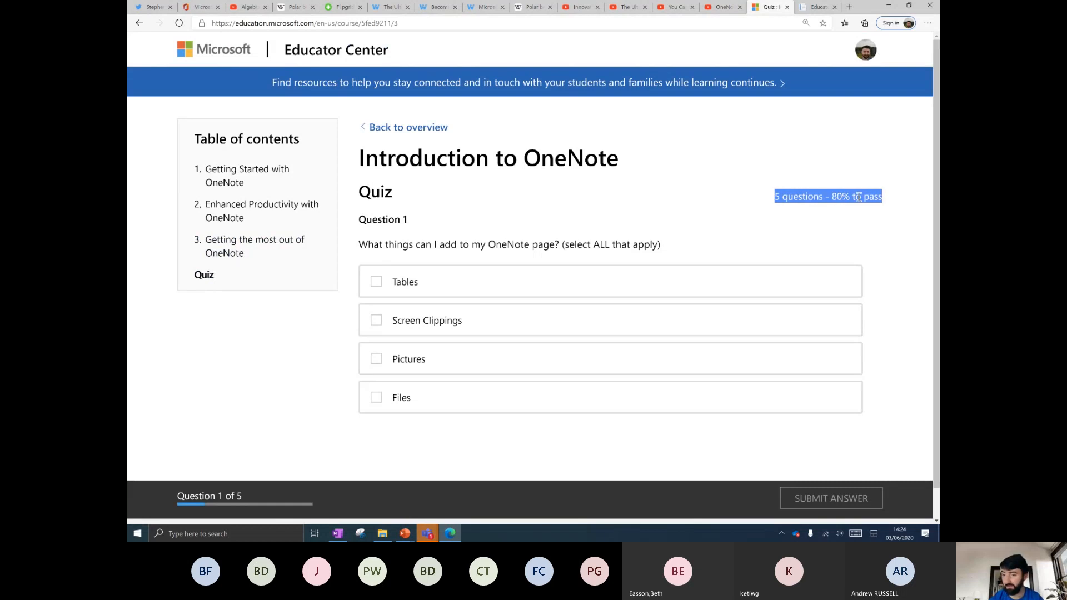
{"action": "left_click_drag", "start_coordinate": [886, 199], "coordinate": [790, 196]}
{"action": "left_click", "coordinate": [781, 198]}
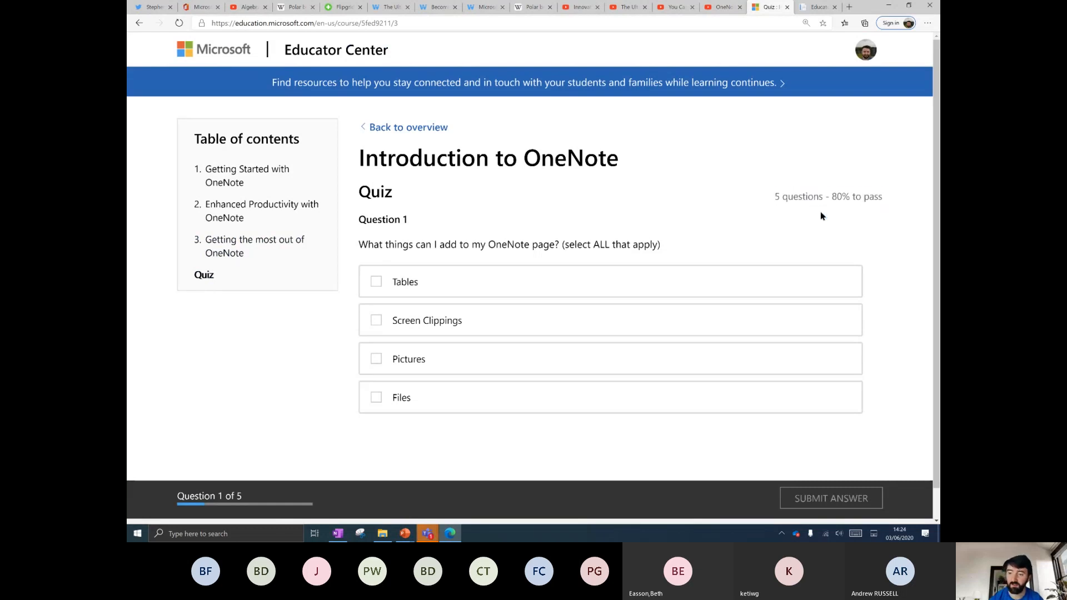
{"action": "mouse_move", "coordinate": [865, 55]}
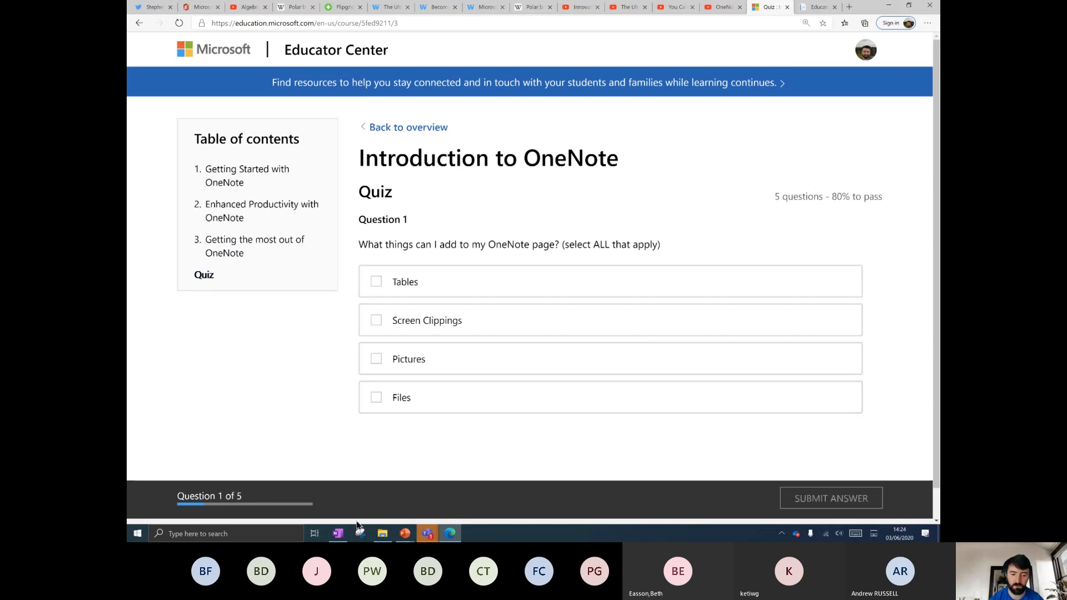
Return to OneNote and scroll to the ALGEBRA 1/5 page with the handwritten '2x + 4 = 12'.
{"action": "left_click", "coordinate": [340, 535]}
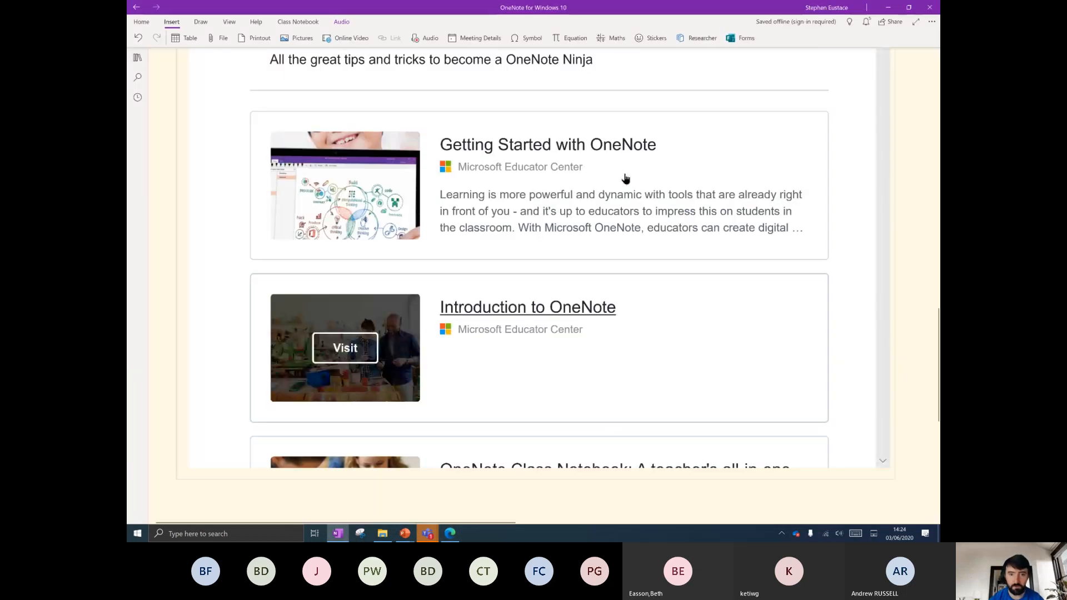
{"action": "scroll", "coordinate": [177, 259], "scroll_direction": "down", "scroll_amount": 3, "text": "ctrl"}
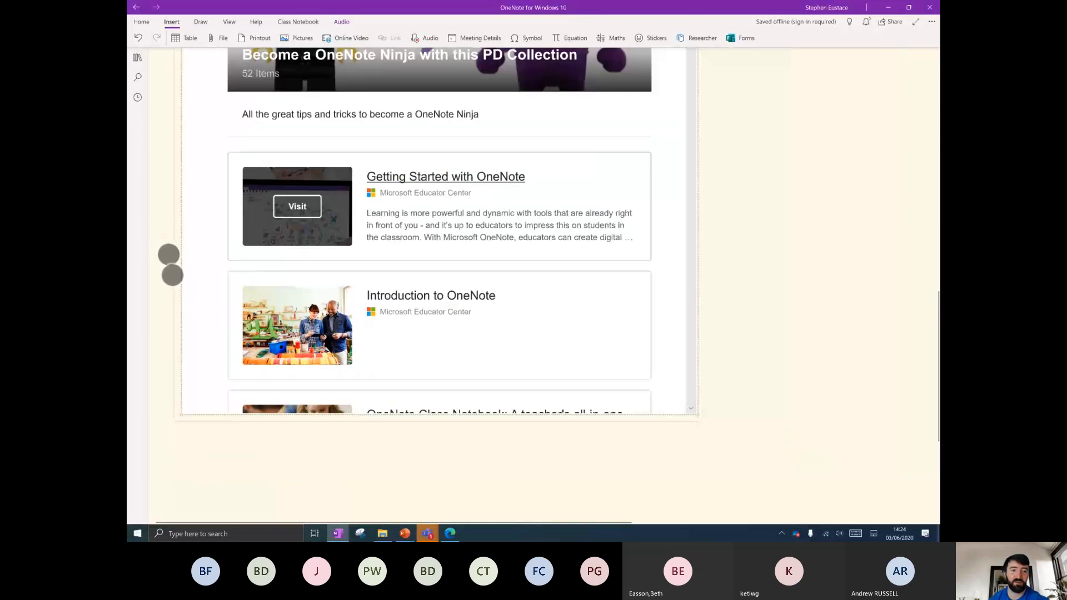
{"action": "scroll", "coordinate": [209, 450], "scroll_direction": "down", "scroll_amount": 5}
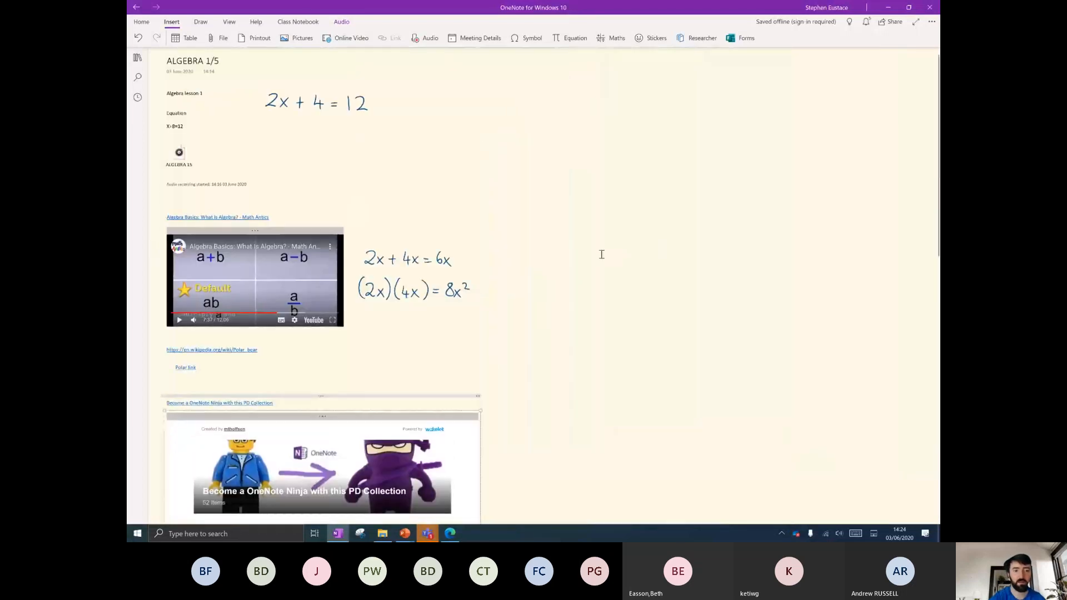
{"action": "scroll", "coordinate": [578, 365], "scroll_direction": "up", "scroll_amount": 5}
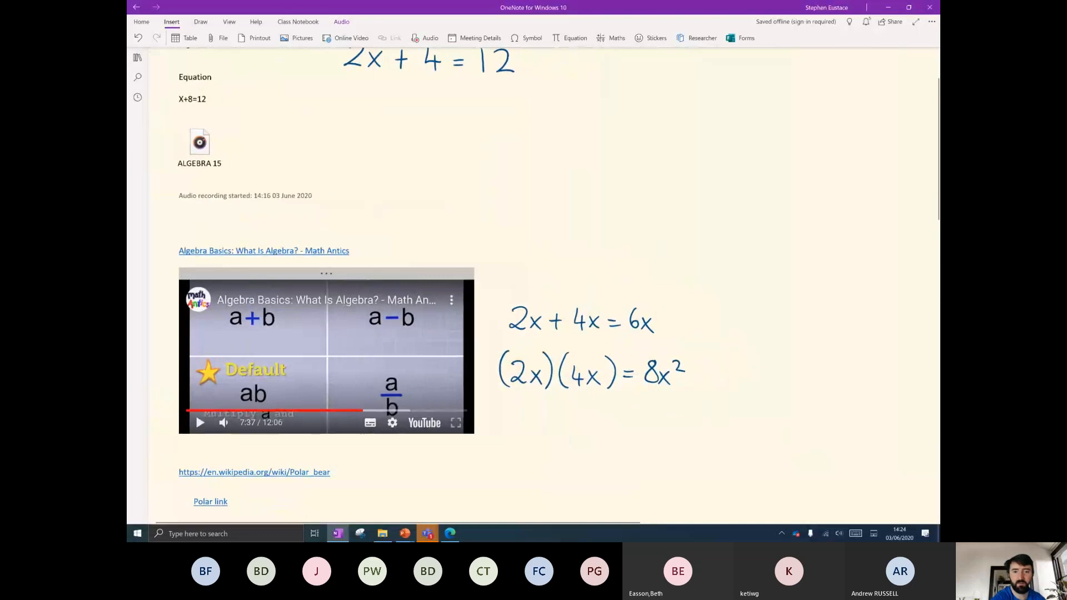
{"action": "scroll", "coordinate": [566, 294], "scroll_direction": "up", "scroll_amount": 5}
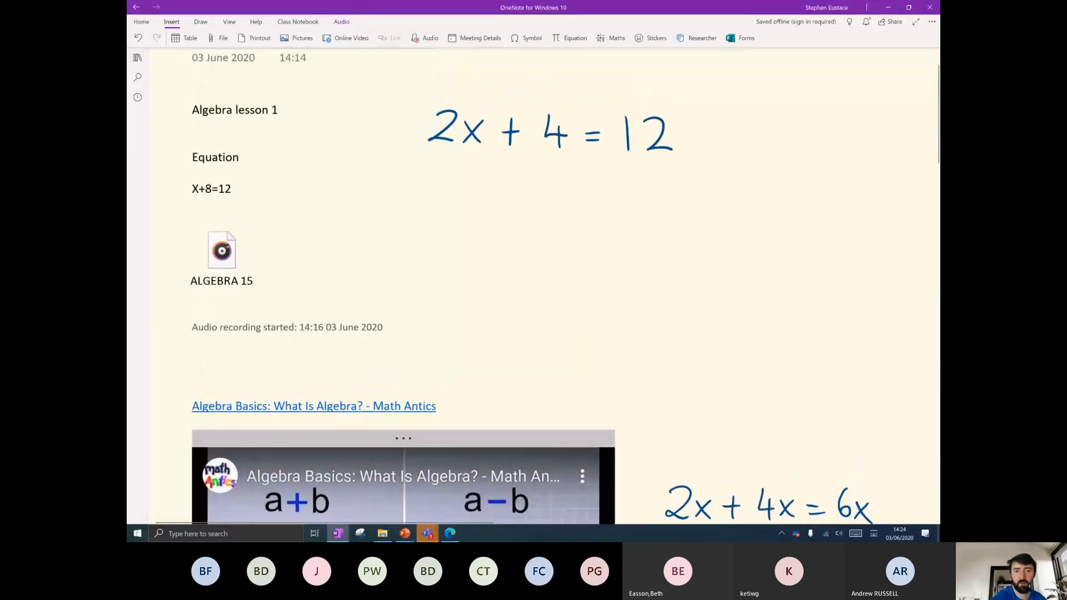
{"action": "scroll", "coordinate": [566, 247], "scroll_direction": "up", "scroll_amount": 5}
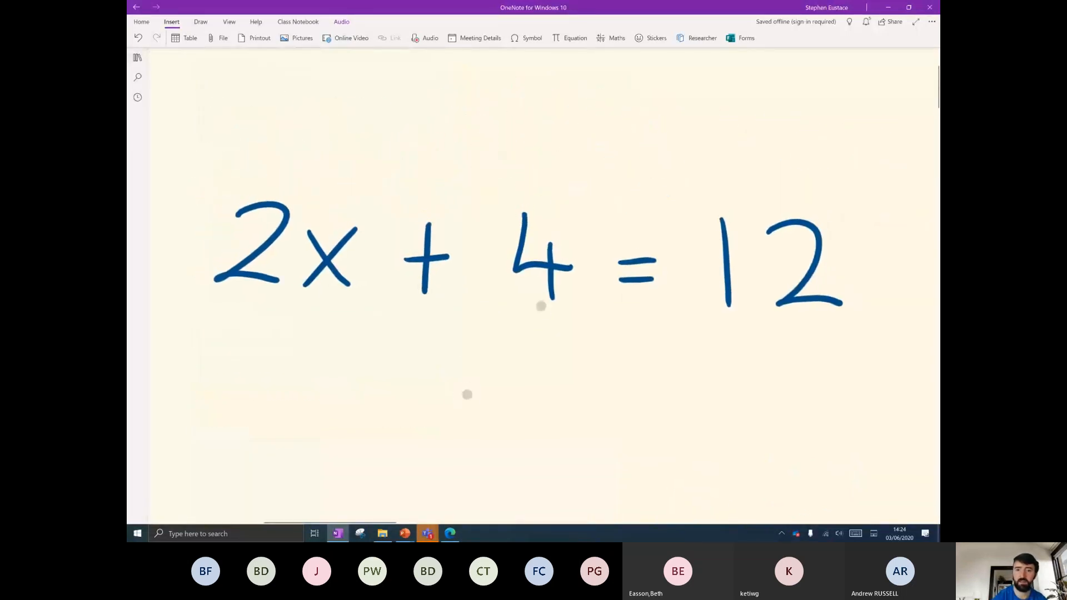
Switch the ALGEBRA 1/5 page to full-page view and zoom in and out on '2x + 4 = 12'.
{"action": "left_click", "coordinate": [916, 21]}
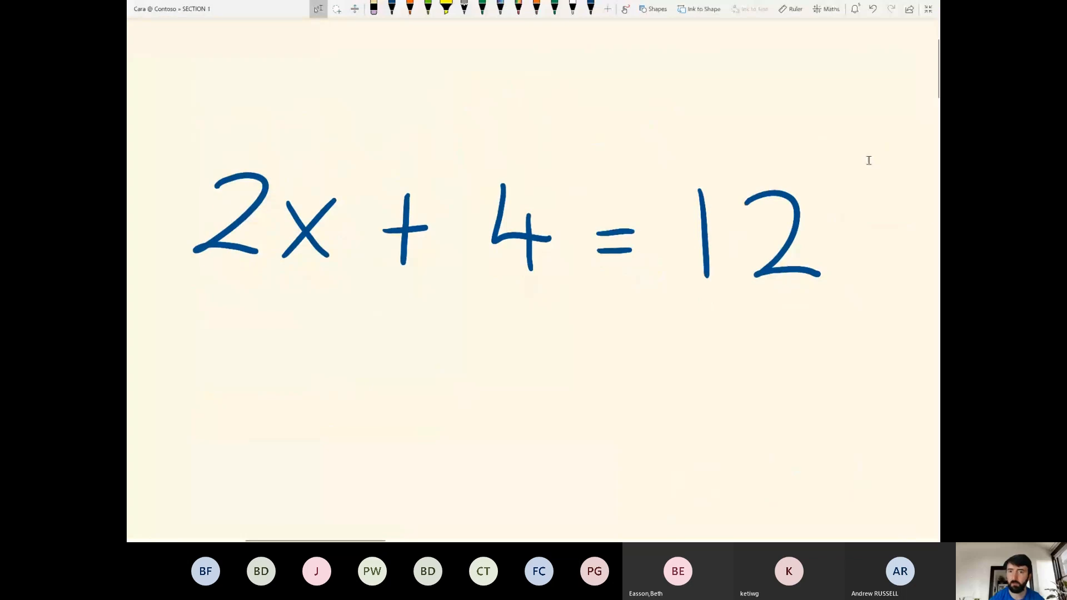
{"action": "scroll", "coordinate": [480, 351], "scroll_direction": "up", "scroll_amount": 2}
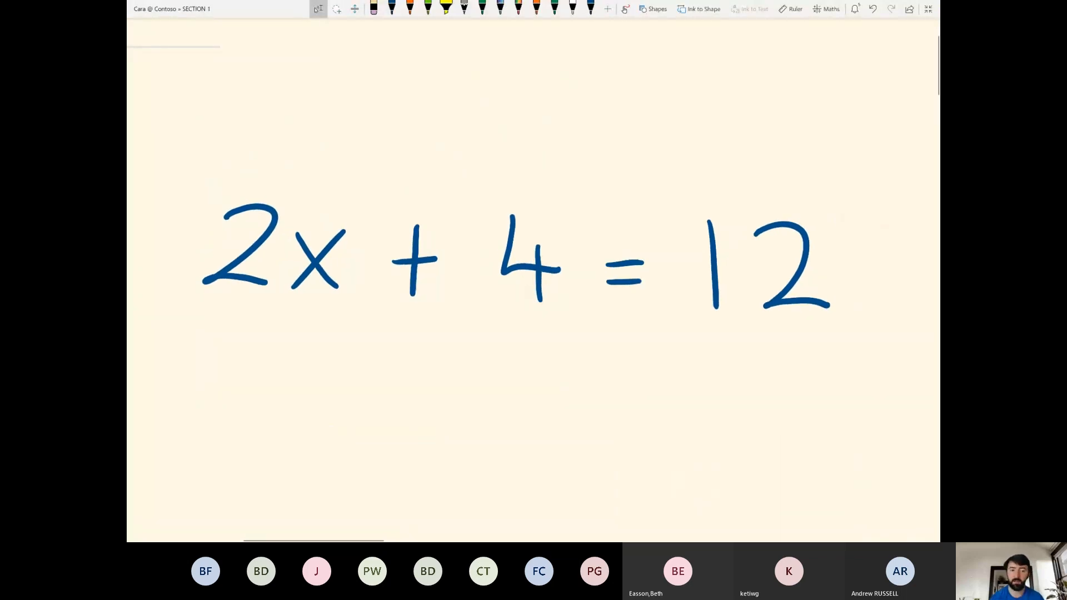
{"action": "scroll", "coordinate": [522, 292], "scroll_direction": "down", "scroll_amount": 5}
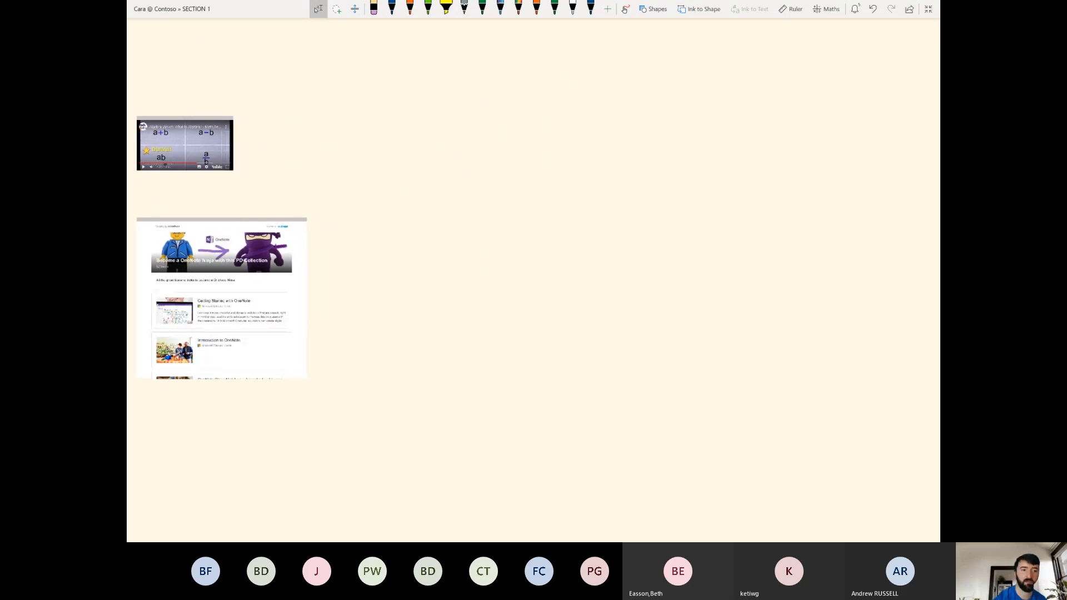
{"action": "scroll", "coordinate": [299, 152], "scroll_direction": "up", "scroll_amount": 5}
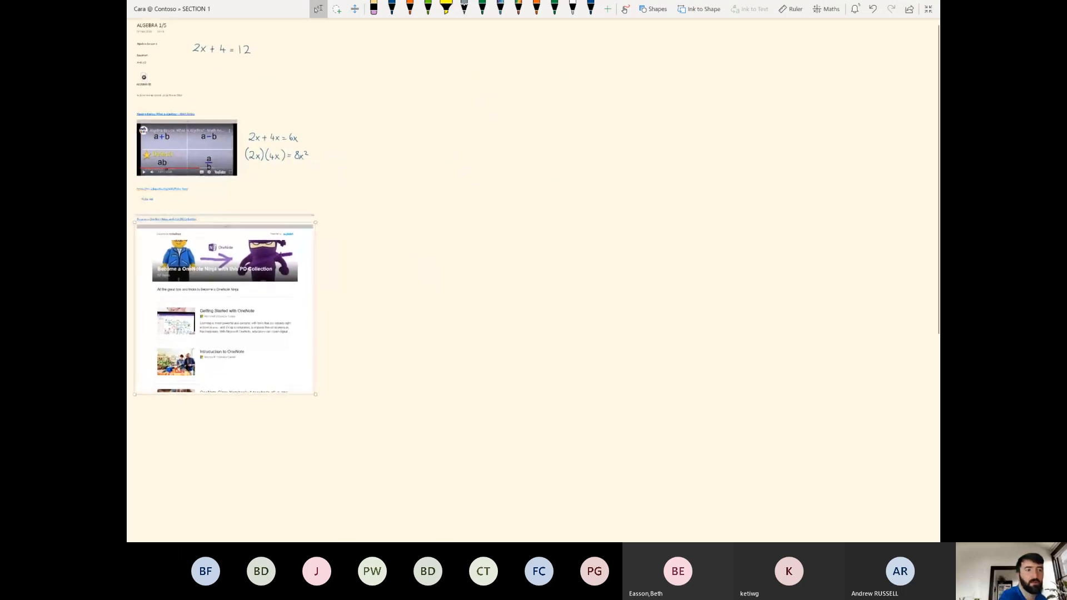
{"action": "scroll", "coordinate": [256, 70], "scroll_direction": "up", "scroll_amount": 5}
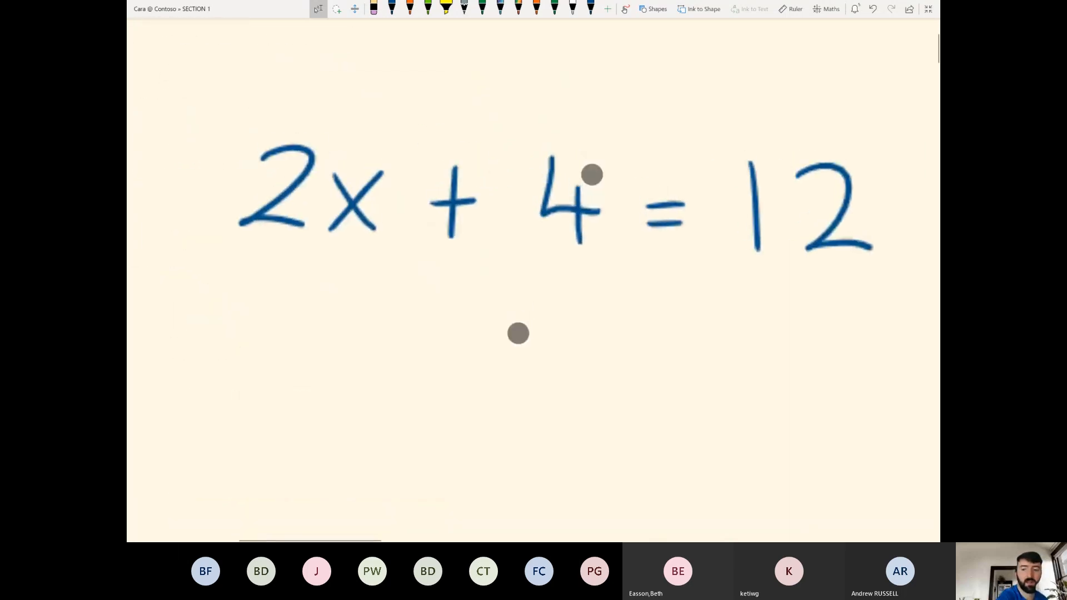
{"action": "scroll", "coordinate": [548, 305], "scroll_direction": "up", "scroll_amount": 1}
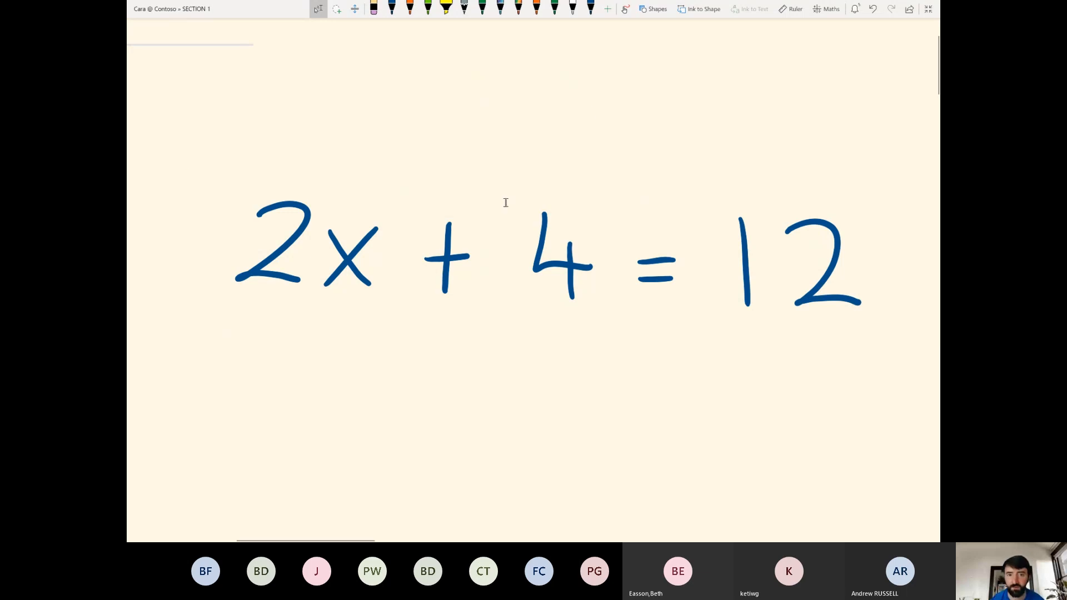
{"action": "scroll", "coordinate": [479, 277], "scroll_direction": "down", "scroll_amount": 3}
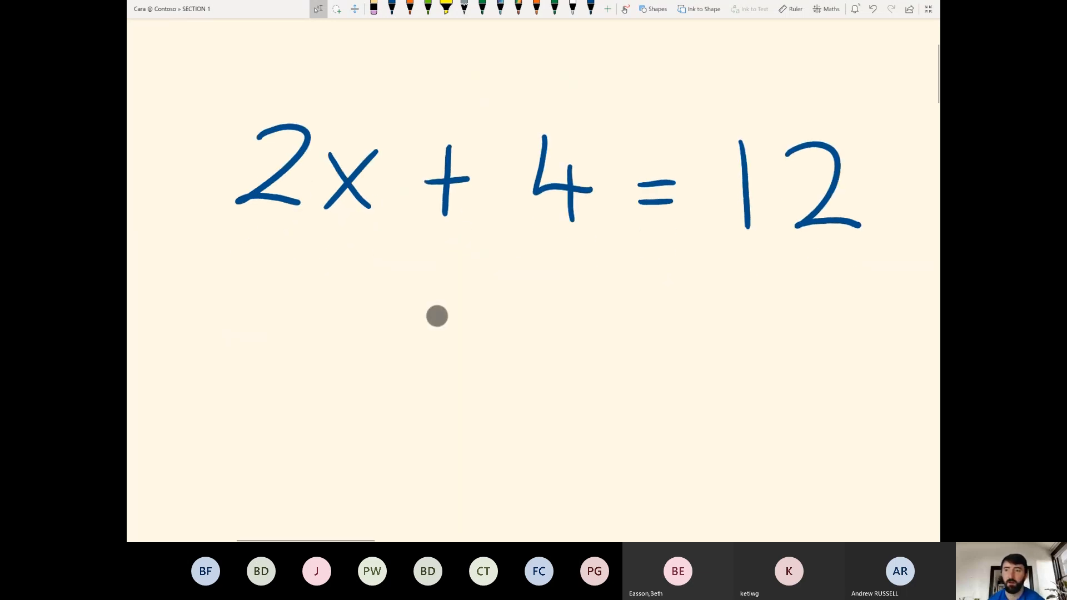
Place the ruler level at 0° just below the equation.
{"action": "left_click", "coordinate": [793, 13]}
{"action": "left_click_drag", "start_coordinate": [375, 267], "coordinate": [553, 276]}
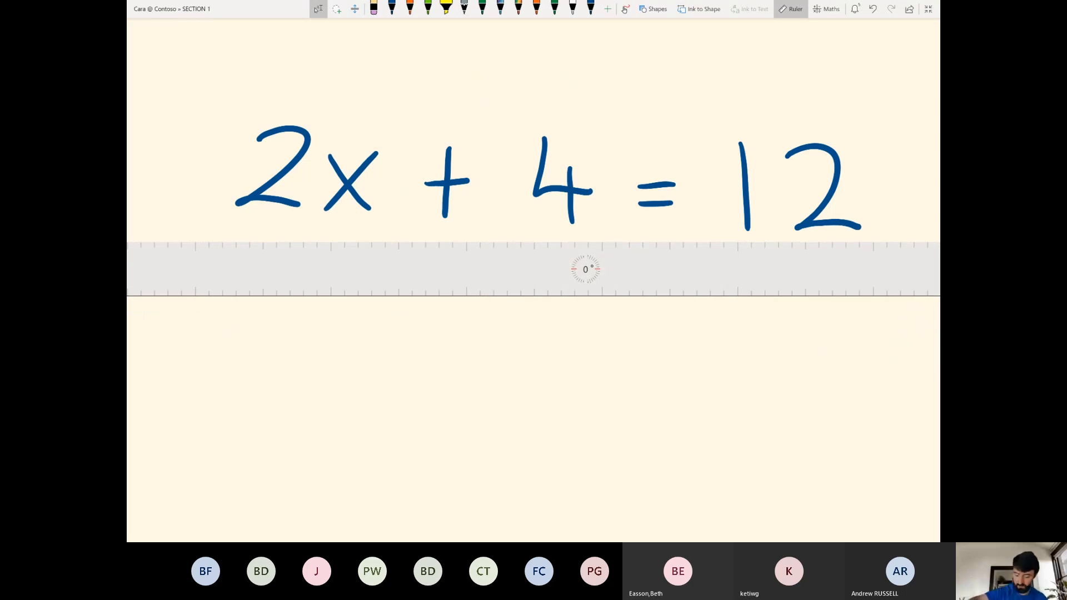
{"action": "left_click", "coordinate": [391, 7]}
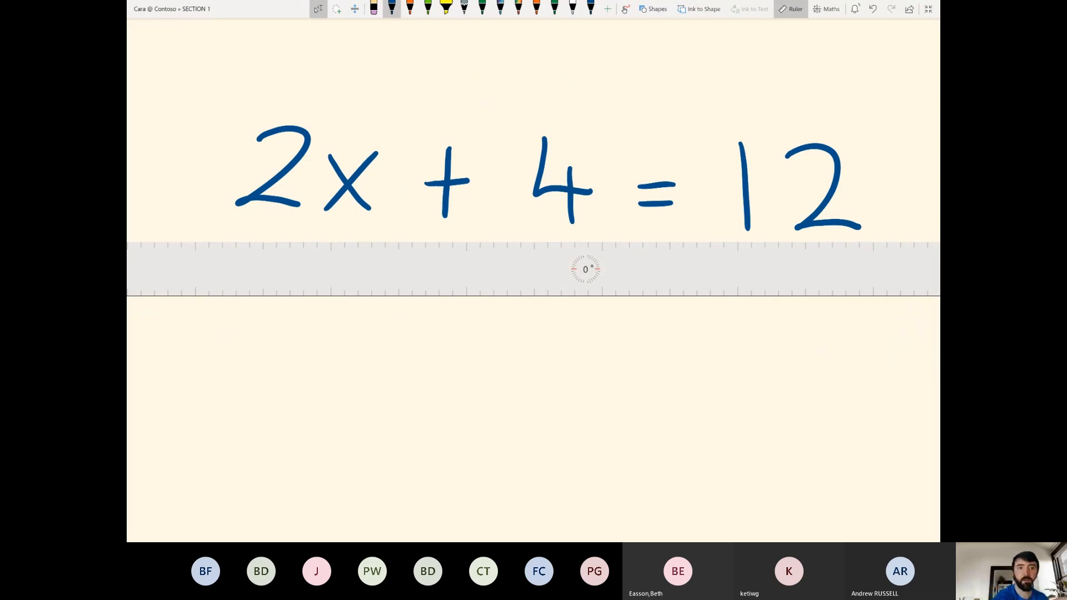
{"action": "left_click_drag", "start_coordinate": [535, 253], "coordinate": [538, 250]}
{"action": "left_click", "coordinate": [318, 8]}
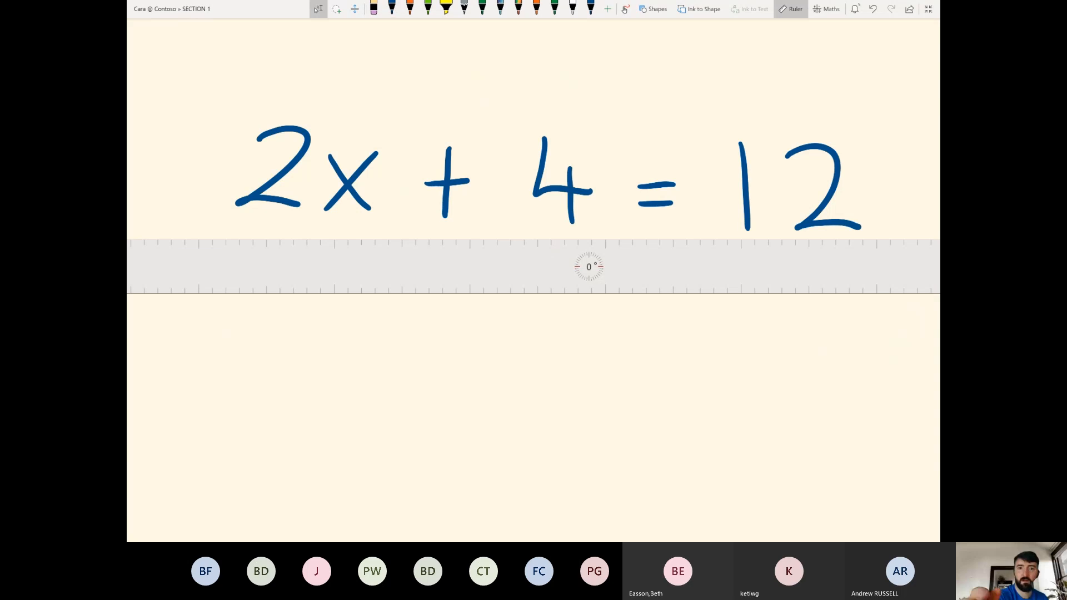
Draw a rainbow glitter line along the ruler, then remove it.
{"action": "left_click", "coordinate": [519, 8]}
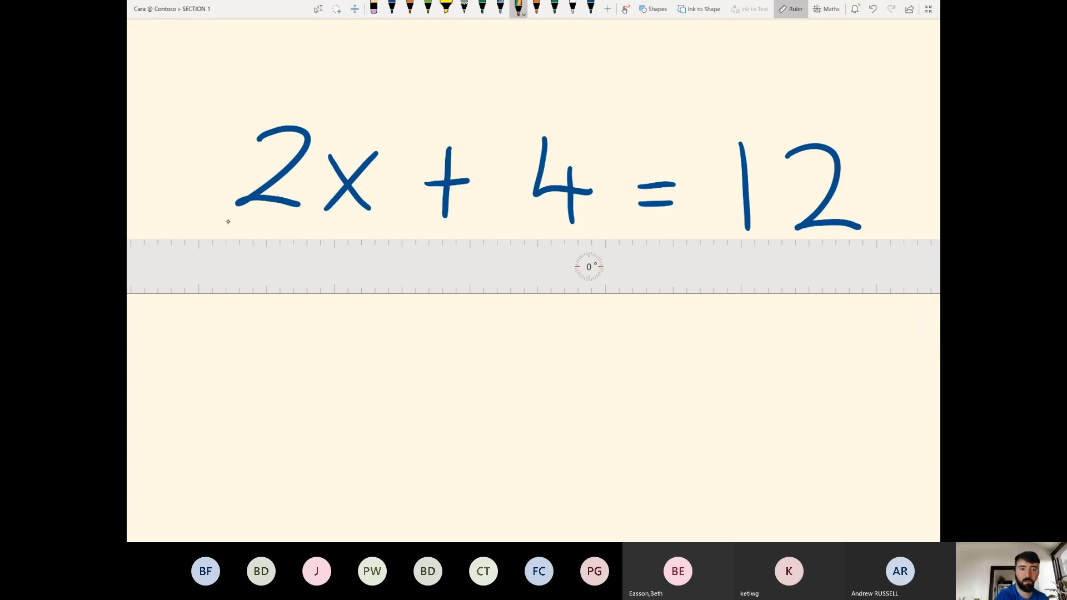
{"action": "mouse_move", "coordinate": [228, 222]}
{"action": "left_mouse_down"}
{"action": "mouse_move", "coordinate": [269, 238]}
{"action": "mouse_move", "coordinate": [912, 263]}
{"action": "left_mouse_up"}
{"action": "left_click", "coordinate": [318, 8]}
{"action": "left_click_drag", "start_coordinate": [656, 286], "coordinate": [653, 335]}
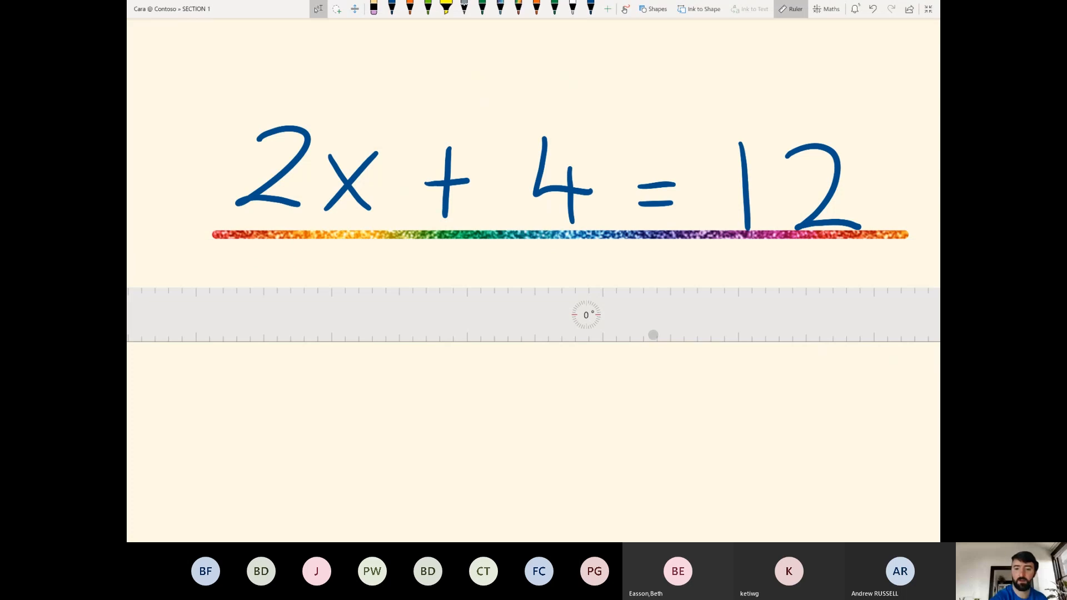
{"action": "left_click", "coordinate": [625, 232]}
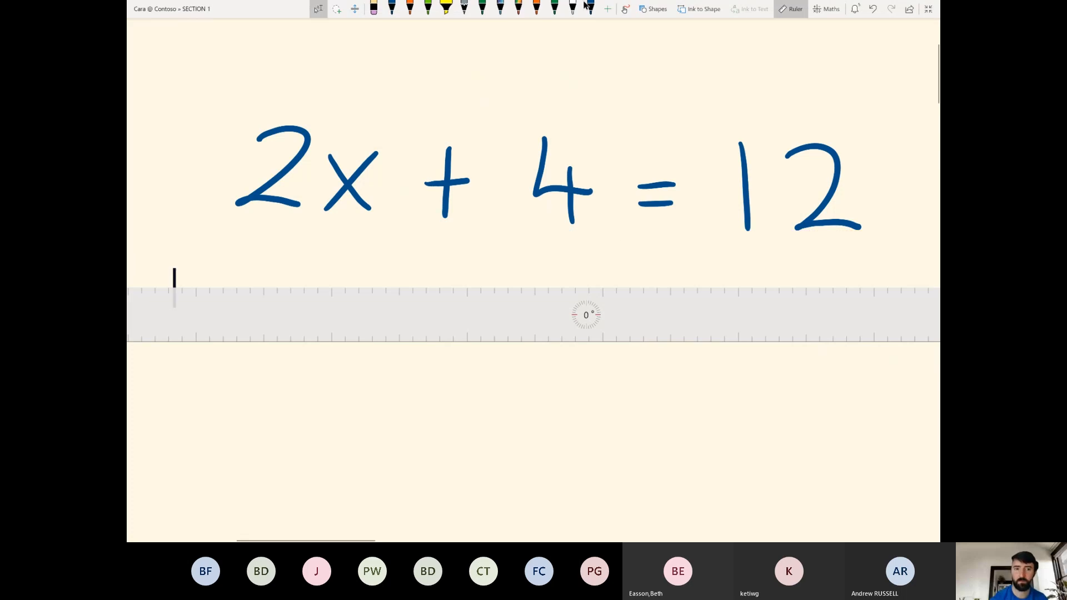
Highlight the whole equation with the thickest yellow highlighter, then undo it.
{"action": "left_click", "coordinate": [447, 8]}
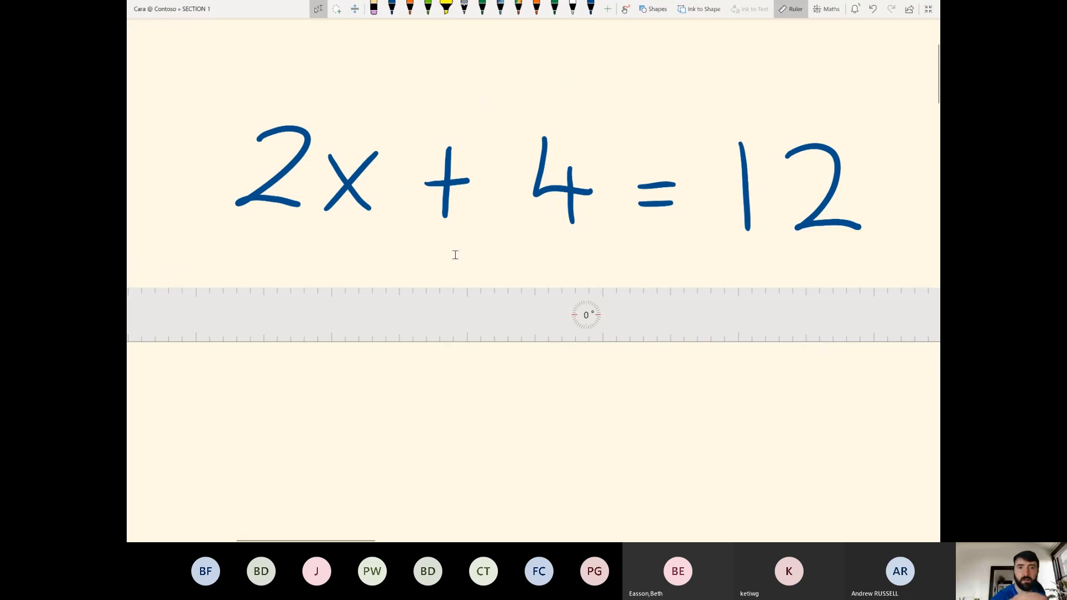
{"action": "left_click", "coordinate": [447, 7]}
{"action": "left_click", "coordinate": [446, 8]}
{"action": "left_click", "coordinate": [497, 47]}
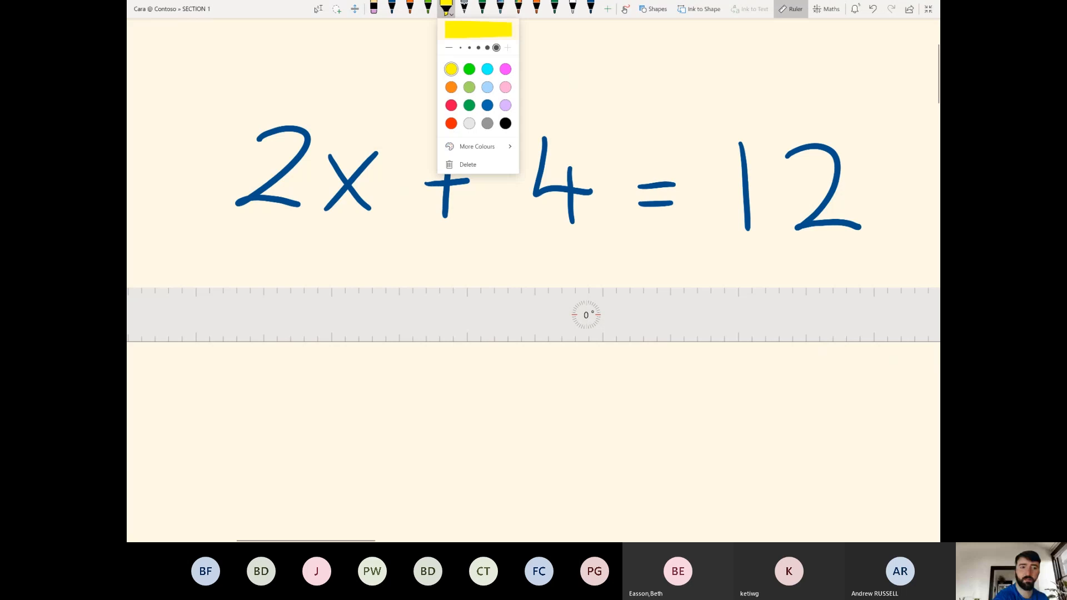
{"action": "mouse_move", "coordinate": [238, 139]}
{"action": "left_mouse_down"}
{"action": "mouse_move", "coordinate": [495, 135]}
{"action": "mouse_move", "coordinate": [852, 157]}
{"action": "mouse_move", "coordinate": [703, 213]}
{"action": "mouse_move", "coordinate": [226, 193]}
{"action": "left_mouse_up"}
{"action": "key", "text": "ctrl+z"}
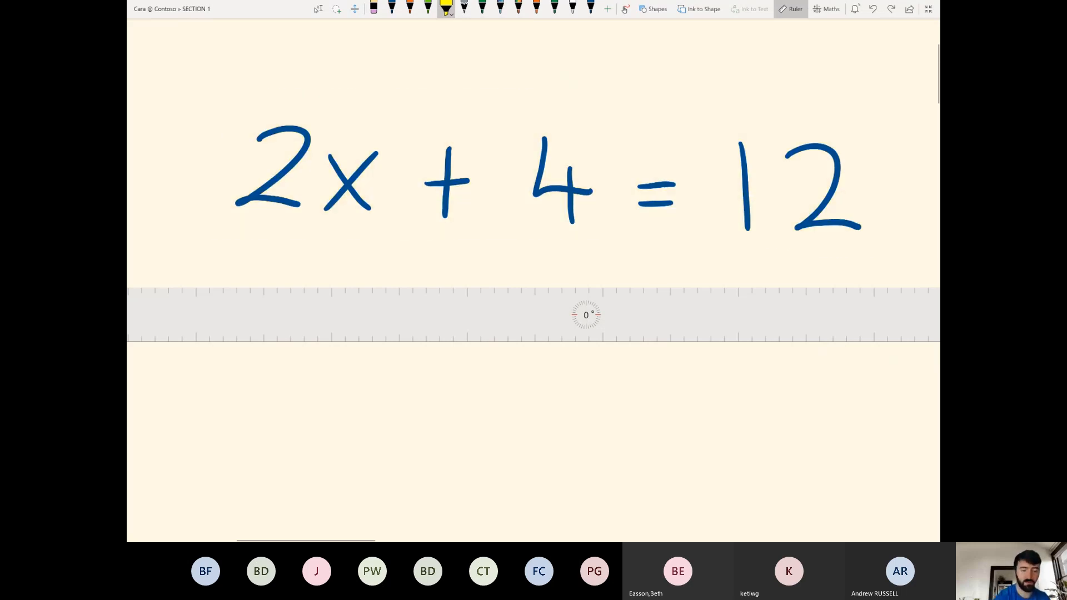
Try yellow highlights on the x and the 2, undoing each with Ctrl+Z.
{"action": "mouse_move", "coordinate": [323, 162]}
{"action": "left_mouse_down"}
{"action": "mouse_move", "coordinate": [371, 165]}
{"action": "mouse_move", "coordinate": [324, 197]}
{"action": "left_mouse_up"}
{"action": "key", "text": "ctrl+z"}
{"action": "mouse_move", "coordinate": [236, 100]}
{"action": "left_mouse_down"}
{"action": "mouse_move", "coordinate": [317, 184]}
{"action": "mouse_move", "coordinate": [242, 228]}
{"action": "mouse_move", "coordinate": [231, 142]}
{"action": "left_mouse_up"}
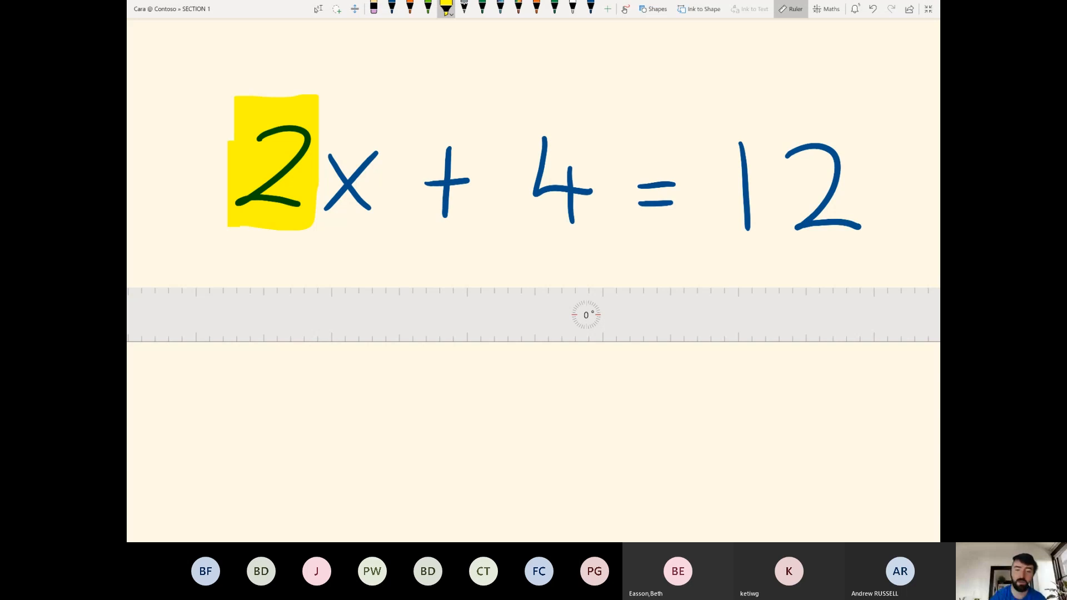
{"action": "key", "text": "ctrl+z"}
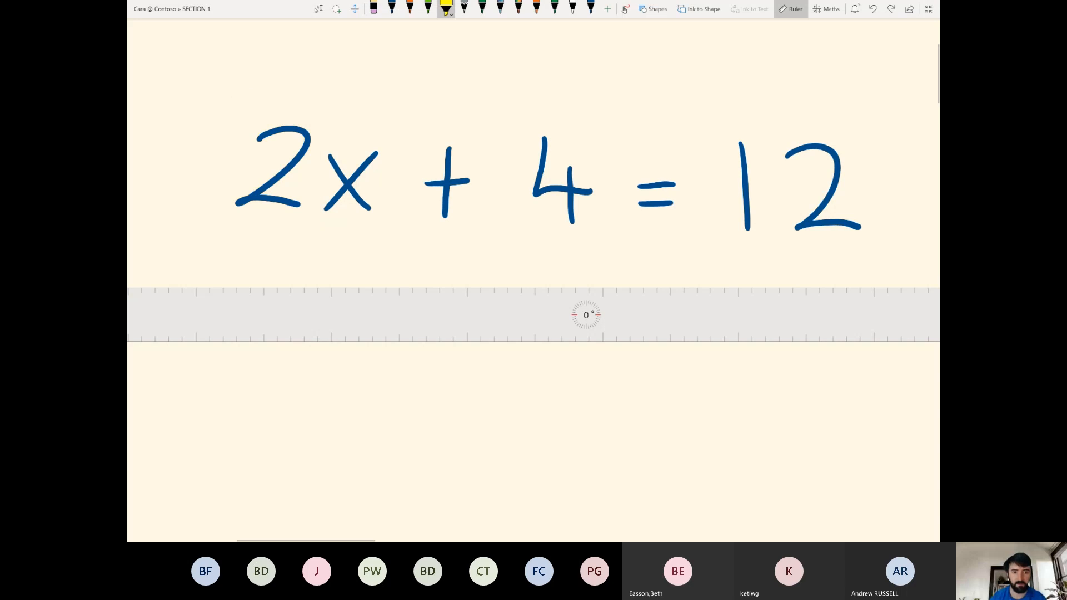
Put the ruler away and briefly leave, then return to, full-page view.
{"action": "left_click", "coordinate": [318, 9]}
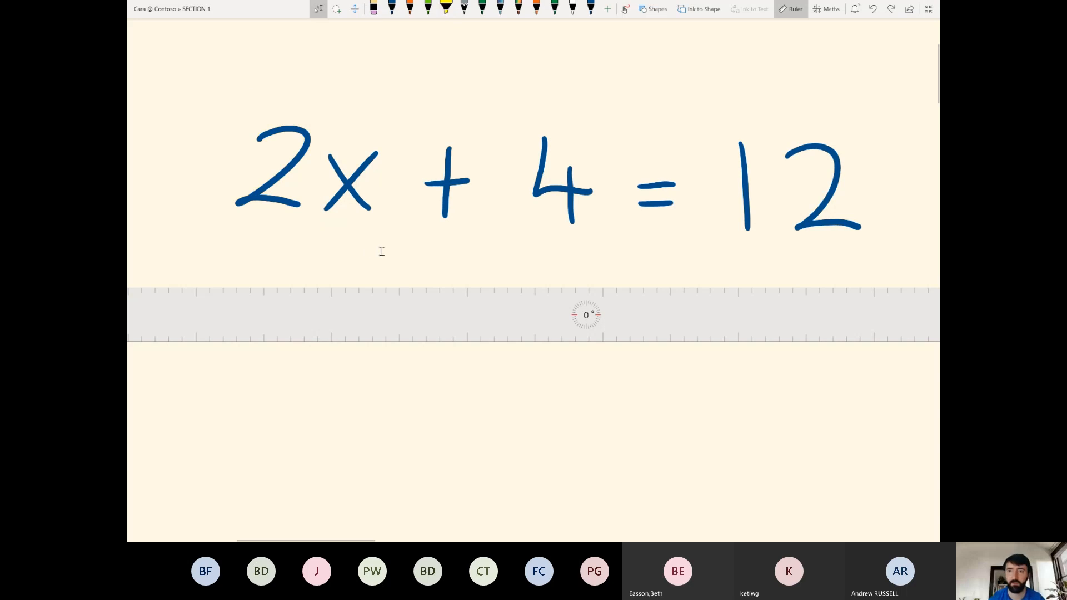
{"action": "left_click", "coordinate": [801, 9]}
{"action": "left_click", "coordinate": [927, 9]}
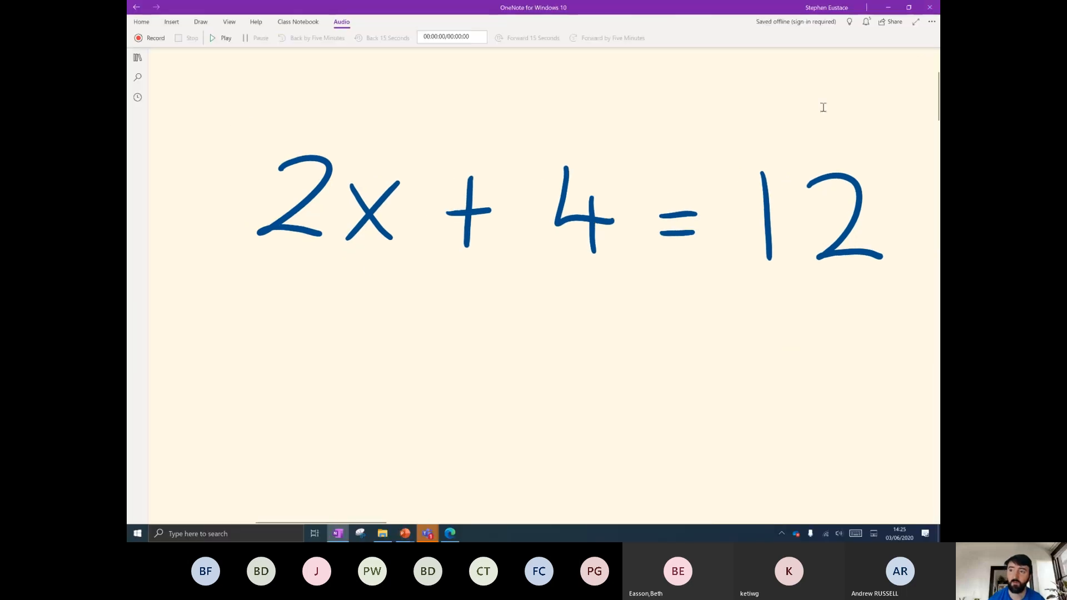
{"action": "left_click", "coordinate": [138, 58]}
{"action": "left_click", "coordinate": [137, 58]}
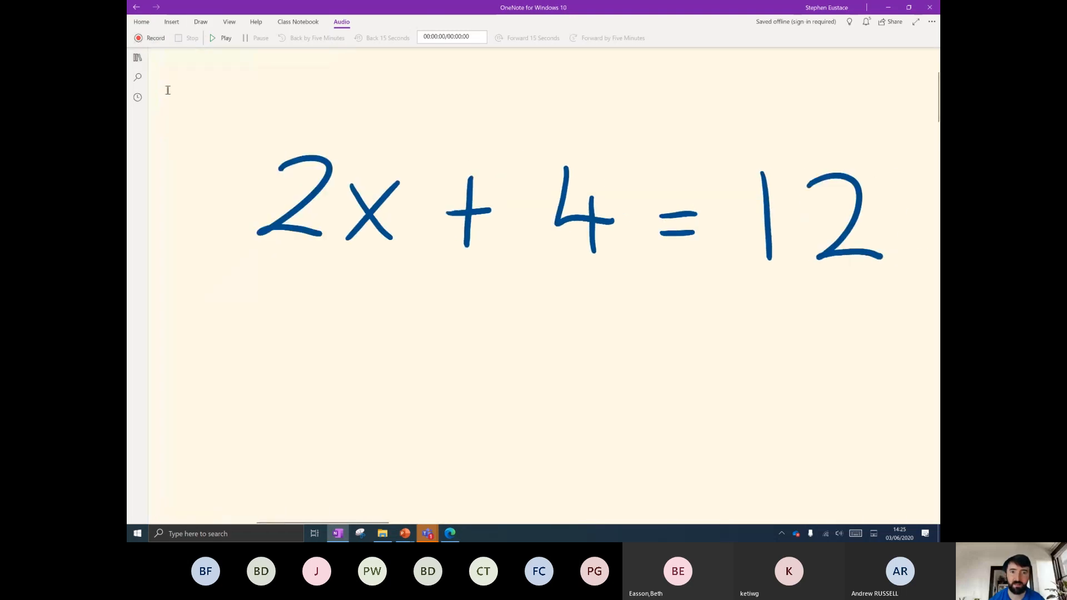
{"action": "left_click", "coordinate": [918, 21]}
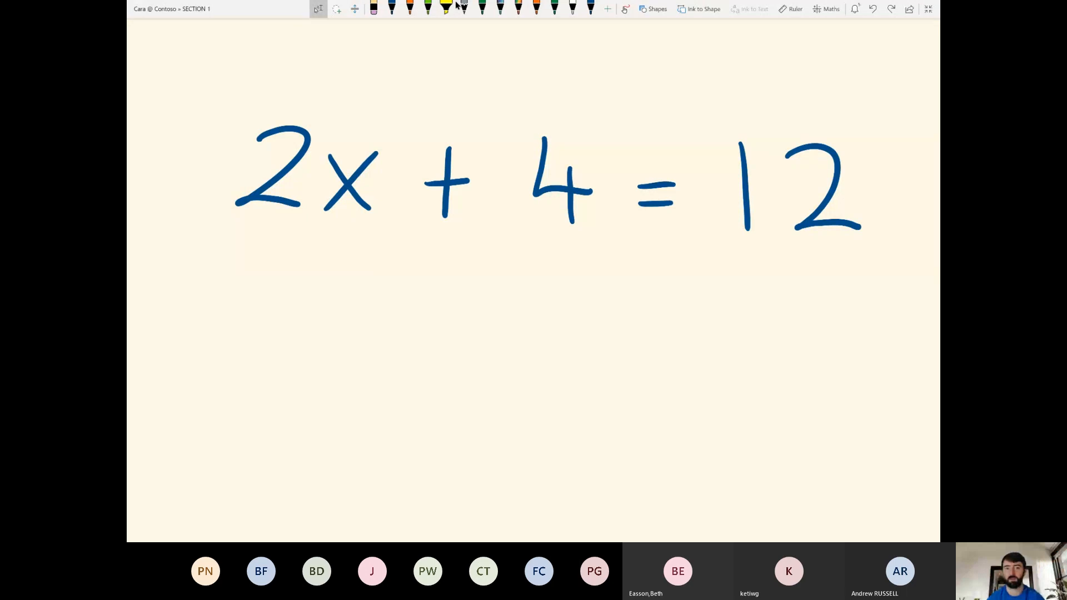
Remove the orange, green and three more pens from the pen set.
{"action": "left_click", "coordinate": [609, 11]}
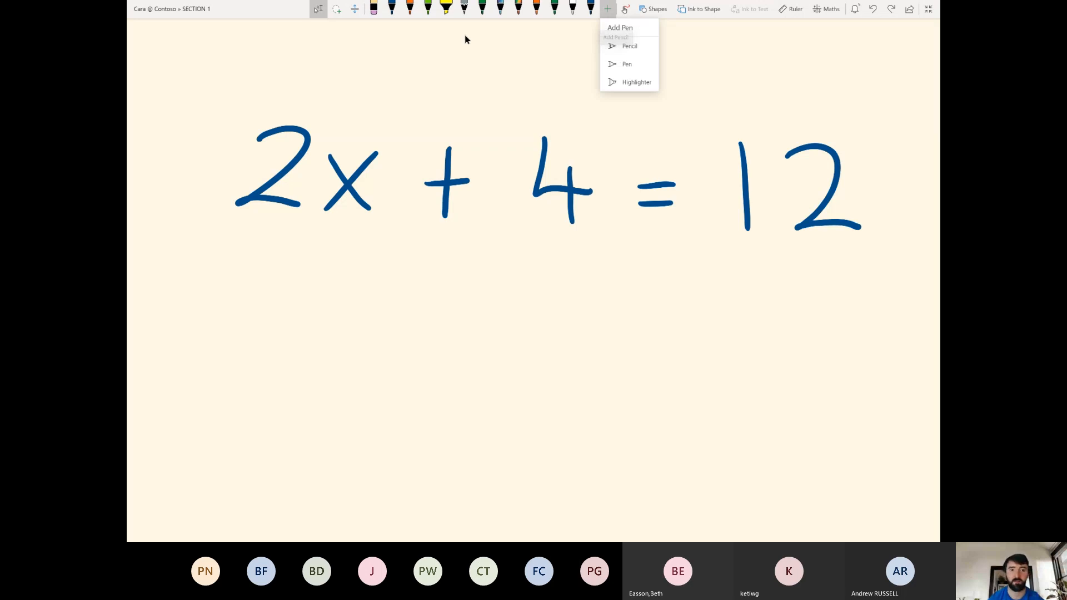
{"action": "right_click", "coordinate": [393, 13]}
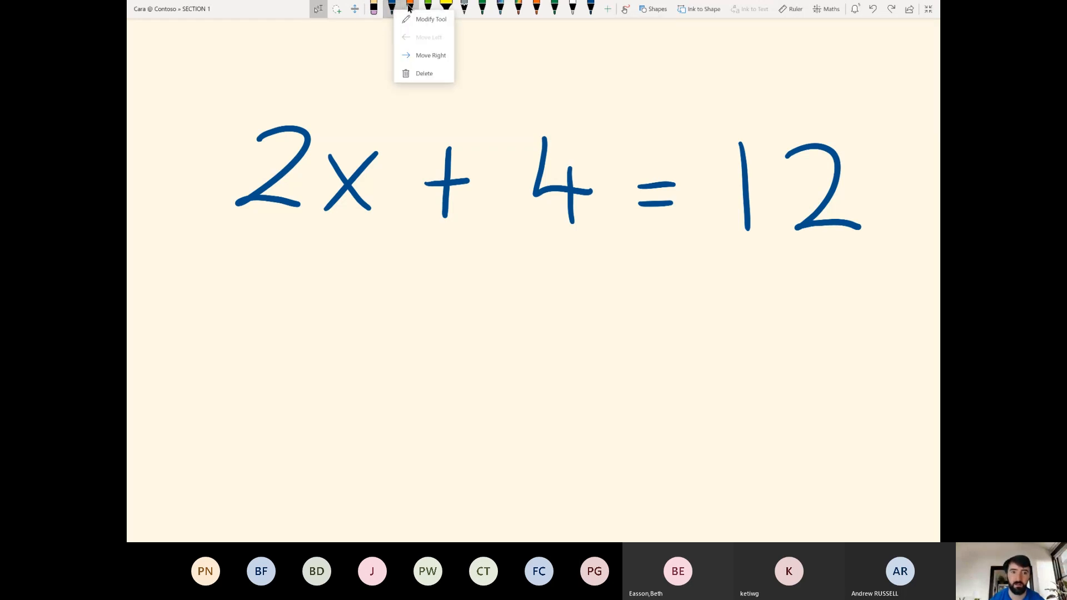
{"action": "right_click", "coordinate": [410, 7]}
{"action": "left_click", "coordinate": [433, 65]}
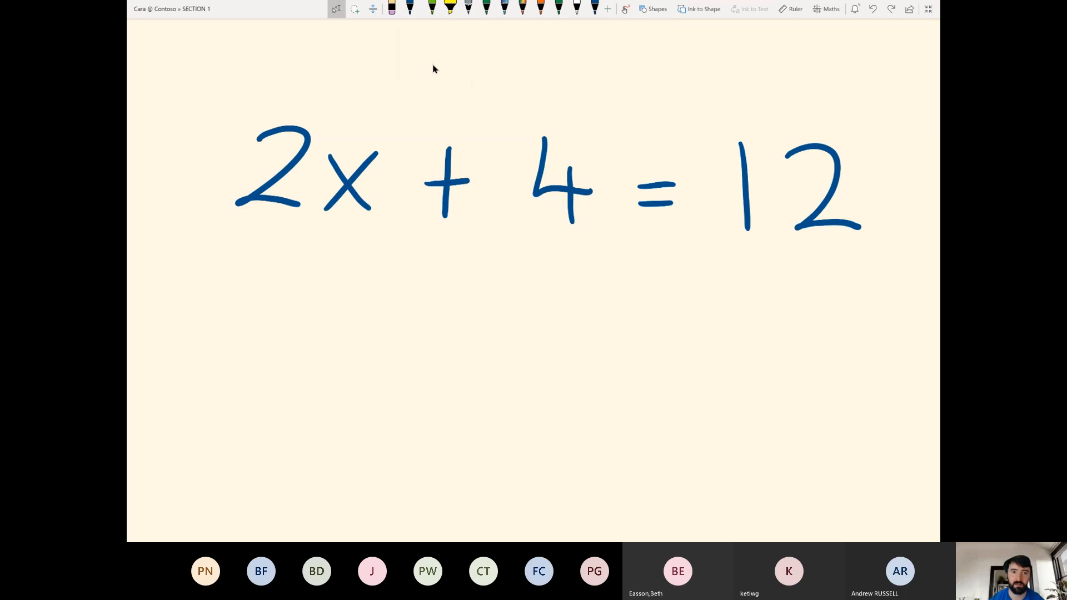
{"action": "right_click", "coordinate": [429, 13]}
{"action": "left_click", "coordinate": [457, 73]}
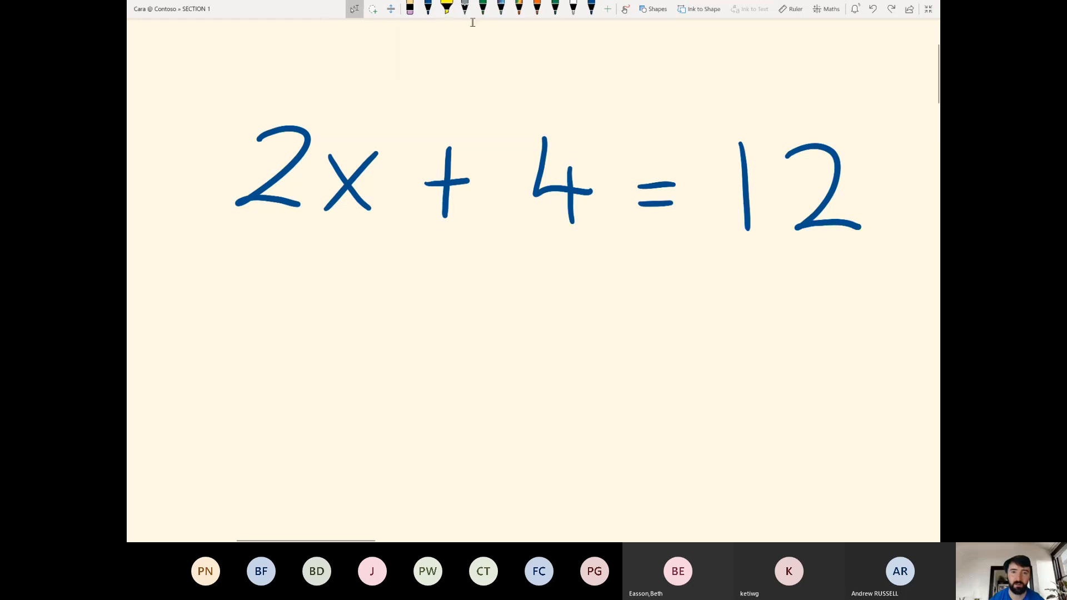
{"action": "right_click", "coordinate": [482, 8]}
{"action": "left_click", "coordinate": [512, 73]}
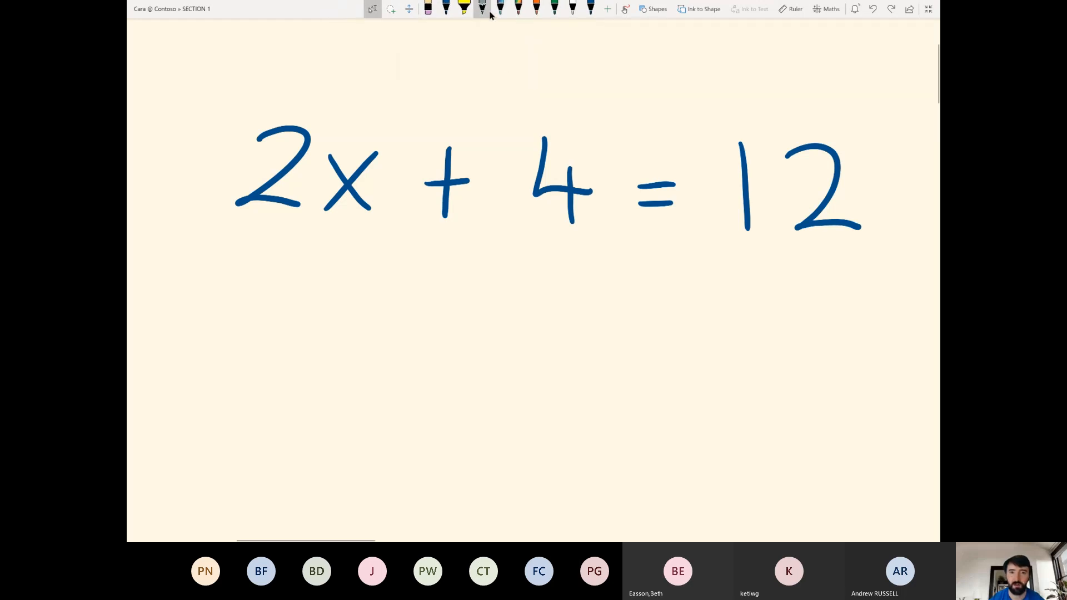
{"action": "right_click", "coordinate": [499, 6]}
{"action": "left_click", "coordinate": [517, 71]}
{"action": "right_click", "coordinate": [573, 7]}
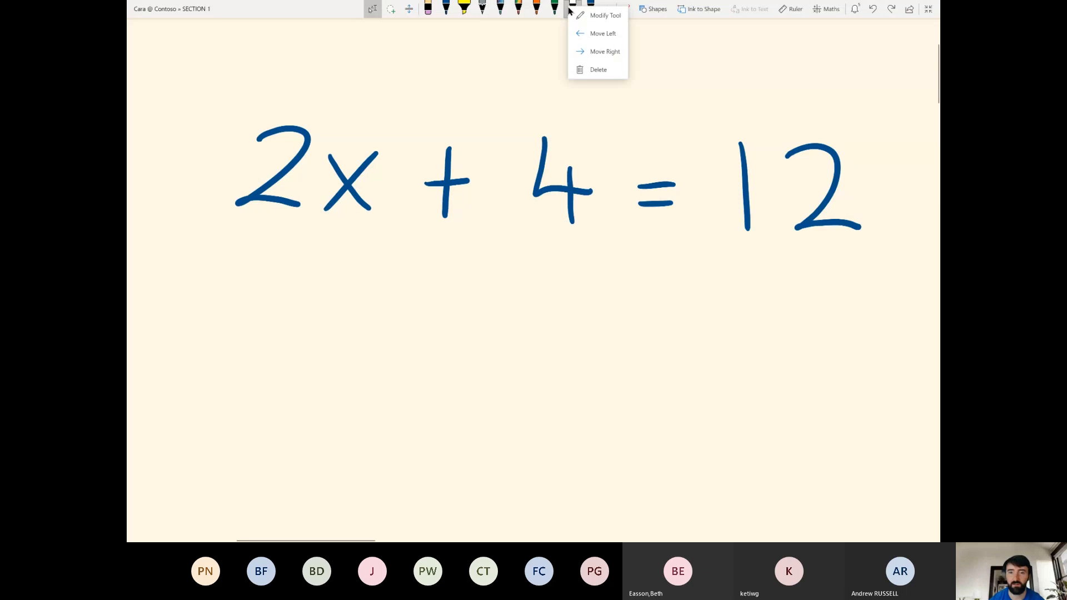
{"action": "left_click", "coordinate": [583, 72]}
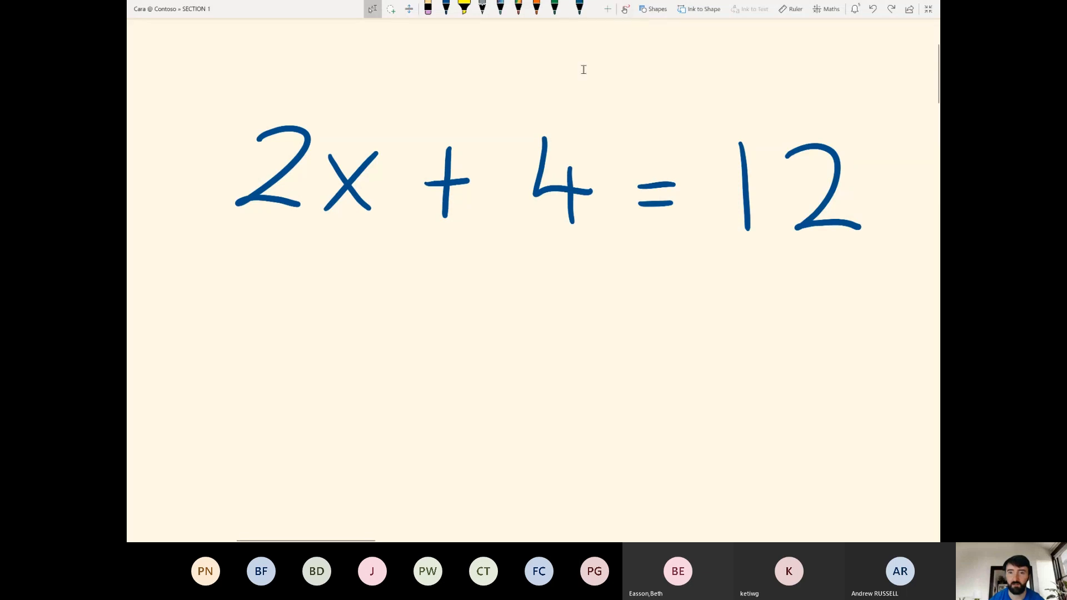
Add a new pen and make its colour red.
{"action": "left_click", "coordinate": [609, 9]}
{"action": "left_click", "coordinate": [627, 63]}
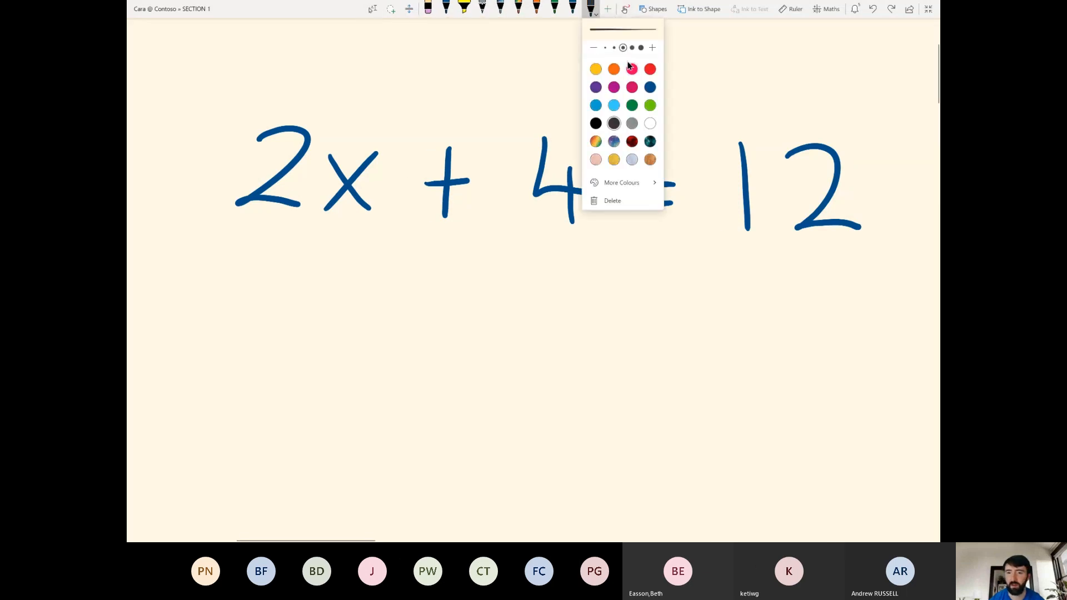
{"action": "left_click", "coordinate": [650, 70]}
{"action": "left_click", "coordinate": [725, 58]}
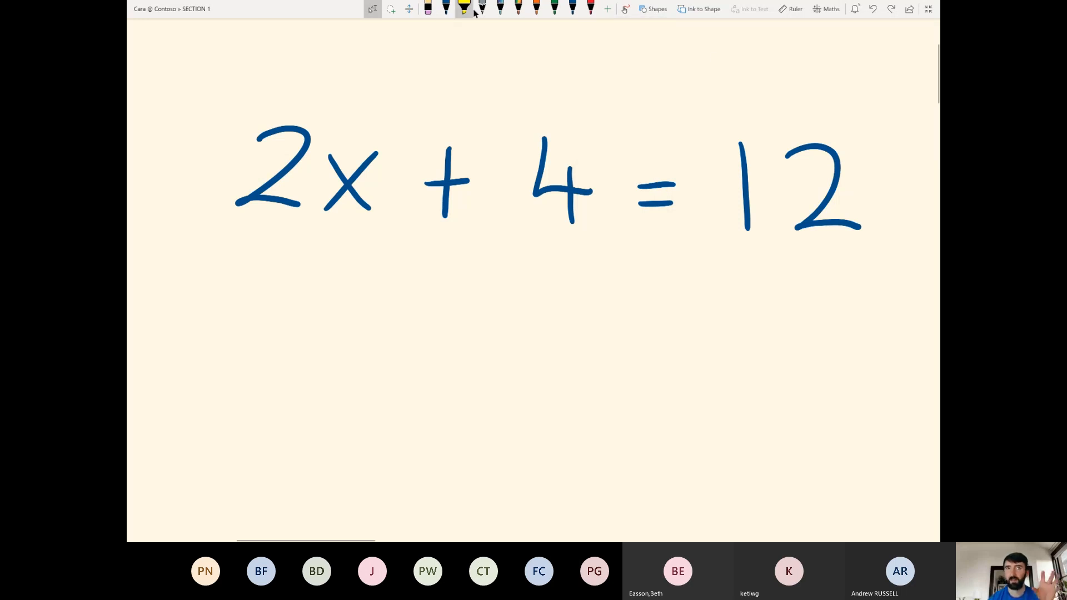
{"action": "left_click", "coordinate": [590, 9]}
Set the red pen's stroke thickness to 1 mm.
{"action": "right_click", "coordinate": [591, 9]}
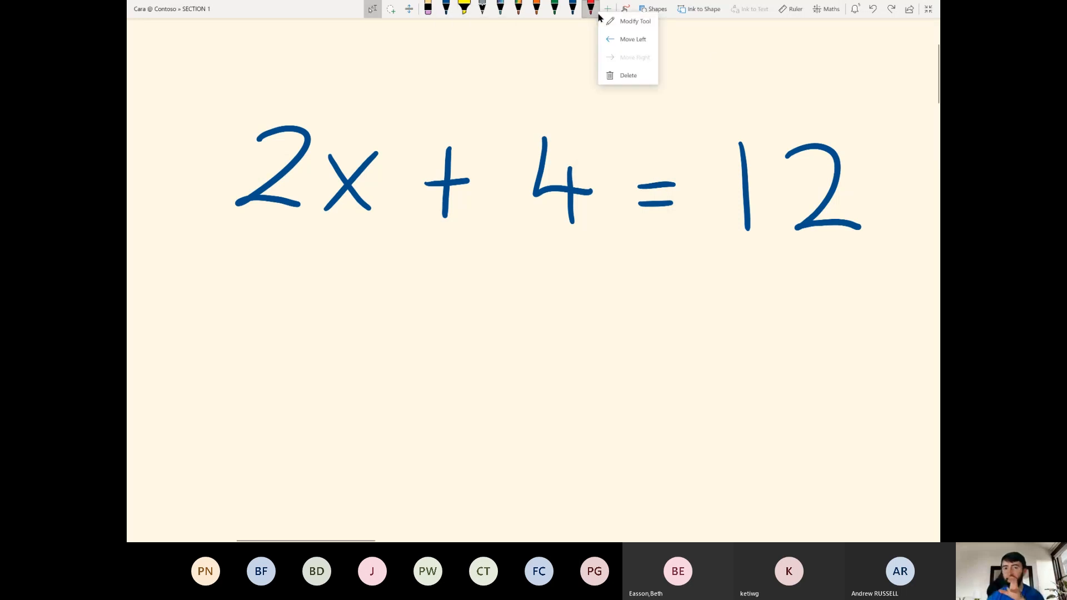
{"action": "left_click", "coordinate": [612, 31]}
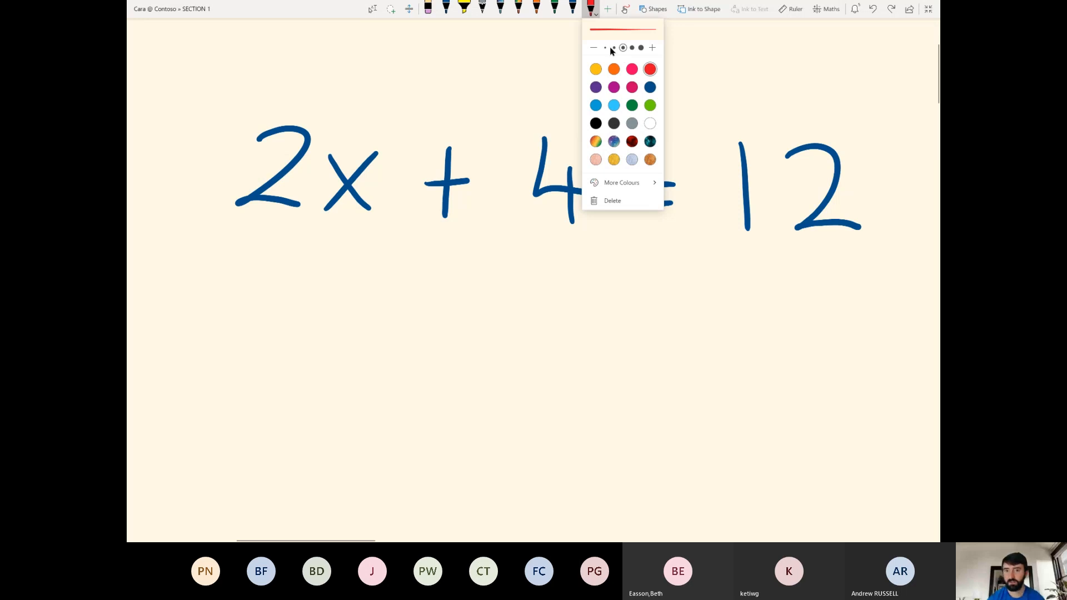
{"action": "left_click", "coordinate": [611, 48]}
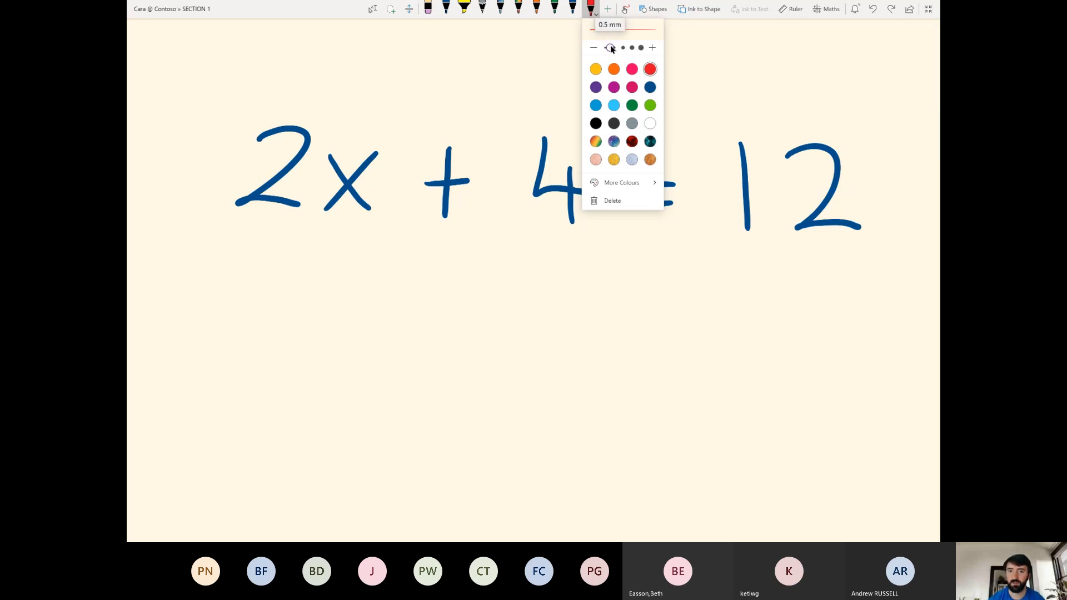
{"action": "left_click", "coordinate": [640, 48]}
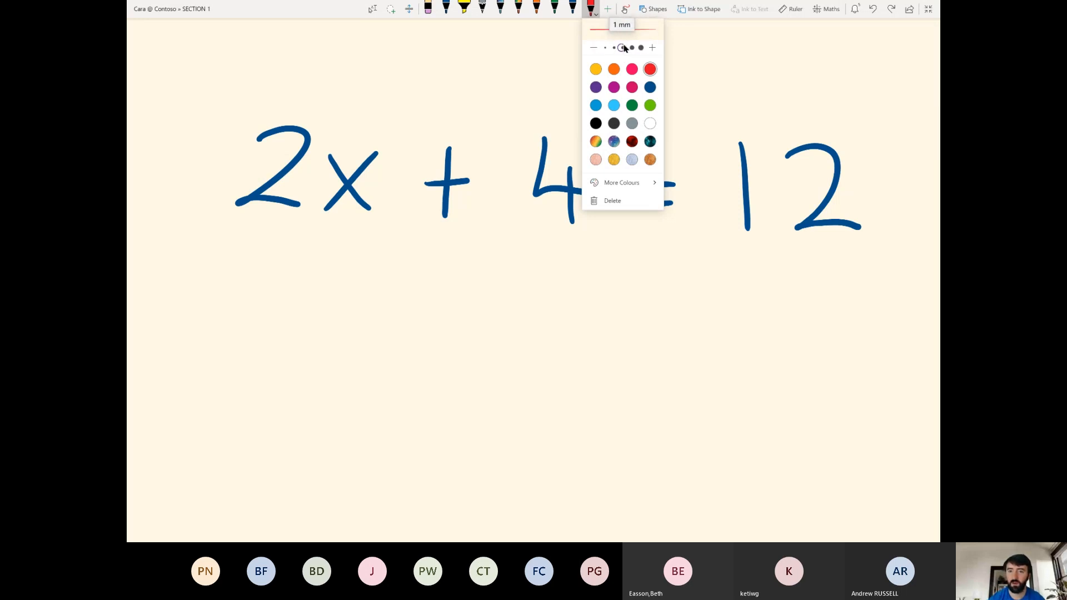
{"action": "left_click", "coordinate": [617, 48]}
{"action": "left_click", "coordinate": [624, 48]}
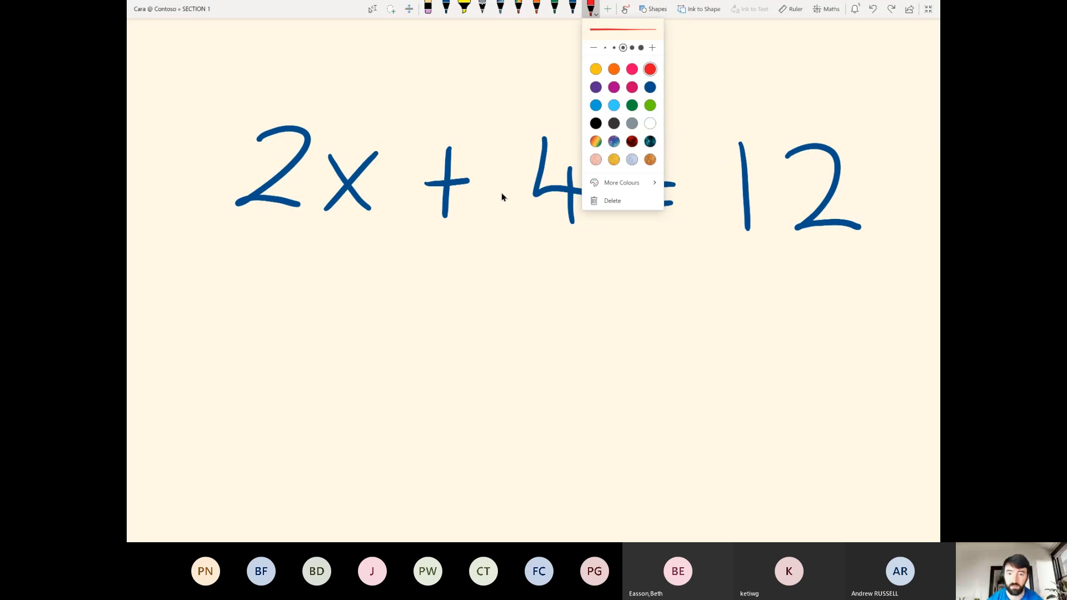
Select the ink equation and graph both sides of 2x + 4 = 12 in 2D.
{"action": "left_click", "coordinate": [372, 9]}
{"action": "mouse_move", "coordinate": [203, 78]}
{"action": "left_mouse_down"}
{"action": "mouse_move", "coordinate": [466, 189]}
{"action": "mouse_move", "coordinate": [915, 295]}
{"action": "mouse_move", "coordinate": [902, 291]}
{"action": "left_mouse_up"}
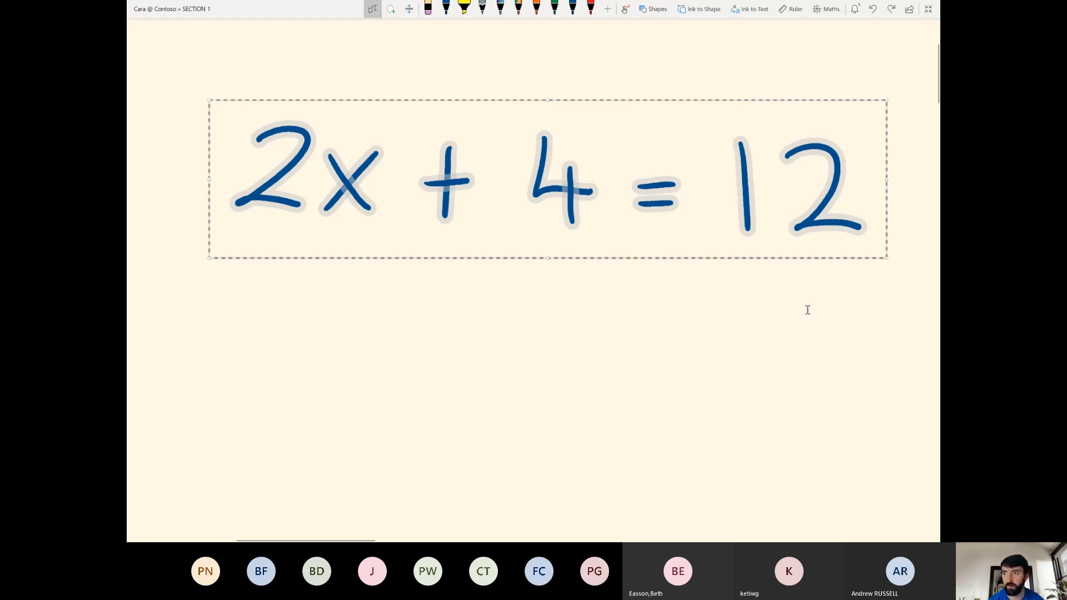
{"action": "left_click", "coordinate": [828, 8]}
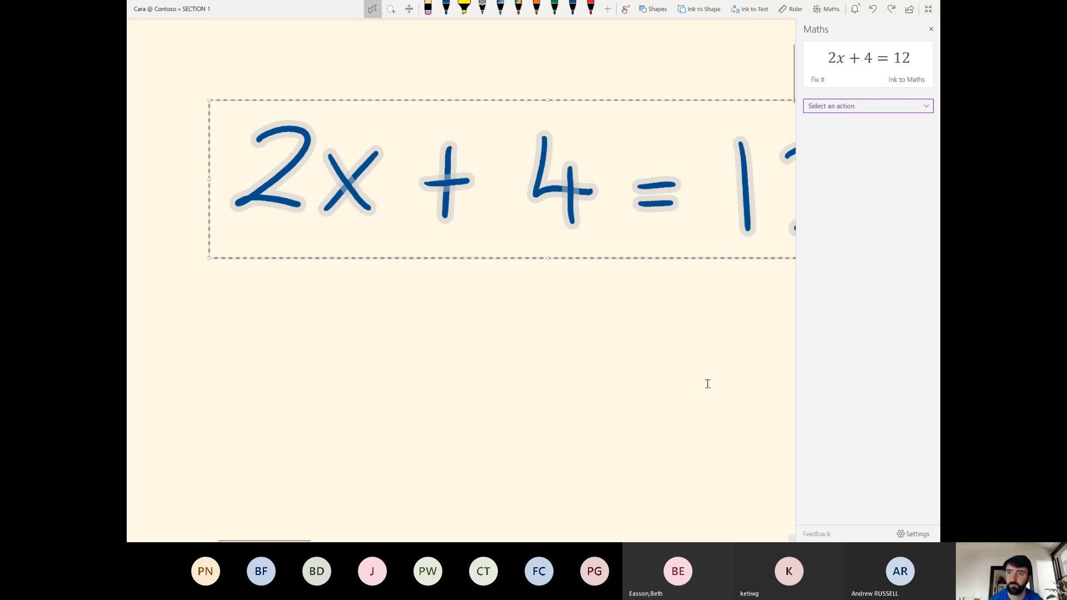
{"action": "left_click", "coordinate": [864, 108]}
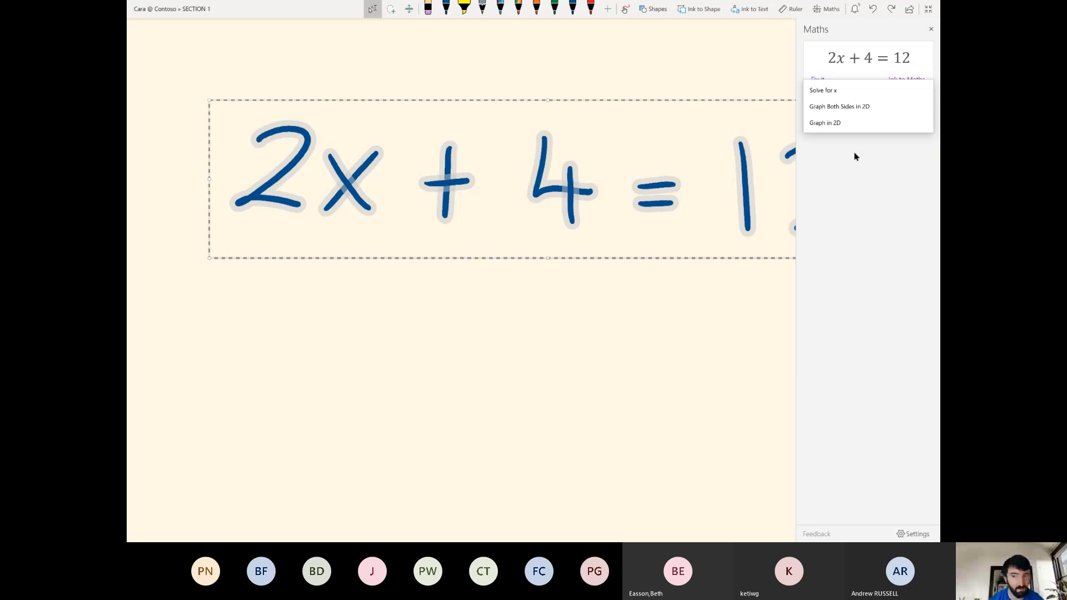
{"action": "left_click", "coordinate": [838, 107]}
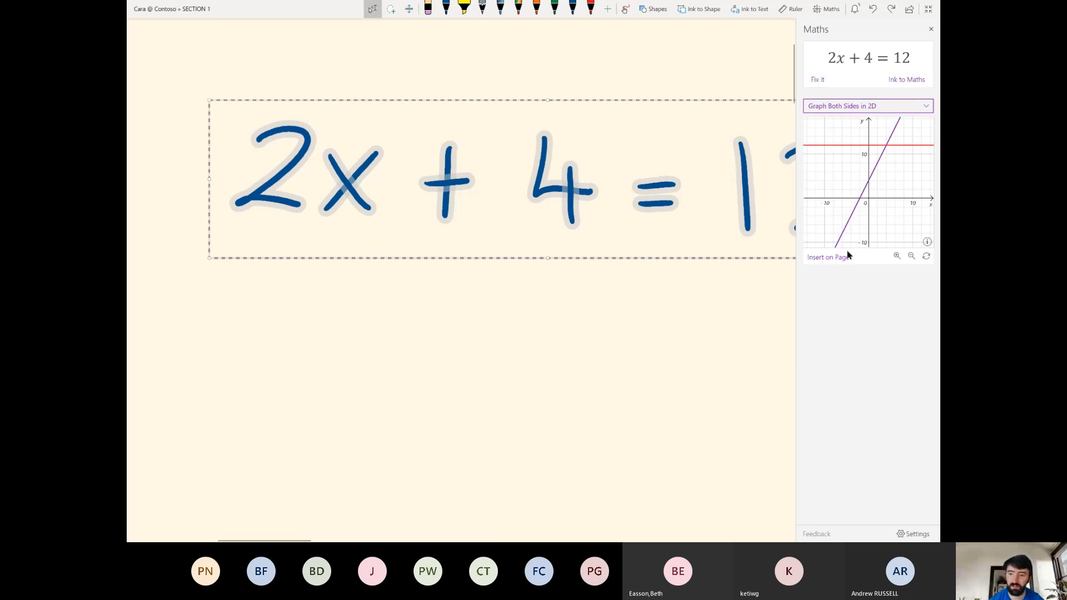
{"action": "left_click", "coordinate": [898, 257]}
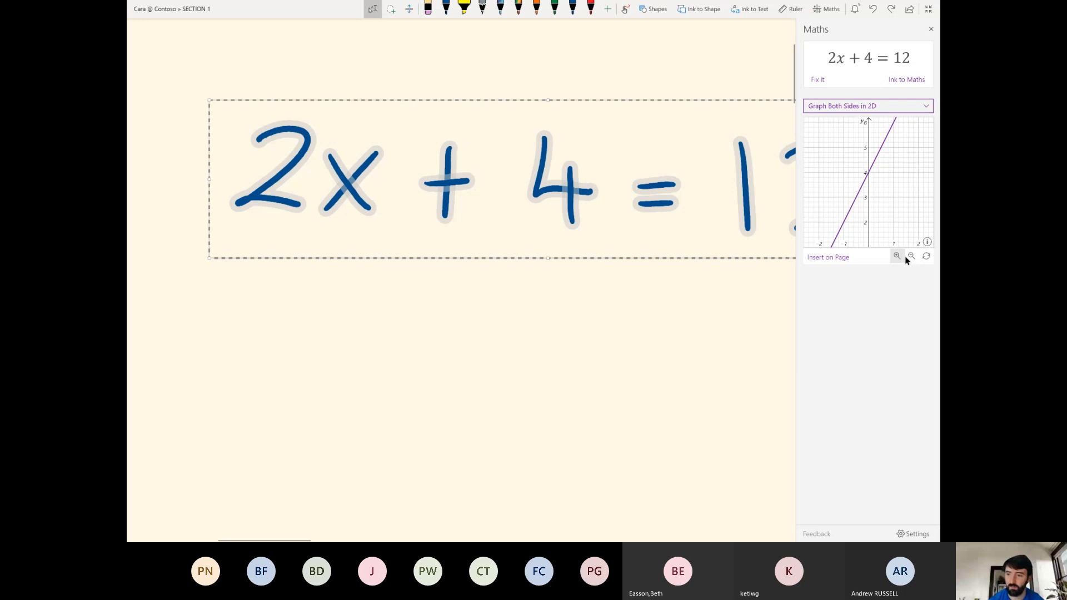
{"action": "left_click", "coordinate": [912, 256]}
Insert the 2D graph onto the page and move it down to the right.
{"action": "left_click", "coordinate": [840, 258]}
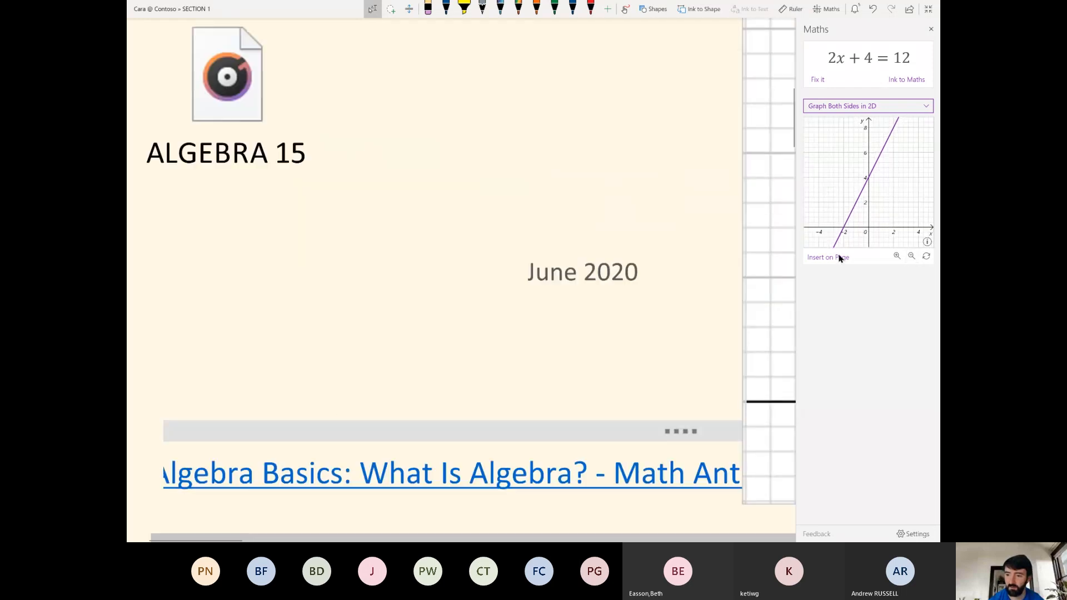
{"action": "scroll", "coordinate": [405, 281], "scroll_direction": "down", "scroll_amount": 10}
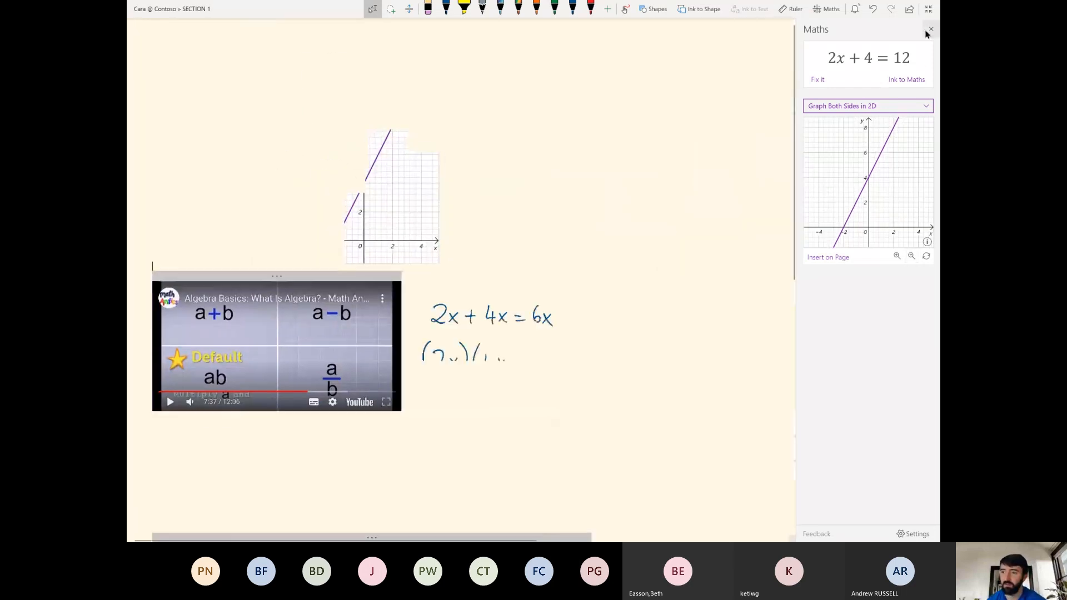
{"action": "scroll", "coordinate": [356, 283], "scroll_direction": "up", "scroll_amount": 3}
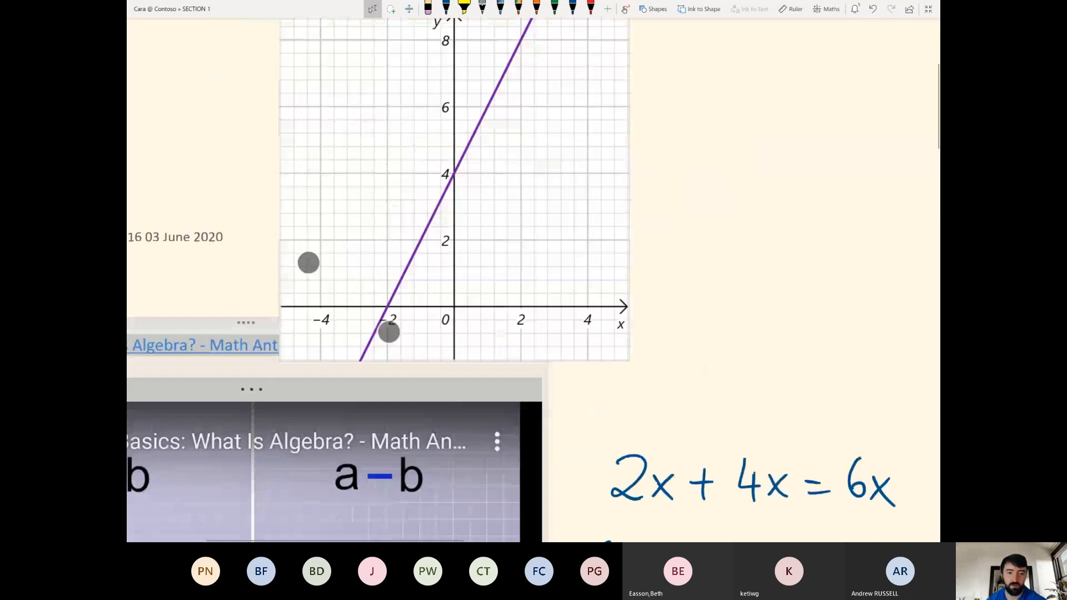
{"action": "scroll", "coordinate": [383, 280], "scroll_direction": "up", "scroll_amount": 3}
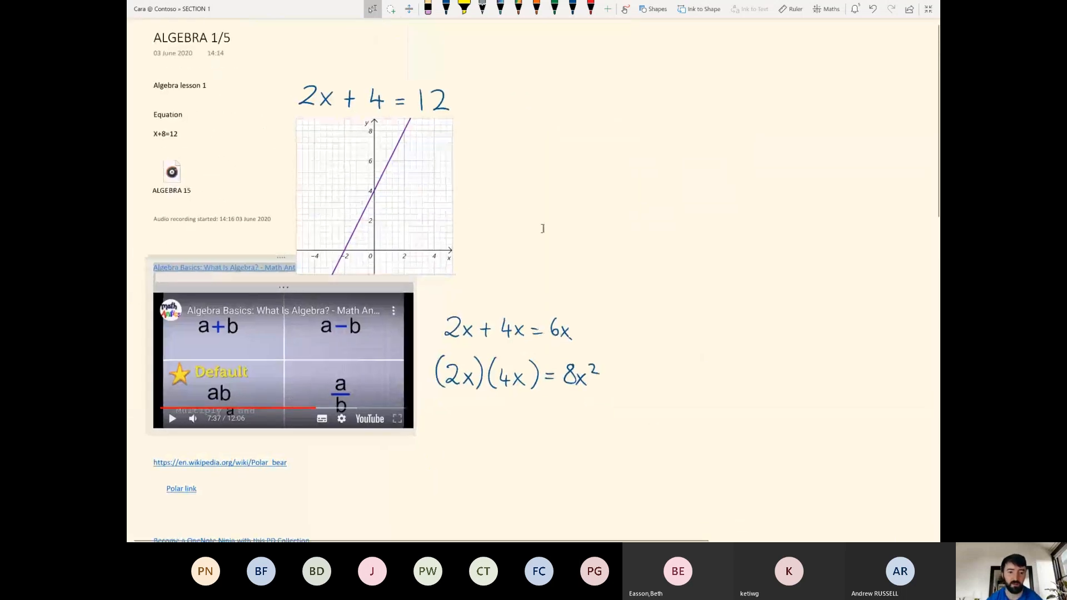
{"action": "left_click_drag", "start_coordinate": [375, 185], "coordinate": [738, 368]}
Move the handwritten equation above the graph and reselect it.
{"action": "left_click", "coordinate": [286, 69]}
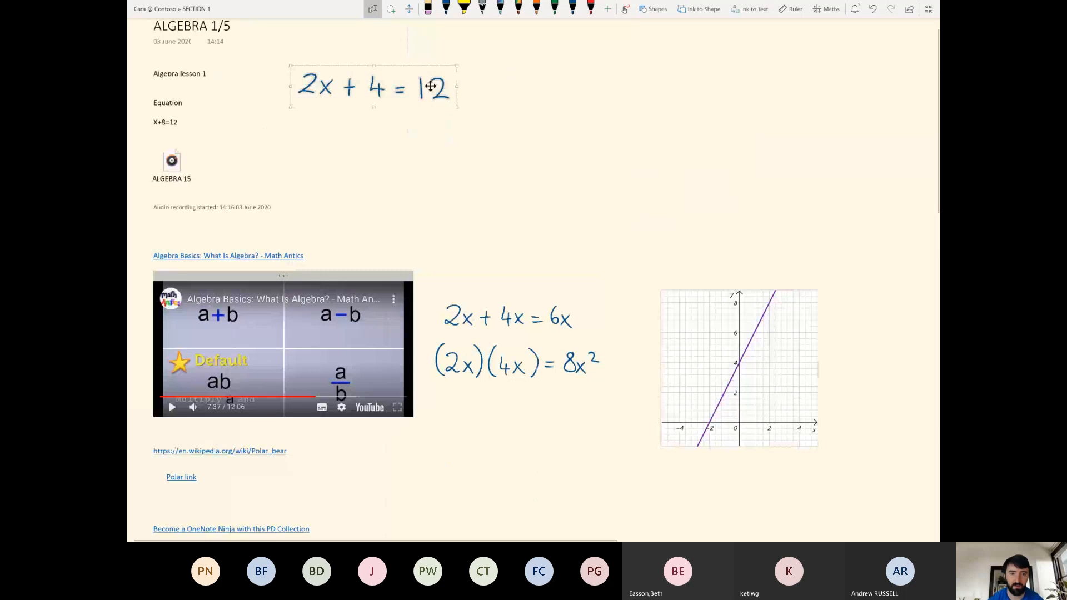
{"action": "mouse_move", "coordinate": [428, 92]}
{"action": "left_mouse_down"}
{"action": "mouse_move", "coordinate": [799, 219]}
{"action": "mouse_move", "coordinate": [767, 252]}
{"action": "left_mouse_up"}
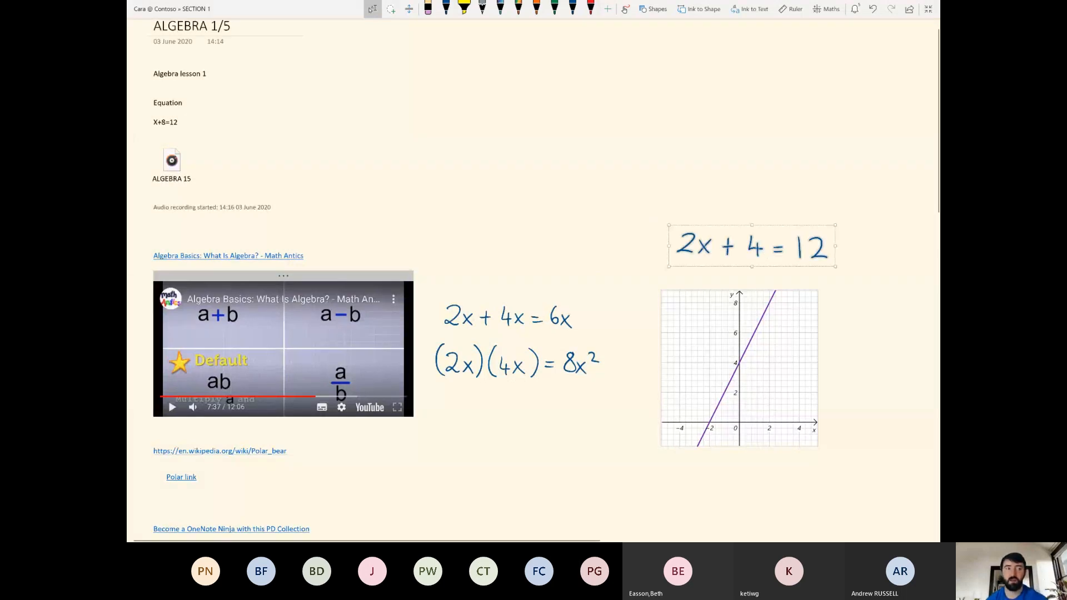
{"action": "scroll", "coordinate": [752, 269], "scroll_direction": "up", "scroll_amount": 1}
{"action": "scroll", "coordinate": [751, 269], "scroll_direction": "down", "scroll_amount": 1}
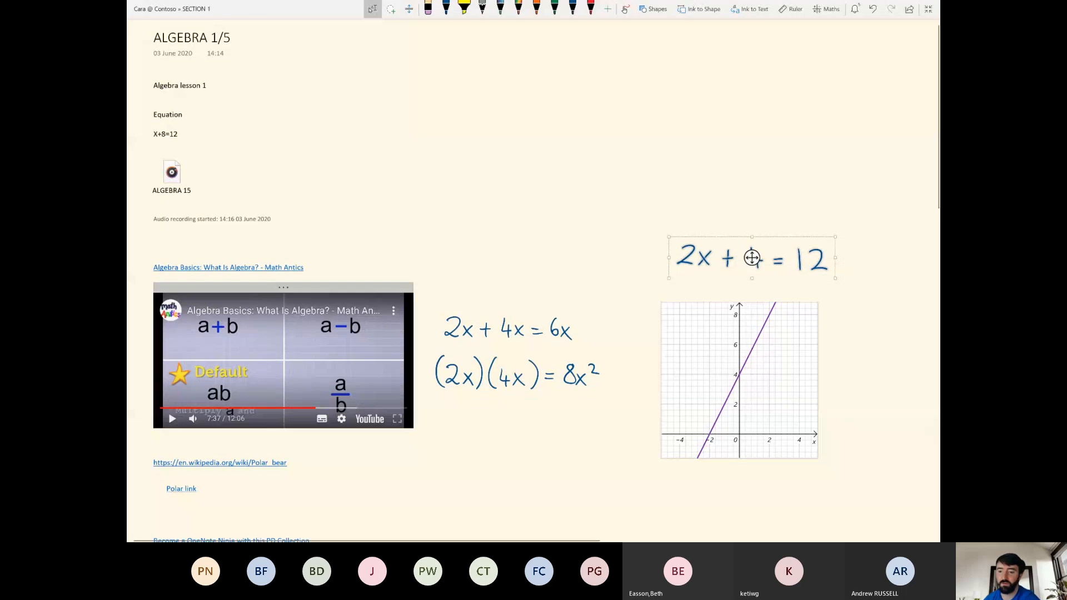
{"action": "scroll", "coordinate": [679, 118], "scroll_direction": "up", "scroll_amount": 5}
{"action": "scroll", "coordinate": [450, 125], "scroll_direction": "right", "scroll_amount": 3}
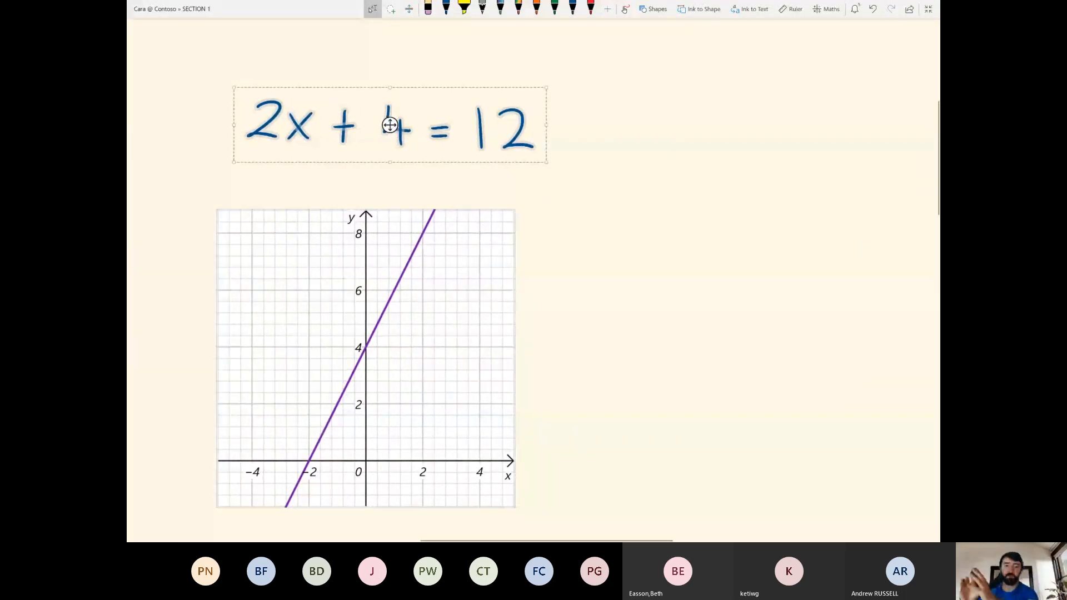
{"action": "left_click", "coordinate": [712, 266]}
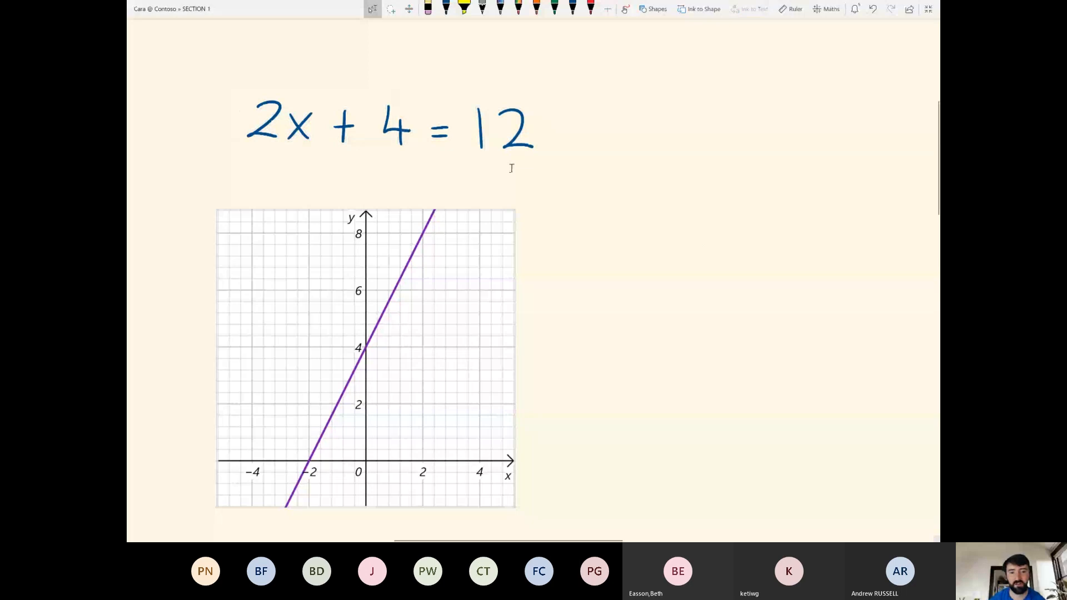
{"action": "left_click_drag", "start_coordinate": [225, 89], "coordinate": [557, 172]}
Solve 2x + 4 = 12 for x and drag the linear-equation solving steps onto the page.
{"action": "left_click", "coordinate": [827, 9]}
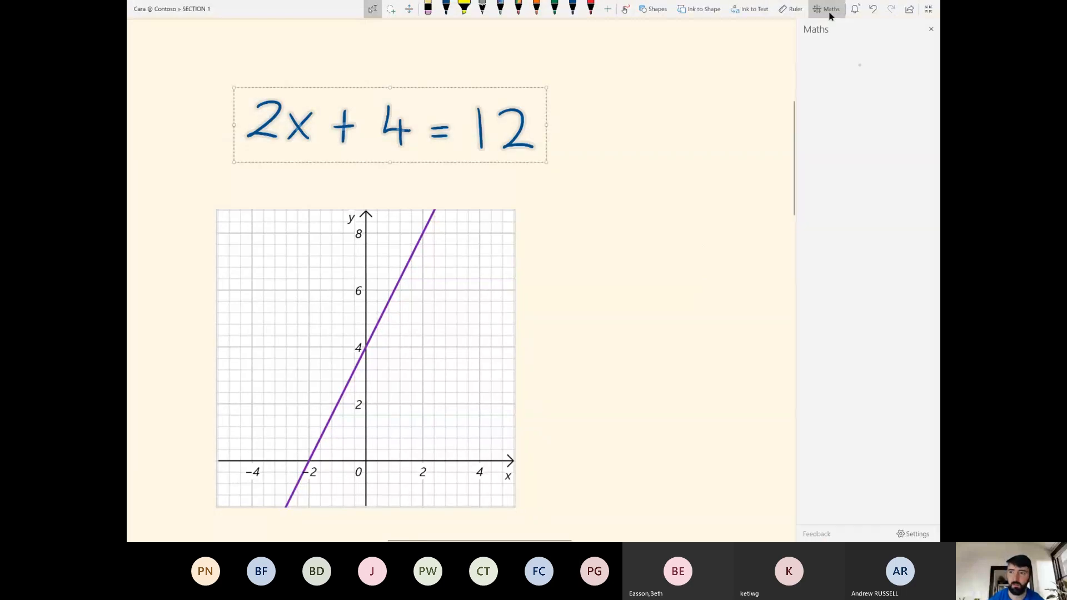
{"action": "left_click", "coordinate": [852, 105]}
{"action": "left_click", "coordinate": [819, 90]}
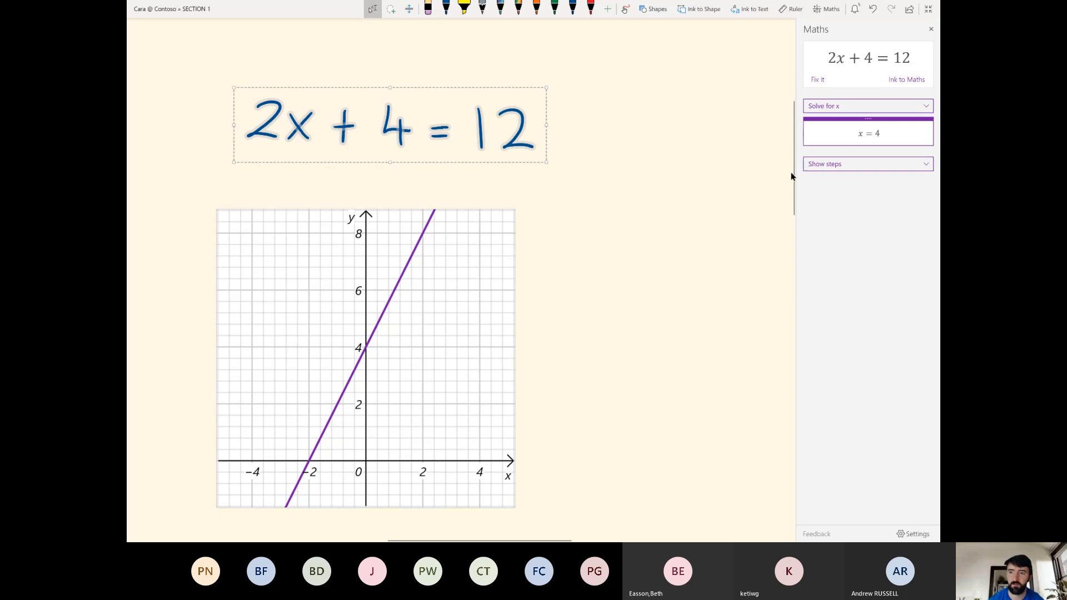
{"action": "left_click", "coordinate": [837, 162]}
{"action": "left_click", "coordinate": [860, 171]}
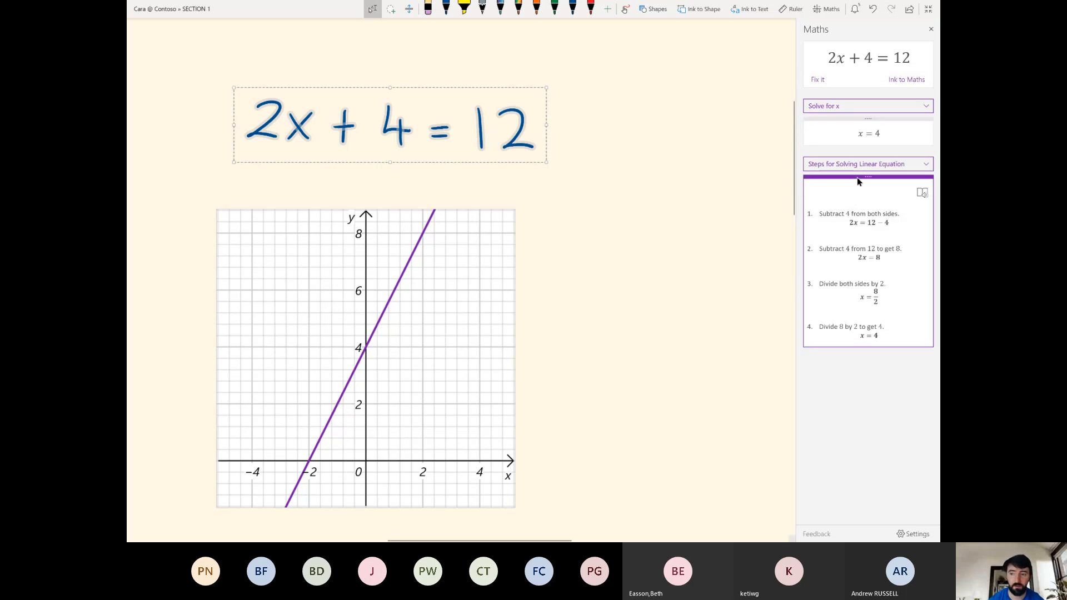
{"action": "left_click_drag", "start_coordinate": [857, 180], "coordinate": [574, 98]}
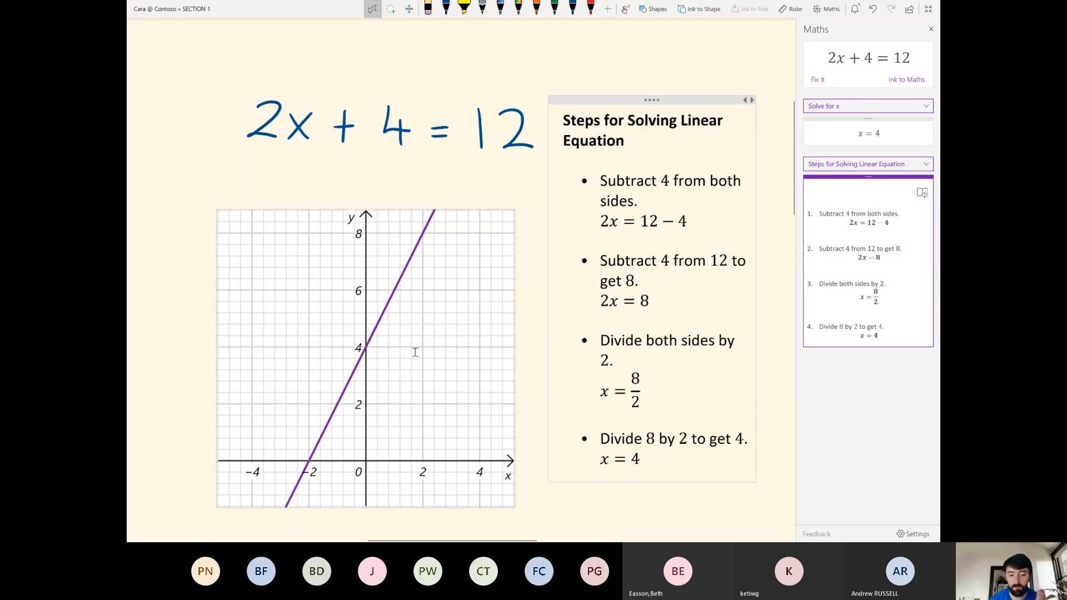
{"action": "left_click_drag", "start_coordinate": [506, 340], "coordinate": [403, 205]}
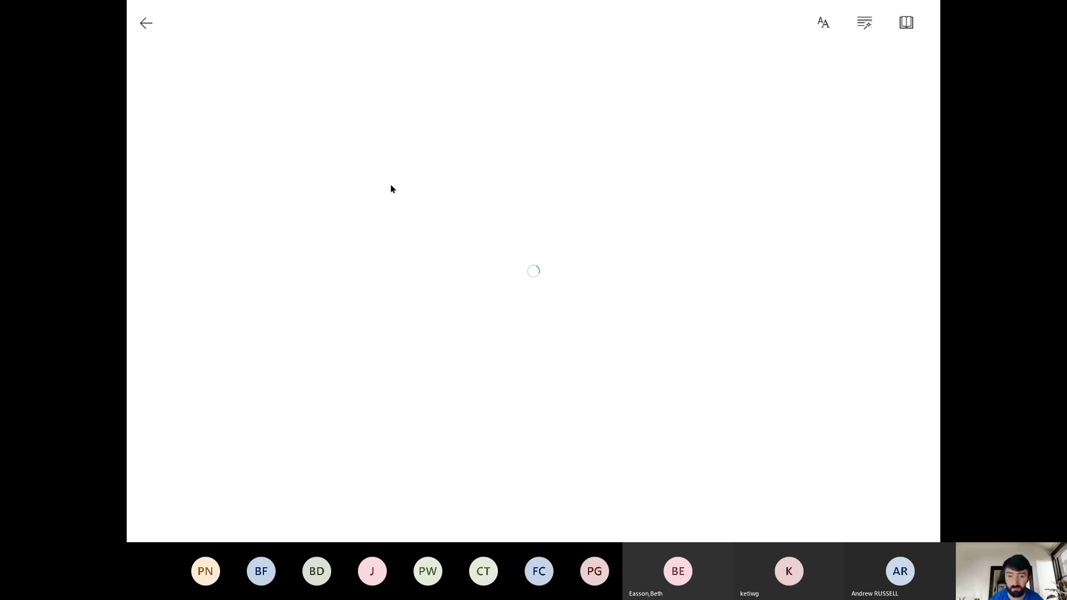
{"action": "left_click", "coordinate": [148, 24]}
{"action": "left_click", "coordinate": [923, 207]}
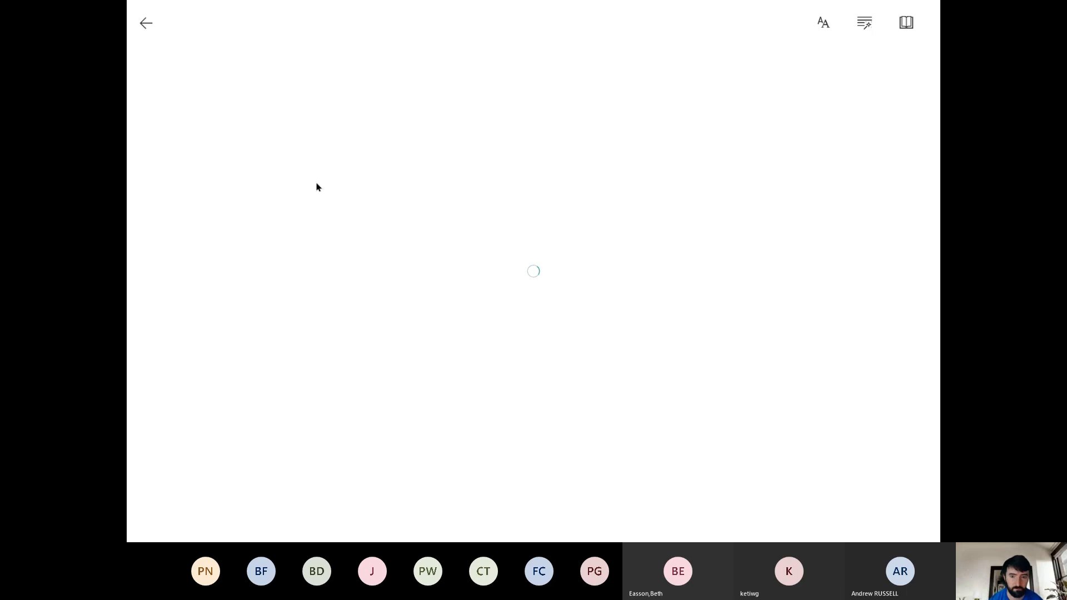
Leave Immersive Reader, close the Maths pane and exit full-screen view.
{"action": "left_click", "coordinate": [146, 24]}
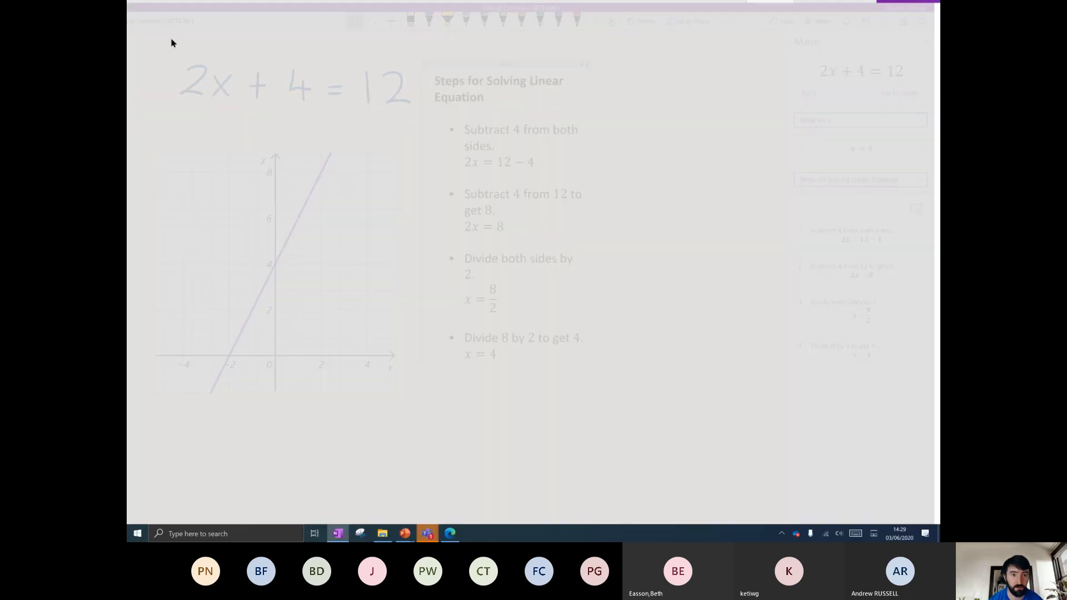
{"action": "left_click_drag", "start_coordinate": [400, 409], "coordinate": [408, 110]}
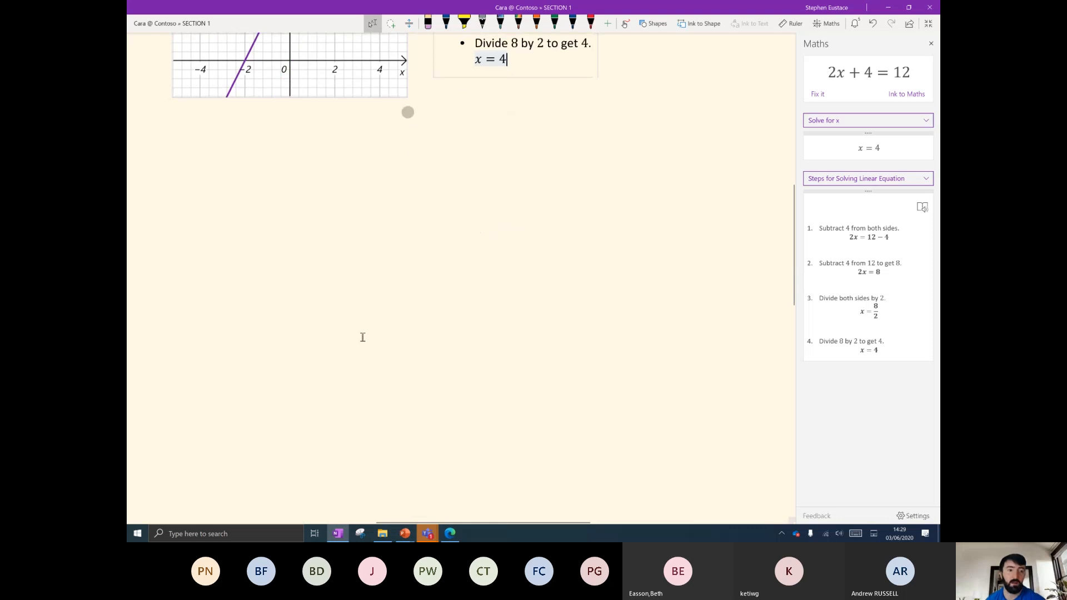
{"action": "left_click", "coordinate": [174, 140]}
{"action": "scroll", "coordinate": [773, 223], "scroll_direction": "up", "scroll_amount": 5}
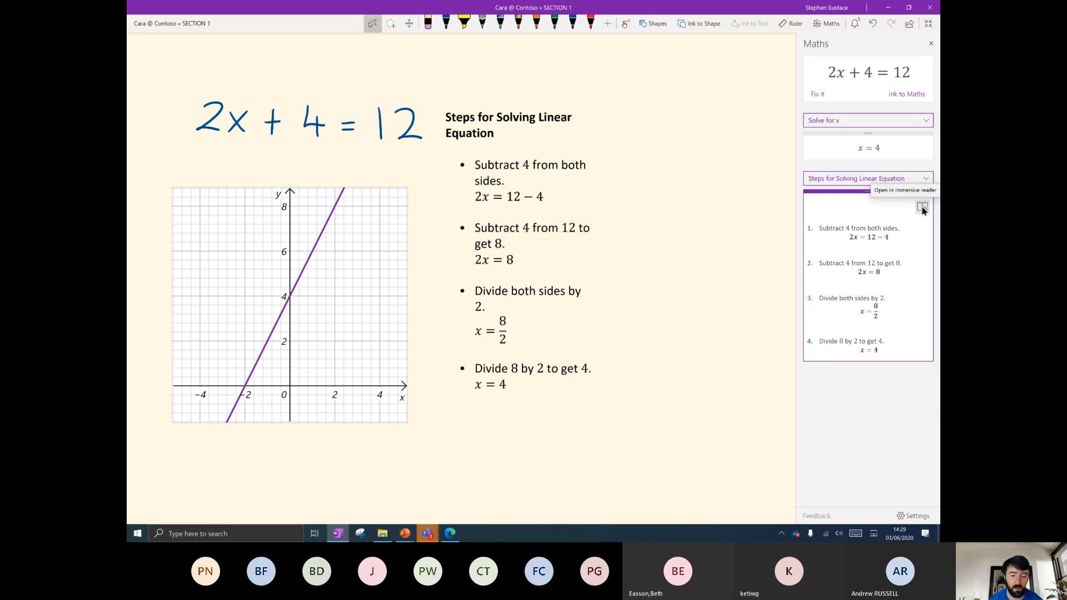
{"action": "left_click", "coordinate": [931, 44]}
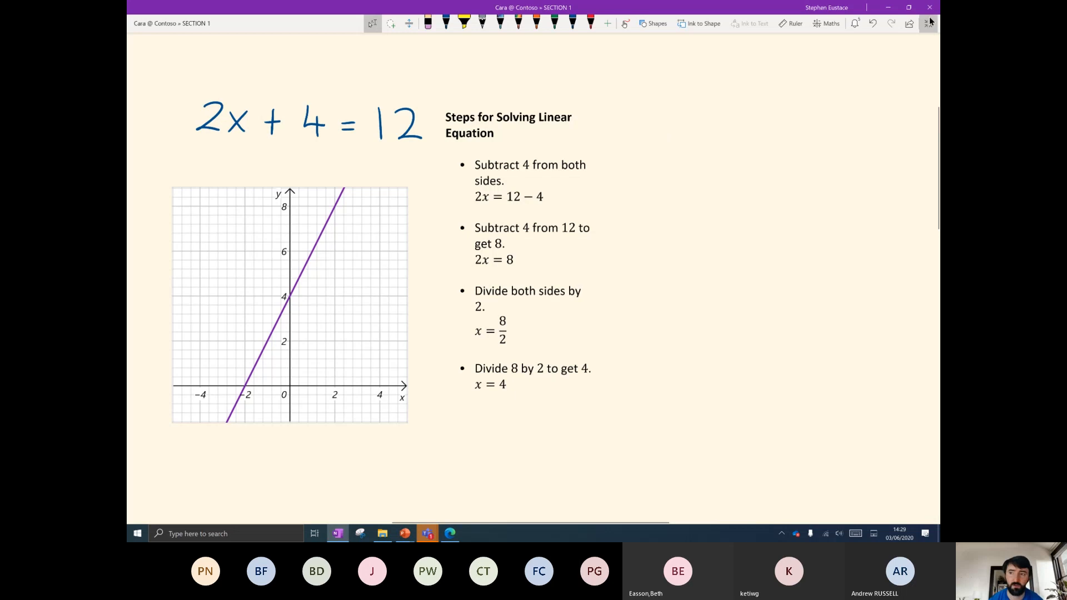
{"action": "left_click", "coordinate": [930, 23]}
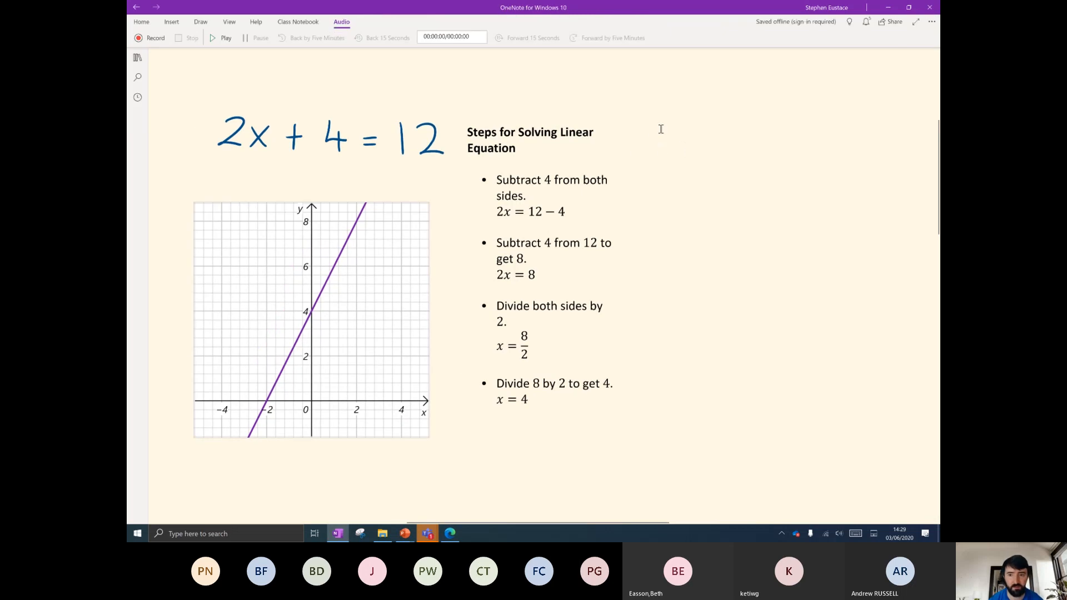
Insert a 4-column, 6-row table beside the solution steps.
{"action": "left_click", "coordinate": [172, 24]}
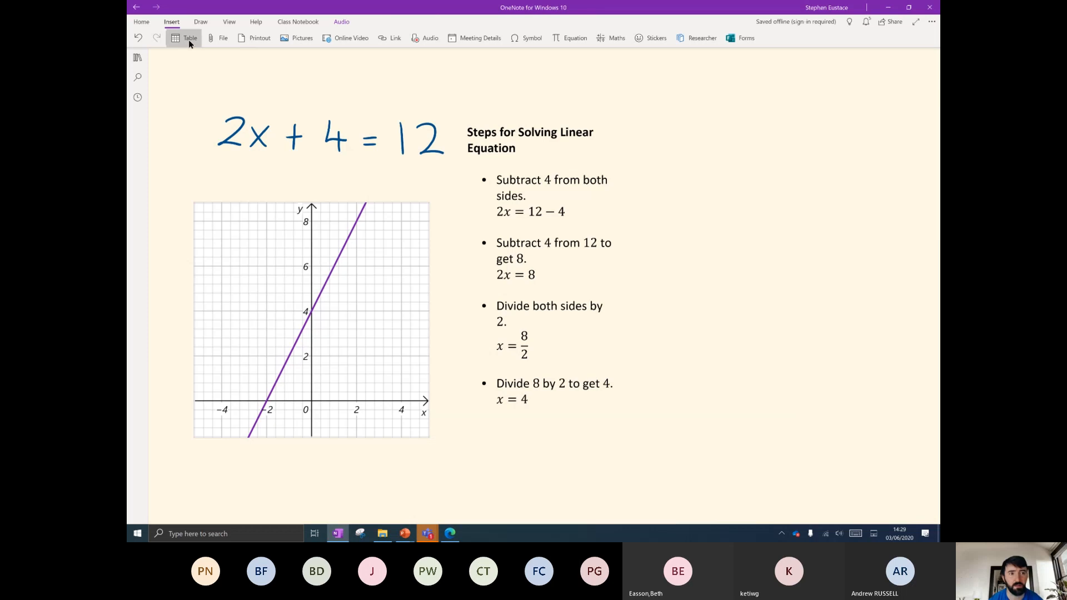
{"action": "left_click", "coordinate": [188, 40]}
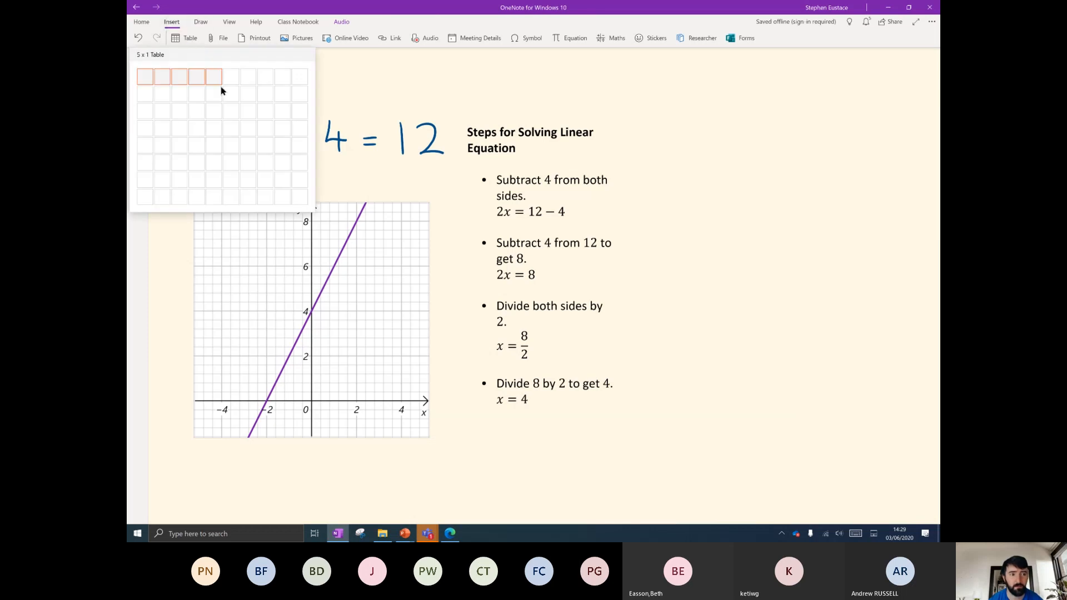
{"action": "left_click", "coordinate": [194, 161]}
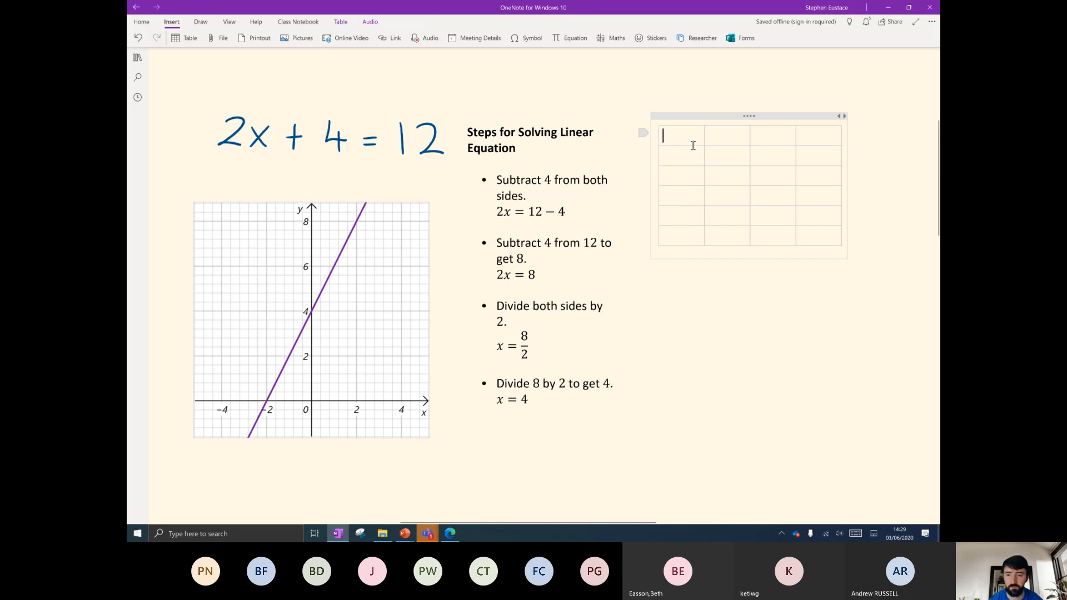
{"action": "scroll", "coordinate": [369, 288], "scroll_direction": "down", "scroll_amount": 4}
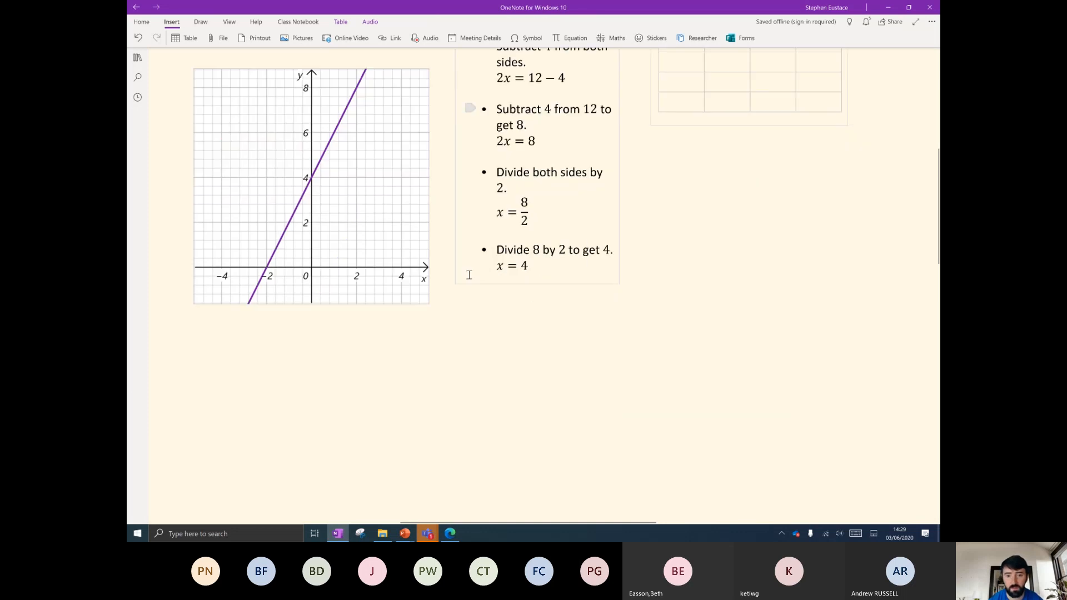
Add a two-column table below the graph and type 'Q1. Insert a picture of a cat here'.
{"action": "left_click", "coordinate": [205, 326]}
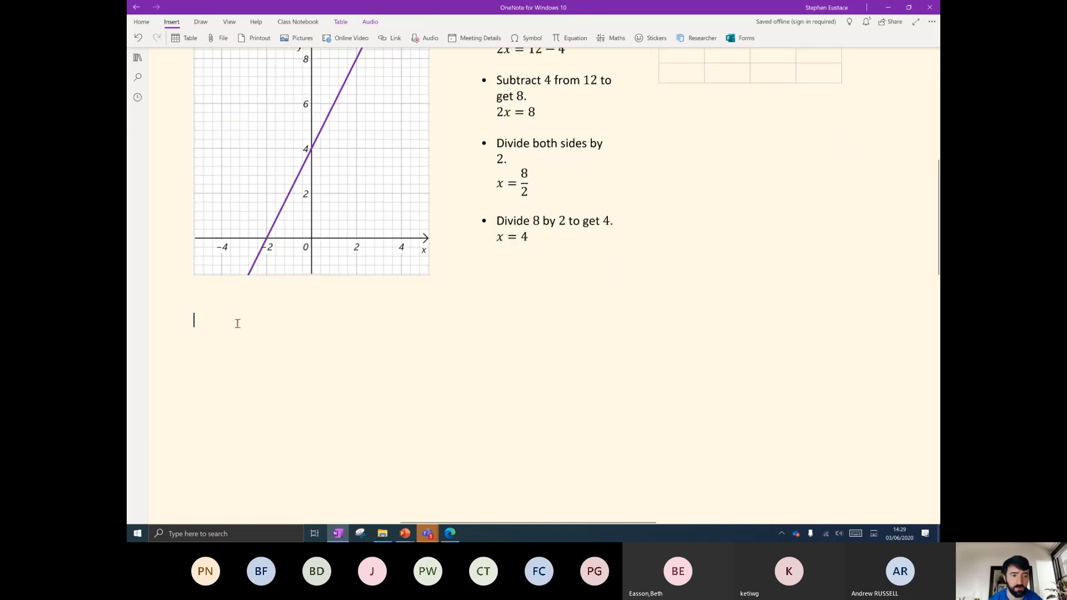
{"action": "left_click", "coordinate": [178, 38]}
{"action": "left_click", "coordinate": [162, 80]}
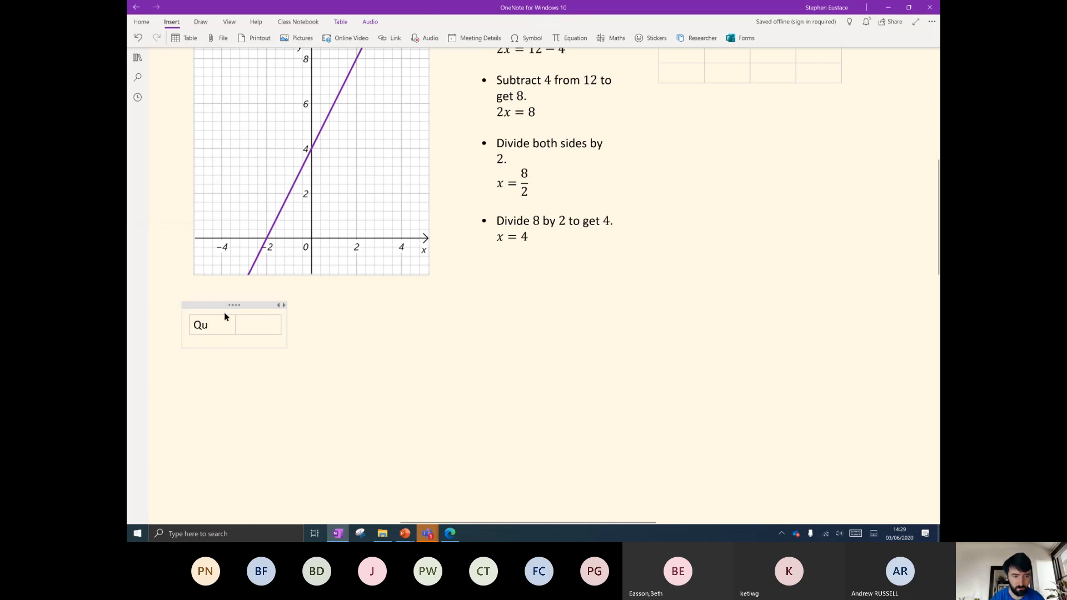
{"action": "key", "text": "BackSpace"}
{"action": "key", "text": "BackSpace"}
{"action": "type", "text": "1"}
{"action": "key", "text": "BackSpace"}
{"action": "key", "text": "BackSpace"}
{"action": "type", "text": "Q1."}
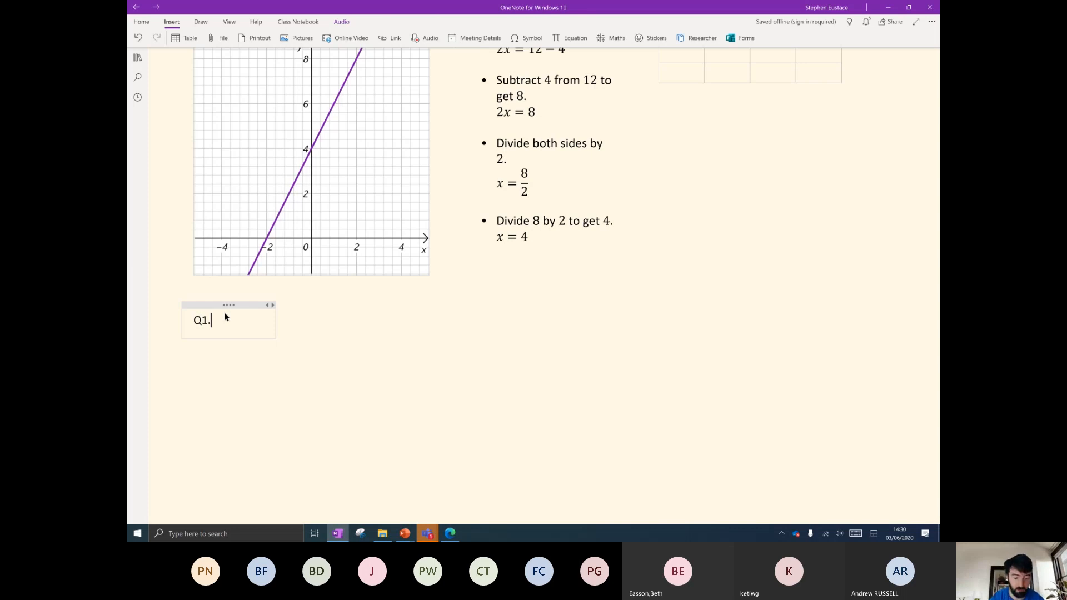
{"action": "type", "text": "Inser"}
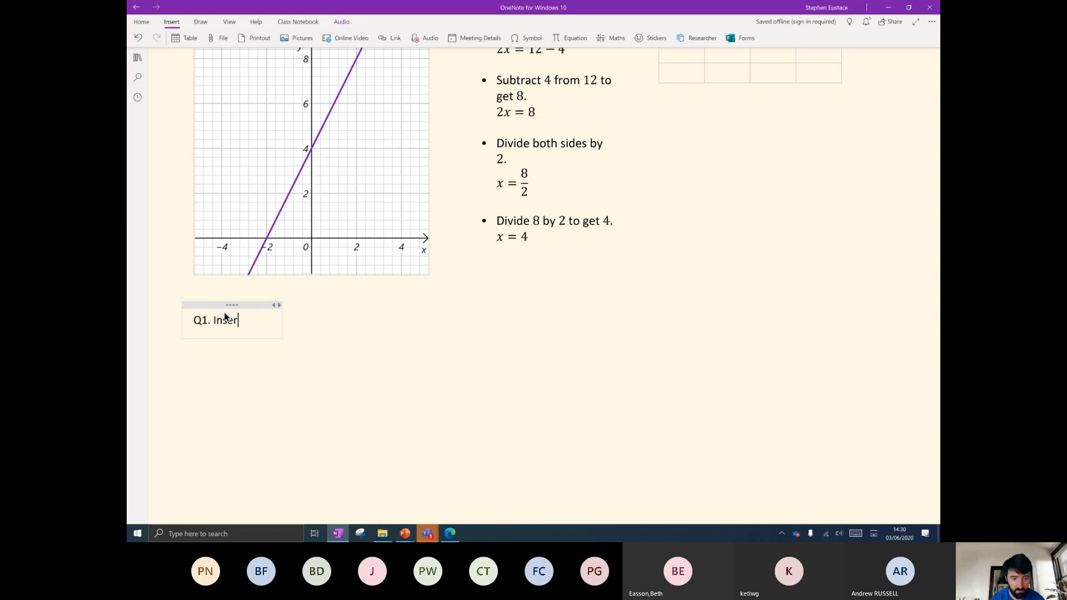
{"action": "type", "text": "t a picture o"}
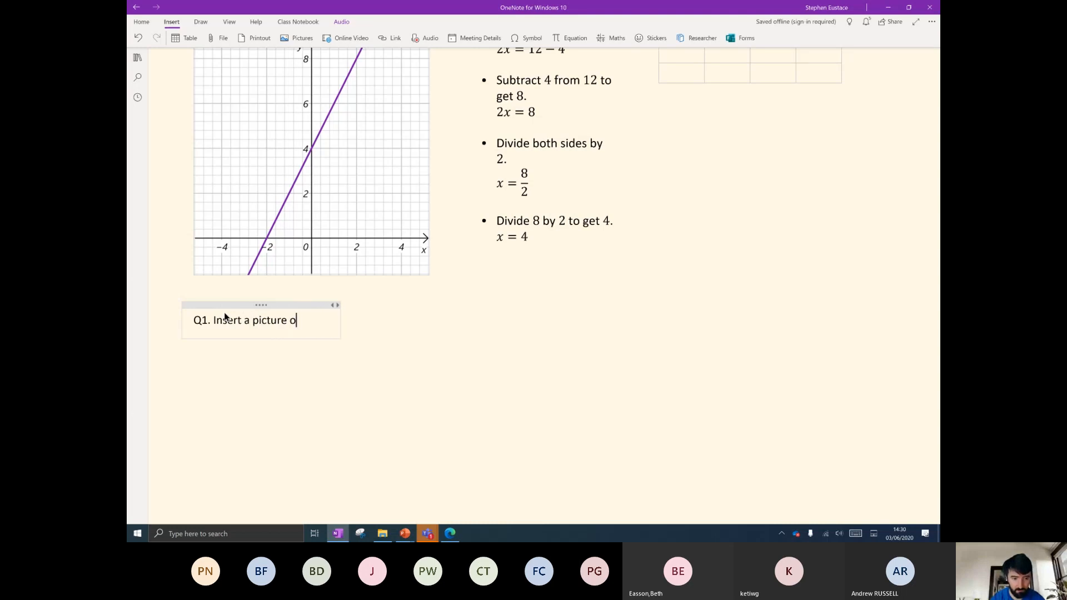
{"action": "type", "text": "f a cat here"}
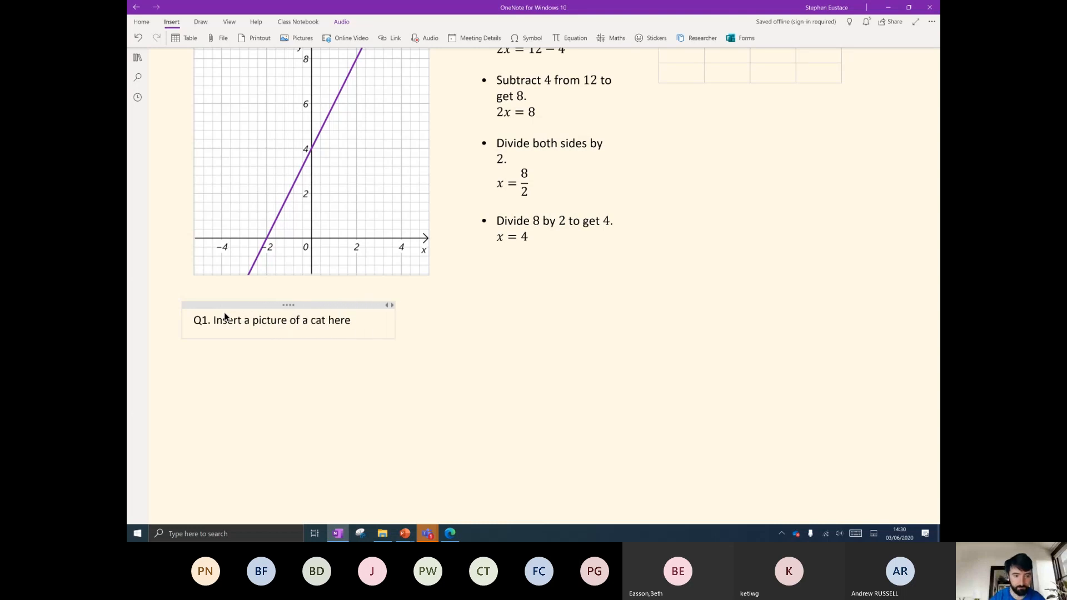
{"action": "left_click", "coordinate": [439, 306]}
Cut the 'Q1. Insert a picture of a cat here' text.
{"action": "left_click", "coordinate": [355, 312]}
{"action": "scroll", "coordinate": [353, 283], "scroll_direction": "down", "scroll_amount": 3}
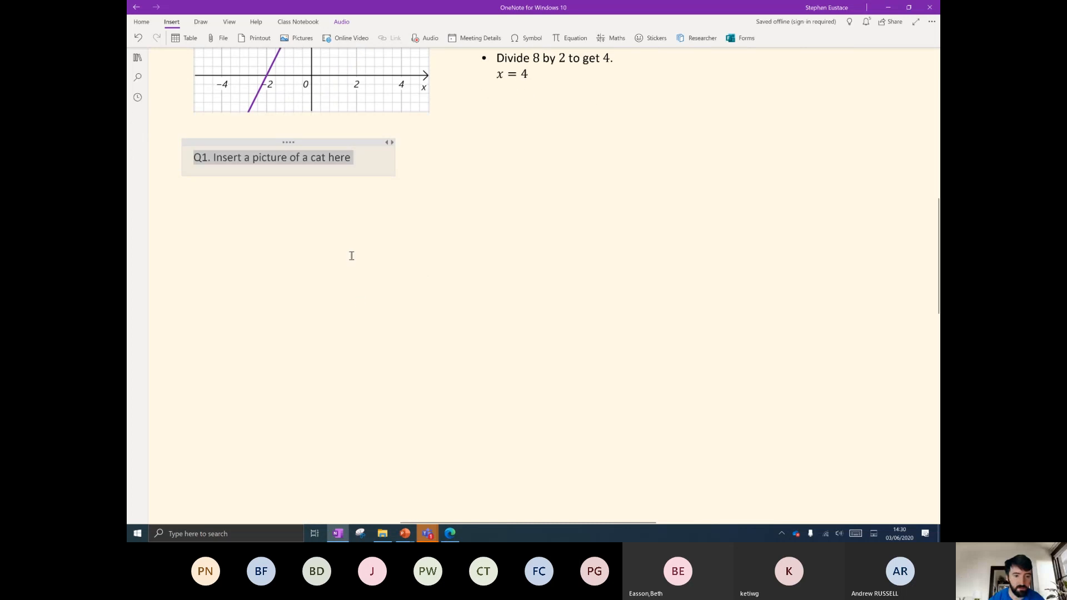
{"action": "left_click_drag", "start_coordinate": [355, 158], "coordinate": [193, 157]}
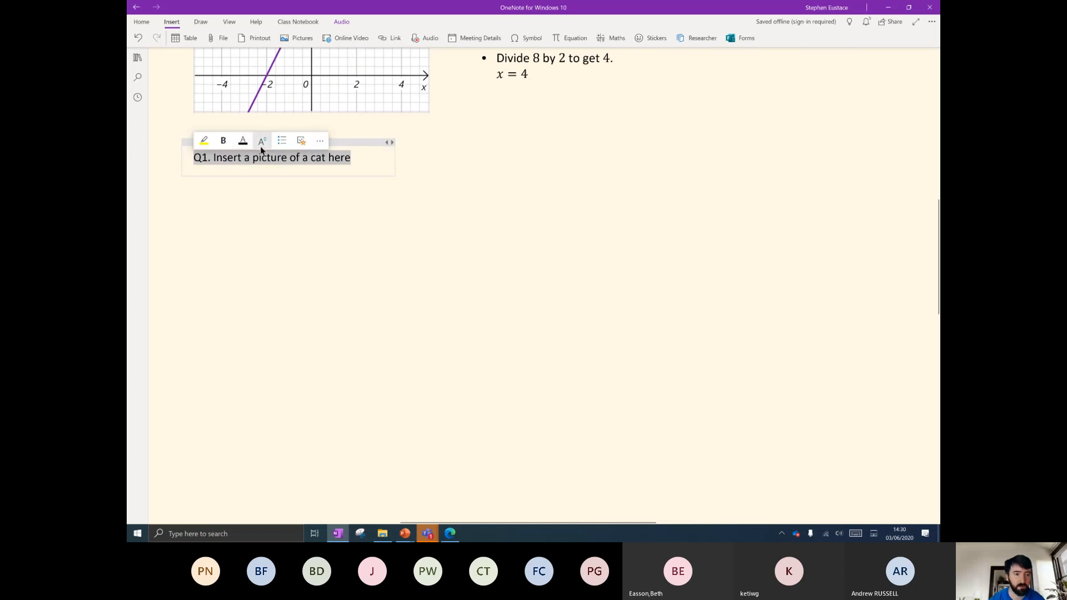
{"action": "key", "text": "ctrl+x"}
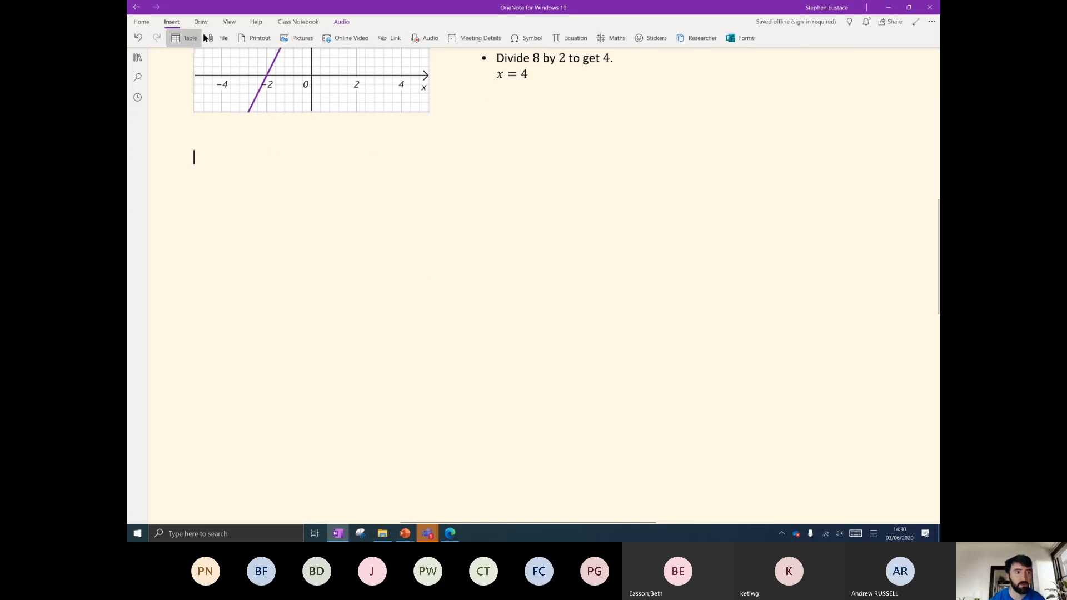
Insert a new two-column table below the graph and paste the Q1 text into its first cell.
{"action": "left_click", "coordinate": [183, 38]}
{"action": "left_click", "coordinate": [149, 81]}
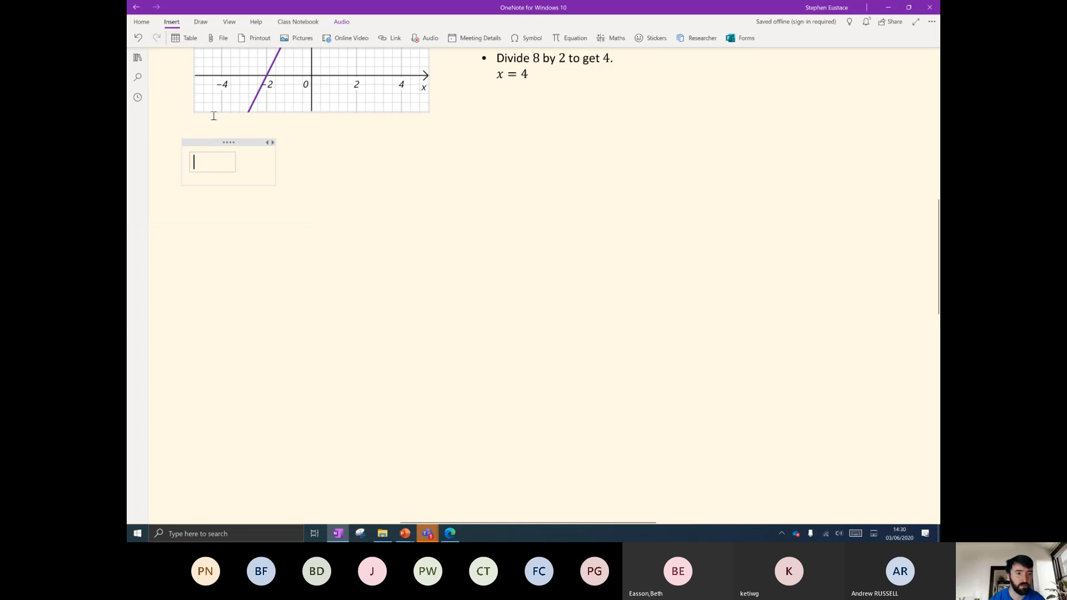
{"action": "left_click", "coordinate": [189, 37]}
{"action": "left_click", "coordinate": [164, 76]}
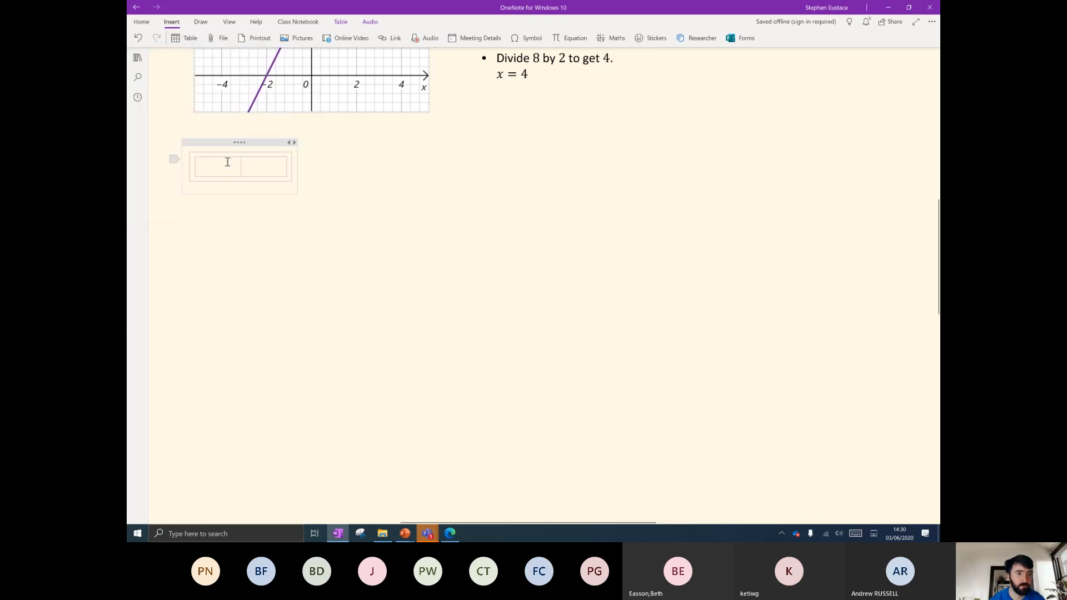
{"action": "left_click", "coordinate": [194, 233]}
{"action": "left_click", "coordinate": [205, 167]}
{"action": "key", "text": "ctrl+v"}
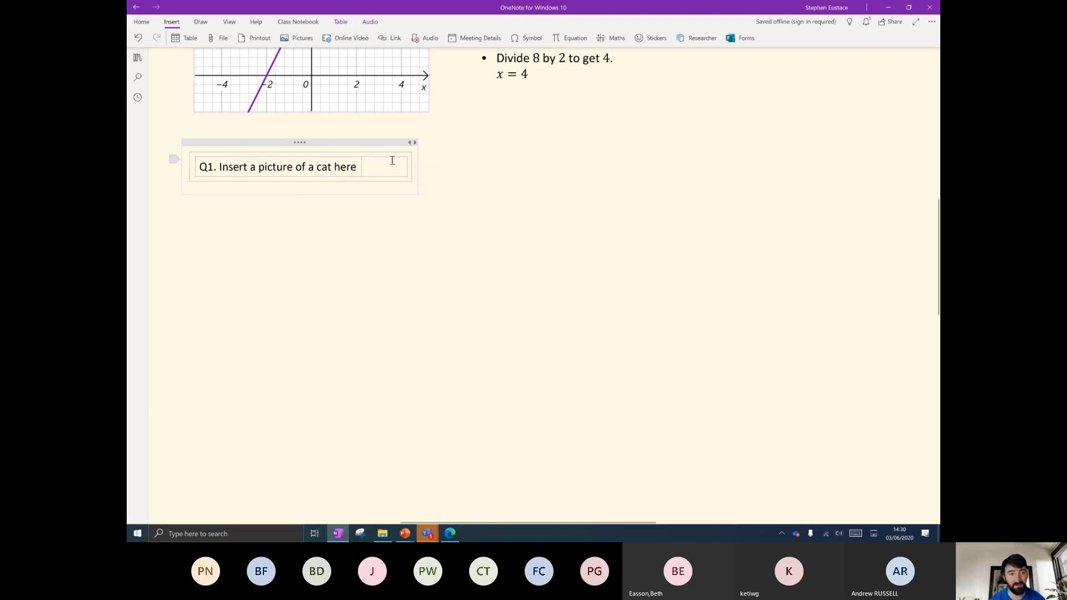
{"action": "left_click", "coordinate": [386, 254]}
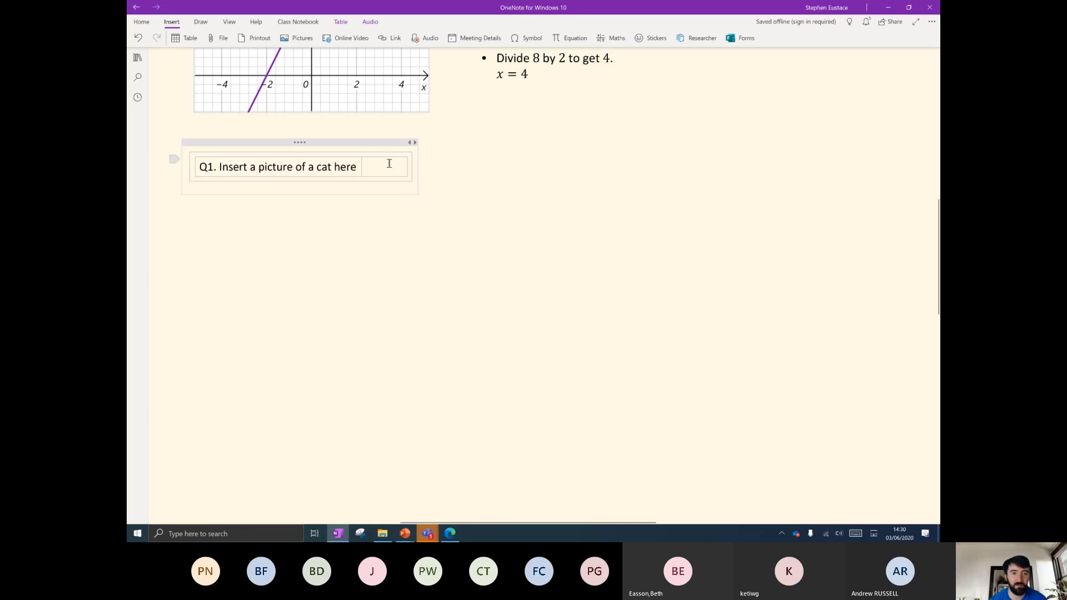
{"action": "left_click", "coordinate": [503, 155]}
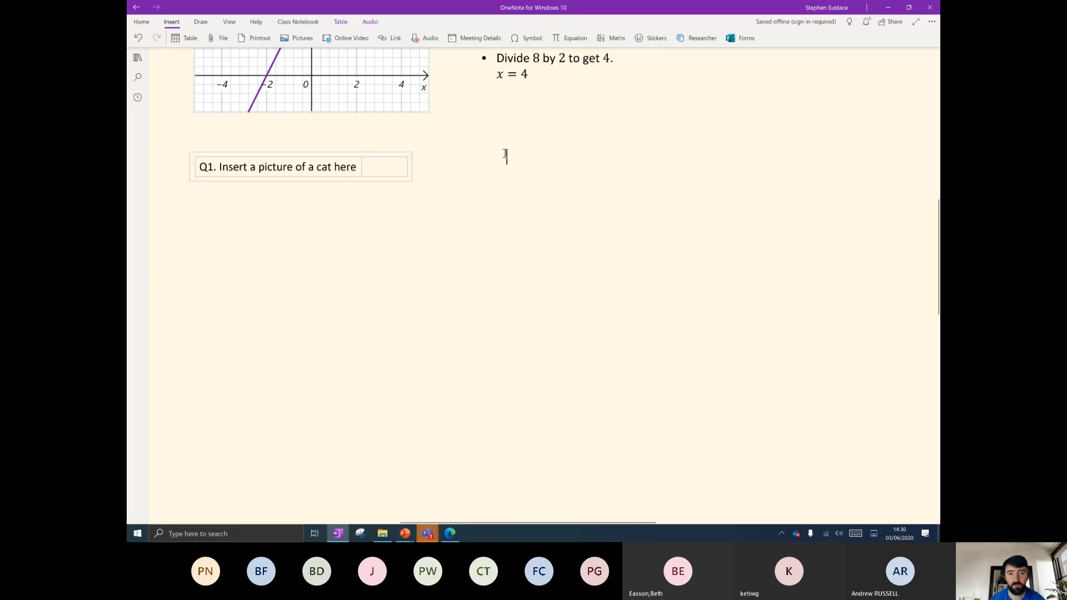
Search Online Pictures for 'cats' and insert the first photo.
{"action": "left_click", "coordinate": [305, 37]}
{"action": "left_click", "coordinate": [313, 90]}
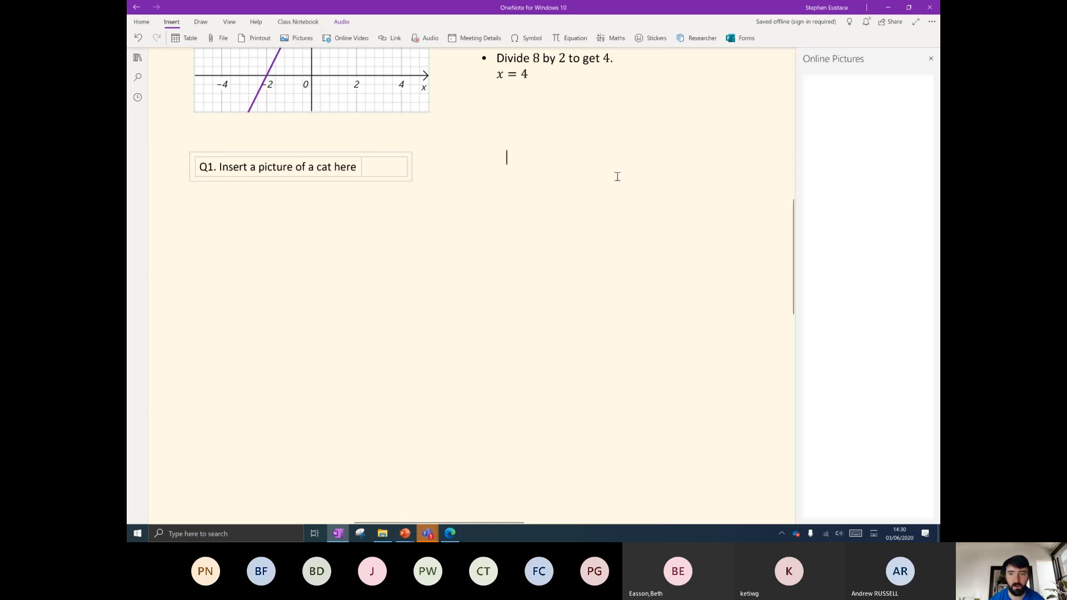
{"action": "type", "text": "cats"}
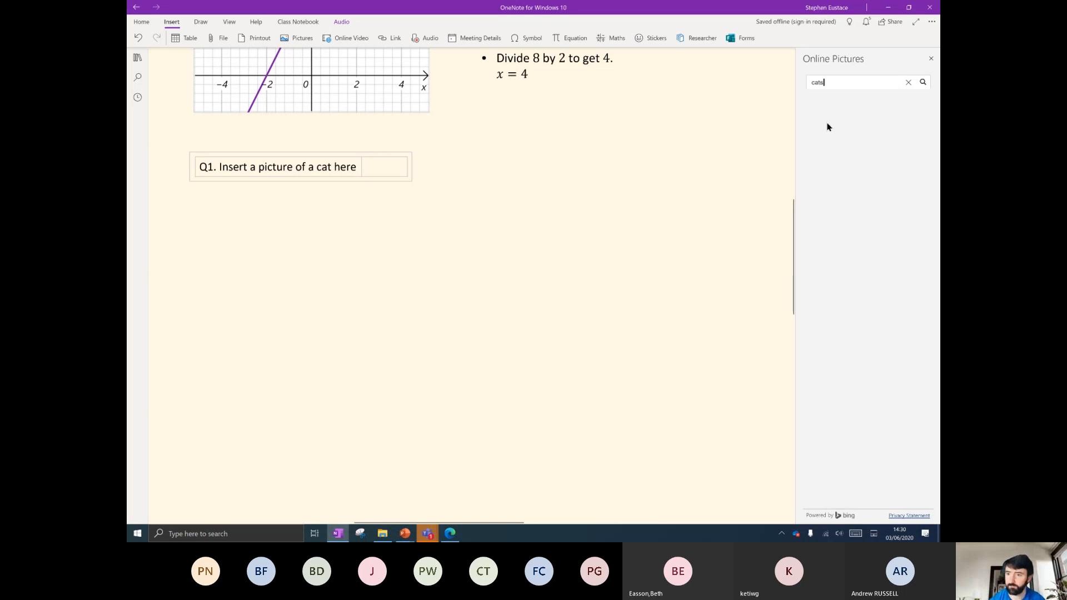
{"action": "key", "text": "Return"}
{"action": "left_click", "coordinate": [834, 136]}
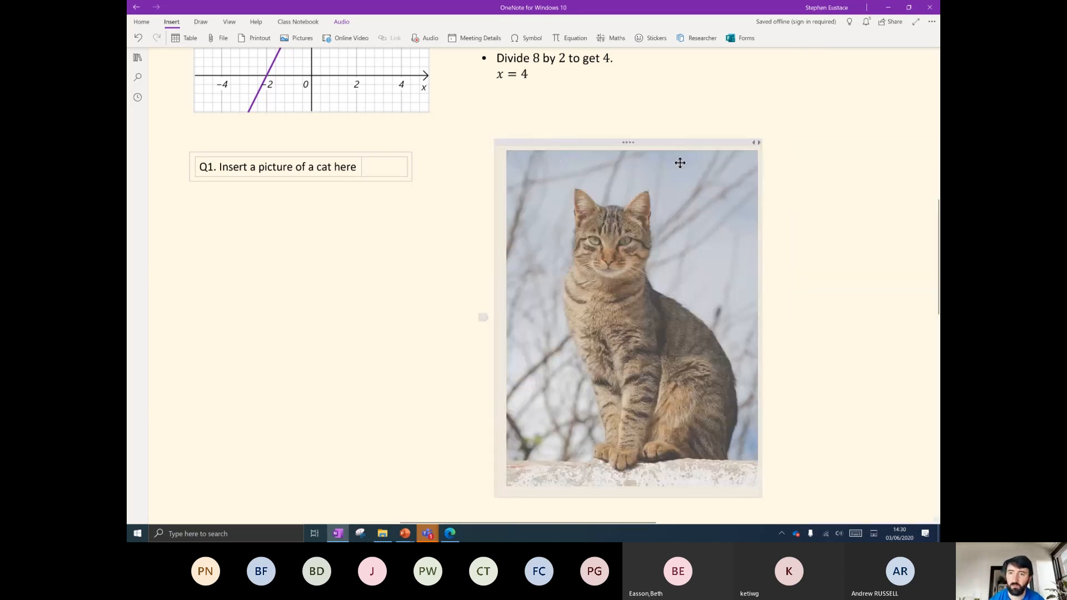
Move the cat picture below the OneNote Ninja collection.
{"action": "left_click_drag", "start_coordinate": [657, 142], "coordinate": [843, 190]}
{"action": "scroll", "coordinate": [355, 327], "scroll_direction": "down", "scroll_amount": 3}
{"action": "left_click_drag", "start_coordinate": [664, 228], "coordinate": [832, 80]}
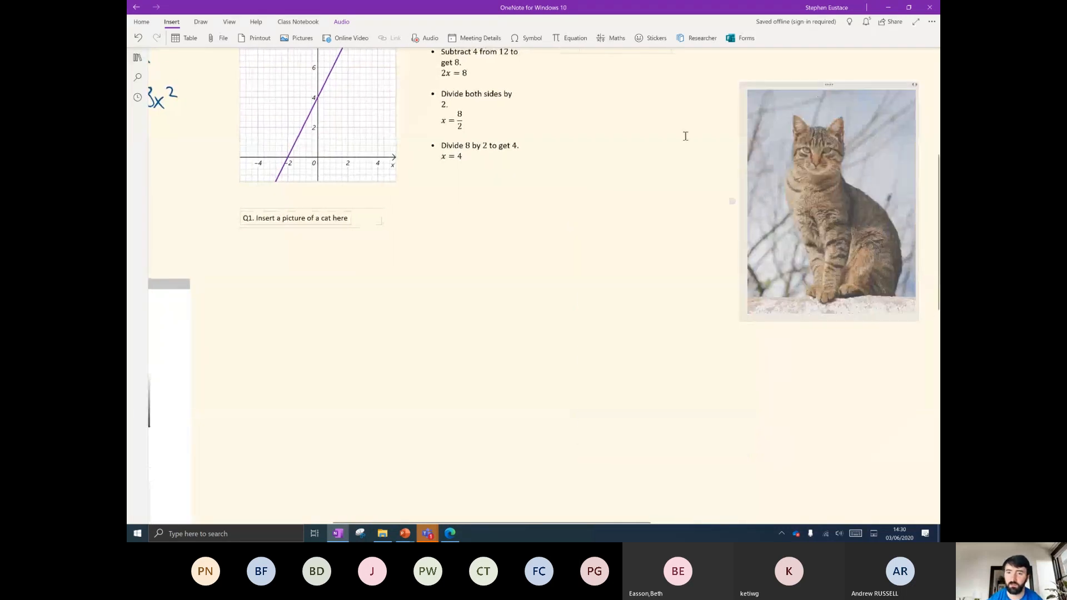
{"action": "scroll", "coordinate": [608, 185], "scroll_direction": "down", "scroll_amount": 5}
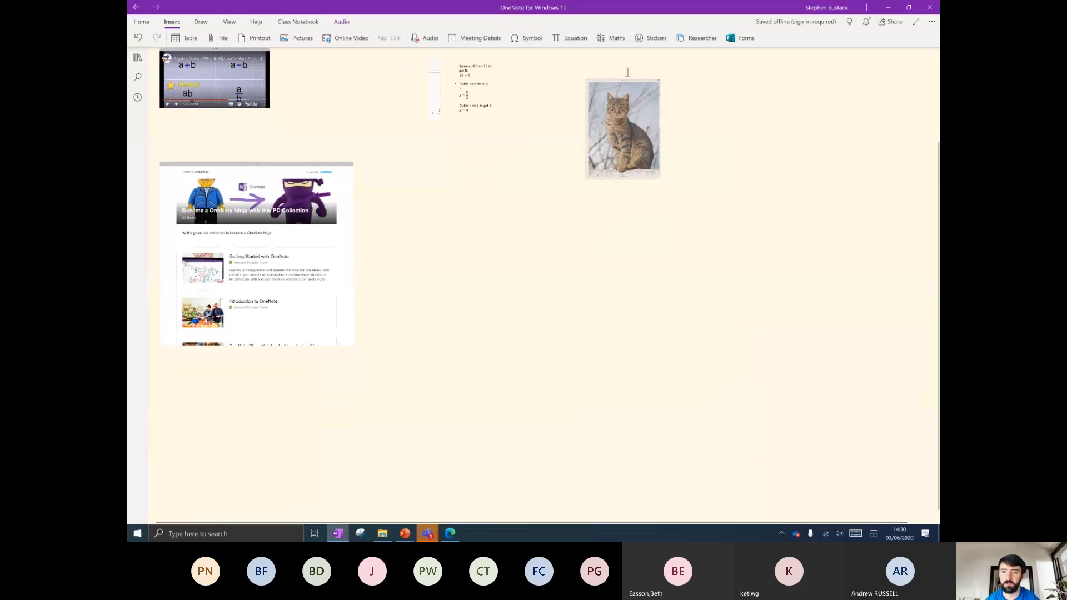
{"action": "left_click_drag", "start_coordinate": [626, 81], "coordinate": [245, 398]}
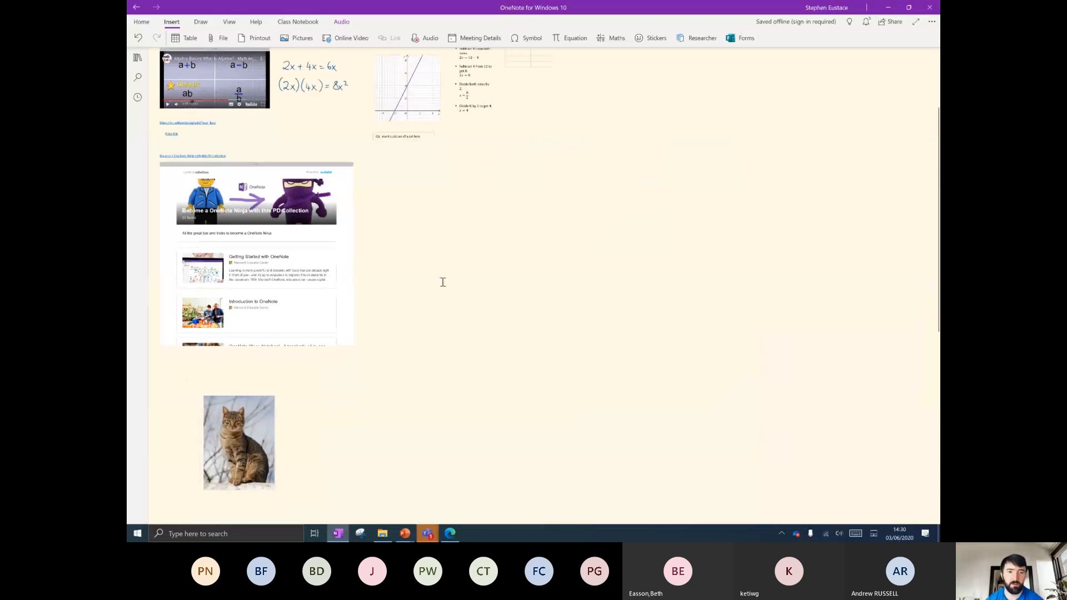
{"action": "scroll", "coordinate": [422, 333], "scroll_direction": "up", "scroll_amount": 5}
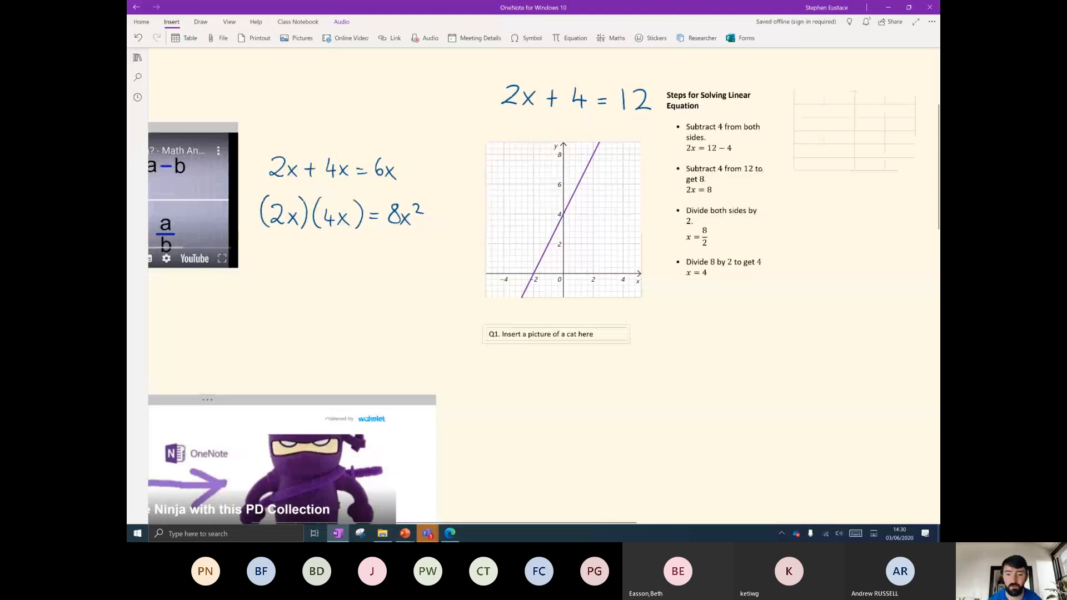
{"action": "scroll", "coordinate": [489, 393], "scroll_direction": "down", "scroll_amount": 7}
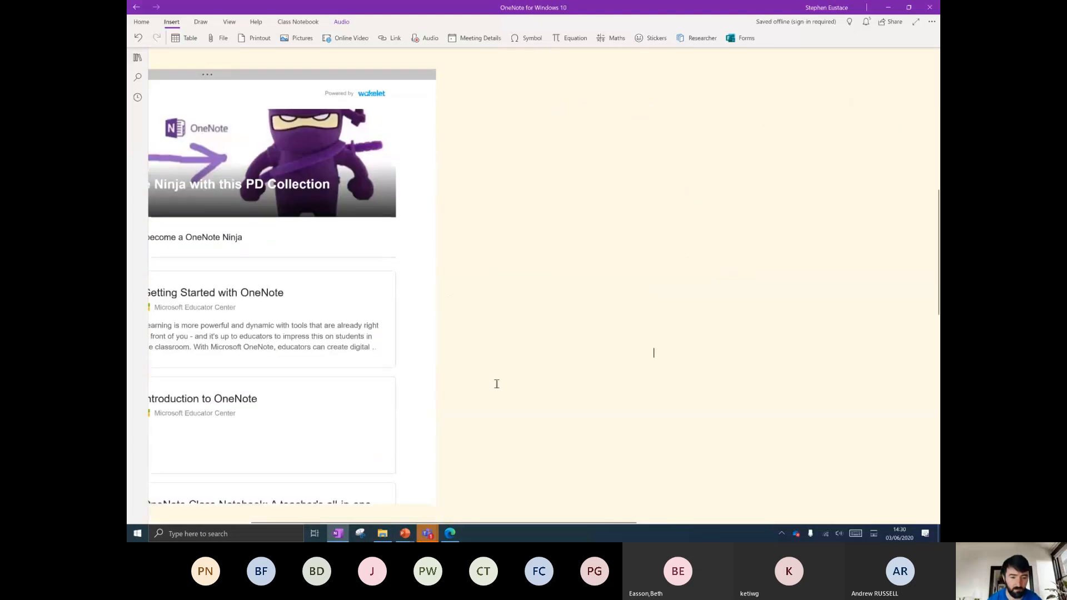
{"action": "scroll", "coordinate": [514, 361], "scroll_direction": "up", "scroll_amount": 6}
{"action": "scroll", "coordinate": [515, 360], "scroll_direction": "up", "scroll_amount": 5}
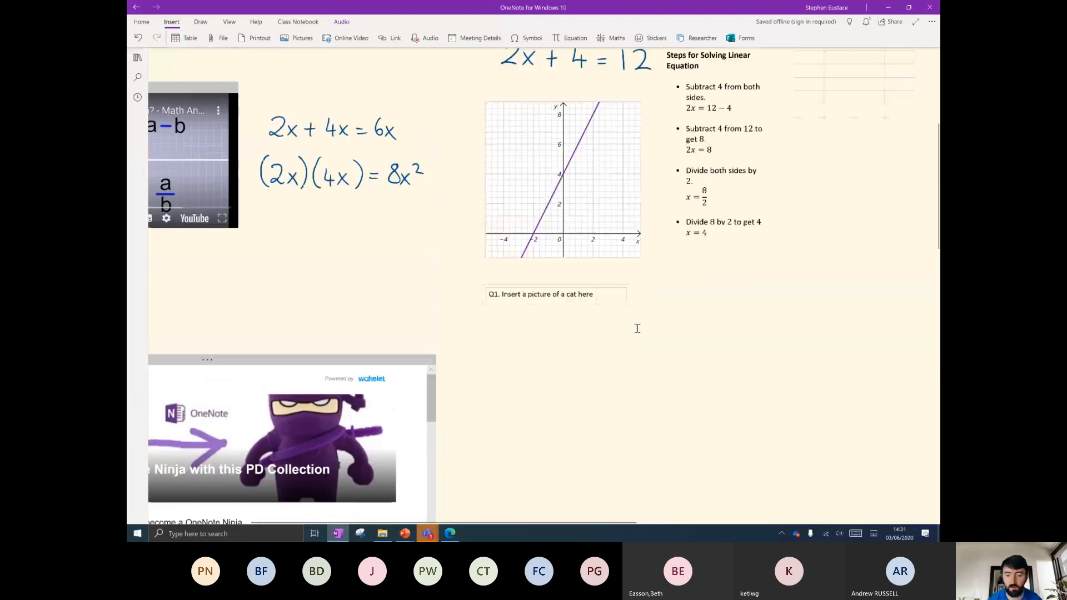
{"action": "scroll", "coordinate": [607, 398], "scroll_direction": "down", "scroll_amount": 3}
{"action": "left_click", "coordinate": [611, 336]}
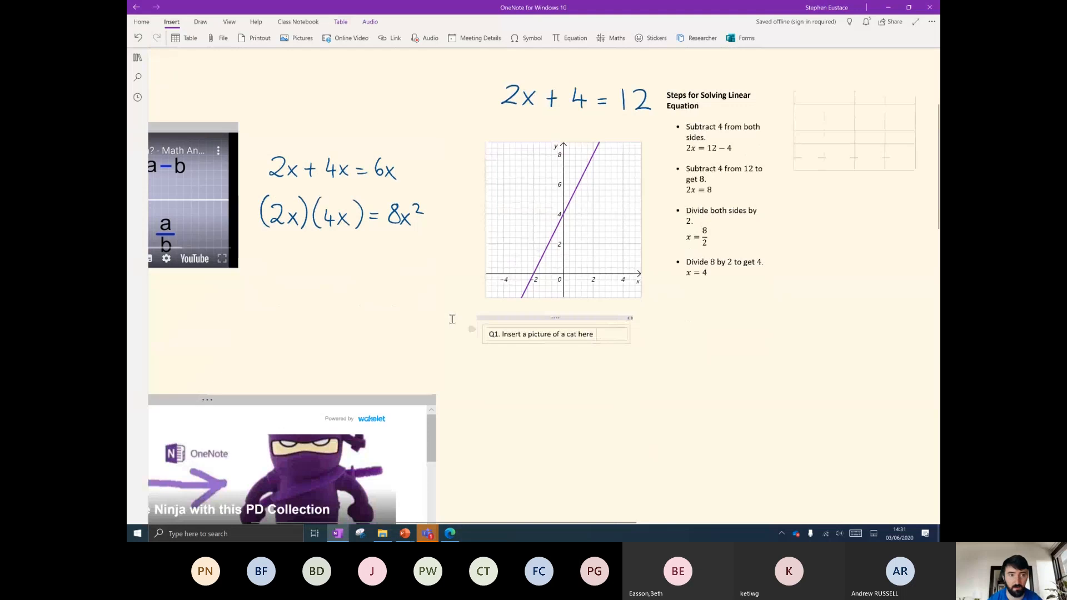
Insert a grey cat photo from an online 'cats' picture search into the Q1 cell.
{"action": "left_click", "coordinate": [299, 38]}
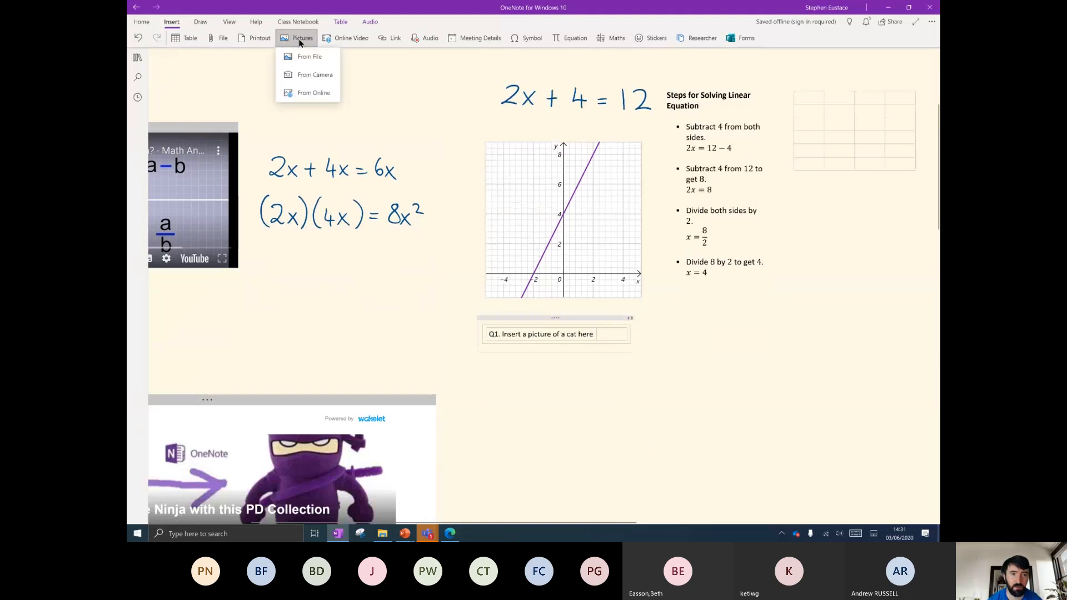
{"action": "left_click", "coordinate": [312, 91]}
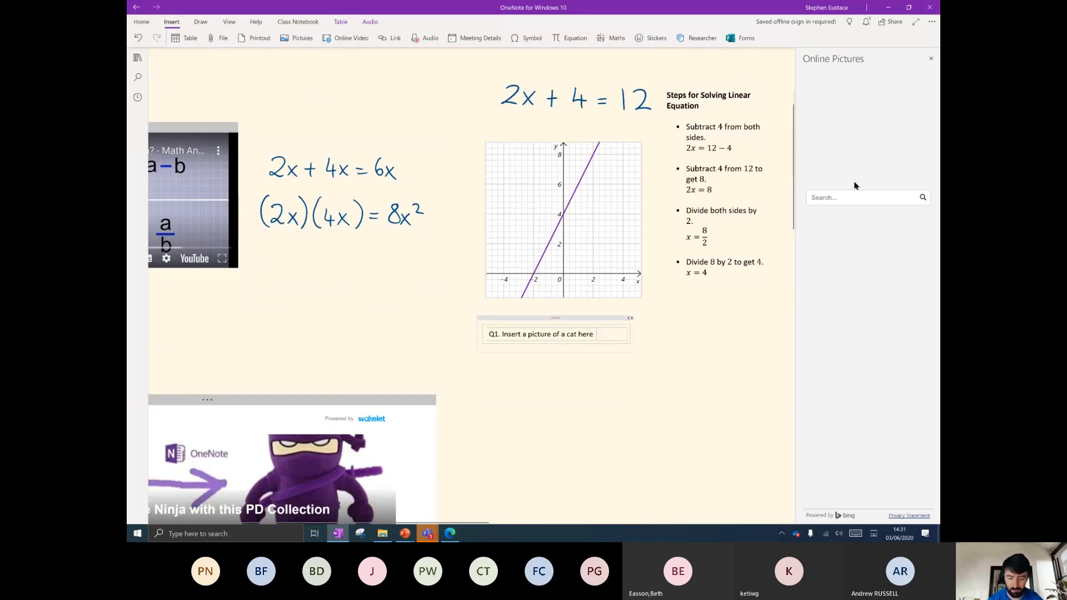
{"action": "key", "text": "Return"}
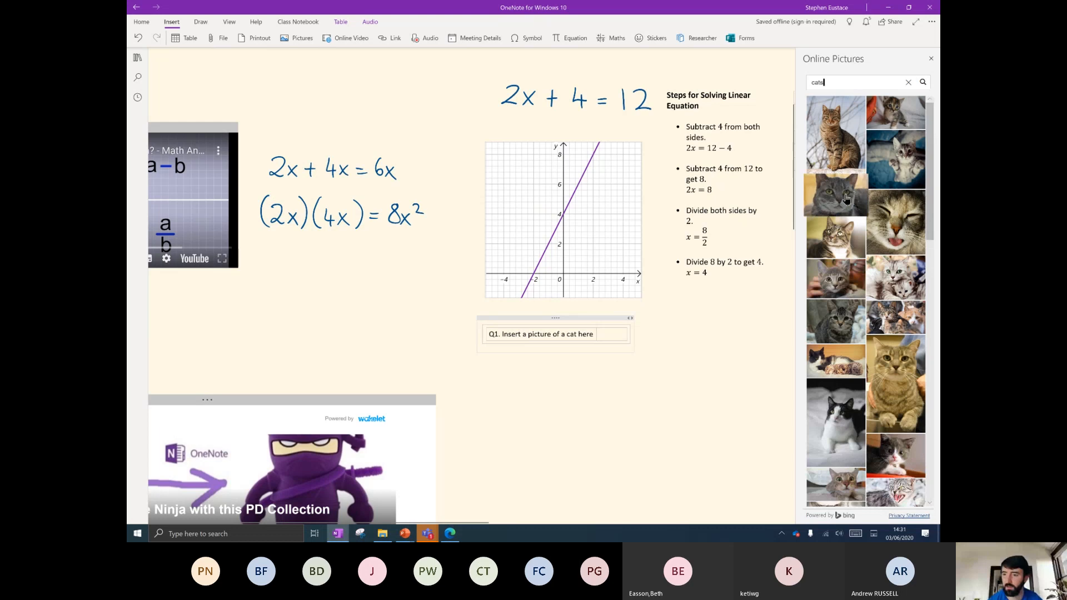
{"action": "left_click", "coordinate": [838, 203]}
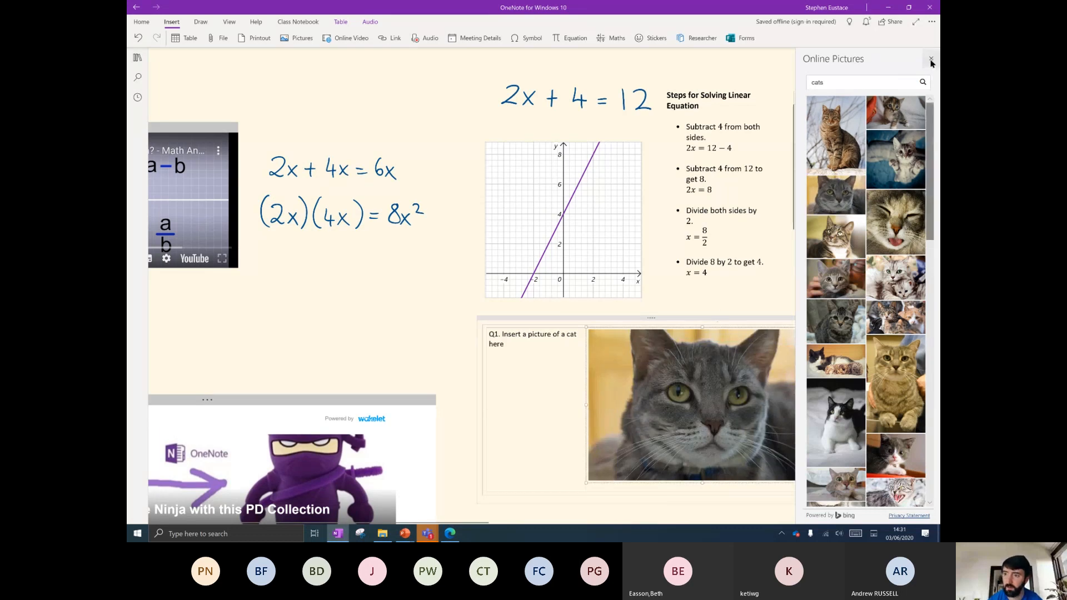
Place the caret on the blank page below the question table.
{"action": "scroll", "coordinate": [719, 273], "scroll_direction": "down", "scroll_amount": 6}
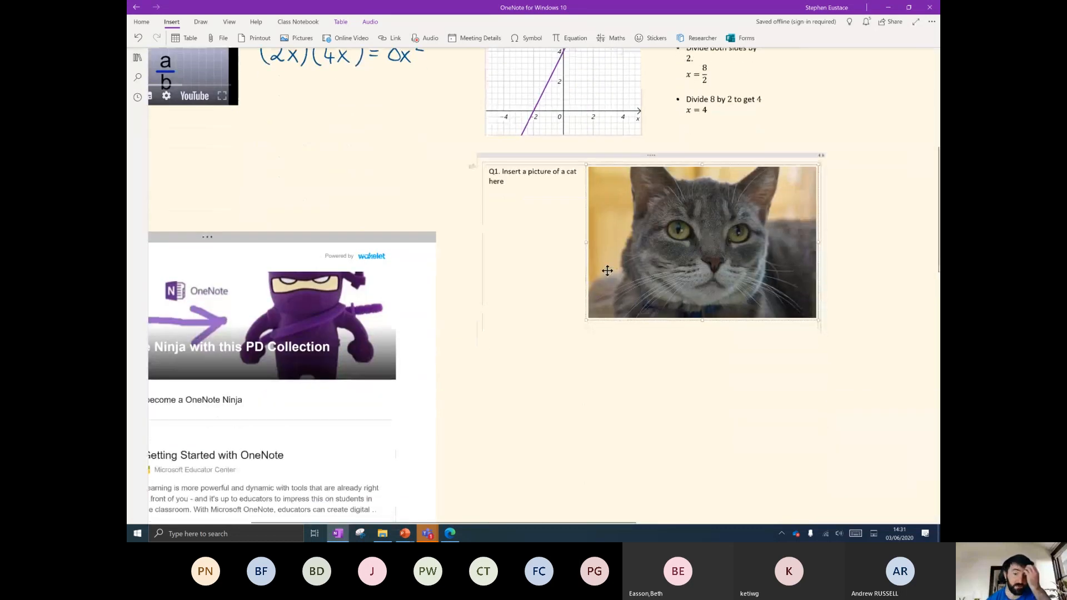
{"action": "left_click", "coordinate": [564, 411]}
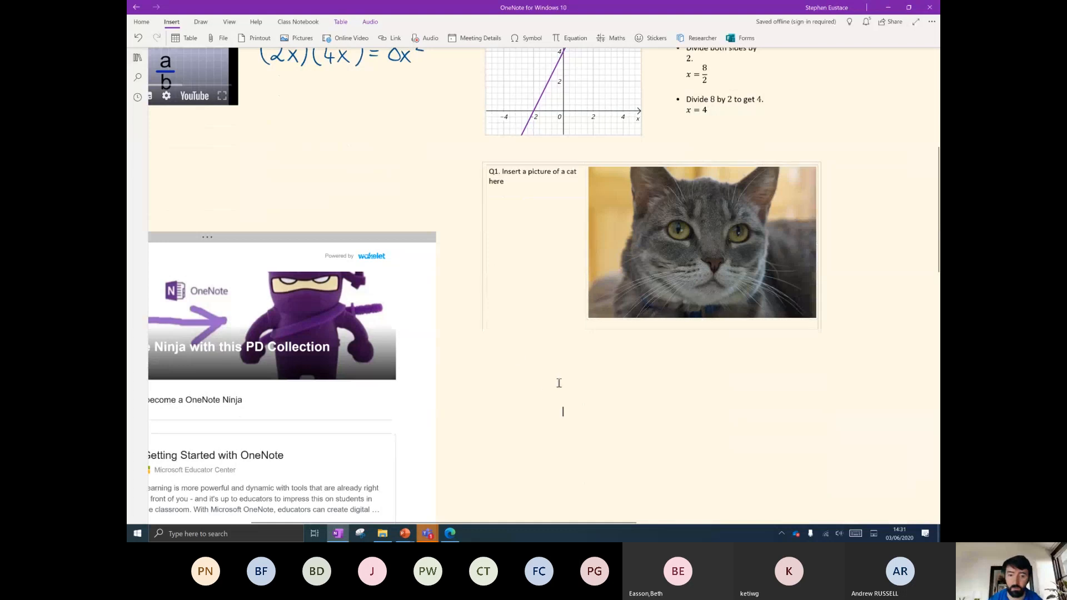
{"action": "scroll", "coordinate": [573, 230], "scroll_direction": "down", "scroll_amount": 3}
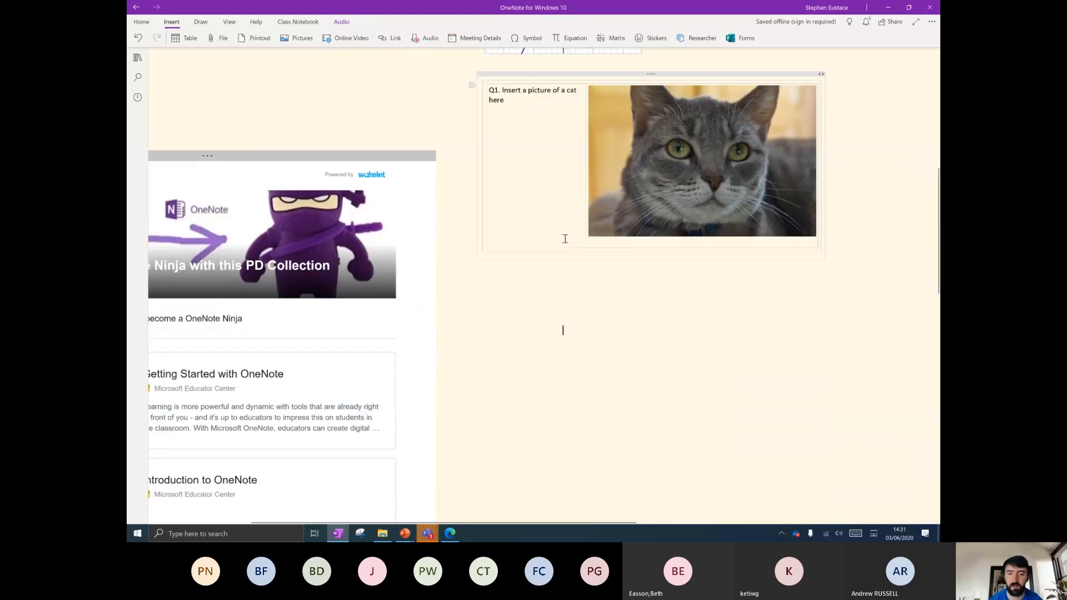
{"action": "scroll", "coordinate": [530, 253], "scroll_direction": "down", "scroll_amount": 3}
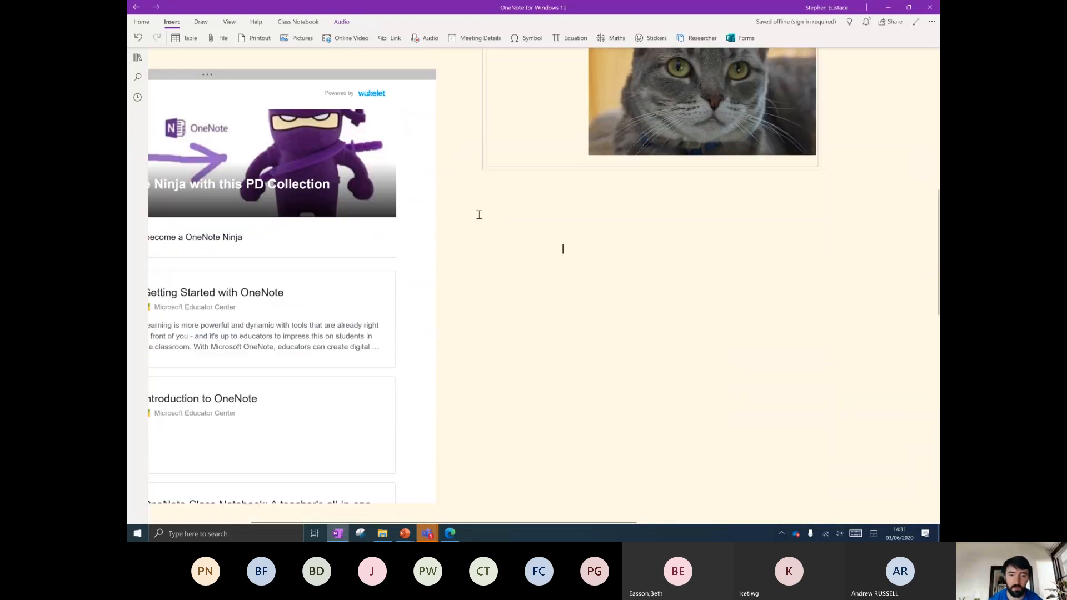
Insert a 2-column, 5-row table and label its first-column rows Picture, Audio and Video.
{"action": "left_click", "coordinate": [186, 38]}
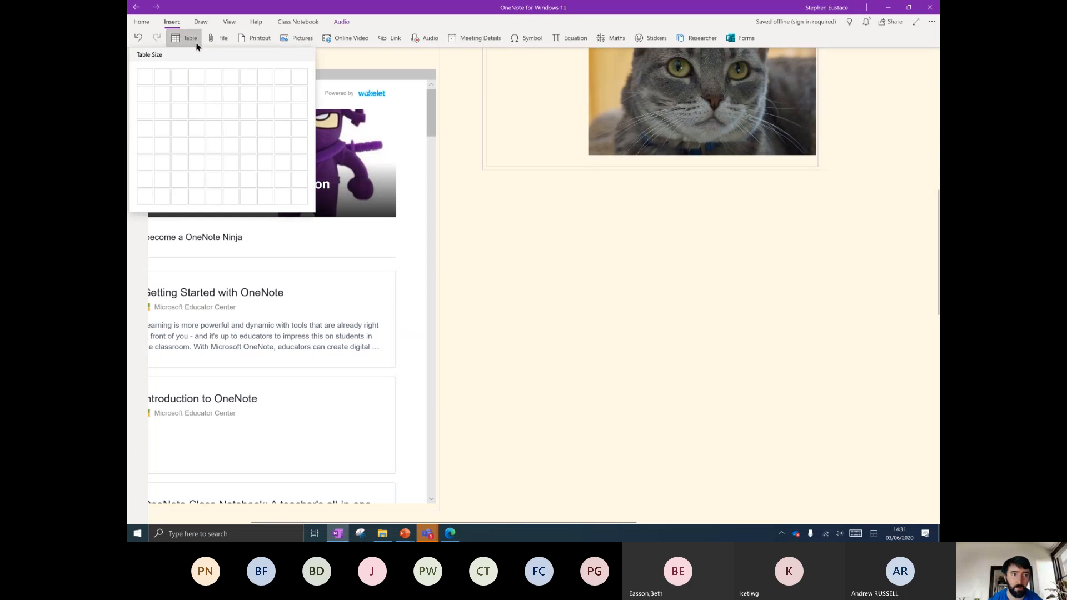
{"action": "left_click", "coordinate": [163, 146]}
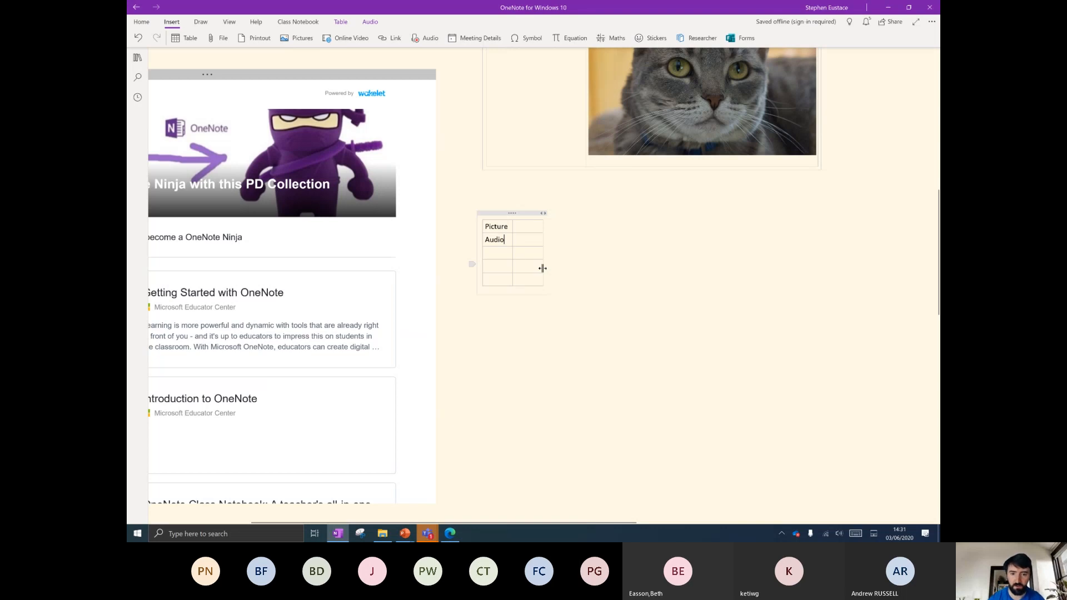
{"action": "left_click", "coordinate": [502, 253]}
{"action": "type", "text": "Video"}
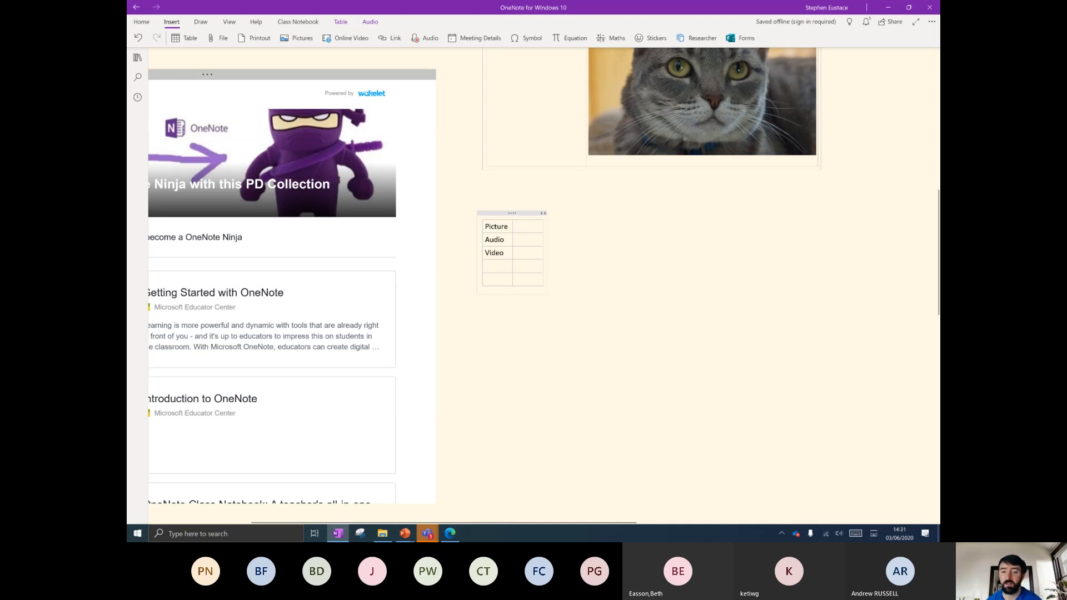
{"action": "scroll", "coordinate": [522, 267], "scroll_direction": "up", "scroll_amount": 5}
{"action": "left_click", "coordinate": [523, 178]}
Add To Do tag checkboxes in the second-column cells beside Picture, Audio and Video.
{"action": "left_click", "coordinate": [624, 150]}
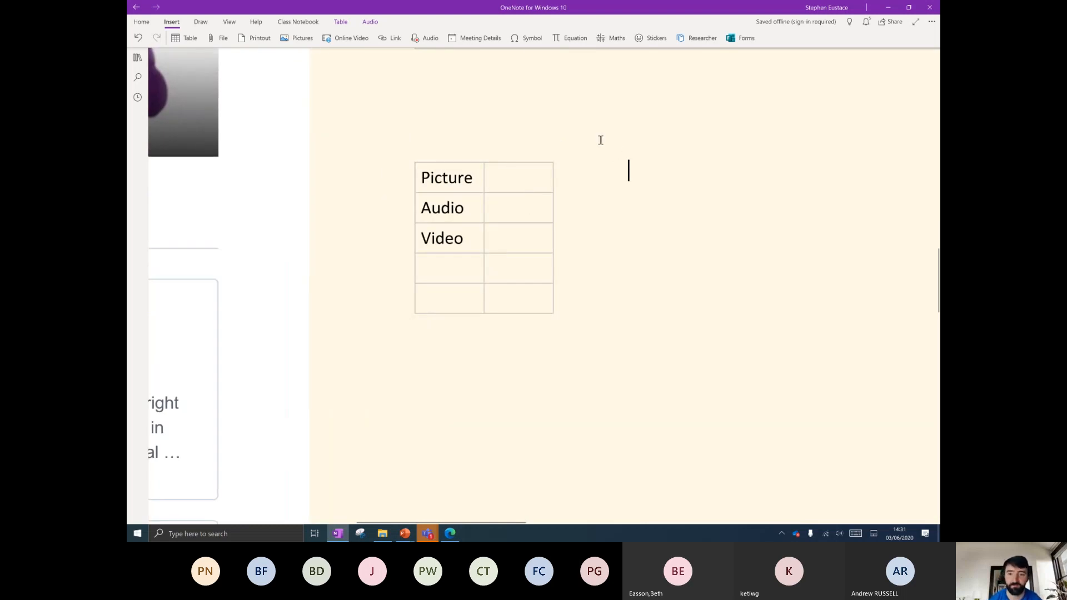
{"action": "left_click", "coordinate": [141, 23]}
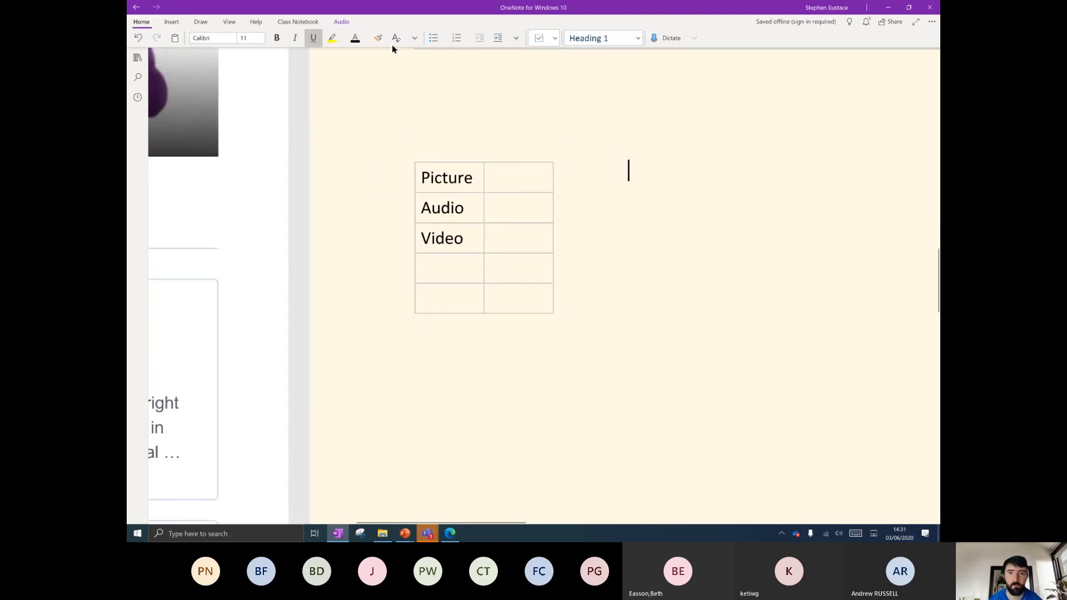
{"action": "left_click", "coordinate": [574, 176]}
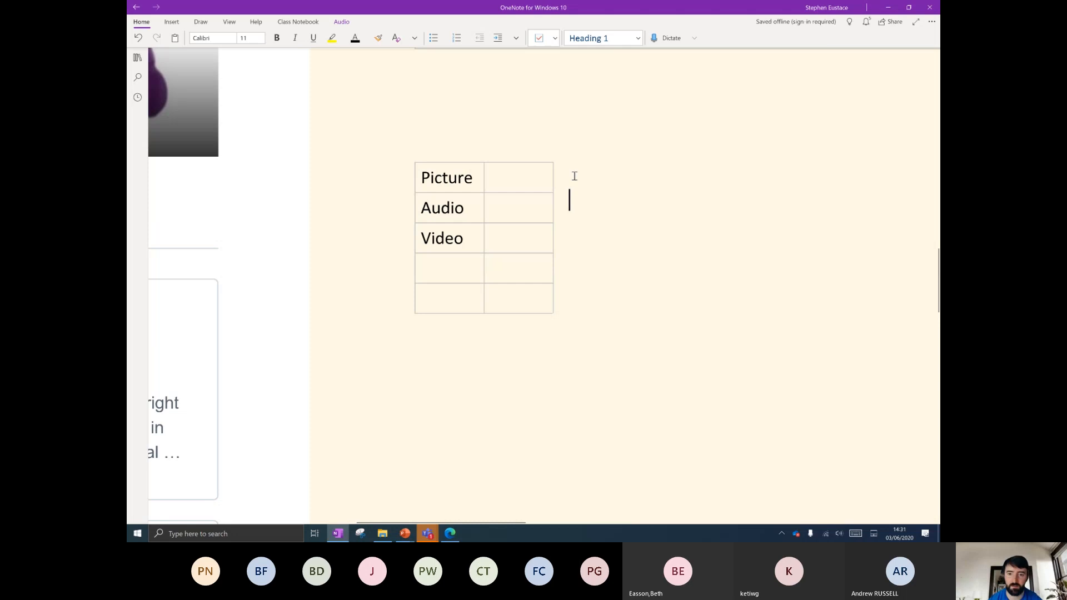
{"action": "left_click", "coordinate": [506, 177]}
{"action": "left_click", "coordinate": [538, 37]}
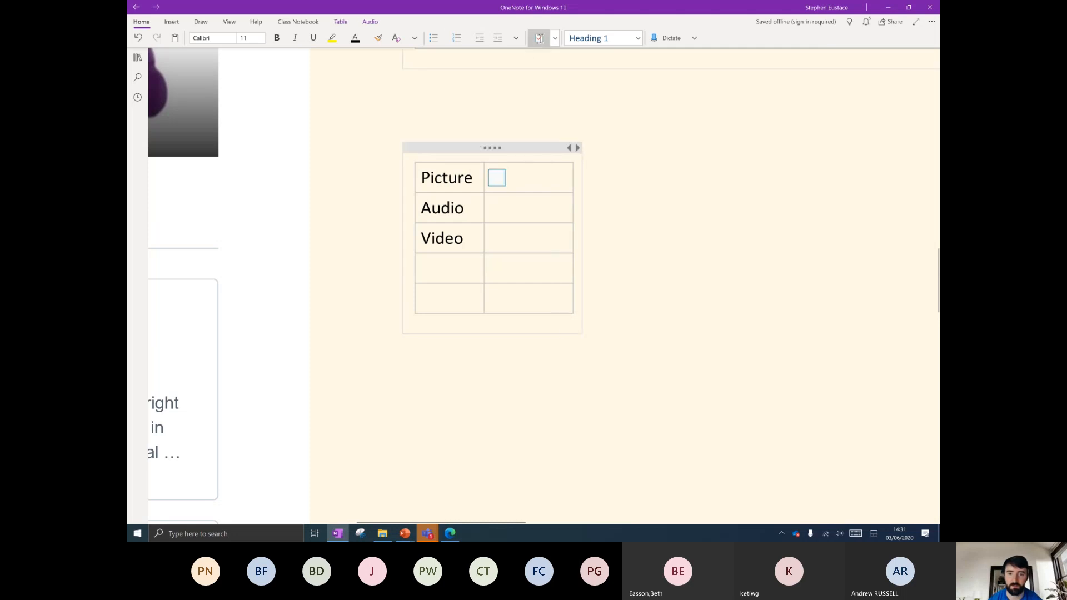
{"action": "key", "text": "Down"}
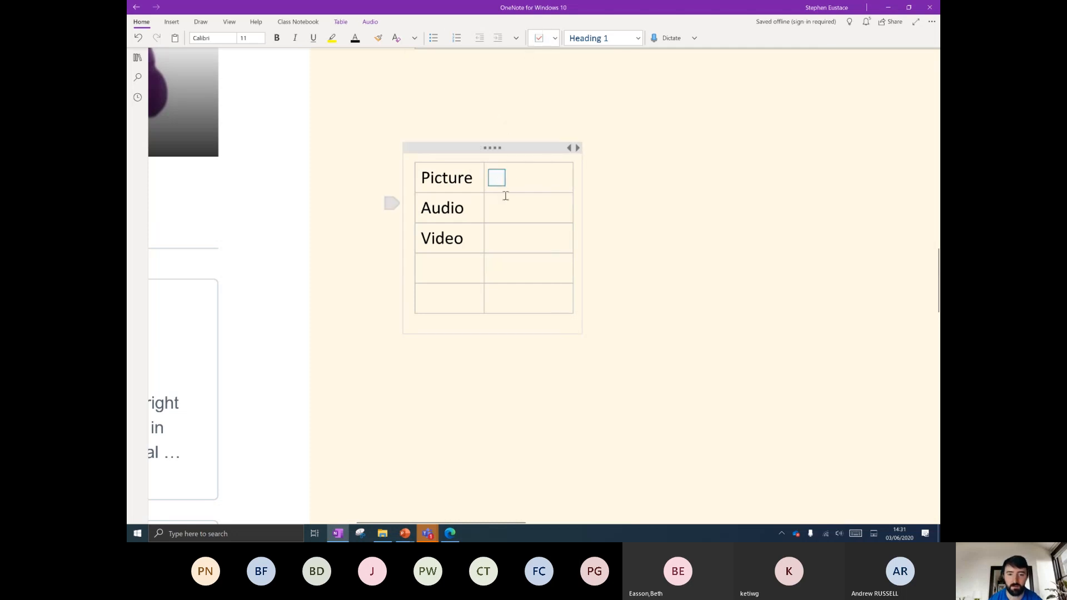
{"action": "left_click", "coordinate": [538, 37]}
{"action": "key", "text": "Down"}
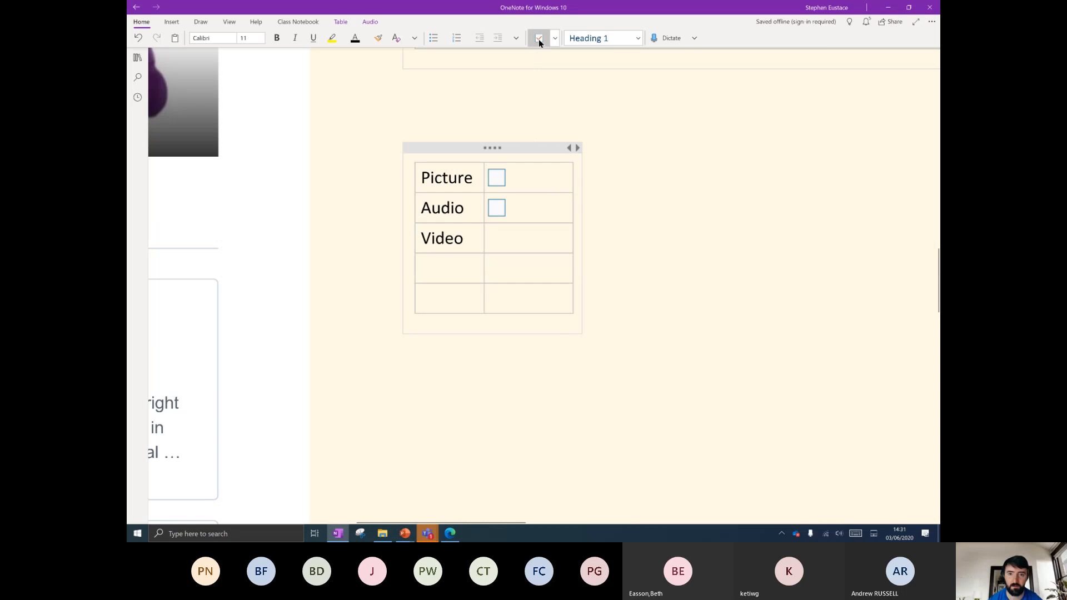
{"action": "left_click", "coordinate": [538, 38]}
{"action": "left_click", "coordinate": [525, 173]}
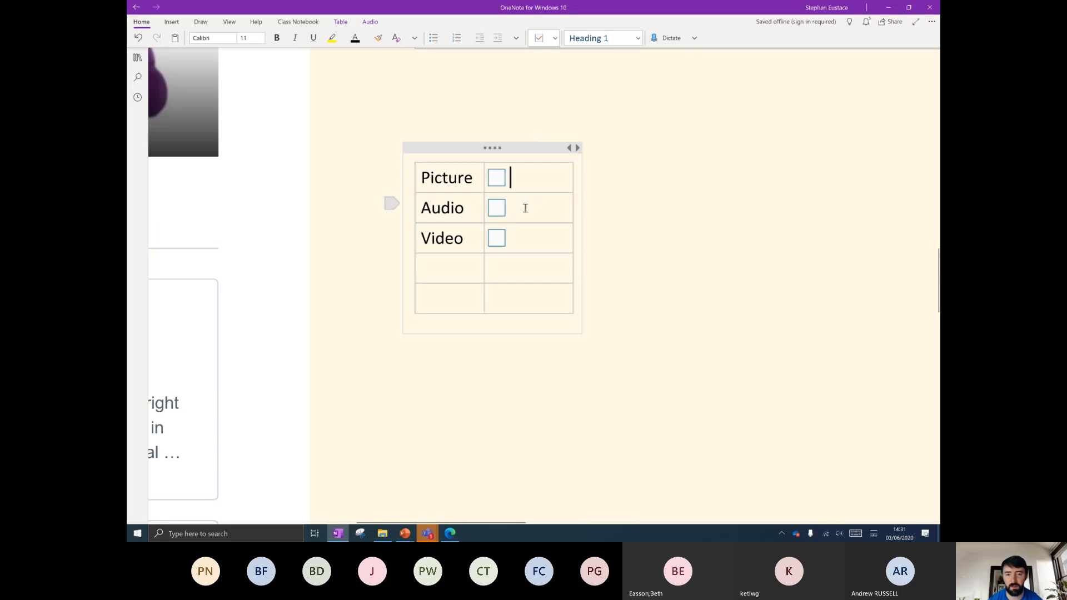
Record a short audio clip into the Audio row's cell and play it back.
{"action": "left_click", "coordinate": [172, 22]}
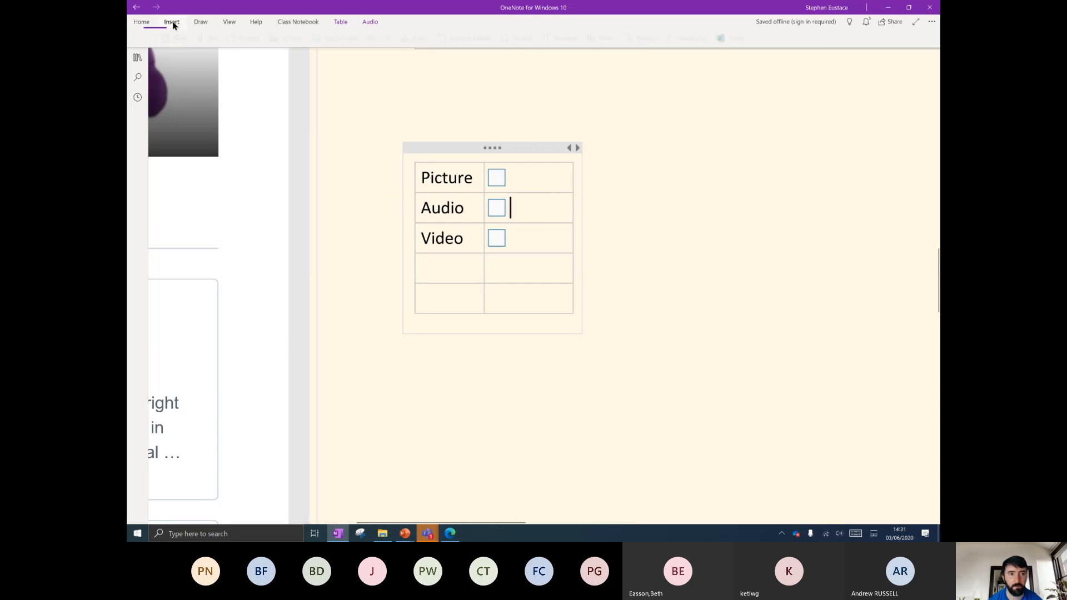
{"action": "left_click", "coordinate": [418, 37]}
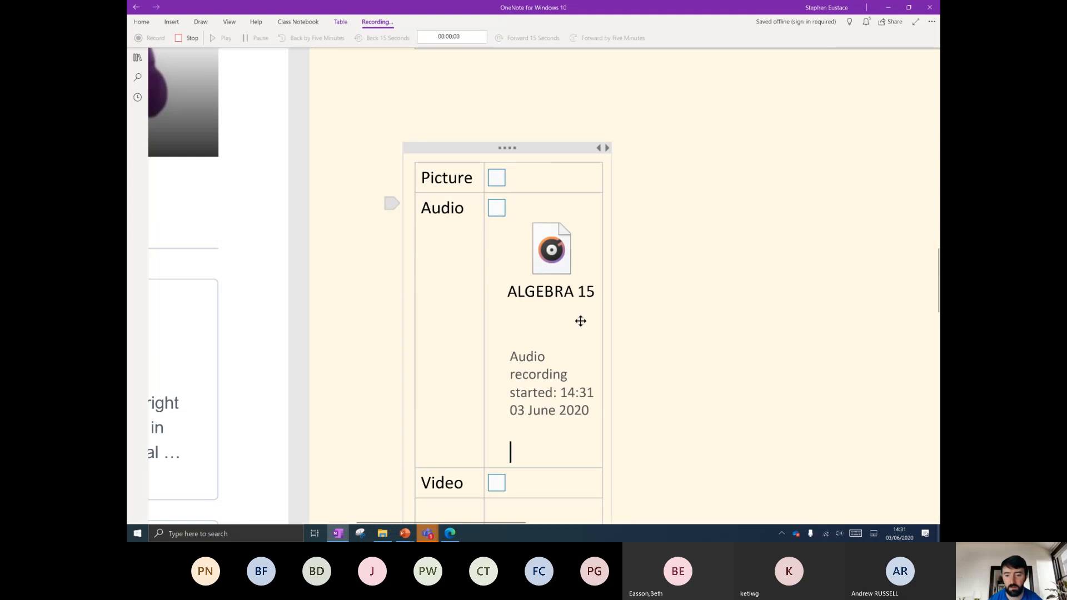
{"action": "left_click", "coordinate": [190, 38]}
{"action": "scroll", "coordinate": [648, 271], "scroll_direction": "down", "scroll_amount": 2}
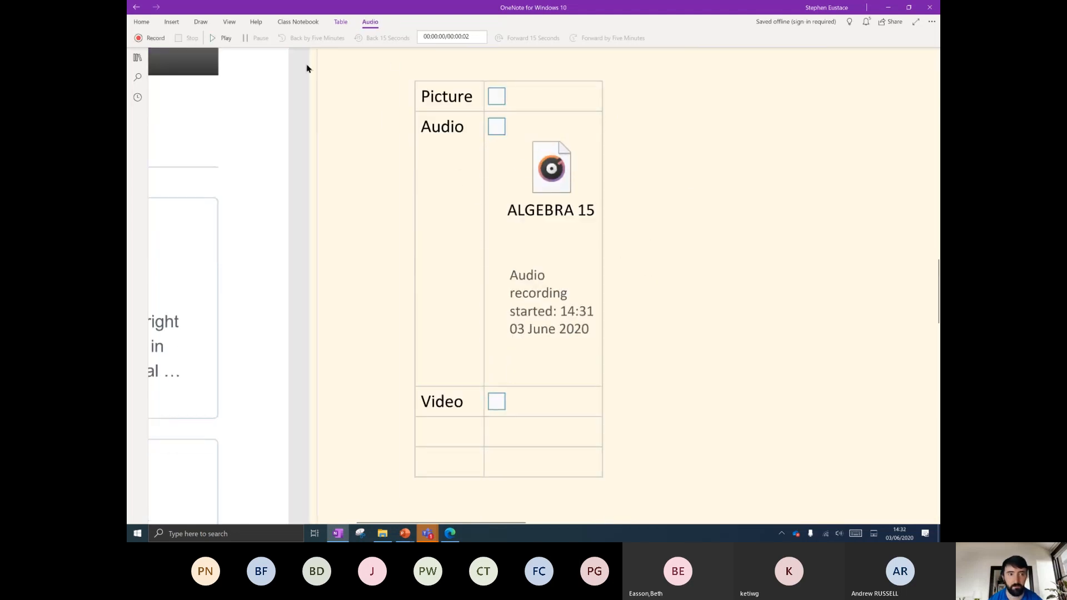
{"action": "left_click", "coordinate": [222, 38]}
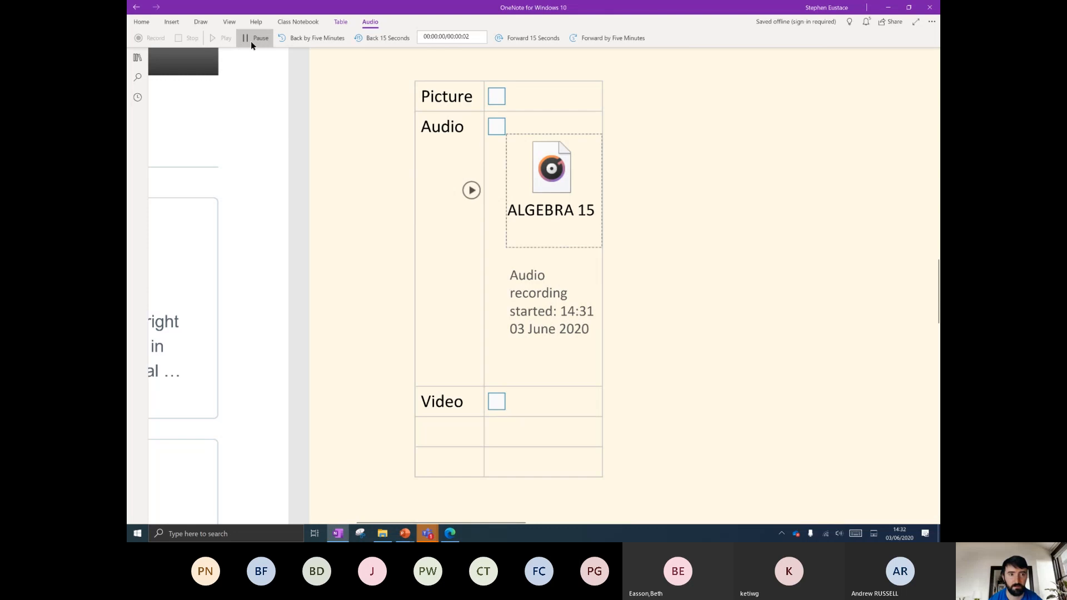
Tick the Audio checkbox in the checklist table.
{"action": "left_click", "coordinate": [496, 126]}
{"action": "scroll", "coordinate": [706, 227], "scroll_direction": "up", "scroll_amount": 1}
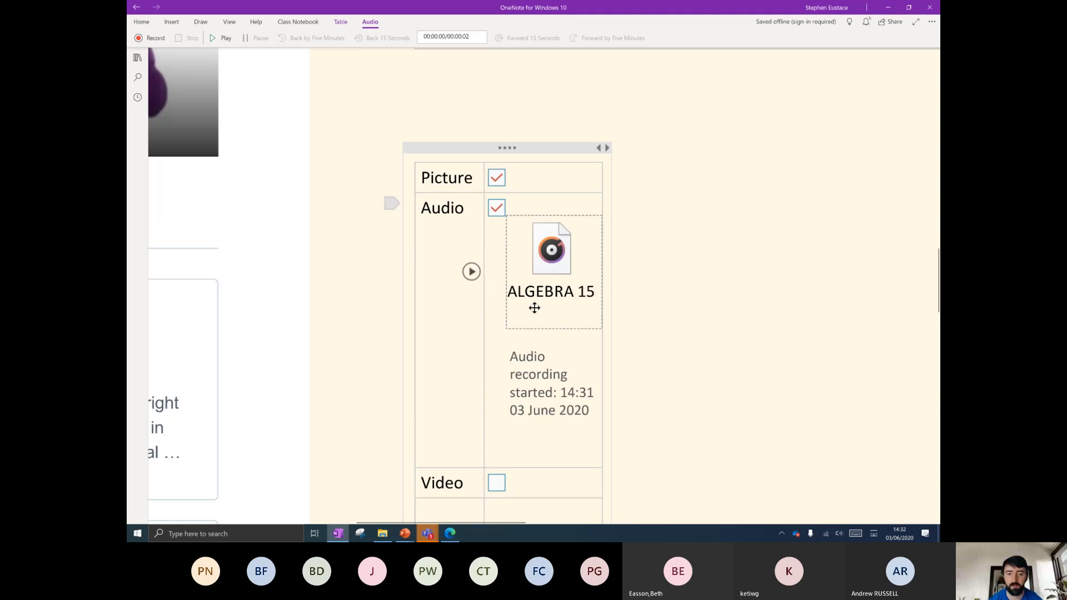
{"action": "scroll", "coordinate": [534, 305], "scroll_direction": "down", "scroll_amount": 3}
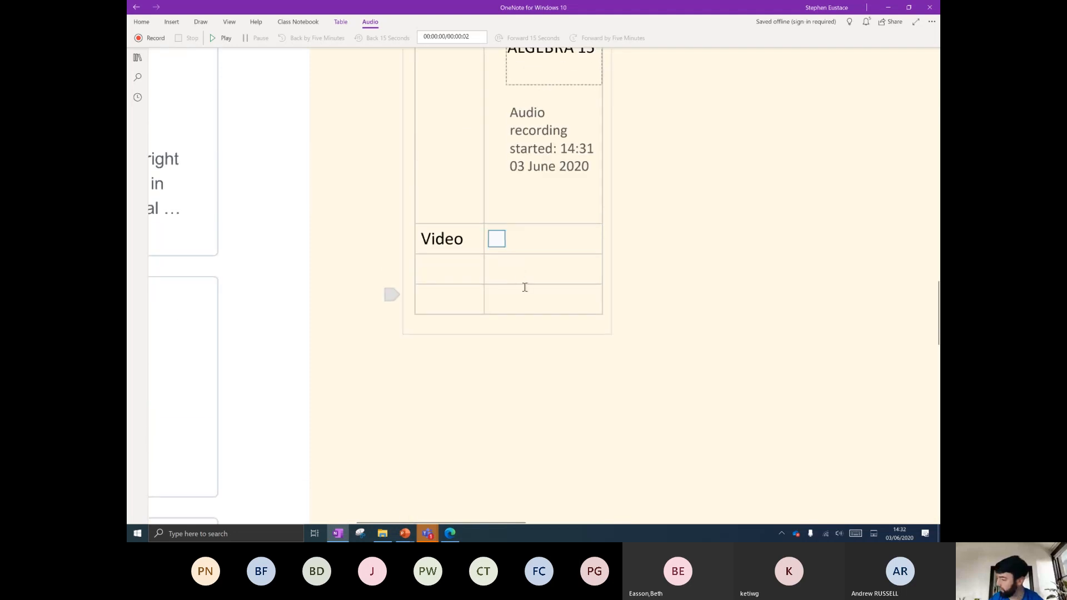
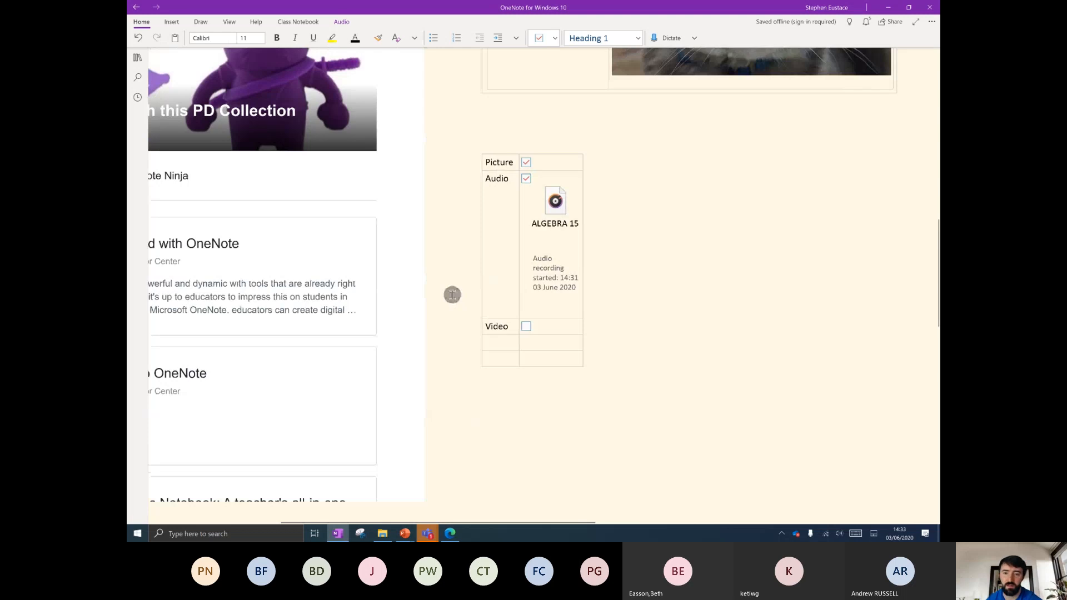
Zoom in on the checklist table and put the caret in the empty cell below Video.
{"action": "left_click_drag", "start_coordinate": [452, 295], "coordinate": [368, 366]}
{"action": "scroll", "coordinate": [436, 333], "scroll_direction": "up", "scroll_amount": 5}
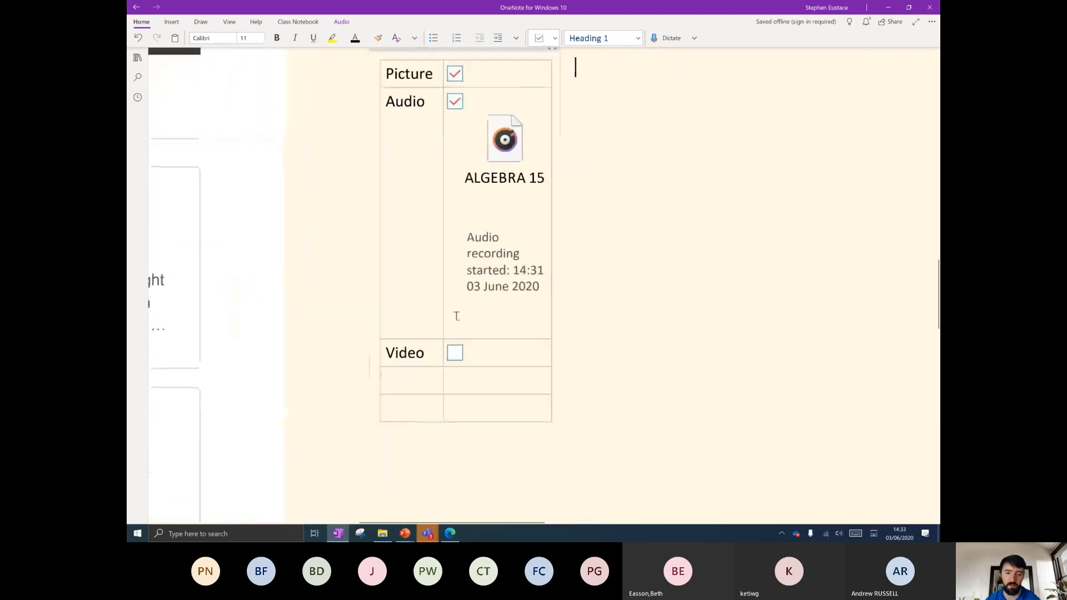
{"action": "left_click", "coordinate": [423, 377]}
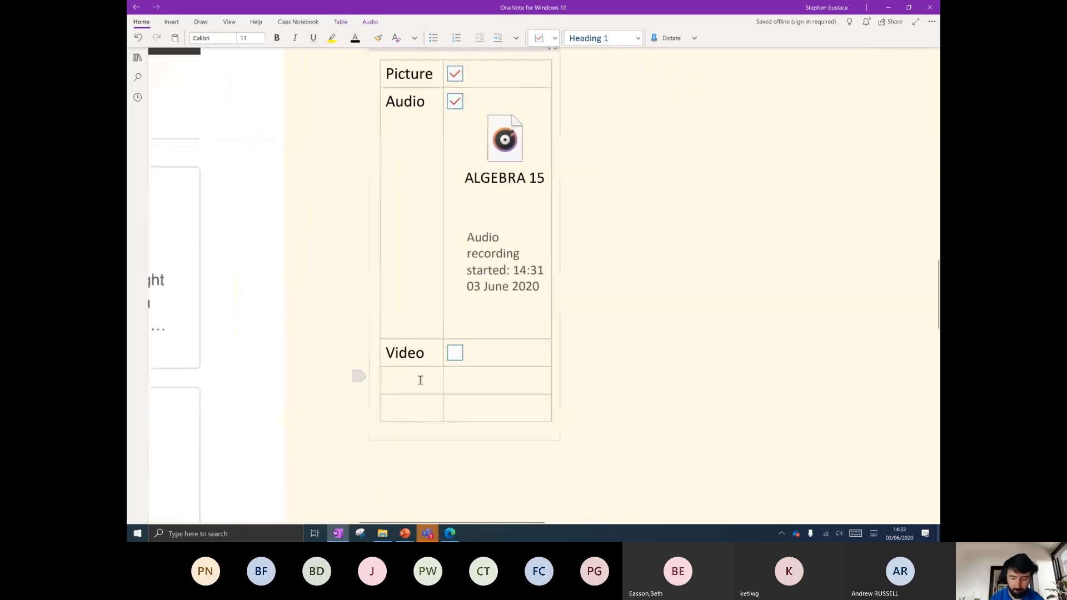
Split off a new table below the checklist and type 'Describe a cat' in its first cell.
{"action": "type", "text": "S"}
{"action": "key", "text": "BackSpace"}
{"action": "key", "text": "Return"}
{"action": "type", "text": "Des"}
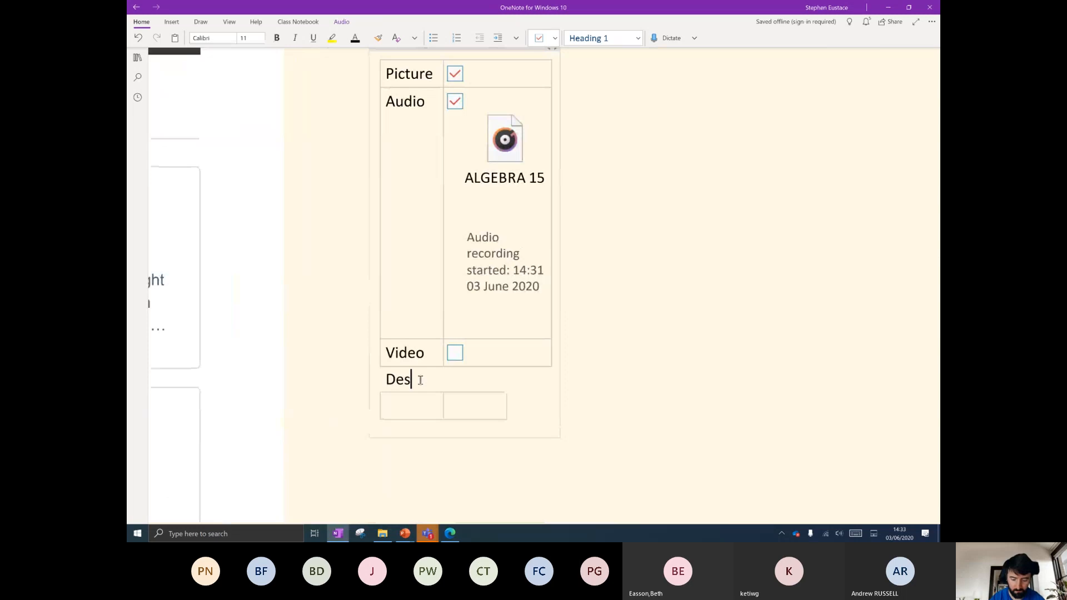
{"action": "type", "text": "cribe a ca"}
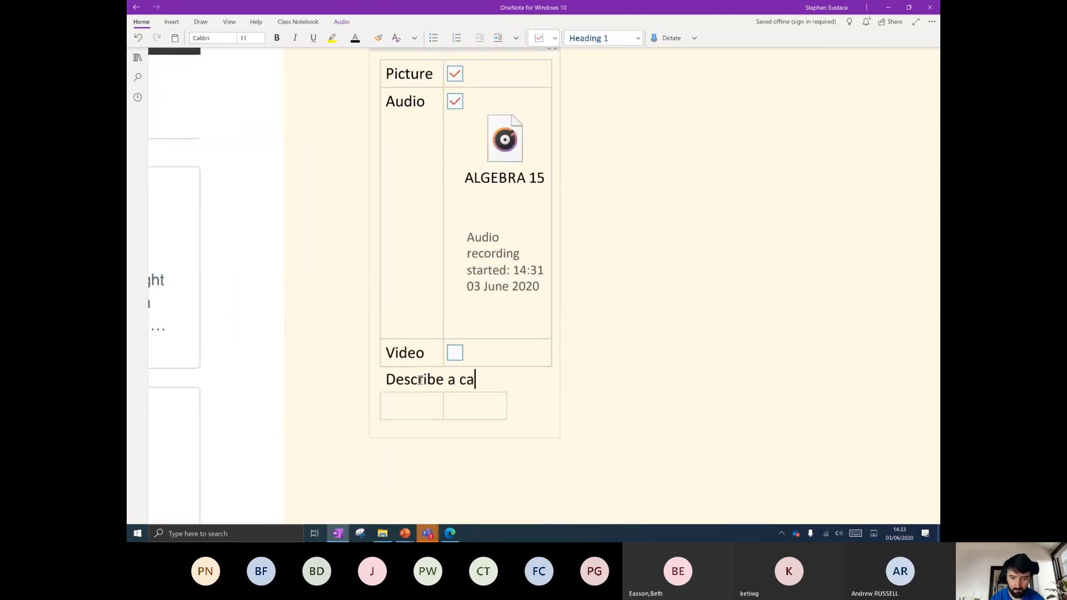
{"action": "key", "text": "BackSpace"}
{"action": "key", "text": "BackSpace"}
{"action": "key", "text": "BackSpace"}
{"action": "key", "text": "BackSpace"}
{"action": "key", "text": "BackSpace"}
{"action": "key", "text": "BackSpace"}
{"action": "key", "text": "BackSpace"}
{"action": "key", "text": "BackSpace"}
{"action": "key", "text": "BackSpace"}
{"action": "key", "text": "BackSpace"}
{"action": "key", "text": "BackSpace"}
{"action": "key", "text": "BackSpace"}
{"action": "key", "text": "BackSpace"}
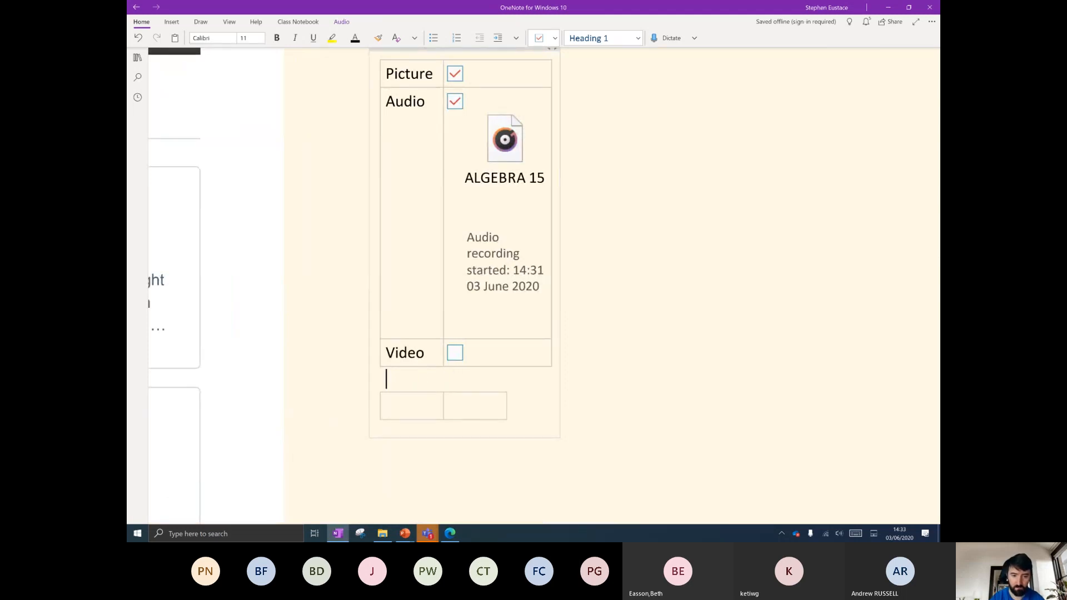
{"action": "left_click", "coordinate": [419, 406]}
{"action": "type", "text": "Describe a cat"}
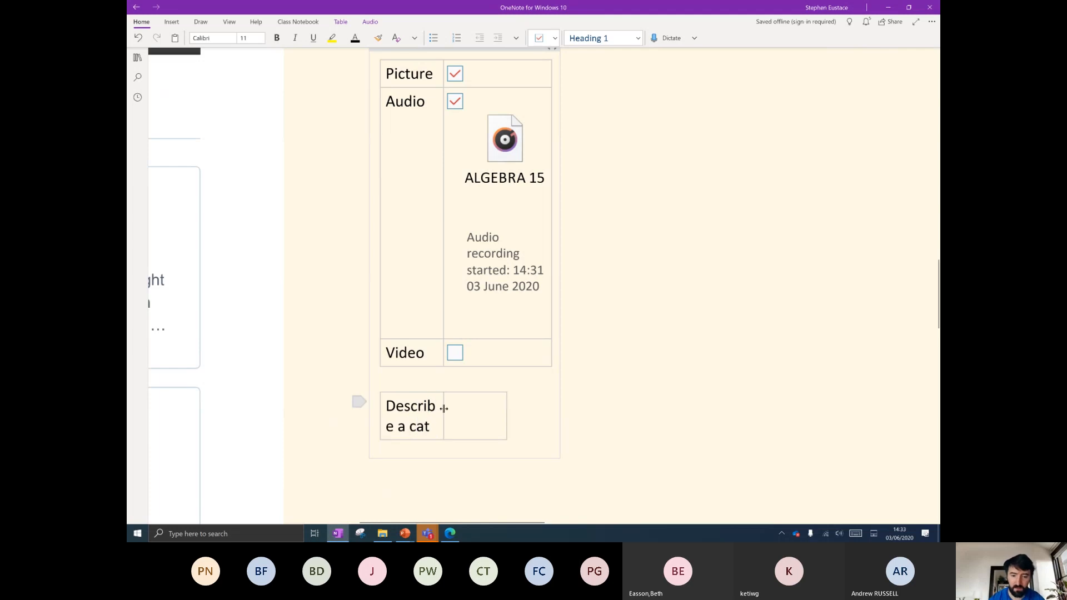
Widen the note container and dictate a description of cats liking milk and treats beside it.
{"action": "left_click_drag", "start_coordinate": [562, 398], "coordinate": [767, 378]}
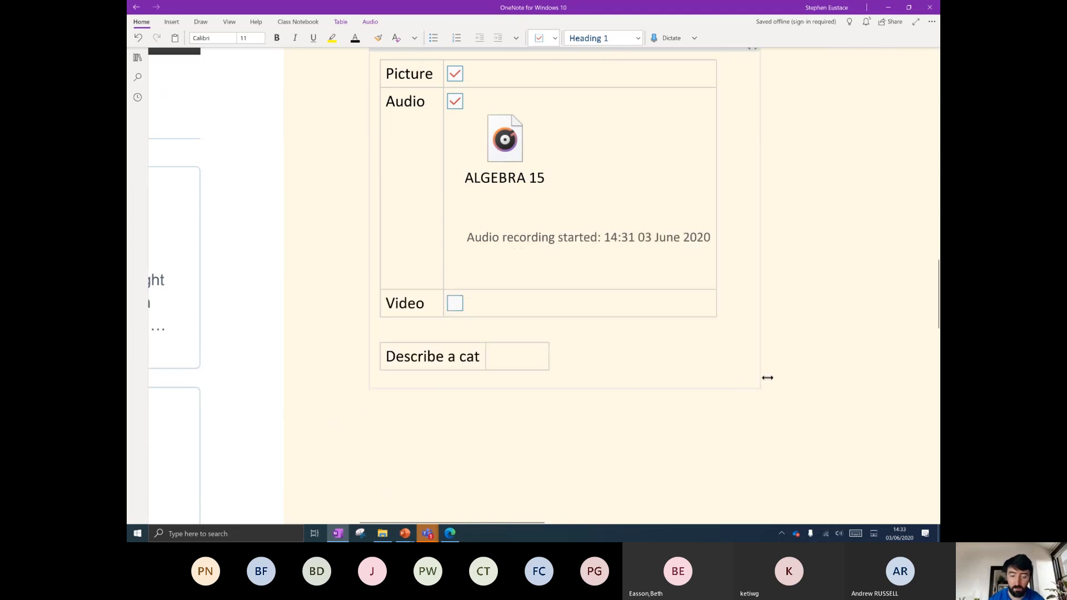
{"action": "left_click", "coordinate": [523, 361]}
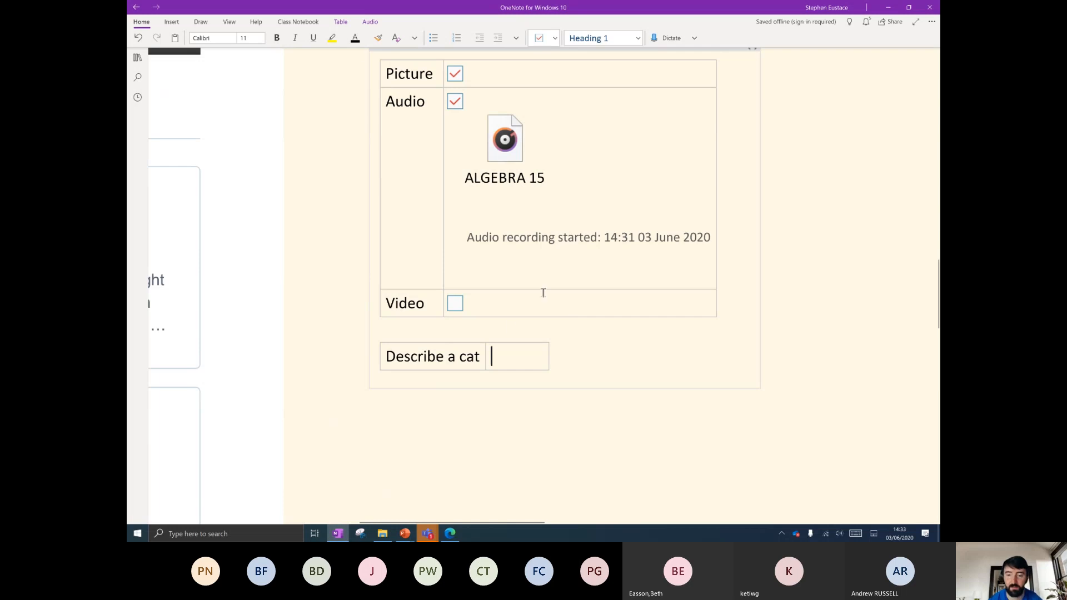
{"action": "left_click", "coordinate": [666, 37]}
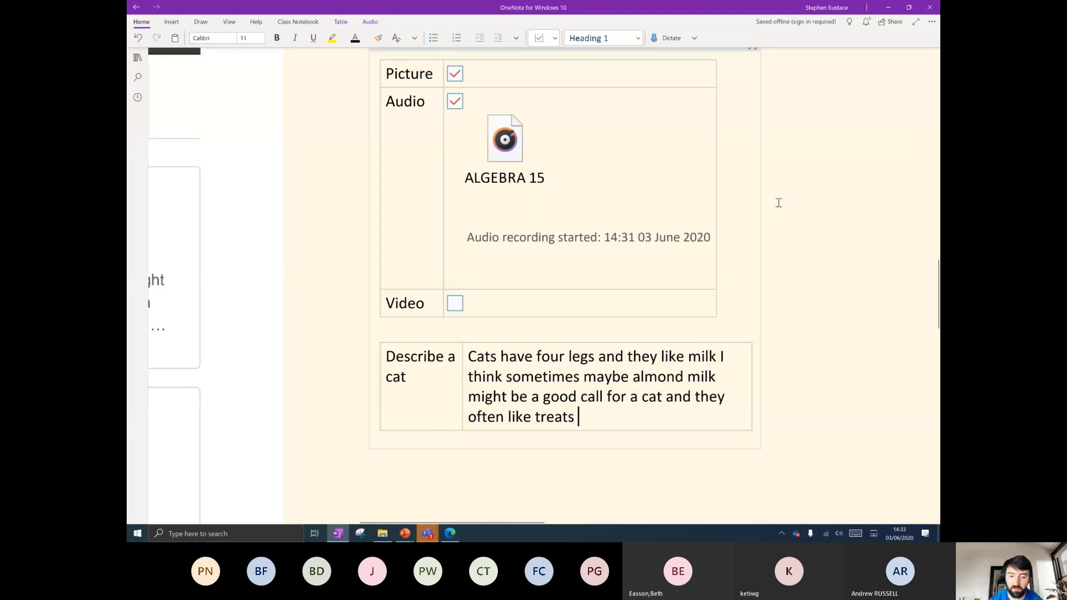
{"action": "scroll", "coordinate": [476, 221], "scroll_direction": "down", "scroll_amount": 2}
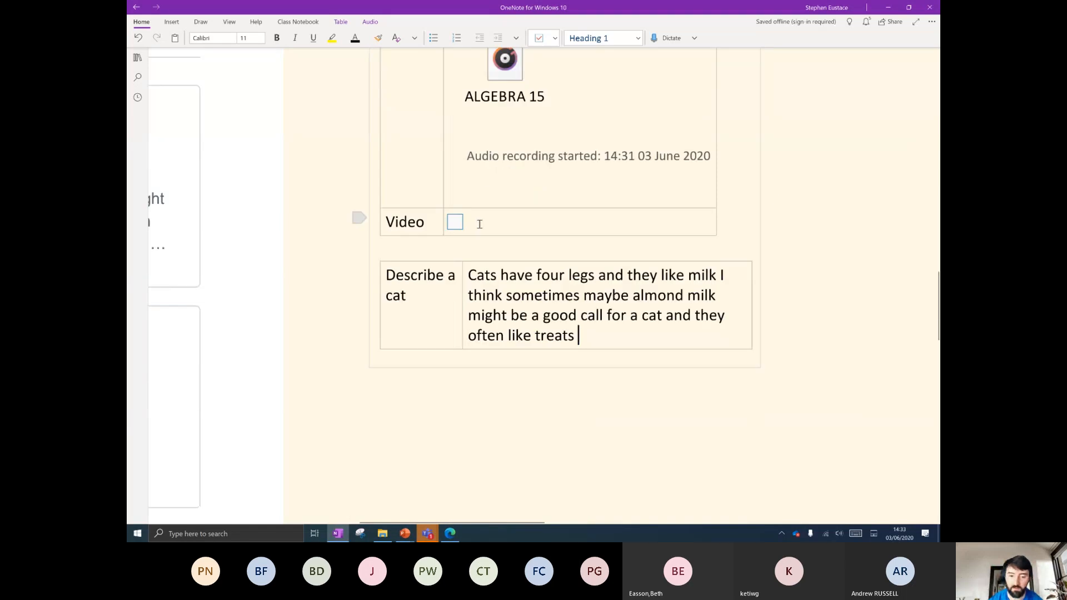
Dictate a paragraph below the cat table praising dictation and introducing a lesson on four feline characteristics.
{"action": "left_click", "coordinate": [365, 390]}
{"action": "key", "text": "alt+grave"}
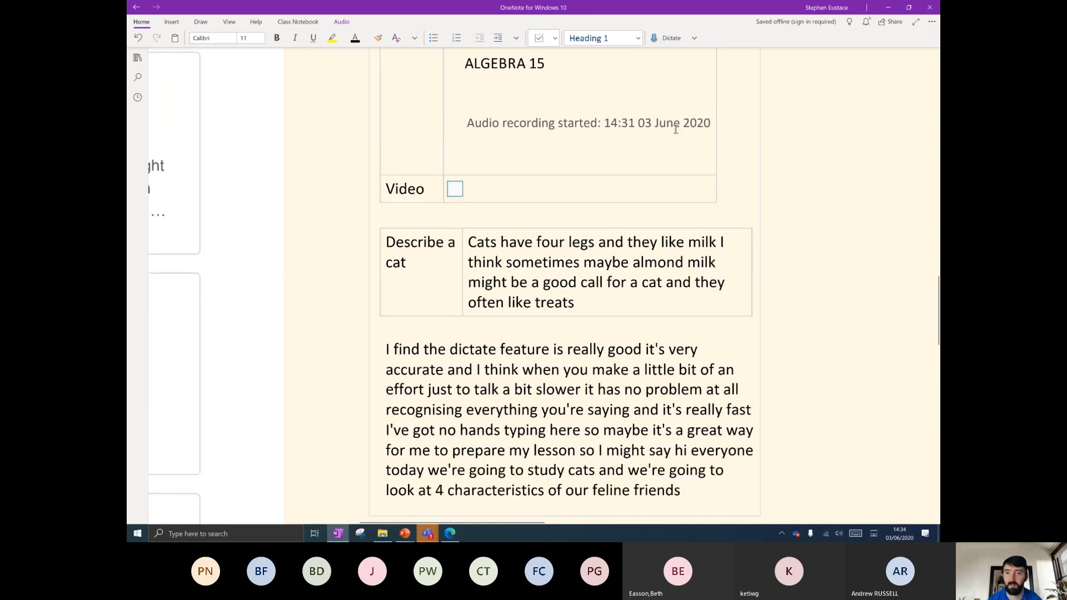
{"action": "scroll", "coordinate": [667, 332], "scroll_direction": "down", "scroll_amount": 1}
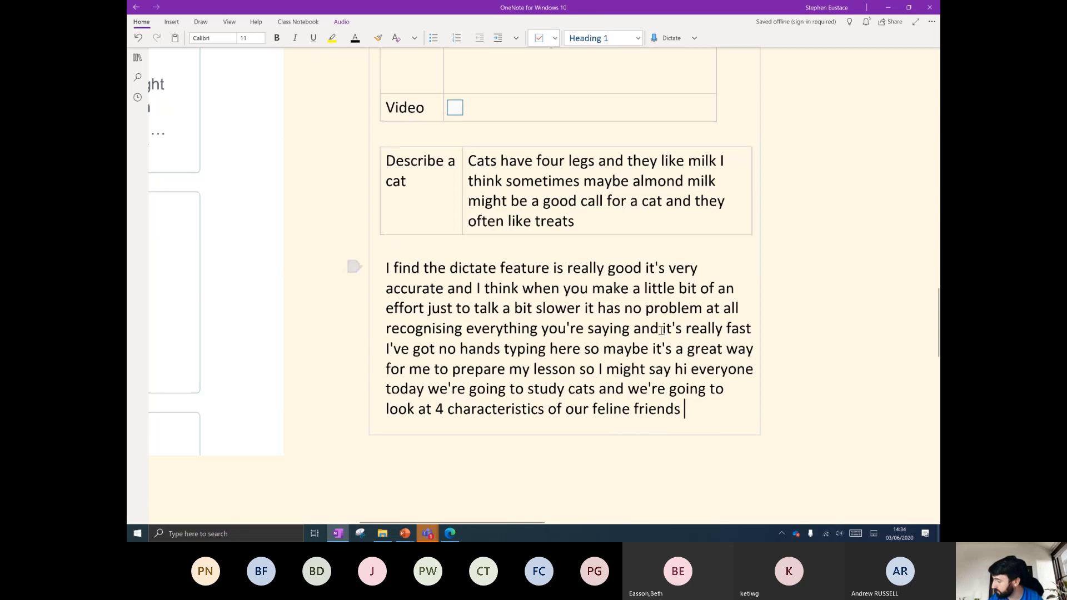
{"action": "scroll", "coordinate": [639, 322], "scroll_direction": "down", "scroll_amount": 1}
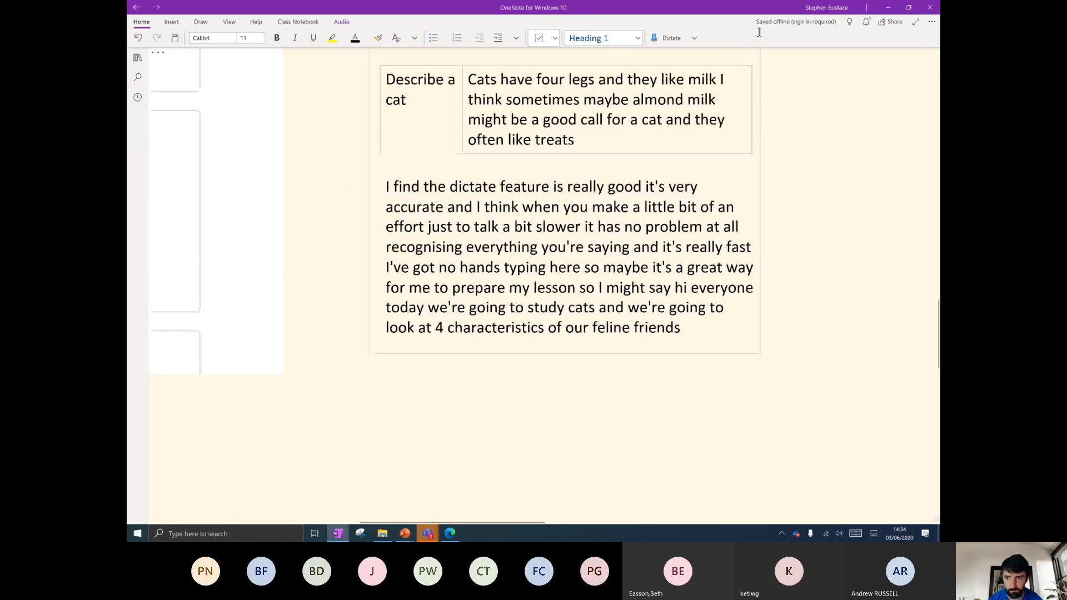
{"action": "left_click", "coordinate": [379, 390]}
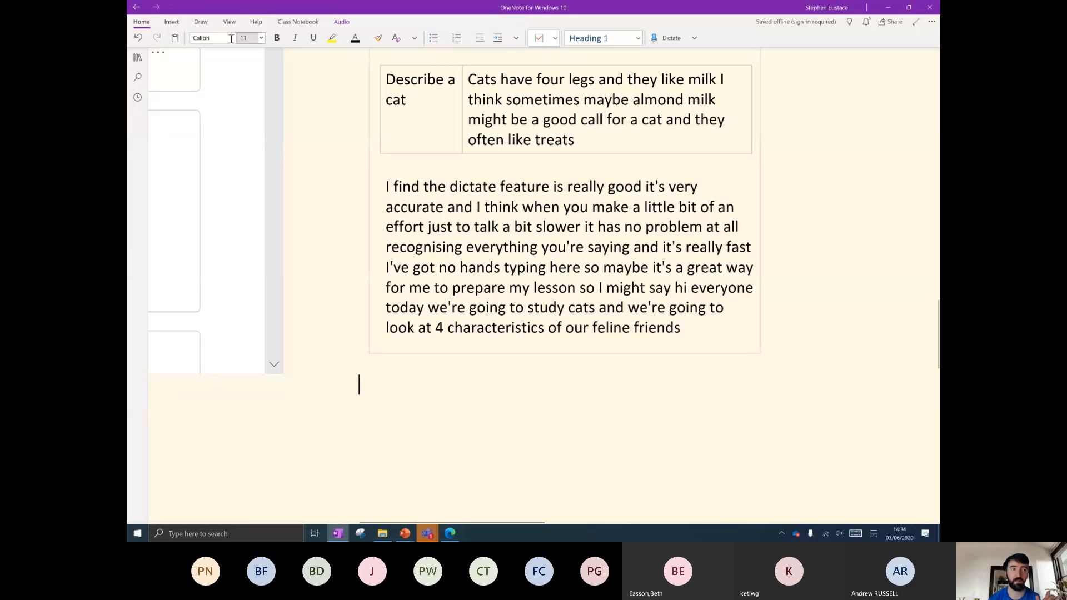
Cancel a File attachment, then open the supported video sites article from the Online Video dialog.
{"action": "left_click", "coordinate": [172, 21]}
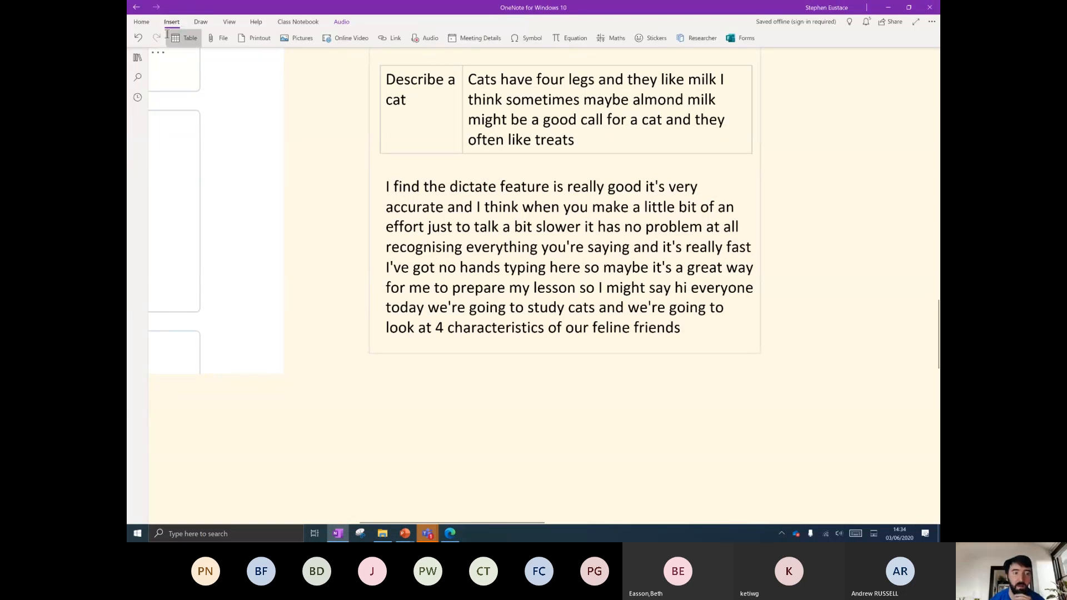
{"action": "left_click", "coordinate": [218, 38]}
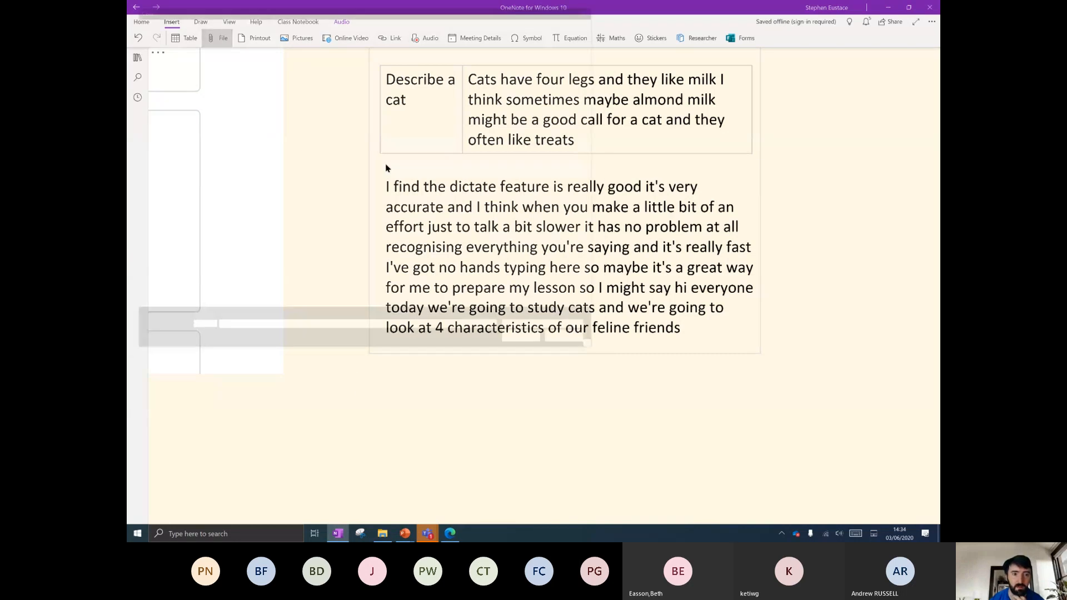
{"action": "left_click", "coordinate": [572, 343]}
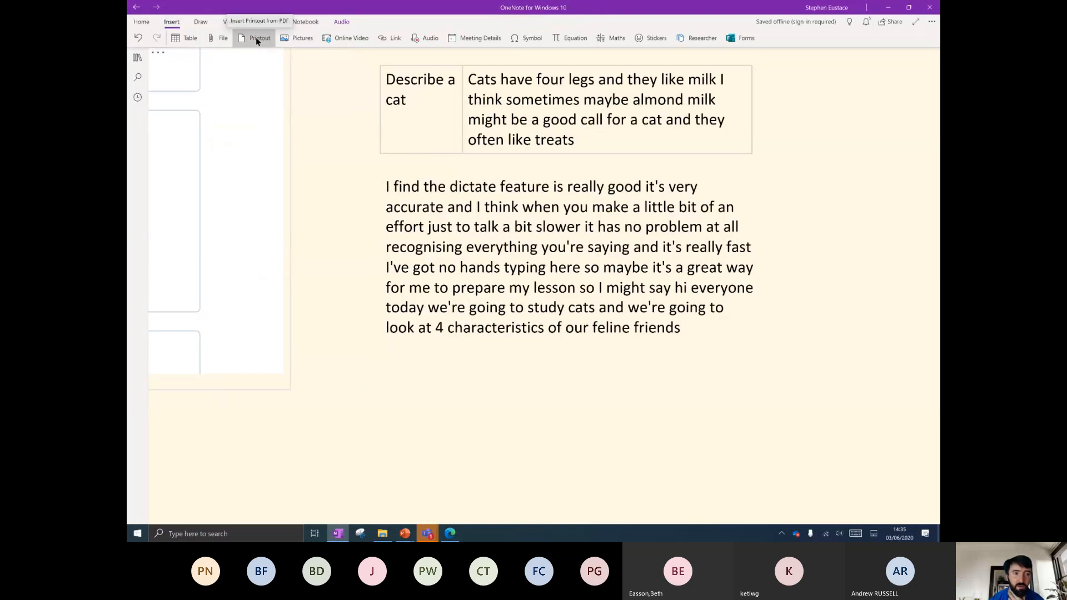
{"action": "left_click", "coordinate": [340, 40]}
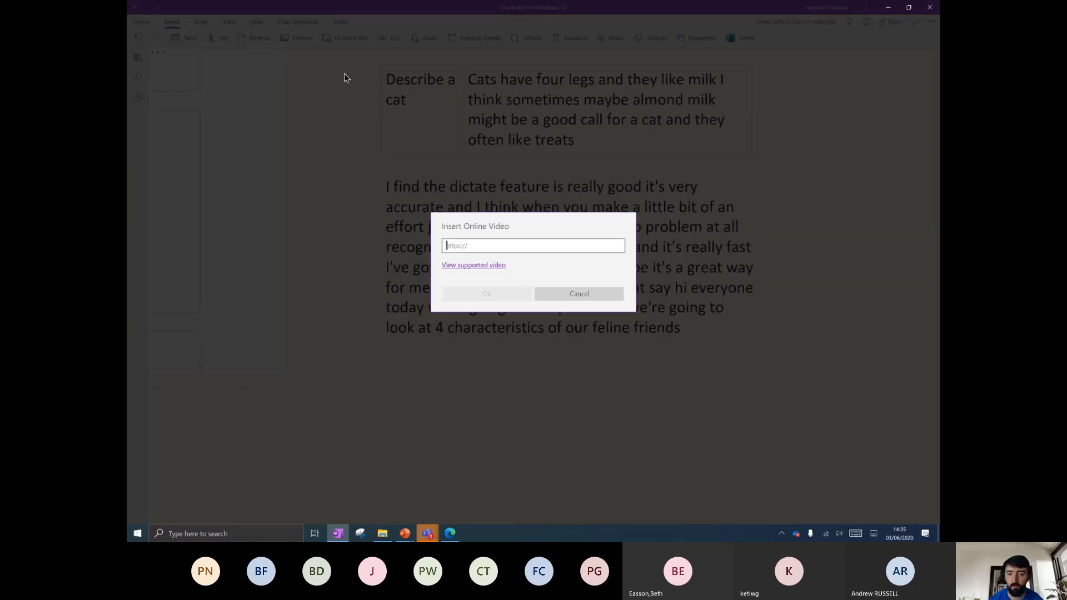
{"action": "left_click", "coordinate": [467, 267]}
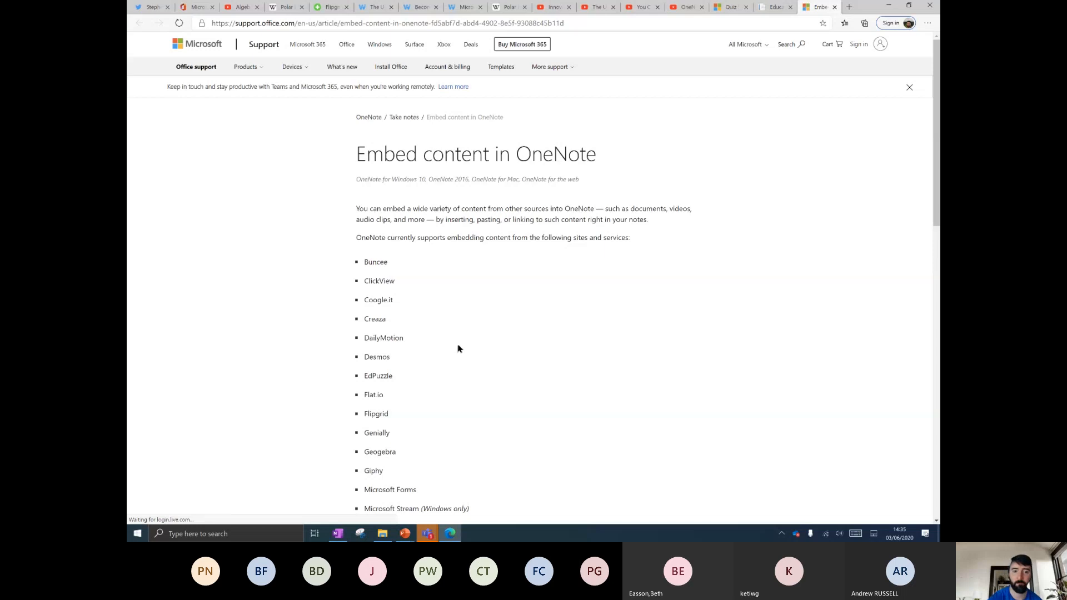
Scroll back to the top of the 'Embed content in OneNote' article and select its title.
{"action": "scroll", "coordinate": [438, 279], "scroll_direction": "down", "scroll_amount": 1}
{"action": "scroll", "coordinate": [447, 276], "scroll_direction": "up", "scroll_amount": 5}
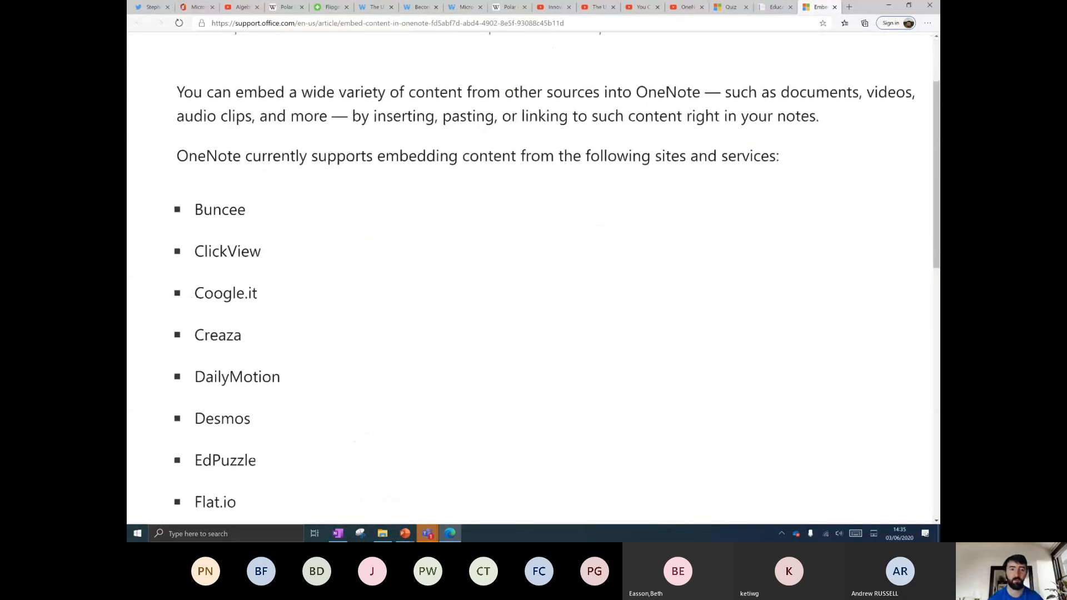
{"action": "scroll", "coordinate": [443, 347], "scroll_direction": "up", "scroll_amount": 4}
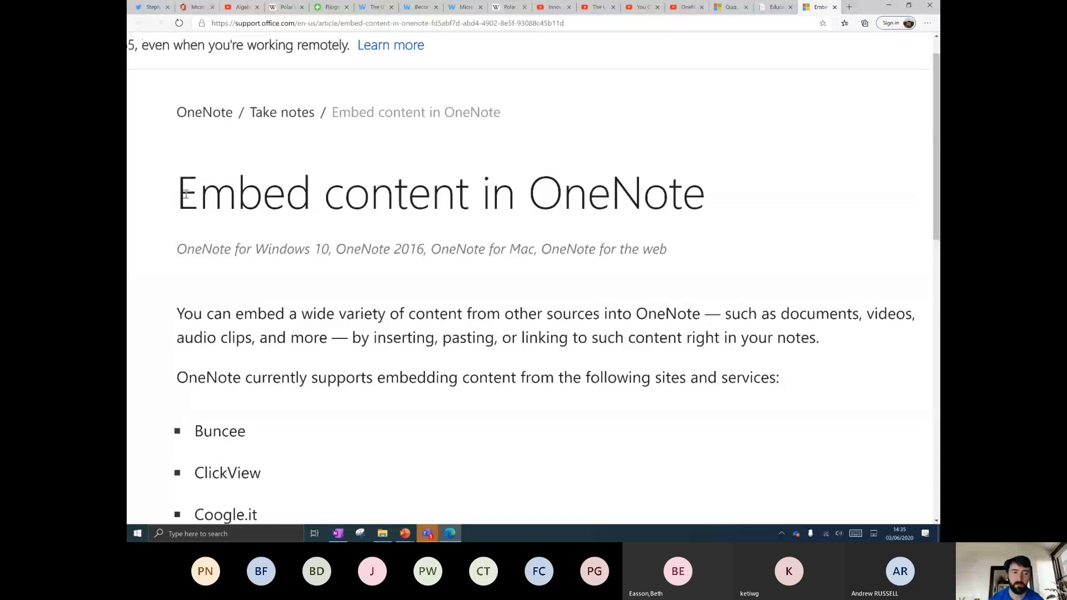
{"action": "left_click_drag", "start_coordinate": [186, 193], "coordinate": [732, 200]}
{"action": "left_click", "coordinate": [648, 245]}
Read the supported services list down to YouTube, then cancel the Online Video dialog in OneNote.
{"action": "scroll", "coordinate": [648, 245], "scroll_direction": "down", "scroll_amount": 5}
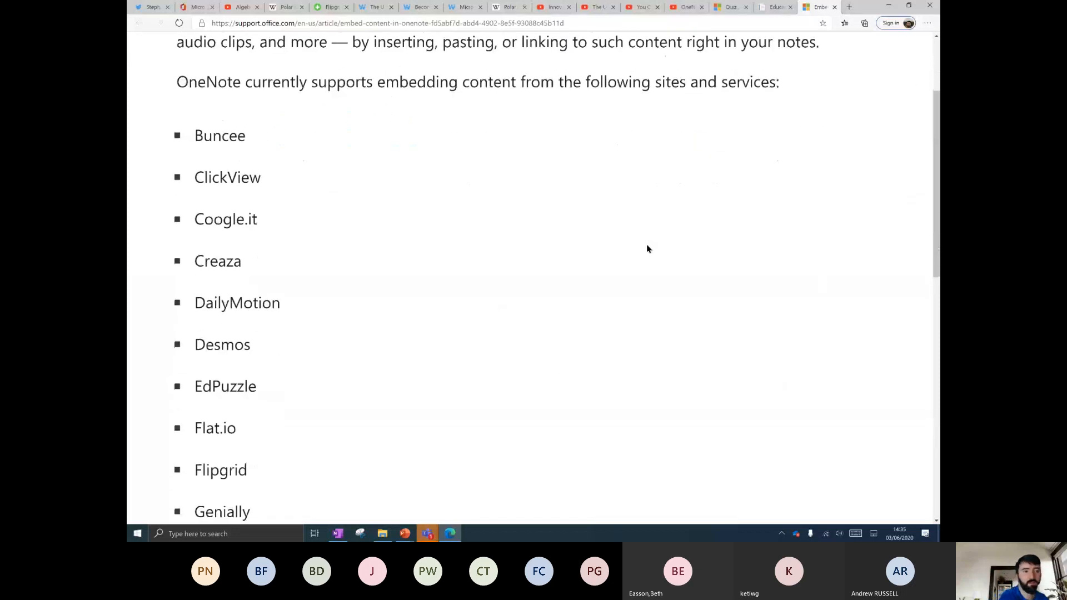
{"action": "scroll", "coordinate": [211, 208], "scroll_direction": "up", "scroll_amount": 2}
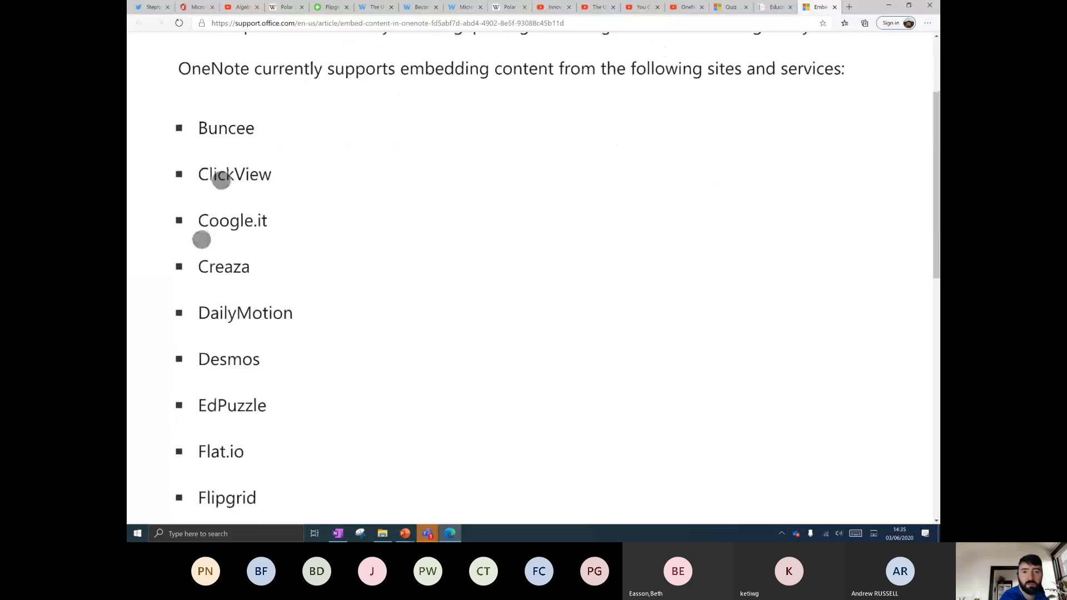
{"action": "scroll", "coordinate": [211, 208], "scroll_direction": "up", "scroll_amount": 3}
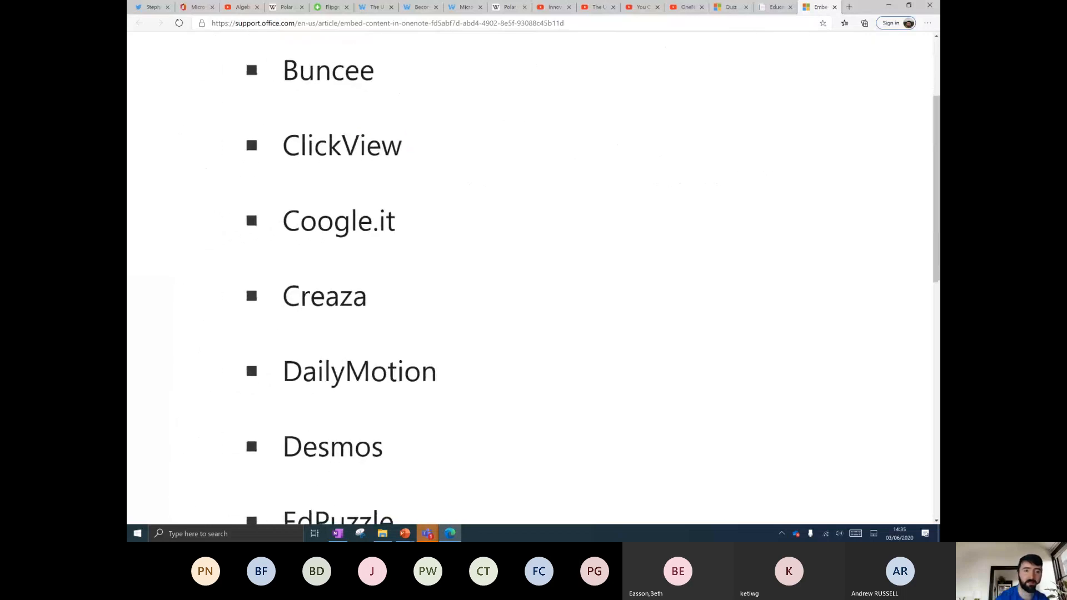
{"action": "scroll", "coordinate": [388, 184], "scroll_direction": "down", "scroll_amount": 5}
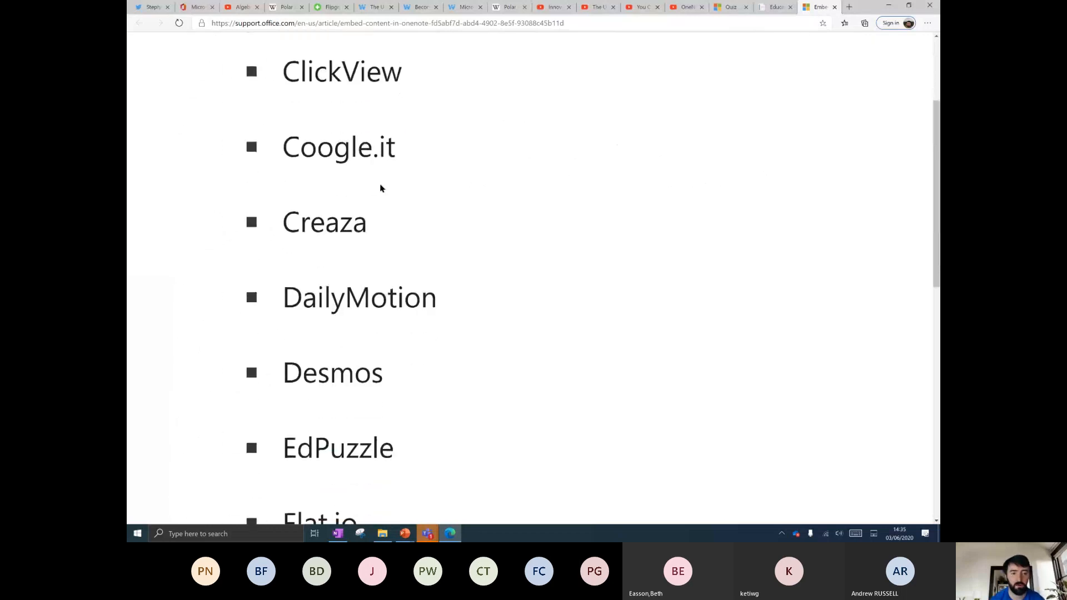
{"action": "scroll", "coordinate": [380, 188], "scroll_direction": "down", "scroll_amount": 5}
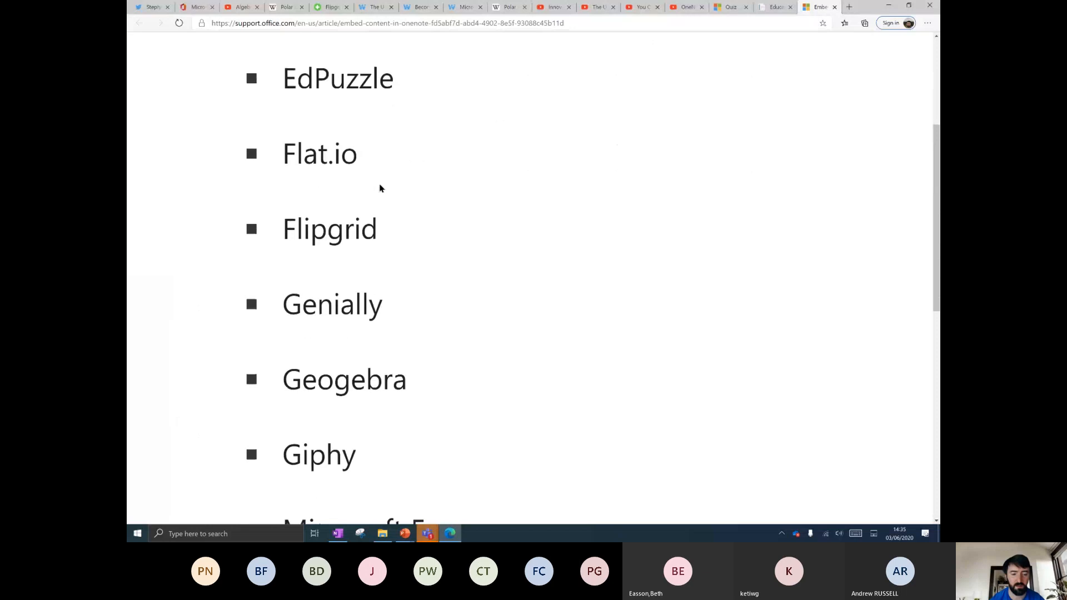
{"action": "scroll", "coordinate": [437, 194], "scroll_direction": "down", "scroll_amount": 5}
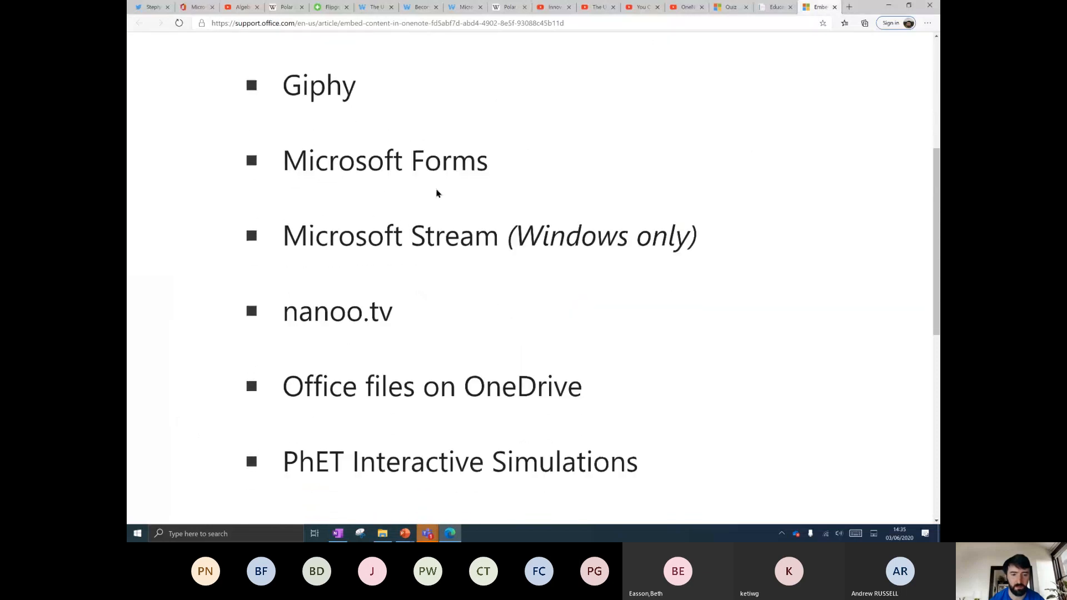
{"action": "scroll", "coordinate": [544, 216], "scroll_direction": "down", "scroll_amount": 5}
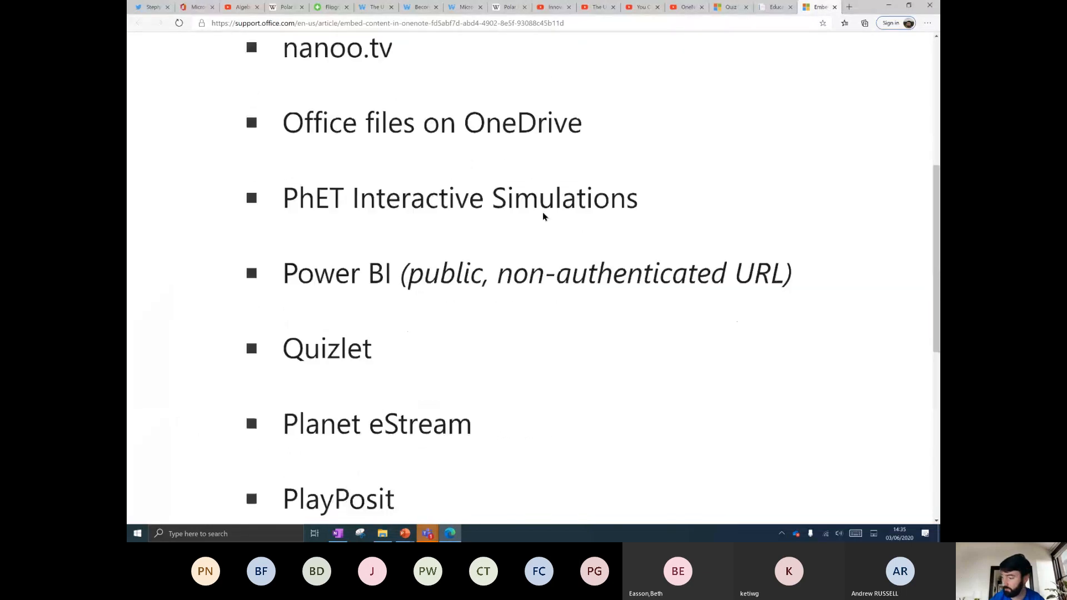
{"action": "scroll", "coordinate": [544, 217], "scroll_direction": "down", "scroll_amount": 5}
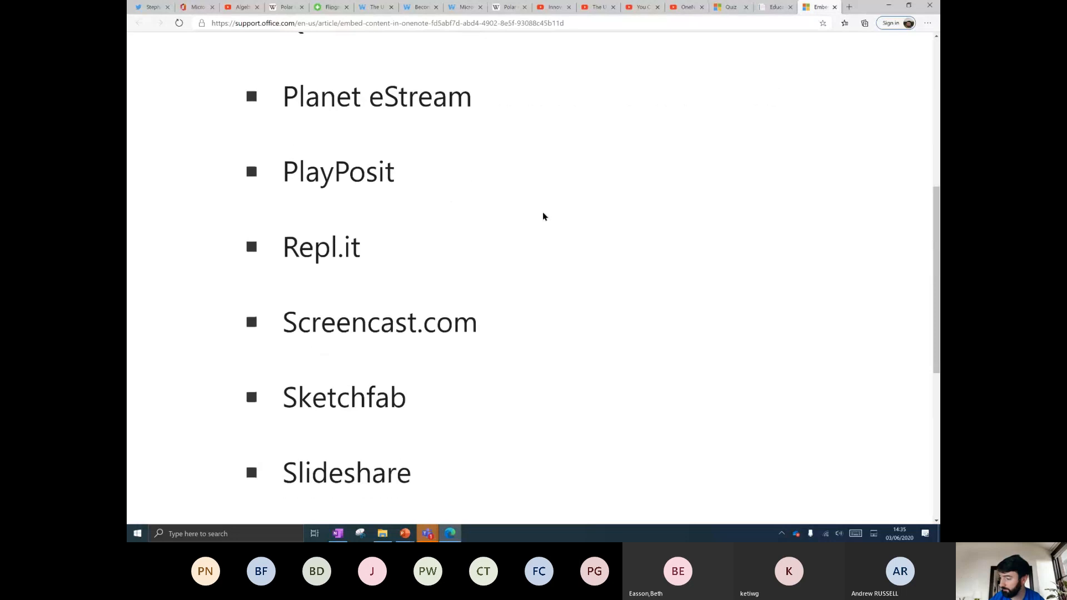
{"action": "scroll", "coordinate": [543, 217], "scroll_direction": "down", "scroll_amount": 5}
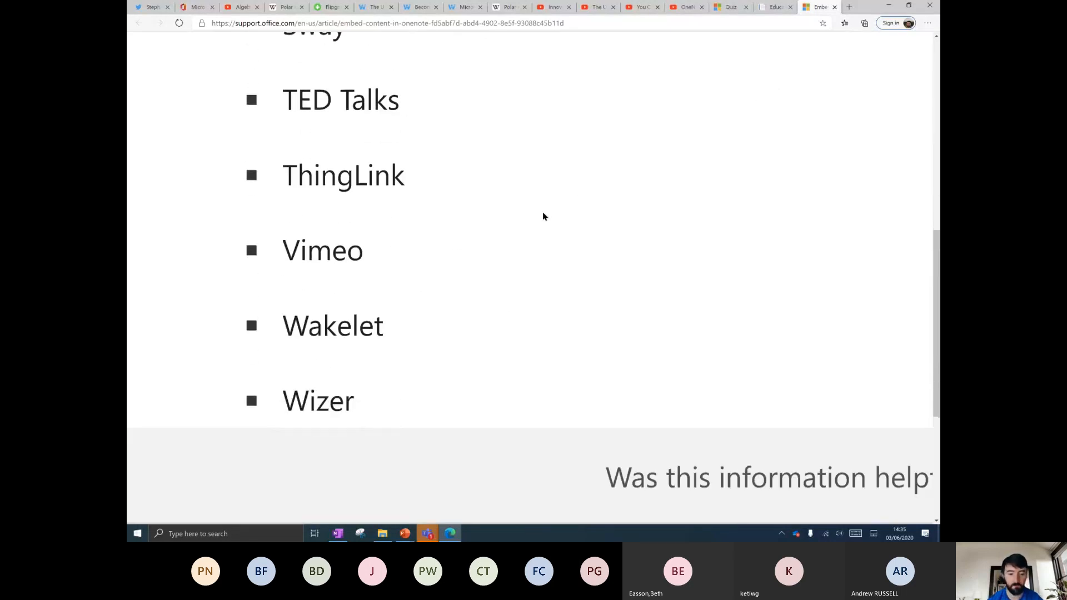
{"action": "scroll", "coordinate": [298, 304], "scroll_direction": "down", "scroll_amount": 4}
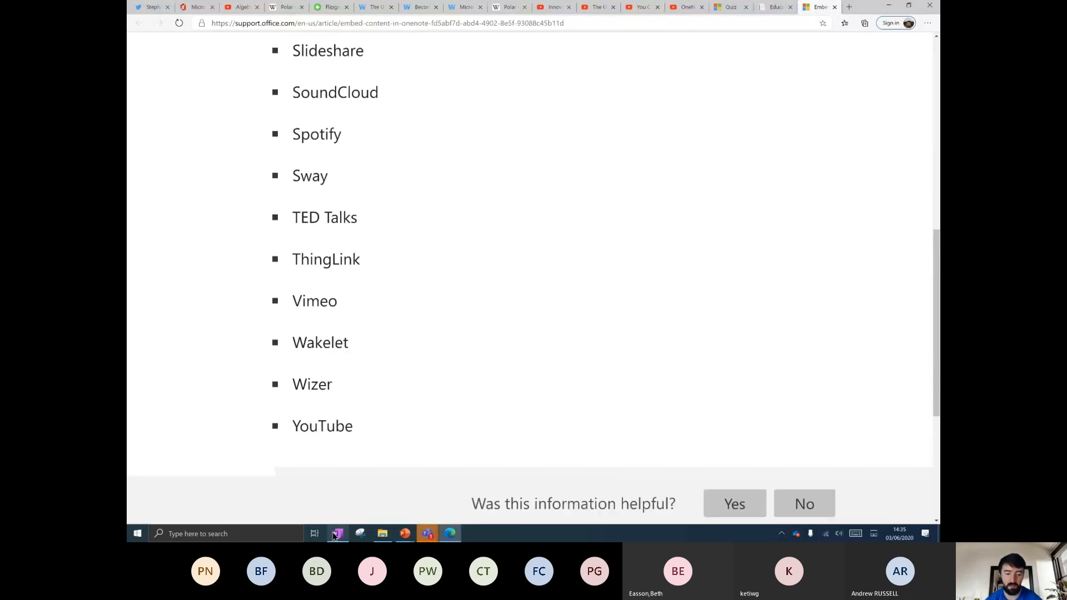
{"action": "key", "text": "alt+Tab"}
{"action": "left_click", "coordinate": [571, 290]}
Play back the 2-second ALGEBRA 15 recording in the checklist table.
{"action": "scroll", "coordinate": [608, 277], "scroll_direction": "up", "scroll_amount": 8}
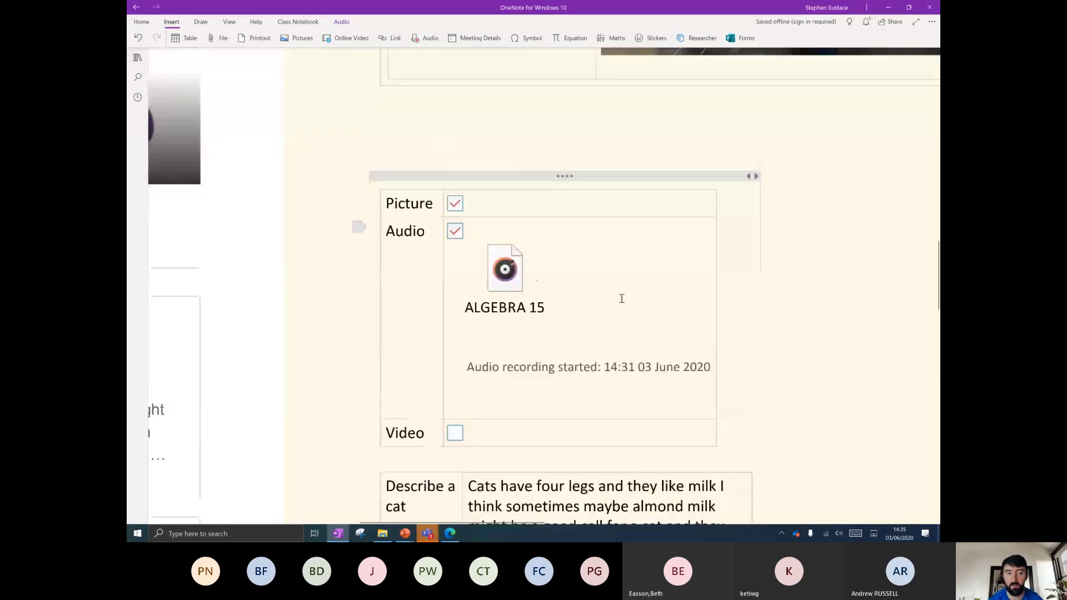
{"action": "mouse_move", "coordinate": [510, 274]}
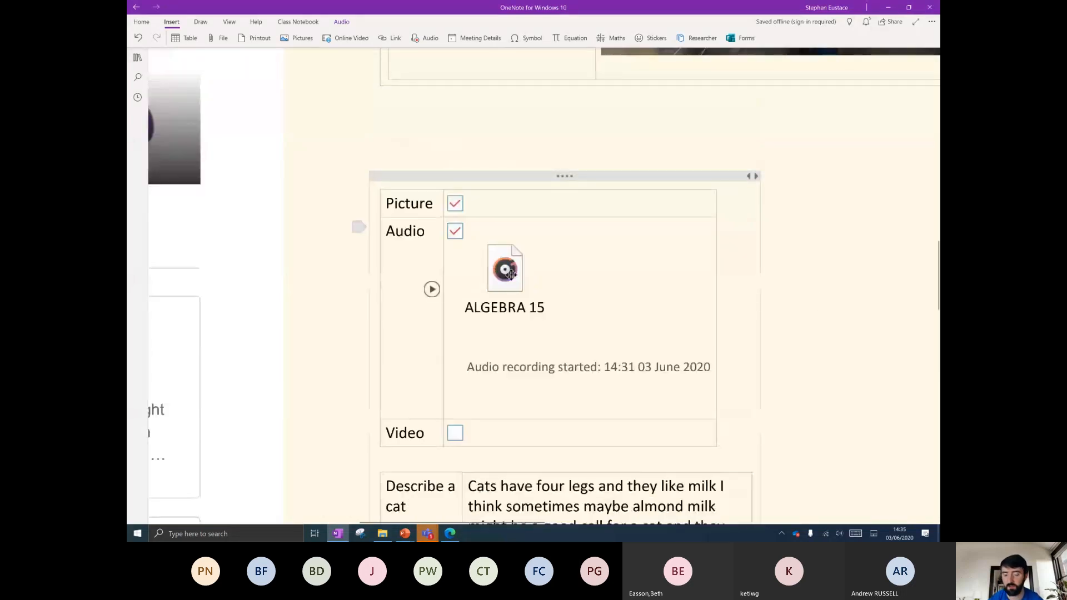
{"action": "scroll", "coordinate": [584, 295], "scroll_direction": "down", "scroll_amount": 7}
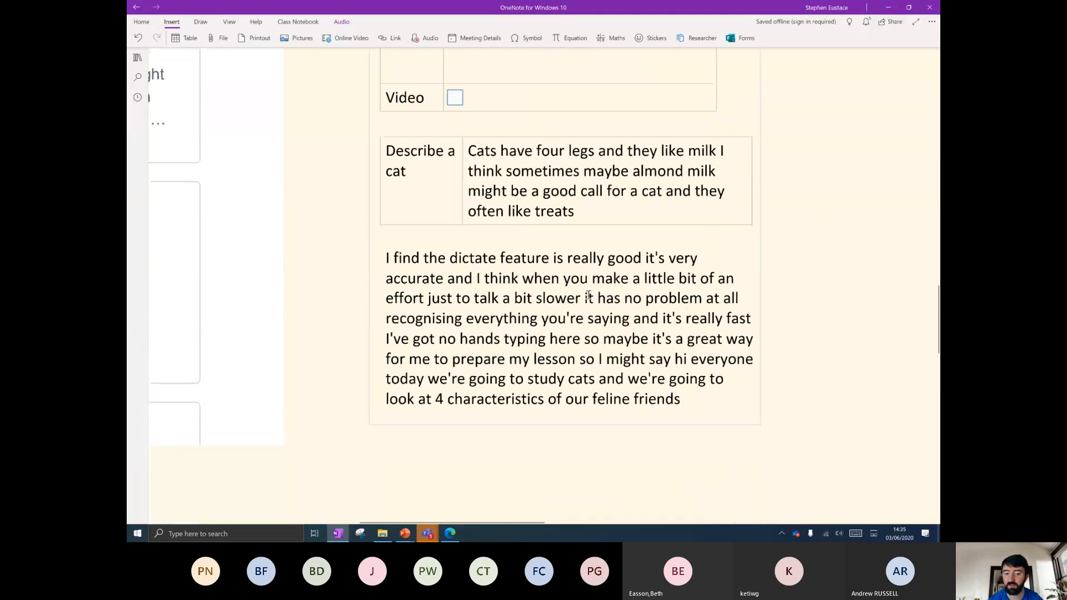
{"action": "scroll", "coordinate": [588, 296], "scroll_direction": "down", "scroll_amount": 2}
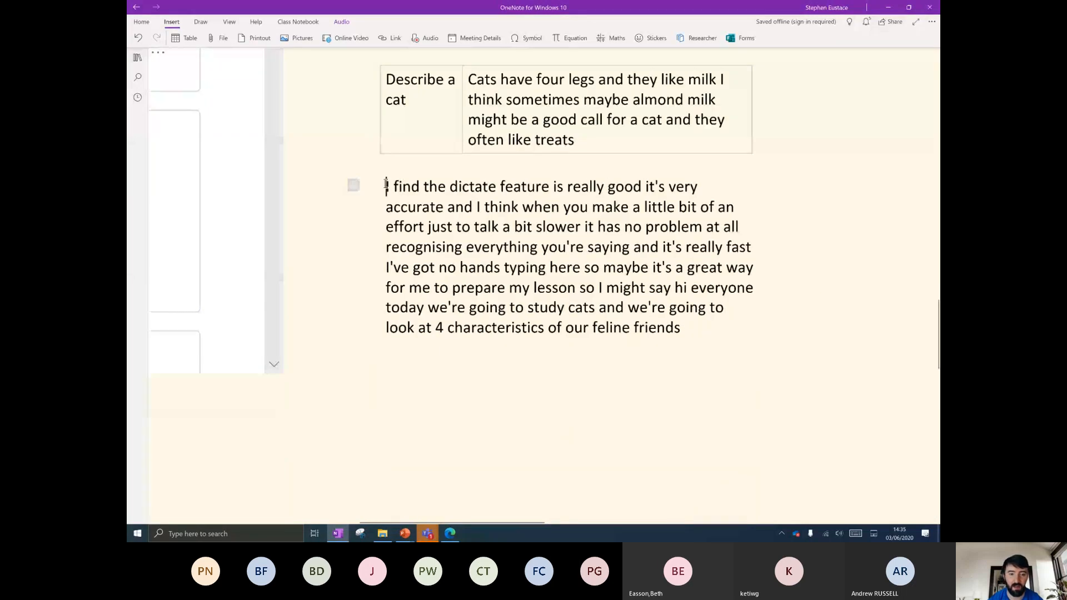
{"action": "scroll", "coordinate": [386, 186], "scroll_direction": "up", "scroll_amount": 10}
{"action": "left_click", "coordinate": [503, 350]}
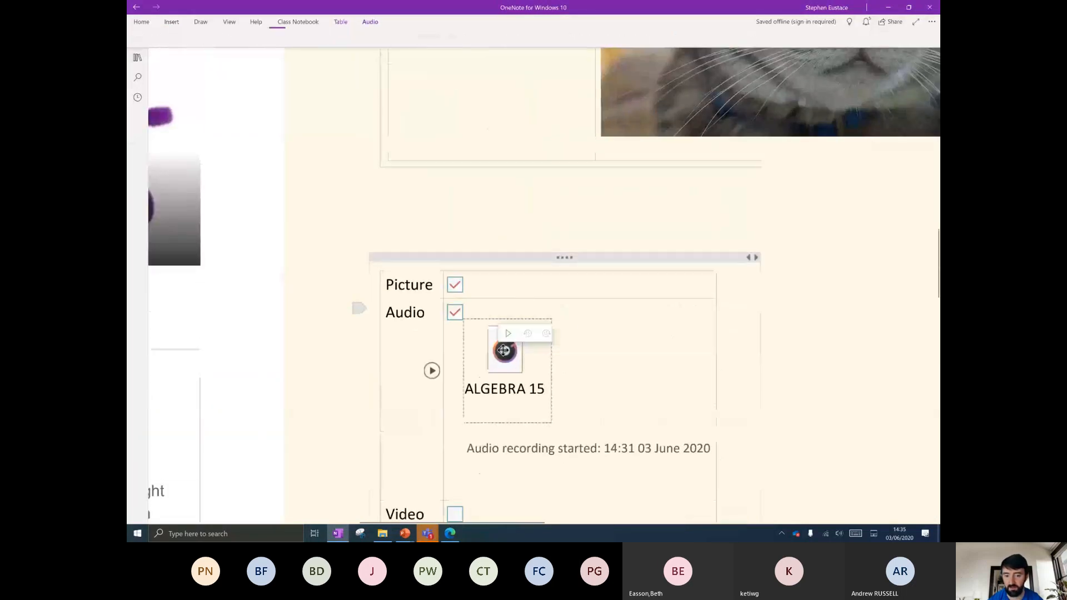
{"action": "double_click", "coordinate": [503, 350]}
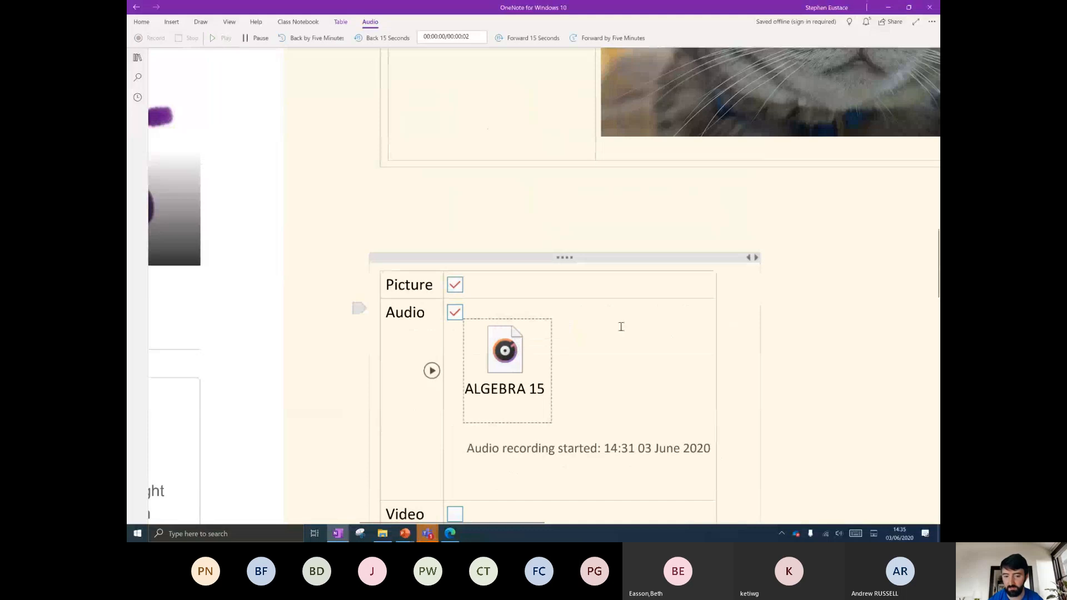
Drag the Describe a cat table's column border to widen its label column.
{"action": "scroll", "coordinate": [621, 327], "scroll_direction": "down", "scroll_amount": 3}
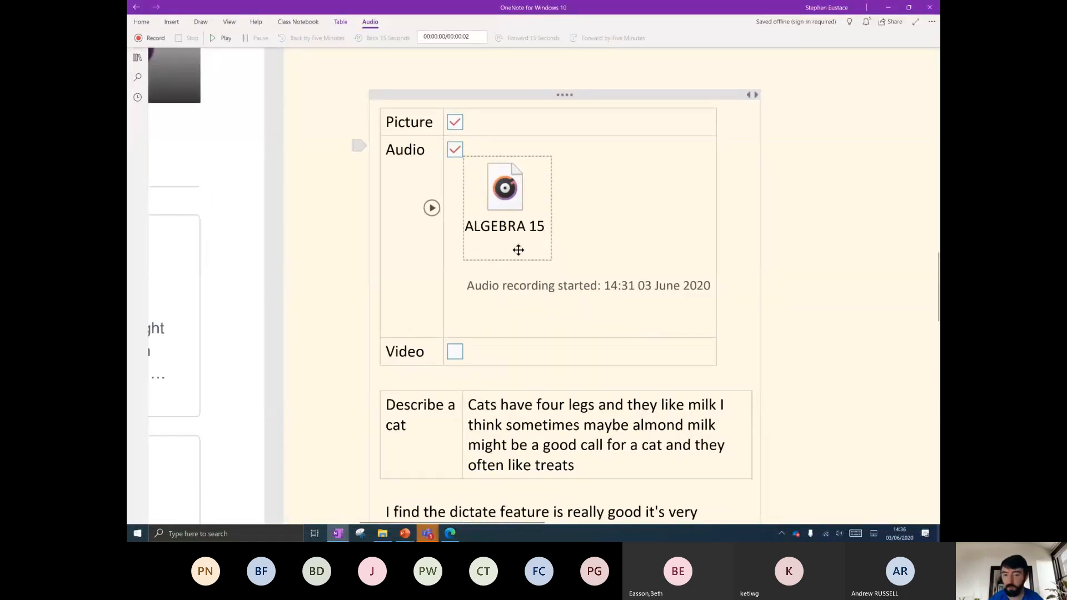
{"action": "mouse_move", "coordinate": [729, 384]}
{"action": "left_mouse_down"}
{"action": "mouse_move", "coordinate": [598, 386]}
{"action": "mouse_move", "coordinate": [719, 398]}
{"action": "left_mouse_up"}
{"action": "scroll", "coordinate": [729, 372], "scroll_direction": "right", "scroll_amount": 2}
{"action": "scroll", "coordinate": [729, 372], "scroll_direction": "right", "scroll_amount": 1}
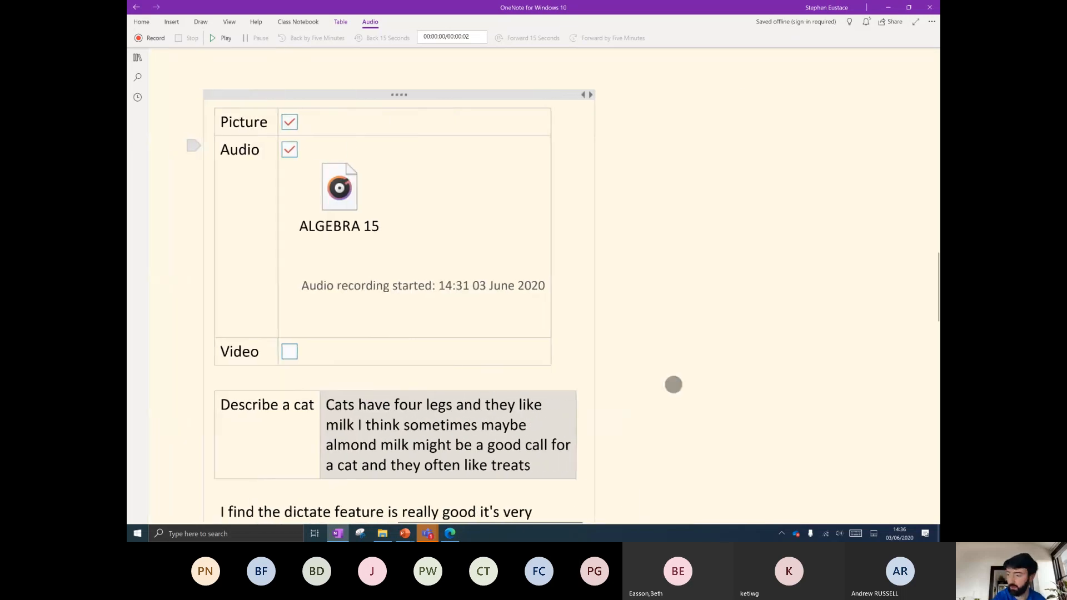
{"action": "left_click", "coordinate": [629, 111]}
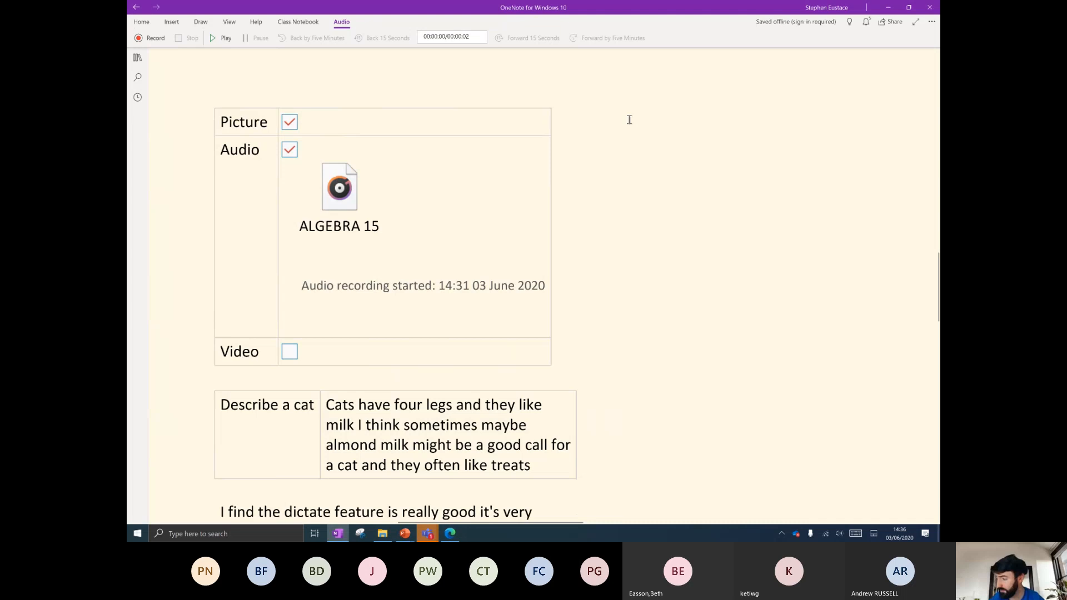
Record a second ALGEBRA 15 audio clip beside the Picture/Audio/Video table.
{"action": "left_click", "coordinate": [171, 23]}
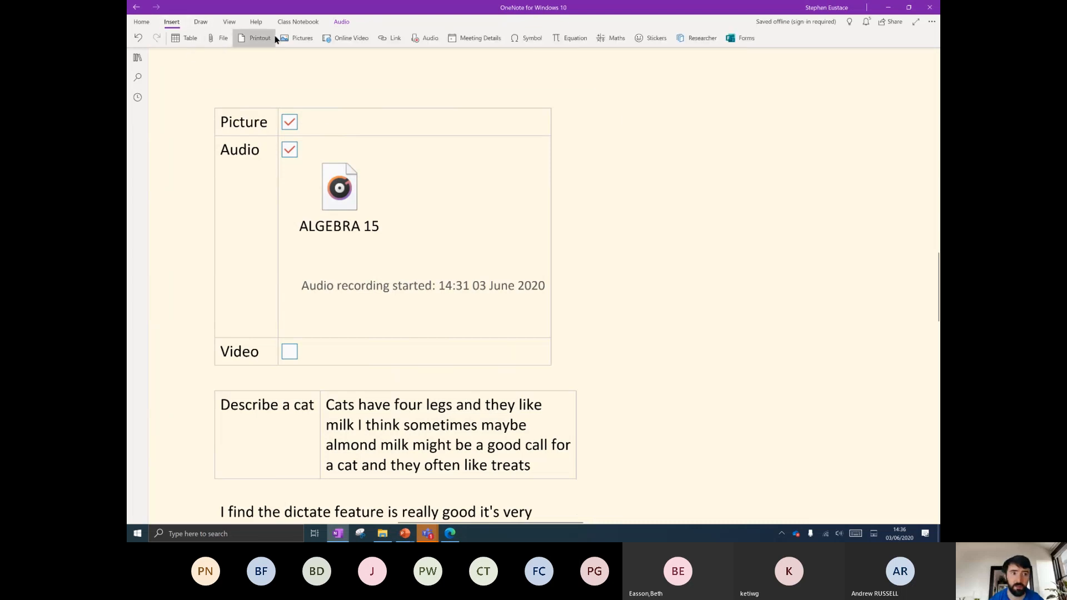
{"action": "left_click", "coordinate": [425, 38]}
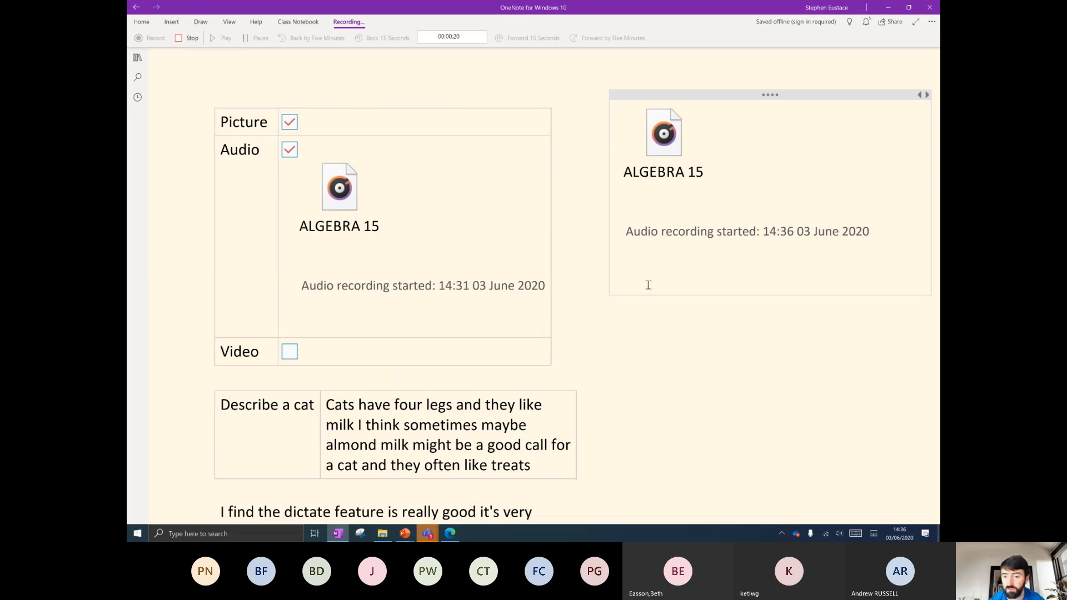
{"action": "left_click", "coordinate": [182, 39]}
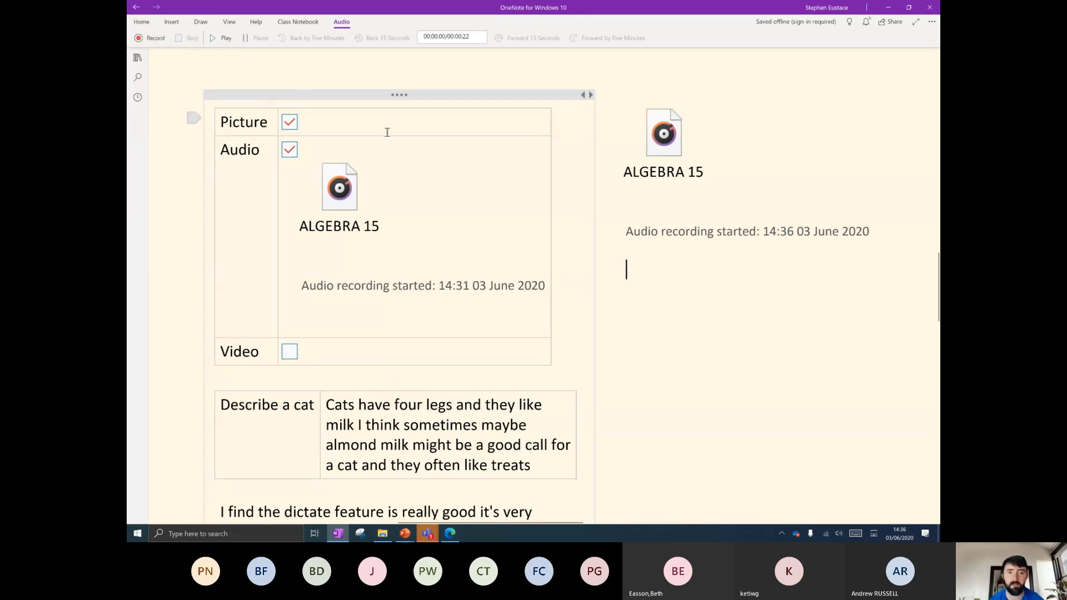
{"action": "left_click", "coordinate": [172, 22]}
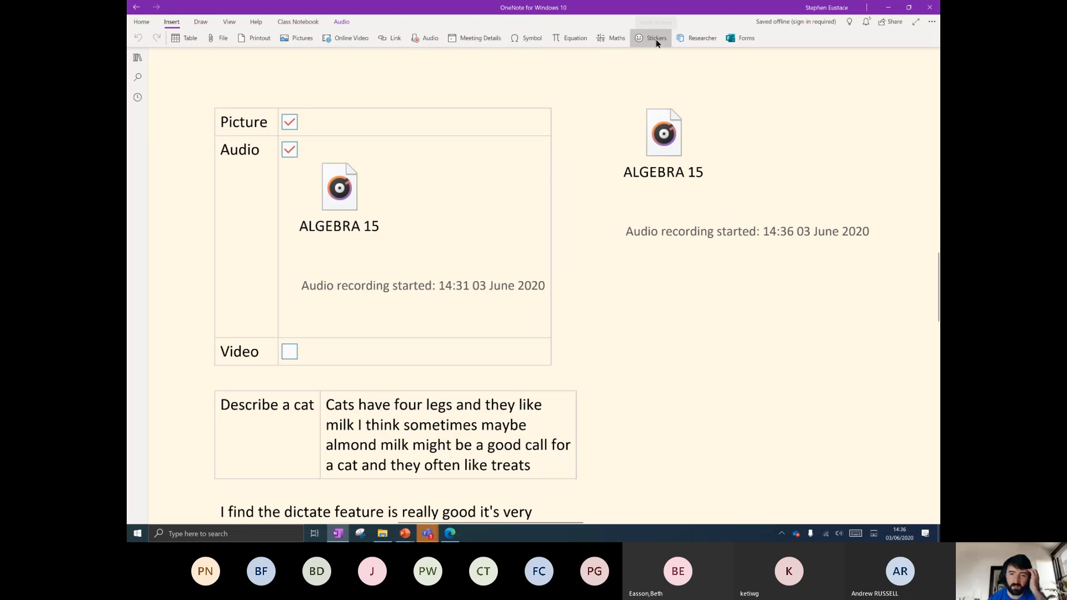
{"action": "left_click", "coordinate": [319, 118]}
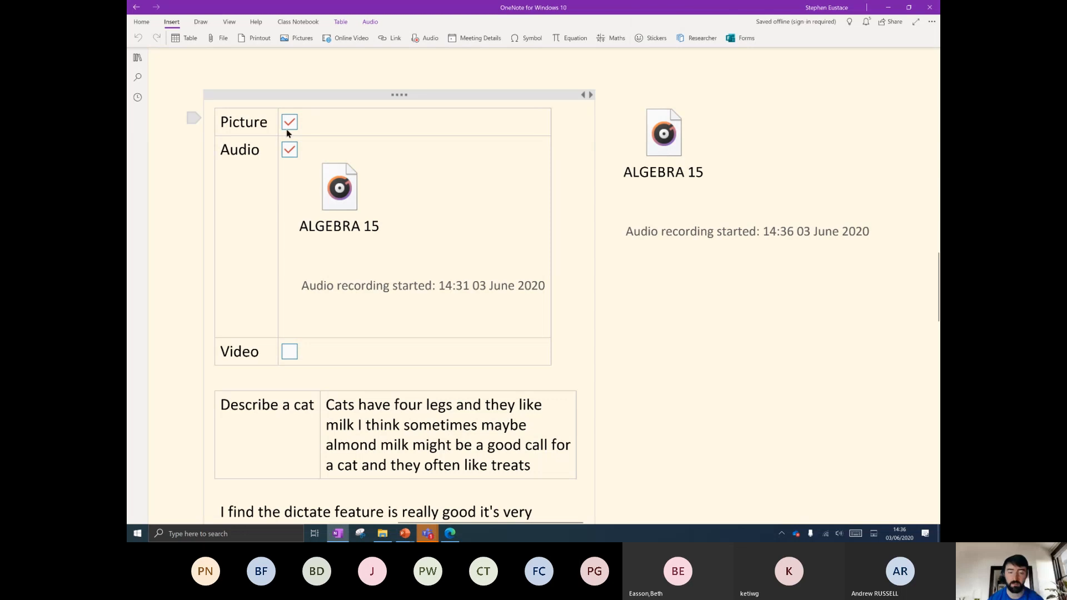
{"action": "scroll", "coordinate": [409, 300], "scroll_direction": "up", "scroll_amount": 3}
{"action": "scroll", "coordinate": [414, 333], "scroll_direction": "down", "scroll_amount": 3}
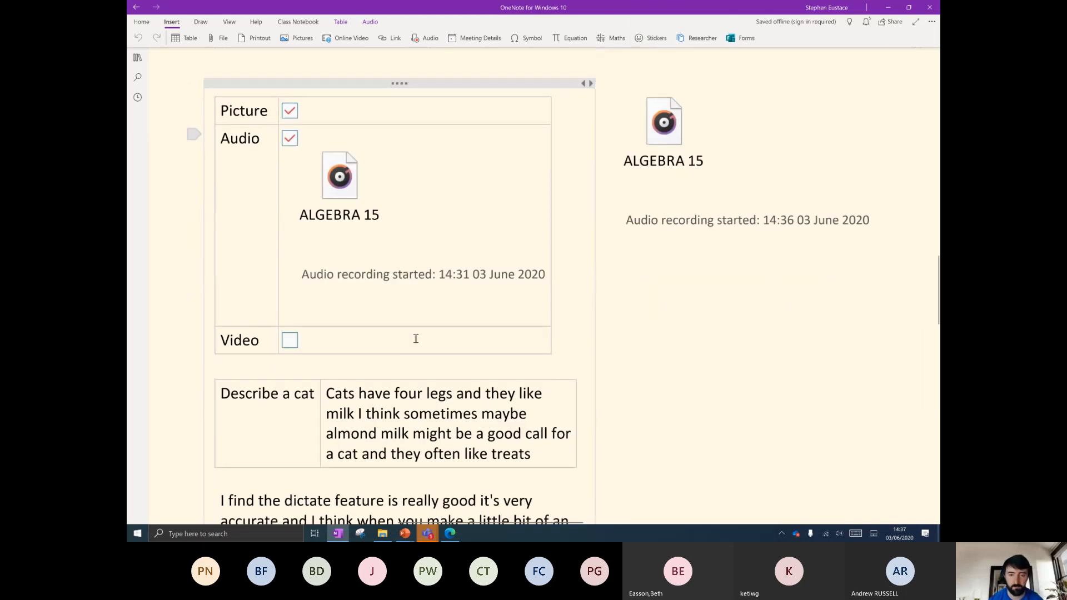
{"action": "scroll", "coordinate": [416, 339], "scroll_direction": "up", "scroll_amount": 5}
{"action": "scroll", "coordinate": [514, 350], "scroll_direction": "down", "scroll_amount": 3}
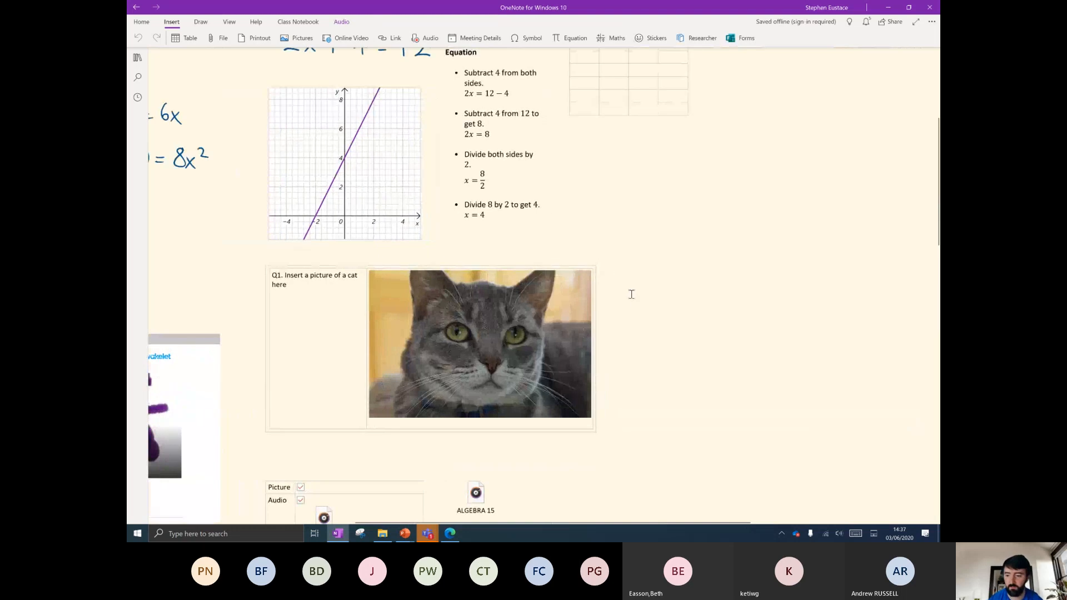
Place a Bubble Doodle 'Nice Work' sticker personalised with a student's name.
{"action": "left_click", "coordinate": [654, 38]}
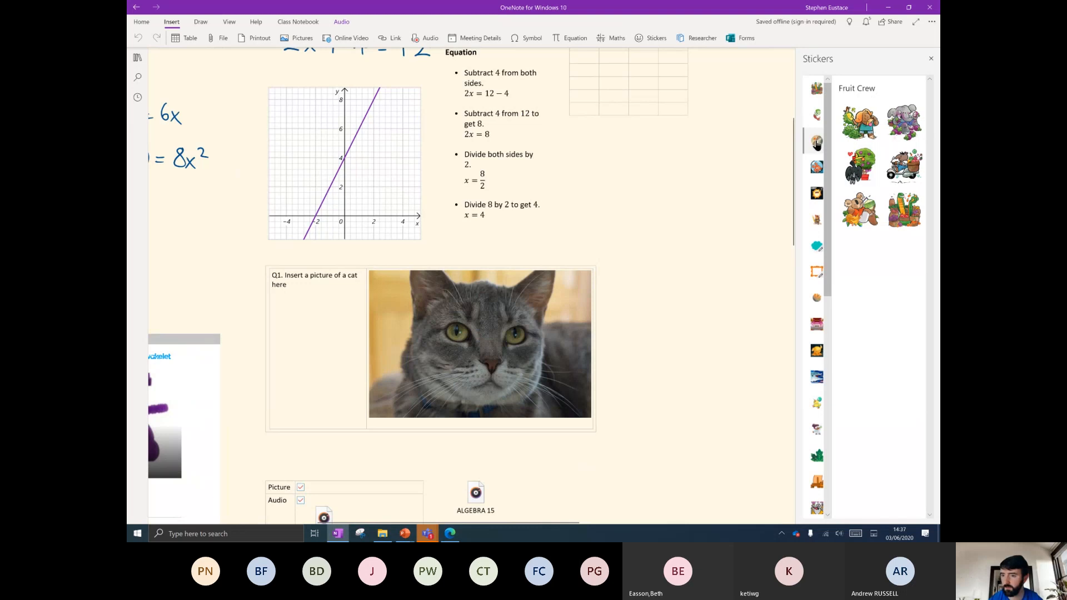
{"action": "left_click", "coordinate": [816, 166]}
{"action": "left_click", "coordinate": [816, 246]}
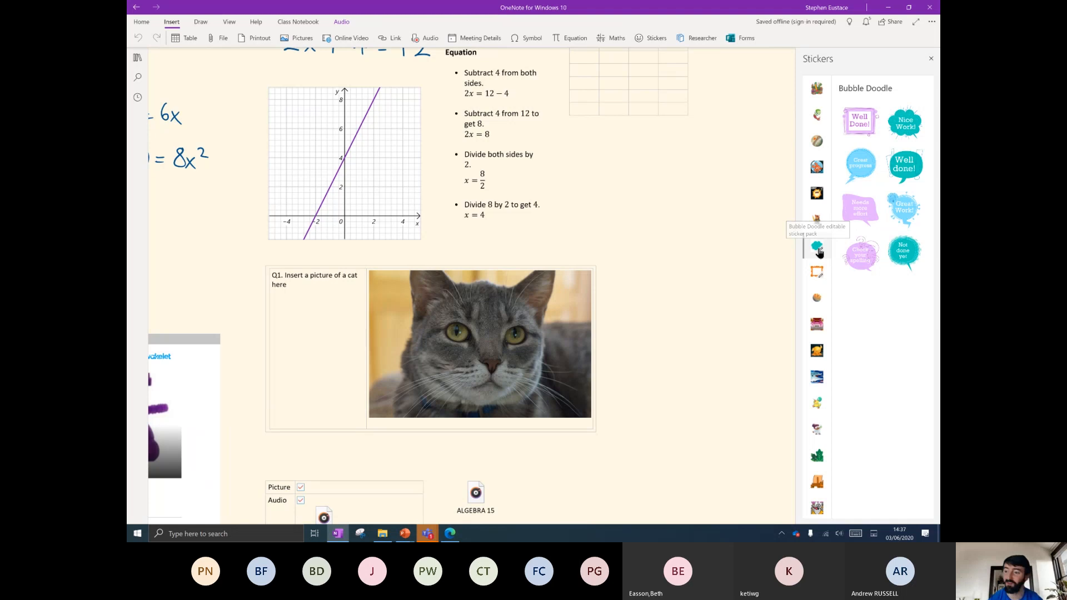
{"action": "left_click", "coordinate": [904, 129]}
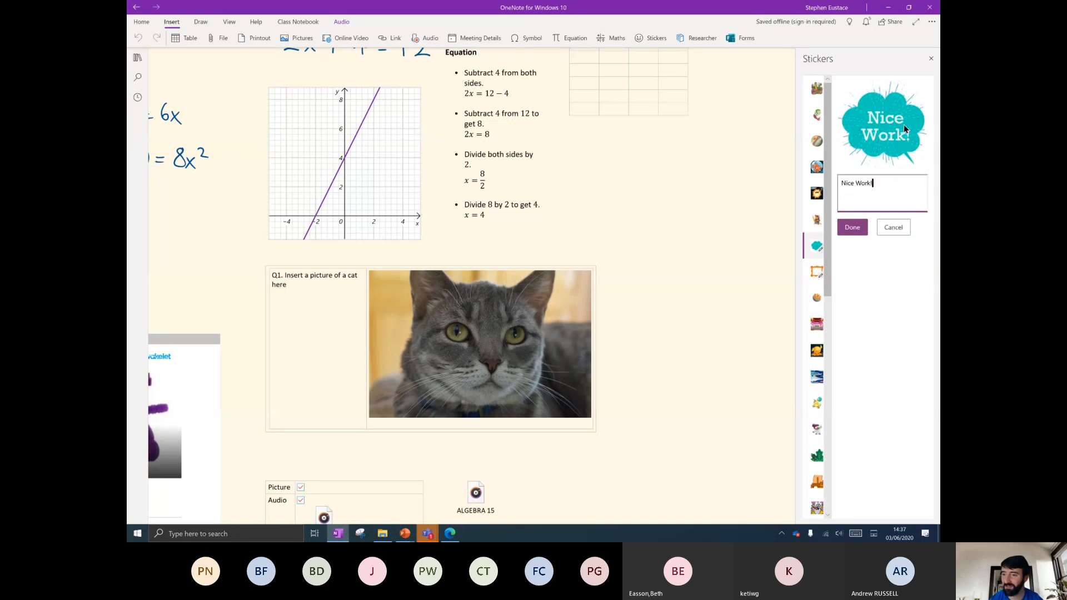
{"action": "key", "text": "BackSpace"}
{"action": "type", "text": "Sara"}
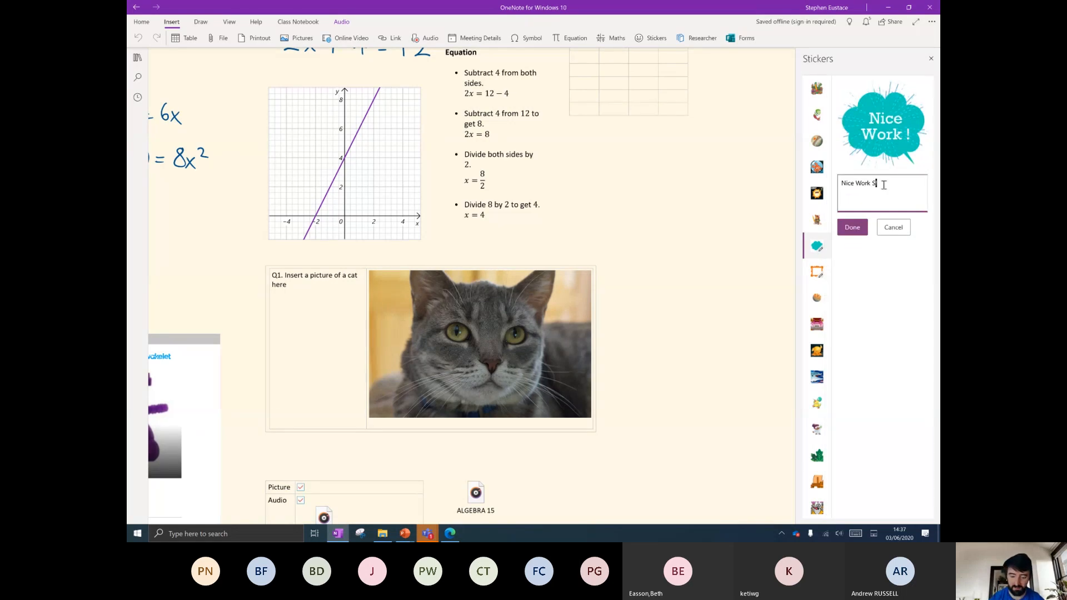
{"action": "type", "text": "h!"}
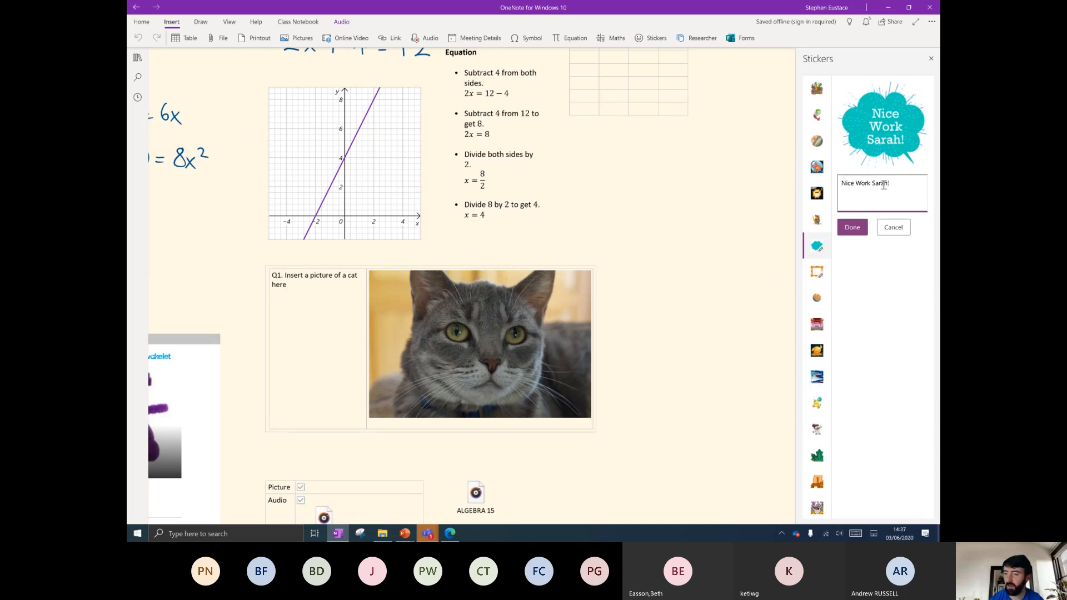
{"action": "left_click", "coordinate": [852, 228]}
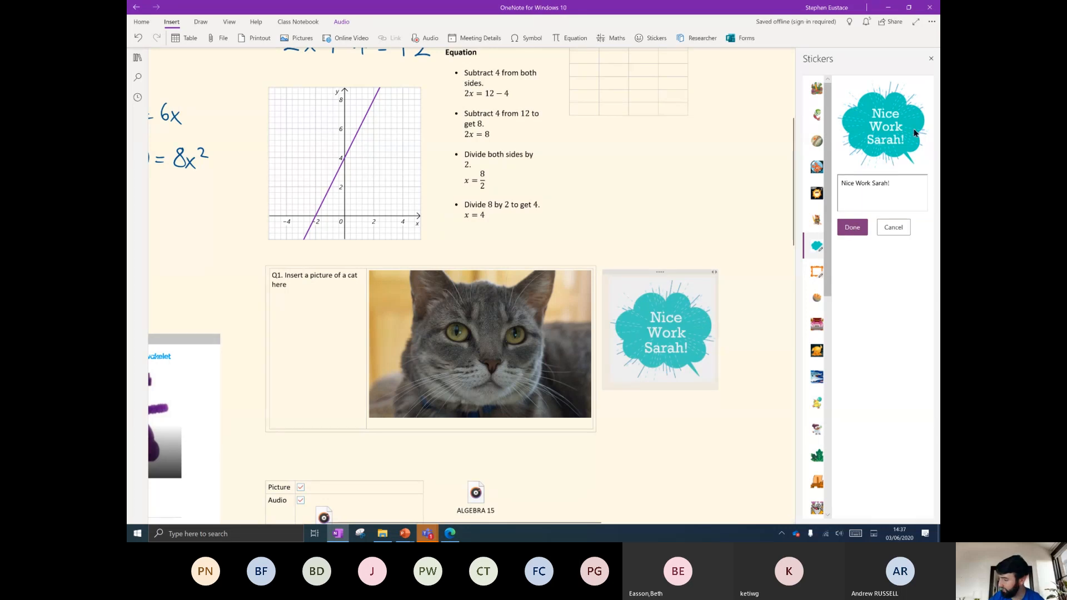
Add a Doodle Frame 'Great progress' sticker with another student's name and move it below the cat picture.
{"action": "left_click", "coordinate": [817, 272]}
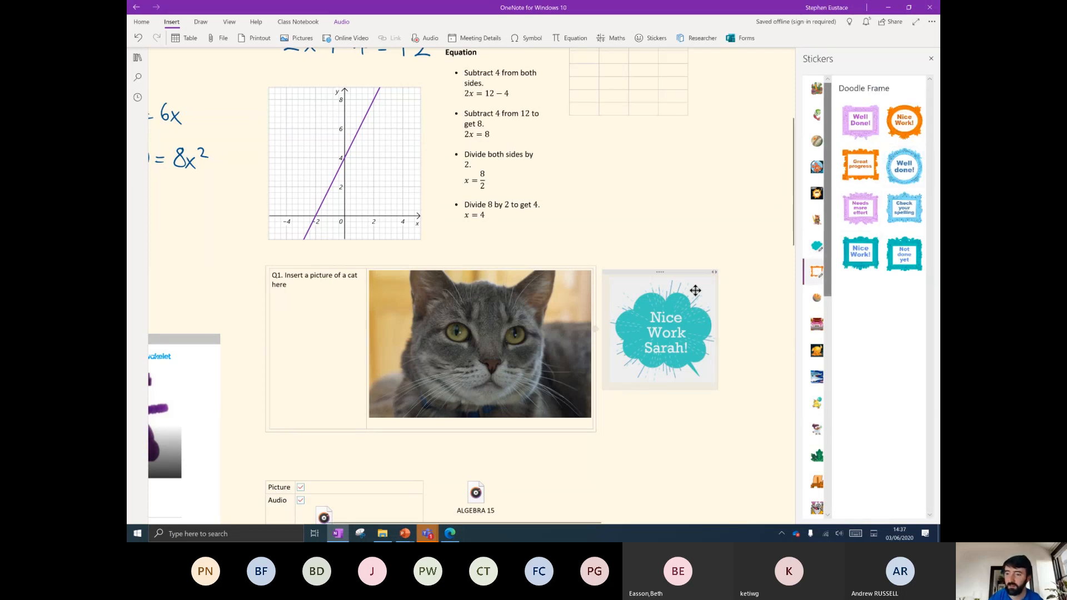
{"action": "scroll", "coordinate": [817, 222], "scroll_direction": "down", "scroll_amount": 3}
{"action": "left_click", "coordinate": [860, 165]}
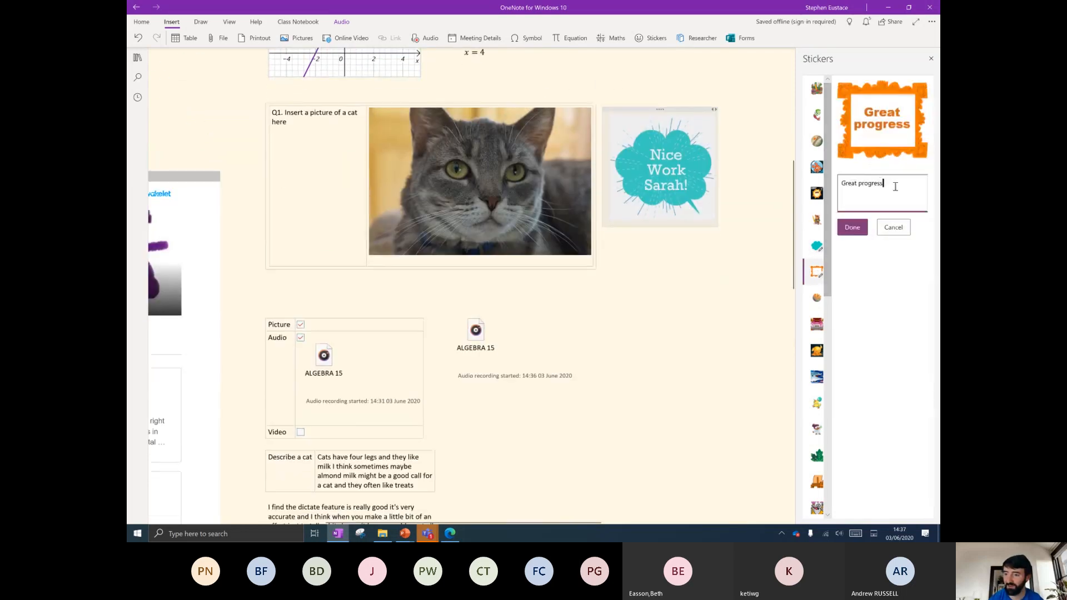
{"action": "type", "text": "Paul!!!"}
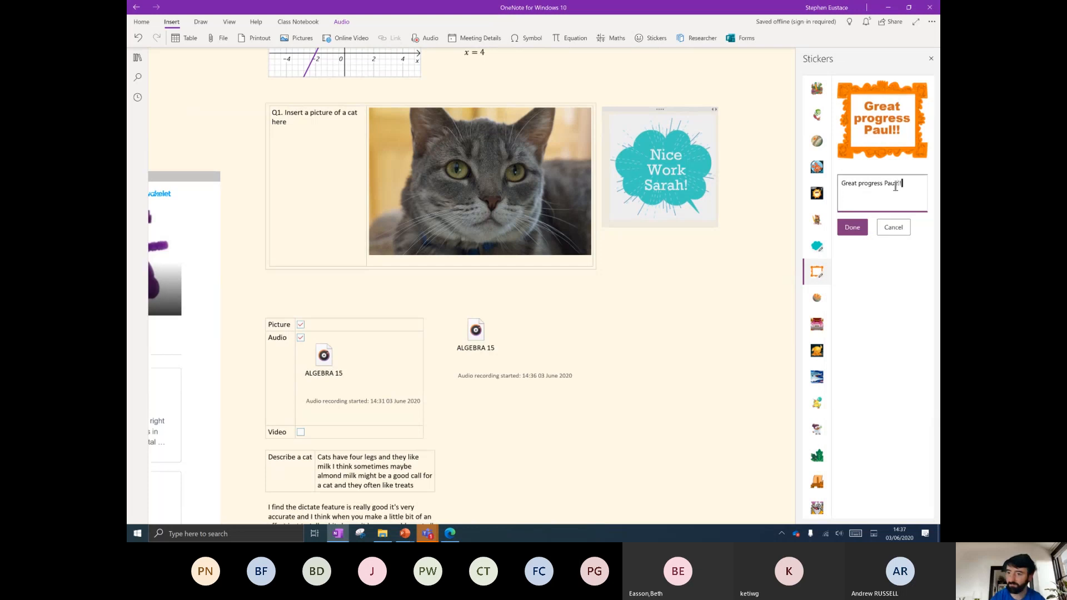
{"action": "left_click", "coordinate": [852, 227]}
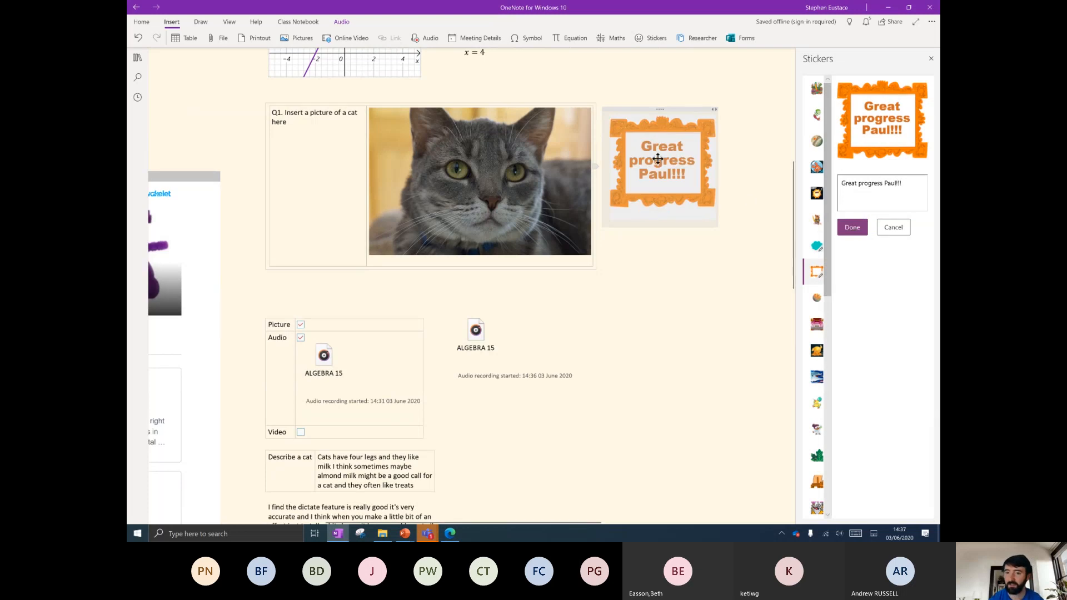
{"action": "left_click", "coordinate": [659, 132]}
{"action": "left_click_drag", "start_coordinate": [673, 118], "coordinate": [706, 156]}
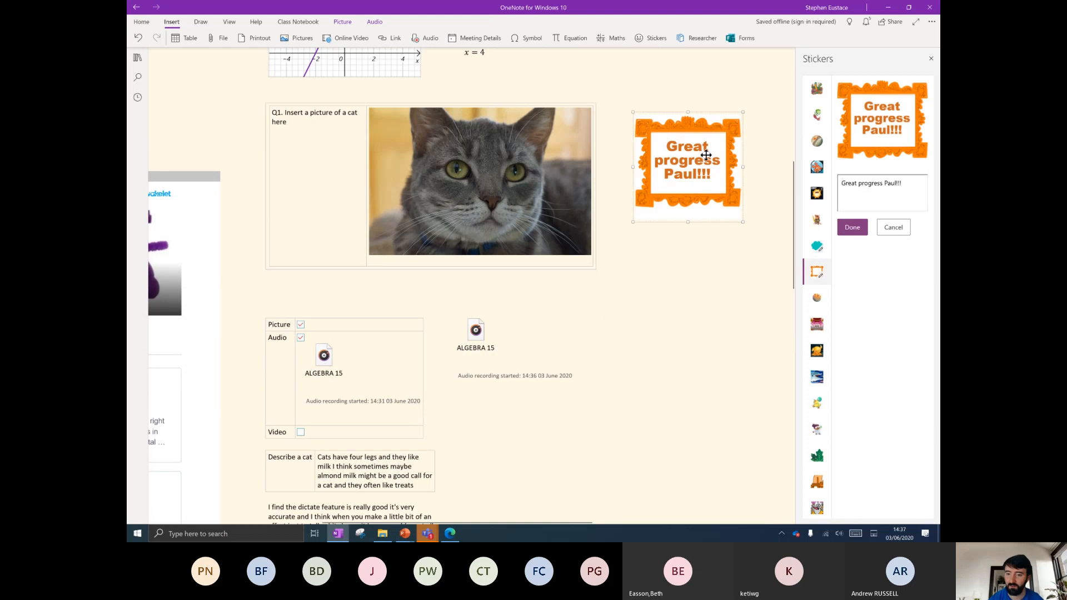
{"action": "left_click", "coordinate": [931, 59]}
{"action": "left_click", "coordinate": [638, 298]}
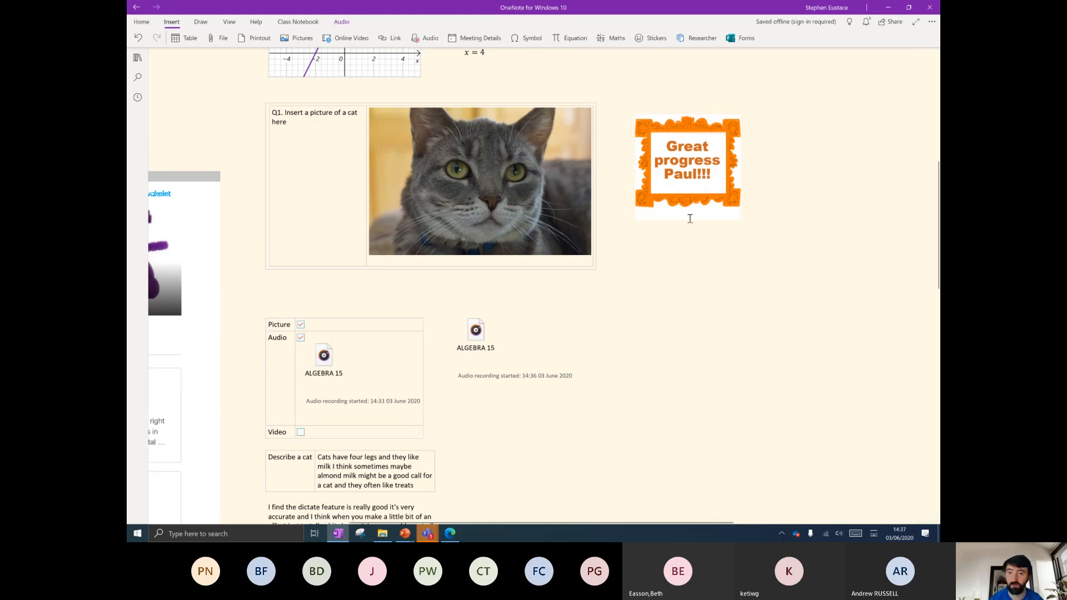
Search Researcher for 'cats', filter to Journals, and insert 'The evolution of cats' citation.
{"action": "left_click", "coordinate": [703, 38]}
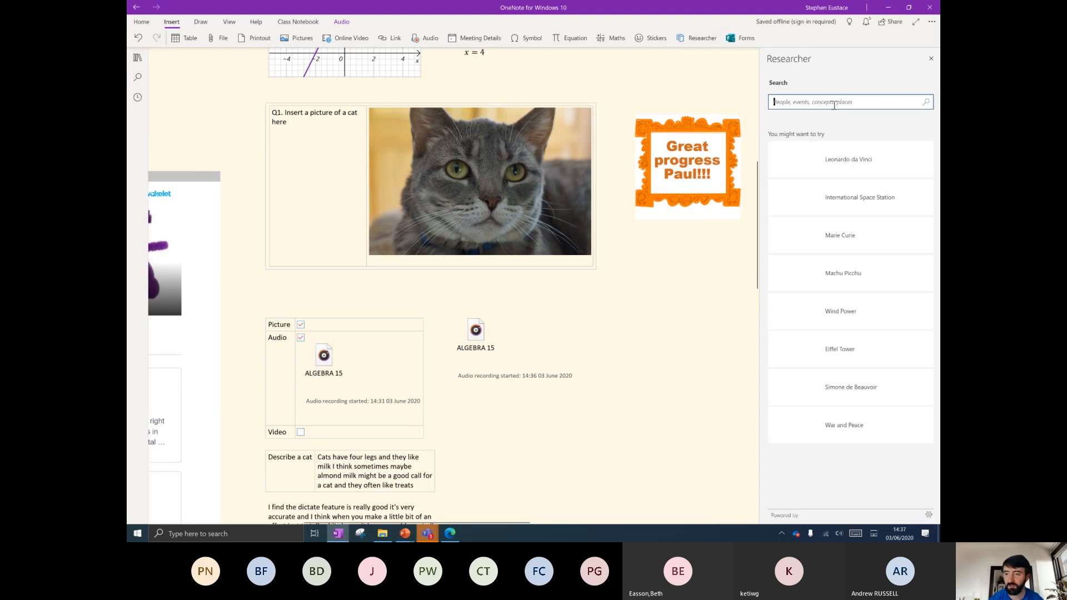
{"action": "type", "text": "cats"}
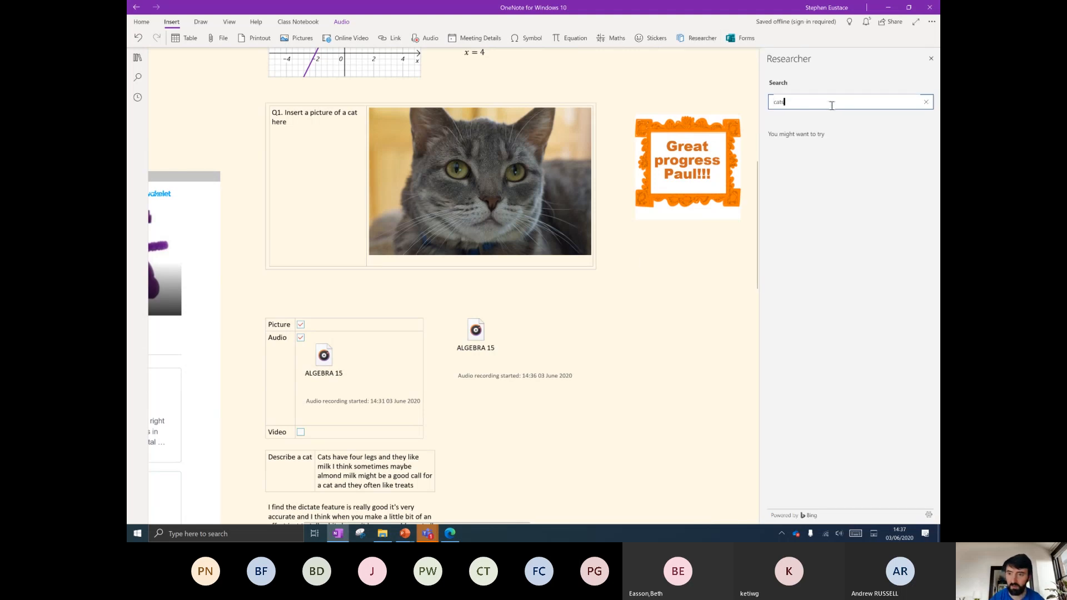
{"action": "key", "text": "Return"}
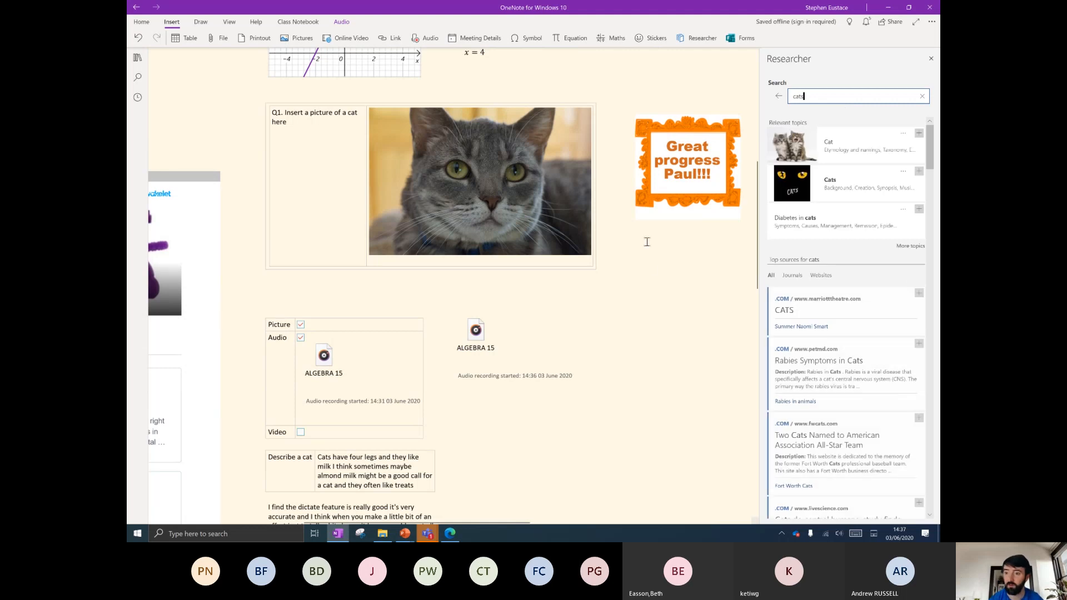
{"action": "left_click", "coordinate": [651, 268]}
{"action": "scroll", "coordinate": [528, 362], "scroll_direction": "right", "scroll_amount": 5}
{"action": "scroll", "coordinate": [417, 363], "scroll_direction": "left", "scroll_amount": 1}
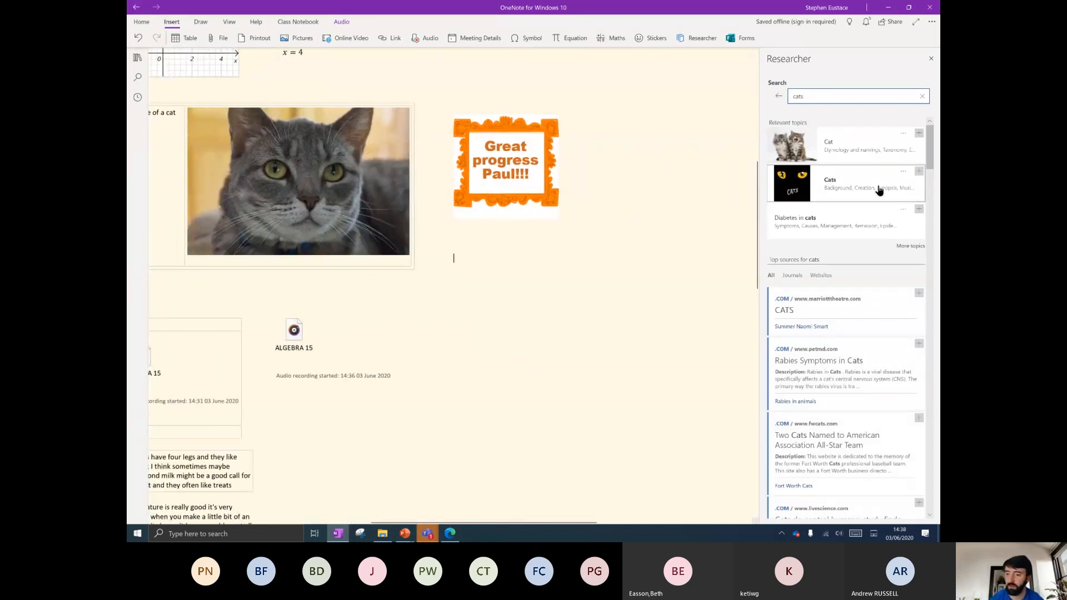
{"action": "scroll", "coordinate": [810, 298], "scroll_direction": "down", "scroll_amount": 10}
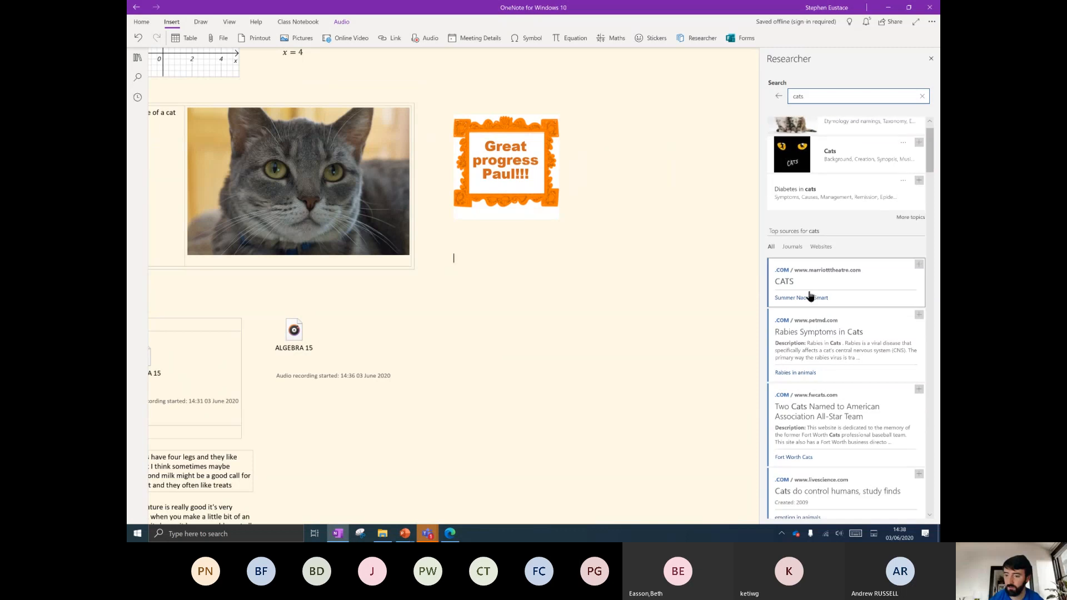
{"action": "scroll", "coordinate": [849, 332], "scroll_direction": "up", "scroll_amount": 2}
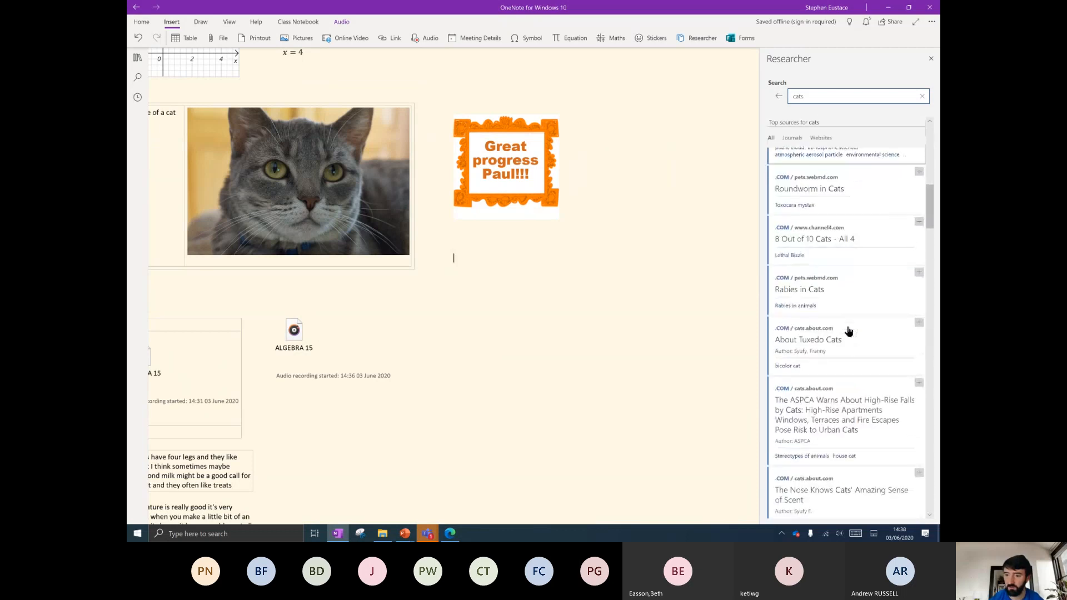
{"action": "left_click", "coordinate": [795, 138]}
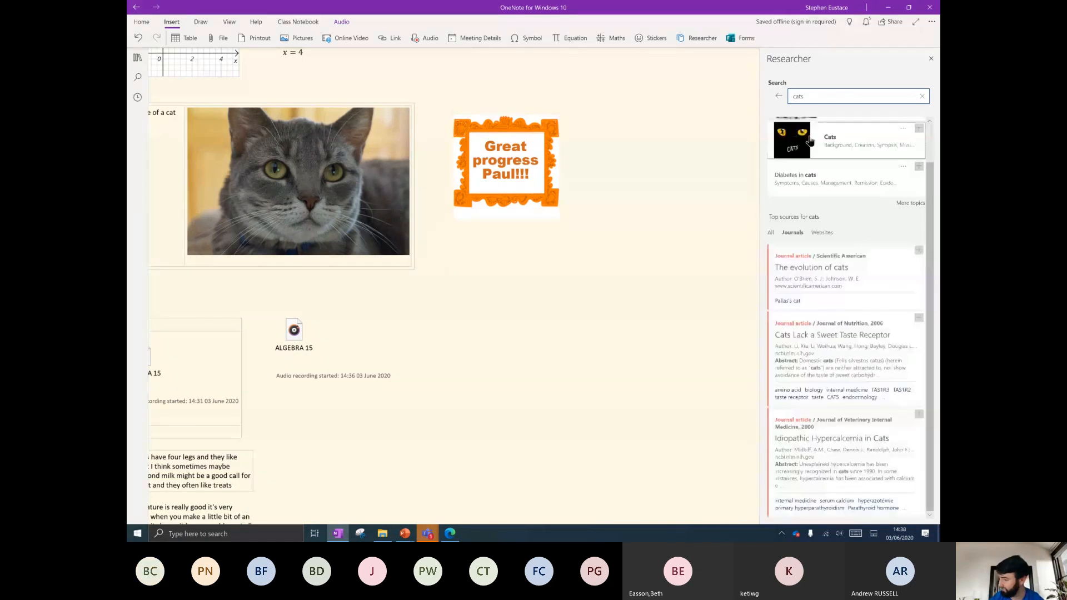
{"action": "left_click", "coordinate": [919, 250]}
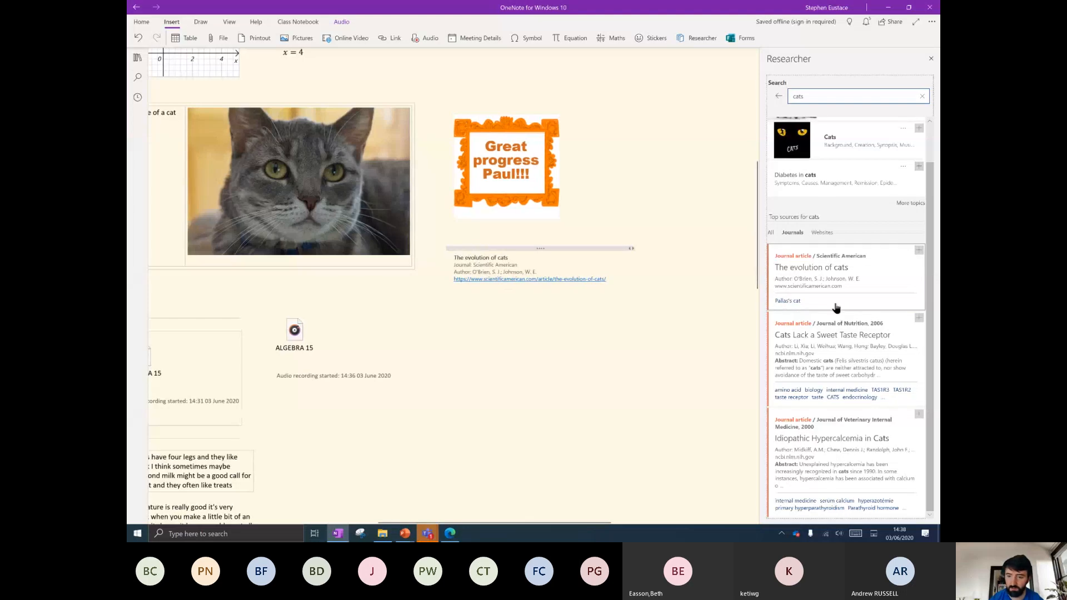
Add the Cats topic summary with its logo to the page.
{"action": "left_click_drag", "start_coordinate": [827, 97], "coordinate": [785, 98]}
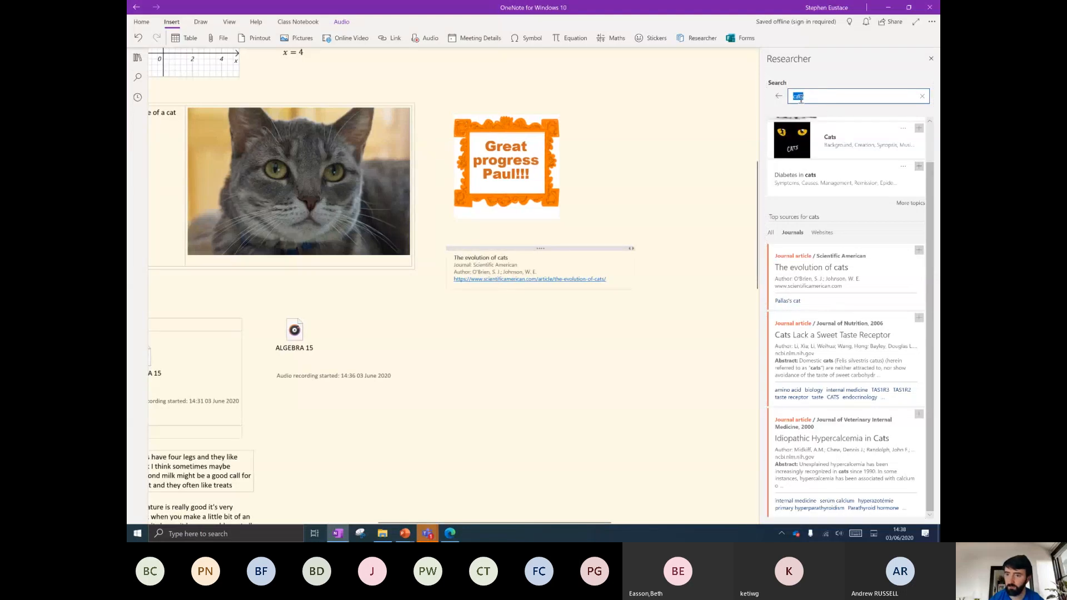
{"action": "scroll", "coordinate": [898, 189], "scroll_direction": "up", "scroll_amount": 1}
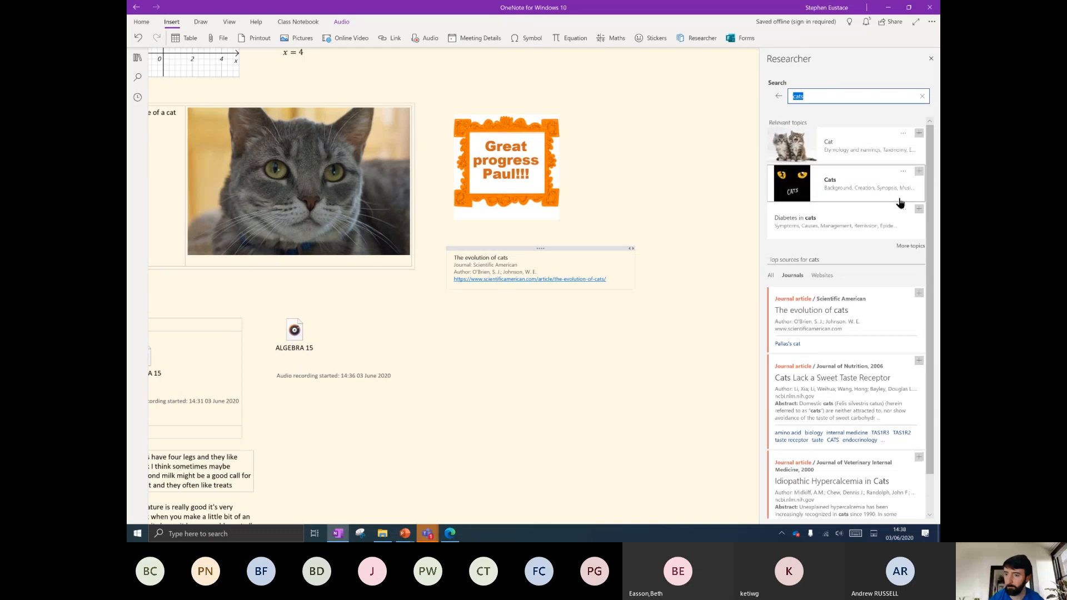
{"action": "left_click", "coordinate": [919, 171]}
{"action": "scroll", "coordinate": [551, 278], "scroll_direction": "down", "scroll_amount": 4}
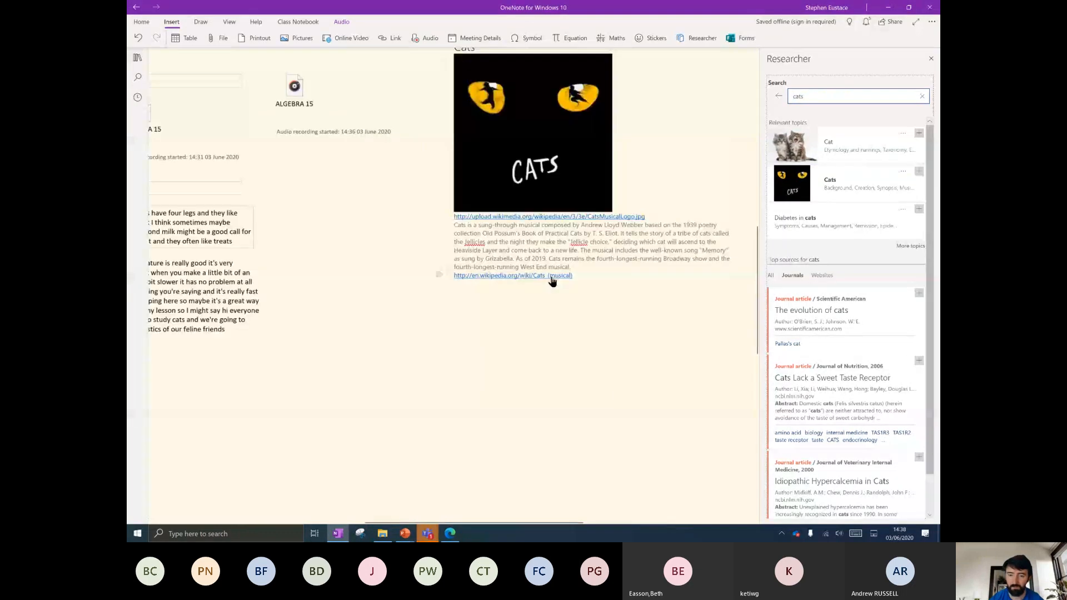
{"action": "scroll", "coordinate": [535, 442], "scroll_direction": "up", "scroll_amount": 3}
{"action": "scroll", "coordinate": [535, 442], "scroll_direction": "down", "scroll_amount": 1}
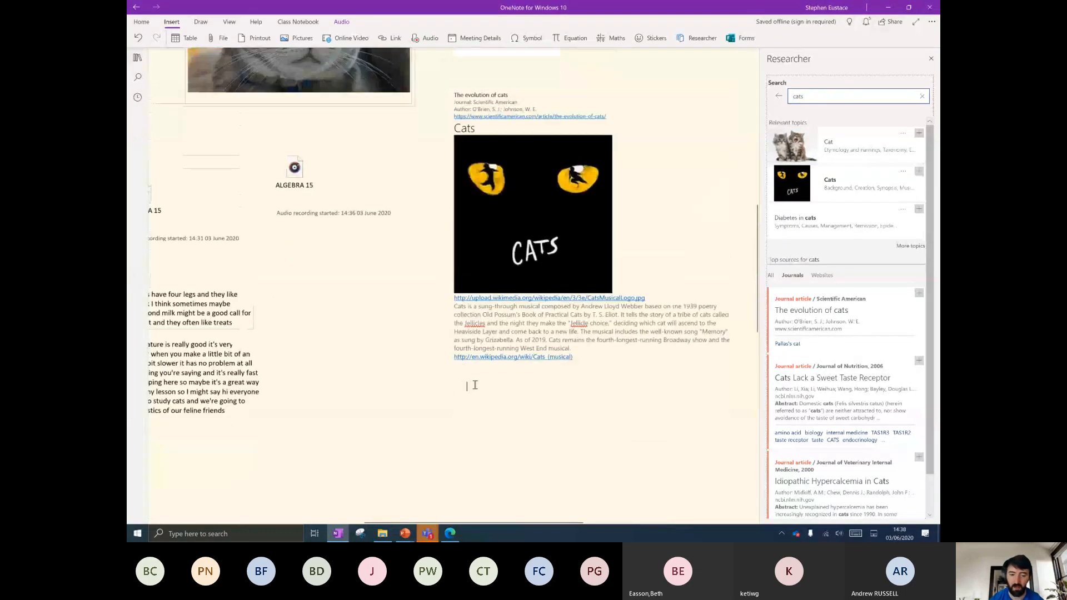
{"action": "left_click_drag", "start_coordinate": [593, 354], "coordinate": [450, 305]}
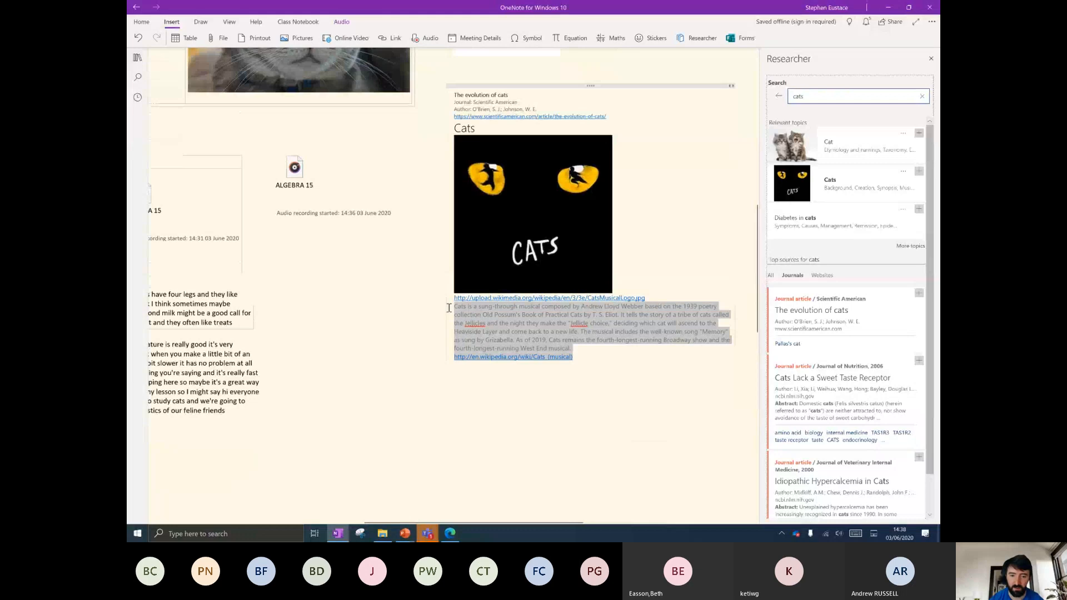
{"action": "left_click", "coordinate": [229, 22]}
{"action": "left_click", "coordinate": [594, 424]}
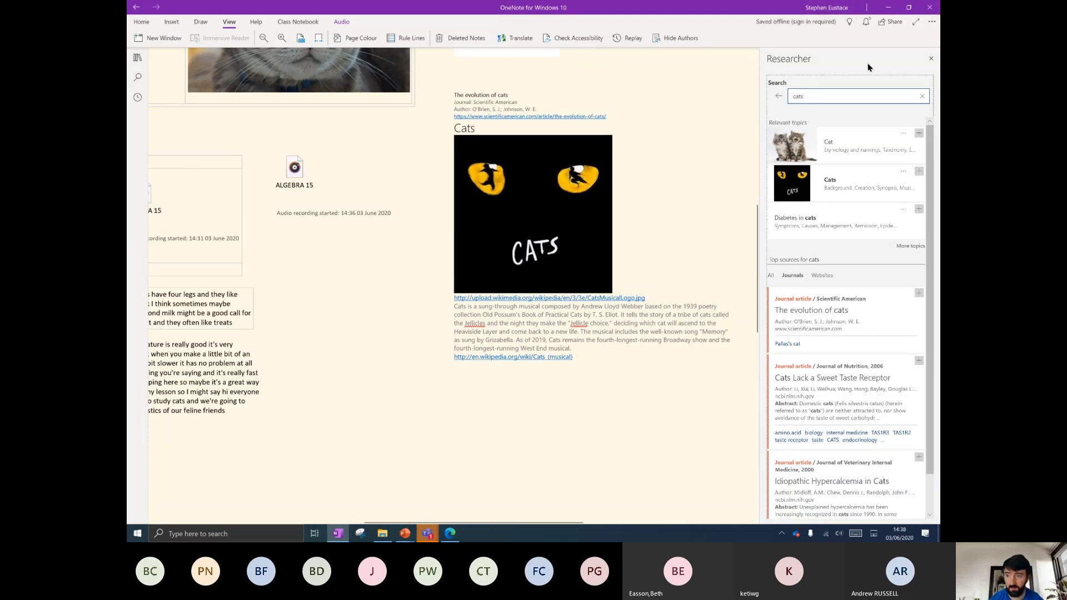
Close Researcher and replay how the 'Hi everyone' ink was drawn.
{"action": "scroll", "coordinate": [450, 358], "scroll_direction": "down", "scroll_amount": 3}
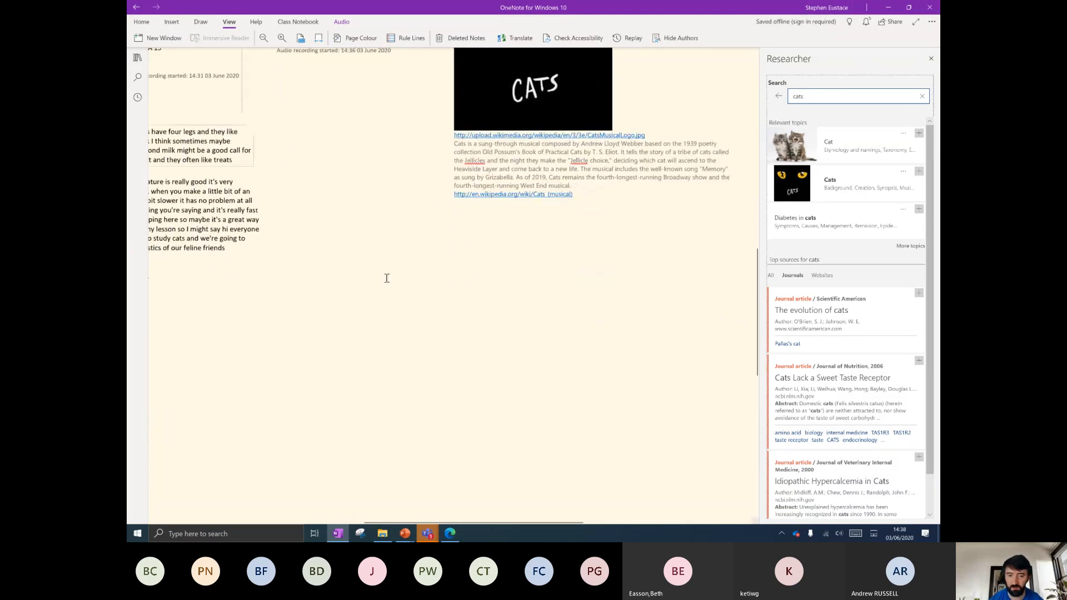
{"action": "left_click", "coordinate": [930, 59]}
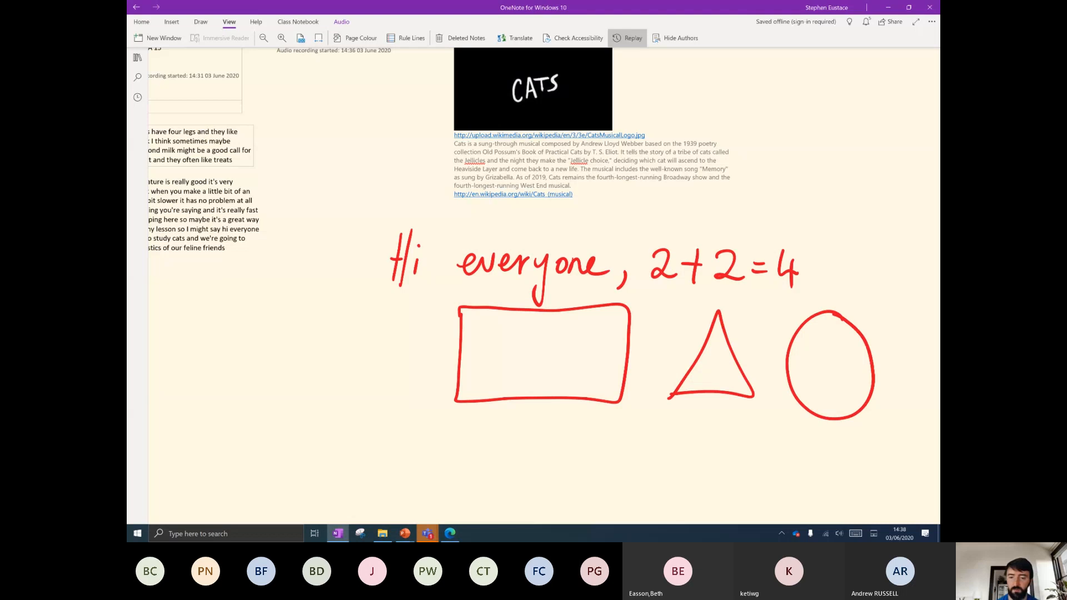
{"action": "left_click", "coordinate": [628, 38]}
{"action": "mouse_move", "coordinate": [366, 236]}
{"action": "left_mouse_down"}
{"action": "mouse_move", "coordinate": [641, 295]}
{"action": "mouse_move", "coordinate": [894, 437]}
{"action": "left_mouse_up"}
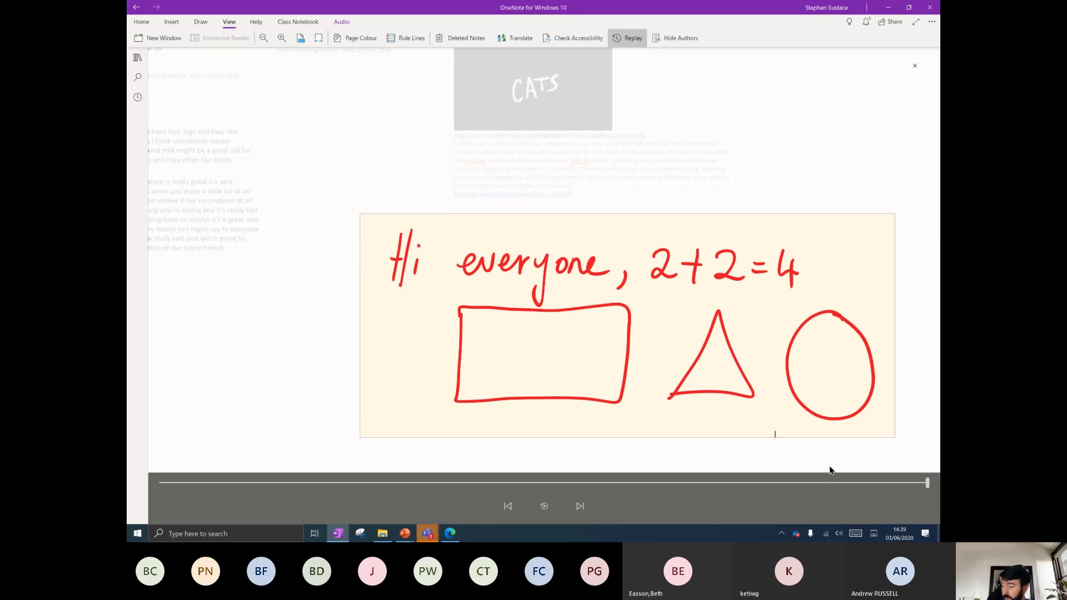
{"action": "mouse_move", "coordinate": [480, 483]}
{"action": "left_mouse_down"}
{"action": "mouse_move", "coordinate": [288, 483]}
{"action": "mouse_move", "coordinate": [841, 484]}
{"action": "mouse_move", "coordinate": [374, 483]}
{"action": "mouse_move", "coordinate": [778, 481]}
{"action": "mouse_move", "coordinate": [526, 483]}
{"action": "mouse_move", "coordinate": [544, 482]}
{"action": "left_mouse_up"}
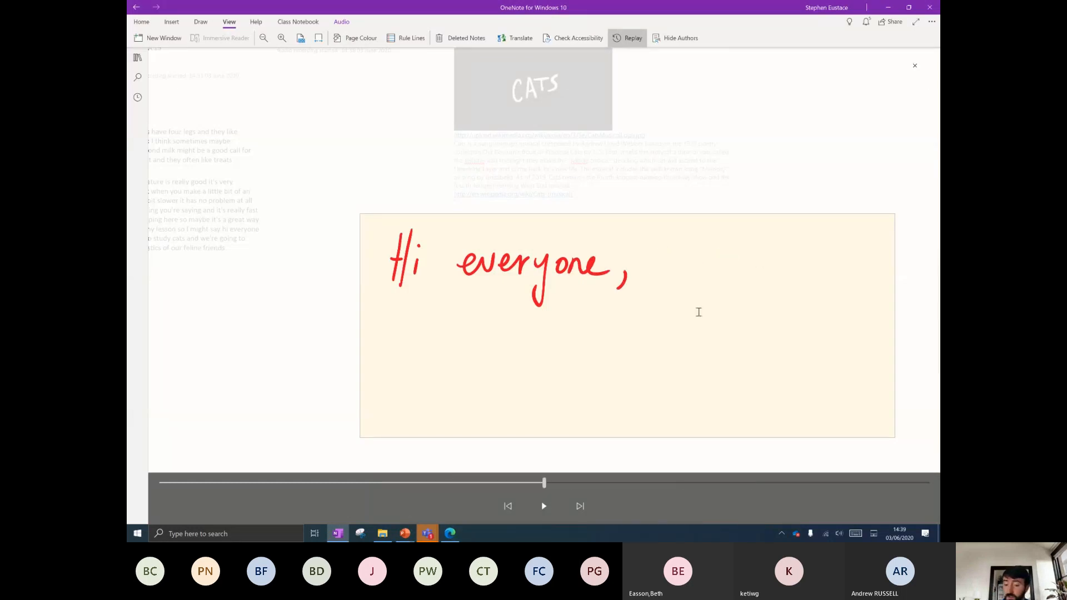
{"action": "left_click", "coordinate": [915, 66]}
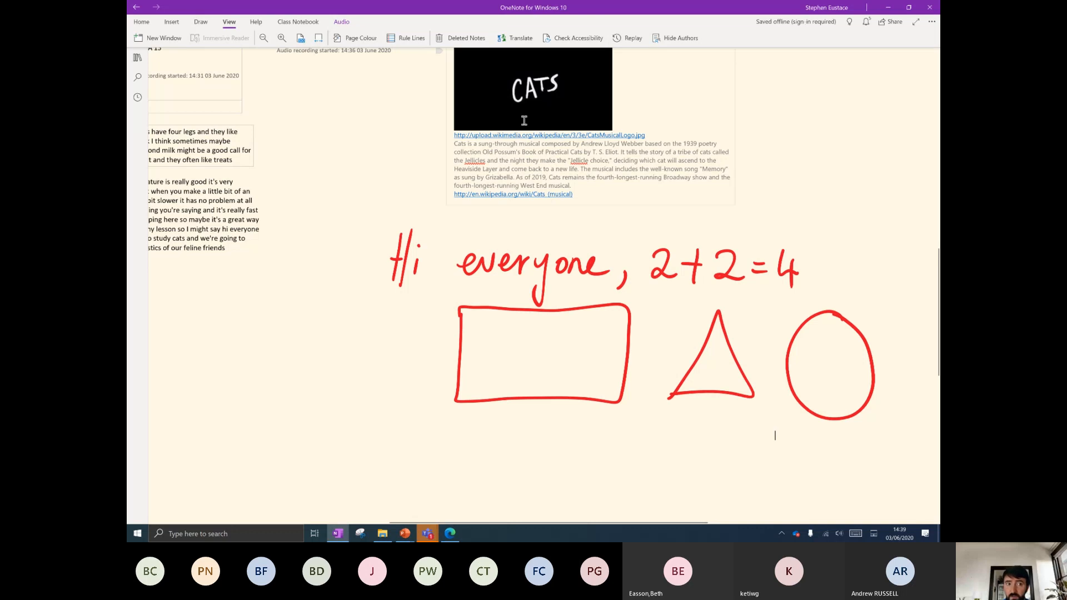
Replay all the ink, including the sum and the drawn shapes.
{"action": "left_click", "coordinate": [632, 38]}
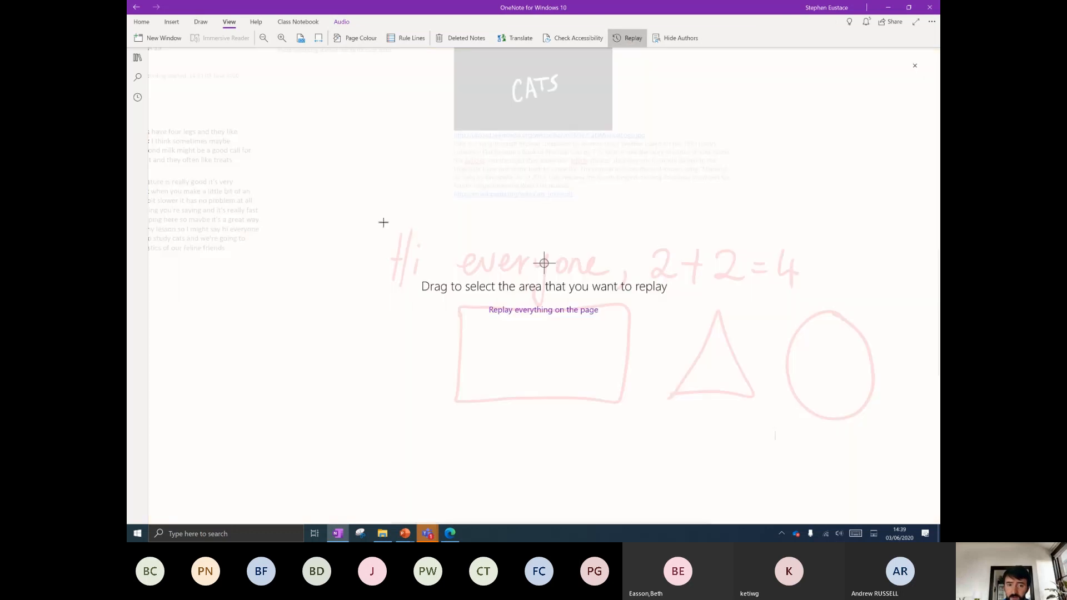
{"action": "mouse_move", "coordinate": [378, 221]}
{"action": "left_mouse_down"}
{"action": "mouse_move", "coordinate": [779, 371]}
{"action": "mouse_move", "coordinate": [899, 444]}
{"action": "left_mouse_up"}
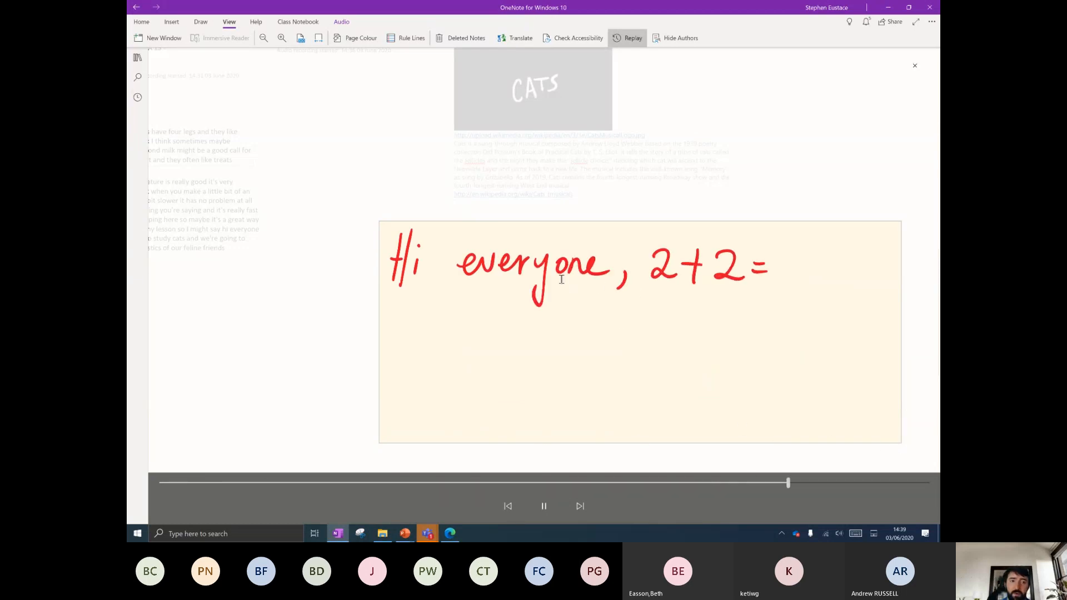
{"action": "left_click", "coordinate": [914, 65]}
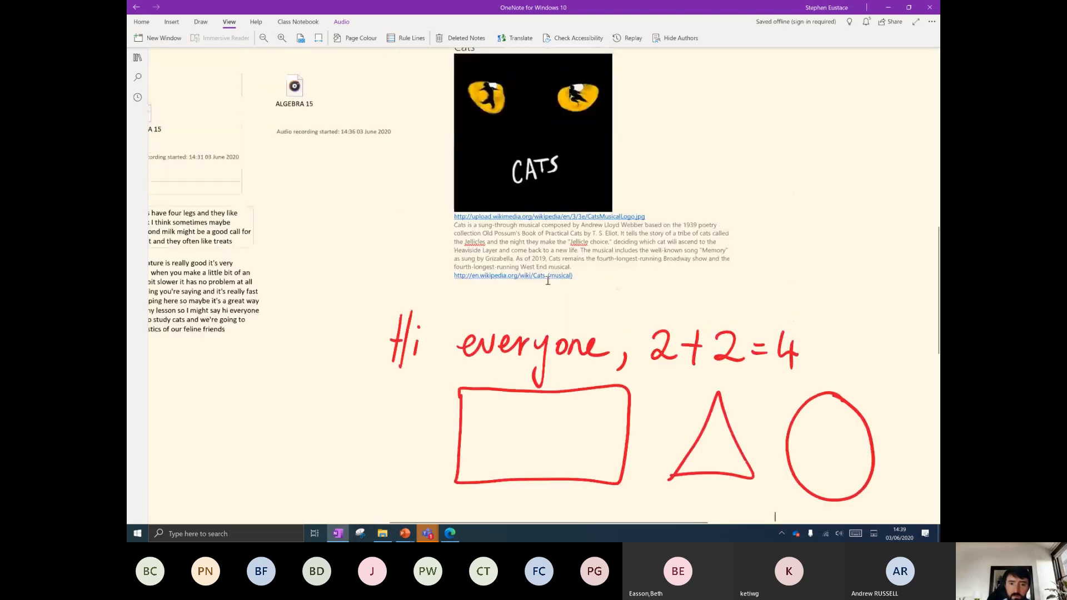
Type the note 'Je parle francais' in the blank space below the drawn shapes.
{"action": "scroll", "coordinate": [549, 283], "scroll_direction": "down", "scroll_amount": 5}
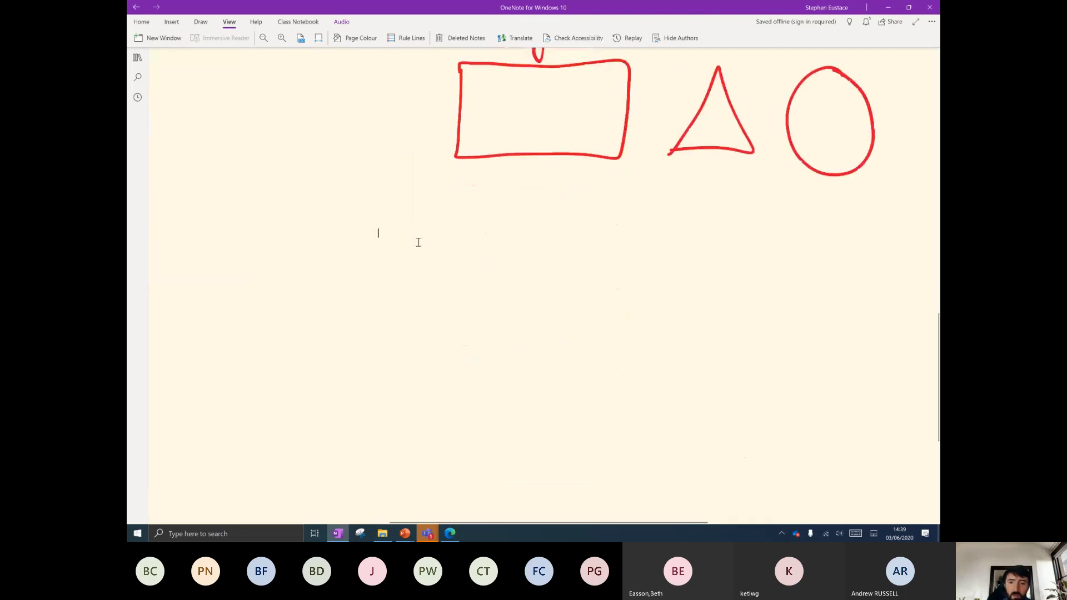
{"action": "scroll", "coordinate": [359, 353], "scroll_direction": "up", "scroll_amount": 5}
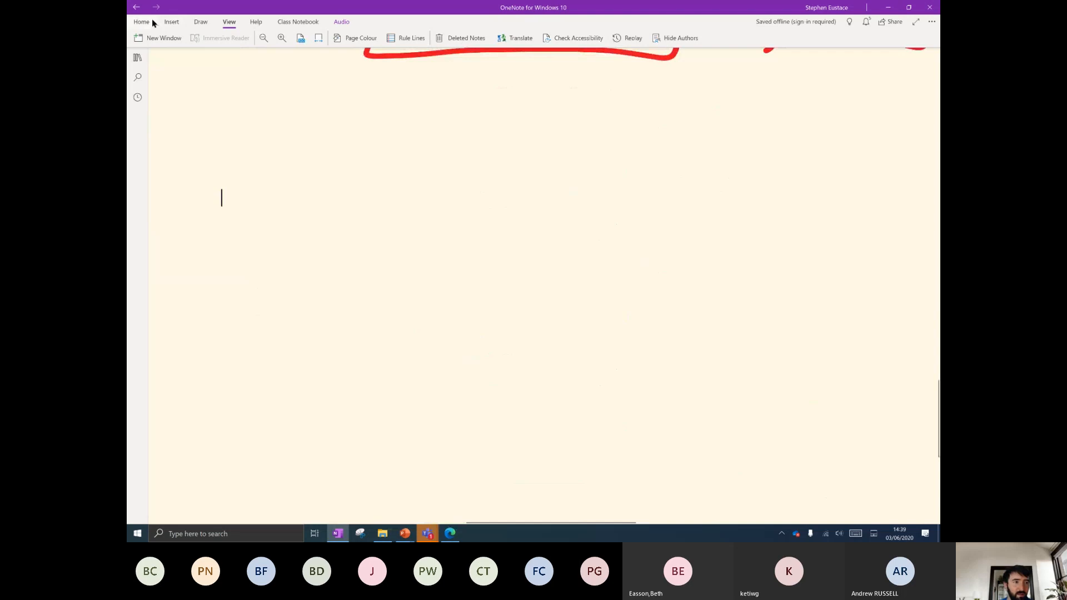
{"action": "type", "text": "Je "}
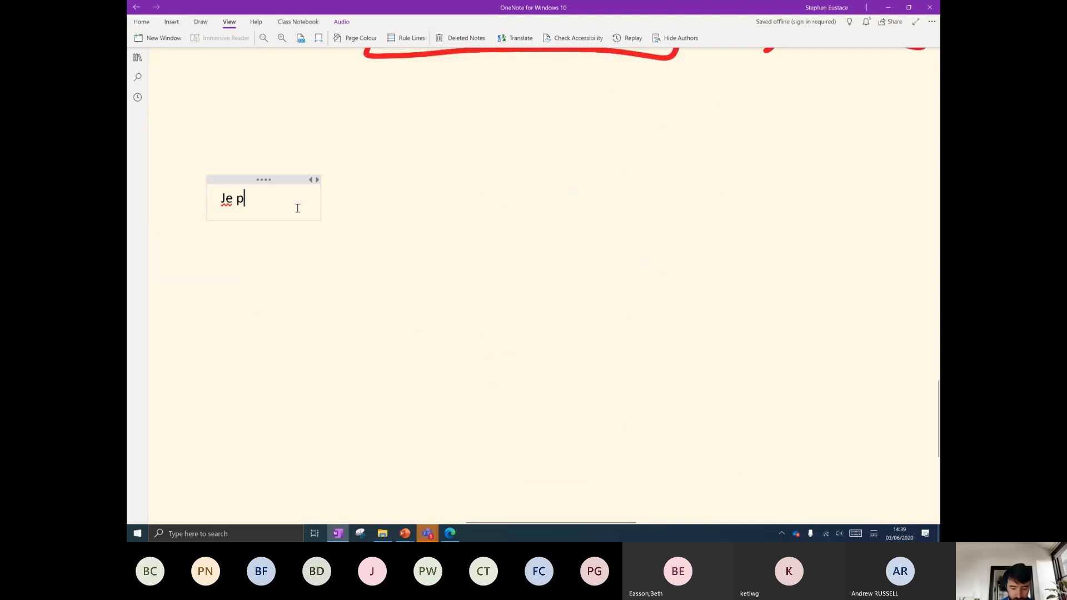
{"action": "type", "text": "parle francais"}
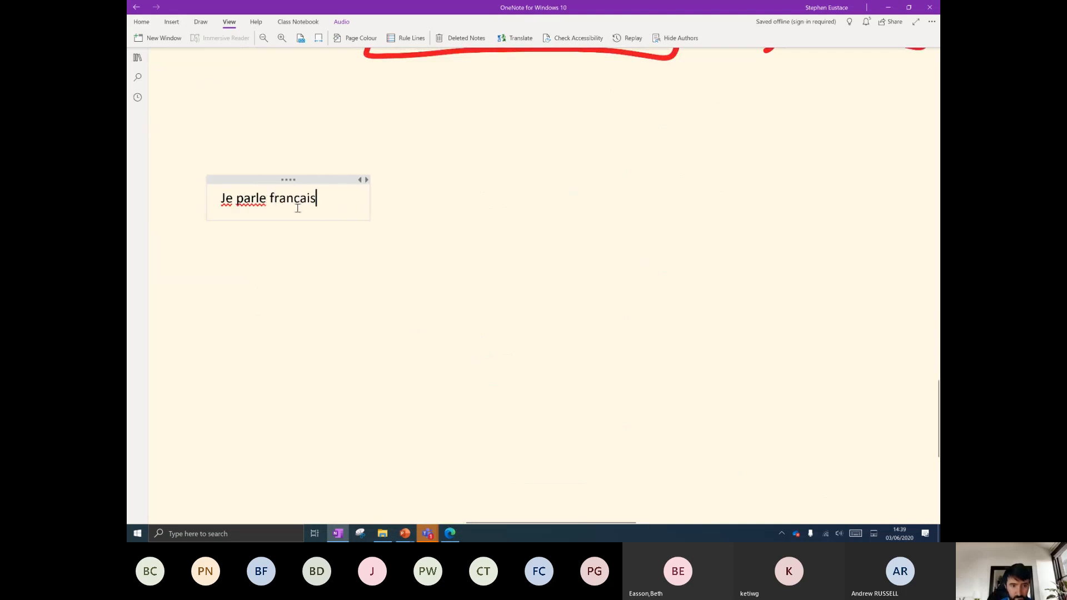
Select the French sentence and set its font size to 24 pt.
{"action": "key", "text": "ctrl+a"}
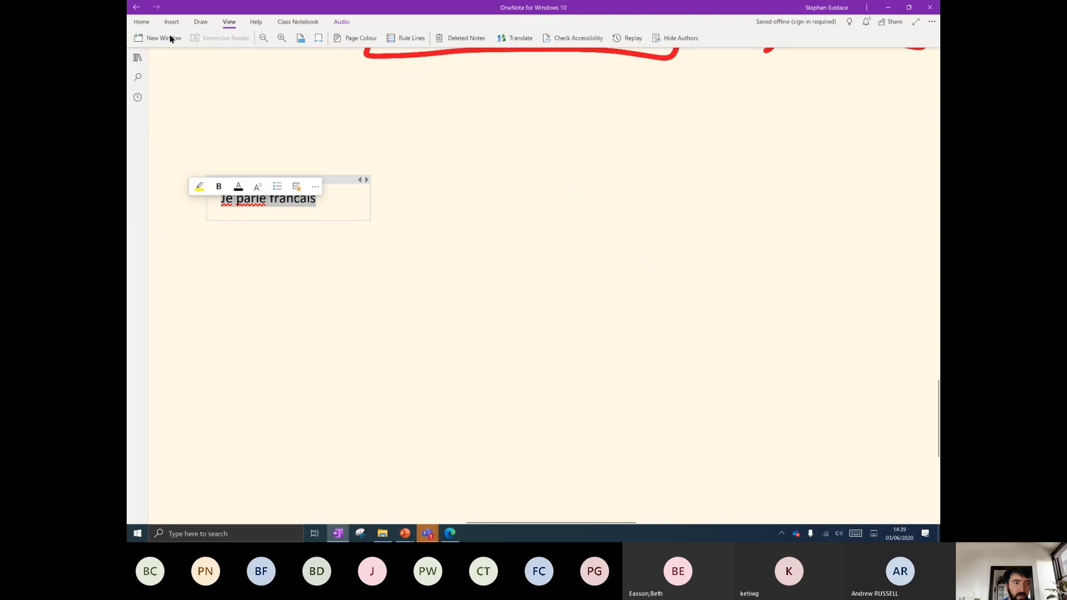
{"action": "left_click", "coordinate": [146, 23]}
{"action": "left_click", "coordinate": [261, 38]}
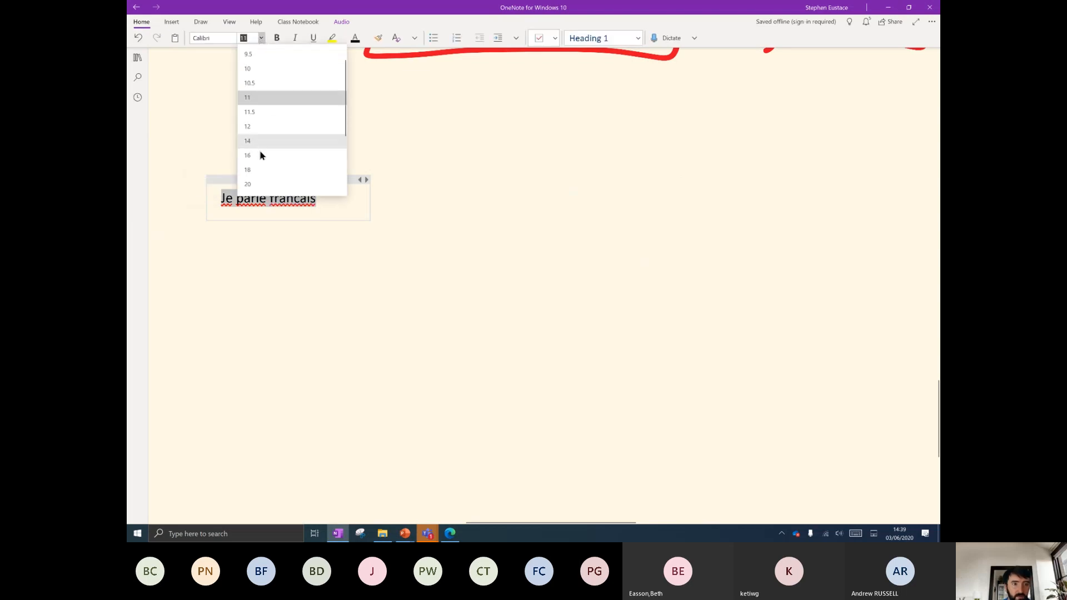
{"action": "left_click", "coordinate": [248, 142]}
{"action": "left_click", "coordinate": [263, 38]}
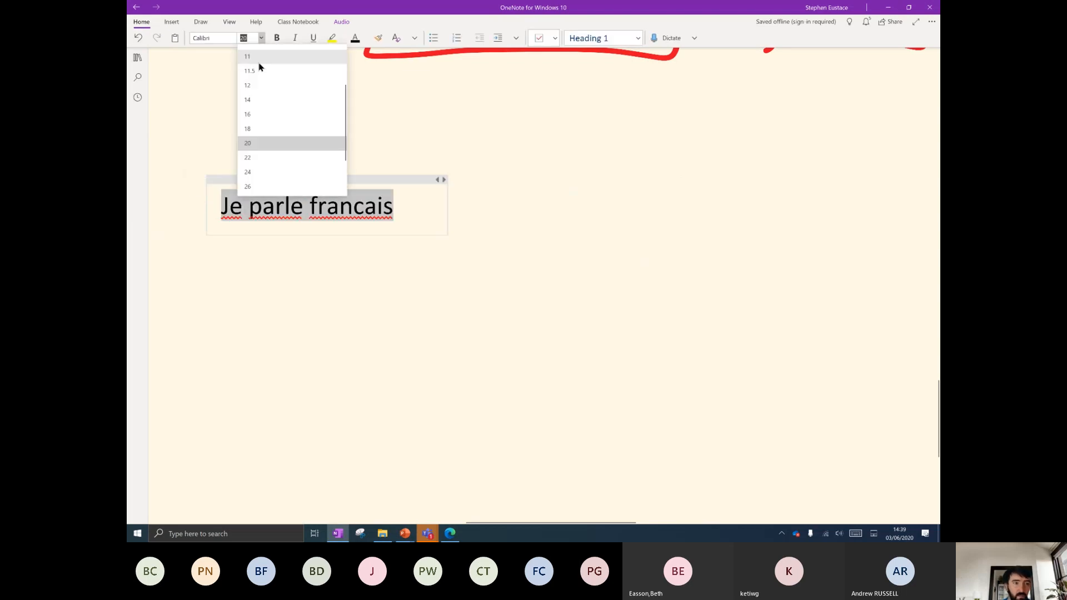
{"action": "left_click", "coordinate": [259, 159]}
Insert 'une peu' so the note reads 'Je parle une peu francais', repositioning the note lower-left.
{"action": "left_click", "coordinate": [310, 208]}
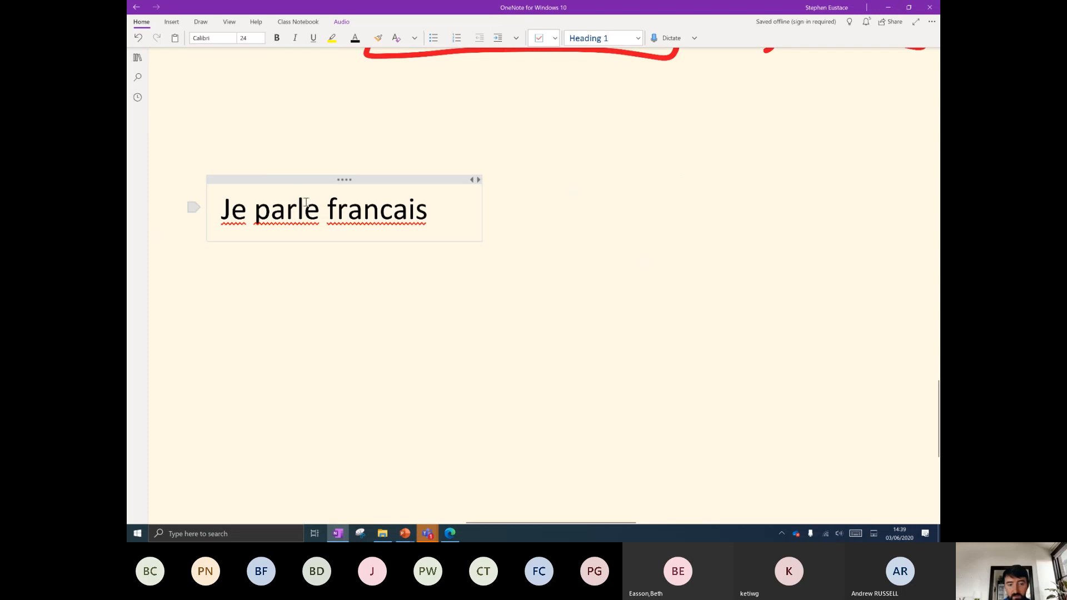
{"action": "left_click_drag", "start_coordinate": [359, 177], "coordinate": [494, 139]}
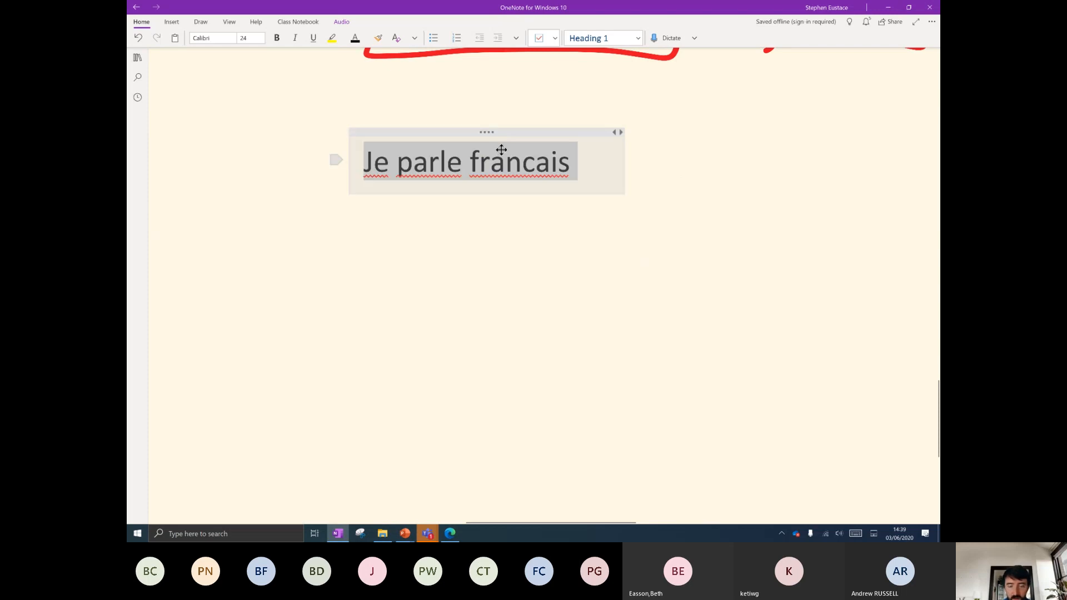
{"action": "left_click", "coordinate": [602, 174]}
{"action": "left_click_drag", "start_coordinate": [601, 174], "coordinate": [430, 166]}
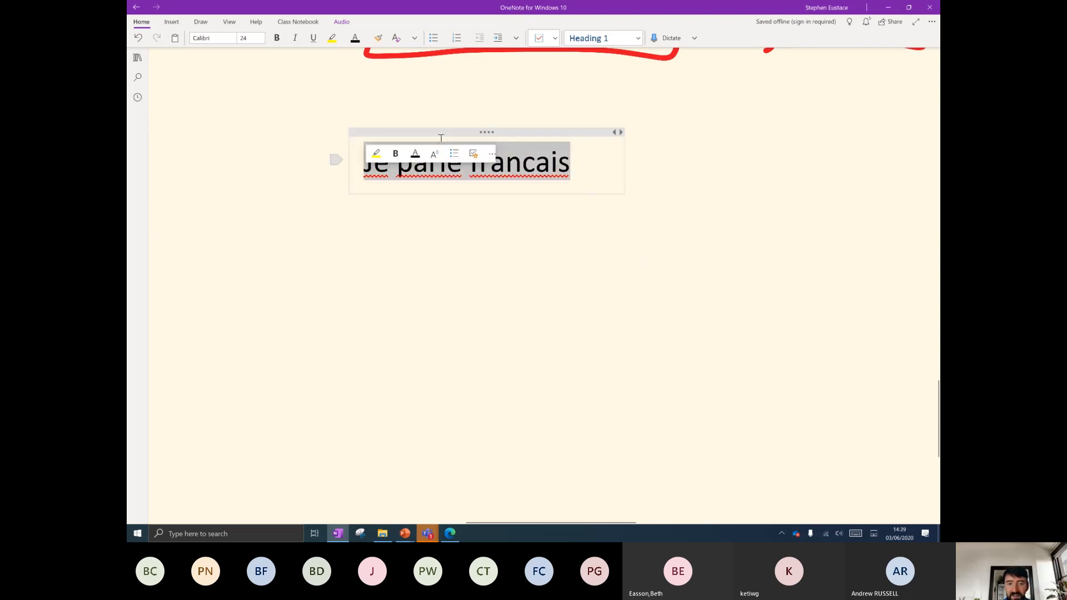
{"action": "left_click_drag", "start_coordinate": [452, 132], "coordinate": [429, 132]}
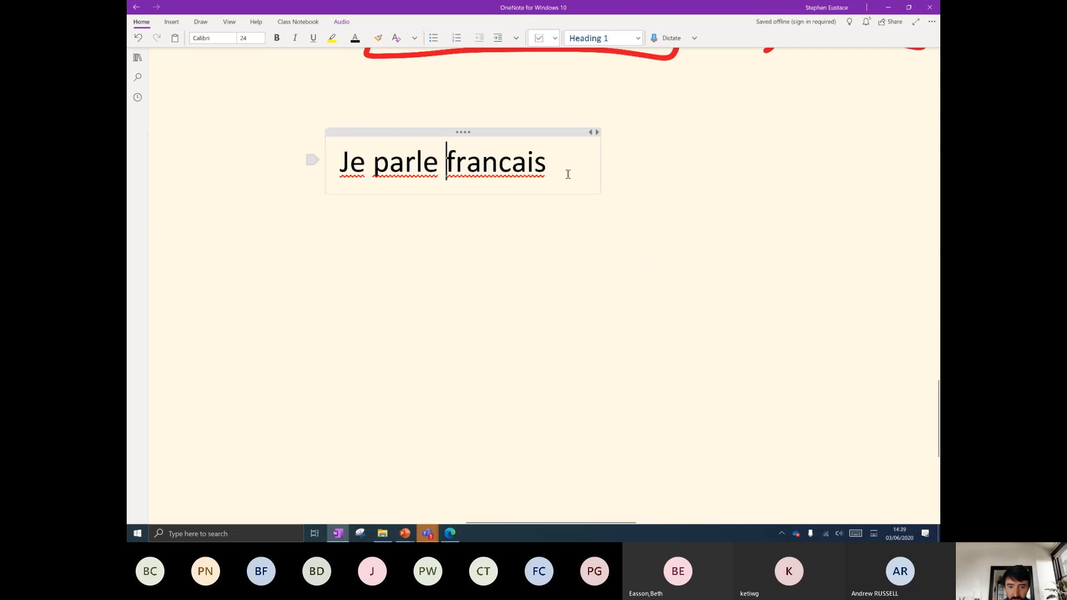
{"action": "type", "text": "une peu"}
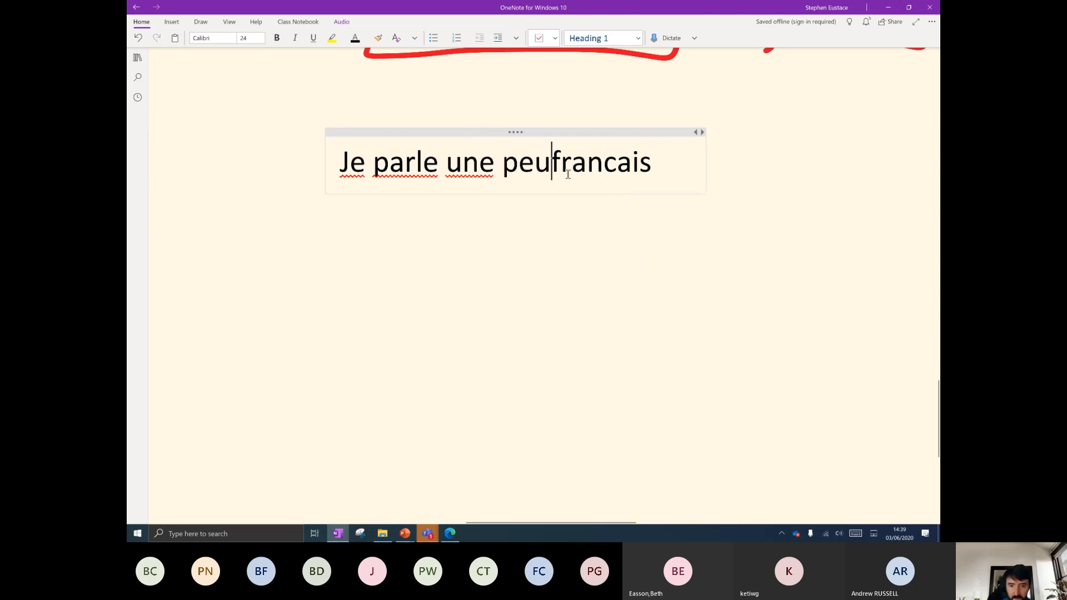
{"action": "left_click_drag", "start_coordinate": [674, 164], "coordinate": [362, 165]}
{"action": "left_click_drag", "start_coordinate": [519, 132], "coordinate": [448, 155]}
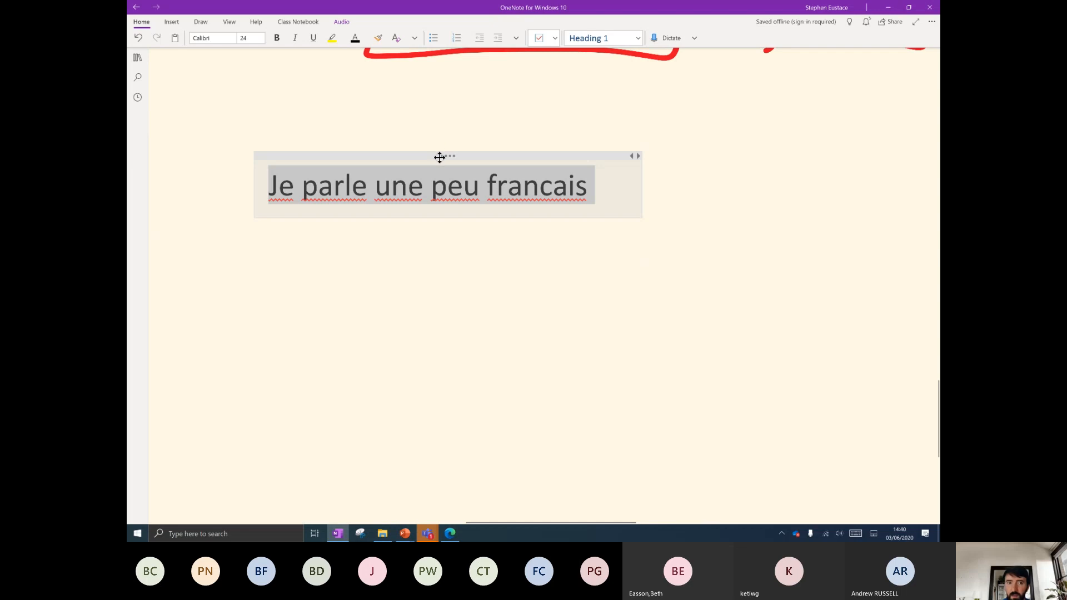
{"action": "left_click", "coordinate": [201, 22]}
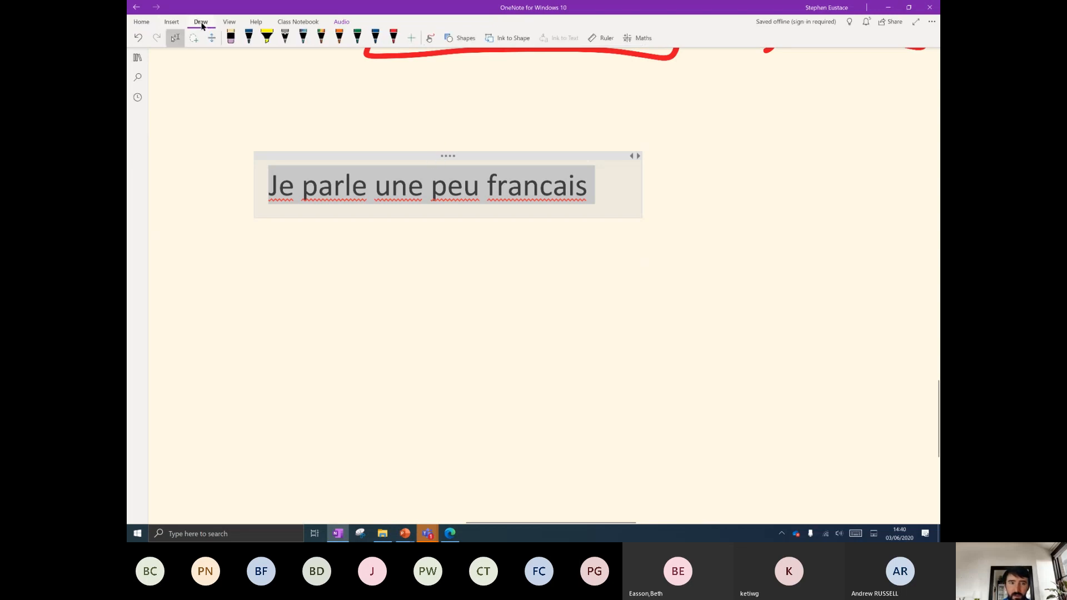
Translate the selected sentence with Translator and insert the English 'I speak a little French'.
{"action": "left_click", "coordinate": [228, 22]}
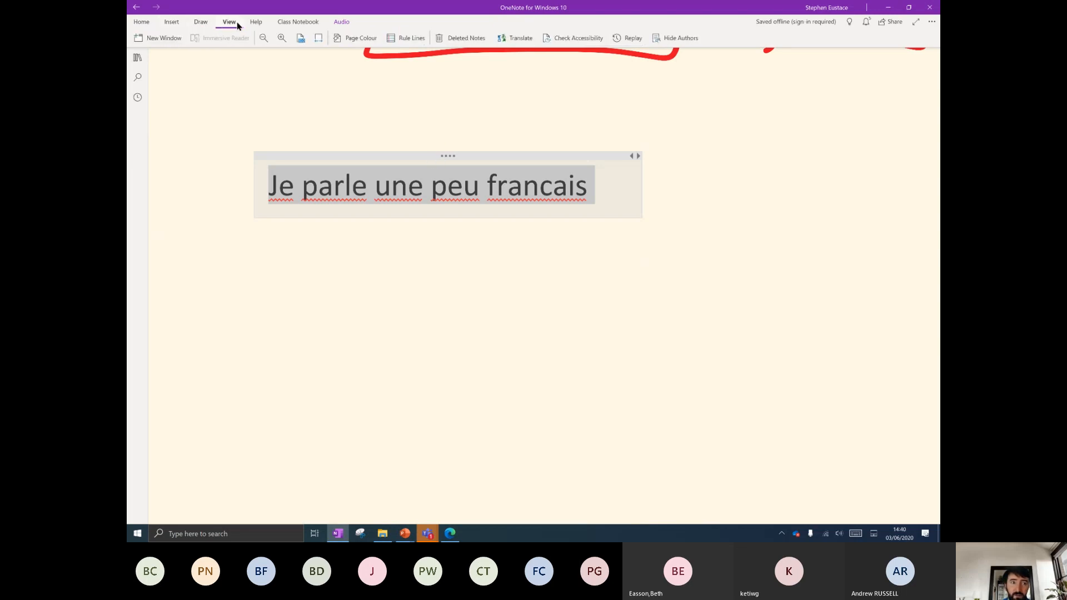
{"action": "left_click", "coordinate": [512, 40]}
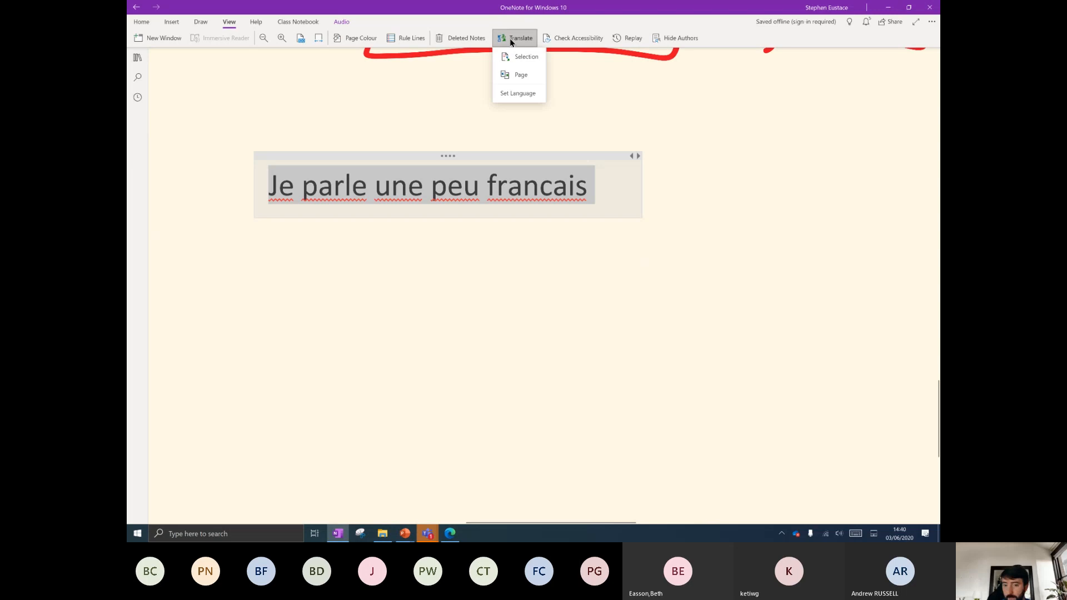
{"action": "left_click", "coordinate": [517, 57]}
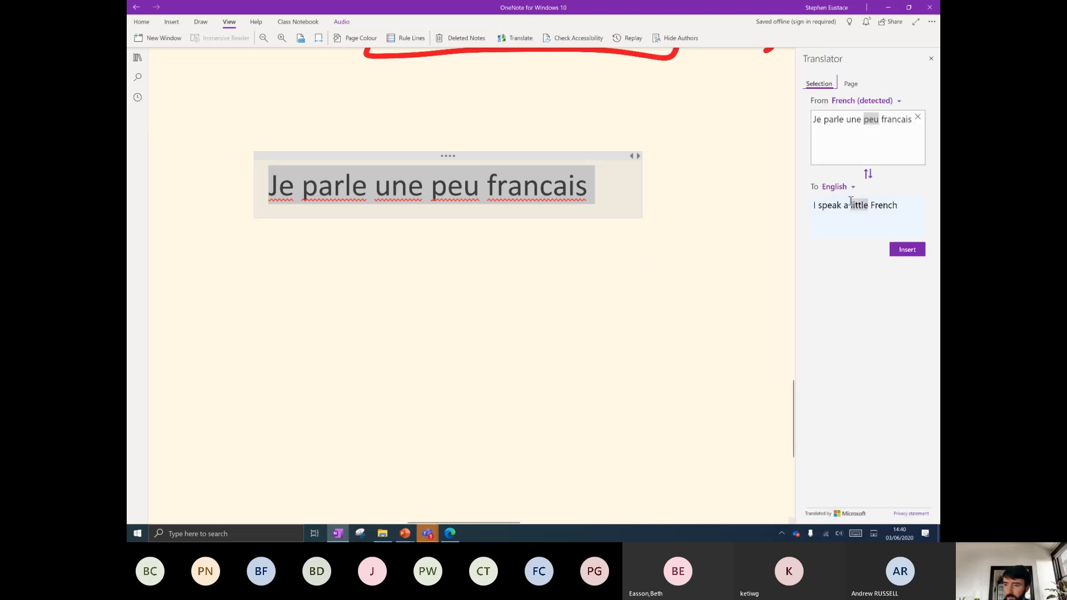
{"action": "left_click", "coordinate": [817, 119]}
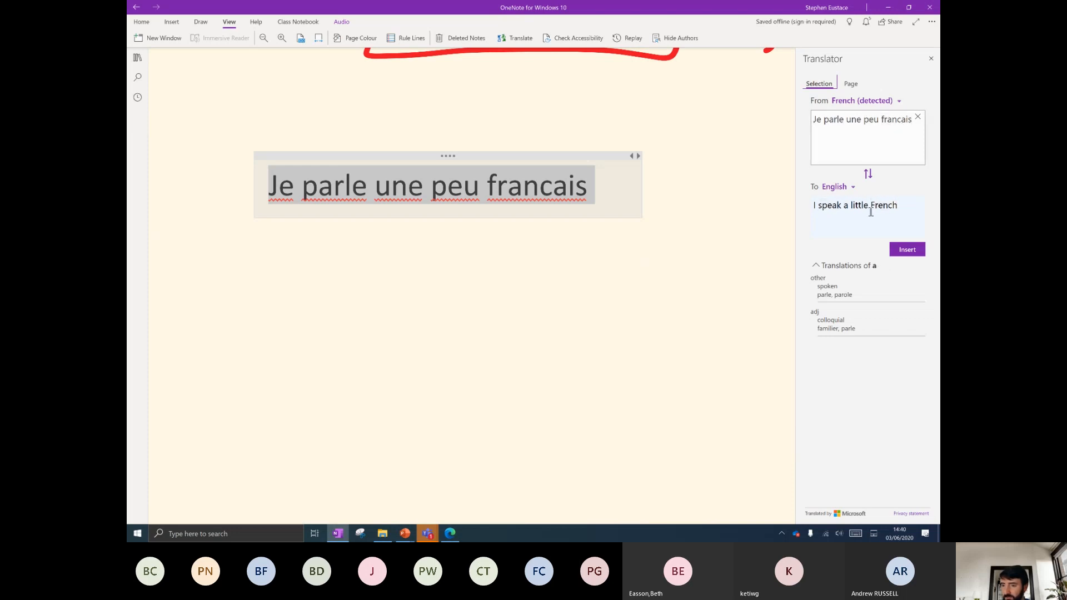
{"action": "left_click", "coordinate": [907, 249]}
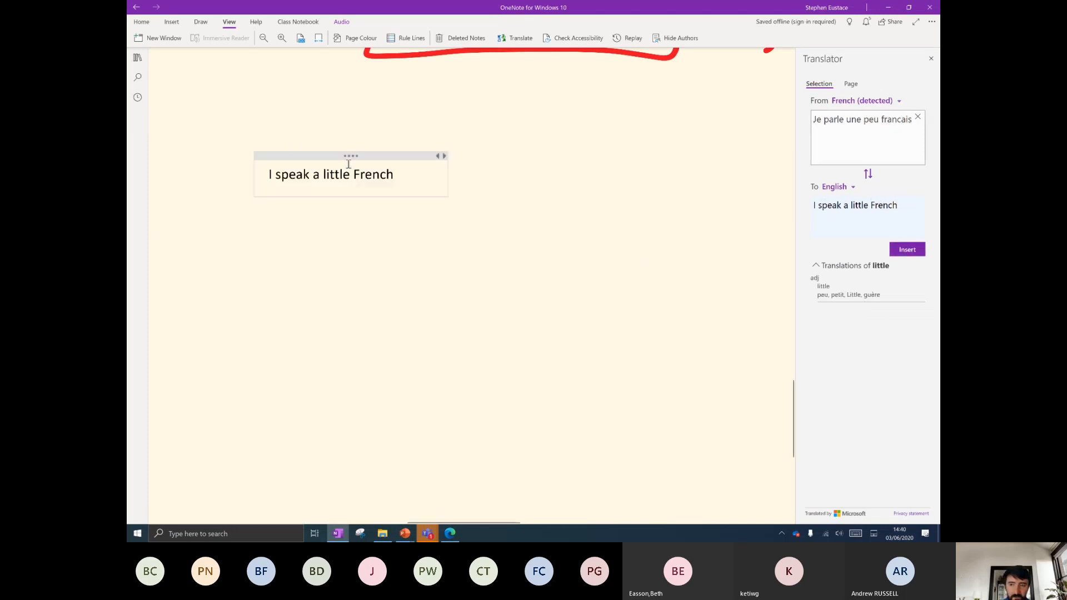
Switch the target language to Dutch and insert 'Ik spreek een beetje Frans' after the English sentence.
{"action": "left_click", "coordinate": [848, 186]}
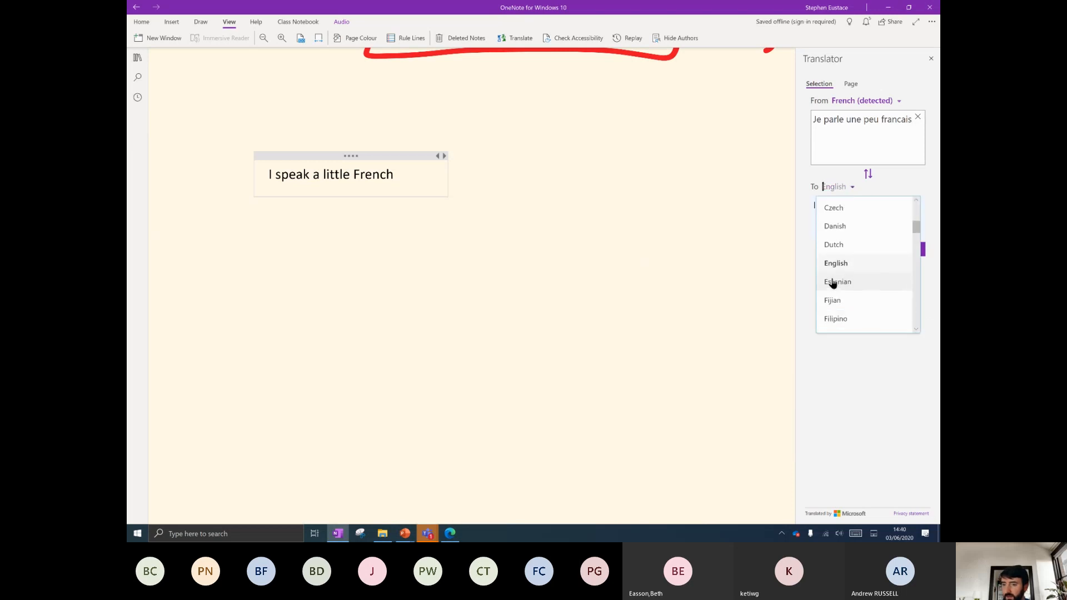
{"action": "left_click", "coordinate": [835, 247]}
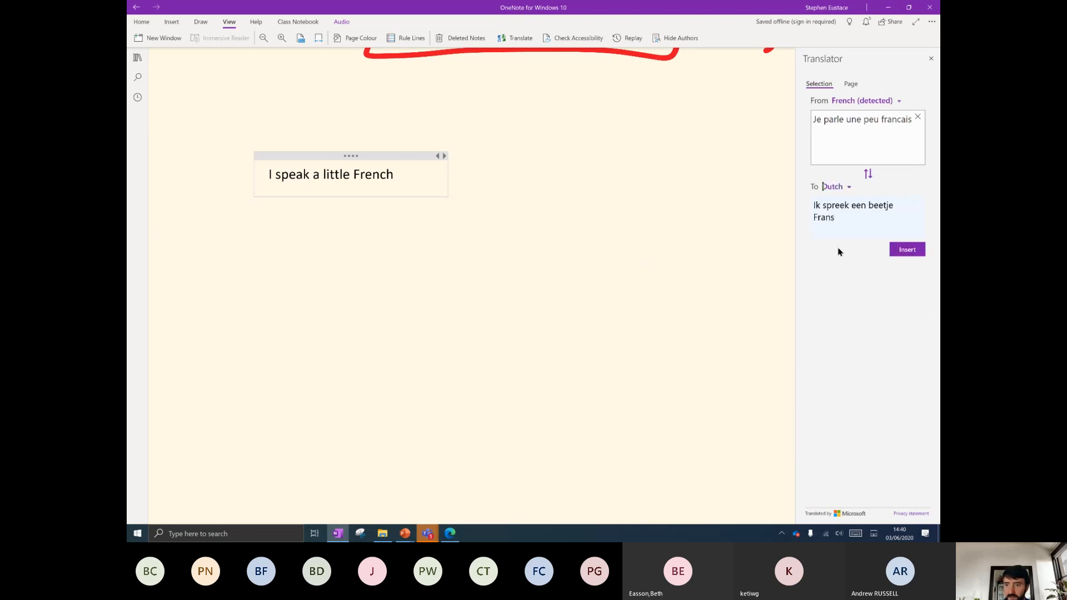
{"action": "left_click", "coordinate": [907, 249]}
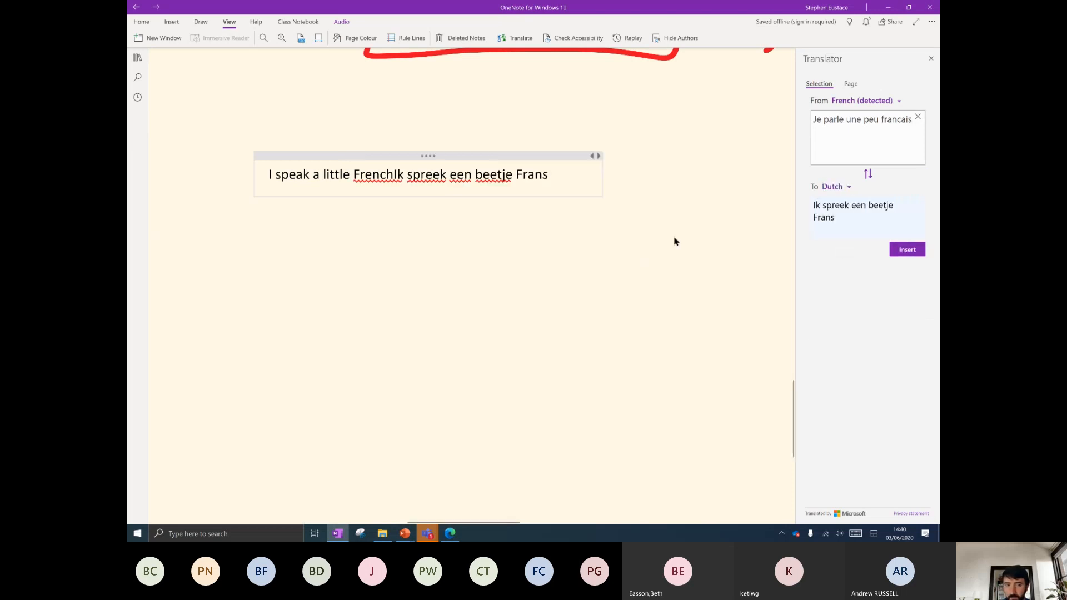
{"action": "left_click", "coordinate": [393, 176]}
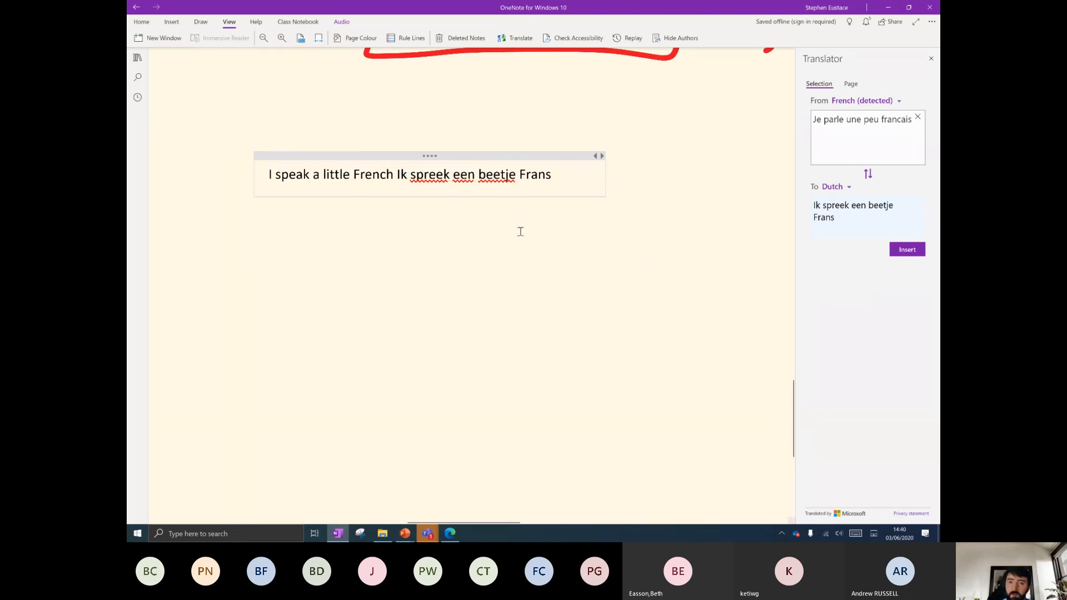
{"action": "left_click", "coordinate": [252, 232]}
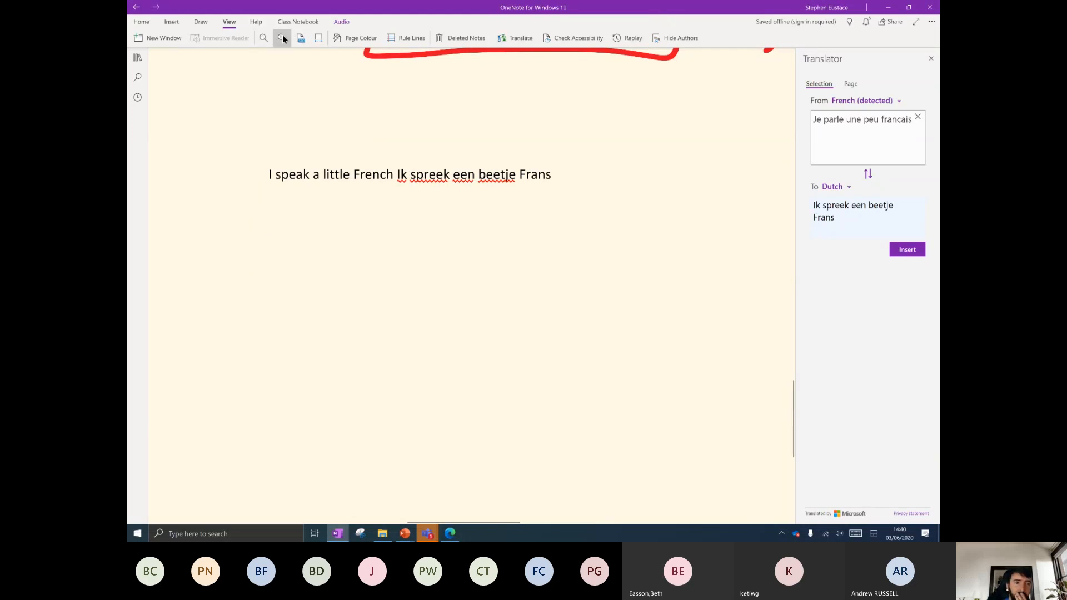
{"action": "left_click", "coordinate": [405, 42]}
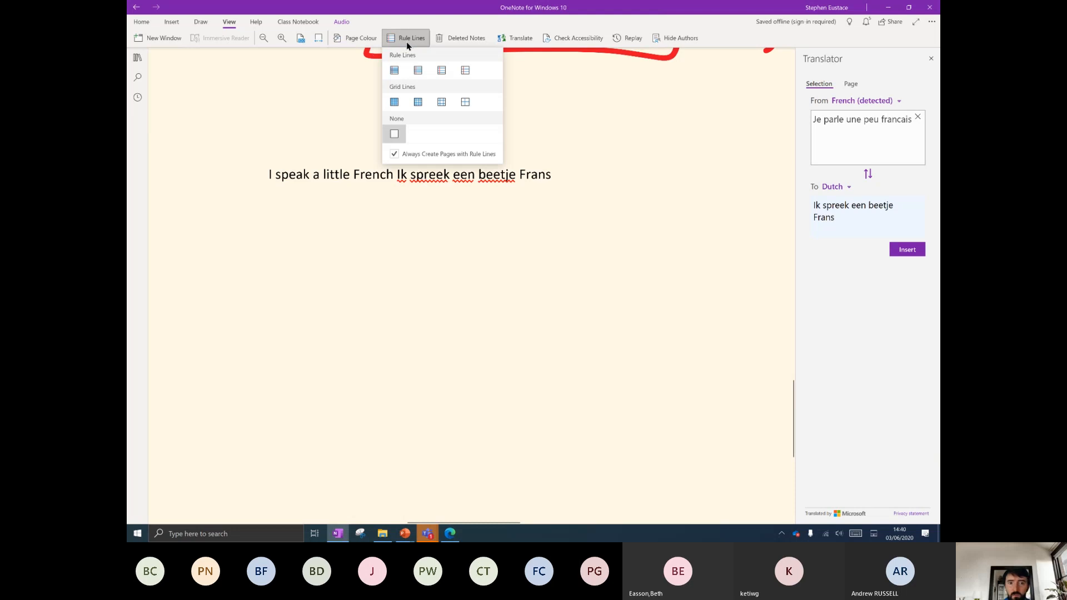
{"action": "left_click", "coordinate": [475, 70]}
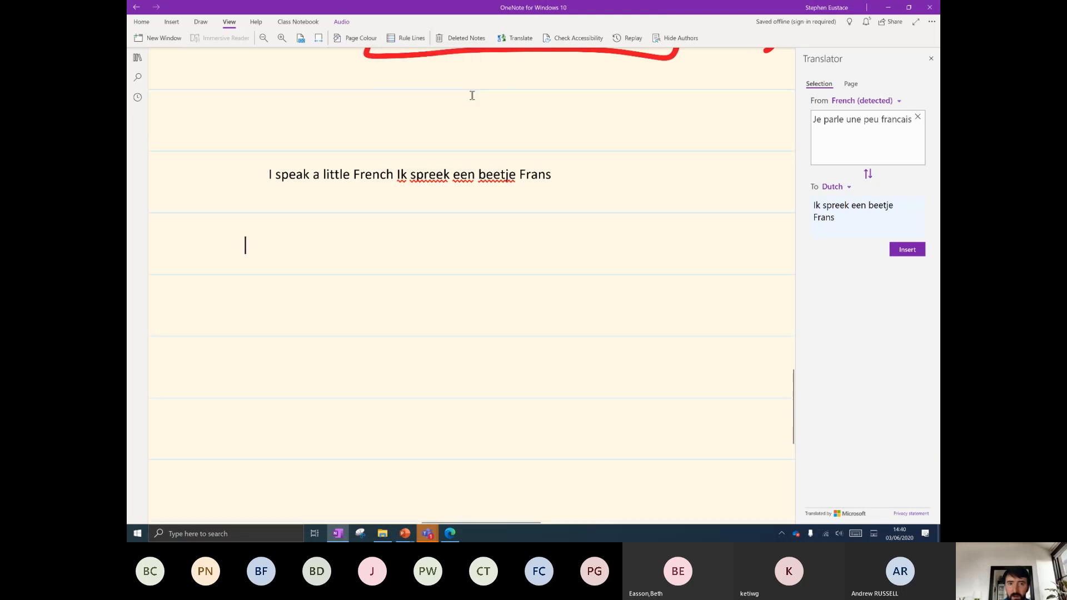
{"action": "left_click", "coordinate": [405, 38]}
{"action": "left_click", "coordinate": [462, 98]}
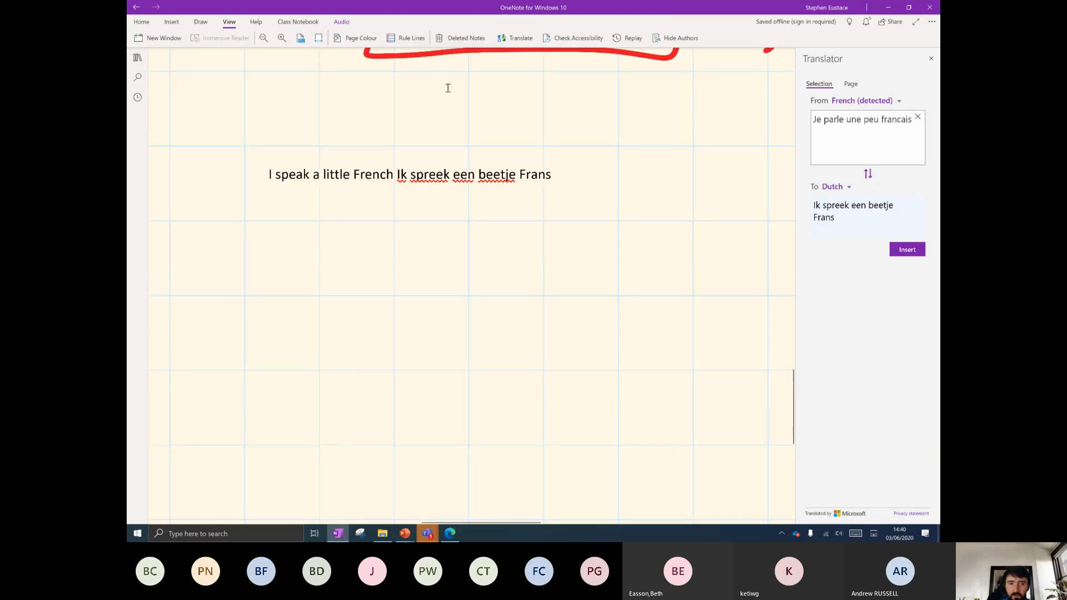
{"action": "left_click", "coordinate": [408, 39]}
{"action": "left_click", "coordinate": [393, 132]}
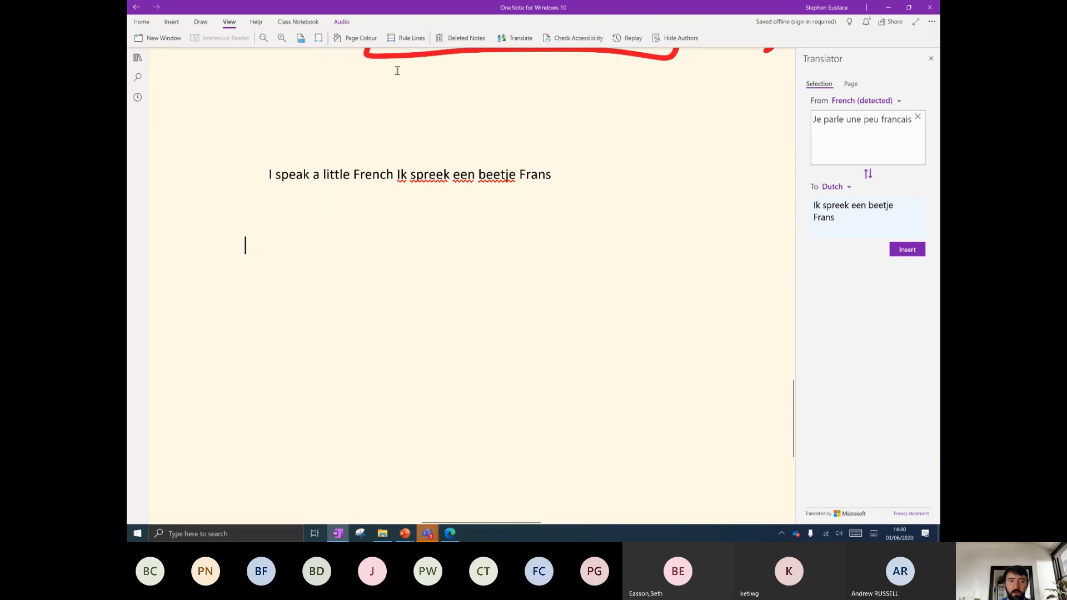
{"action": "left_click", "coordinate": [309, 21]}
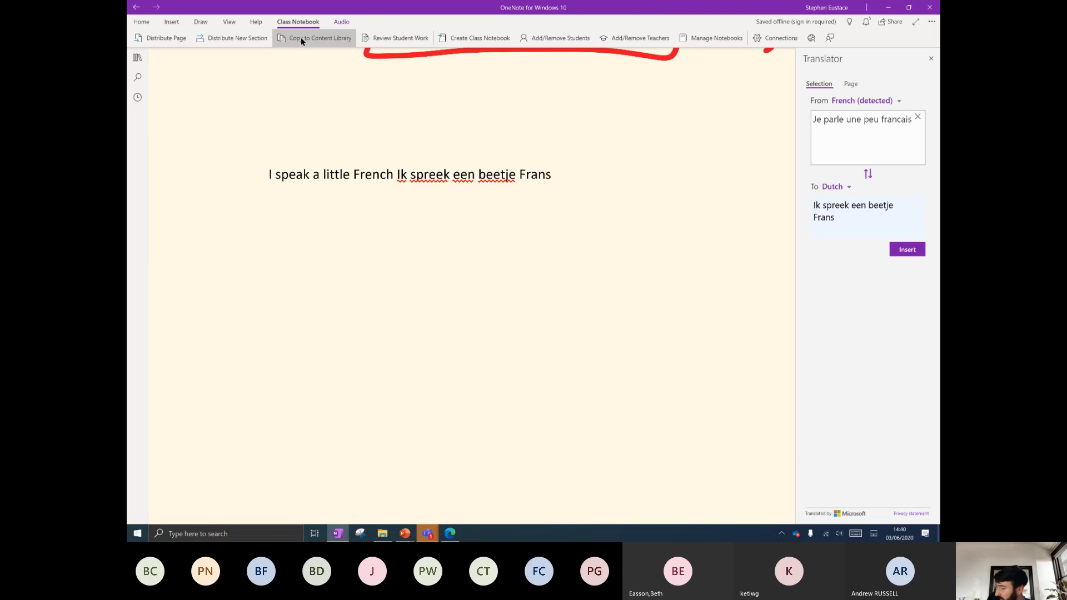
Go to the Outer Space page in the Polar Bears section.
{"action": "left_click", "coordinate": [142, 21]}
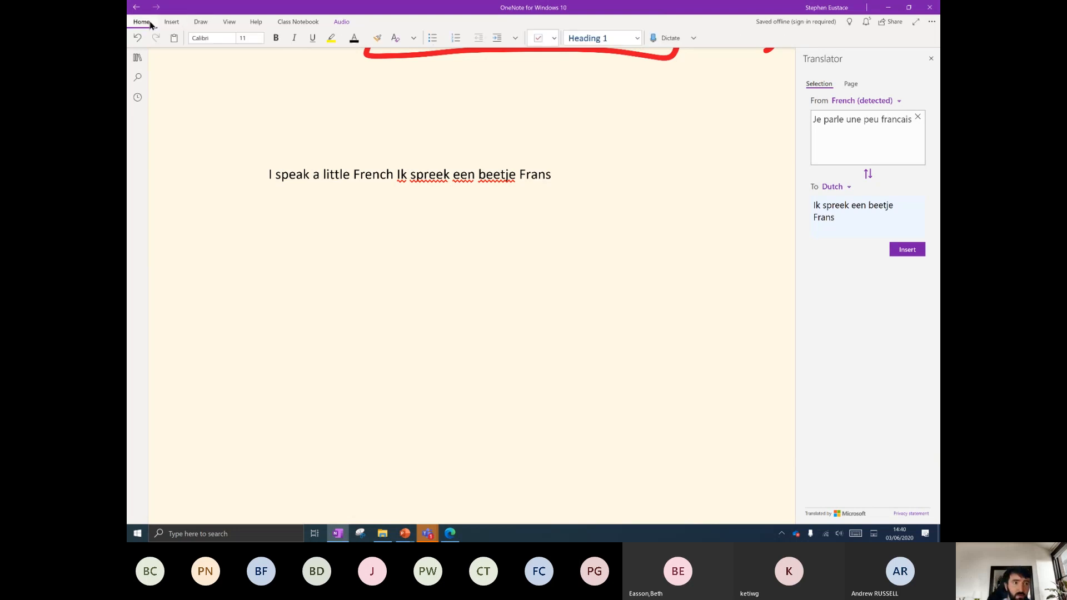
{"action": "left_click", "coordinate": [140, 58]}
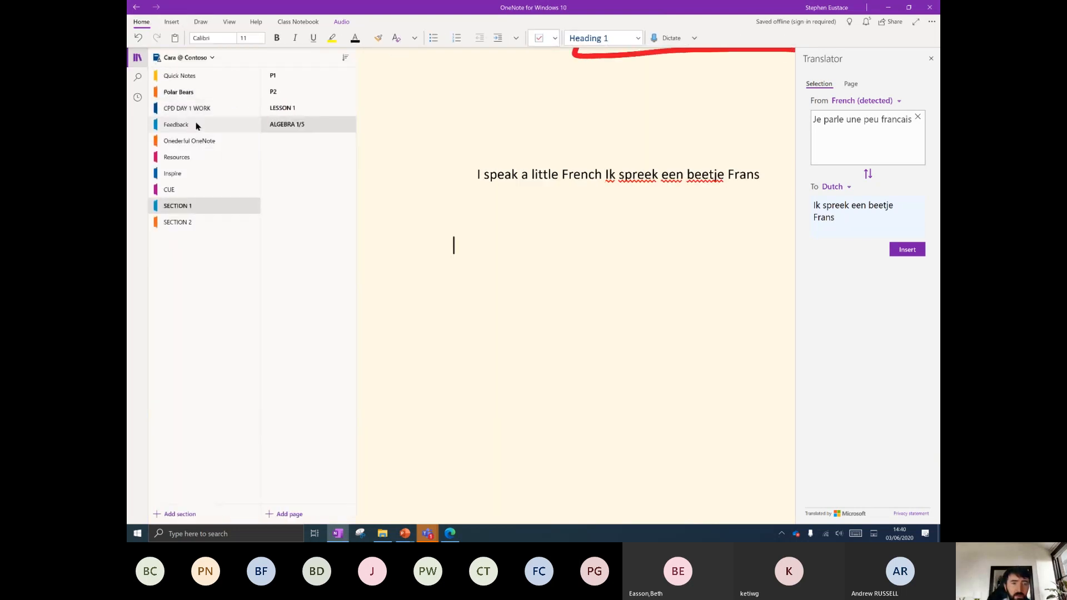
{"action": "left_click", "coordinate": [184, 93]}
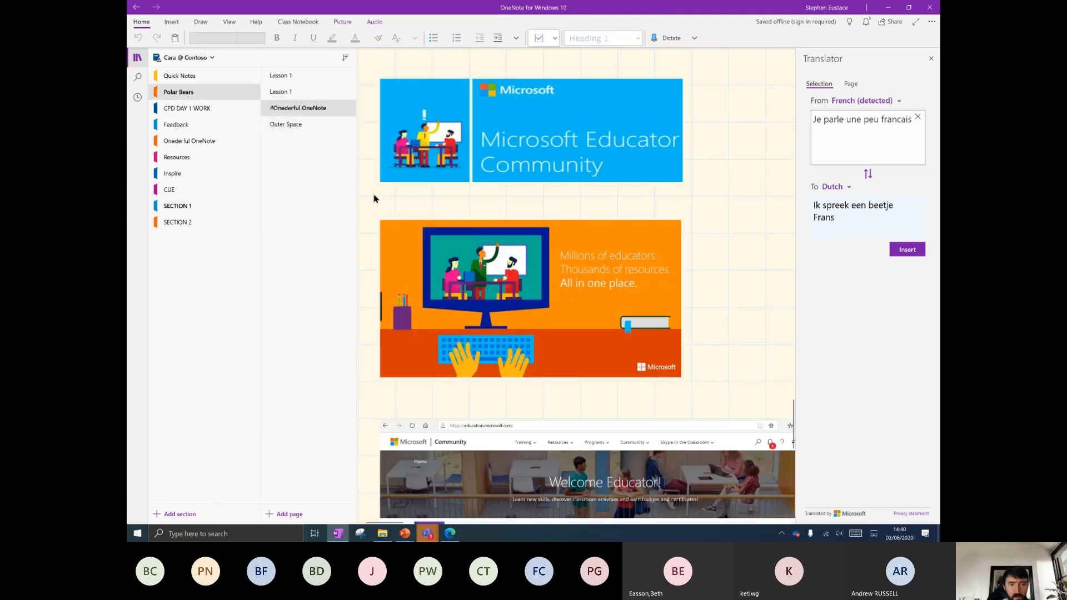
{"action": "left_click", "coordinate": [280, 76]}
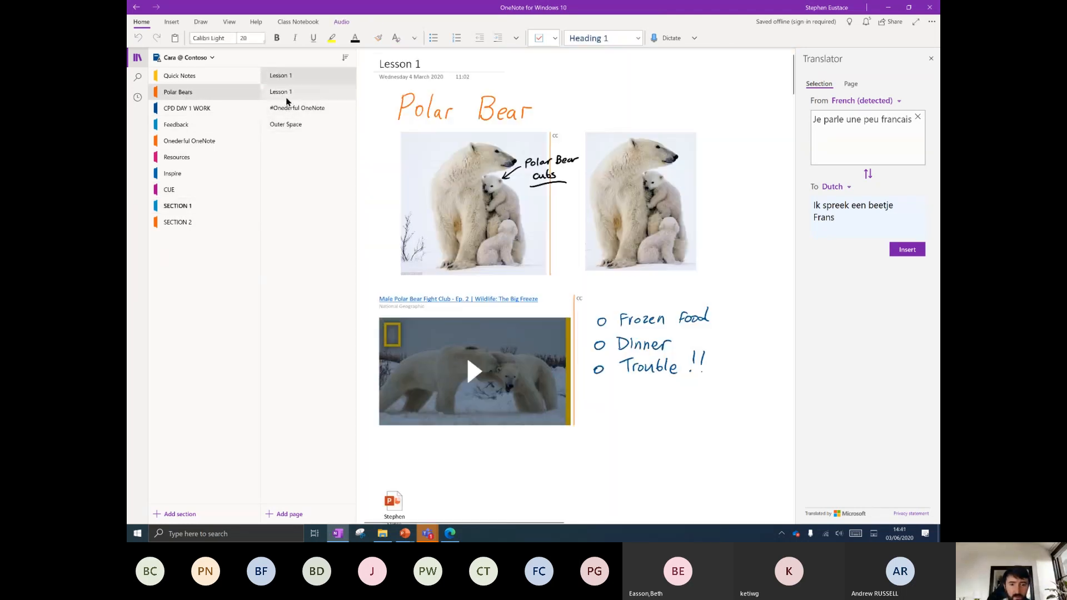
{"action": "scroll", "coordinate": [466, 345], "scroll_direction": "down", "scroll_amount": 5}
{"action": "scroll", "coordinate": [525, 283], "scroll_direction": "up", "scroll_amount": 5}
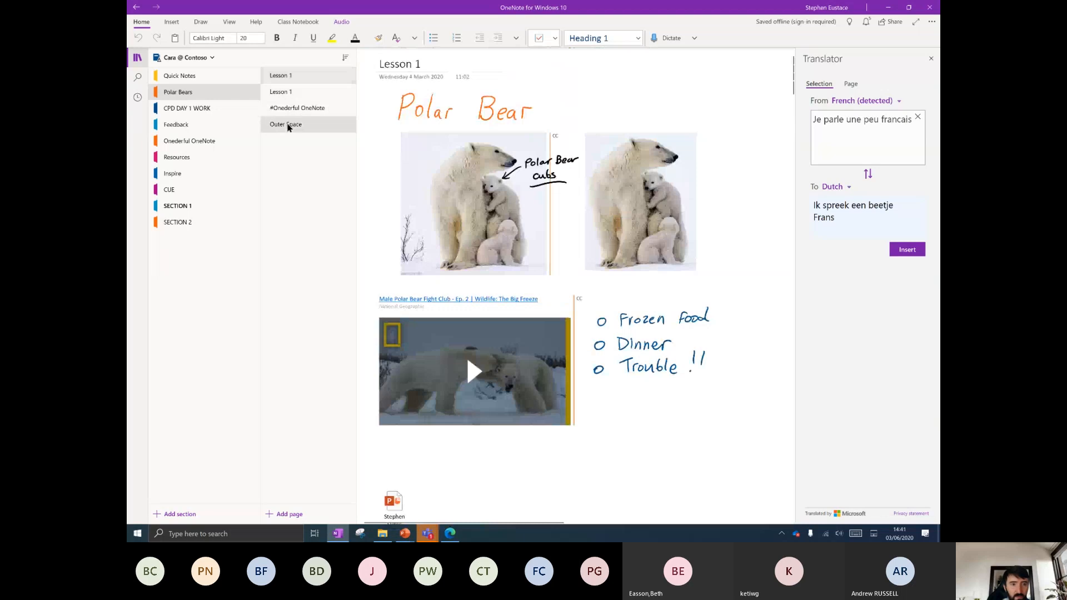
{"action": "left_click", "coordinate": [286, 124]}
Close the Translator pane from the View tab so the page fills the window.
{"action": "left_click", "coordinate": [229, 22]}
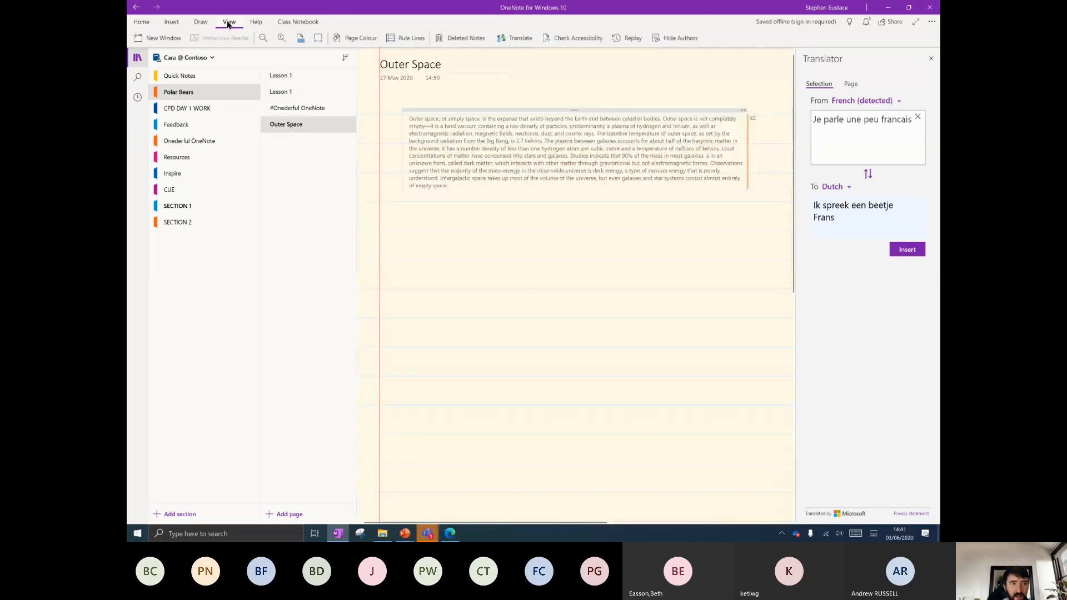
{"action": "left_click", "coordinate": [532, 219]}
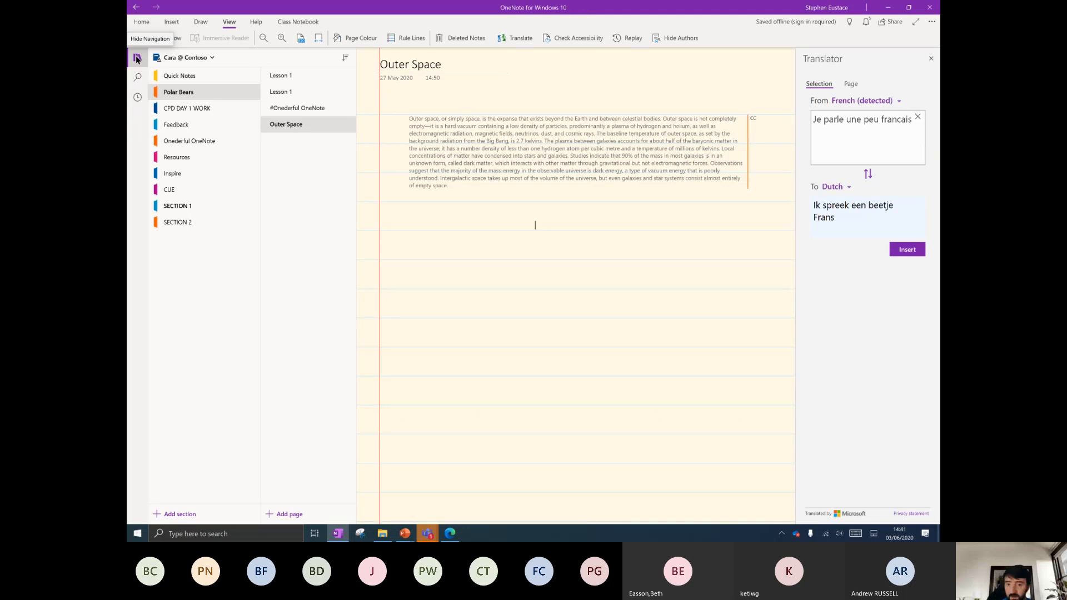
{"action": "left_click", "coordinate": [930, 58]}
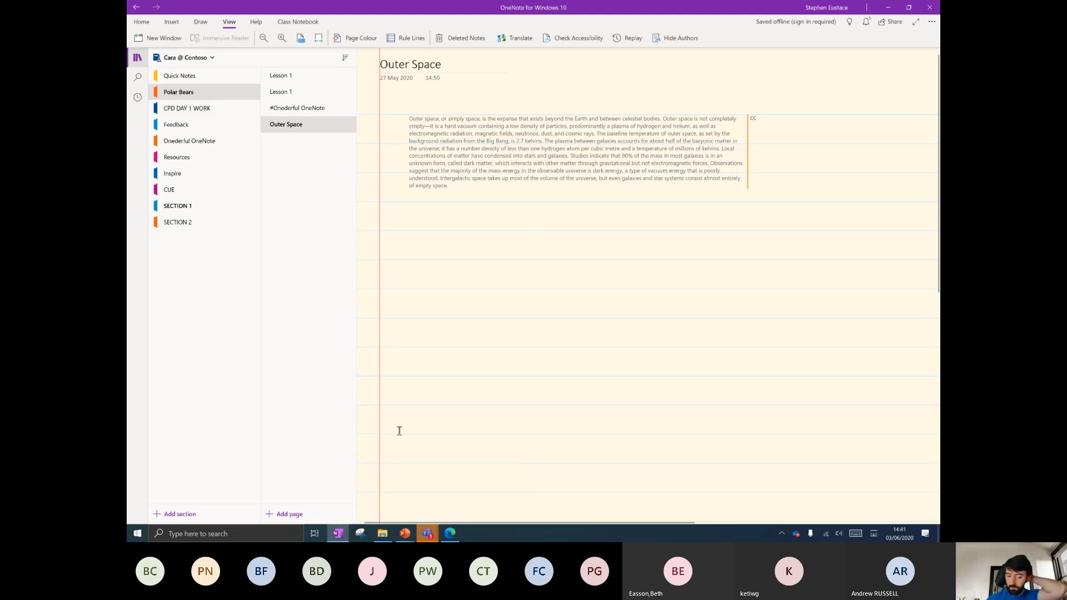
Switch to the Office 365 home page in Edge, zoom in twice, and launch Class Notebook.
{"action": "left_click", "coordinate": [449, 534]}
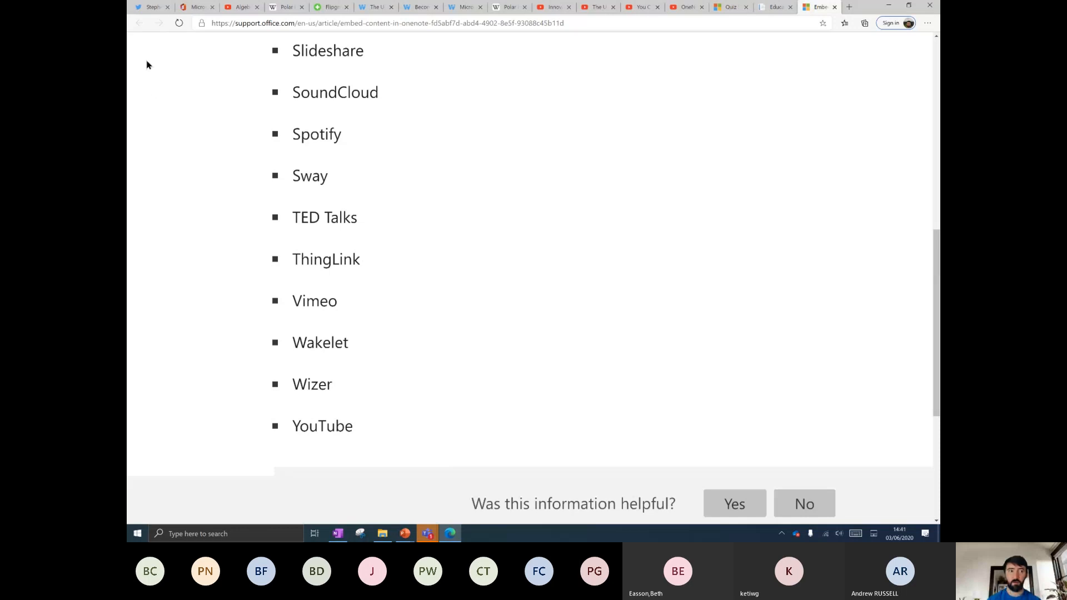
{"action": "left_click", "coordinate": [195, 6]}
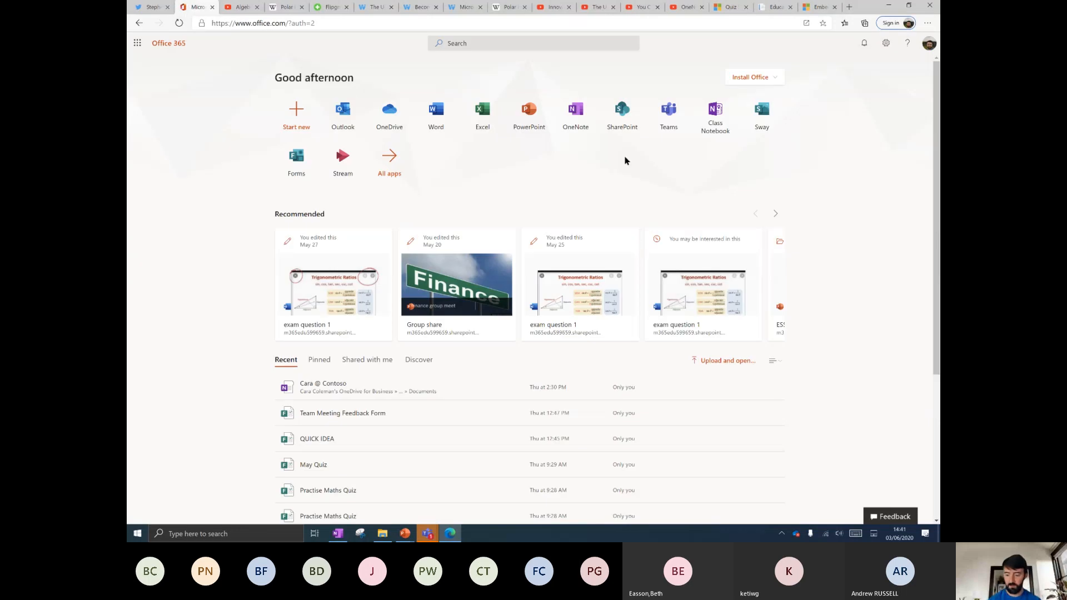
{"action": "key", "text": "ctrl+plus"}
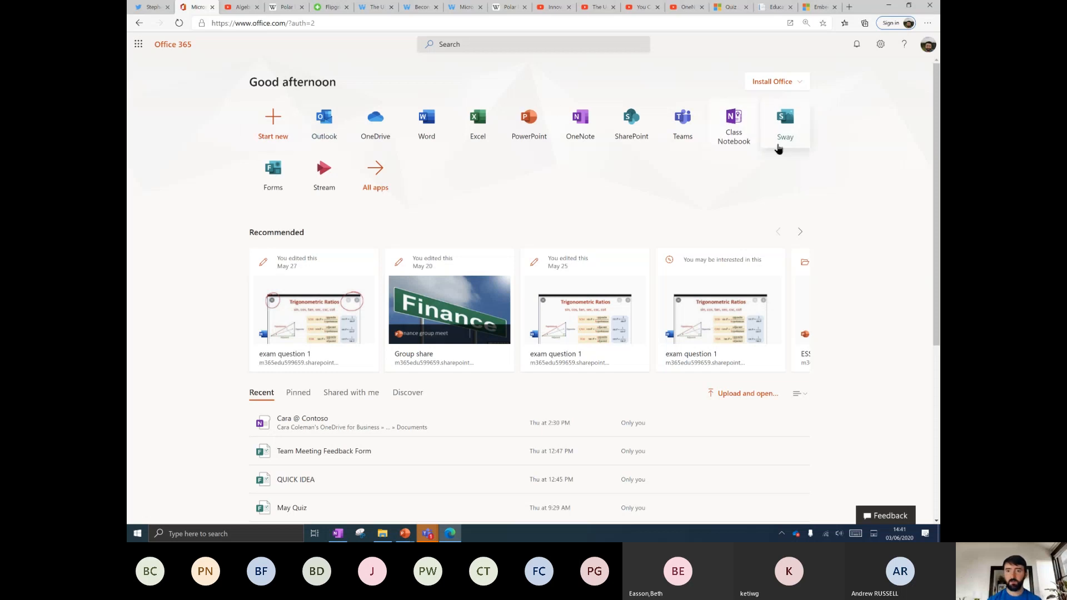
{"action": "key", "text": "ctrl+plus"}
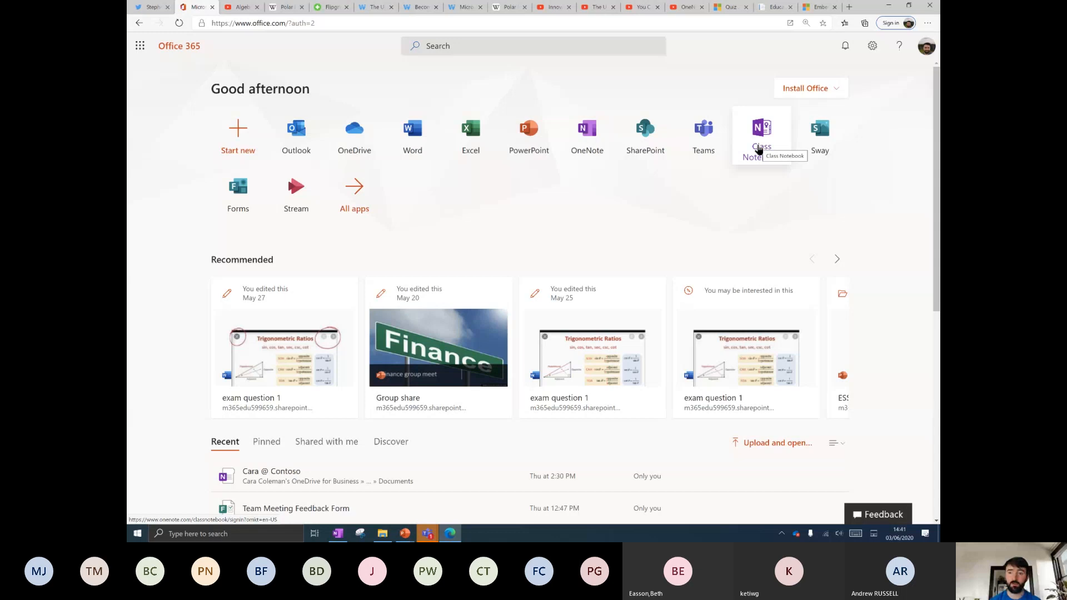
{"action": "left_click", "coordinate": [759, 149]}
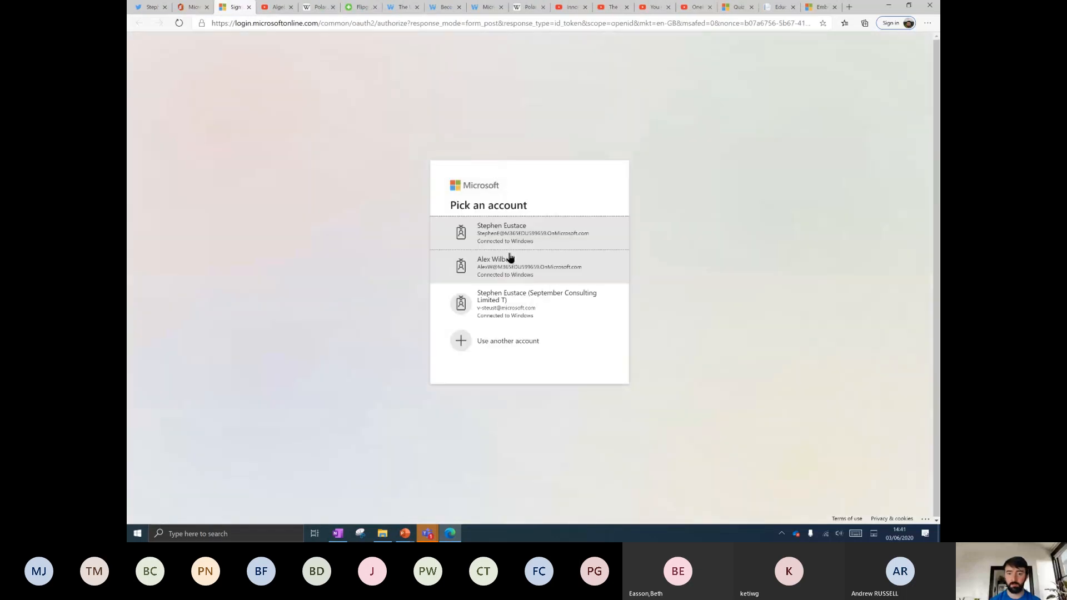
Sign in as the teacher, start a class notebook up to the class-name step, then launch Teams from Office 365.
{"action": "left_click", "coordinate": [532, 234]}
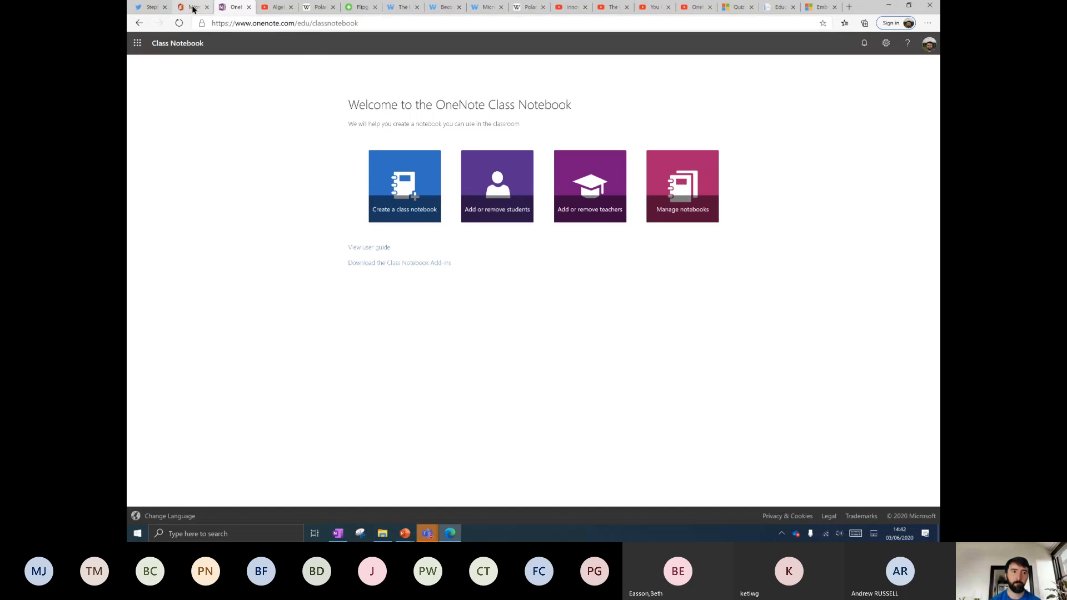
{"action": "left_click_drag", "start_coordinate": [348, 103], "coordinate": [736, 233]}
{"action": "left_click", "coordinate": [695, 271]}
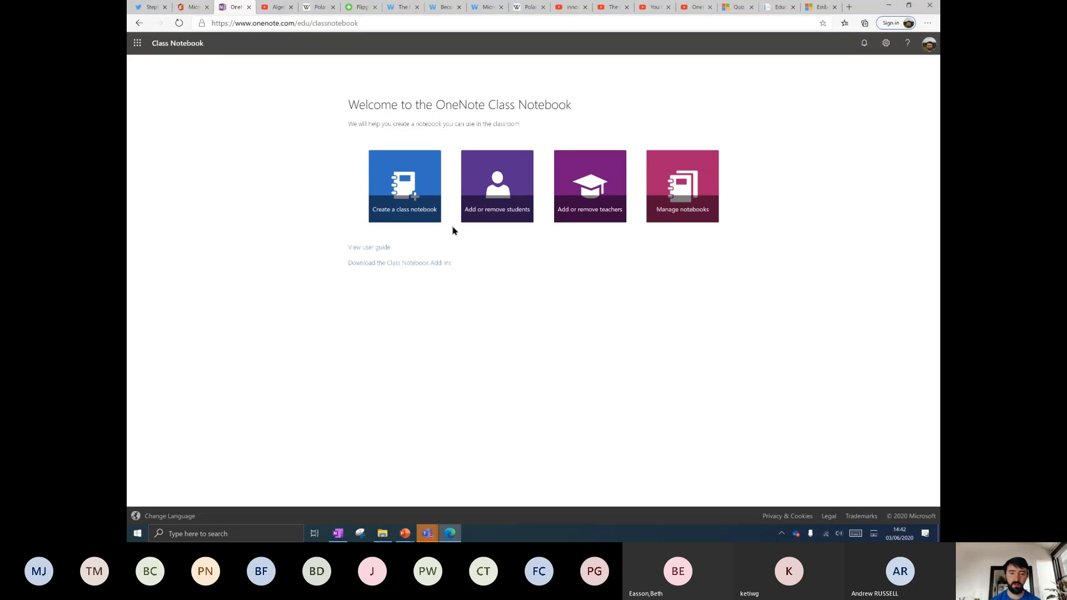
{"action": "left_click", "coordinate": [409, 215]}
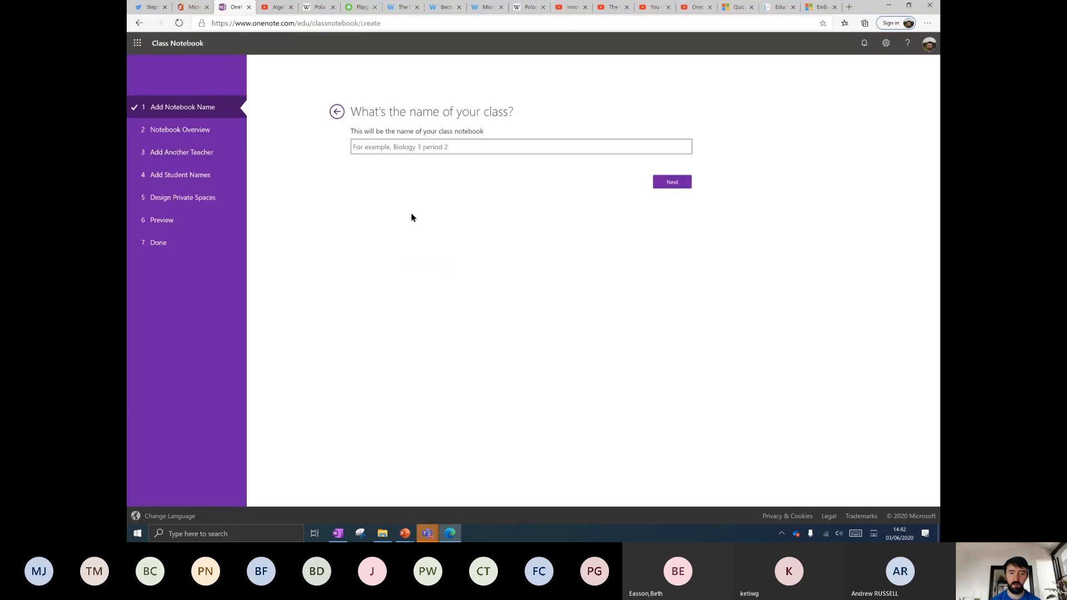
{"action": "left_click", "coordinate": [386, 148]}
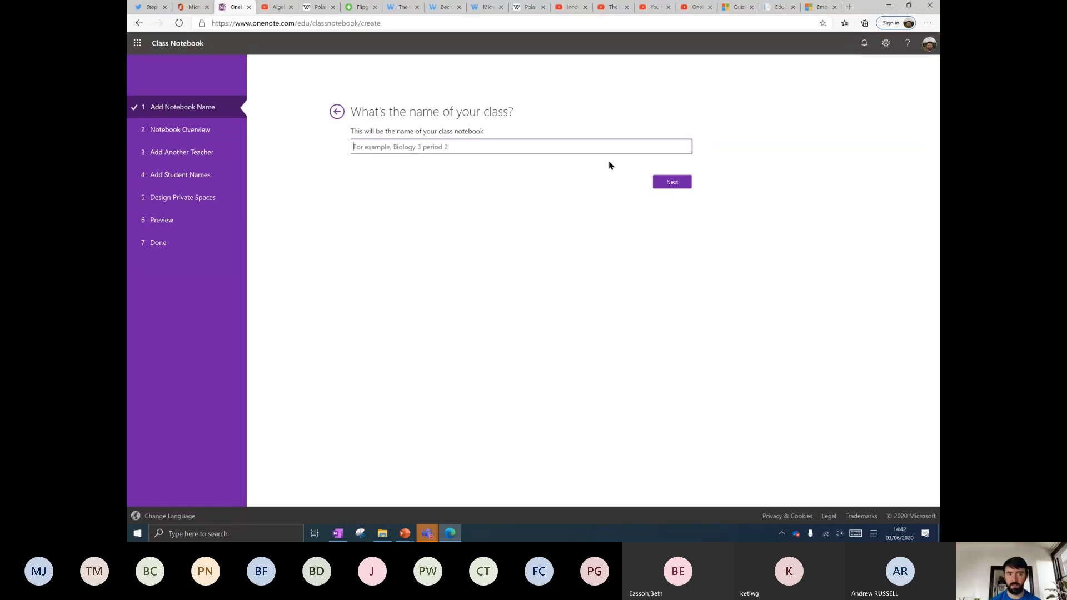
{"action": "left_click", "coordinate": [192, 8]}
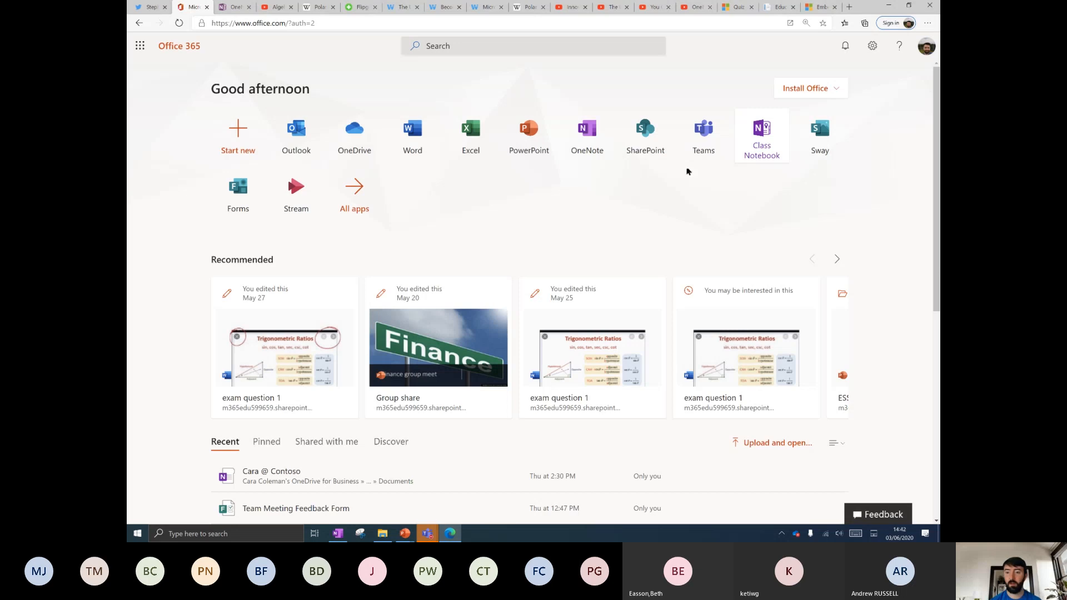
{"action": "left_click", "coordinate": [704, 136]}
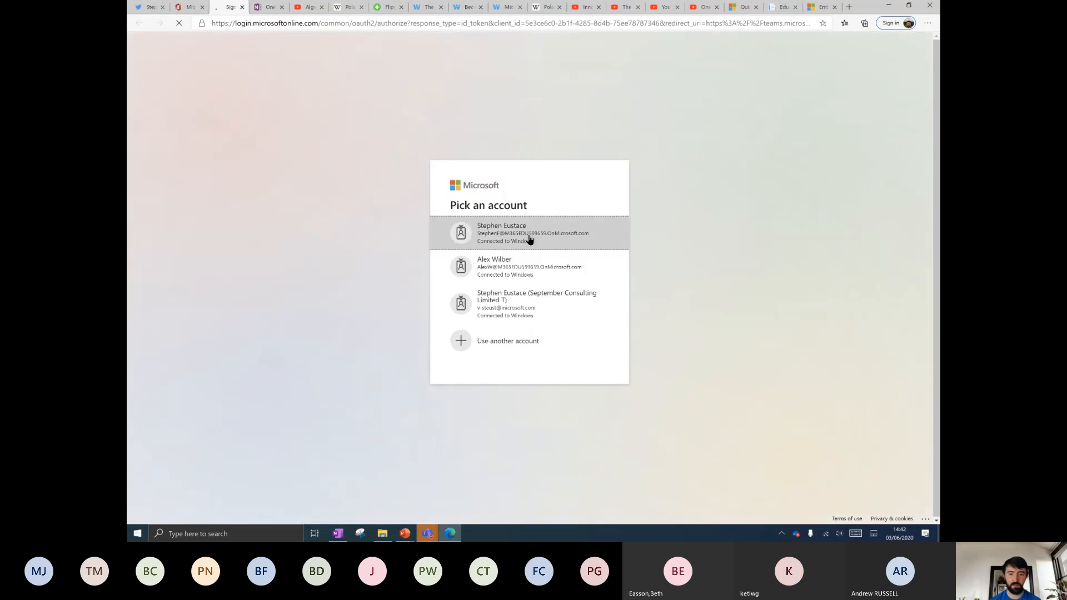
Sign in to Teams with the teacher's account and continue in the web app.
{"action": "left_click", "coordinate": [529, 239]}
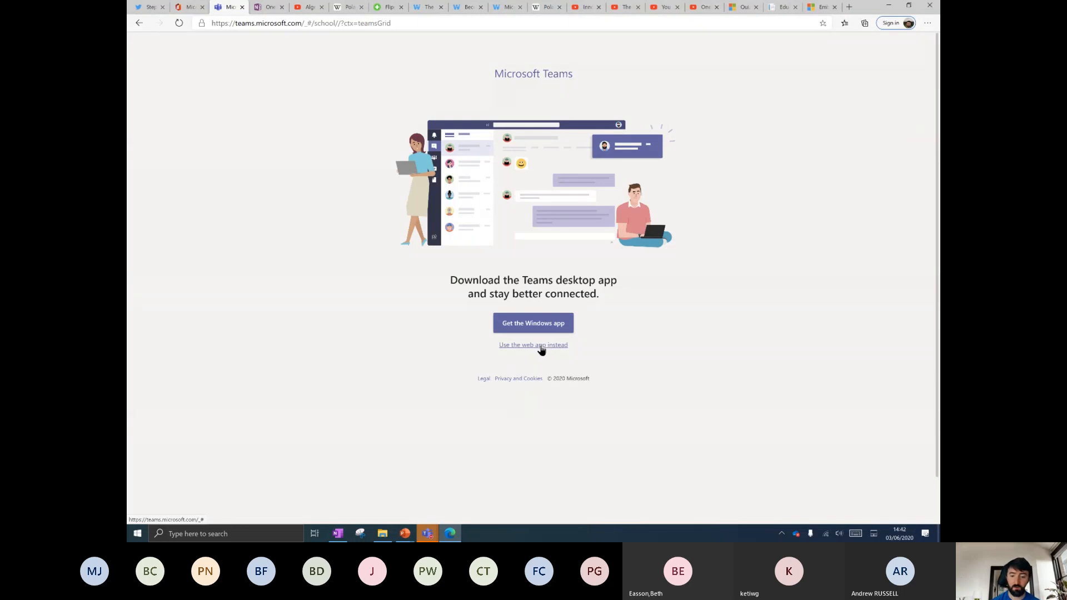
{"action": "left_click", "coordinate": [542, 346]}
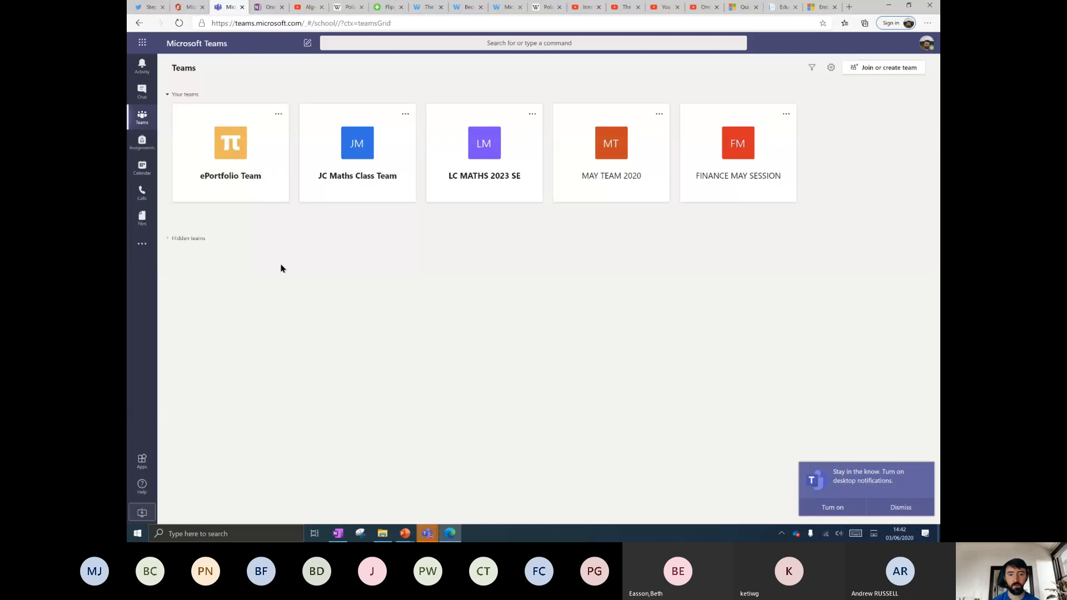
Dismiss the notifications prompt and hide FINANCE MAY SESSION, MAY TEAM 2020 and JC Maths Class Team.
{"action": "left_click", "coordinate": [923, 507]}
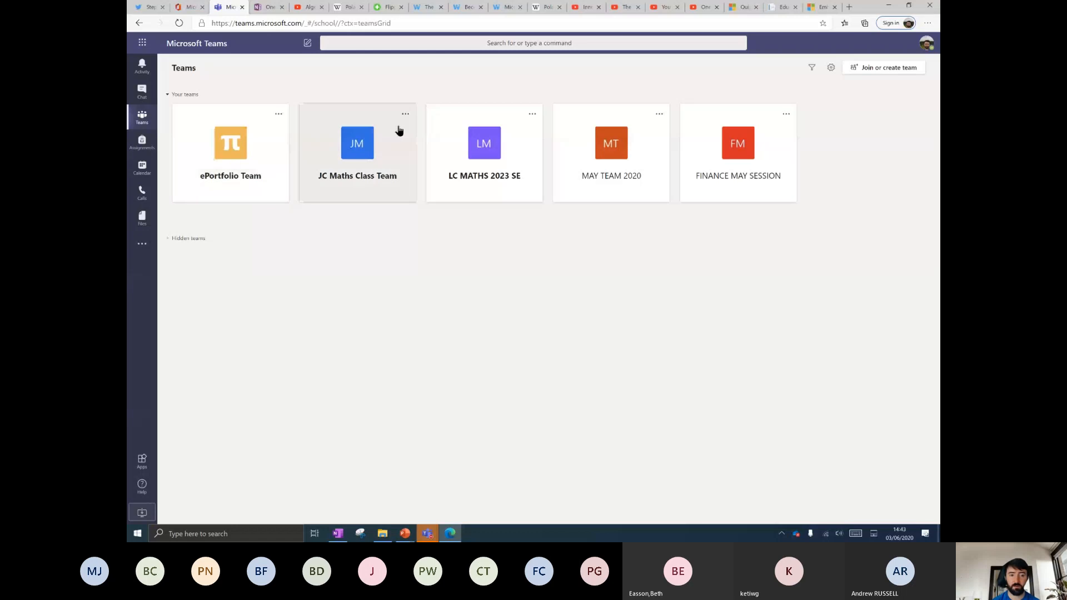
{"action": "left_click", "coordinate": [786, 114]}
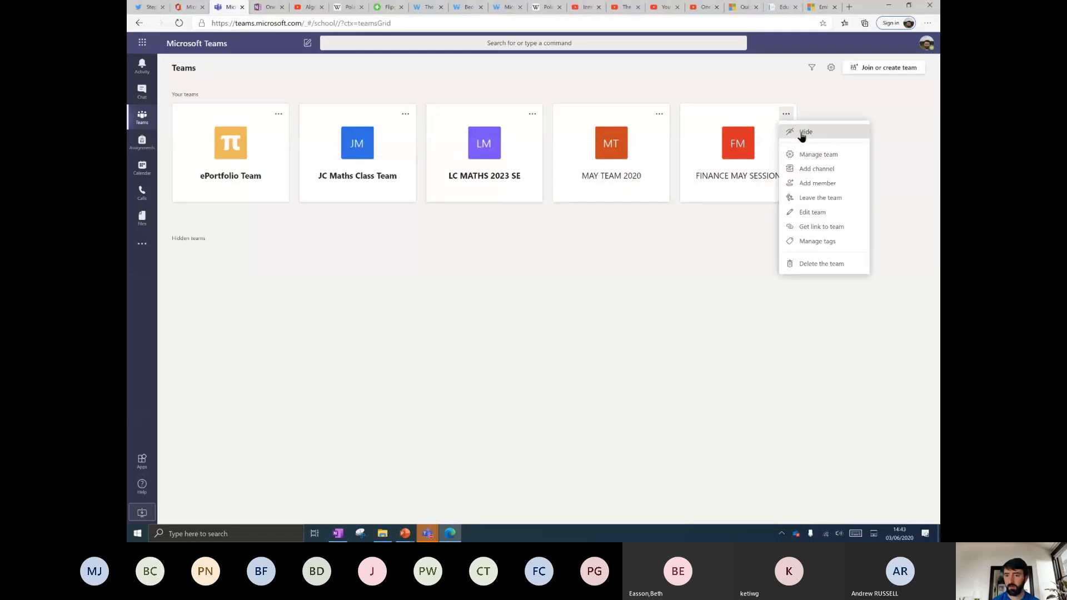
{"action": "left_click", "coordinate": [802, 133]}
{"action": "left_click", "coordinate": [659, 113]}
{"action": "left_click", "coordinate": [676, 133]}
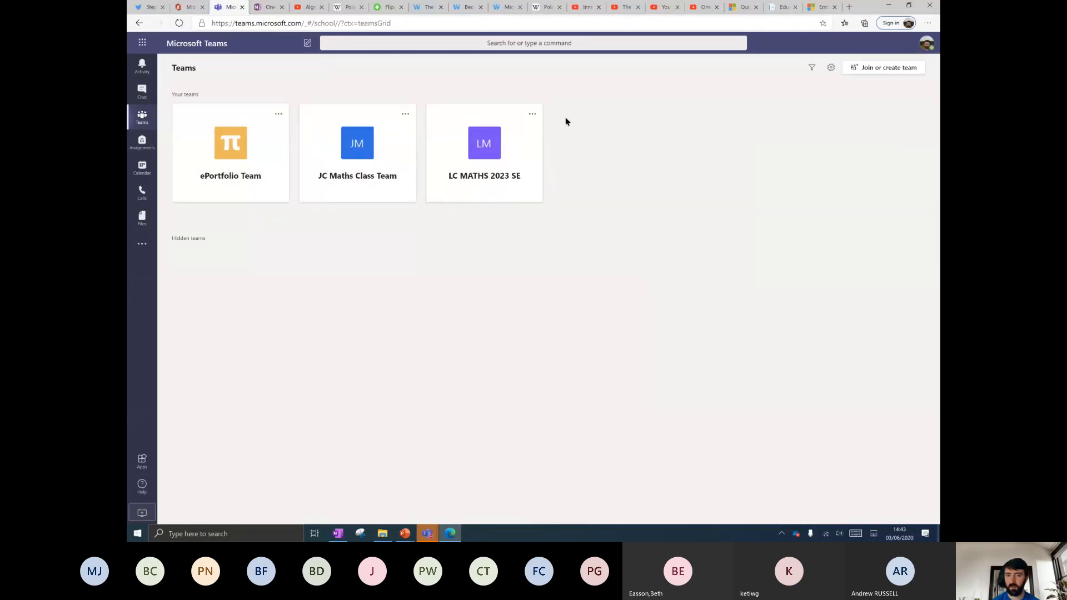
{"action": "left_click", "coordinate": [405, 114]}
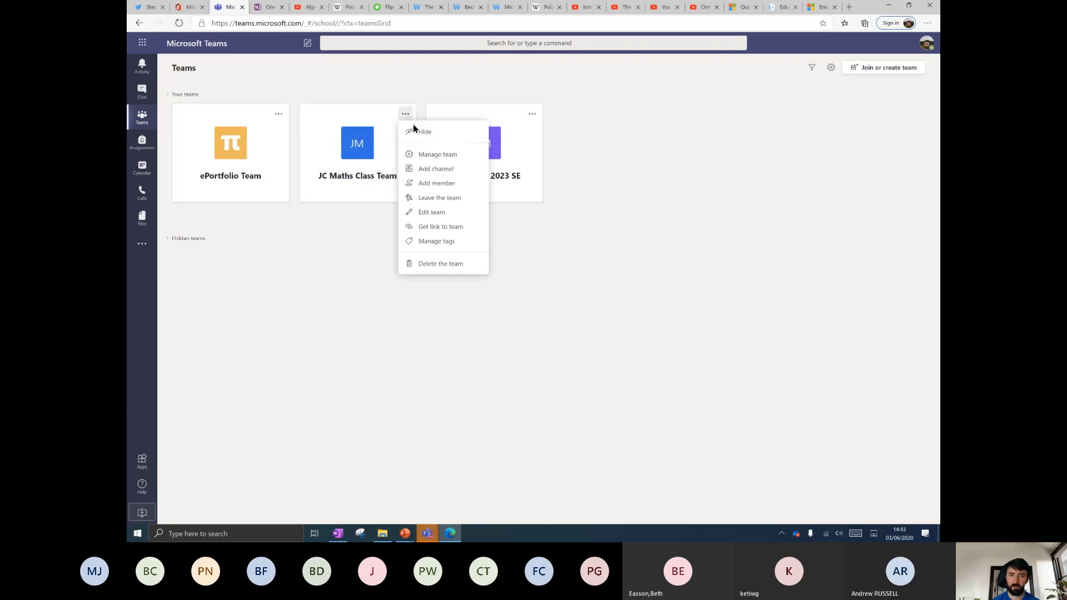
{"action": "left_click", "coordinate": [422, 131]}
Unhide the ABCD team from the Hidden teams list and zoom the page in.
{"action": "left_click", "coordinate": [192, 239]}
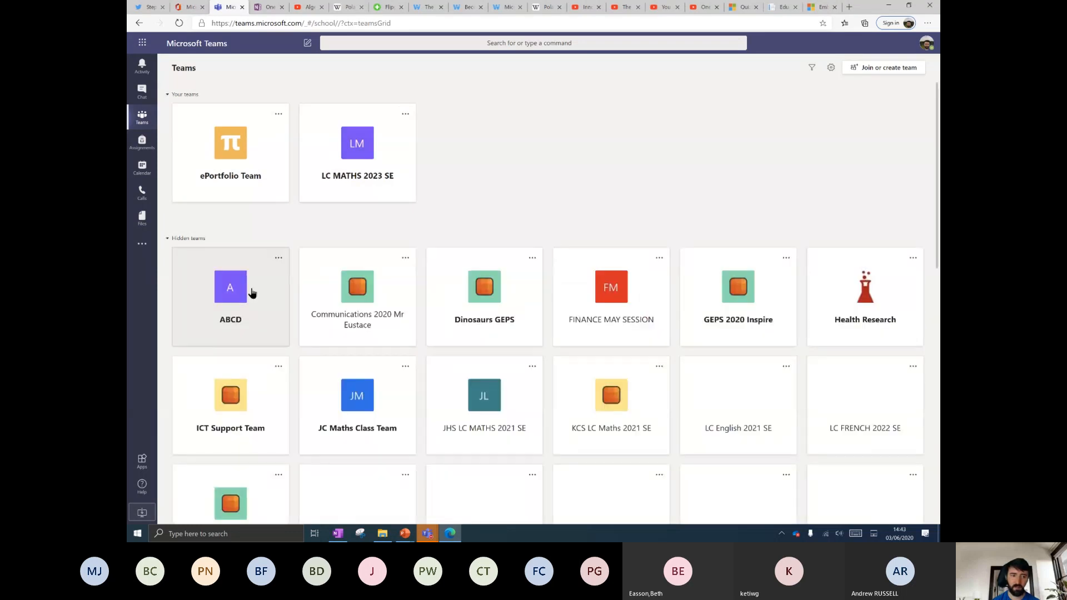
{"action": "left_click", "coordinate": [278, 259]}
{"action": "left_click", "coordinate": [297, 278]}
{"action": "left_click", "coordinate": [197, 241]}
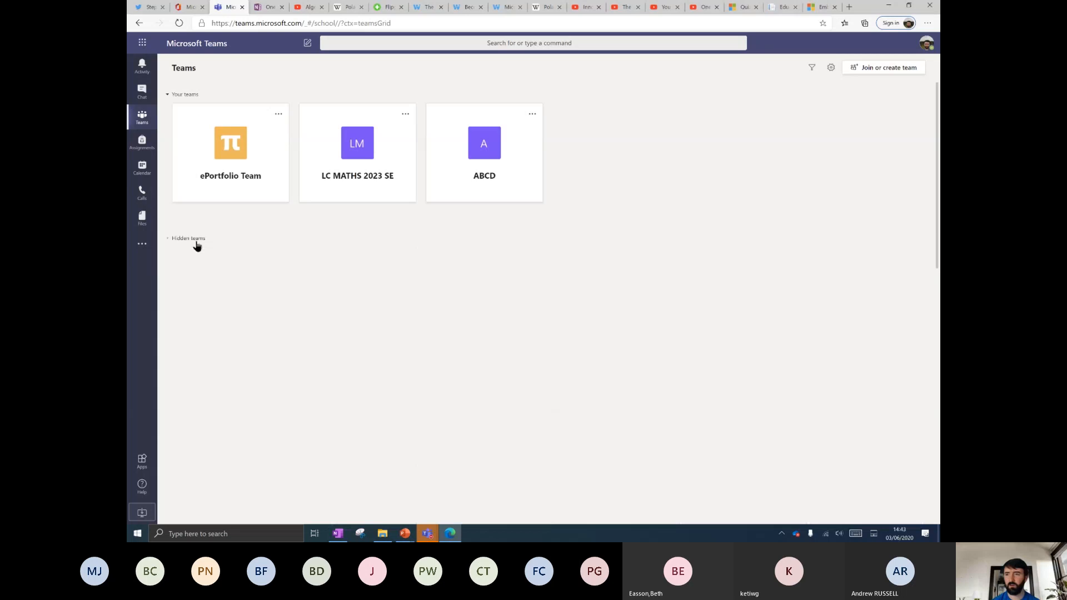
{"action": "key", "text": "ctrl+plus"}
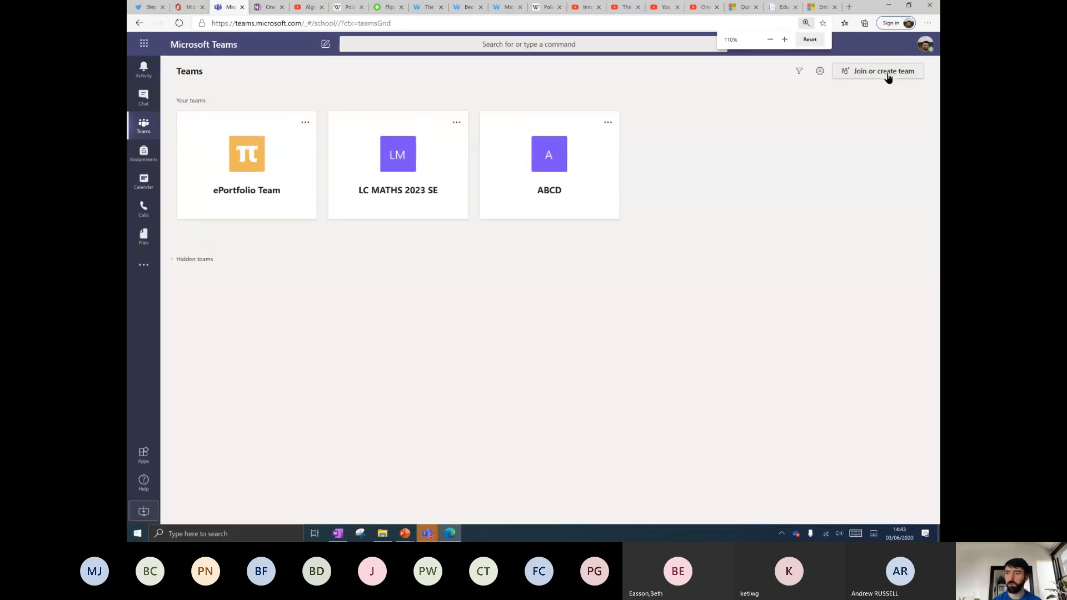
Create a new Class-type team named 'CUE TEST TEAM'.
{"action": "left_click", "coordinate": [883, 73]}
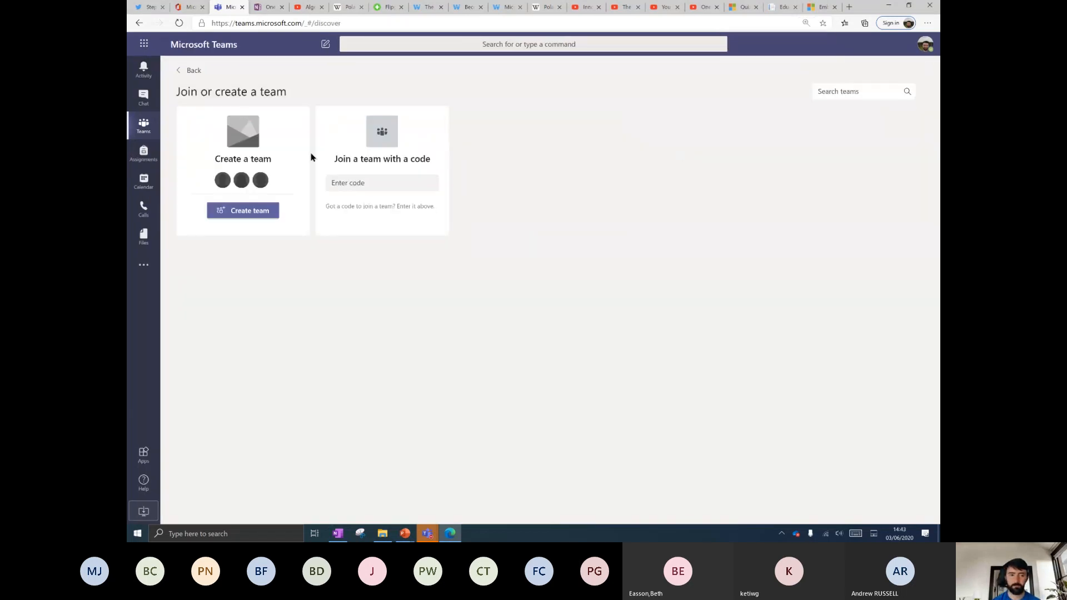
{"action": "left_click", "coordinate": [399, 182]}
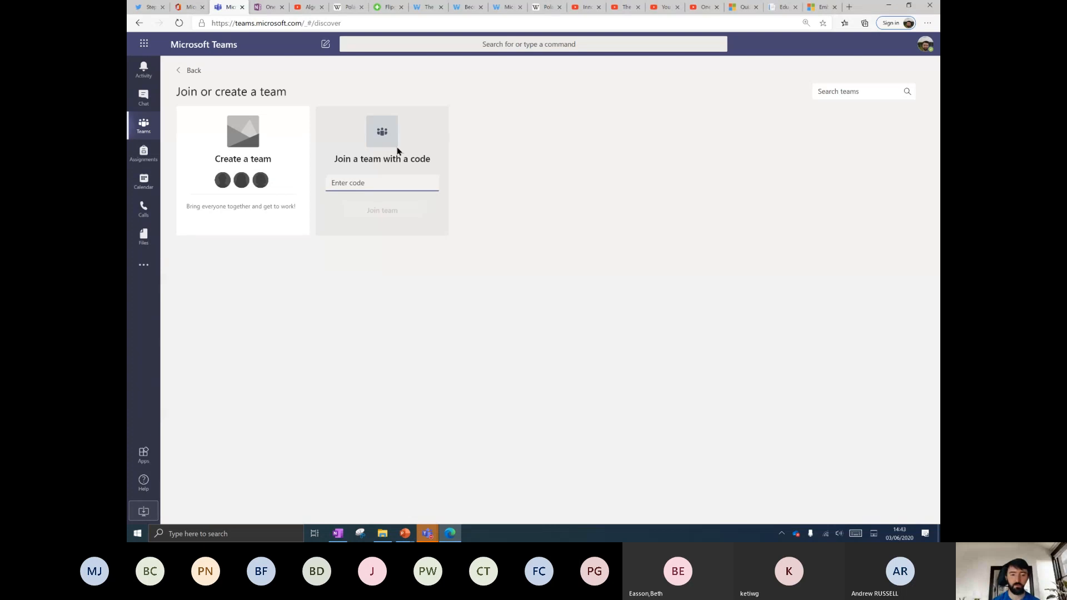
{"action": "left_click", "coordinate": [238, 211]}
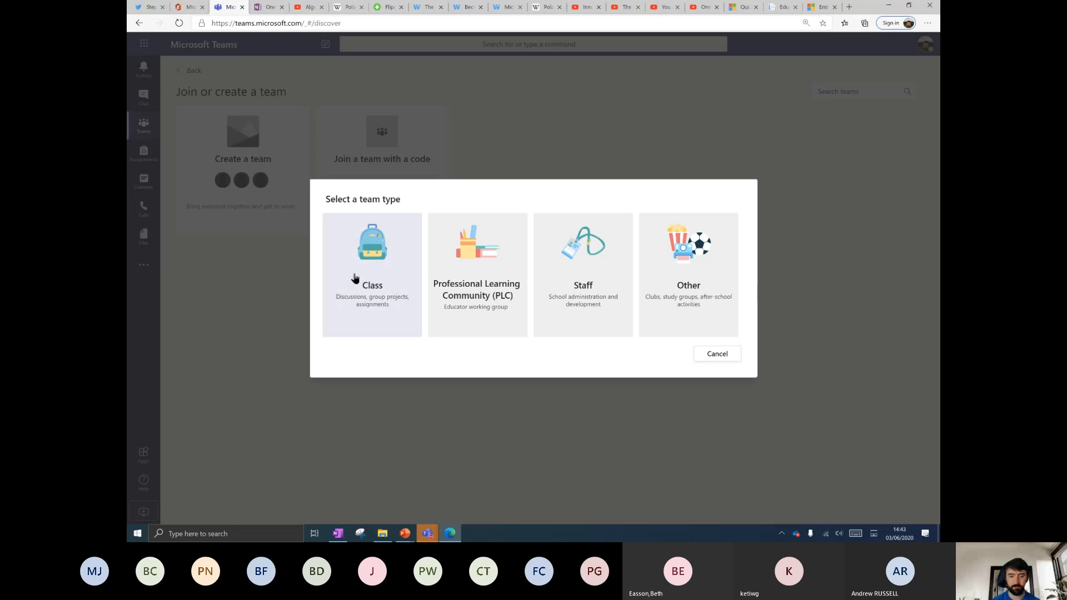
{"action": "left_click", "coordinate": [355, 278]}
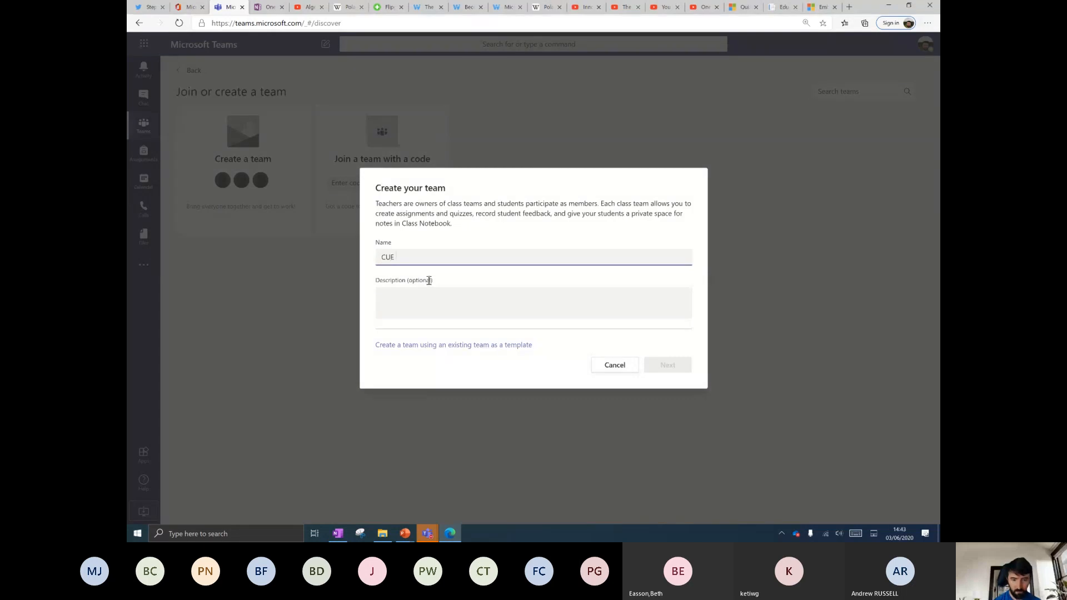
{"action": "type", "text": "CUE TES"}
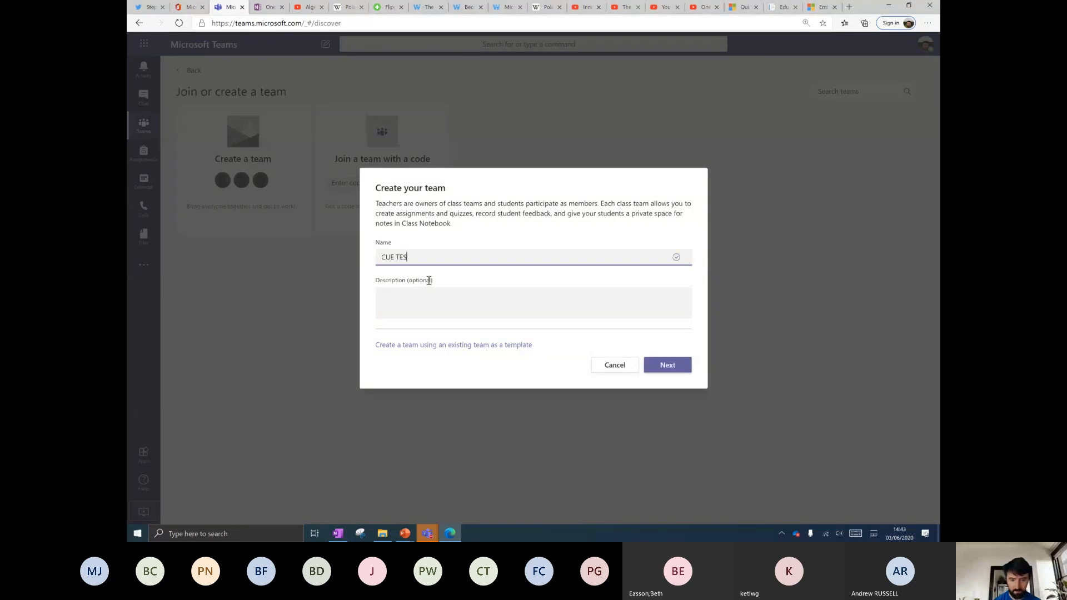
{"action": "type", "text": "T TEAM"}
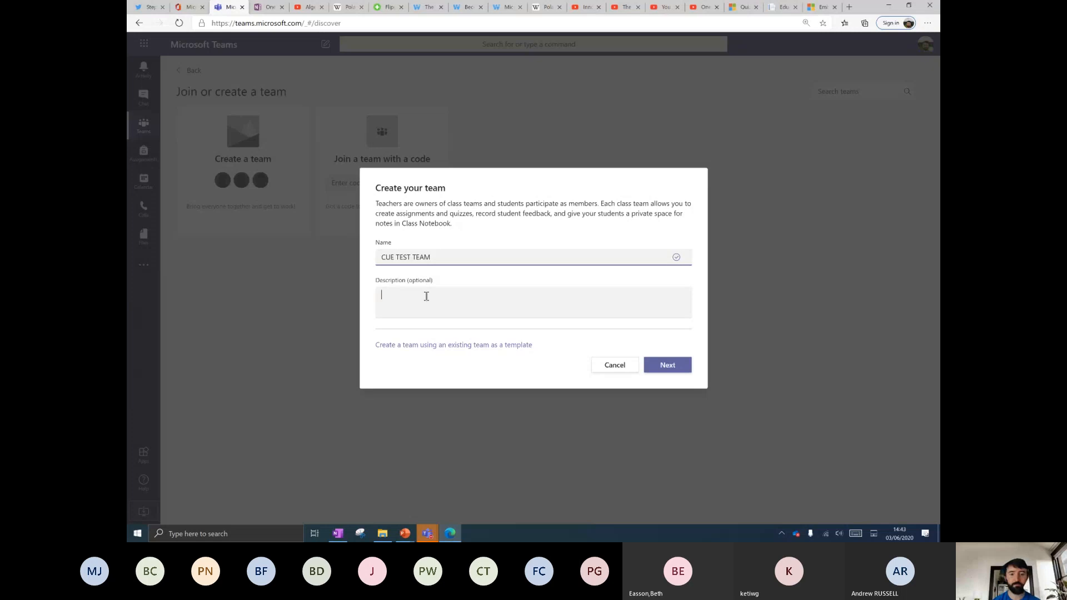
{"action": "left_click", "coordinate": [427, 295]}
{"action": "left_click", "coordinate": [652, 365]}
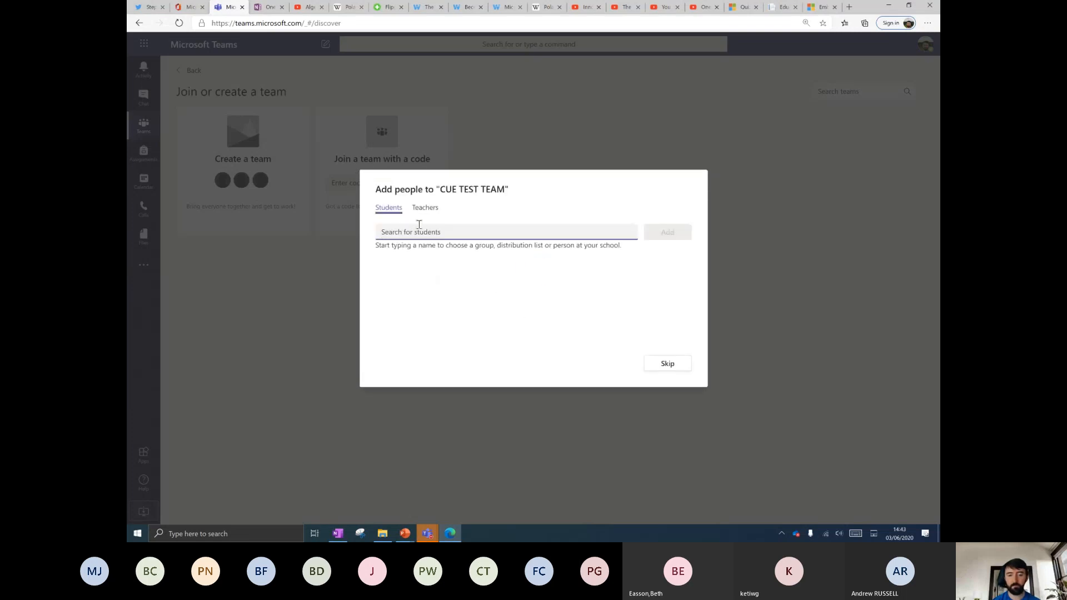
Search for and add the two students to the team.
{"action": "type", "text": "ALEX"}
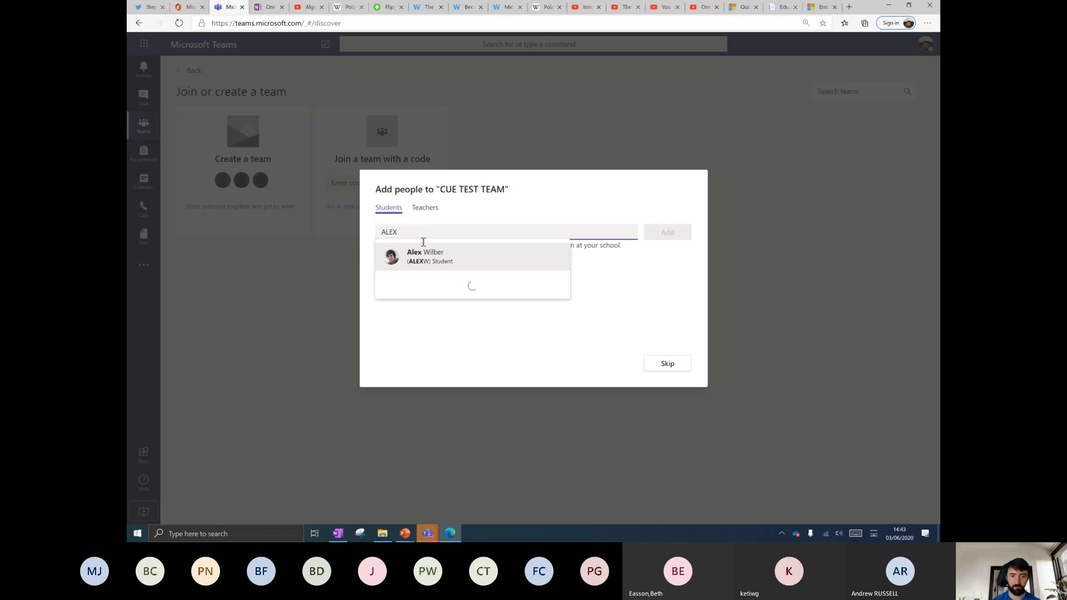
{"action": "left_click", "coordinate": [426, 258]}
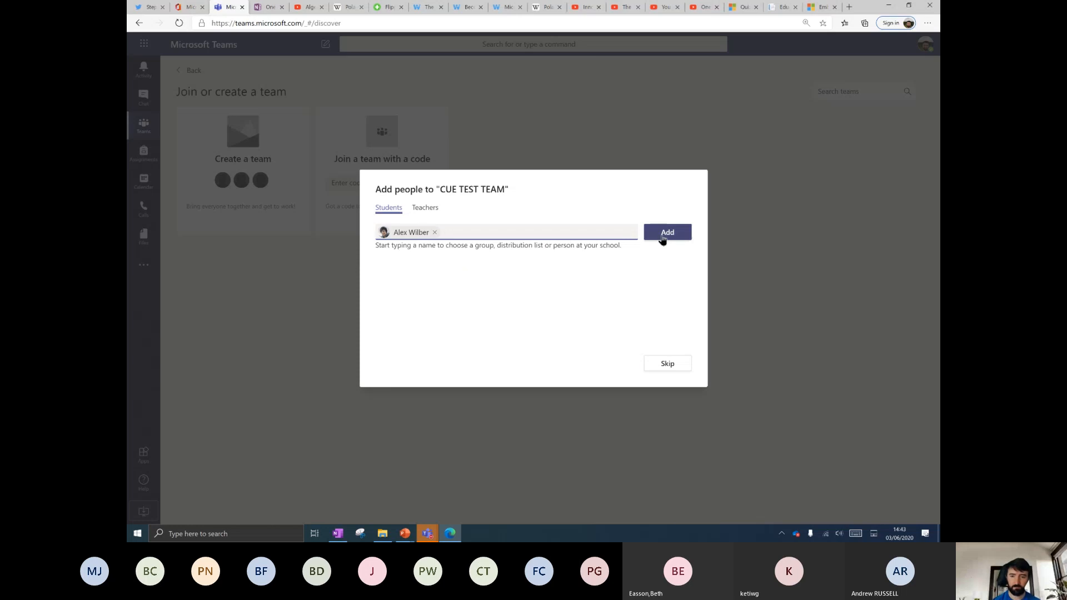
{"action": "left_click", "coordinate": [662, 239]}
{"action": "left_click", "coordinate": [430, 231]}
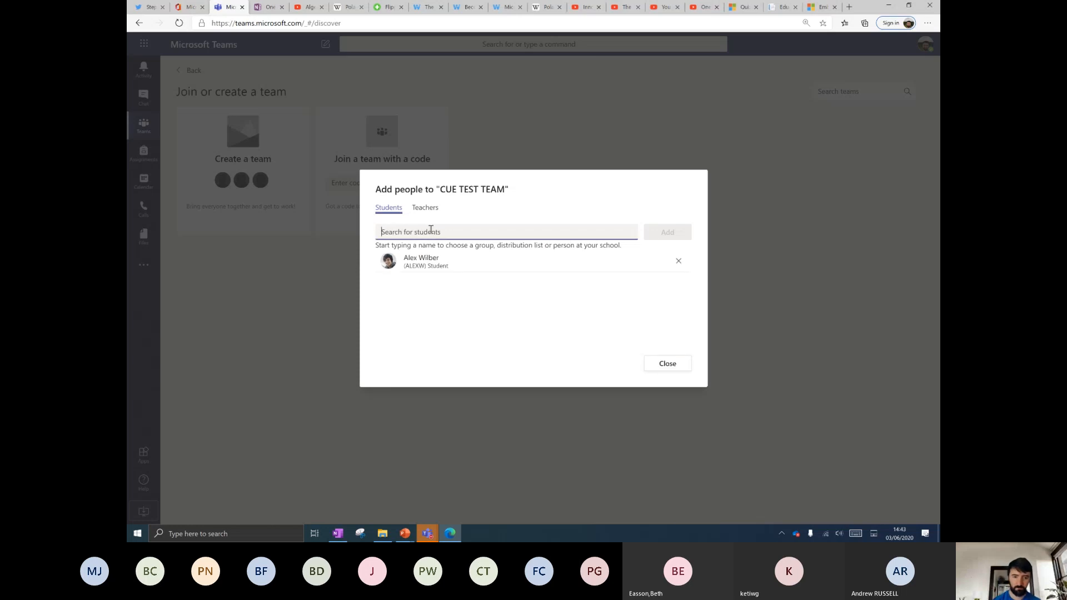
{"action": "type", "text": "ADELE"}
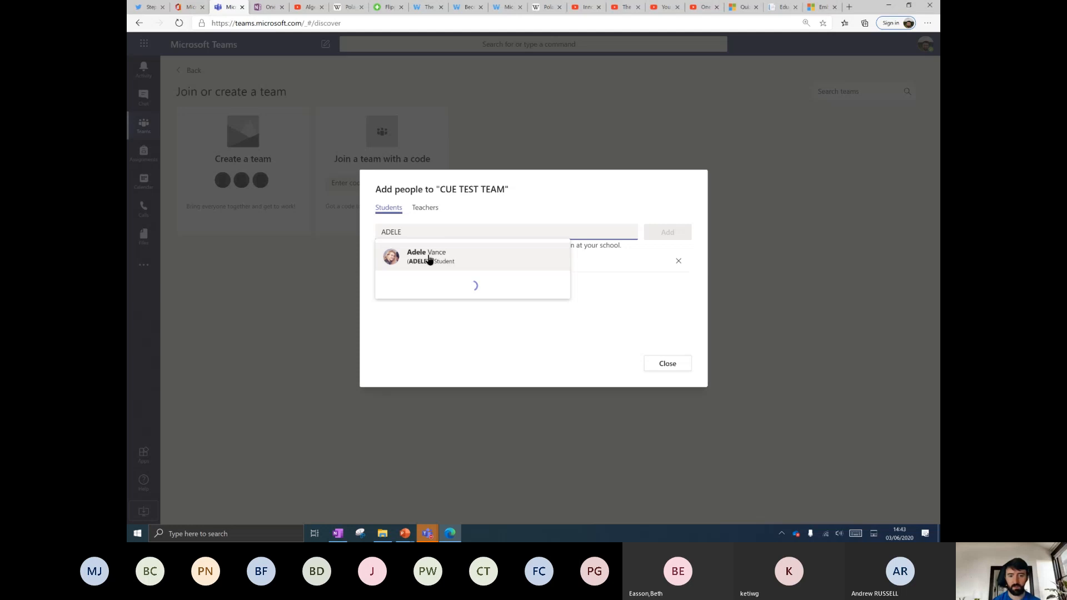
{"action": "left_click", "coordinate": [428, 261]}
{"action": "left_click", "coordinate": [687, 232]}
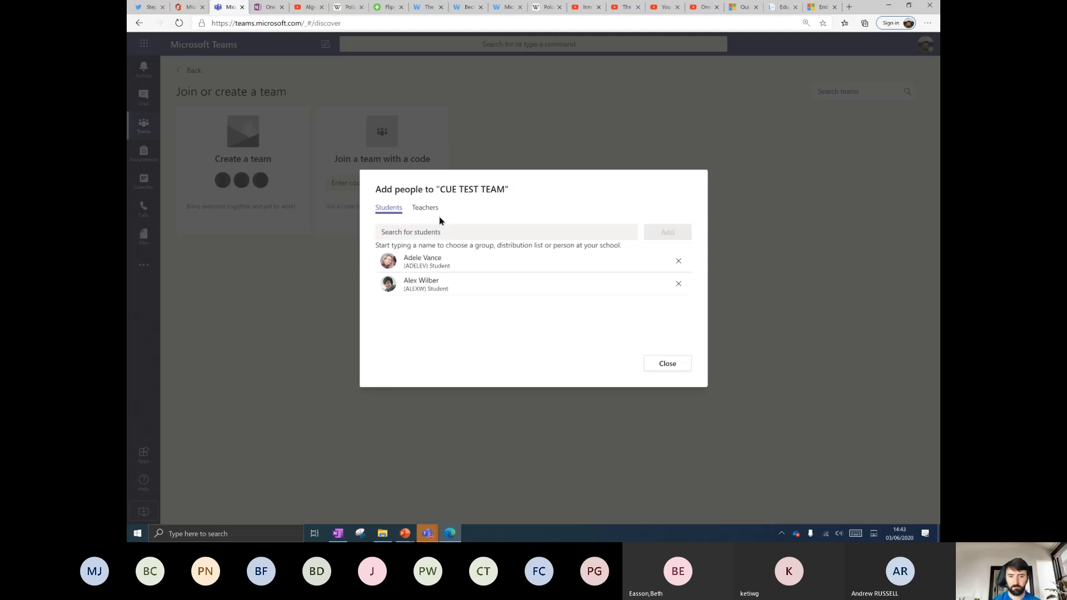
Add the teacher under Teachers, then close the Add people dialog.
{"action": "left_click", "coordinate": [426, 209]}
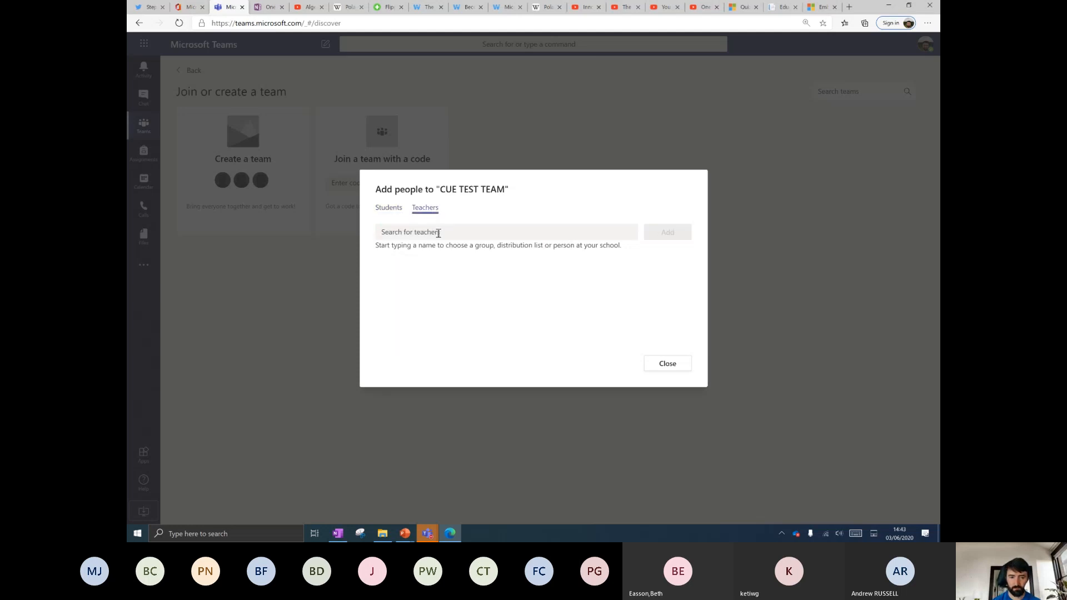
{"action": "left_click", "coordinate": [435, 232]}
{"action": "type", "text": "ARDE"}
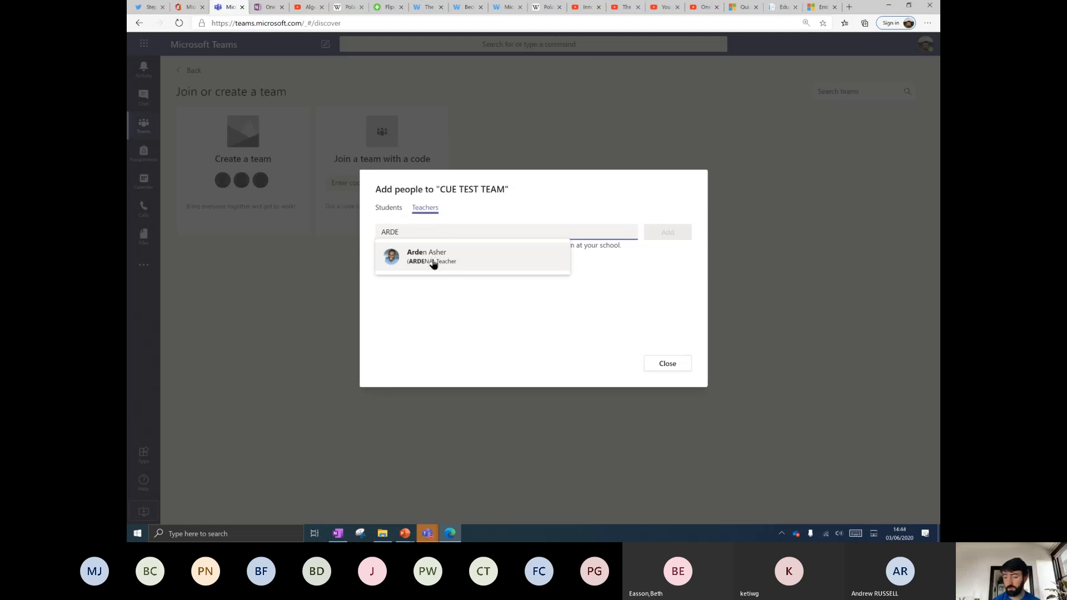
{"action": "left_click", "coordinate": [430, 262]}
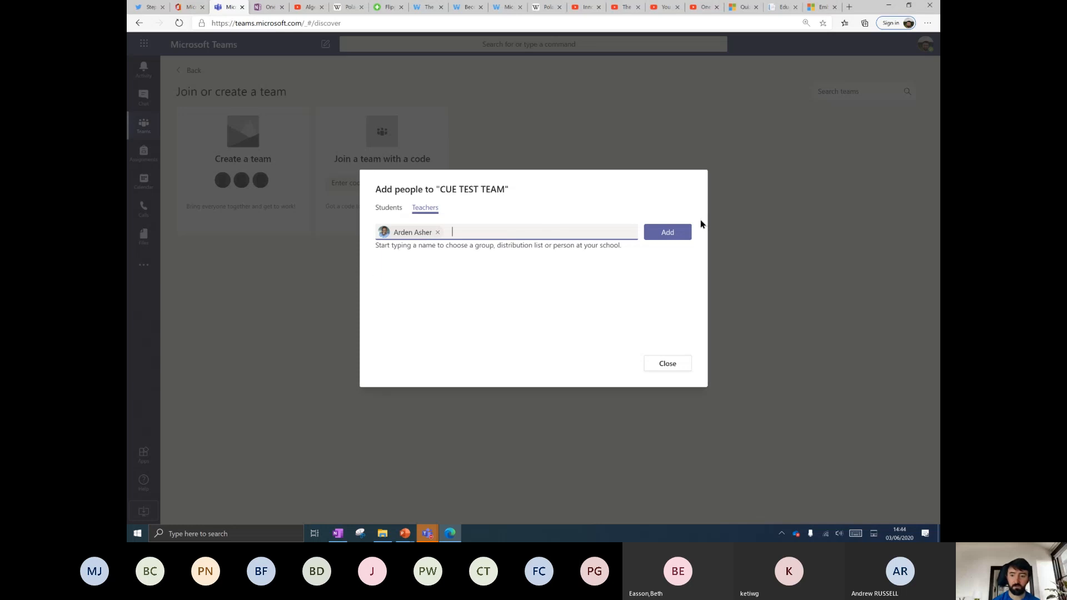
{"action": "left_click", "coordinate": [669, 233]}
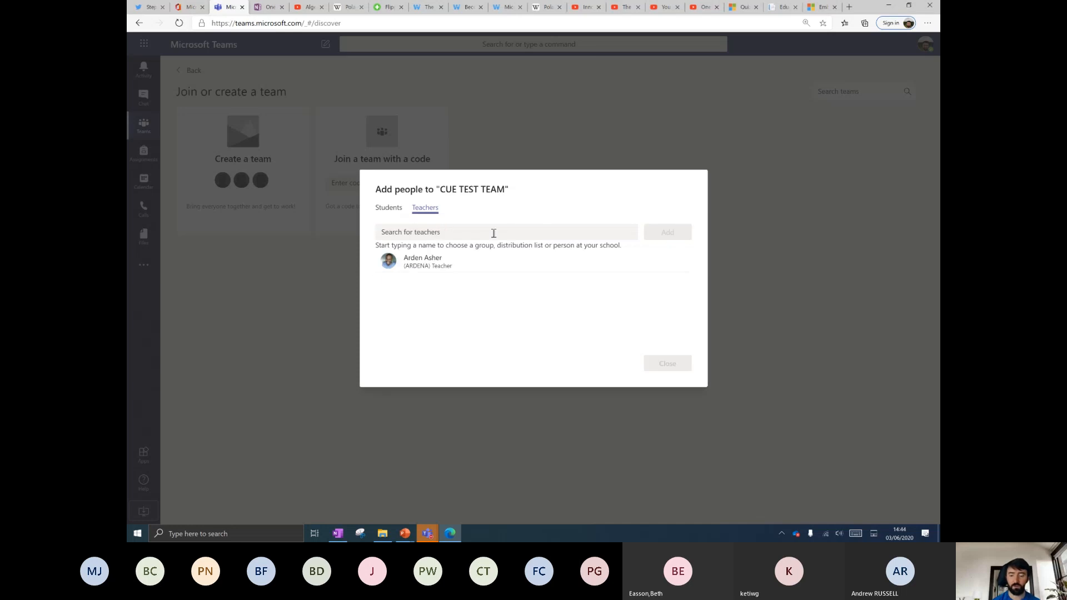
{"action": "left_click", "coordinate": [389, 209]}
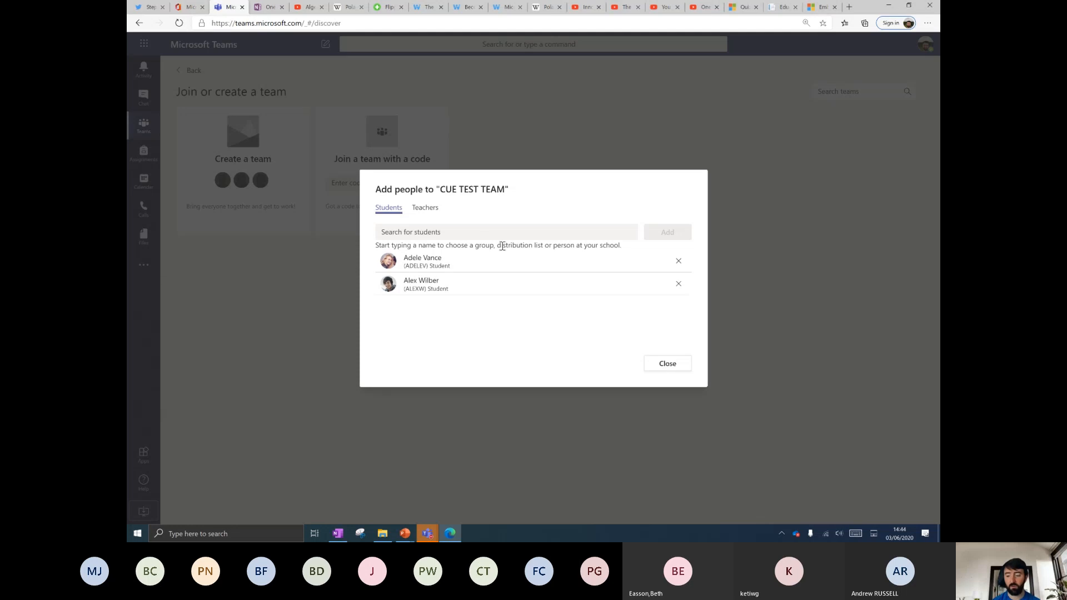
{"action": "left_click", "coordinate": [663, 364]}
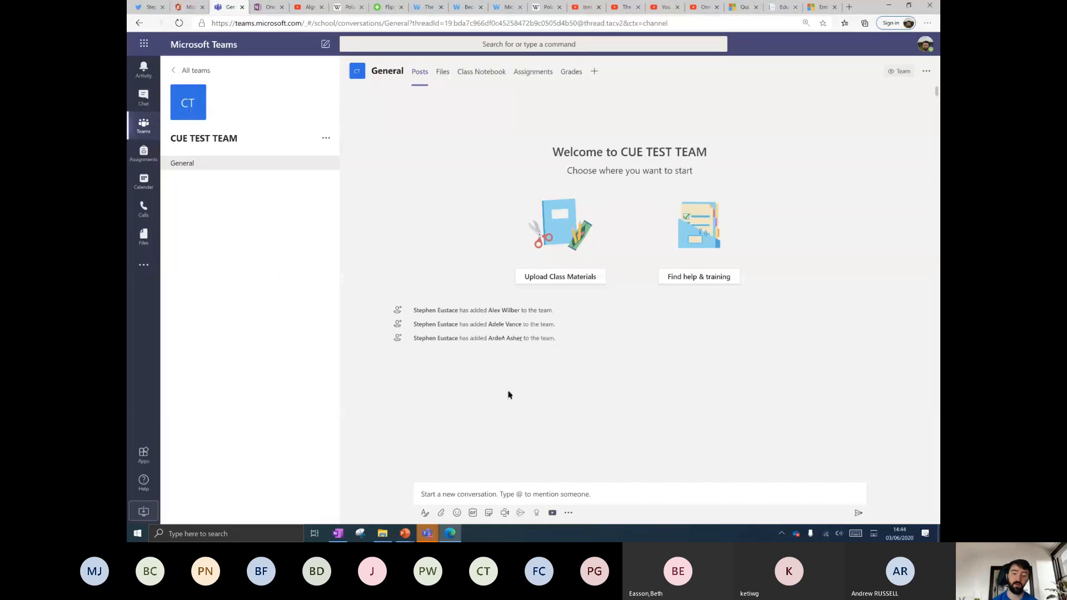
Open the General channel's Files tab and enter the read-only Class Materials folder, zooming in.
{"action": "left_click", "coordinate": [337, 534]}
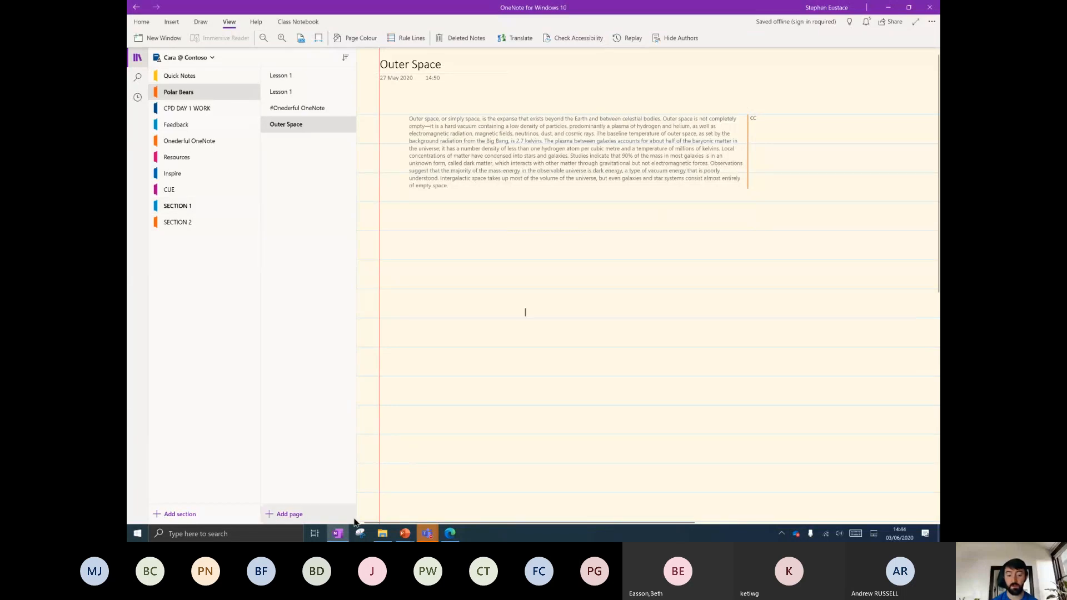
{"action": "left_click", "coordinate": [337, 533]}
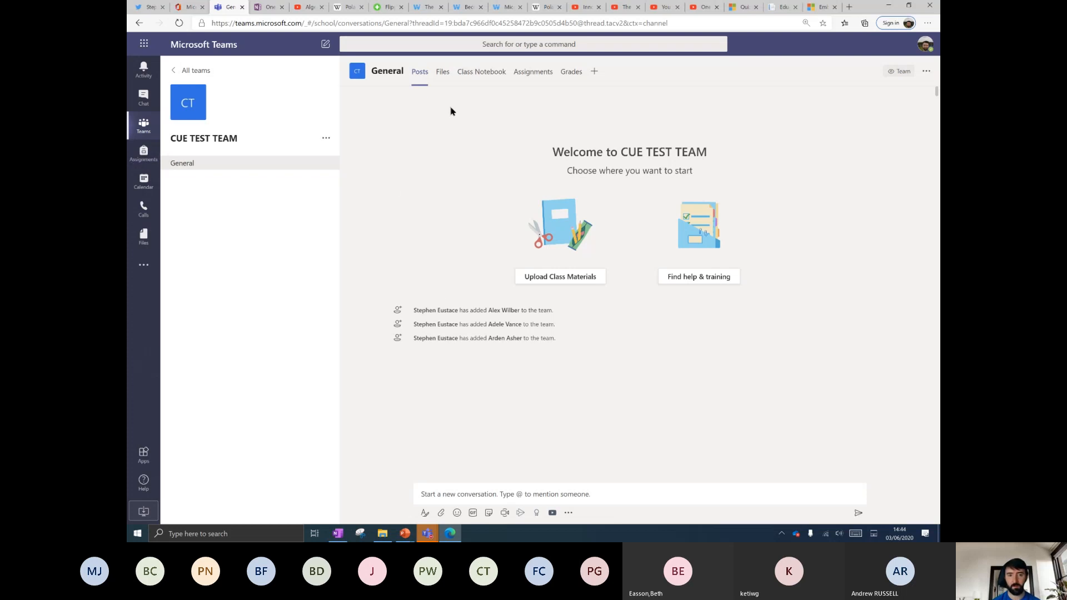
{"action": "left_click", "coordinate": [439, 72]}
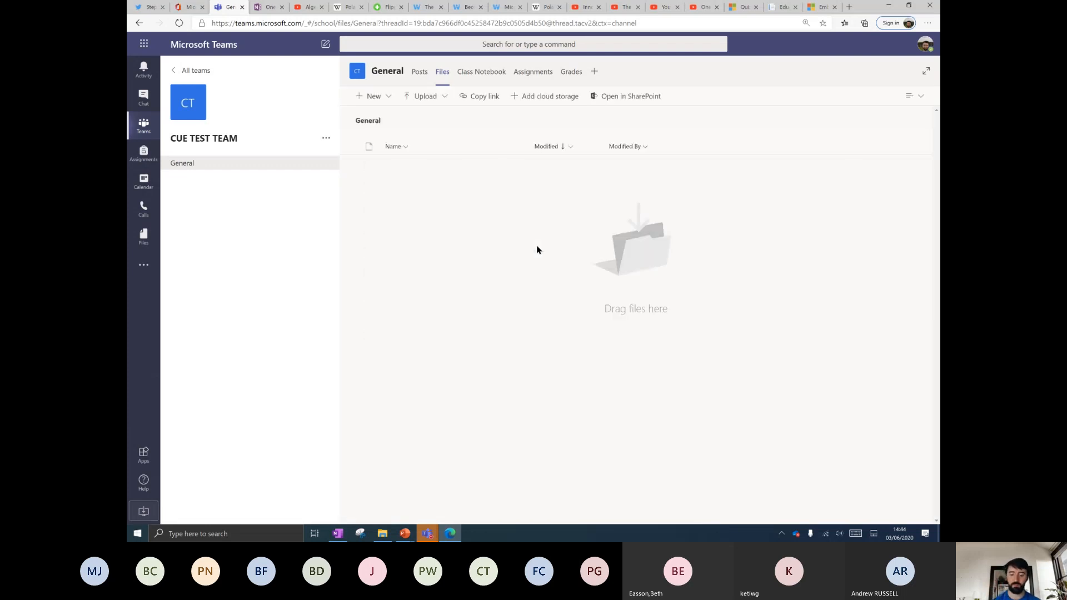
{"action": "key", "text": "ctrl+plus"}
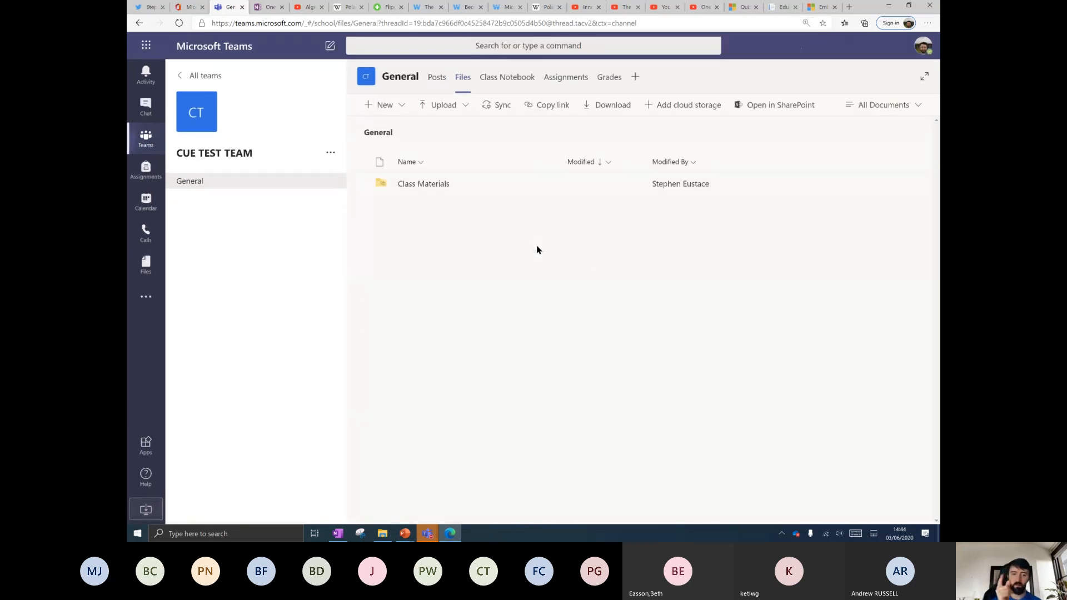
{"action": "left_click", "coordinate": [428, 184]}
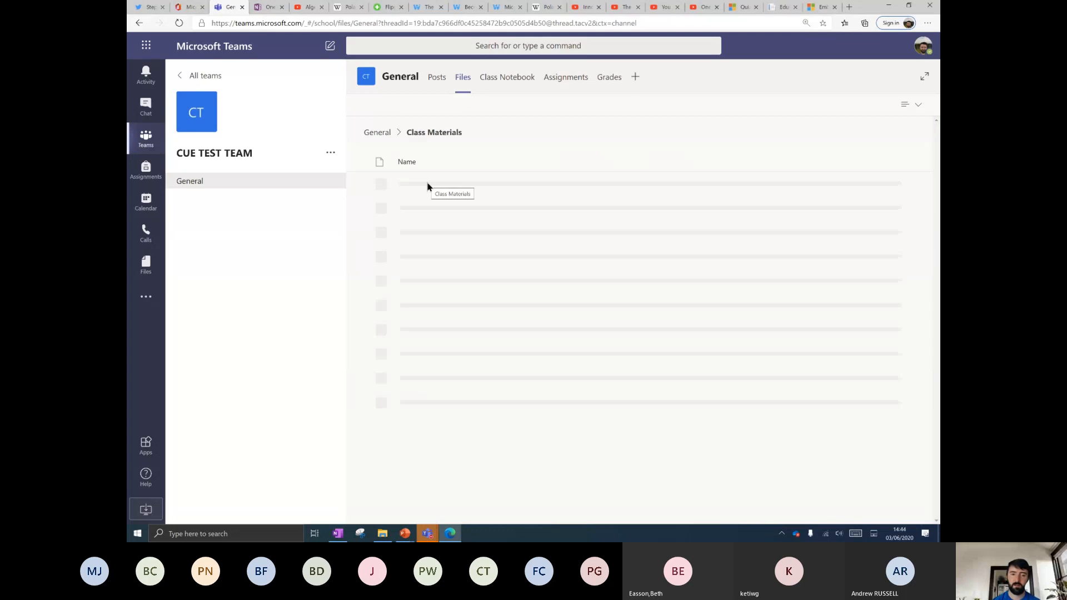
{"action": "left_click_drag", "start_coordinate": [543, 344], "coordinate": [730, 406]}
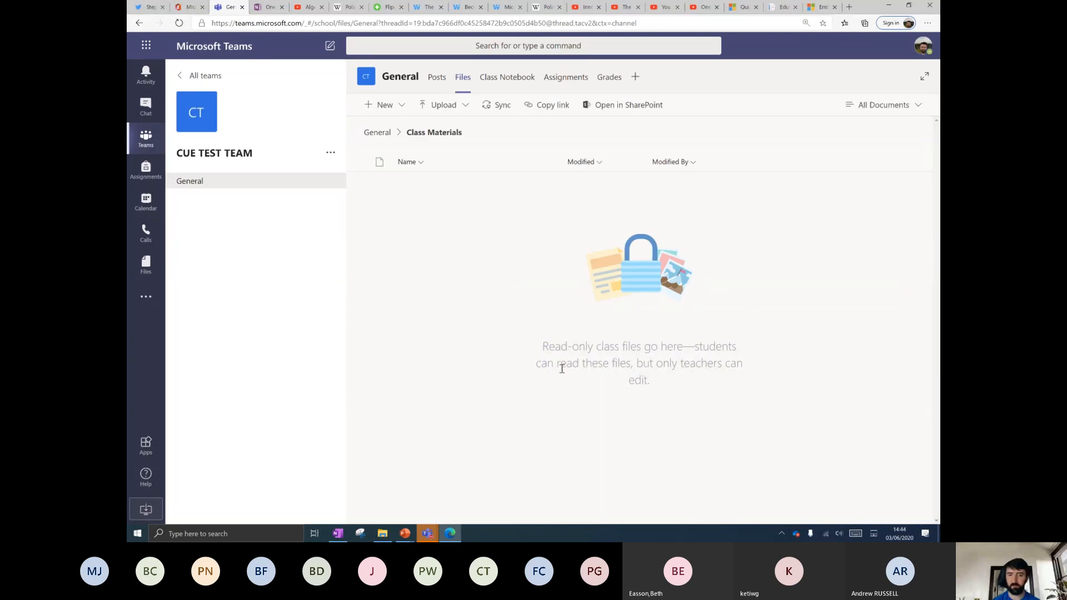
{"action": "key", "text": "ctrl+plus"}
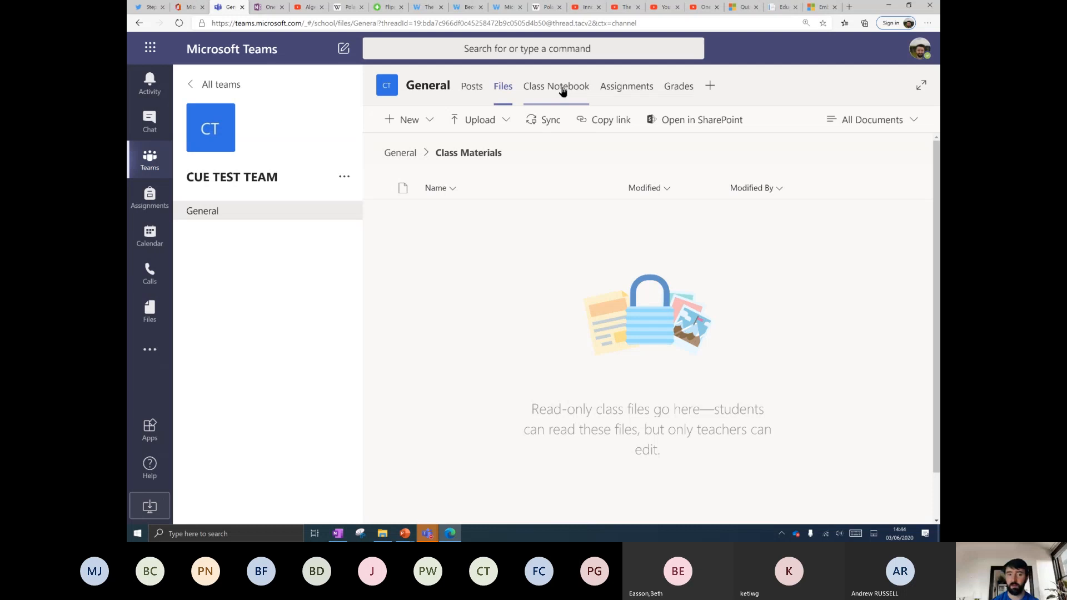
Start a blank OneNote Class Notebook from the team's Class Notebook tab.
{"action": "left_click", "coordinate": [560, 87]}
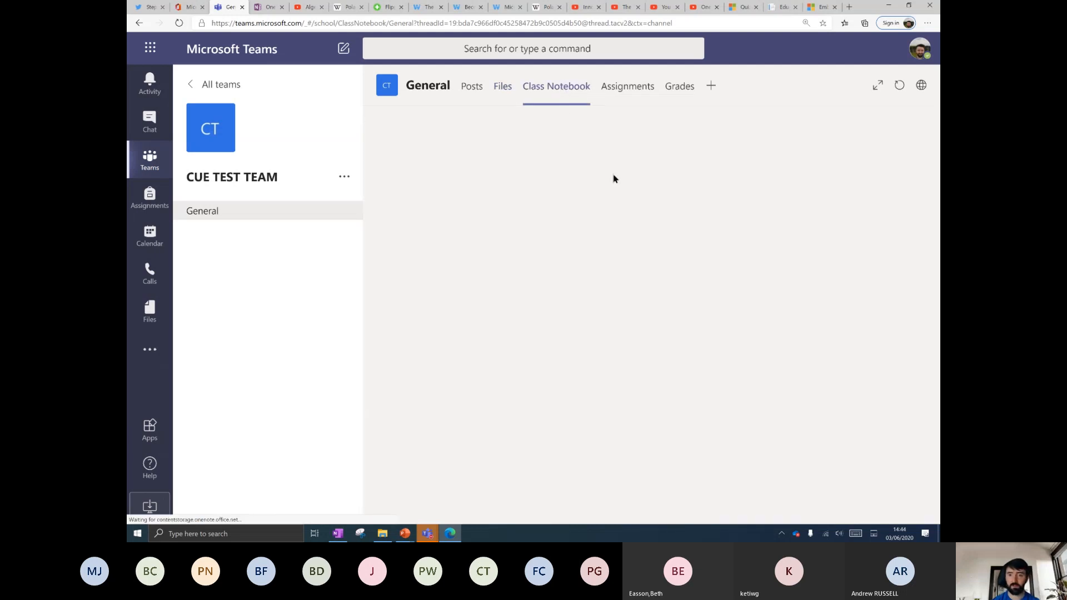
{"action": "key", "text": "ctrl+minus"}
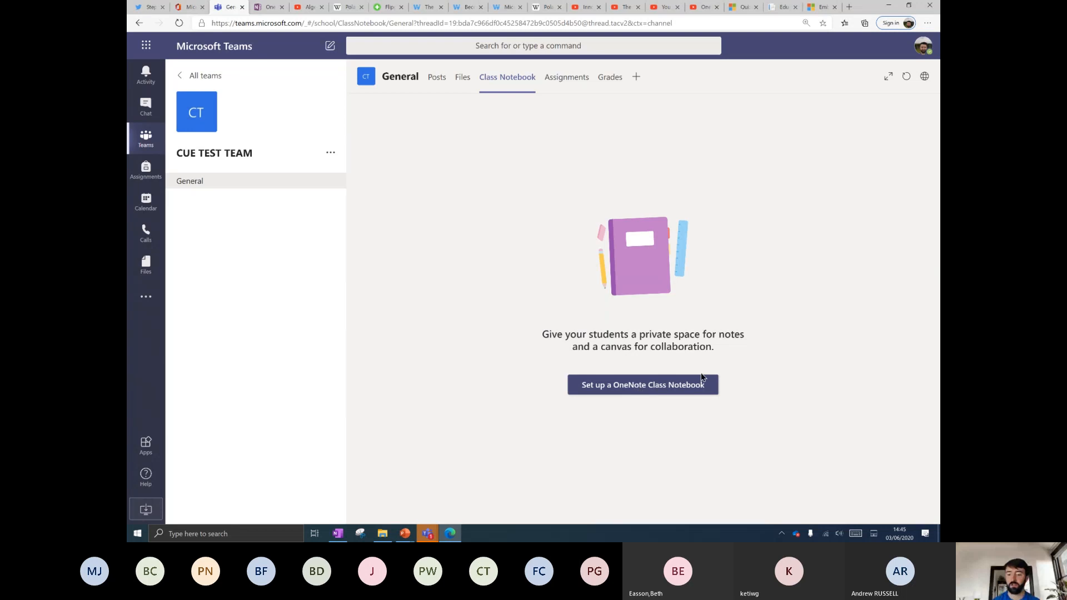
{"action": "left_click", "coordinate": [649, 389]}
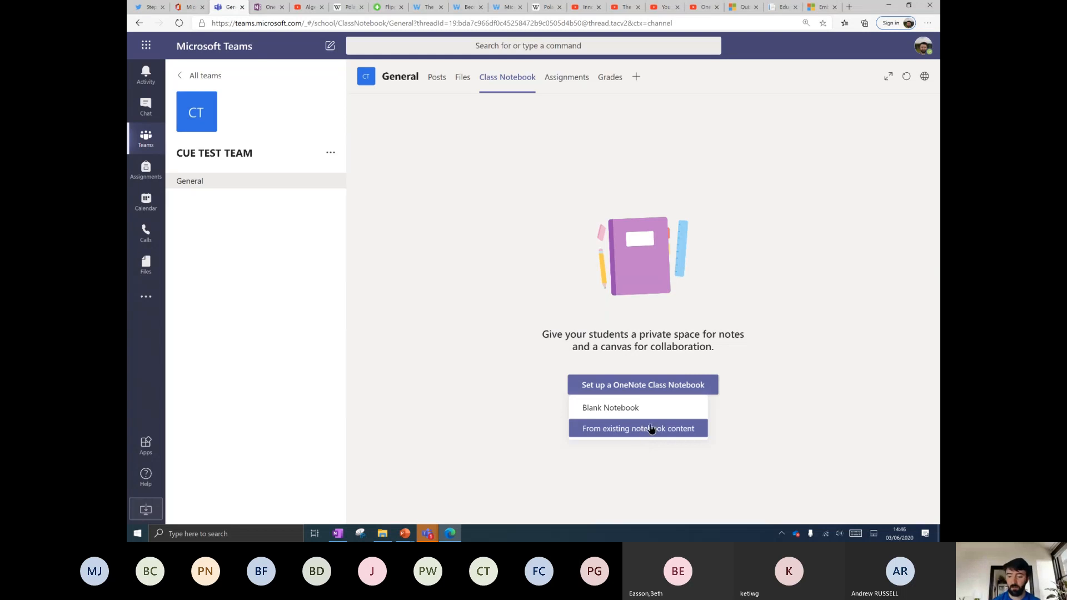
{"action": "left_click", "coordinate": [637, 409]}
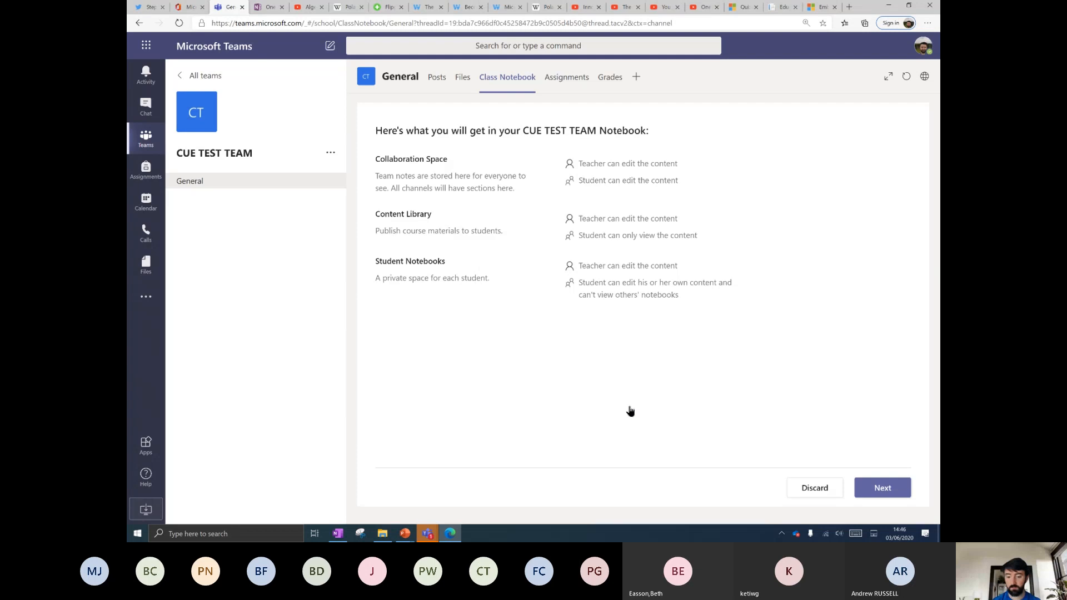
Zoom to 150% and highlight the Collaboration Space heading and description in the overview.
{"action": "key", "text": "ctrl+plus"}
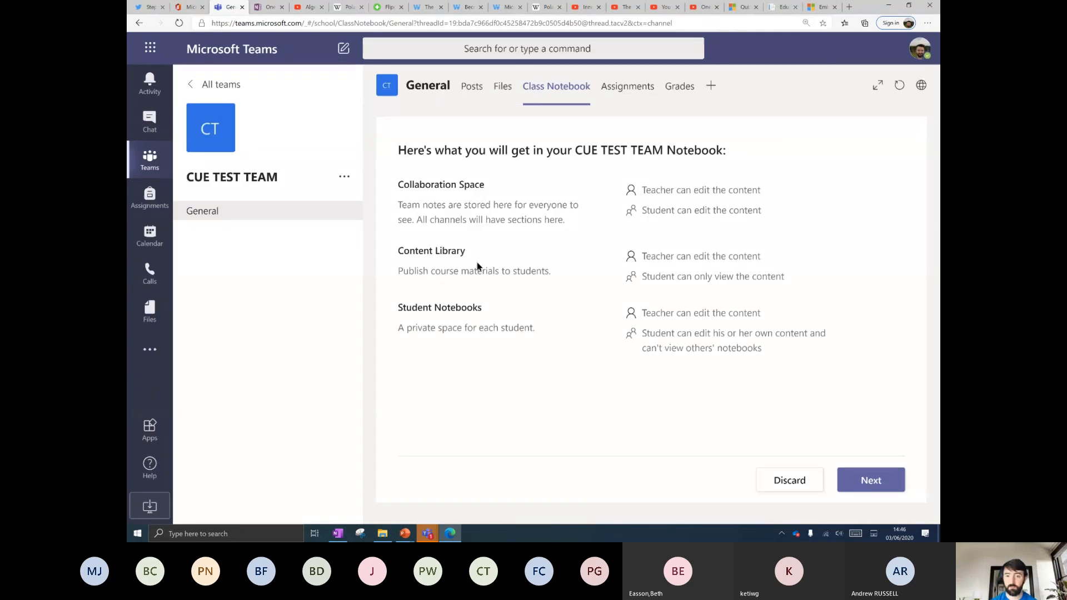
{"action": "left_click_drag", "start_coordinate": [397, 182], "coordinate": [558, 220]}
{"action": "left_click", "coordinate": [587, 227]}
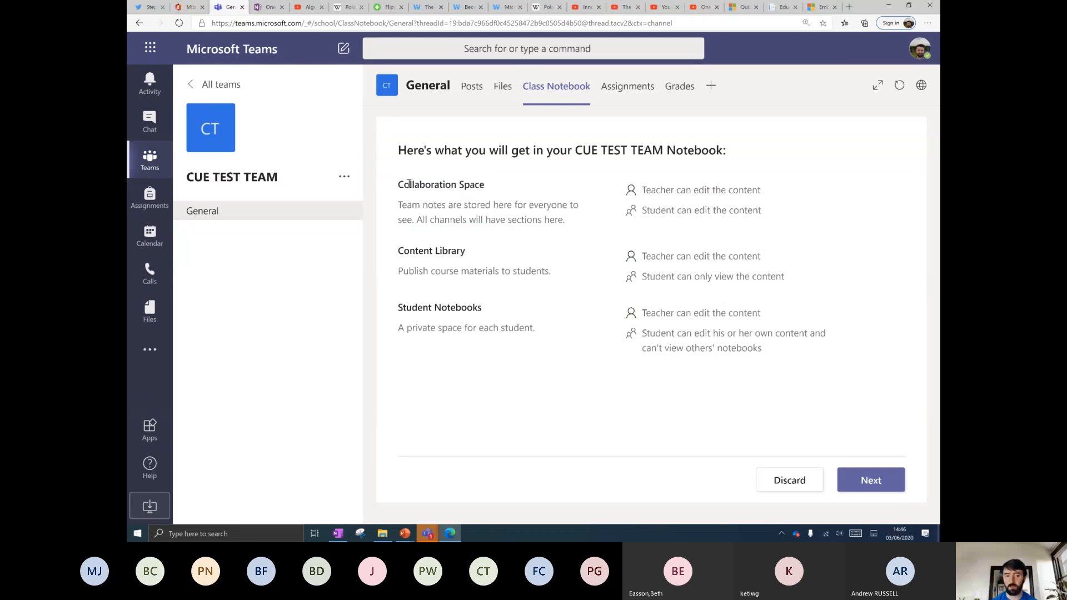
{"action": "left_click_drag", "start_coordinate": [397, 184], "coordinate": [491, 188]}
{"action": "left_click", "coordinate": [492, 188]}
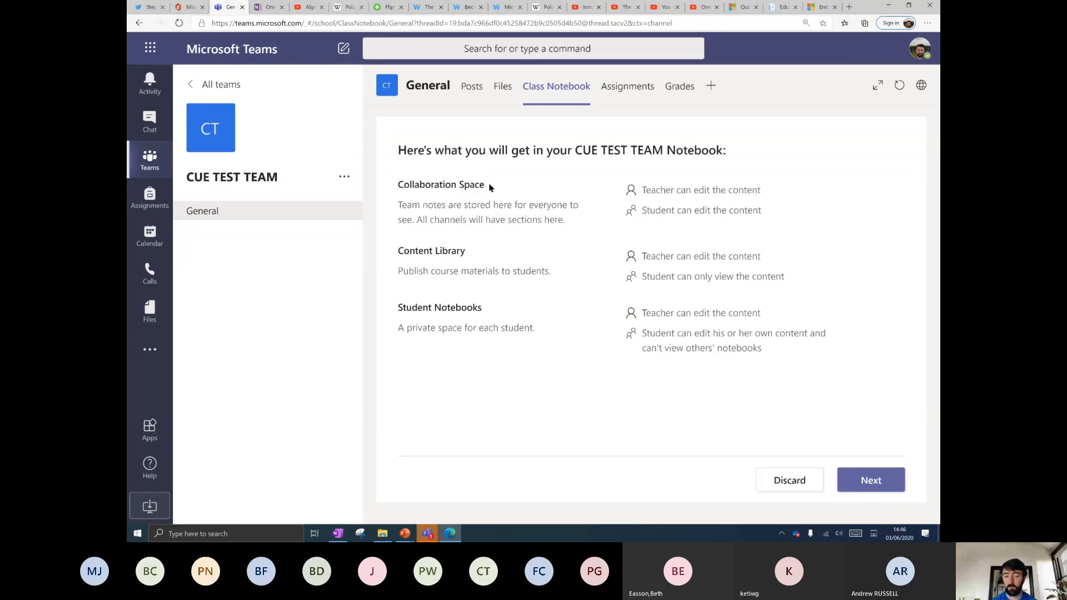
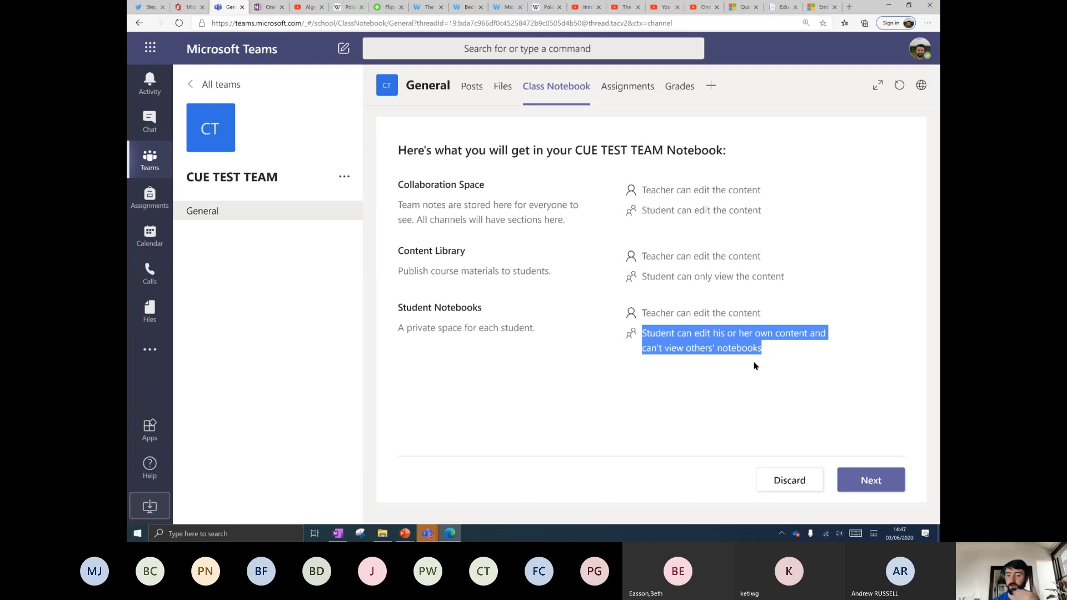
Move past the notebook overview to the student private-space sections step.
{"action": "left_click", "coordinate": [712, 340]}
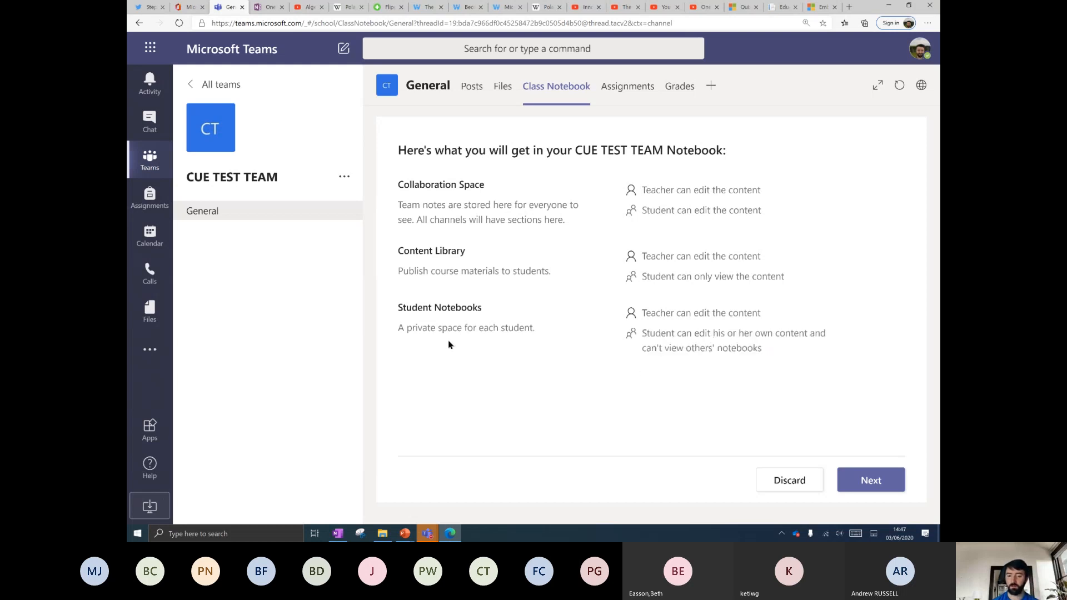
{"action": "left_click", "coordinate": [856, 477]}
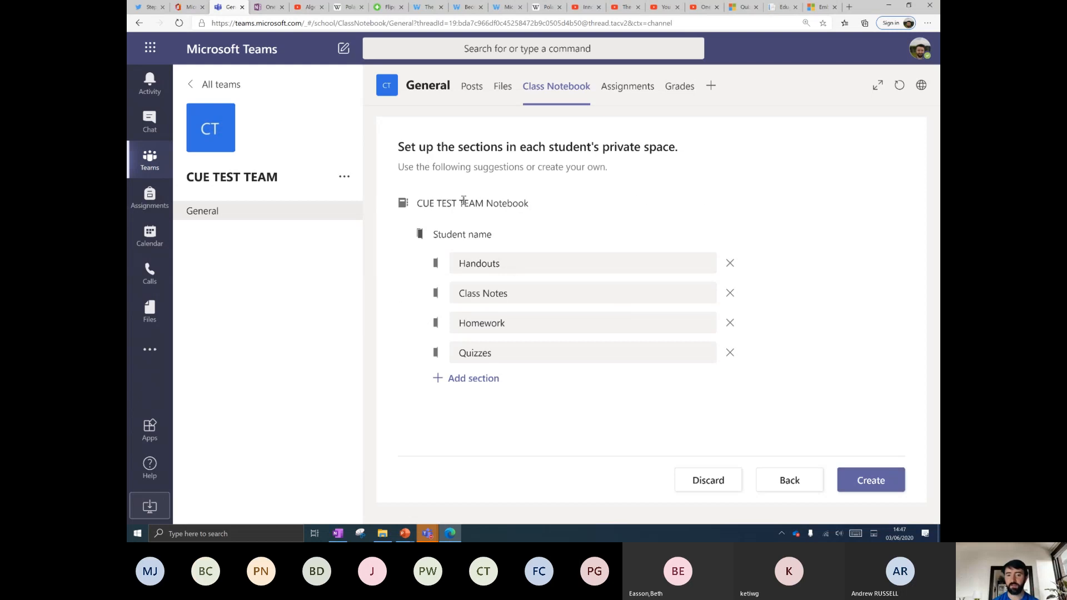
Review the default student sections and remove the Quizzes section.
{"action": "left_click_drag", "start_coordinate": [679, 149], "coordinate": [520, 147]}
{"action": "left_click", "coordinate": [521, 257]}
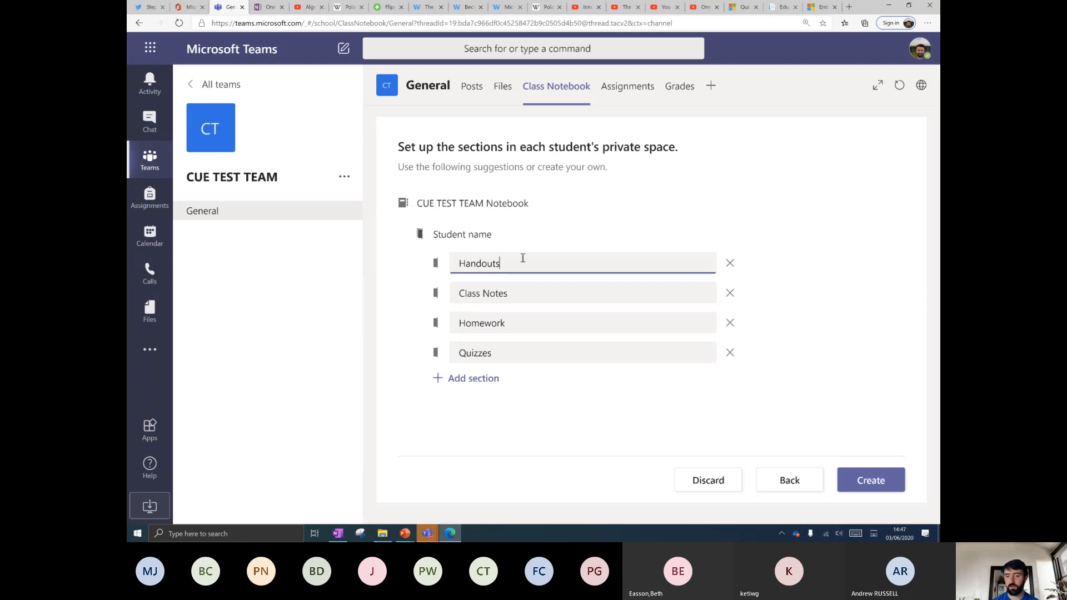
{"action": "left_click", "coordinate": [515, 297]}
{"action": "left_click", "coordinate": [514, 323]}
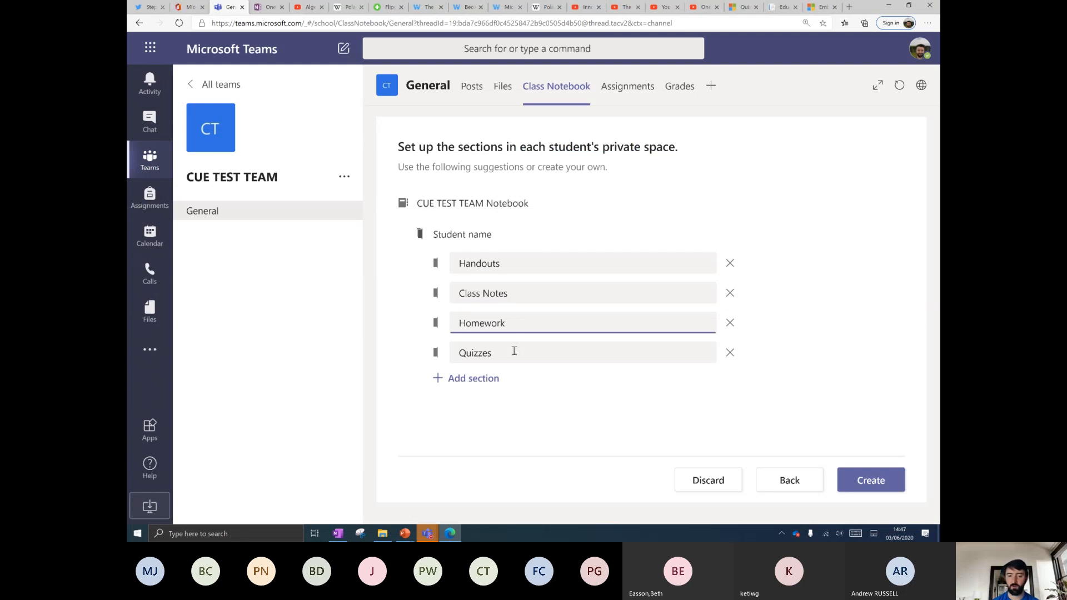
{"action": "left_click", "coordinate": [514, 351]}
{"action": "left_click", "coordinate": [732, 353]}
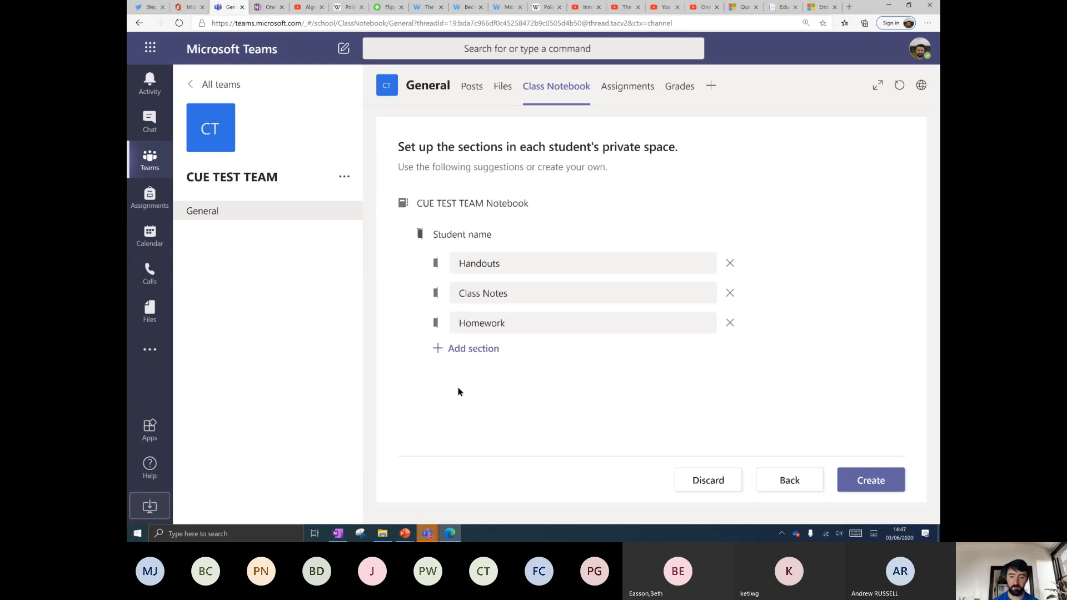
Add a 'Video reflections' section and create the class notebook.
{"action": "left_click", "coordinate": [476, 354]}
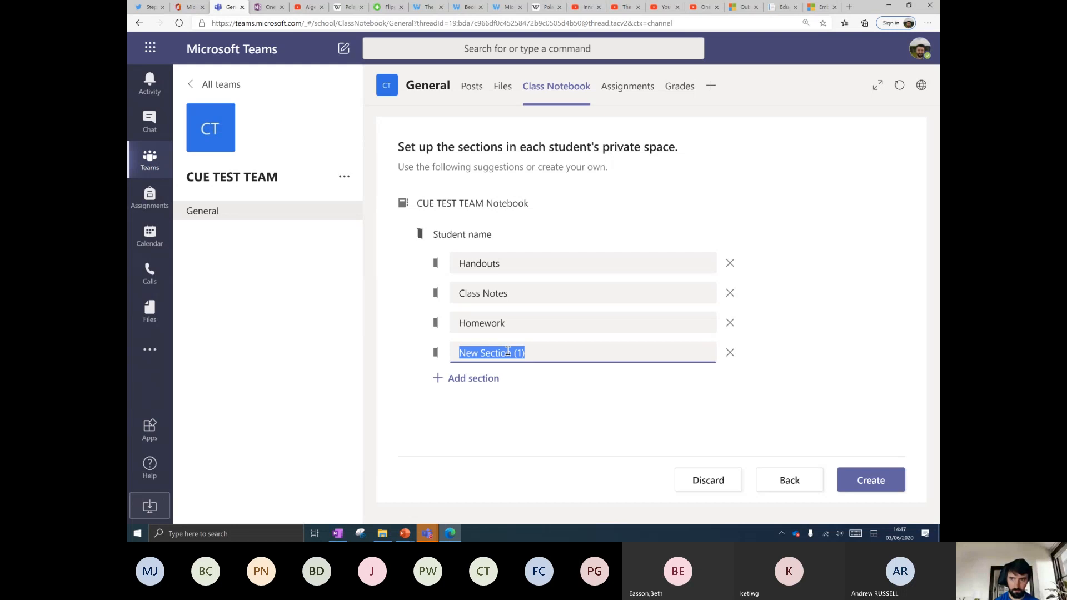
{"action": "type", "text": "vIDEO"}
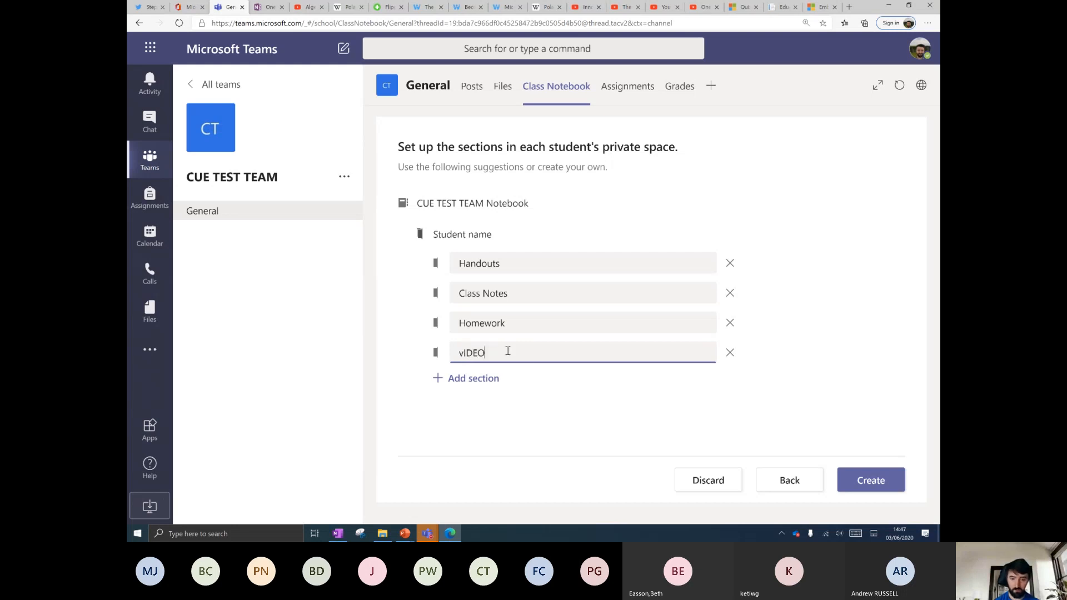
{"action": "type", "text": "Video re"}
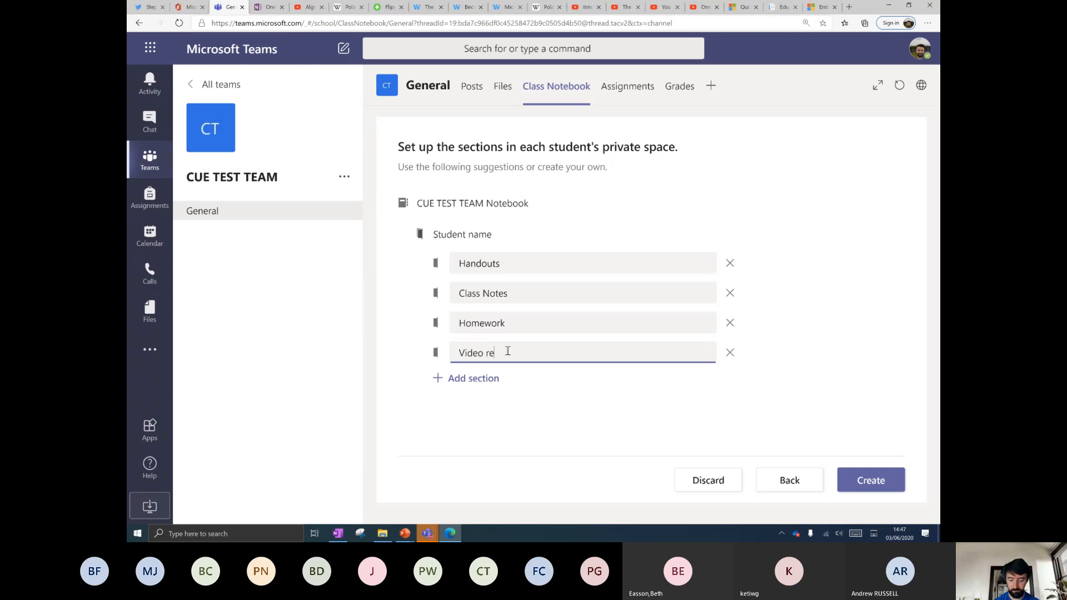
{"action": "type", "text": "flections"}
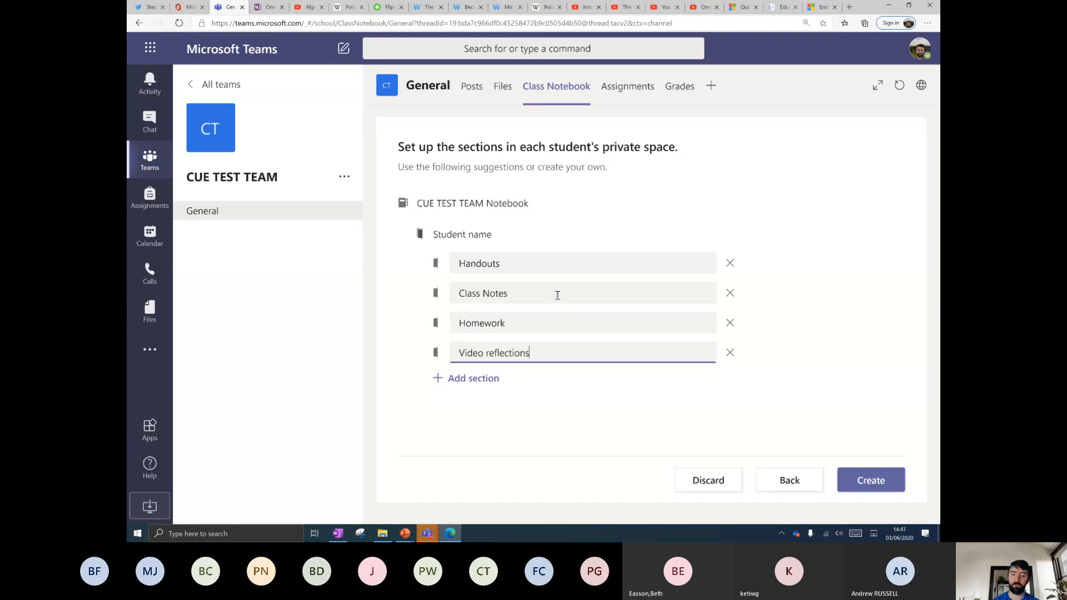
{"action": "left_click", "coordinate": [542, 404]}
{"action": "left_click", "coordinate": [846, 474]}
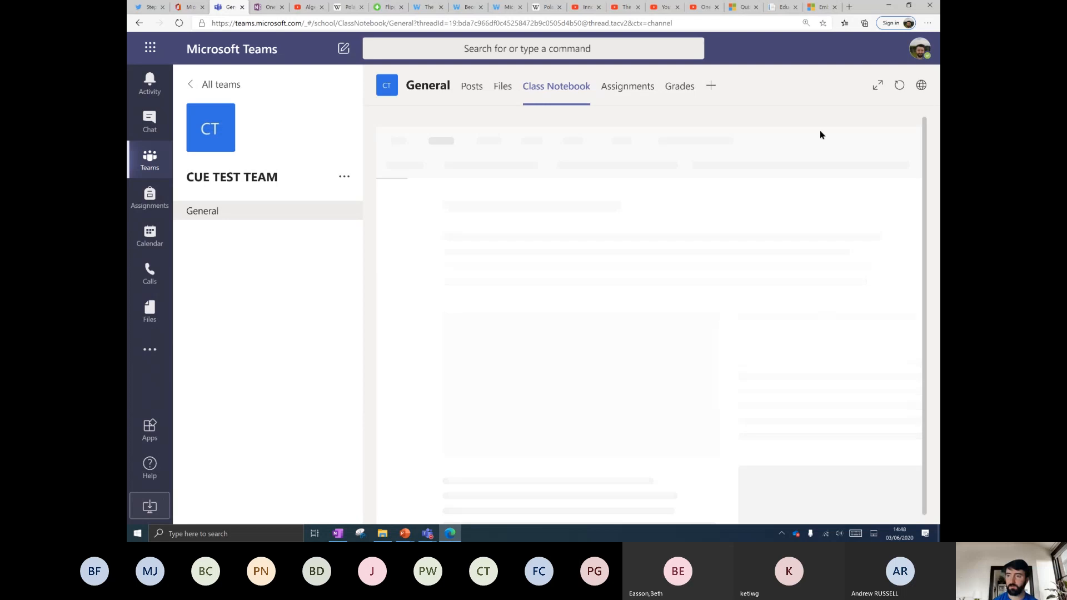
Zoom the browser page out and then back in.
{"action": "left_click", "coordinate": [928, 23]}
{"action": "left_click", "coordinate": [874, 83]}
{"action": "left_click", "coordinate": [782, 51]}
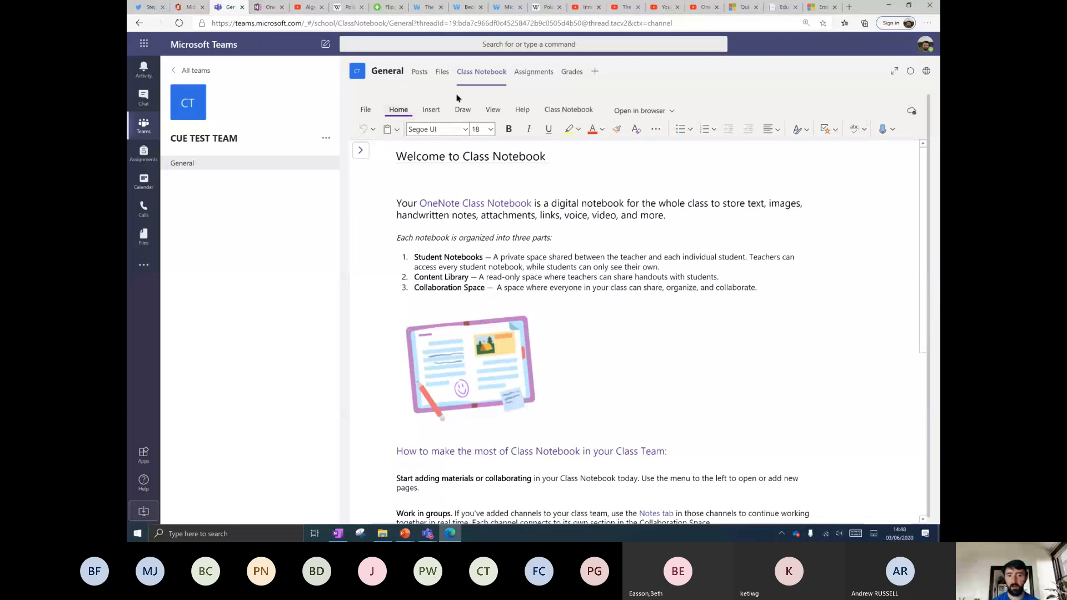
{"action": "key", "text": "ctrl+plus"}
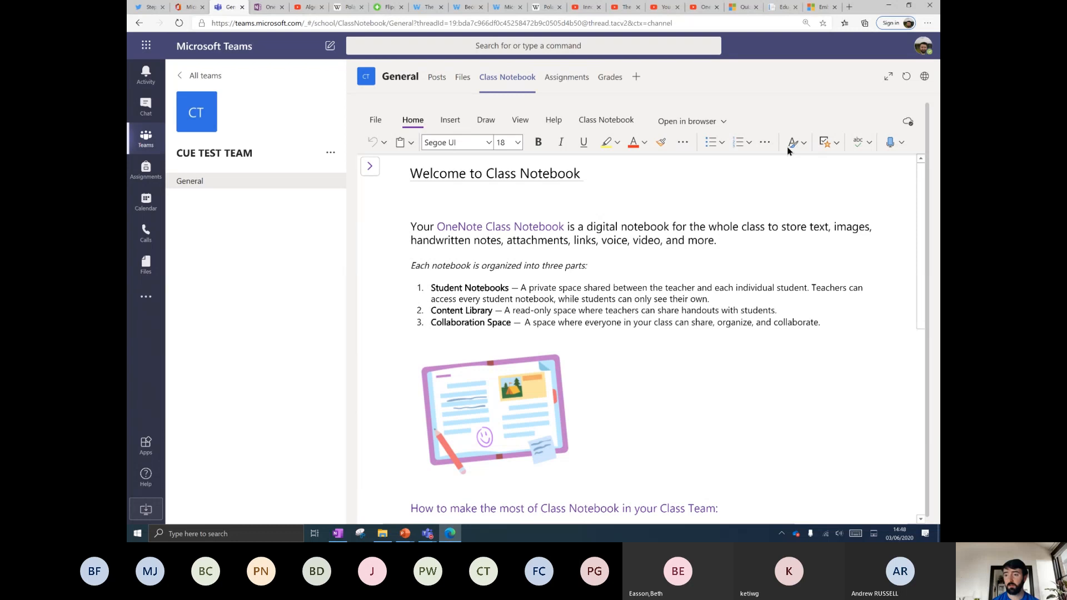
Expand the class notebook to fill the window and show its section list.
{"action": "left_click", "coordinate": [889, 78]}
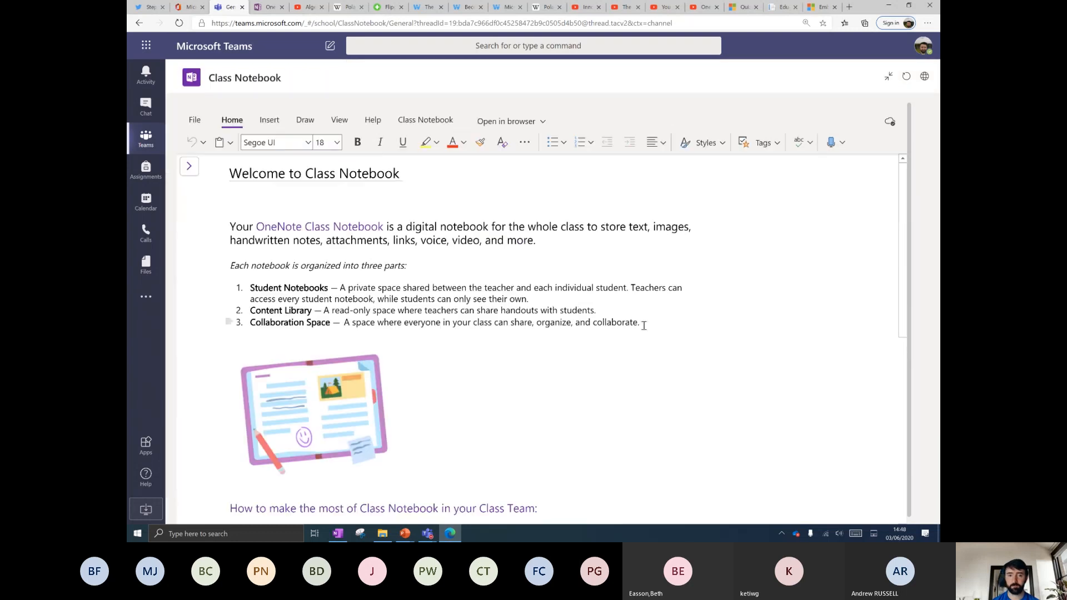
{"action": "left_click", "coordinate": [888, 76]}
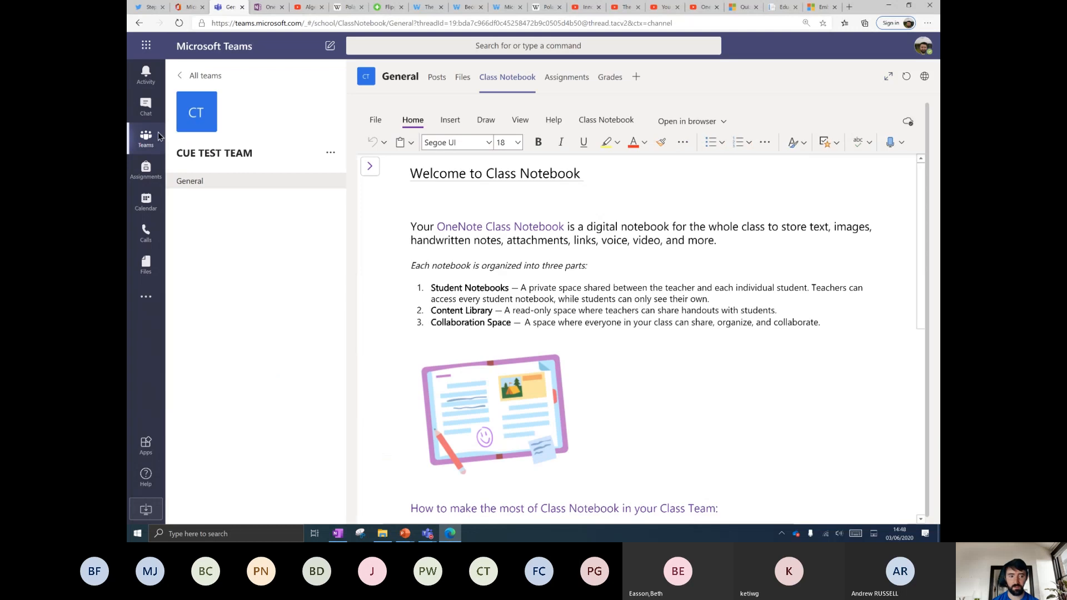
{"action": "left_click", "coordinate": [888, 76]}
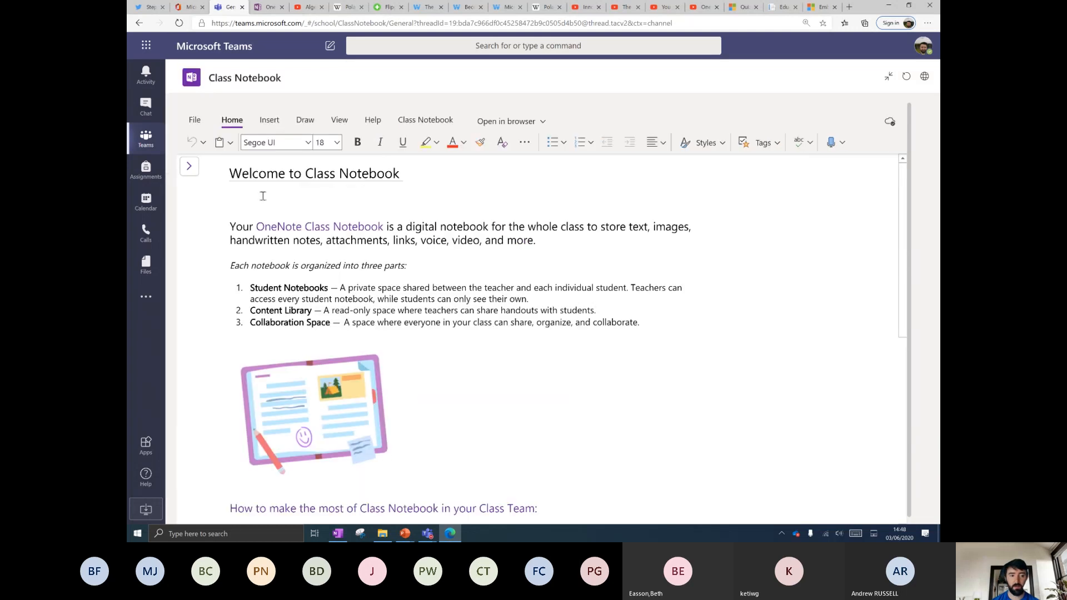
{"action": "left_click", "coordinate": [189, 168]}
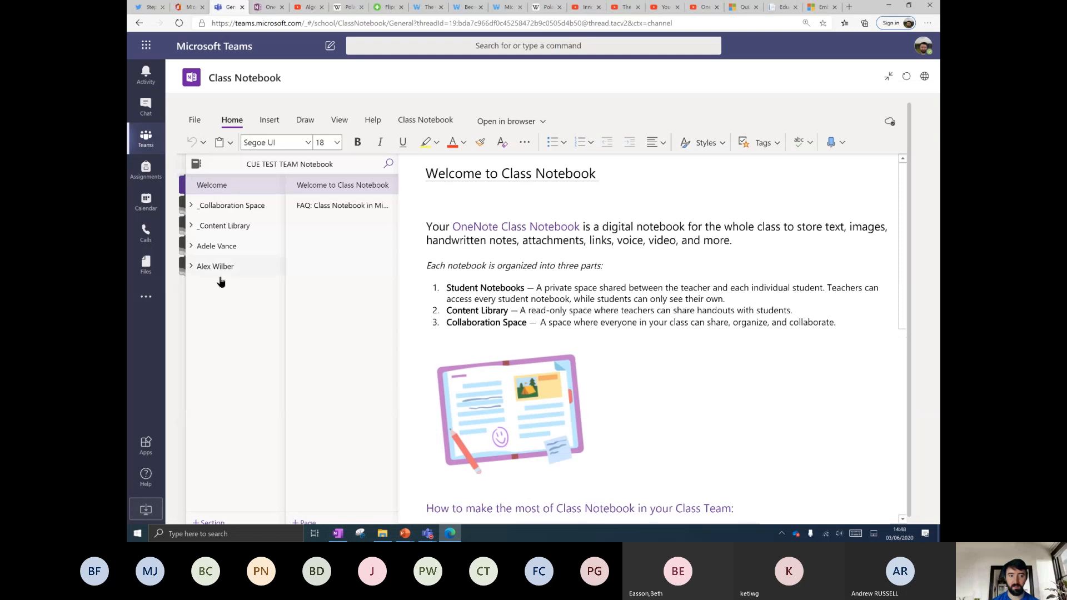
Toggle the OneNote desktop app's notebook list, then return to the Teams notebook.
{"action": "left_click", "coordinate": [338, 534]}
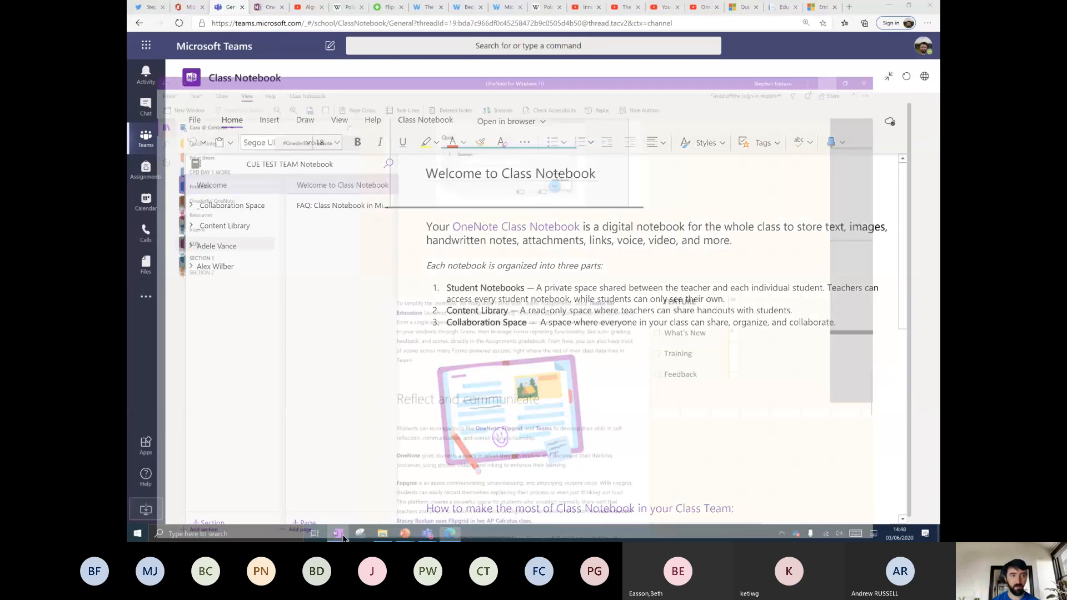
{"action": "left_click", "coordinate": [138, 59]}
{"action": "left_click", "coordinate": [138, 59]}
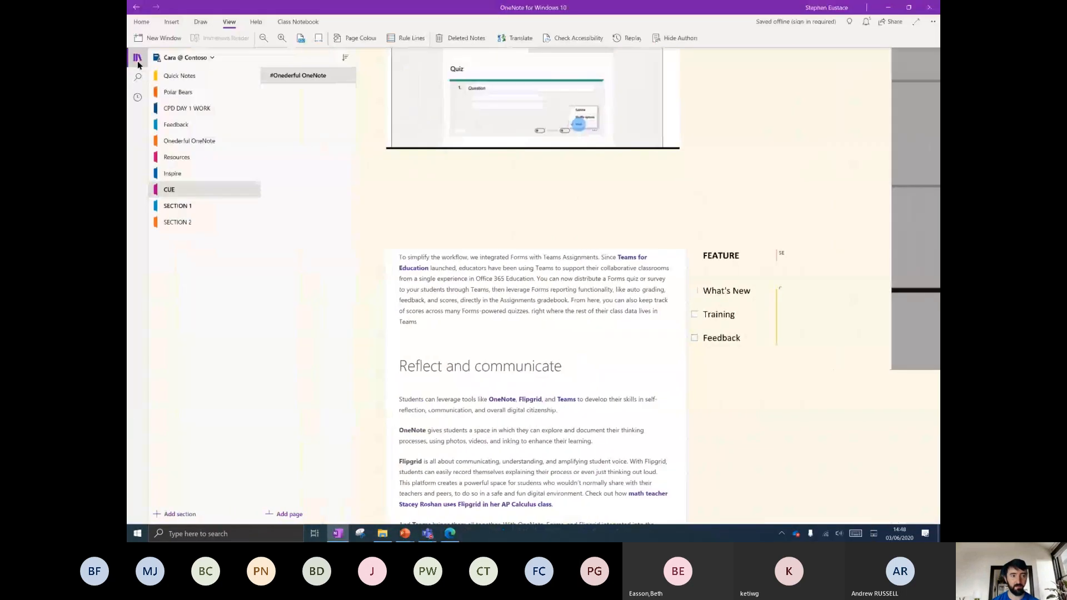
{"action": "left_click", "coordinate": [138, 59]}
{"action": "left_click", "coordinate": [138, 58]}
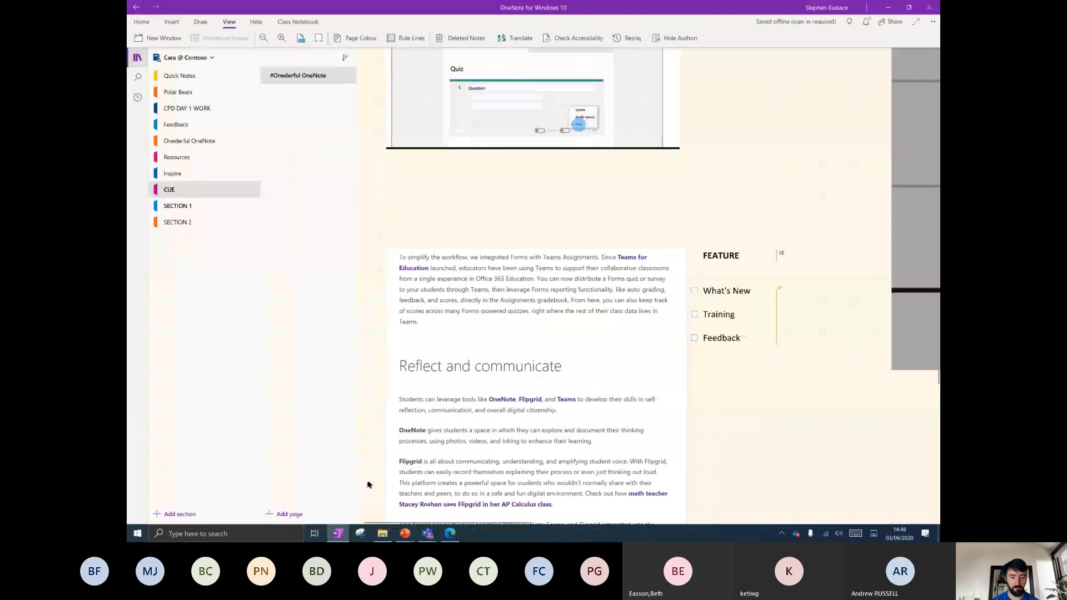
{"action": "left_click", "coordinate": [450, 532]}
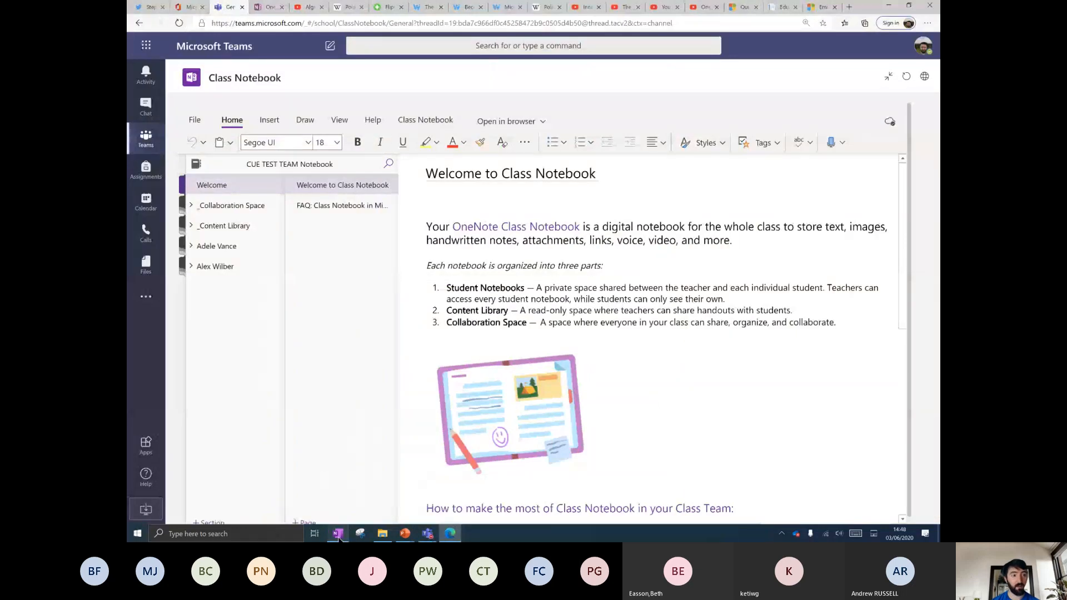
{"action": "left_click", "coordinate": [338, 533]}
{"action": "left_click", "coordinate": [451, 534]}
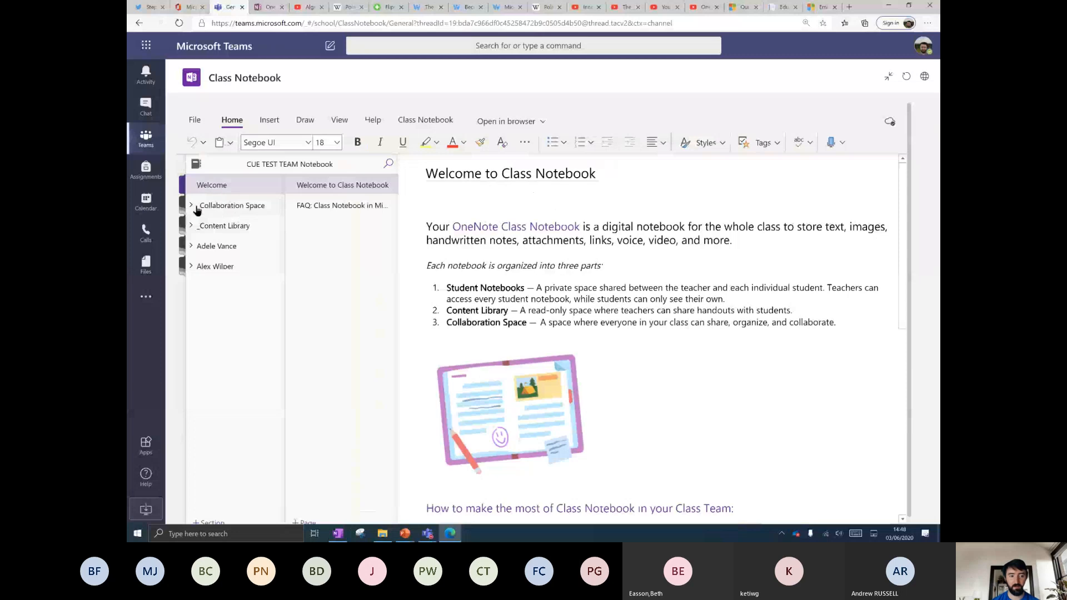
Open the Collaboration Space and Content Library introductions, then the first student's Handouts and Homework.
{"action": "left_click", "coordinate": [232, 208]}
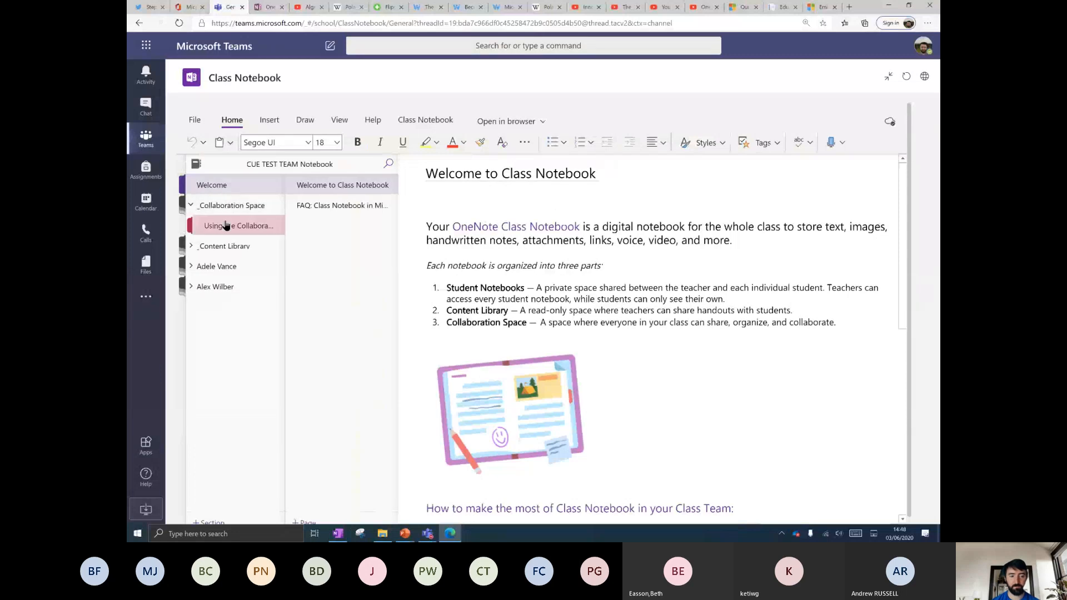
{"action": "left_click", "coordinate": [228, 225]}
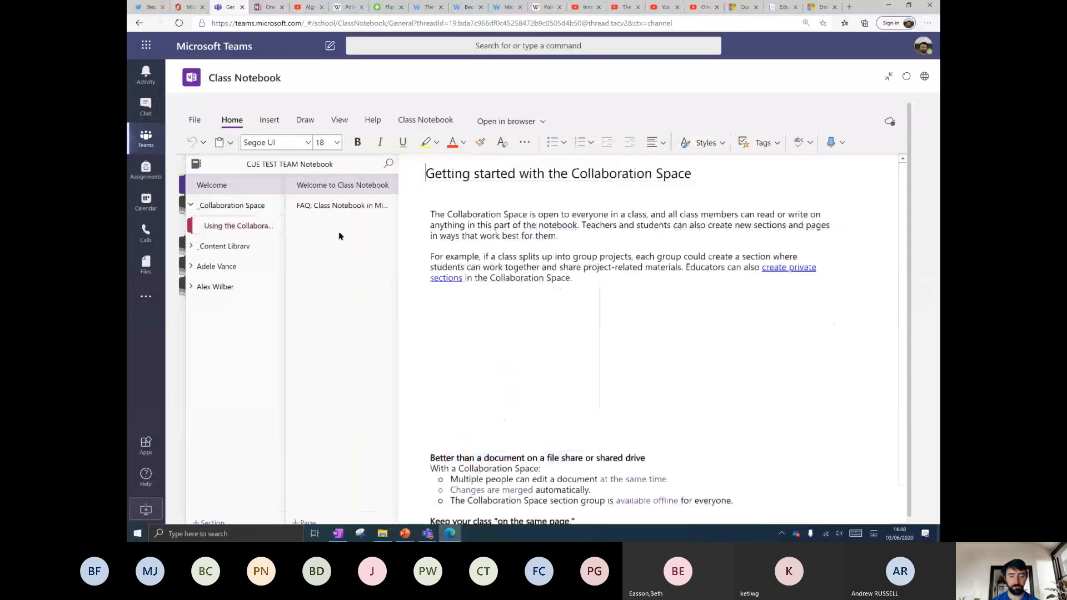
{"action": "left_click", "coordinate": [224, 248]}
{"action": "left_click", "coordinate": [238, 267]}
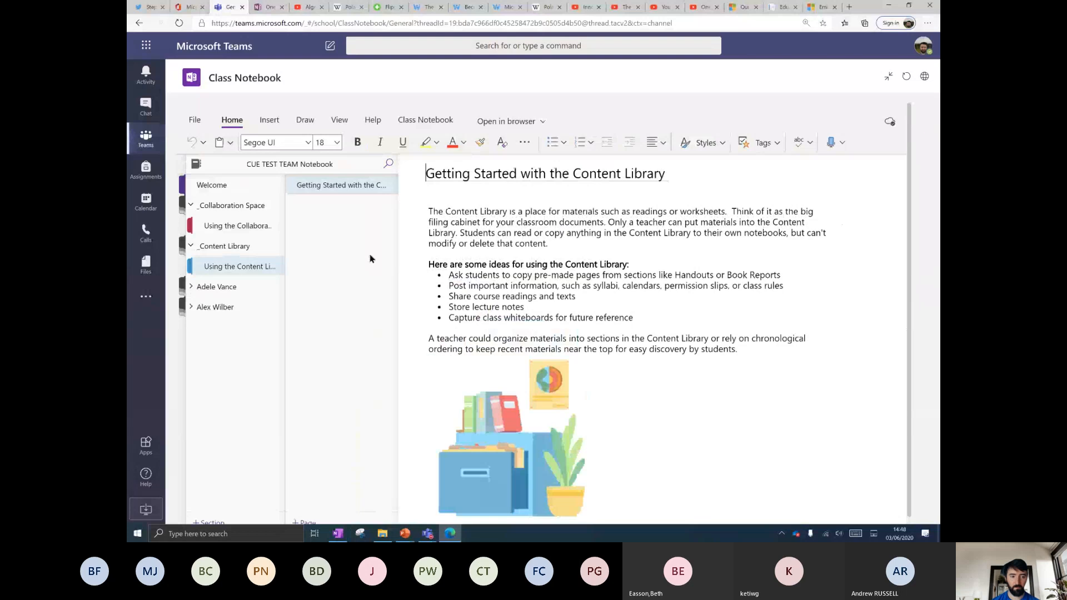
{"action": "left_click", "coordinate": [212, 291]}
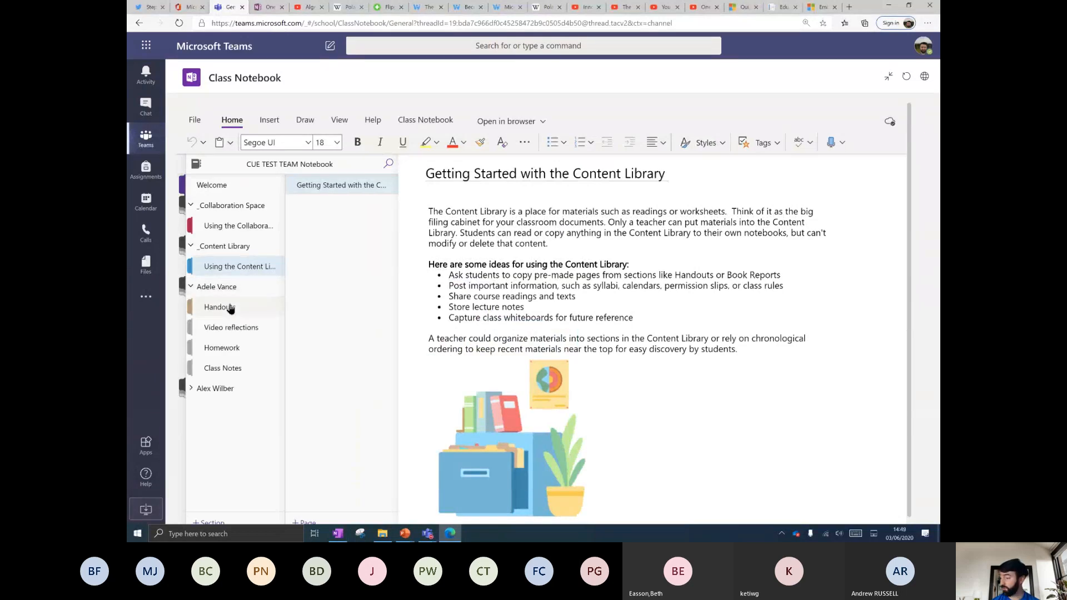
{"action": "left_click", "coordinate": [230, 308]}
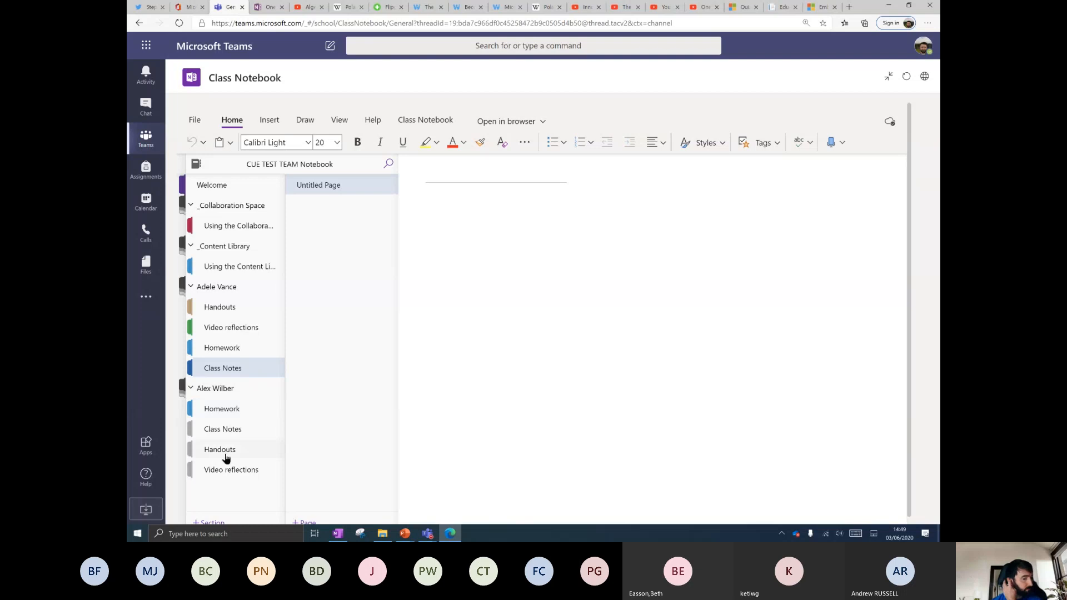
{"action": "left_click", "coordinate": [238, 350]}
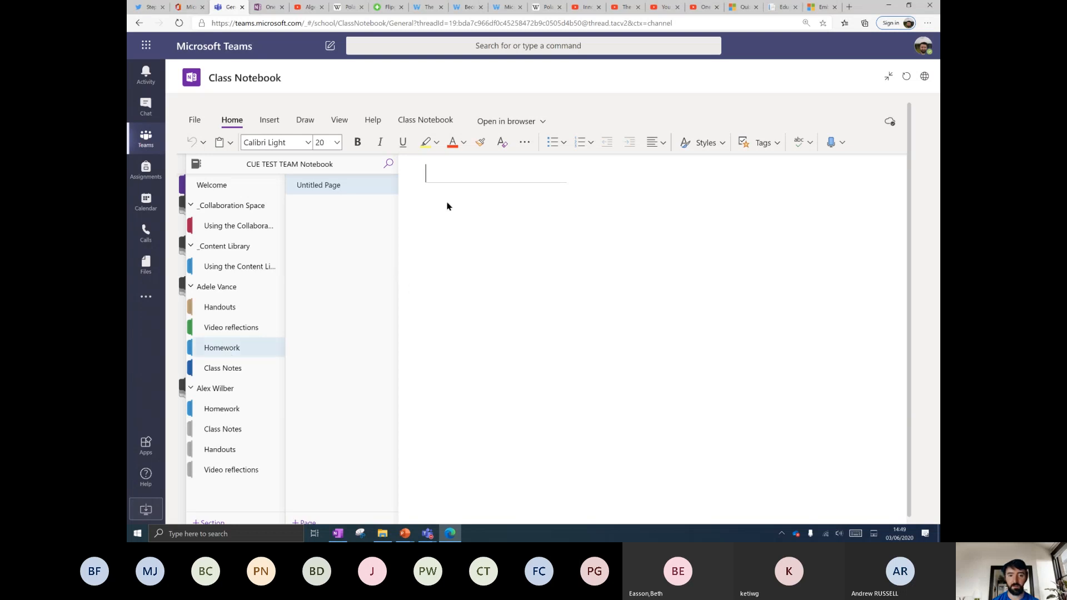
Try reviewing student work in the Homework section, then close the pane and reshow the sections.
{"action": "left_click", "coordinate": [418, 121]}
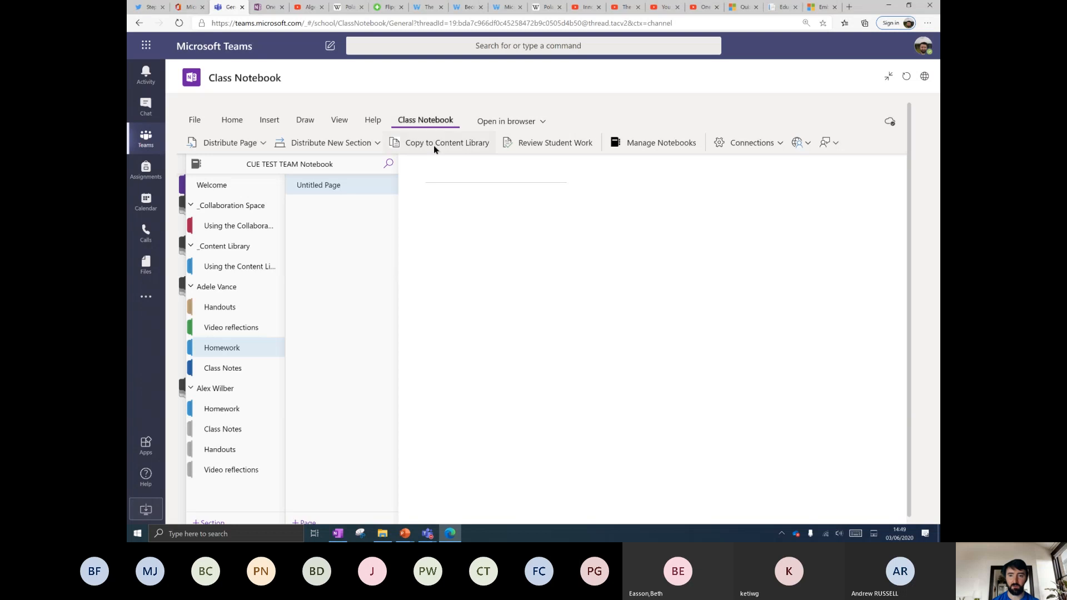
{"action": "left_click", "coordinate": [558, 146]}
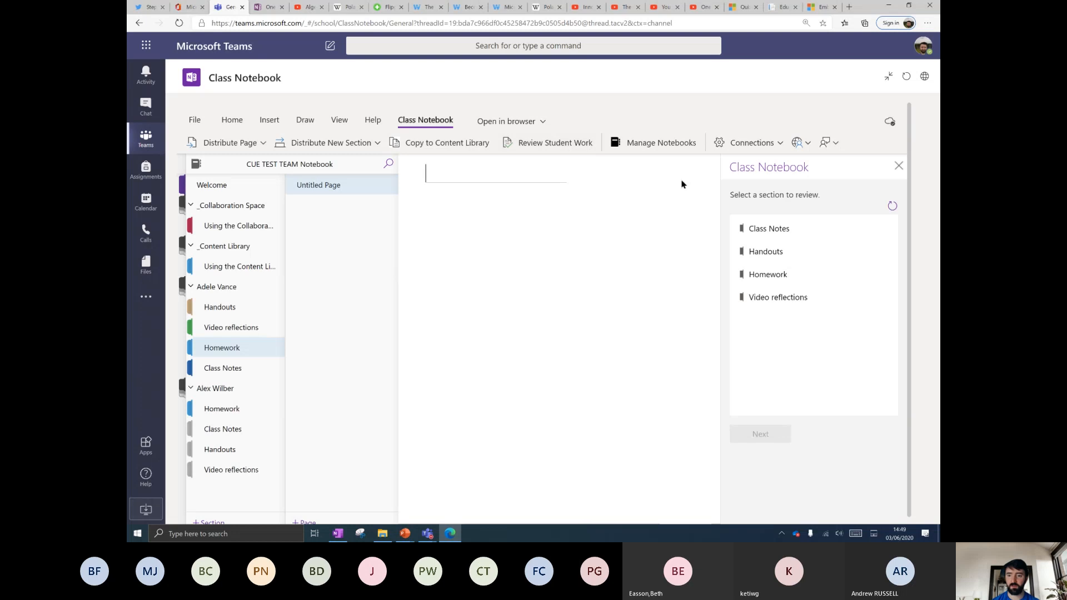
{"action": "left_click", "coordinate": [766, 277]}
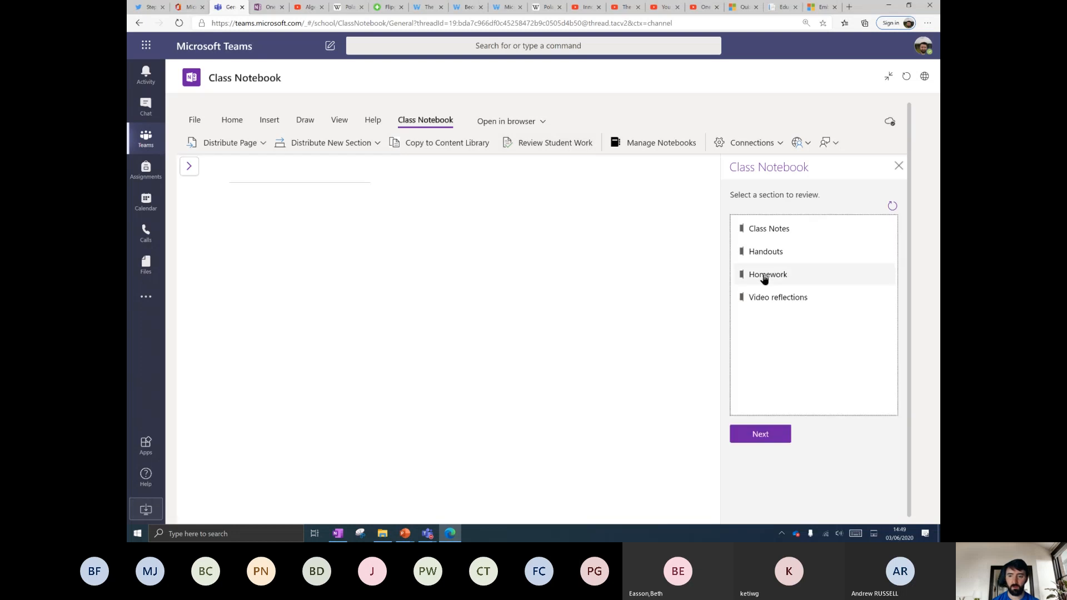
{"action": "left_click", "coordinate": [762, 435]}
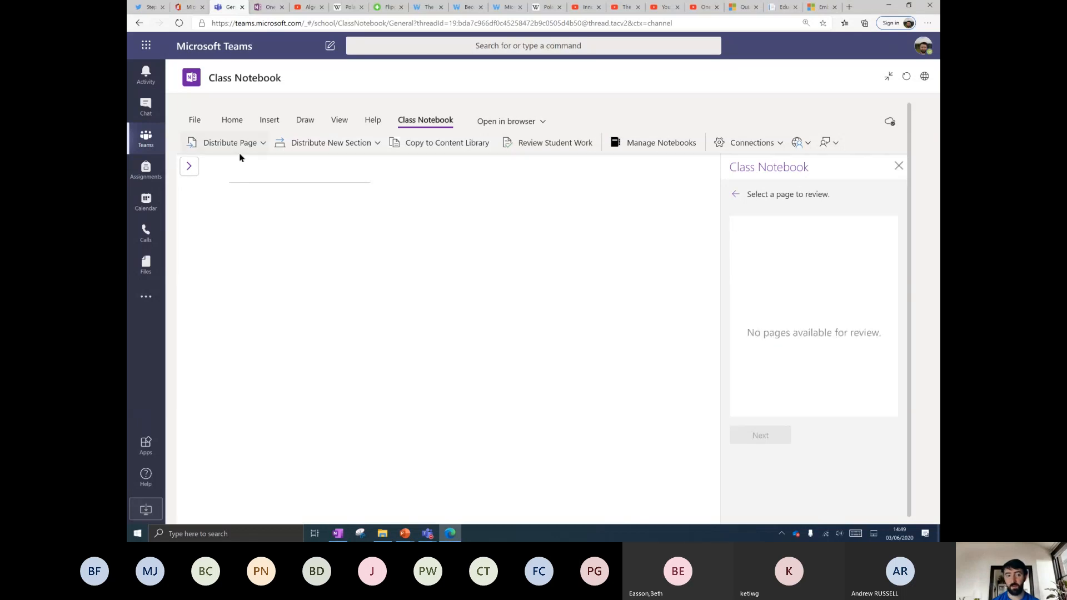
{"action": "left_click", "coordinate": [898, 166]}
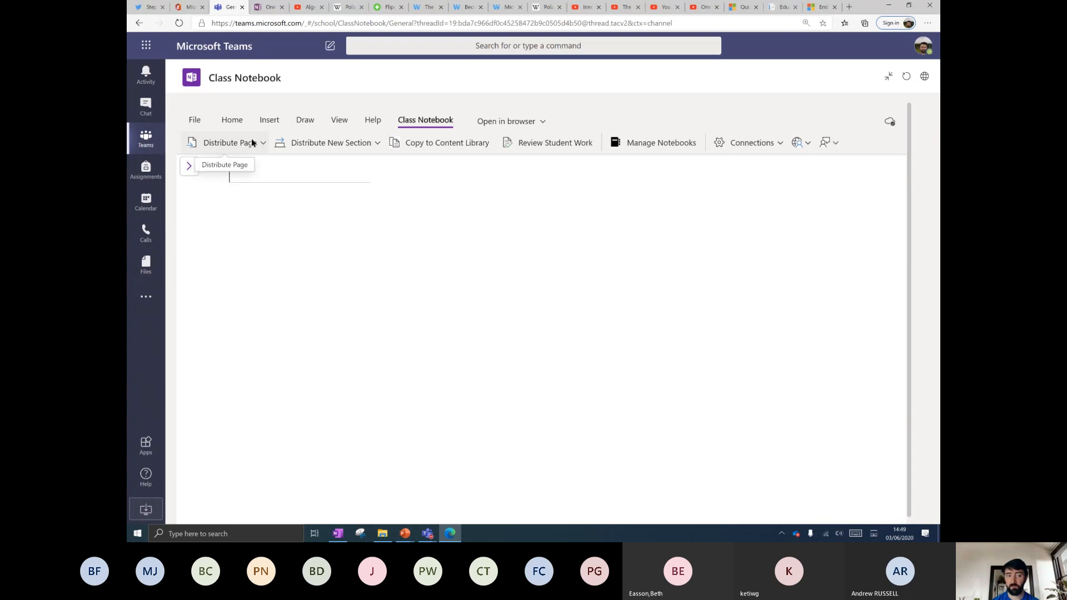
{"action": "left_click", "coordinate": [190, 166]}
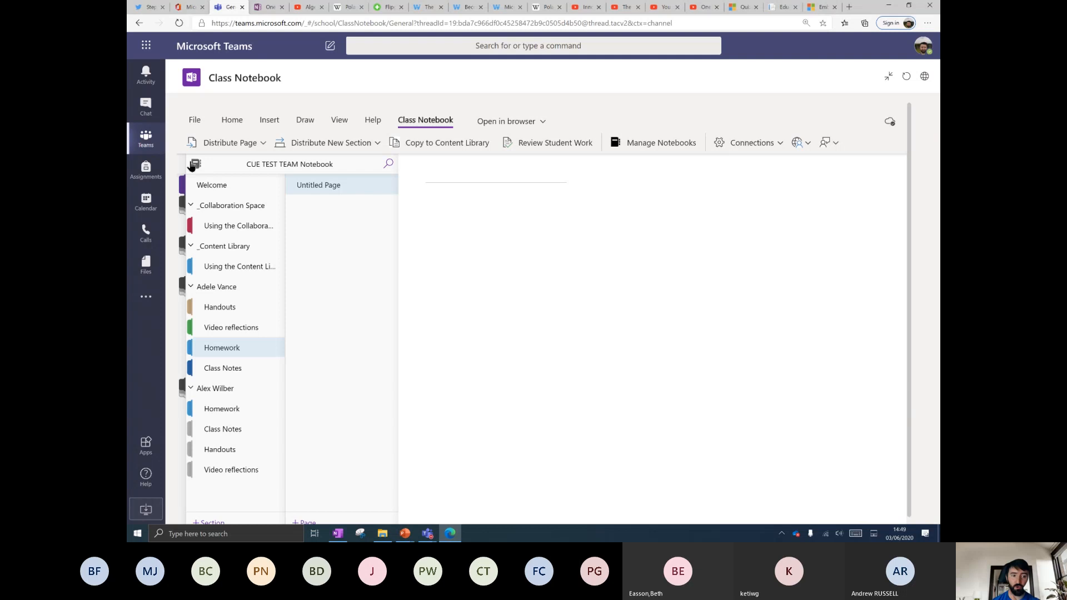
Create a 'Worksheet 1 HW' Content Library page with the equations x+2=4 and x+3=?
{"action": "left_click", "coordinate": [233, 266]}
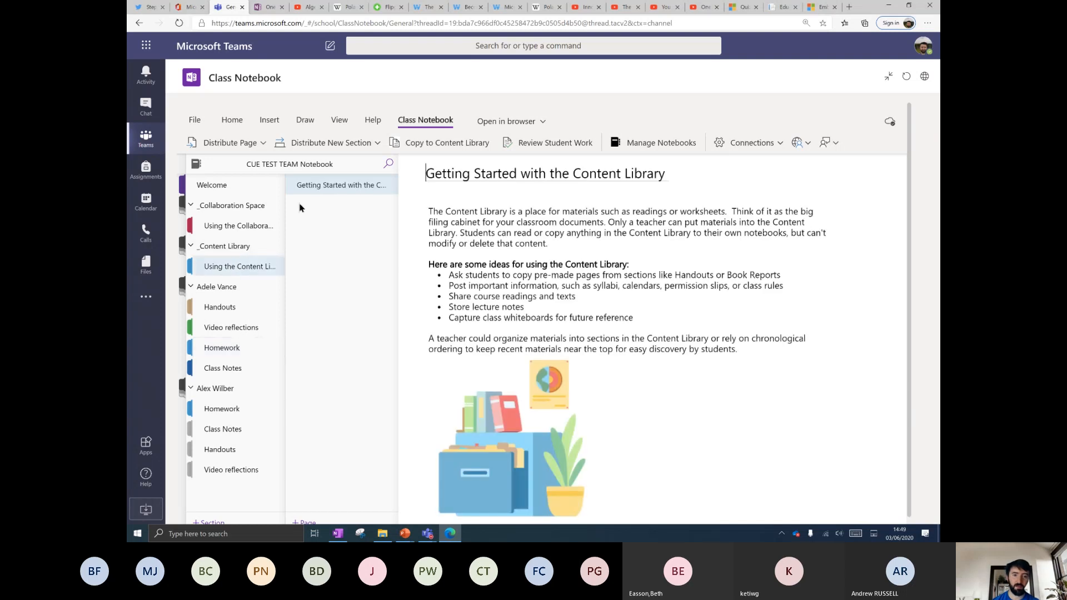
{"action": "left_click", "coordinate": [305, 522]}
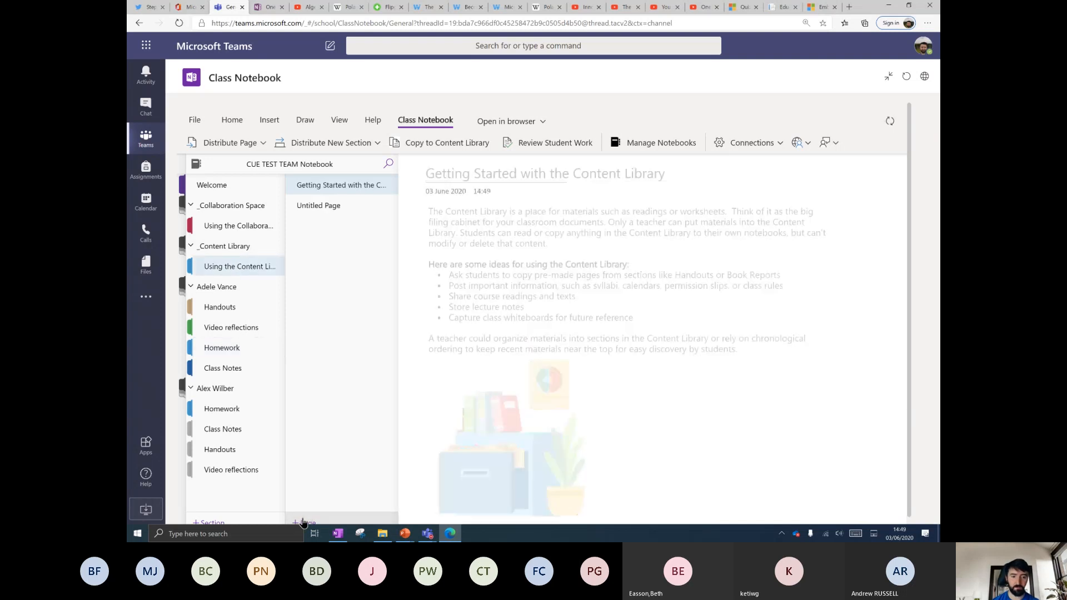
{"action": "type", "text": "Worksheet 1"}
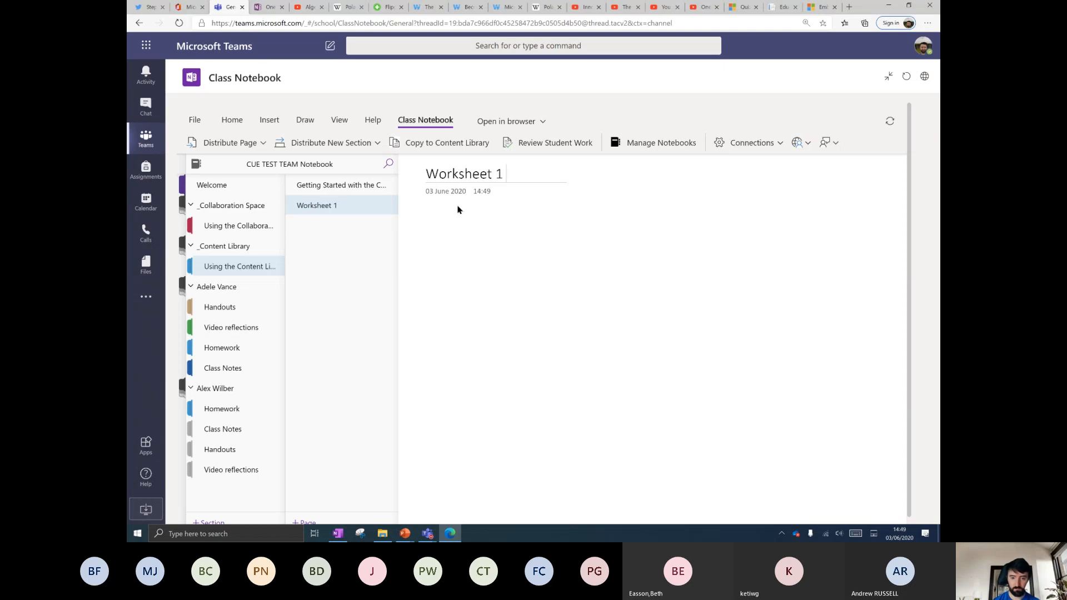
{"action": "type", "text": " HW"}
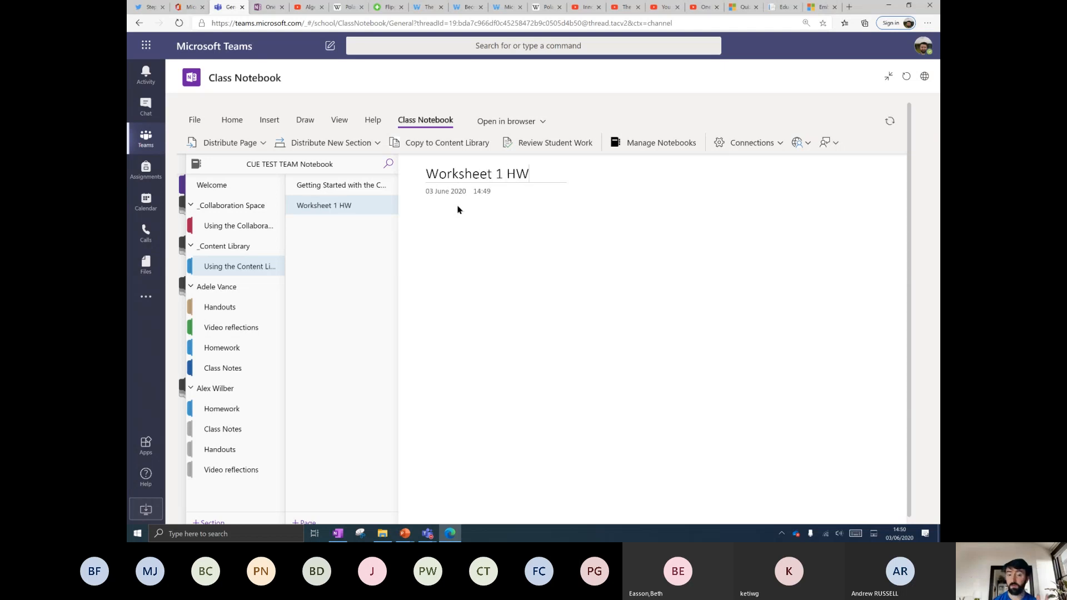
{"action": "left_click", "coordinate": [253, 230]}
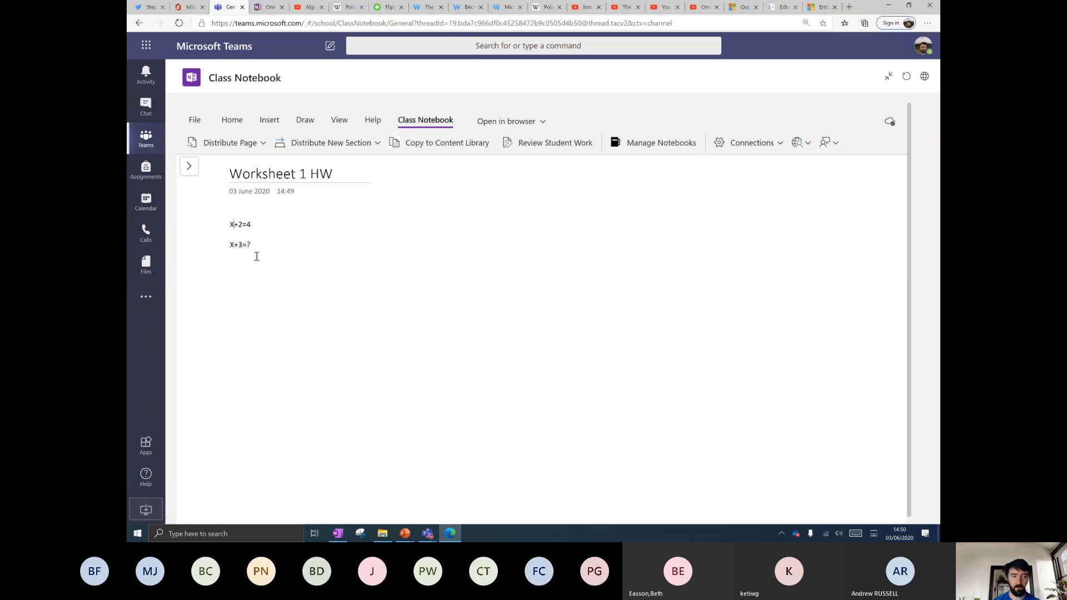
{"action": "left_click", "coordinate": [249, 146]}
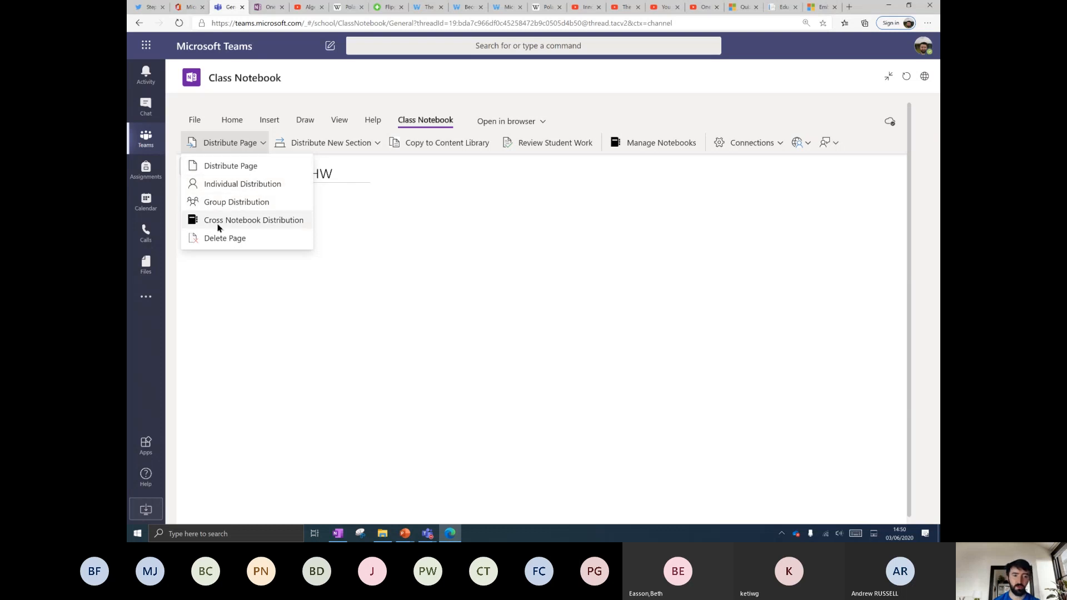
Distribute the worksheet page to every student's Homework section.
{"action": "left_click", "coordinate": [221, 166]}
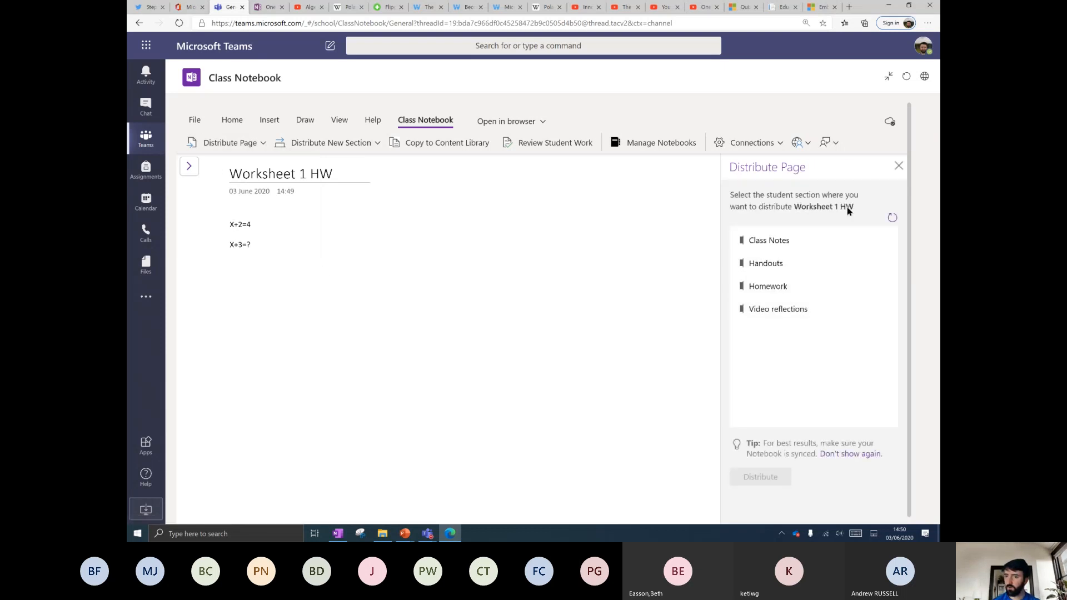
{"action": "left_click", "coordinate": [773, 287]}
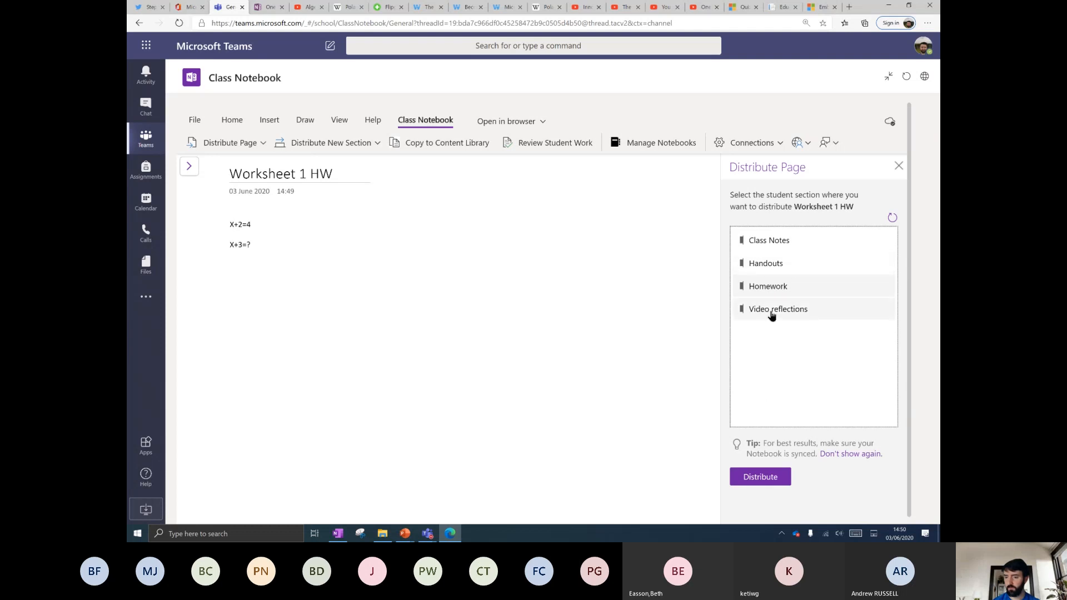
{"action": "left_click", "coordinate": [766, 480]}
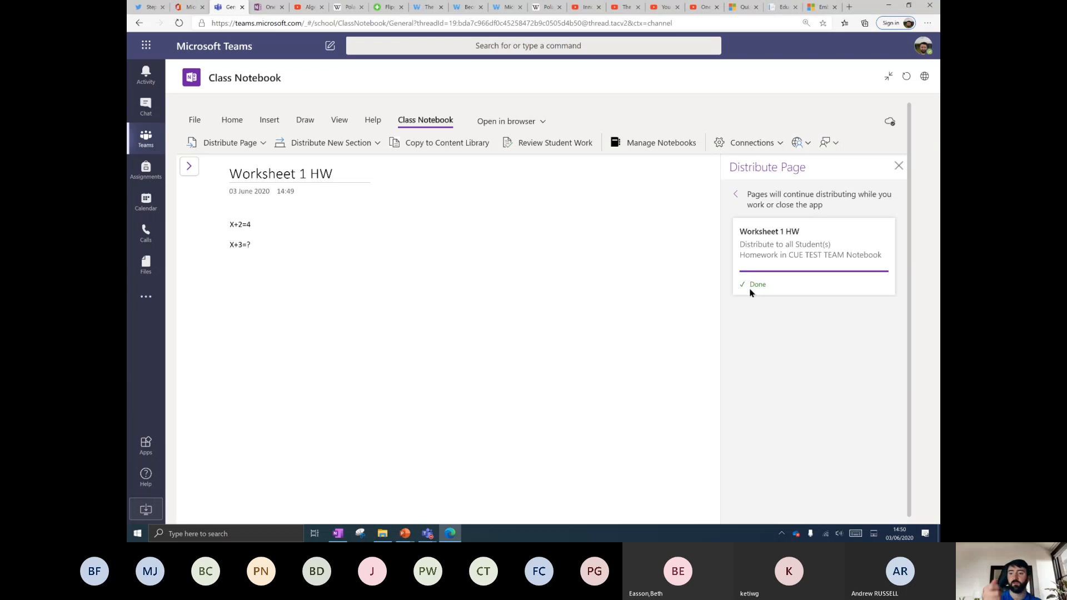
{"action": "left_click", "coordinate": [899, 166]}
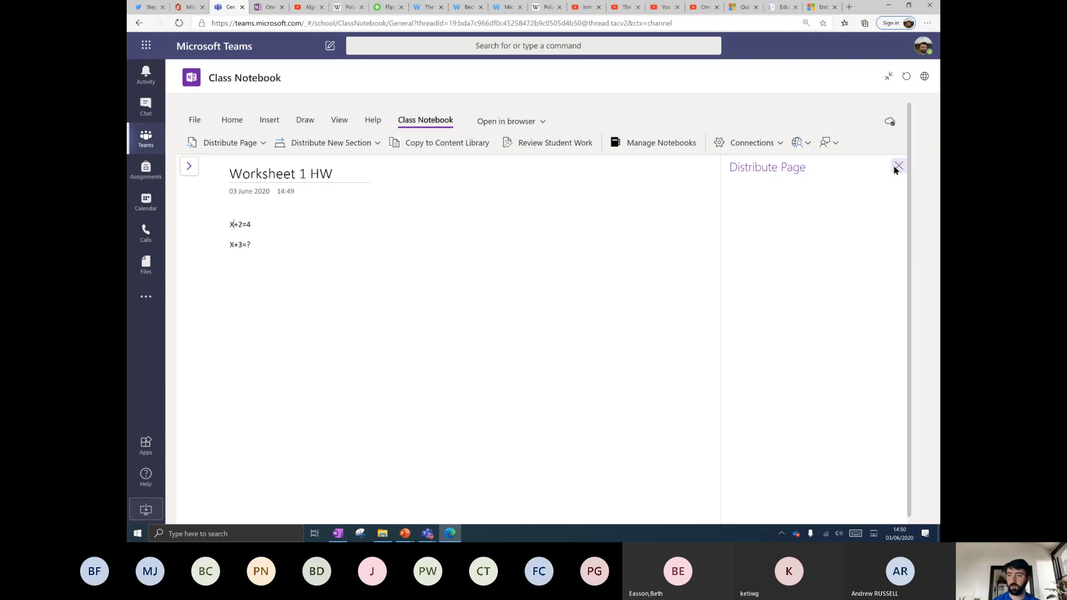
Check Adele Vance's and Alex Wilber's sections for the distributed worksheet.
{"action": "left_click", "coordinate": [188, 167]}
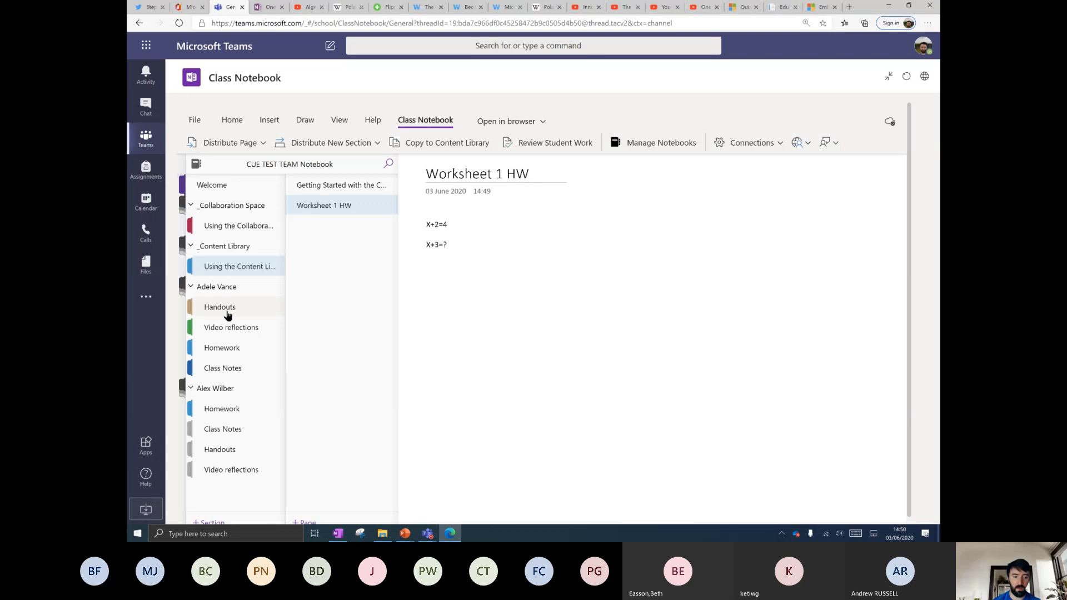
{"action": "left_click", "coordinate": [229, 355]}
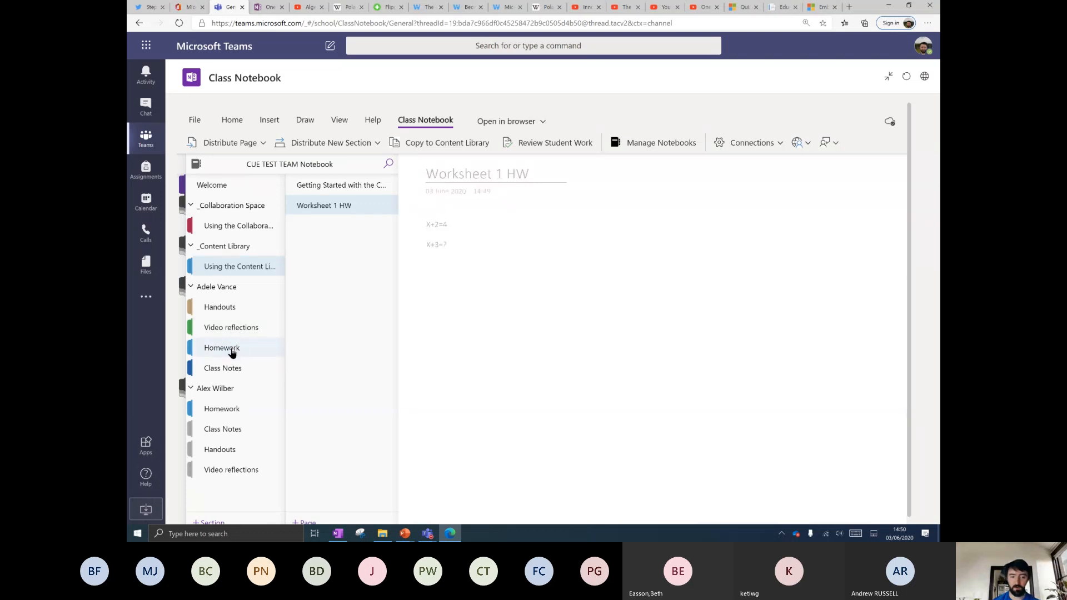
{"action": "left_click", "coordinate": [219, 307]}
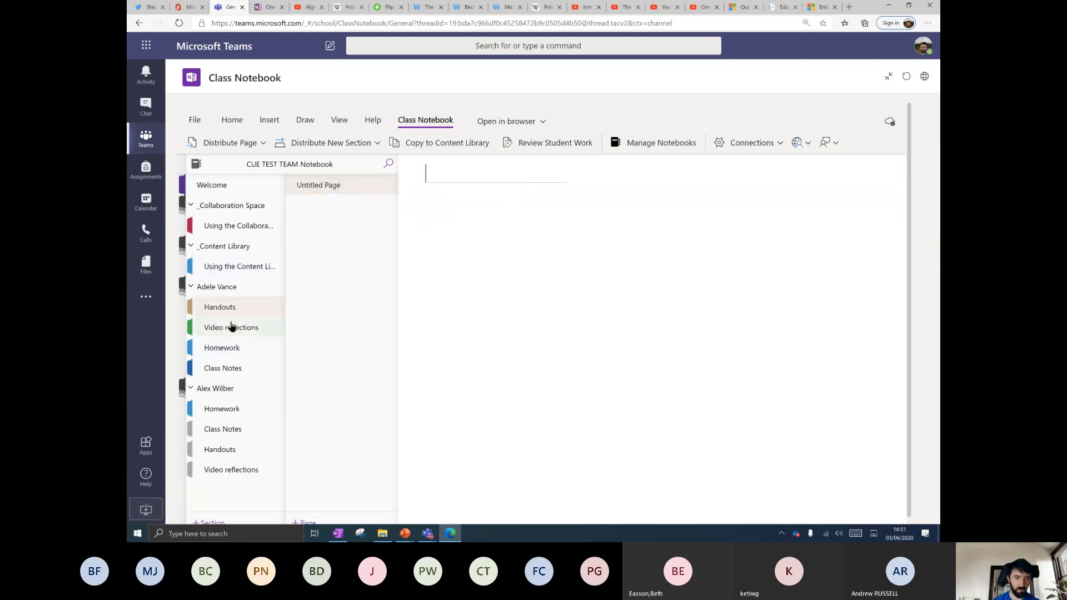
{"action": "left_click", "coordinate": [233, 411]}
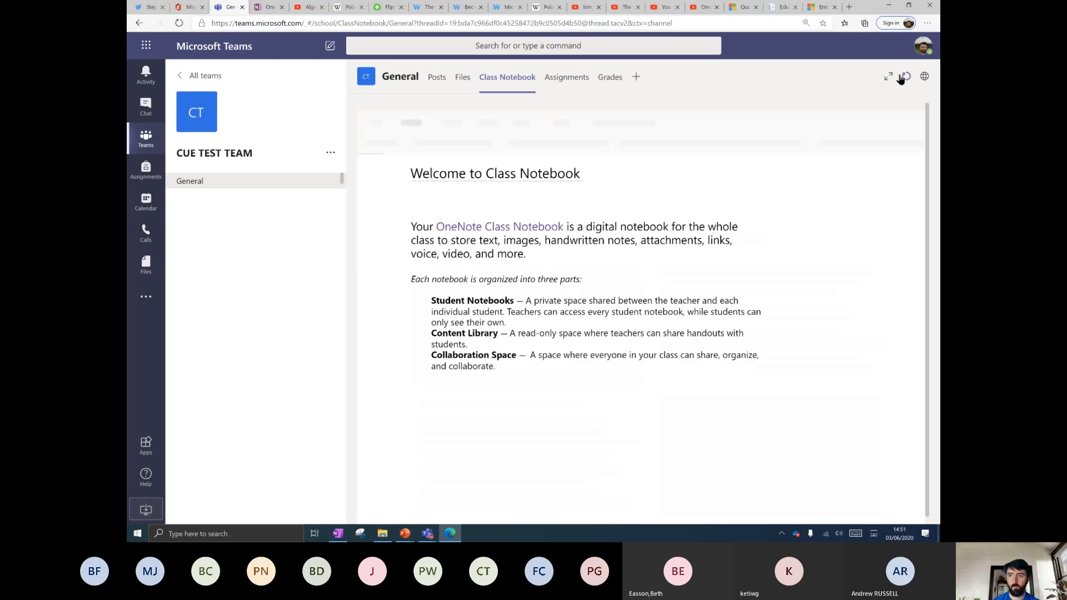
Expand the notebook and browse Adele Vance's Homework and Class Notes sections.
{"action": "left_click", "coordinate": [889, 77]}
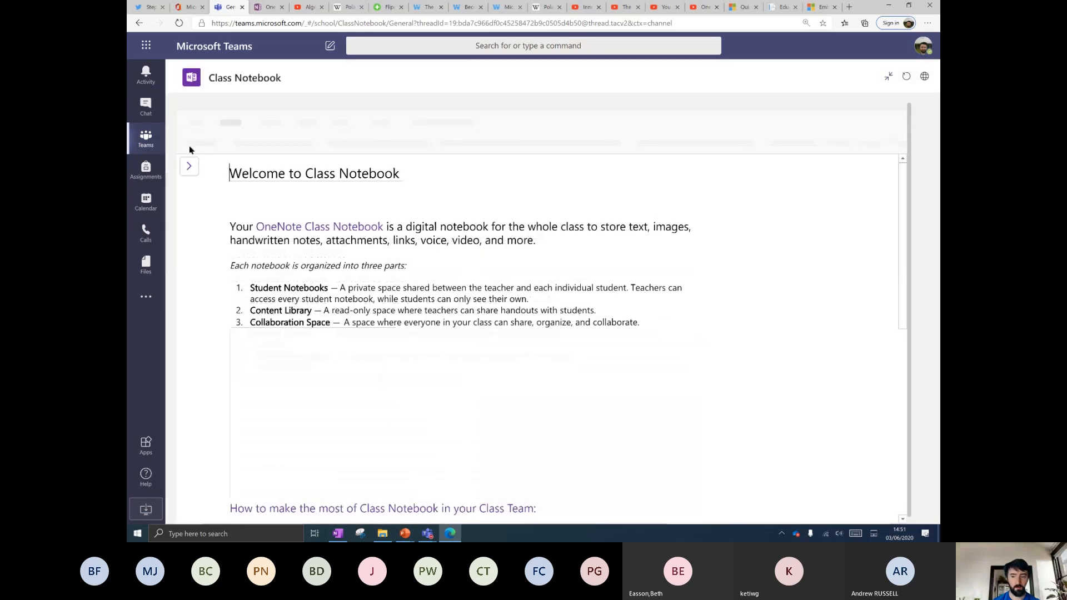
{"action": "left_click", "coordinate": [189, 166]}
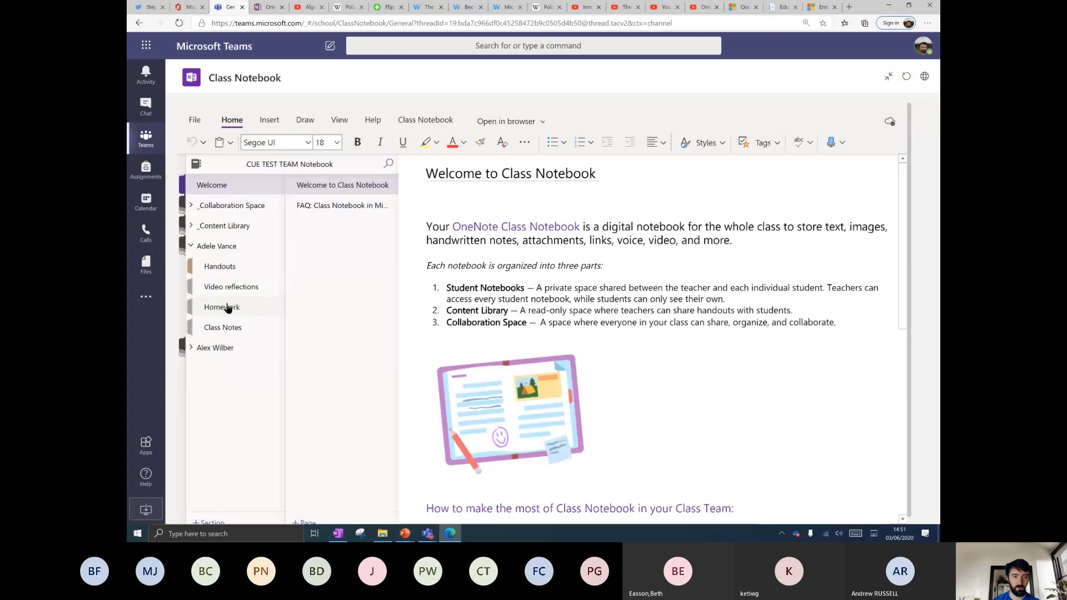
{"action": "left_click", "coordinate": [225, 307]}
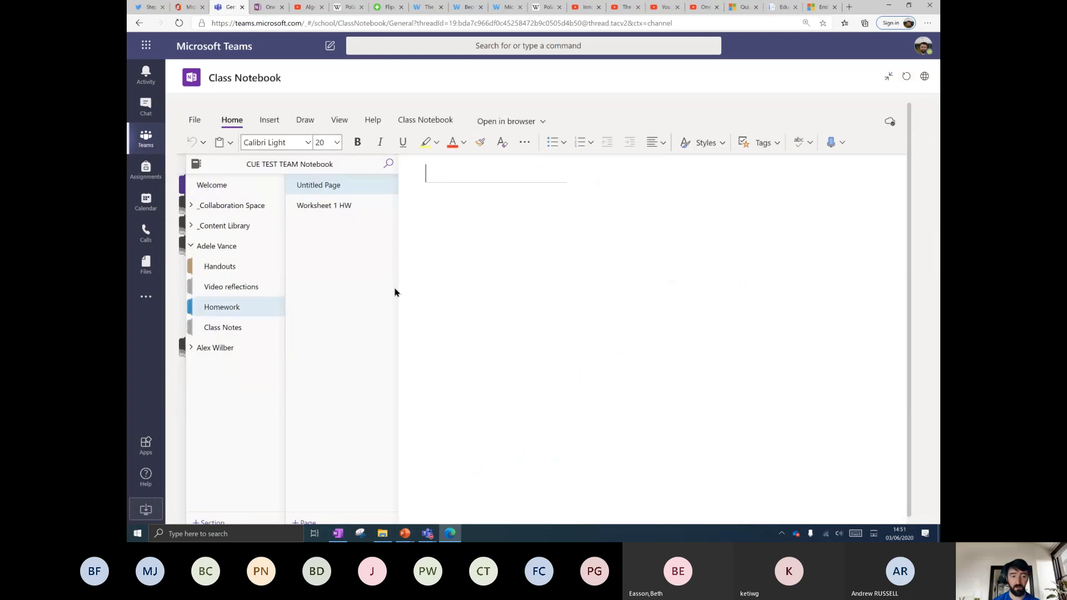
{"action": "left_click", "coordinate": [231, 327]}
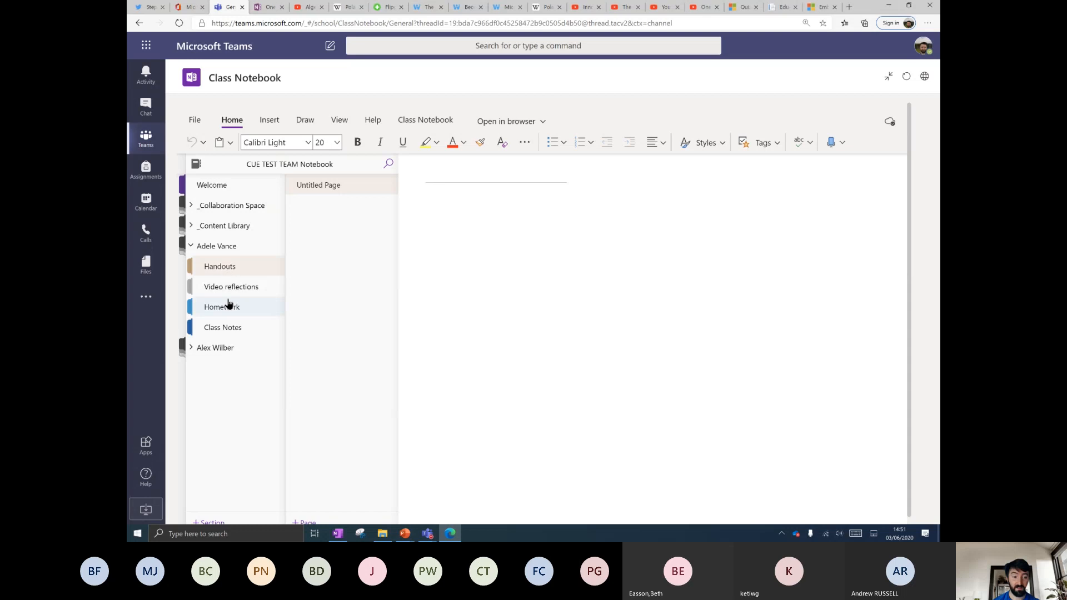
{"action": "left_click", "coordinate": [228, 307]}
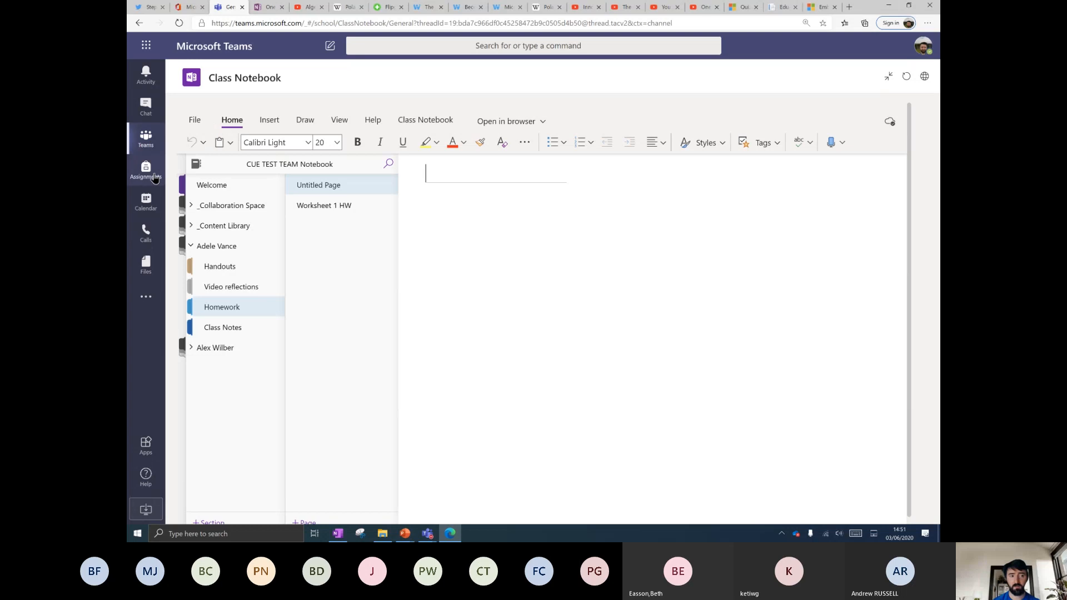
Go back to the teams list and reopen CUE TEST TEAM's Class Notebook at full width.
{"action": "left_click", "coordinate": [146, 139]}
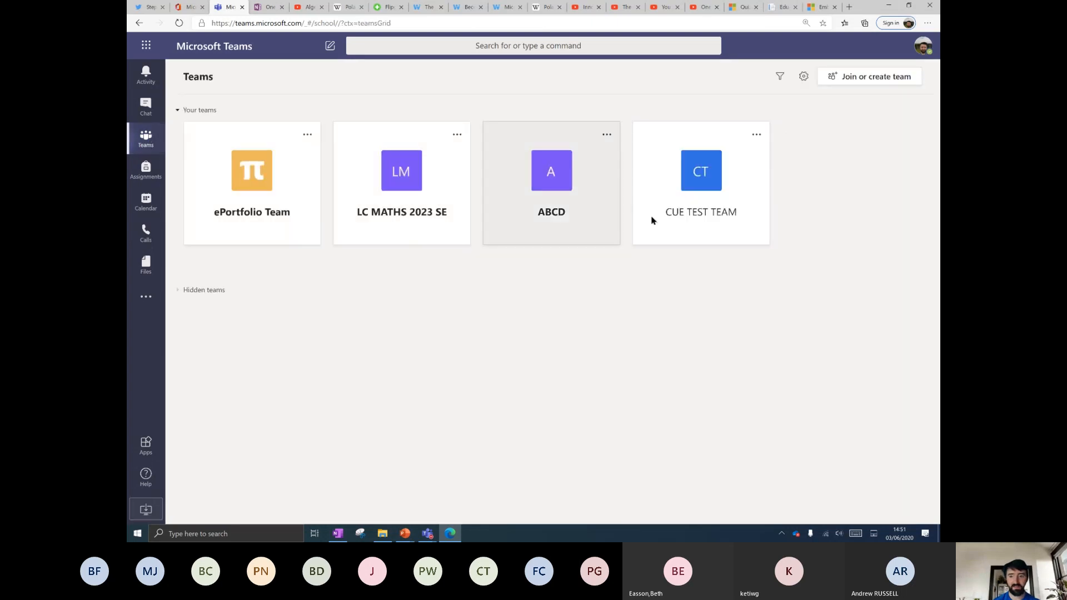
{"action": "left_click", "coordinate": [695, 210]}
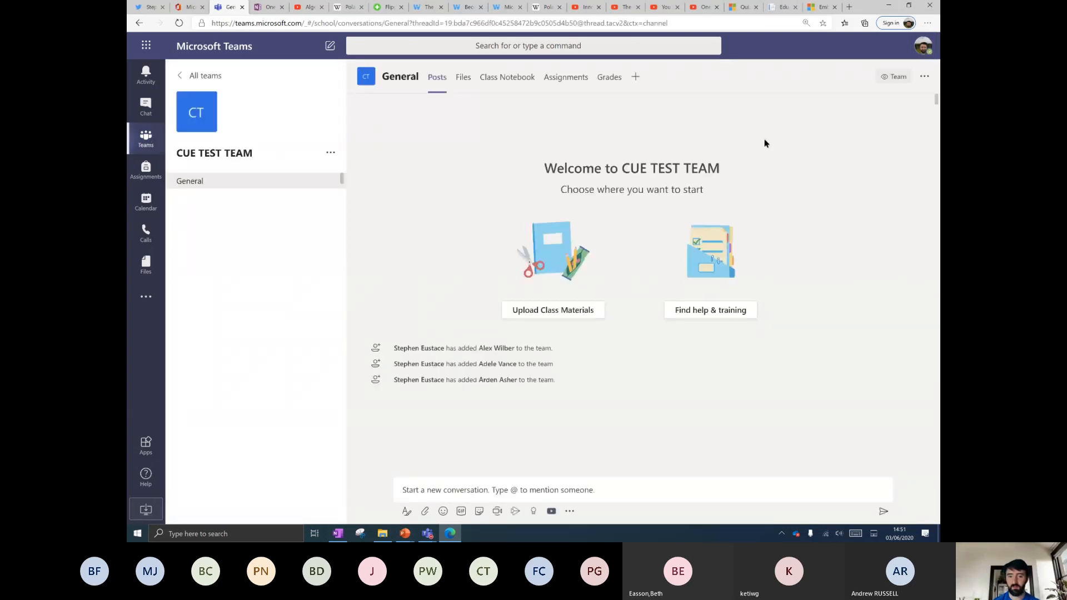
{"action": "left_click", "coordinate": [503, 78]}
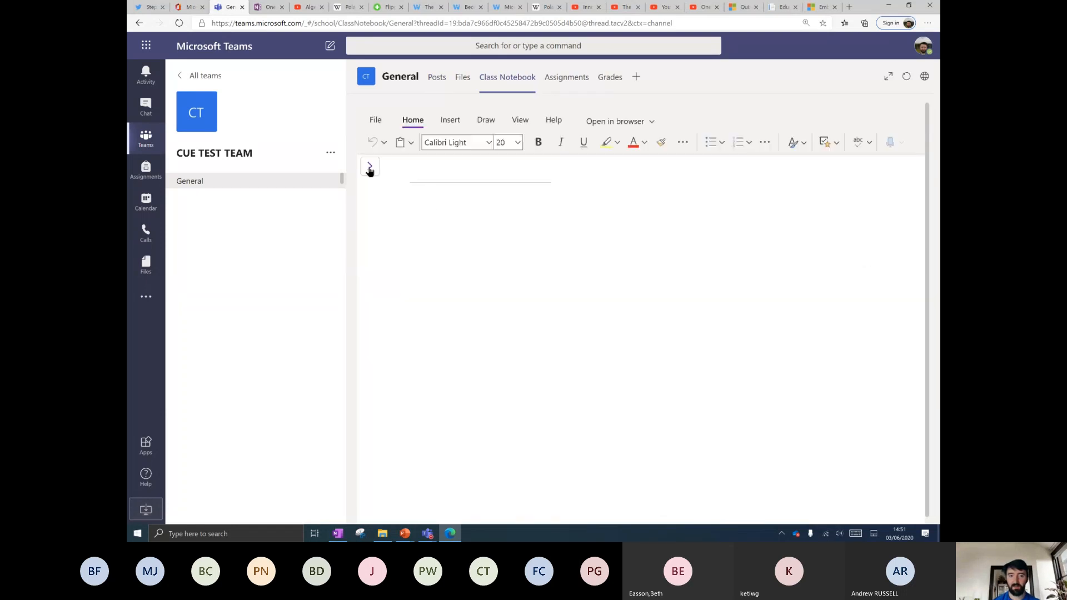
{"action": "left_click", "coordinate": [891, 78]}
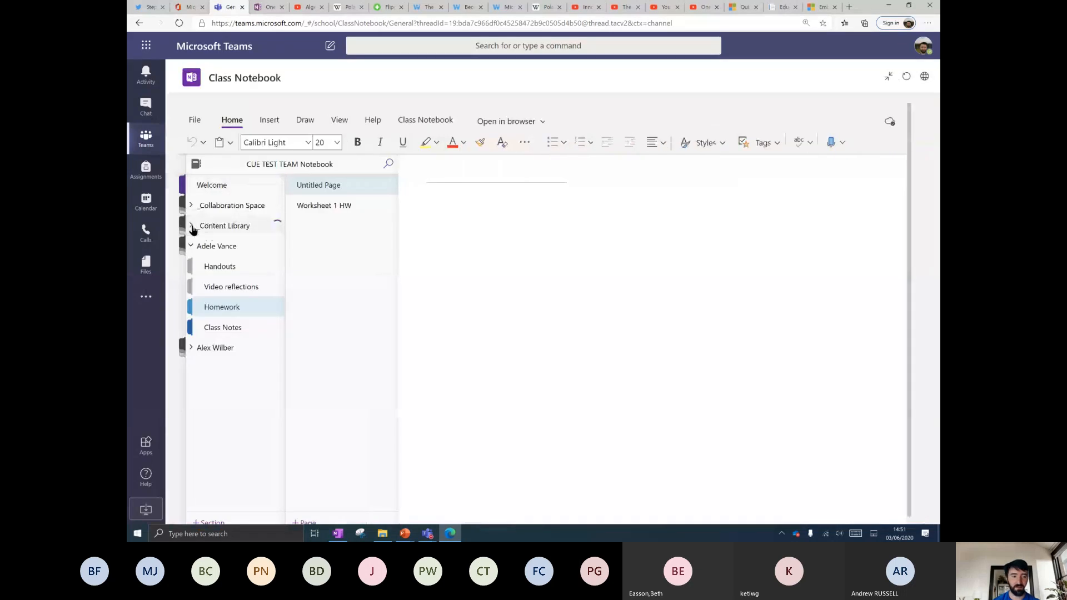
Add a blank Content Library page and pick the blue ink pen.
{"action": "left_click", "coordinate": [234, 246]}
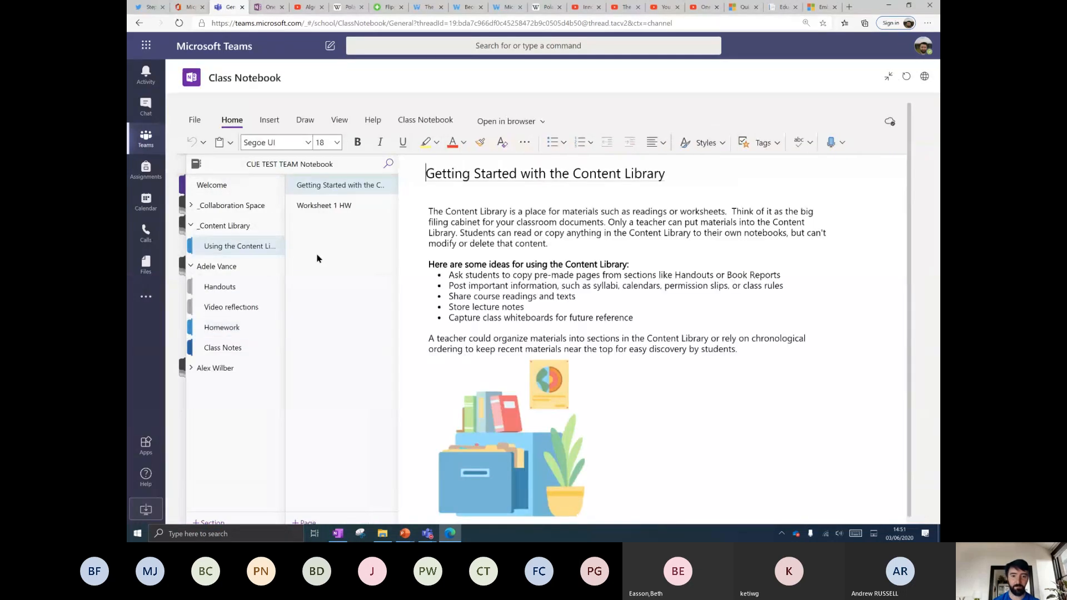
{"action": "left_click", "coordinate": [305, 524]}
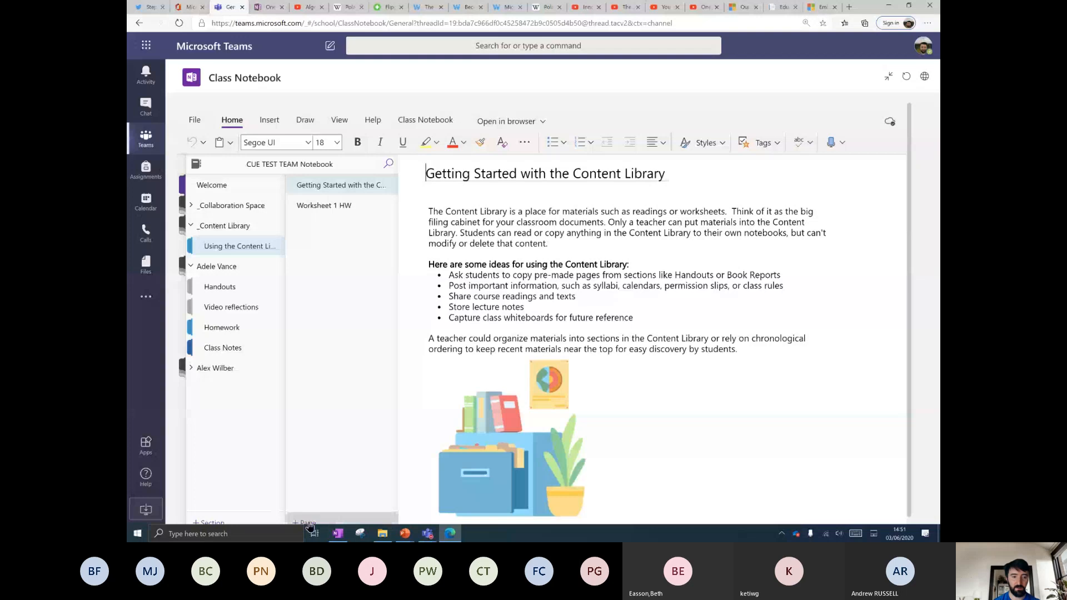
{"action": "left_click", "coordinate": [305, 120]}
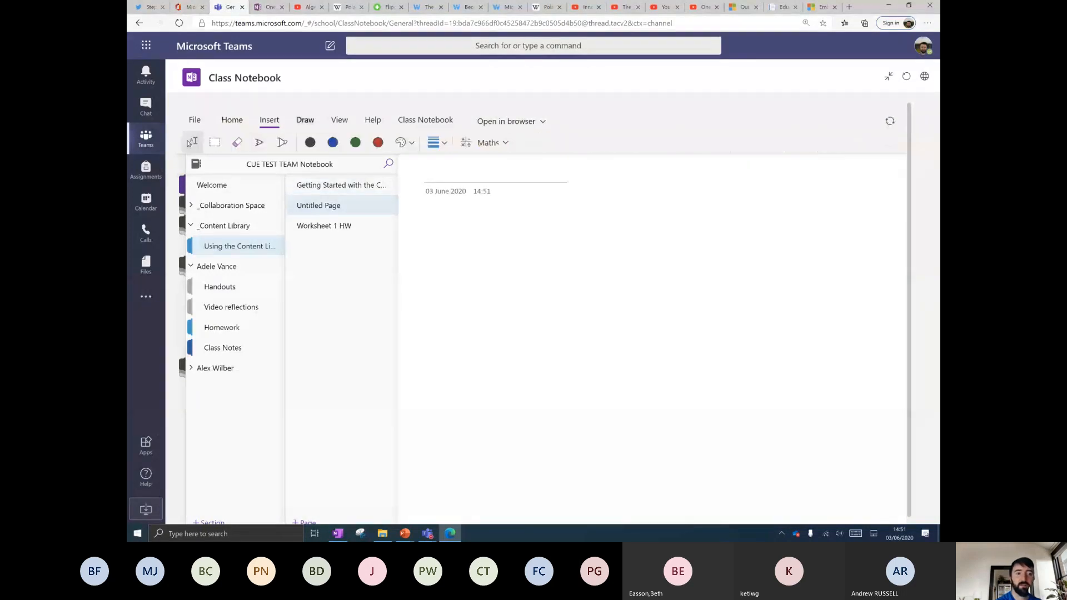
{"action": "left_click", "coordinate": [260, 142]}
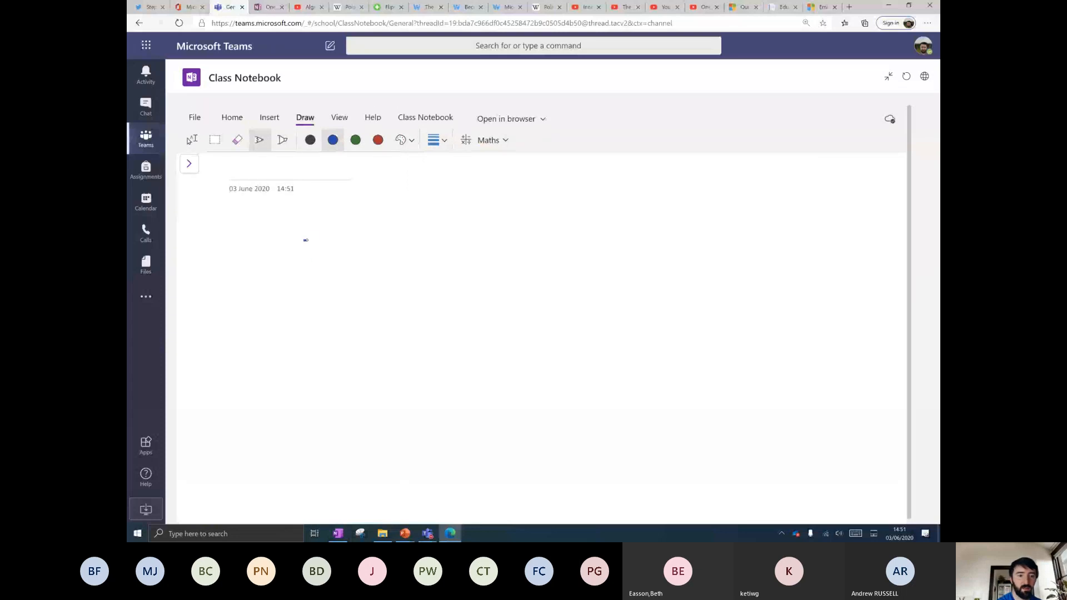
Handwrite the equation 2x + 3x = 5x in ink and circle it.
{"action": "left_click_drag", "start_coordinate": [303, 239], "coordinate": [321, 257]}
{"action": "mouse_move", "coordinate": [401, 240]}
{"action": "left_mouse_down"}
{"action": "mouse_move", "coordinate": [427, 276]}
{"action": "mouse_move", "coordinate": [456, 281]}
{"action": "left_mouse_up"}
{"action": "left_click_drag", "start_coordinate": [455, 253], "coordinate": [440, 279]}
{"action": "mouse_move", "coordinate": [483, 246]}
{"action": "left_mouse_down"}
{"action": "mouse_move", "coordinate": [481, 276]}
{"action": "mouse_move", "coordinate": [508, 271]}
{"action": "left_mouse_up"}
{"action": "mouse_move", "coordinate": [536, 248]}
{"action": "left_mouse_down"}
{"action": "mouse_move", "coordinate": [553, 274]}
{"action": "mouse_move", "coordinate": [537, 275]}
{"action": "left_mouse_up"}
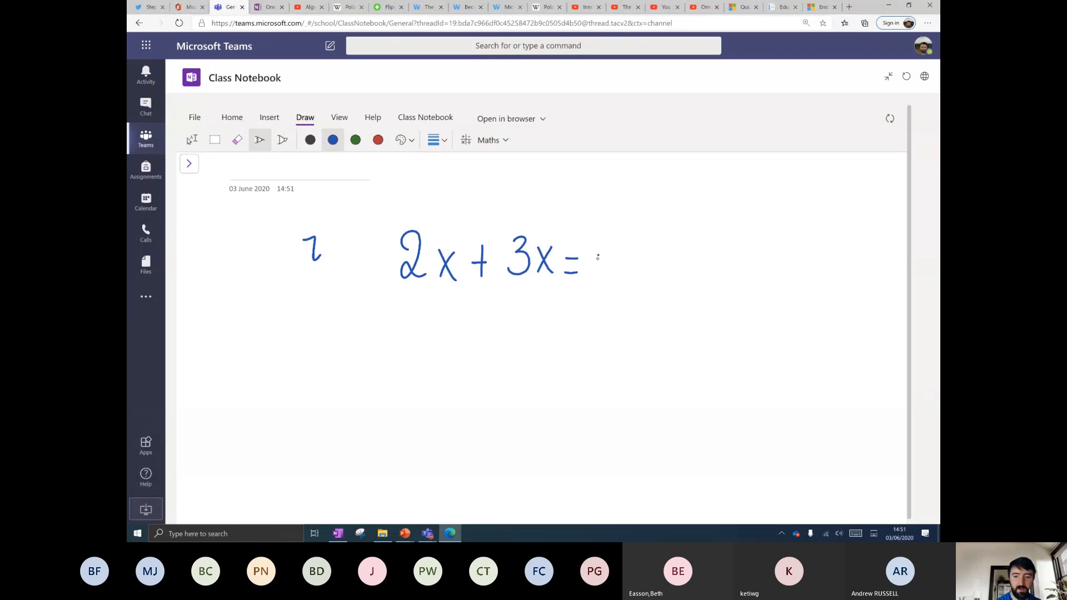
{"action": "left_click_drag", "start_coordinate": [597, 254], "coordinate": [603, 287]}
{"action": "mouse_move", "coordinate": [597, 252]}
{"action": "left_mouse_down"}
{"action": "mouse_move", "coordinate": [617, 251]}
{"action": "mouse_move", "coordinate": [631, 282]}
{"action": "left_mouse_up"}
{"action": "left_click_drag", "start_coordinate": [627, 254], "coordinate": [645, 285]}
{"action": "mouse_move", "coordinate": [679, 228]}
{"action": "left_mouse_down"}
{"action": "mouse_move", "coordinate": [436, 367]}
{"action": "mouse_move", "coordinate": [620, 211]}
{"action": "left_mouse_up"}
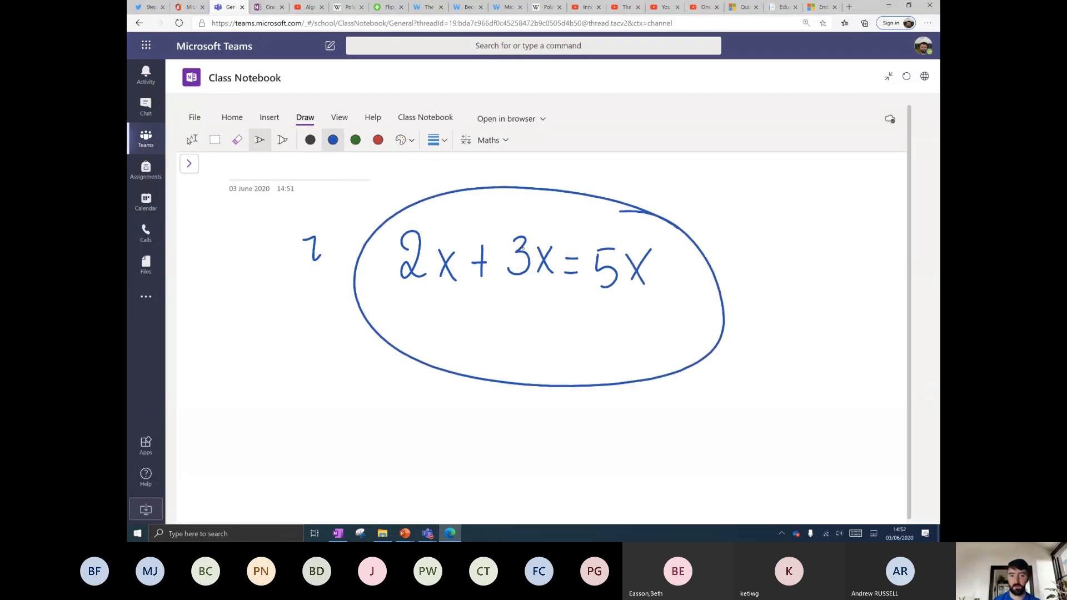
{"action": "left_click", "coordinate": [189, 164]}
Select the Polar bear article's first paragraph, then add a new blank notebook page.
{"action": "left_click", "coordinate": [344, 7]}
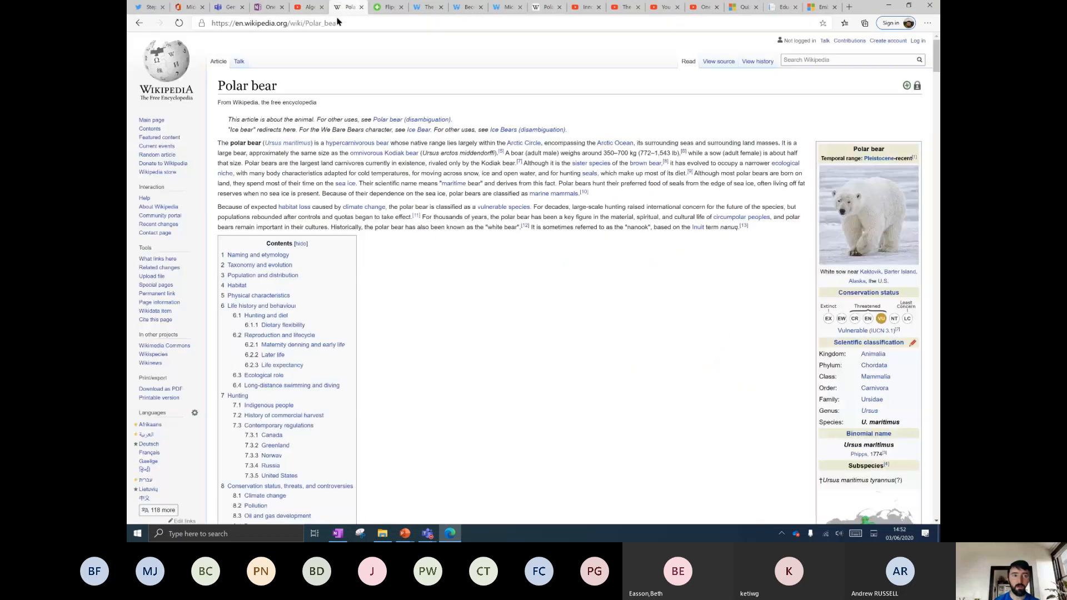
{"action": "left_click_drag", "start_coordinate": [218, 143], "coordinate": [610, 195]}
{"action": "key", "text": "ctrl+c"}
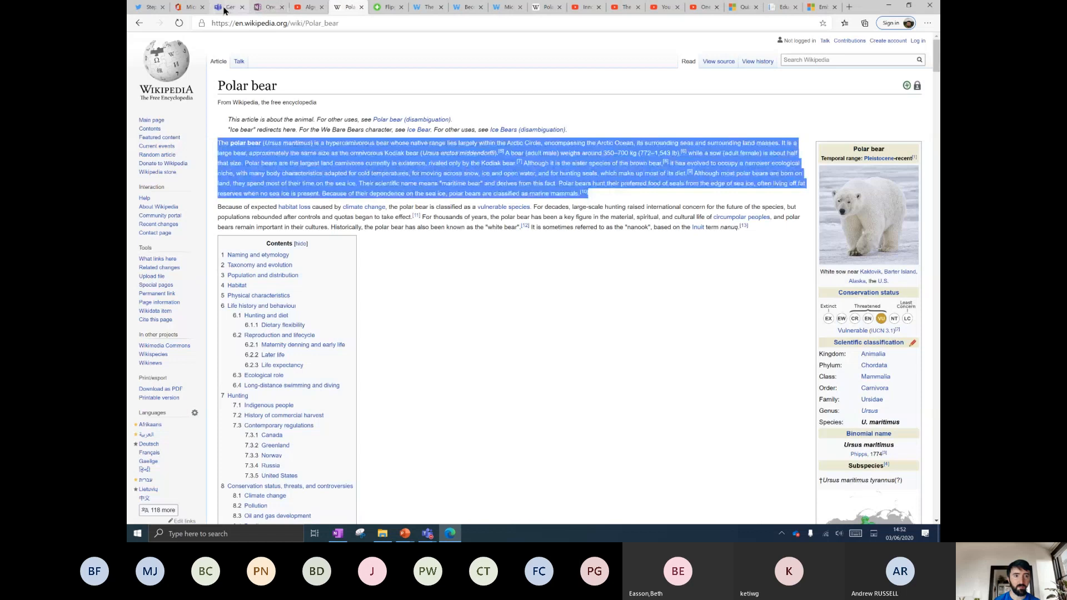
{"action": "left_click", "coordinate": [228, 7]}
{"action": "left_click", "coordinate": [306, 521]}
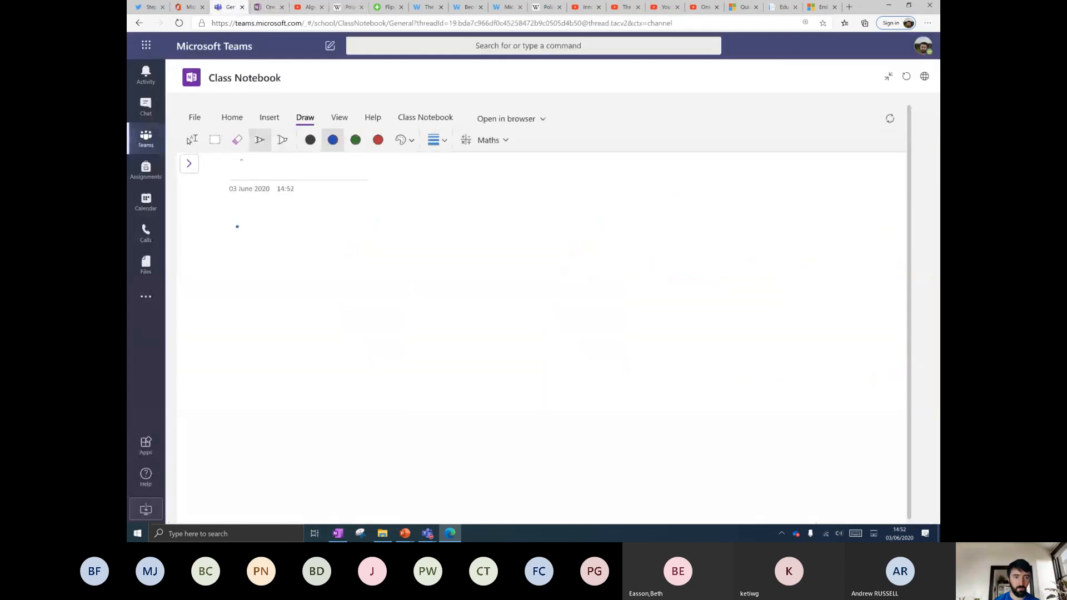
Paste the Polar bear paragraph onto the new notebook page and preview it in Immersive Reader.
{"action": "key", "text": "ctrl+v"}
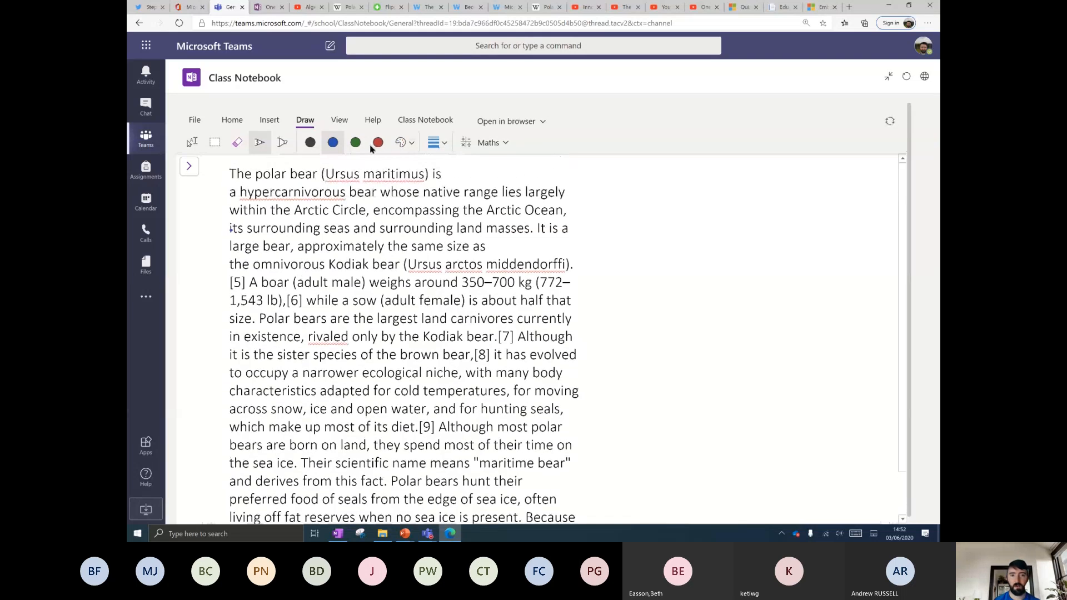
{"action": "left_click", "coordinate": [340, 120]}
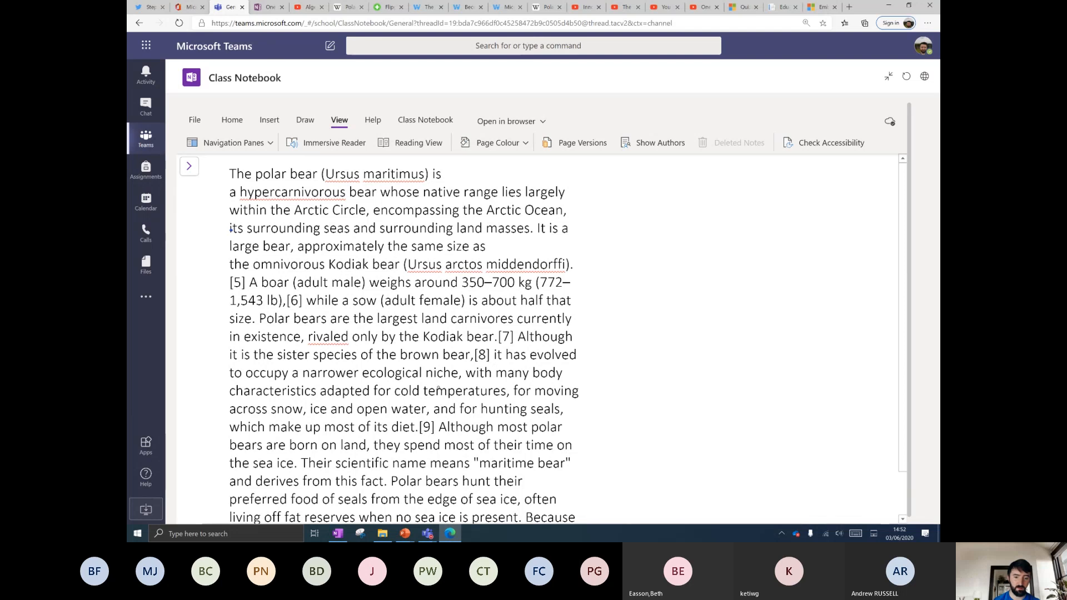
{"action": "left_click", "coordinate": [337, 146]}
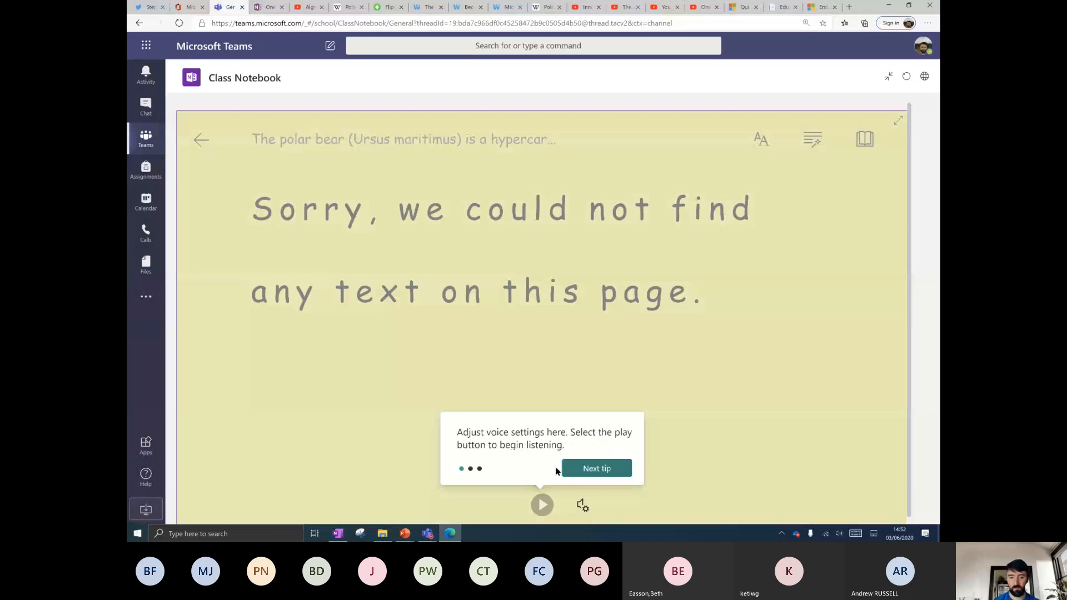
{"action": "left_click", "coordinate": [606, 467]}
{"action": "left_click", "coordinate": [574, 421]}
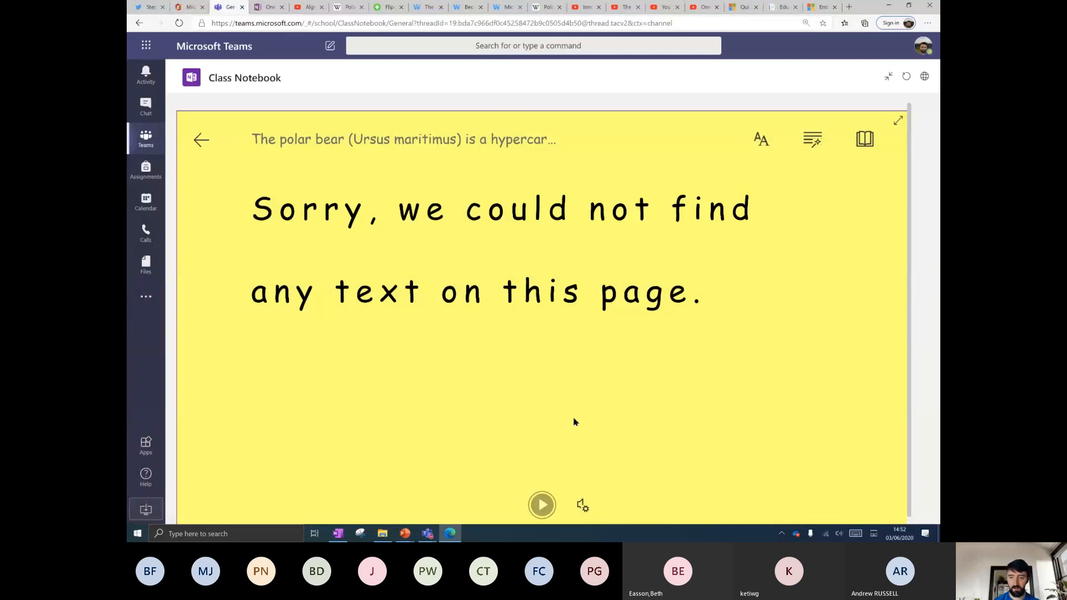
{"action": "left_click", "coordinate": [201, 140]}
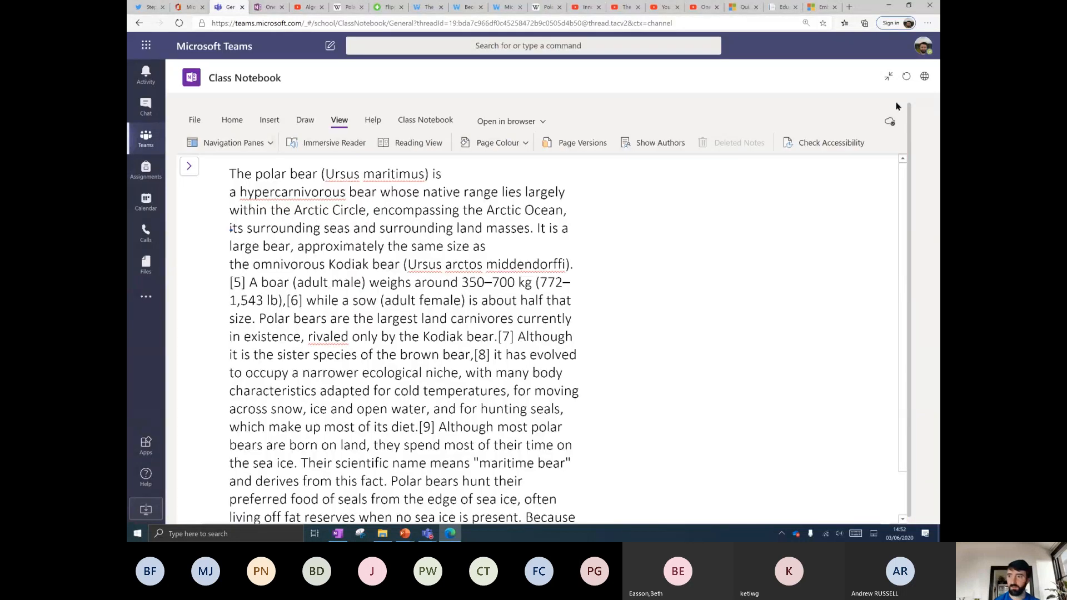
{"action": "left_click", "coordinate": [922, 56]}
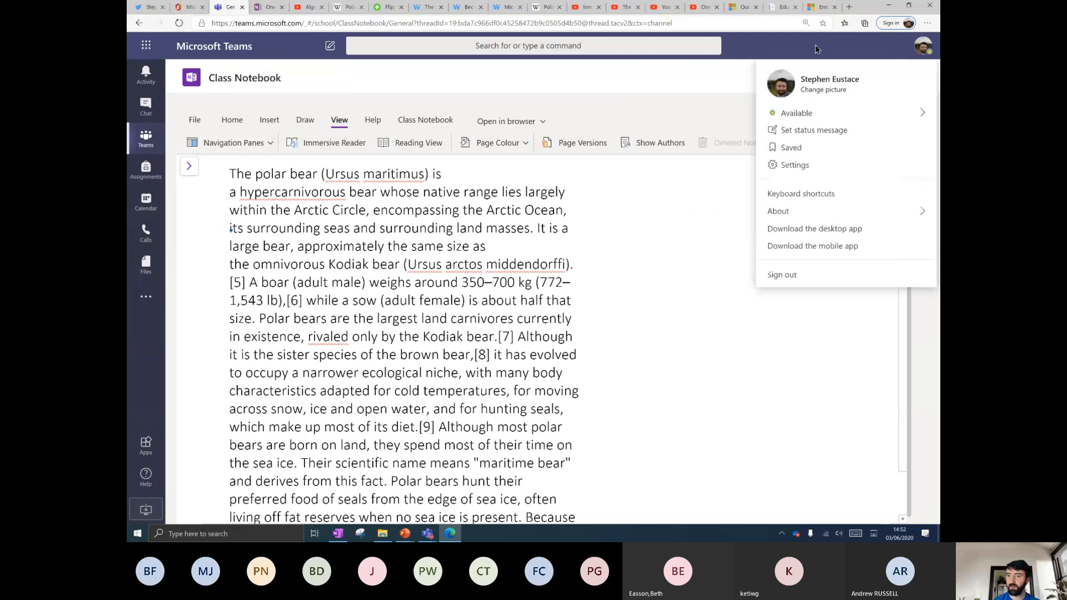
Search Bing for 'immersive reader demo', fixing the typo, and open the Microsoft Learning Tools result.
{"action": "left_click", "coordinate": [763, 53]}
{"action": "left_click", "coordinate": [270, 8]}
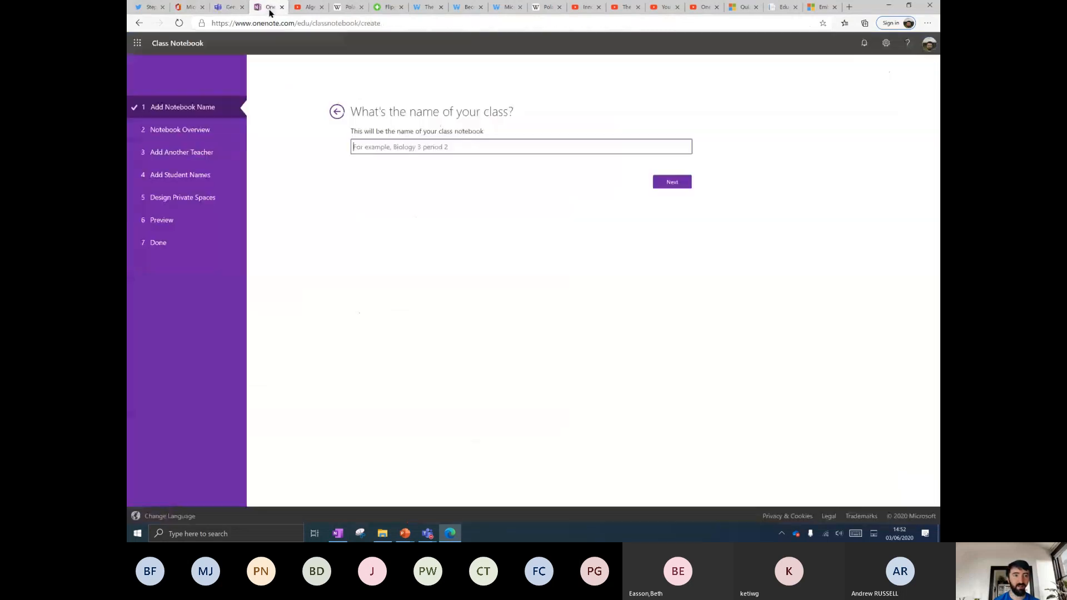
{"action": "left_click", "coordinate": [276, 23]}
{"action": "type", "text": "immersive reaer demo"}
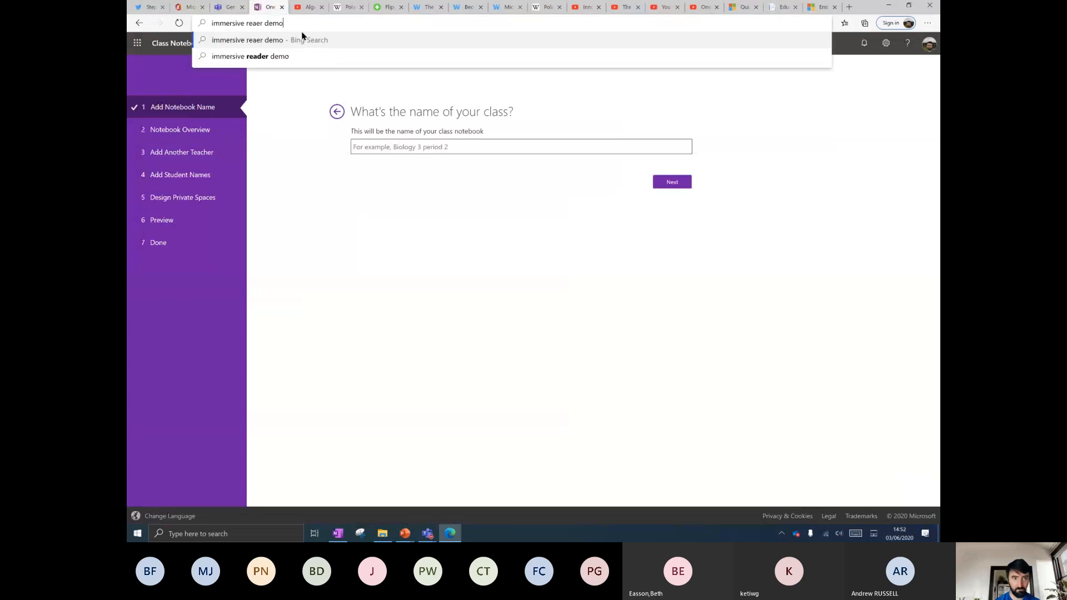
{"action": "key", "text": "Return"}
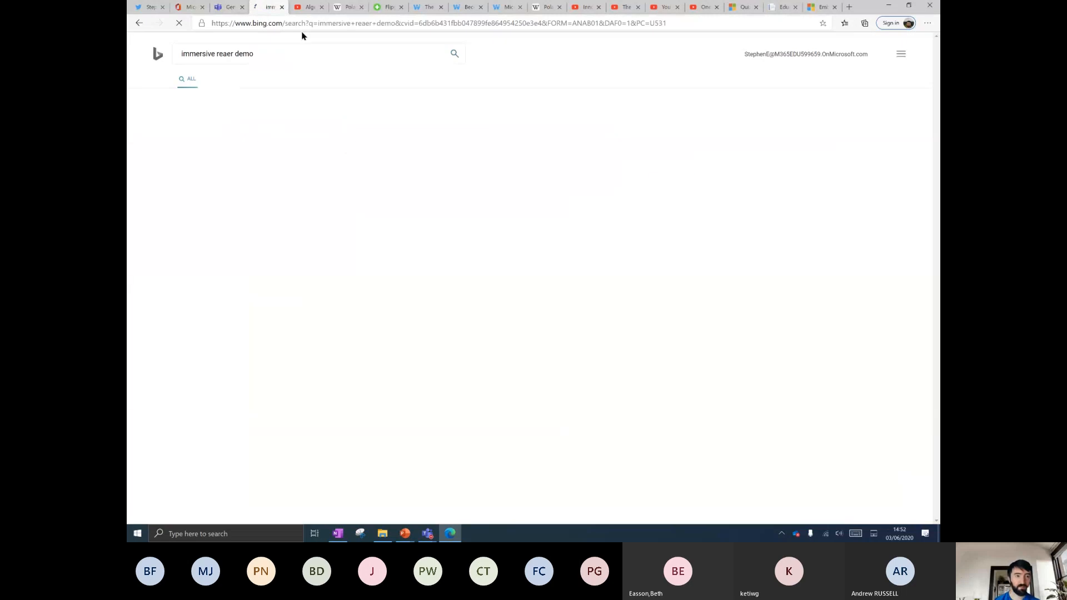
{"action": "left_click", "coordinate": [229, 54]}
{"action": "type", "text": "d"}
{"action": "key", "text": "Return"}
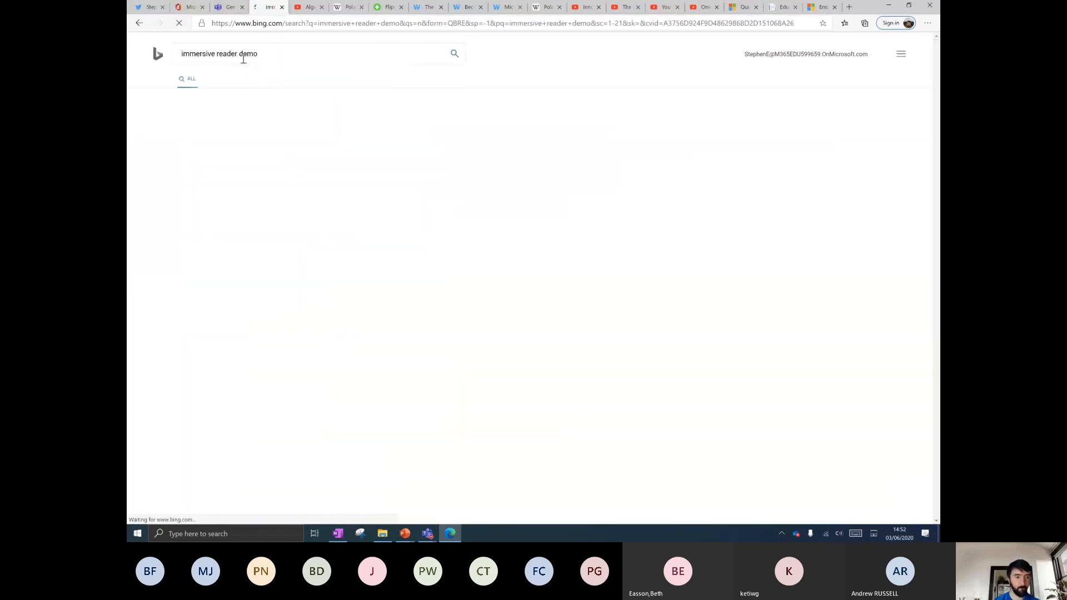
{"action": "left_click", "coordinate": [251, 119]}
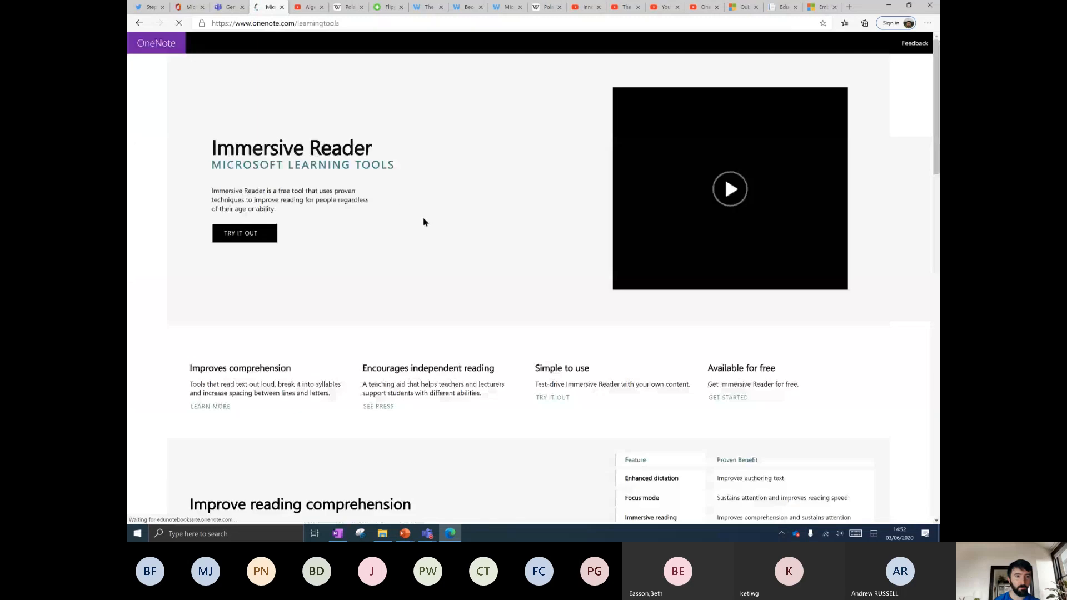
Try the Immersive Reader demo, checking its text preferences, then exit to the Learning Tools page.
{"action": "scroll", "coordinate": [425, 227], "scroll_direction": "down", "scroll_amount": 4}
{"action": "scroll", "coordinate": [421, 230], "scroll_direction": "up", "scroll_amount": 4}
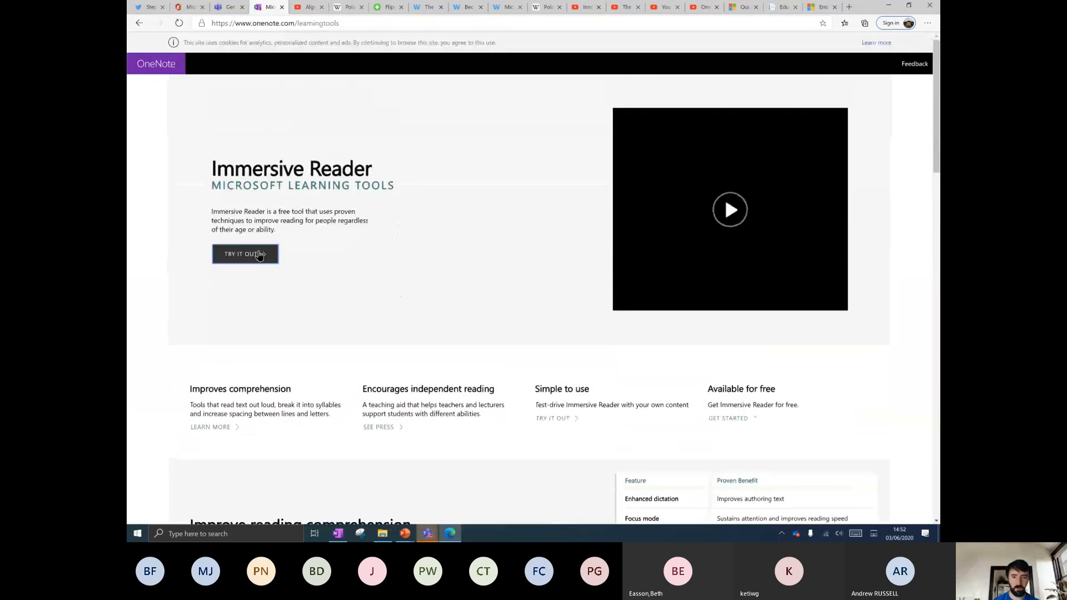
{"action": "left_click", "coordinate": [262, 250]}
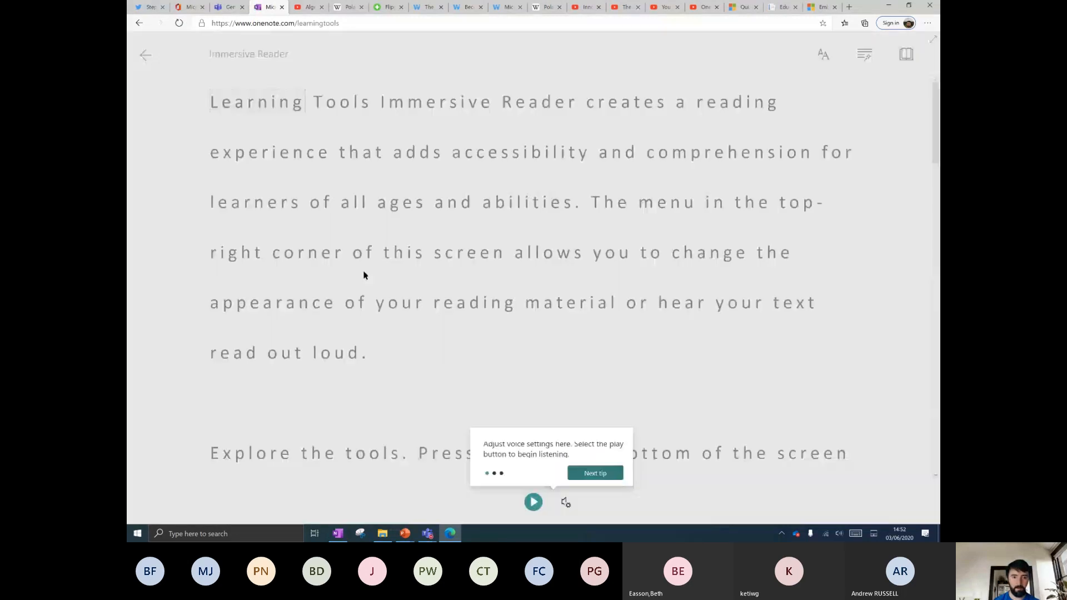
{"action": "left_click", "coordinate": [606, 349]}
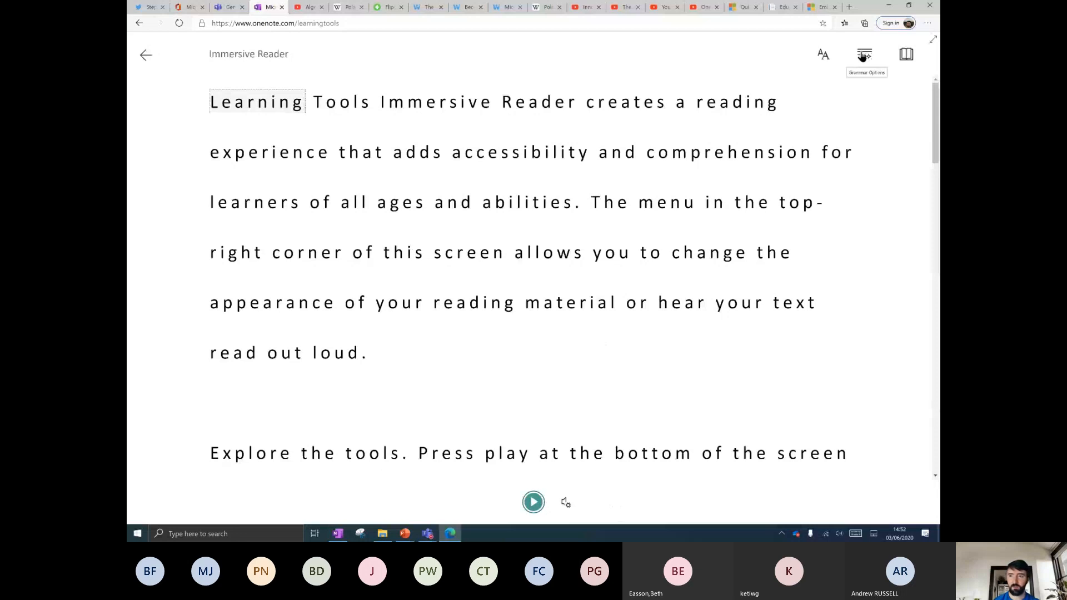
{"action": "left_click", "coordinate": [823, 54]}
{"action": "left_click", "coordinate": [381, 53]}
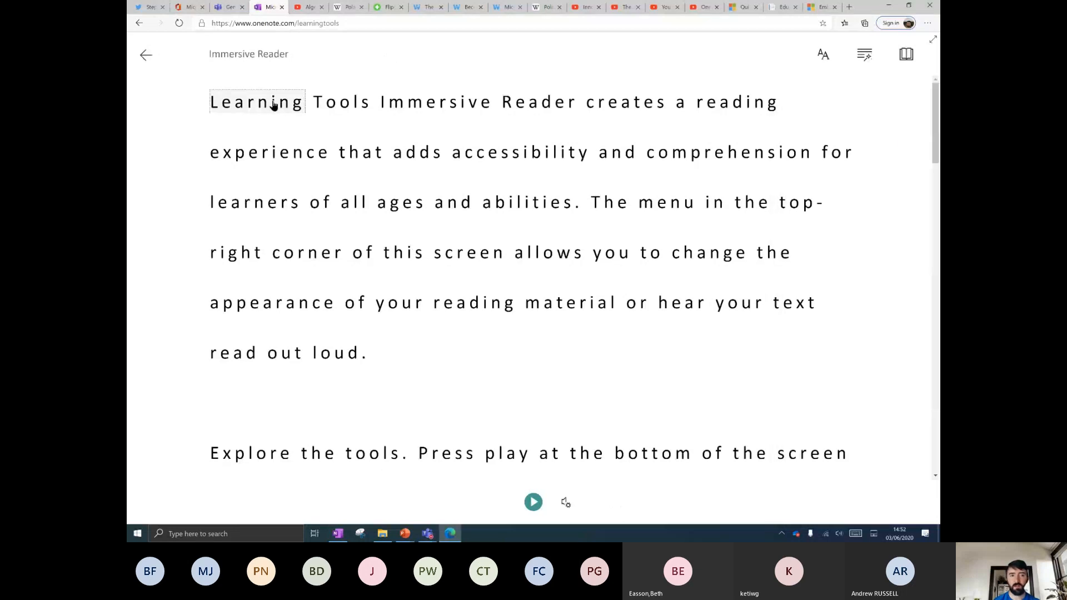
{"action": "left_click", "coordinate": [838, 57]}
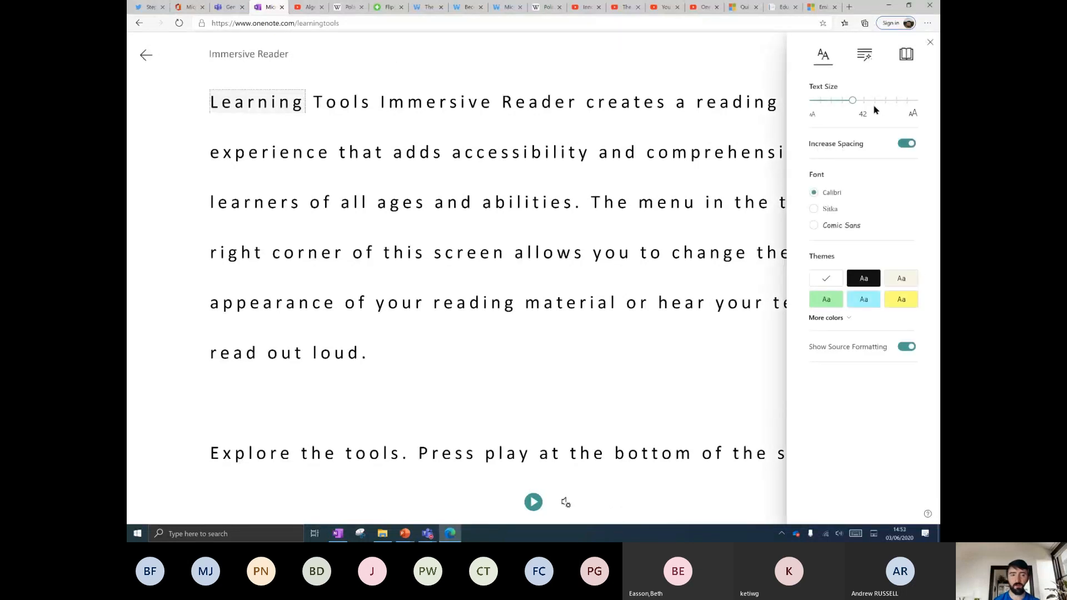
{"action": "left_click", "coordinate": [359, 135]}
{"action": "scroll", "coordinate": [400, 255], "scroll_direction": "down", "scroll_amount": 3}
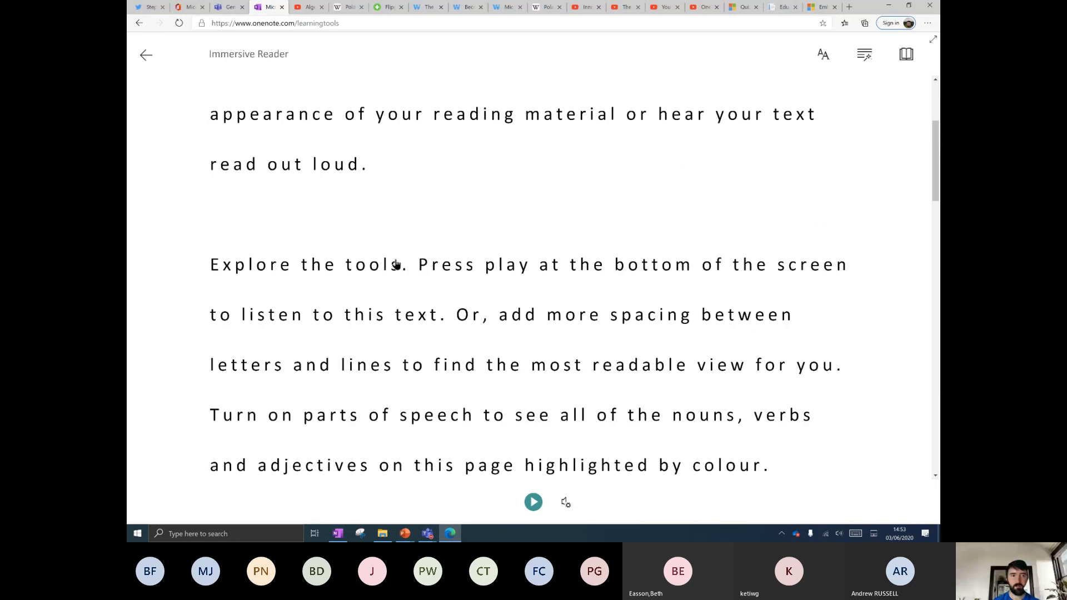
{"action": "scroll", "coordinate": [393, 265], "scroll_direction": "up", "scroll_amount": 3}
{"action": "left_click", "coordinate": [146, 54]}
Copy the first paragraph of the Wikipedia Polar bear article.
{"action": "scroll", "coordinate": [447, 320], "scroll_direction": "down", "scroll_amount": 10}
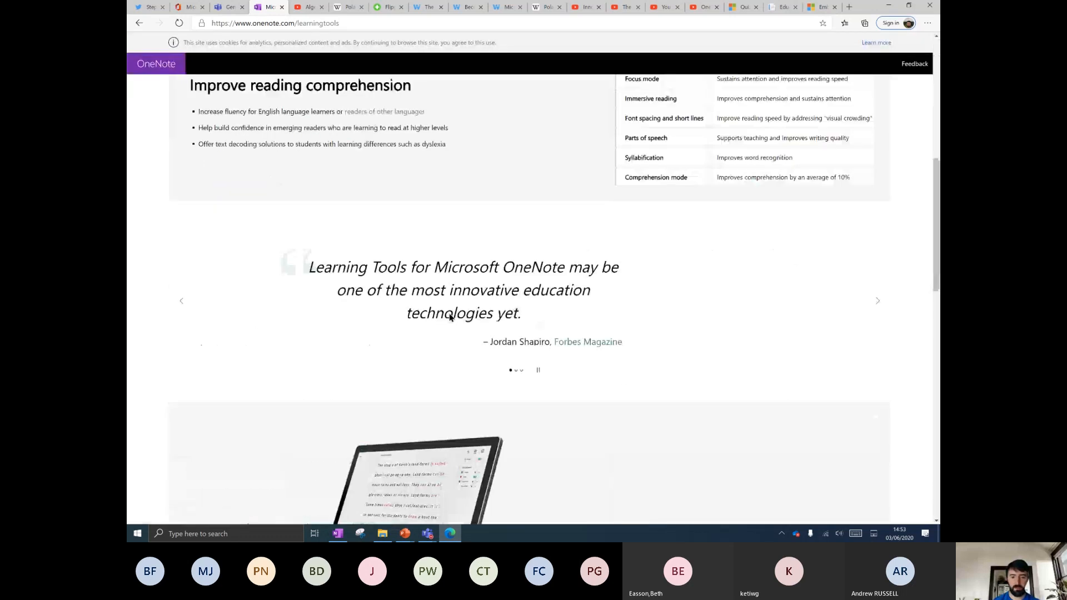
{"action": "scroll", "coordinate": [448, 318], "scroll_direction": "down", "scroll_amount": 4}
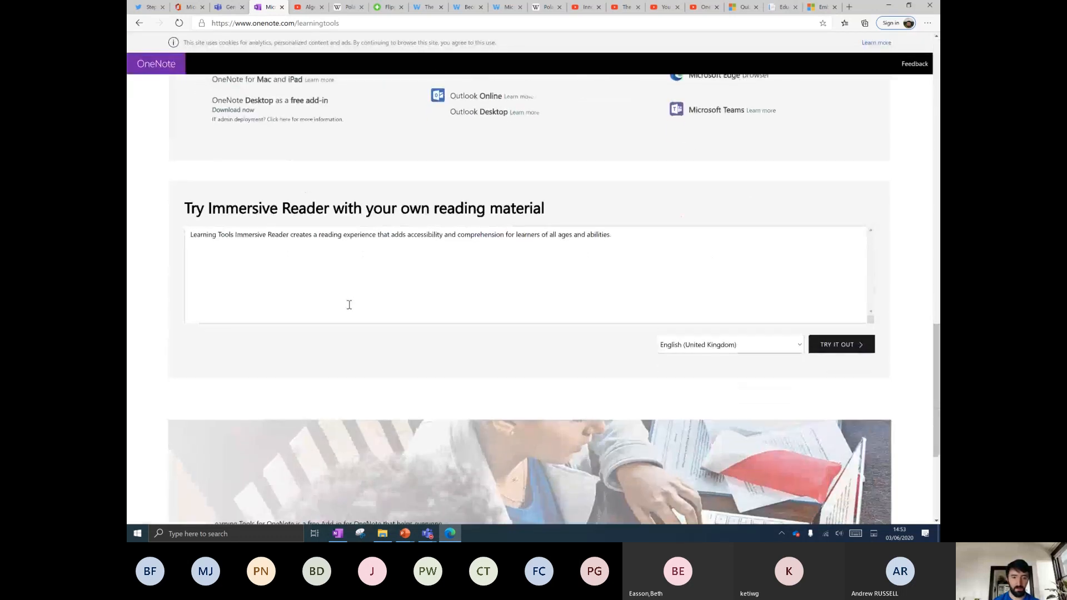
{"action": "left_click", "coordinate": [302, 25]}
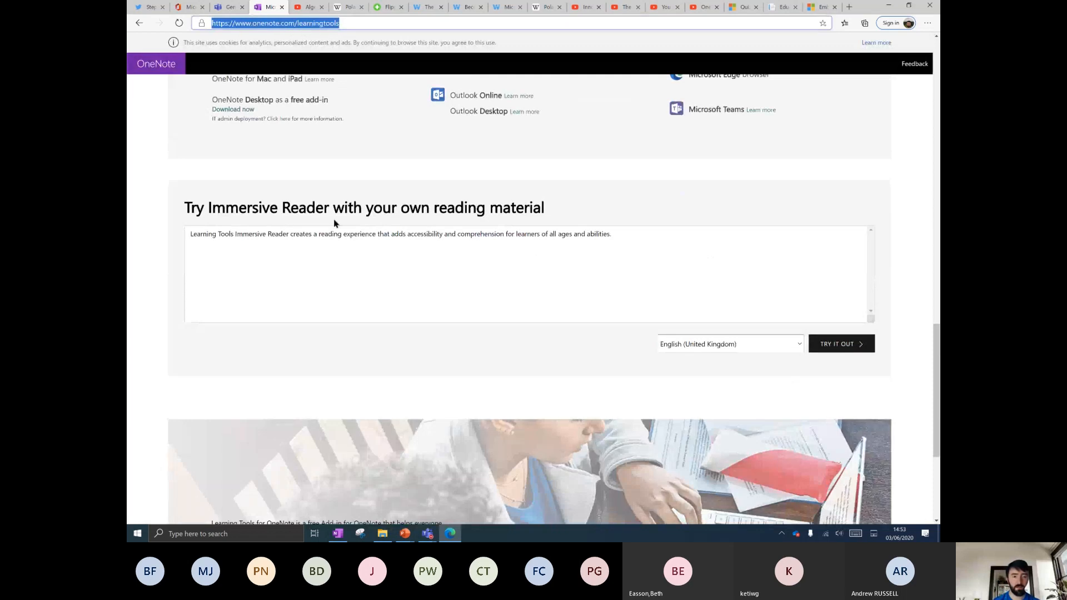
{"action": "left_click", "coordinate": [342, 7]}
{"action": "right_click", "coordinate": [325, 183]}
{"action": "left_click", "coordinate": [340, 187]}
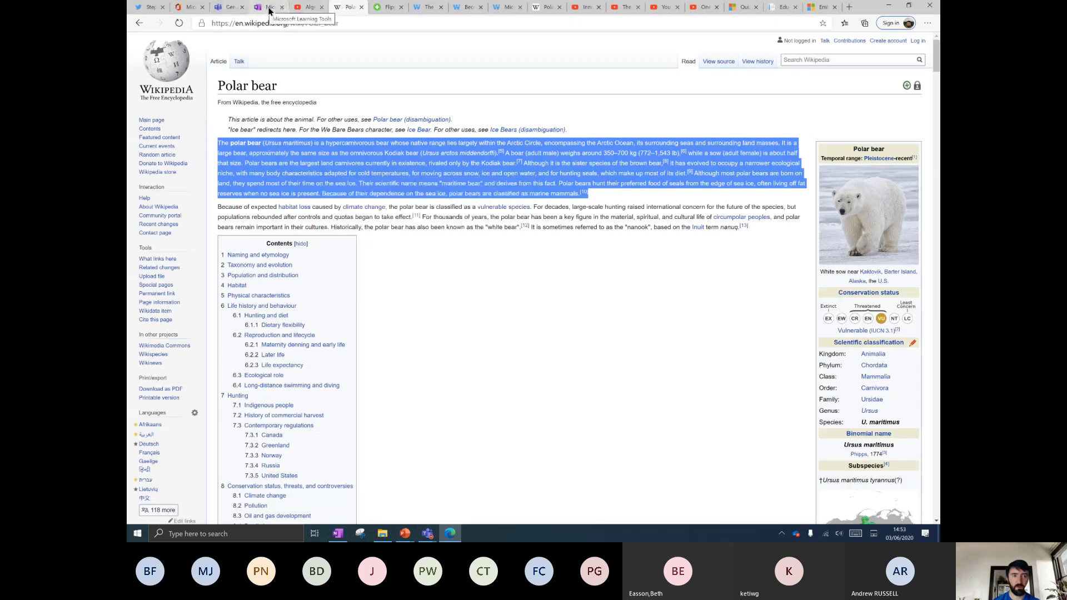
Replace the demo's sample text with the Polar bear paragraph and play it aloud in Immersive Reader.
{"action": "left_click", "coordinate": [270, 8]}
{"action": "left_click_drag", "start_coordinate": [710, 238], "coordinate": [126, 231]}
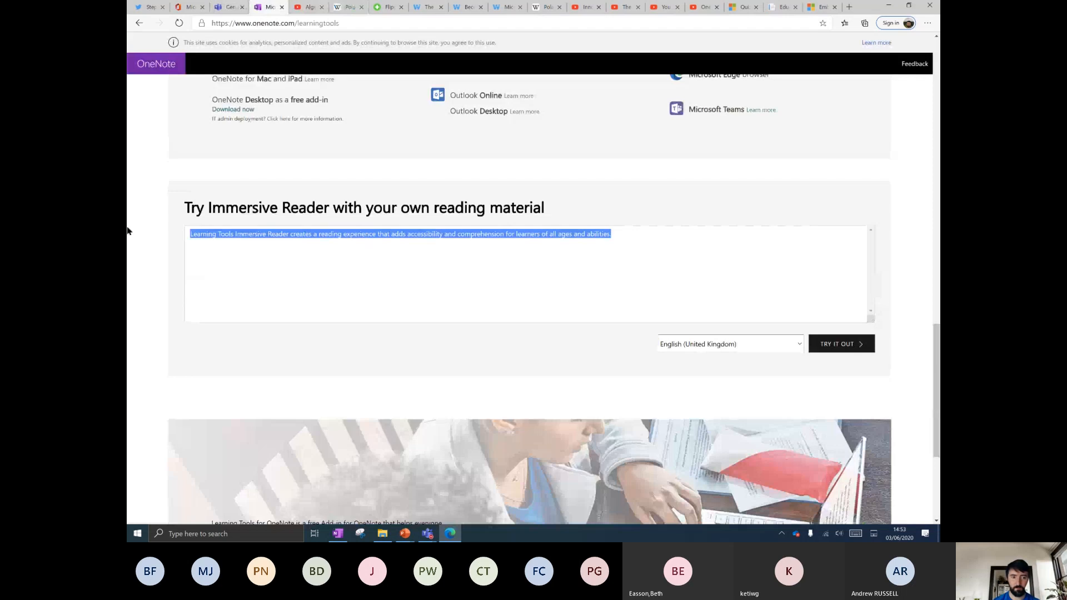
{"action": "key", "text": "ctrl+v"}
{"action": "left_click", "coordinate": [838, 345]}
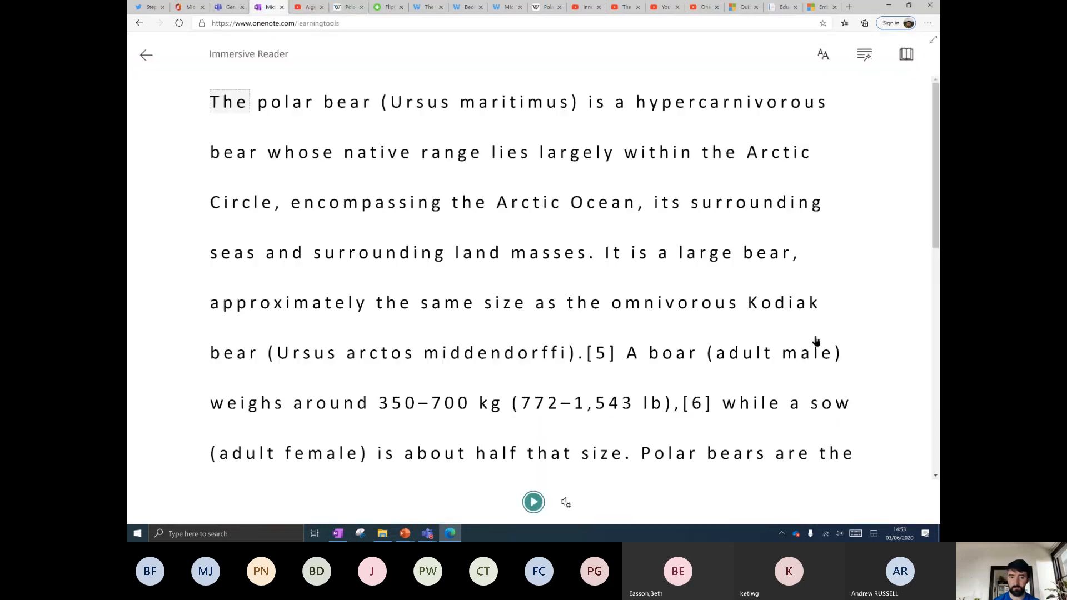
{"action": "left_click", "coordinate": [534, 502]}
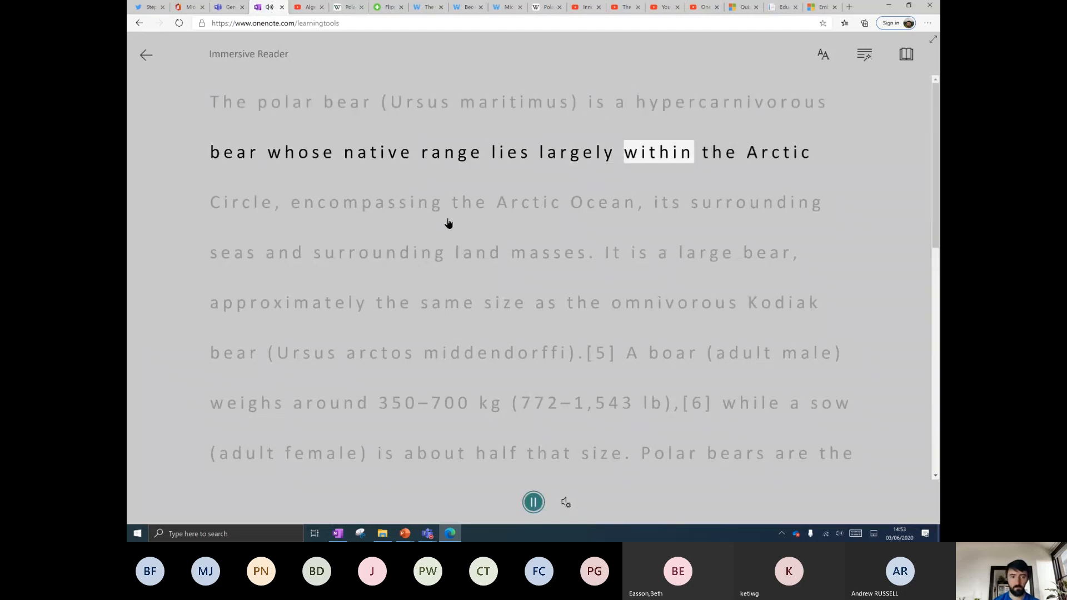
{"action": "left_click", "coordinate": [534, 503]}
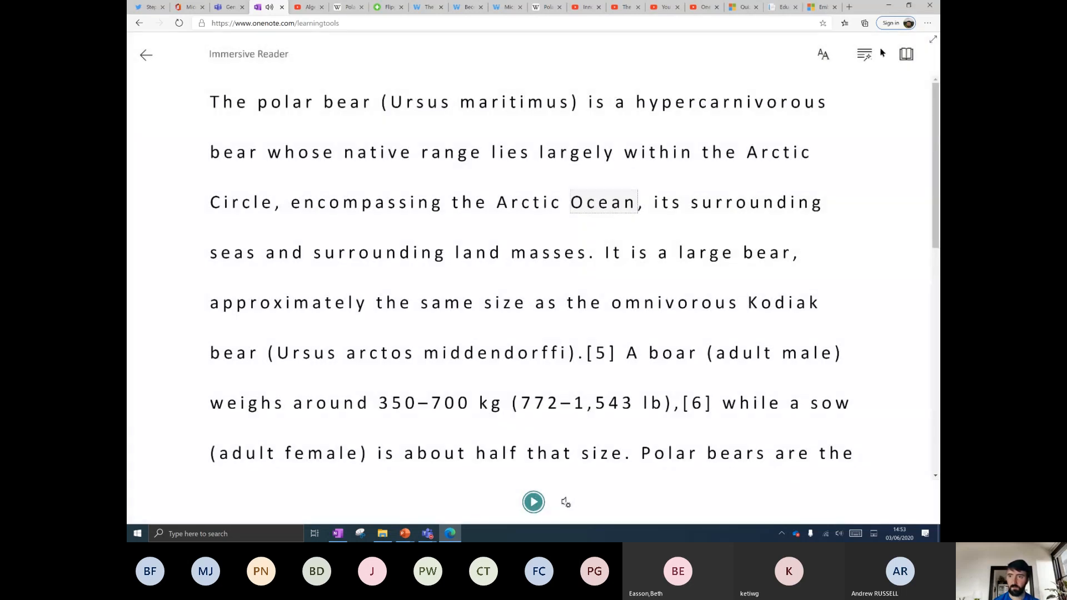
Set the reader text size to 72, the font to Comic Sans, and a yellow background.
{"action": "left_click", "coordinate": [823, 54]}
{"action": "left_click_drag", "start_coordinate": [876, 101], "coordinate": [891, 104]}
{"action": "left_click", "coordinate": [839, 225]}
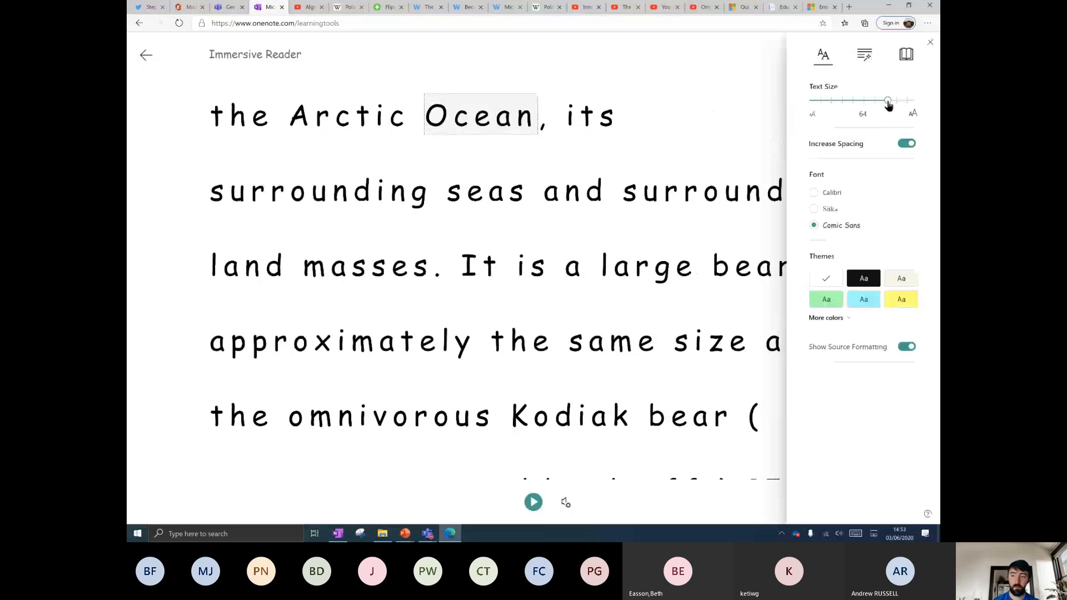
{"action": "left_click_drag", "start_coordinate": [888, 103], "coordinate": [895, 104]}
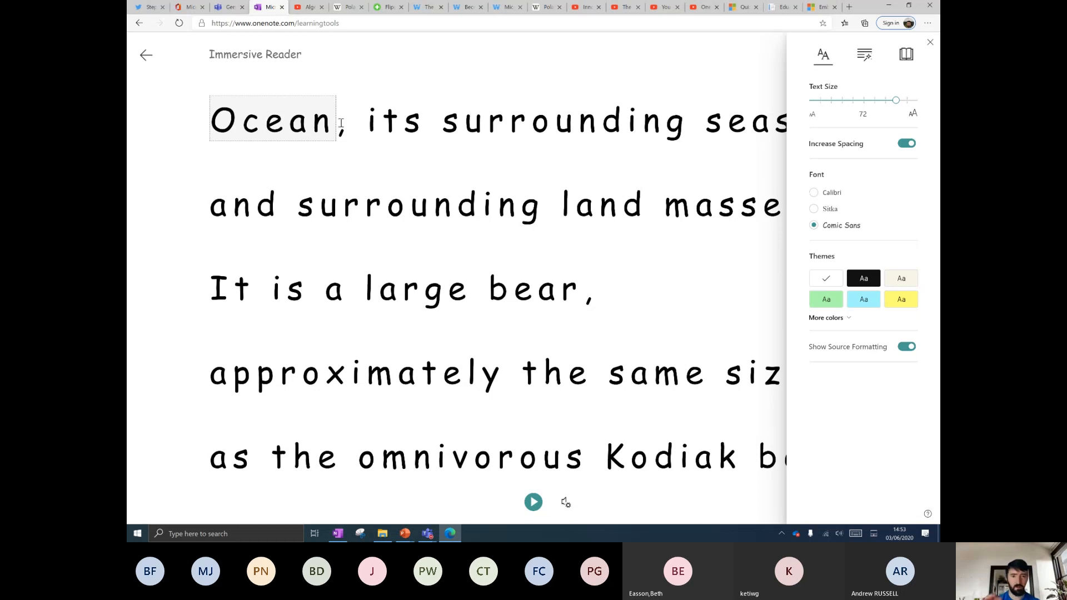
{"action": "left_click", "coordinate": [889, 301]}
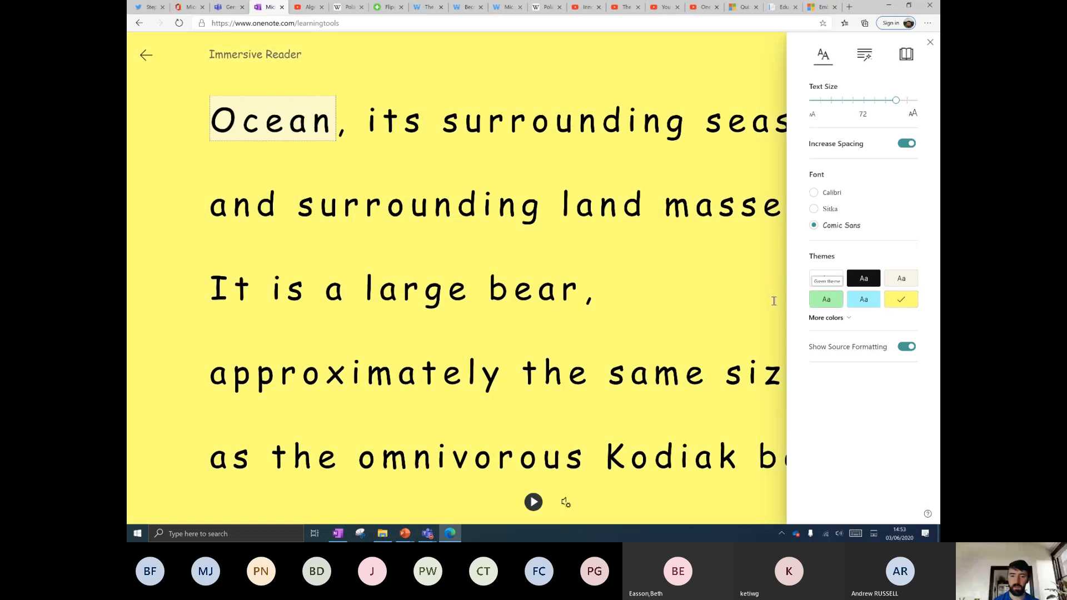
Turn on syllables, noun, verb, adjective and adverb colouring, and part-of-speech labels.
{"action": "left_click", "coordinate": [864, 300]}
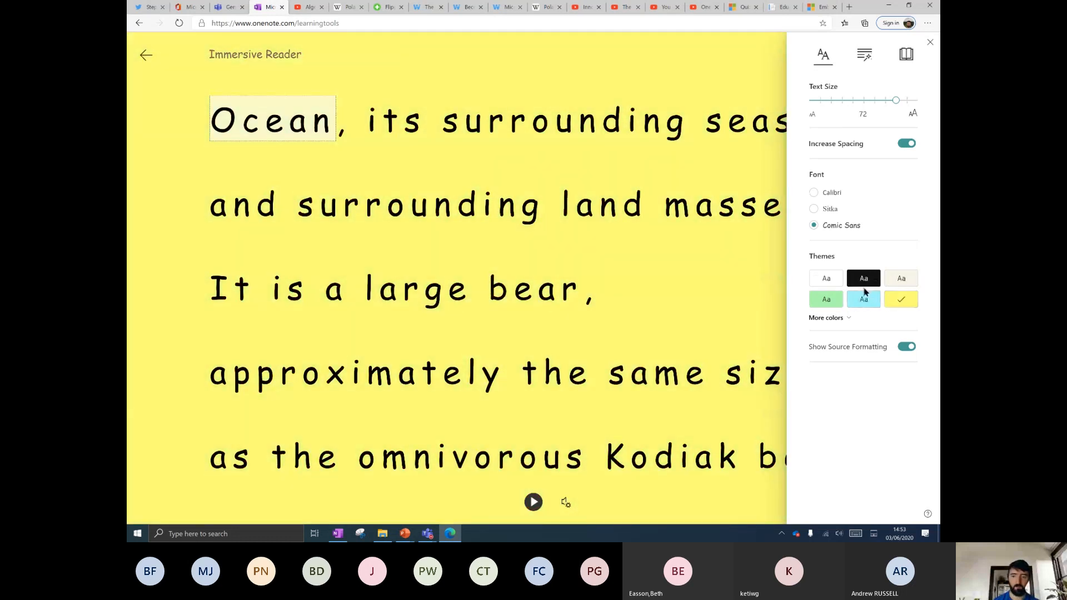
{"action": "left_click", "coordinate": [864, 54]}
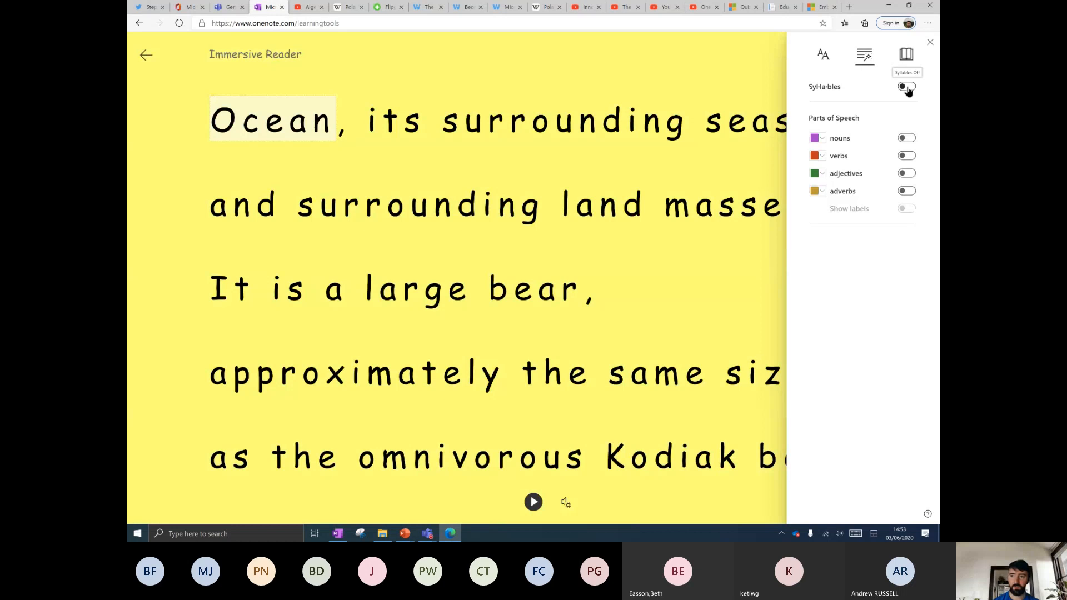
{"action": "left_click", "coordinate": [907, 86]}
{"action": "left_click", "coordinate": [906, 137]}
{"action": "left_click", "coordinate": [907, 155]}
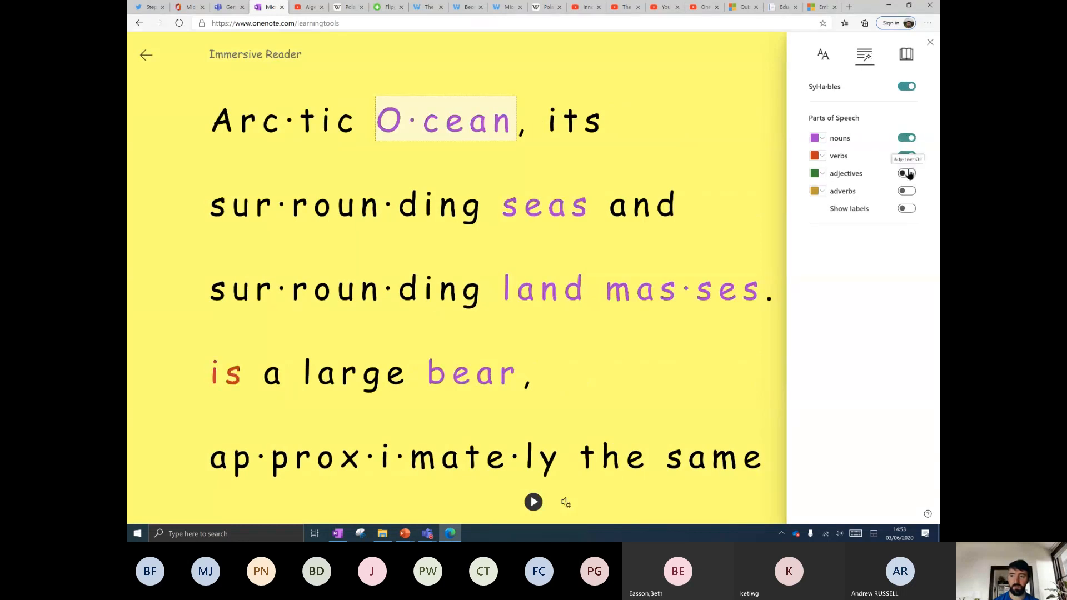
{"action": "left_click", "coordinate": [906, 173]}
{"action": "left_click", "coordinate": [907, 191]}
{"action": "left_click", "coordinate": [906, 209]}
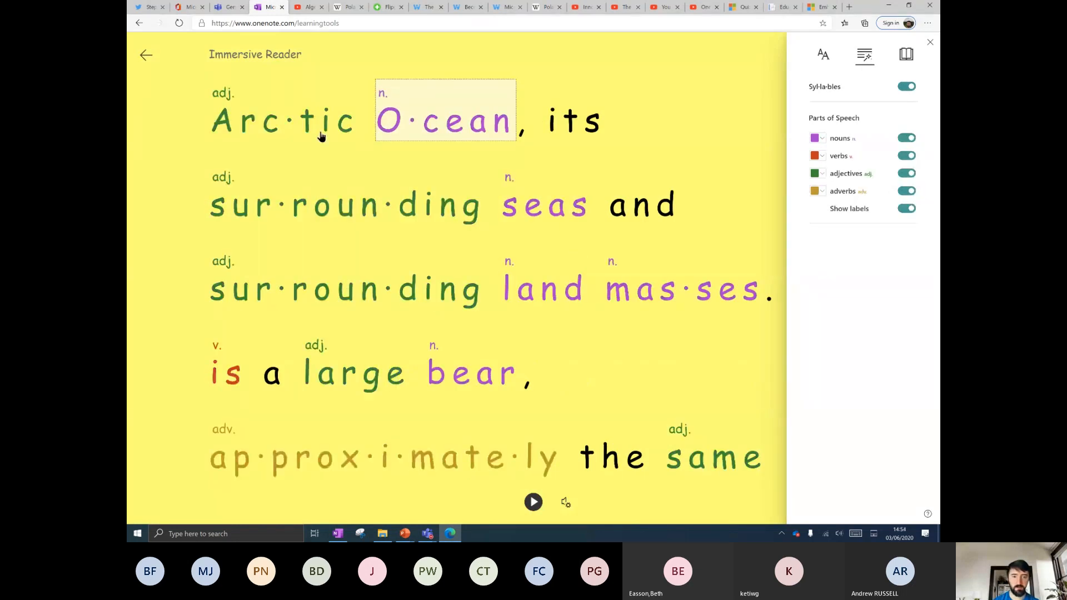
Choose Polish as the translation language and translate the whole document.
{"action": "left_click", "coordinate": [906, 55]}
{"action": "left_click", "coordinate": [906, 86]}
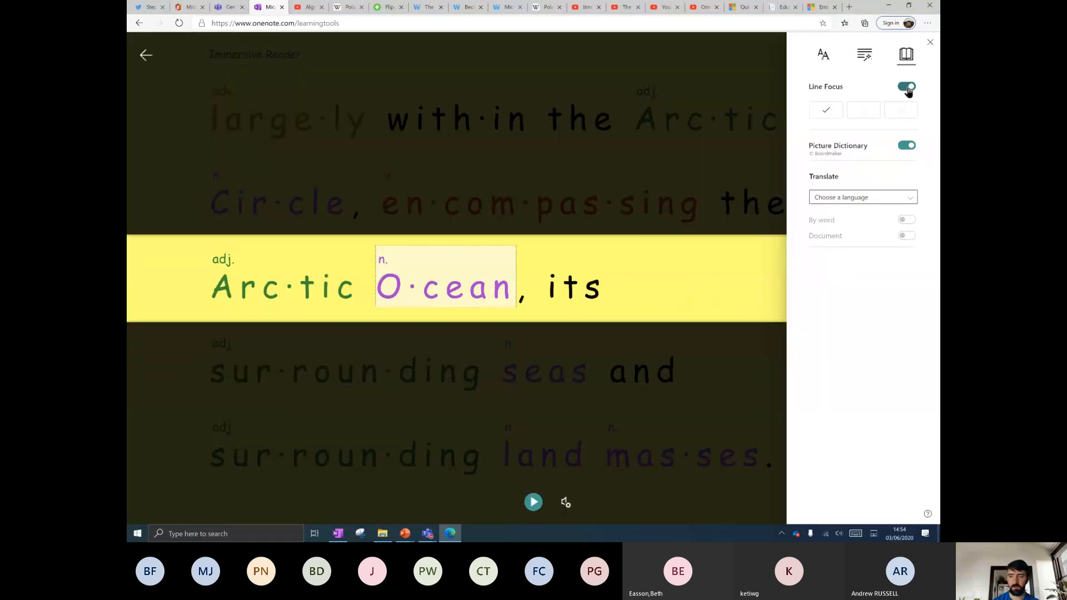
{"action": "left_click", "coordinate": [907, 87]}
{"action": "left_click", "coordinate": [863, 197]}
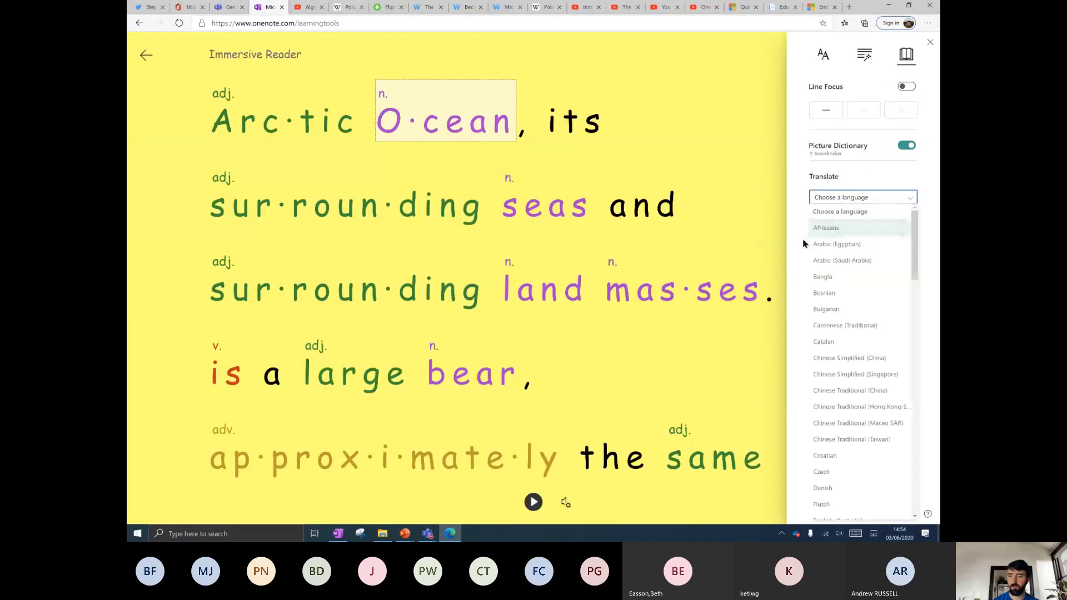
{"action": "scroll", "coordinate": [844, 362], "scroll_direction": "down", "scroll_amount": 10}
{"action": "scroll", "coordinate": [845, 362], "scroll_direction": "down", "scroll_amount": 8}
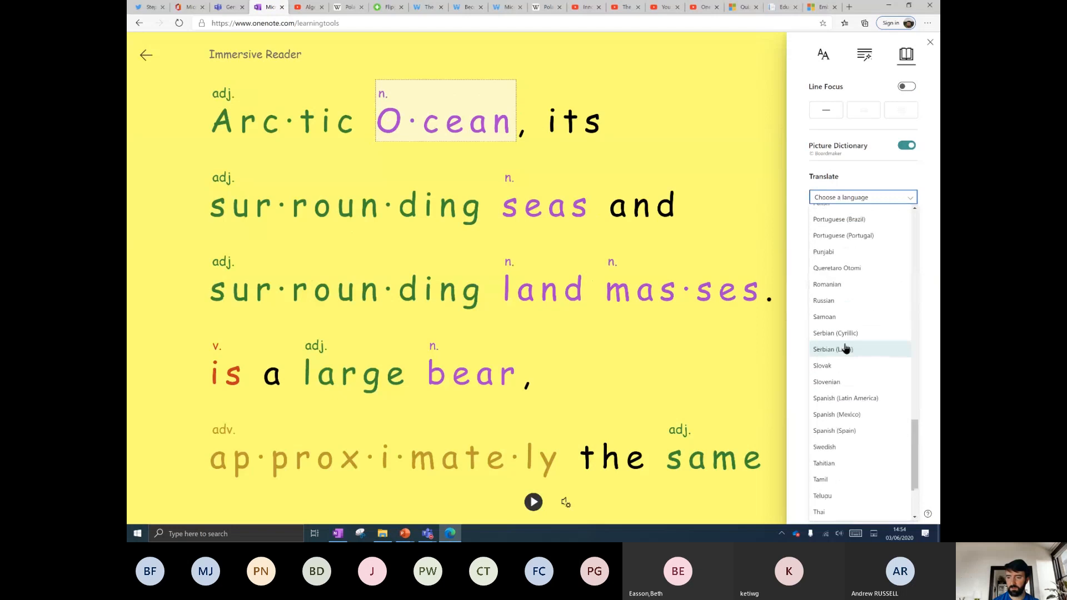
{"action": "scroll", "coordinate": [837, 286], "scroll_direction": "up", "scroll_amount": 2}
{"action": "left_click", "coordinate": [833, 269]}
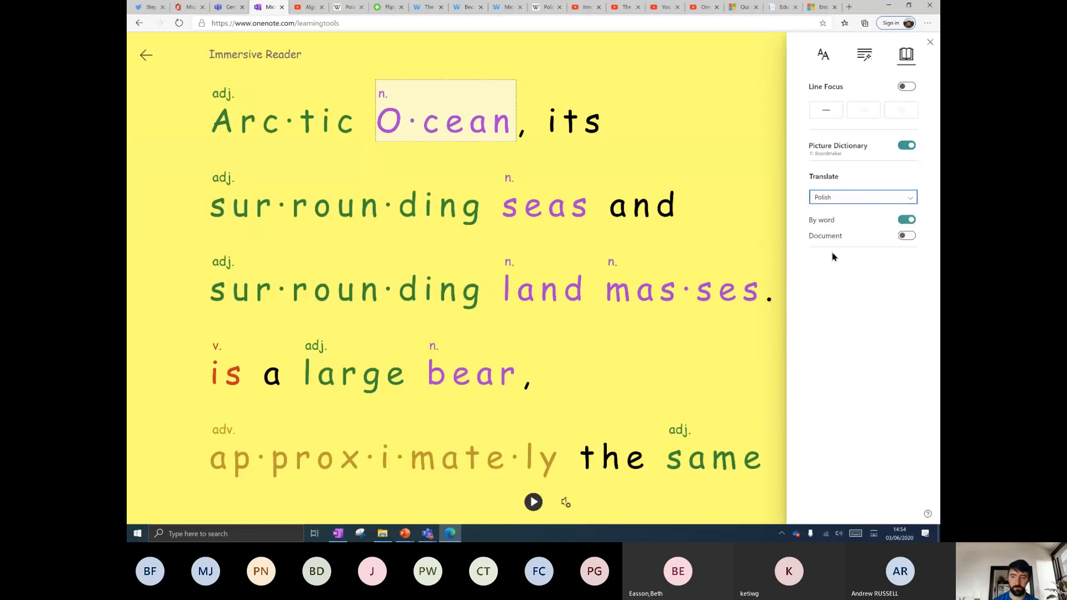
{"action": "left_click", "coordinate": [906, 233]}
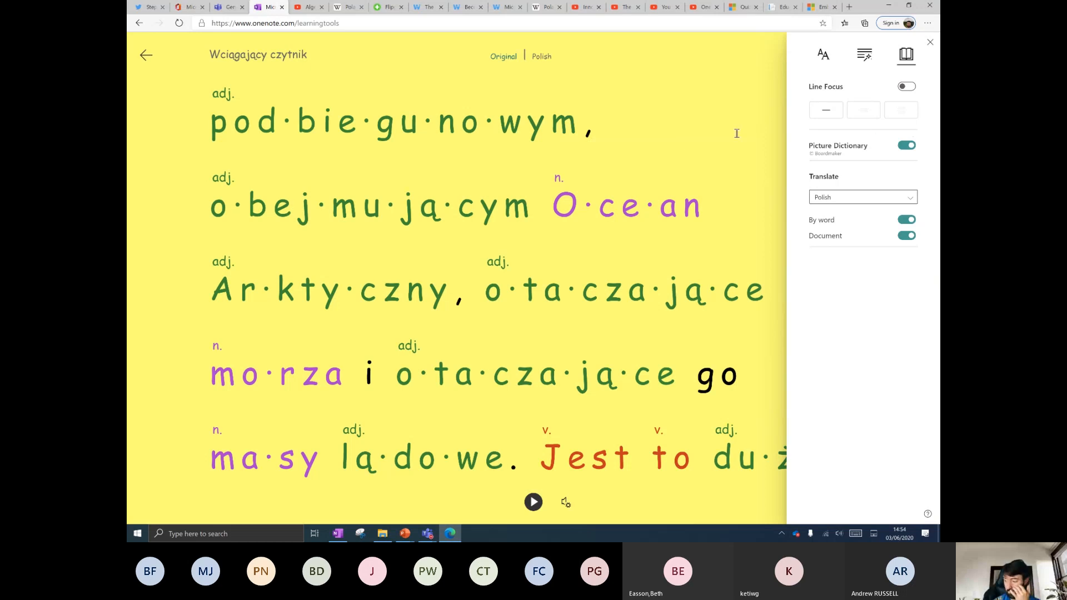
Compare the original English with the Polish translation and briefly play the Polish read-aloud.
{"action": "left_click", "coordinate": [736, 134]}
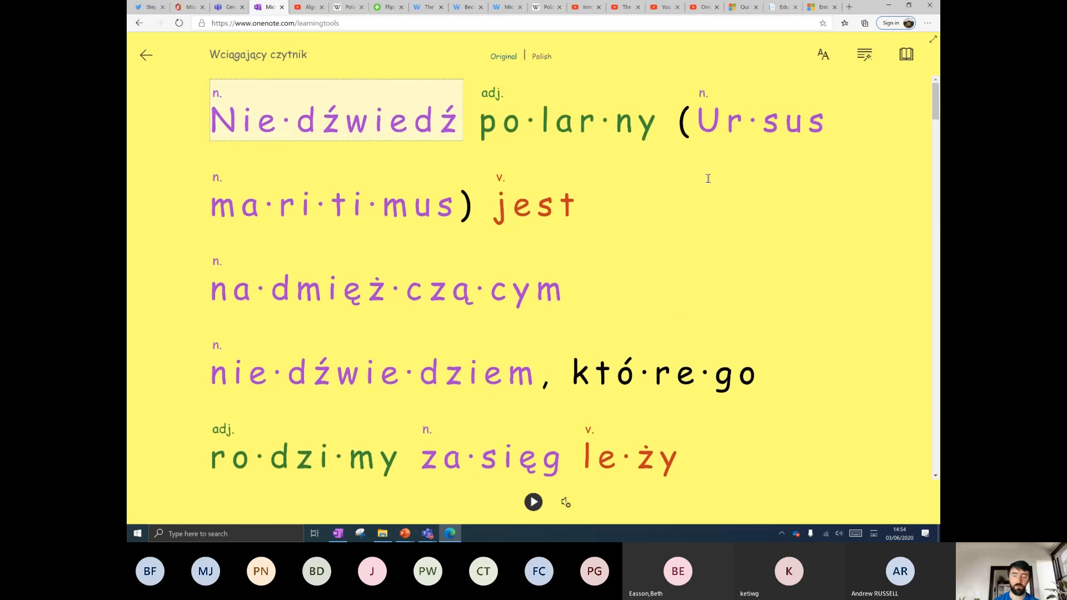
{"action": "left_click", "coordinate": [540, 60]}
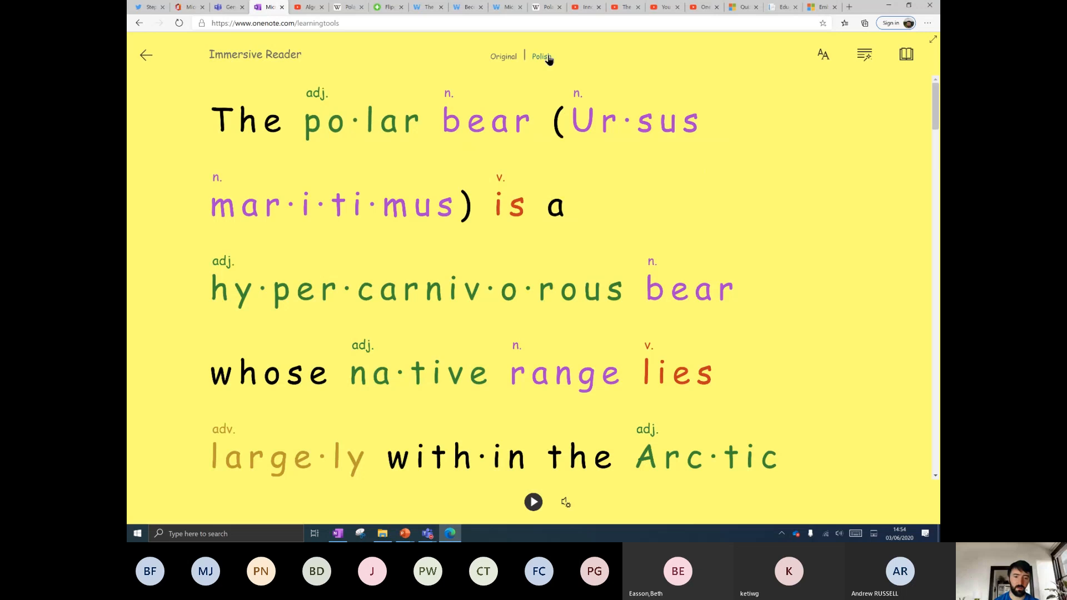
{"action": "left_click", "coordinate": [542, 58]}
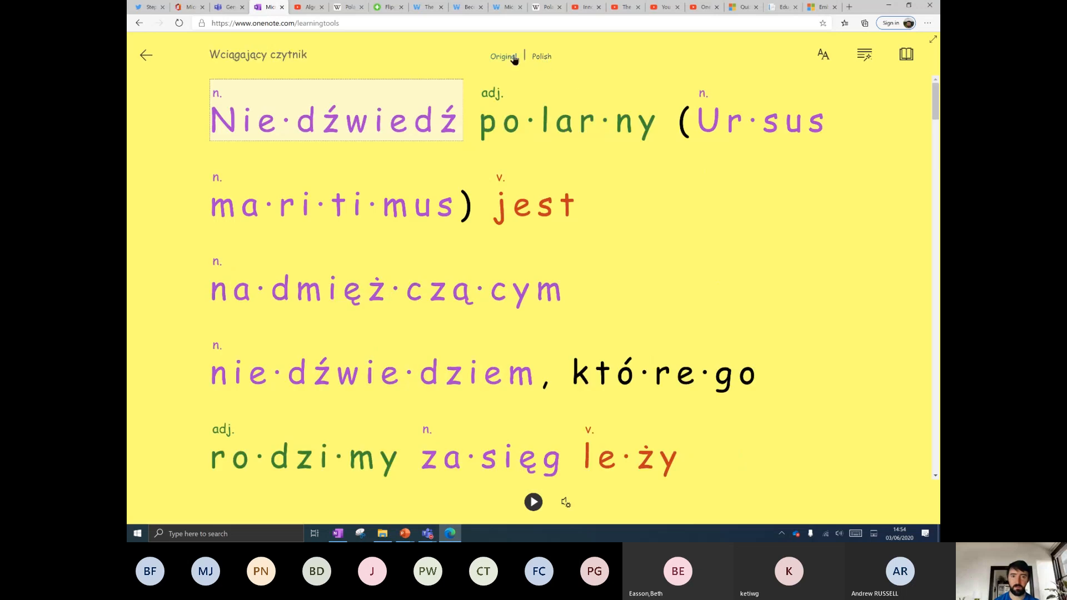
{"action": "left_click", "coordinate": [533, 502]}
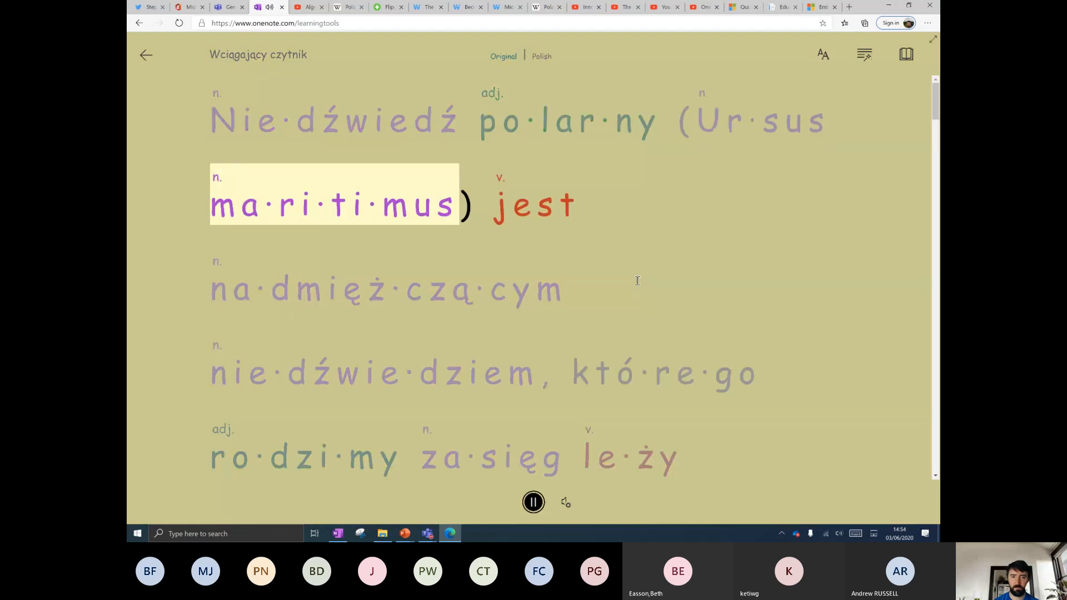
{"action": "left_click", "coordinate": [533, 502]}
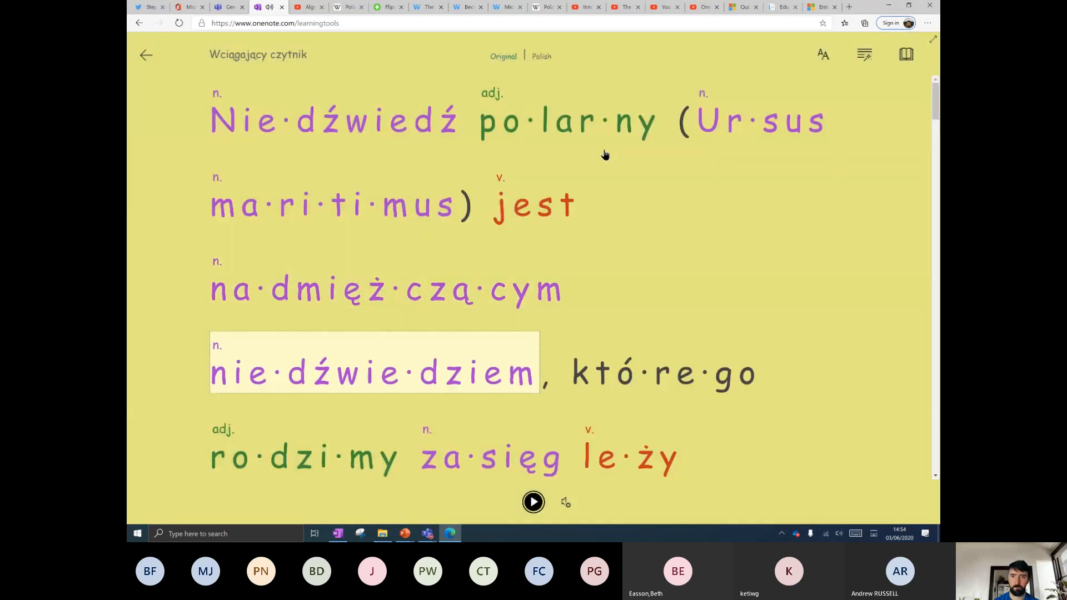
Return to the original English and look up 'bear' in the Picture Dictionary.
{"action": "left_click", "coordinate": [503, 56]}
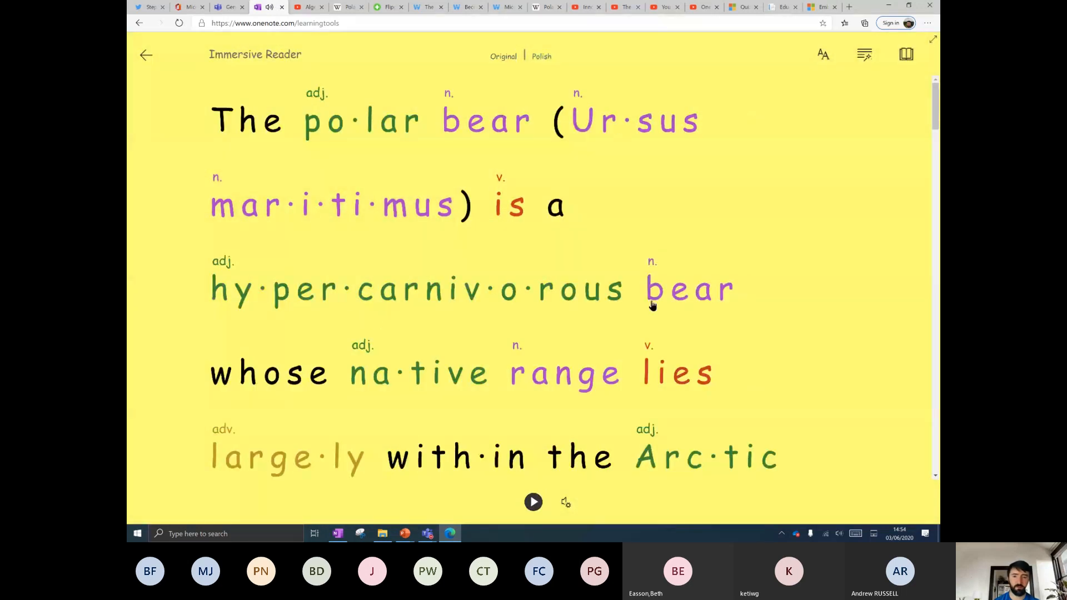
{"action": "left_click", "coordinate": [686, 301]}
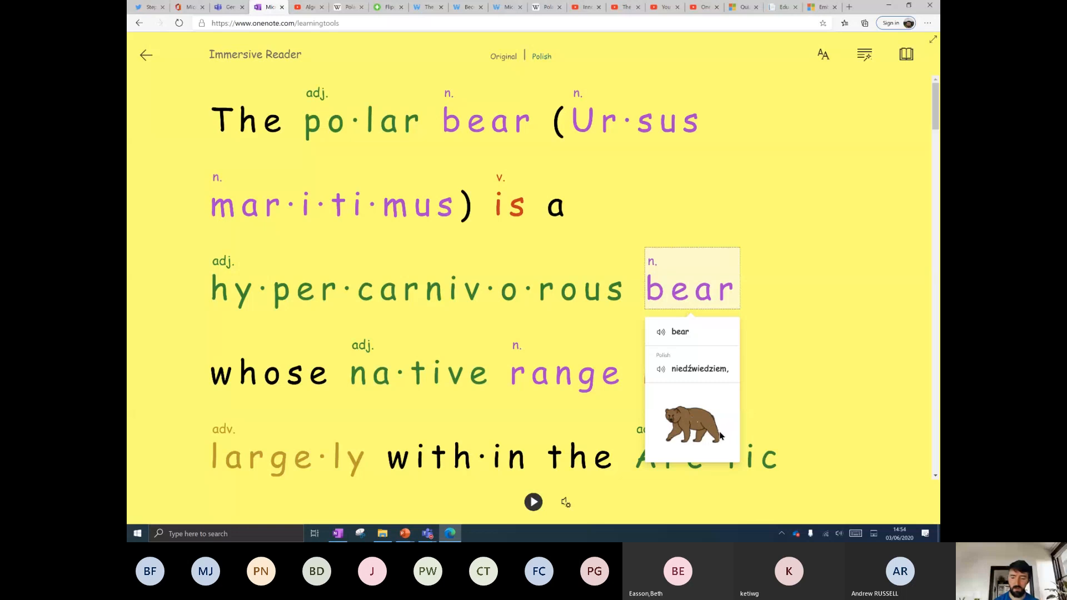
{"action": "left_click", "coordinate": [228, 7]}
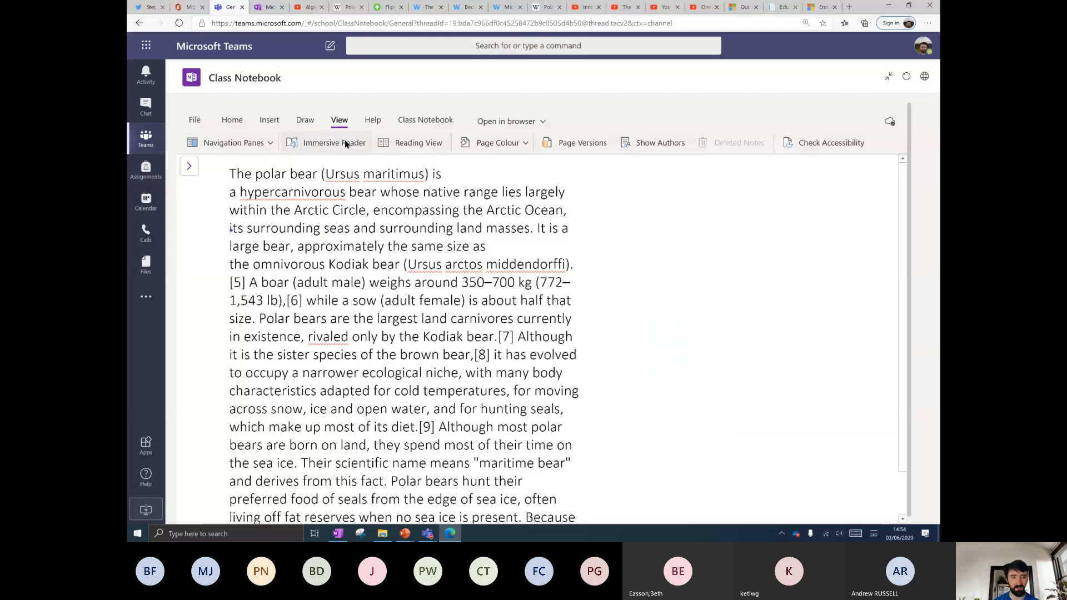
Reopen the Polar bear notebook page in Immersive Reader briefly and return to the page.
{"action": "left_click", "coordinate": [358, 135]}
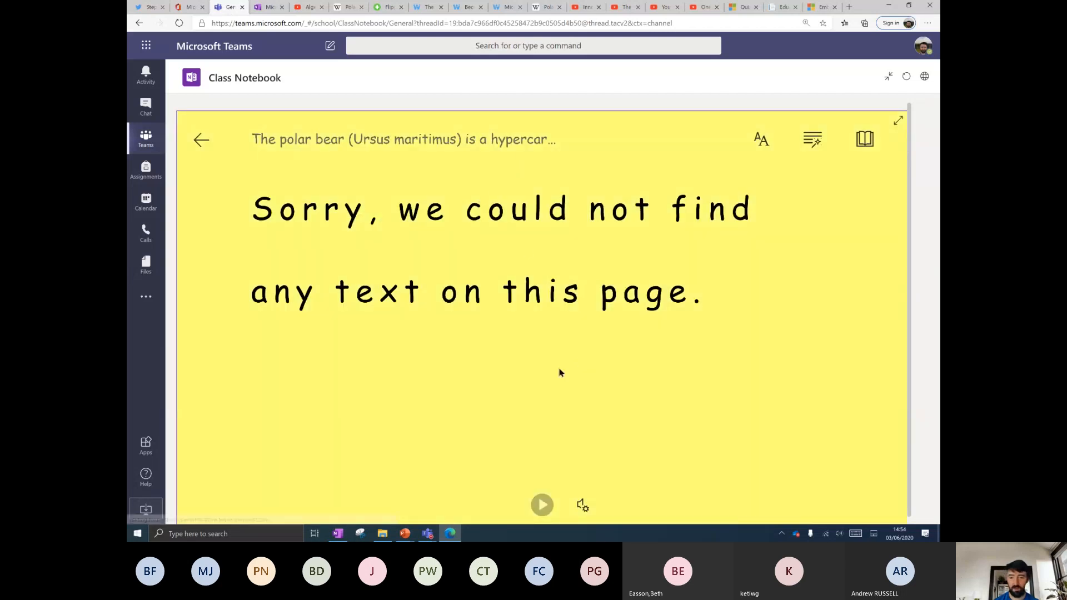
{"action": "left_click", "coordinate": [201, 139]}
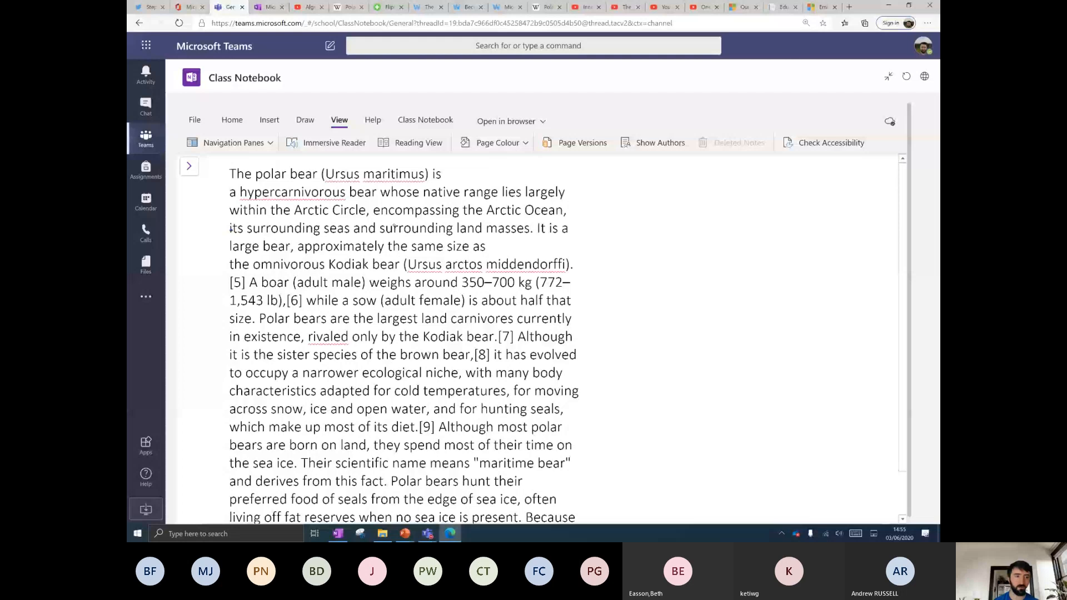
{"action": "left_click", "coordinate": [232, 120]}
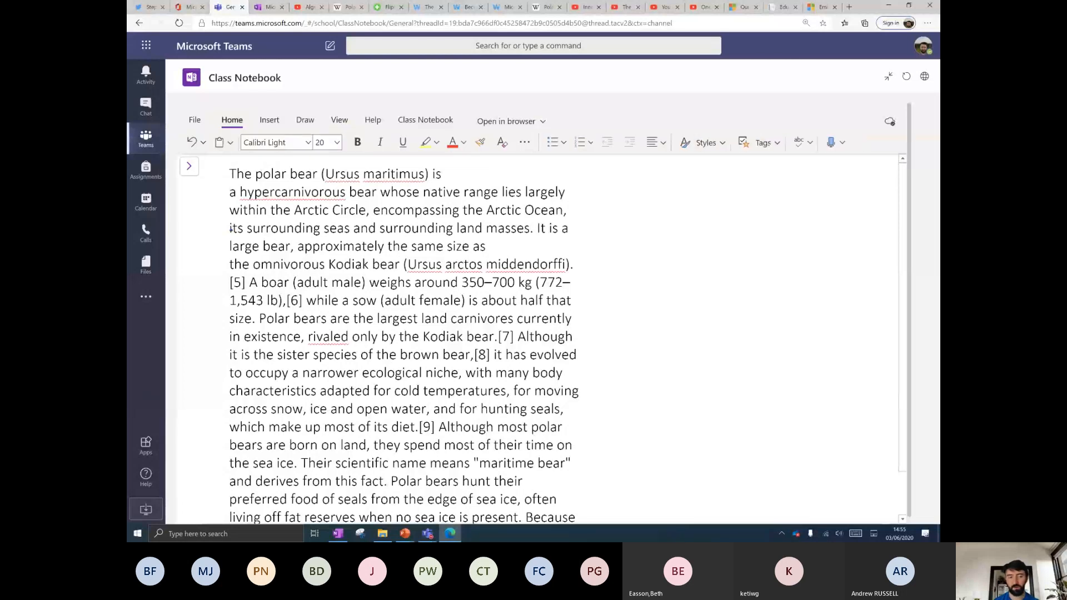
Open the CUE TEST TEAM Class Notebook and launch it in a new browser tab.
{"action": "left_click", "coordinate": [145, 139]}
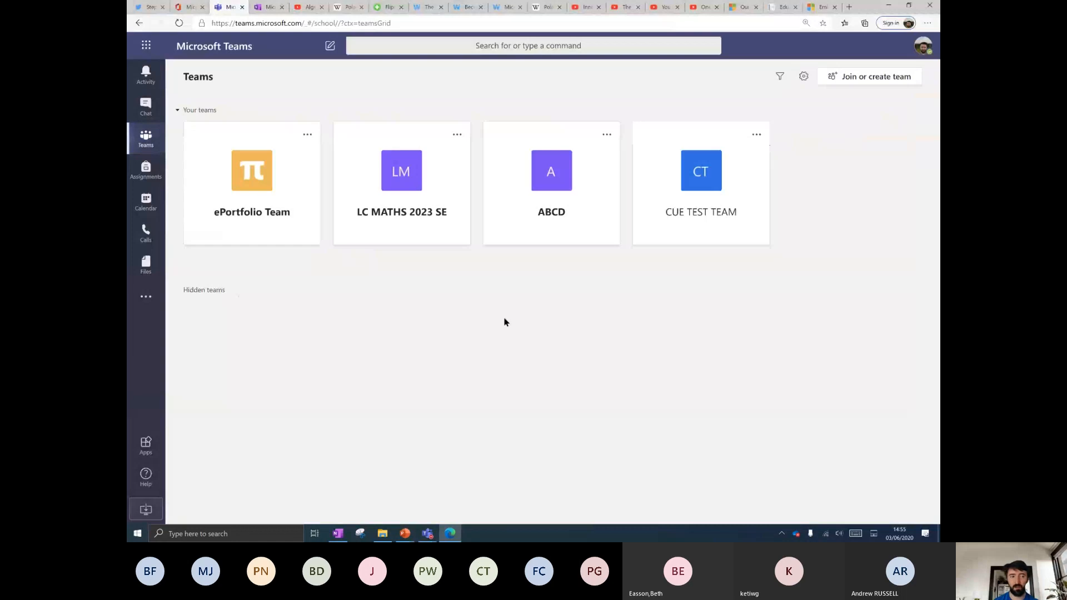
{"action": "left_click", "coordinate": [721, 212]}
{"action": "left_click", "coordinate": [507, 77]}
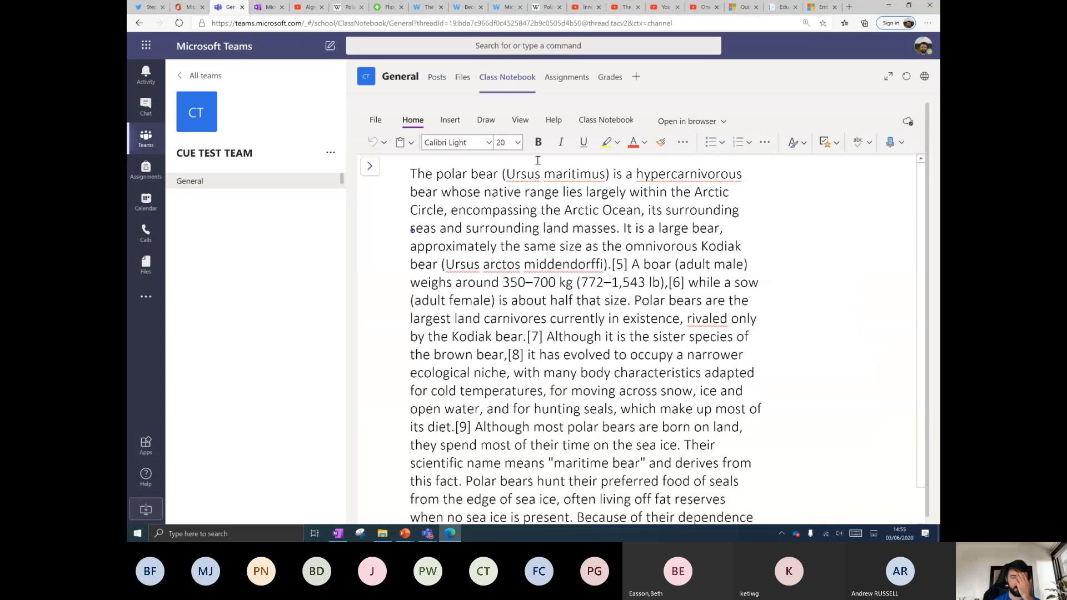
{"action": "left_click", "coordinate": [340, 535]}
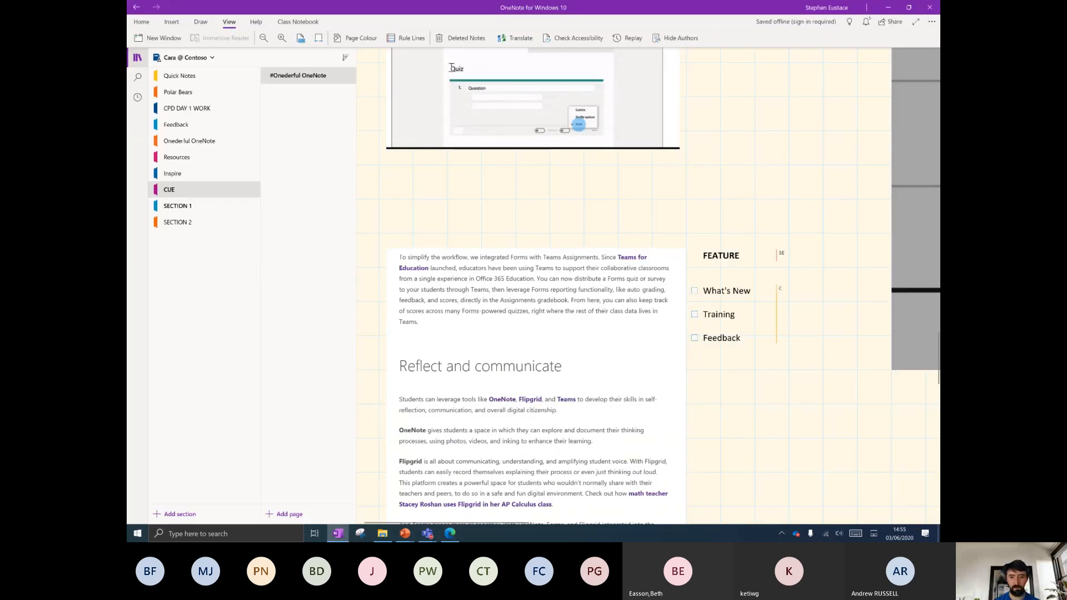
{"action": "scroll", "coordinate": [556, 278], "scroll_direction": "down", "scroll_amount": 15}
{"action": "scroll", "coordinate": [657, 311], "scroll_direction": "down", "scroll_amount": 7}
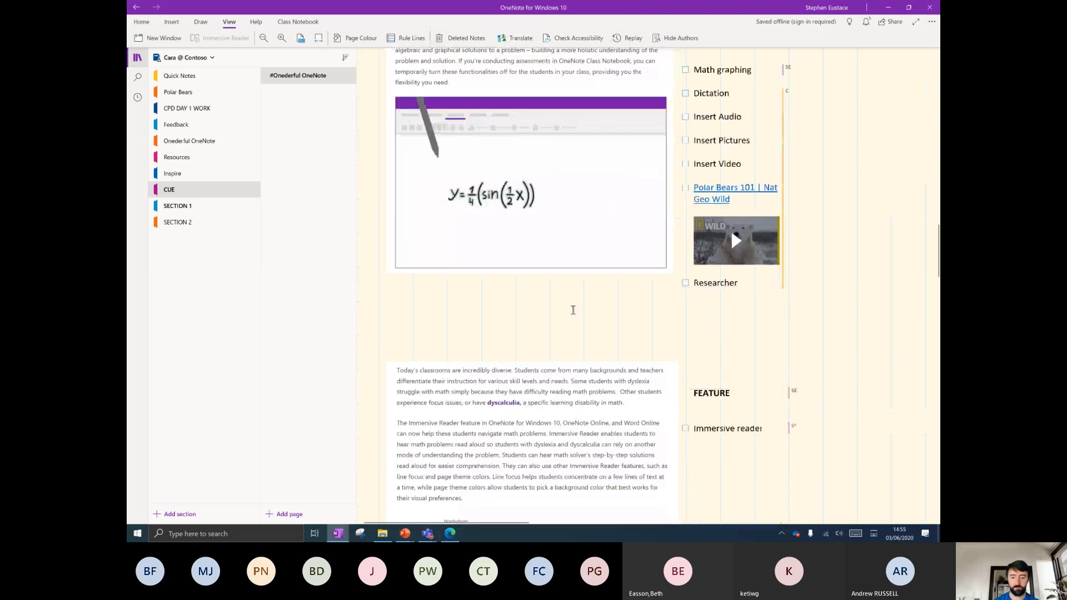
{"action": "left_click", "coordinate": [450, 533]}
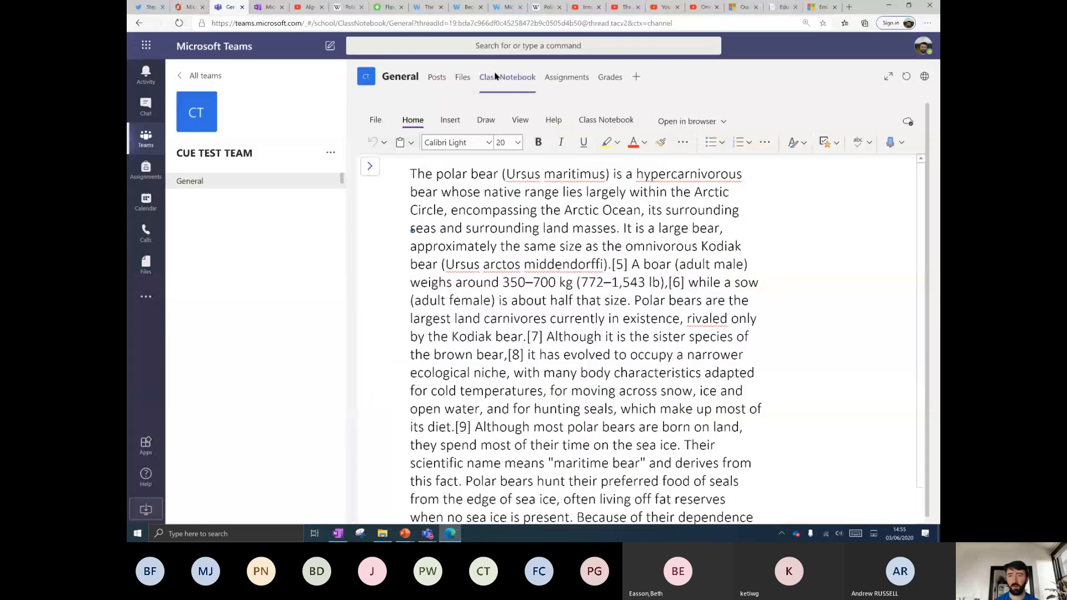
{"action": "left_click", "coordinate": [695, 122]}
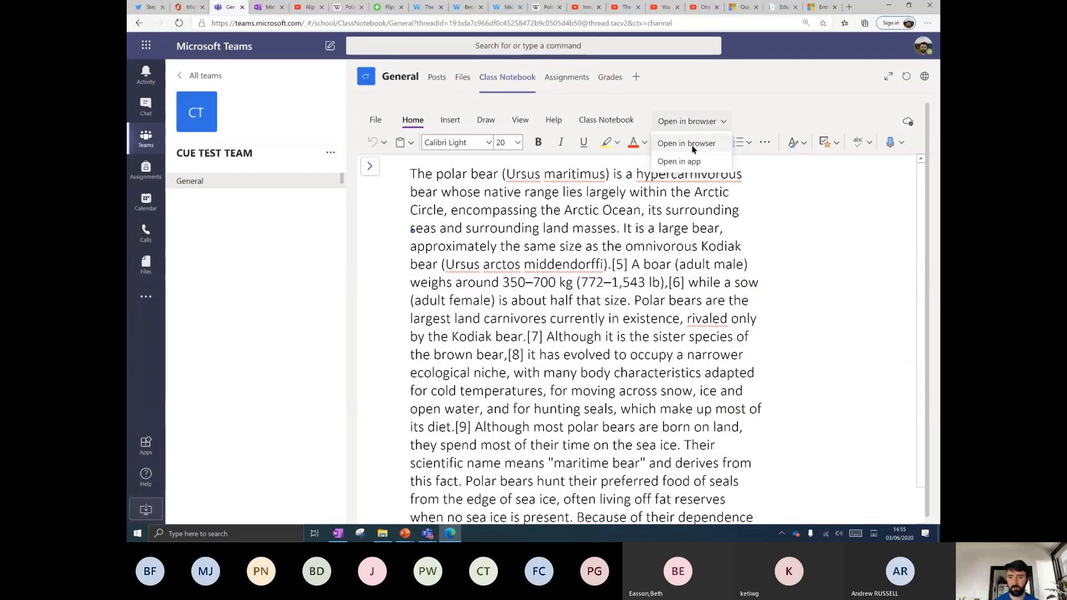
{"action": "left_click", "coordinate": [695, 144]}
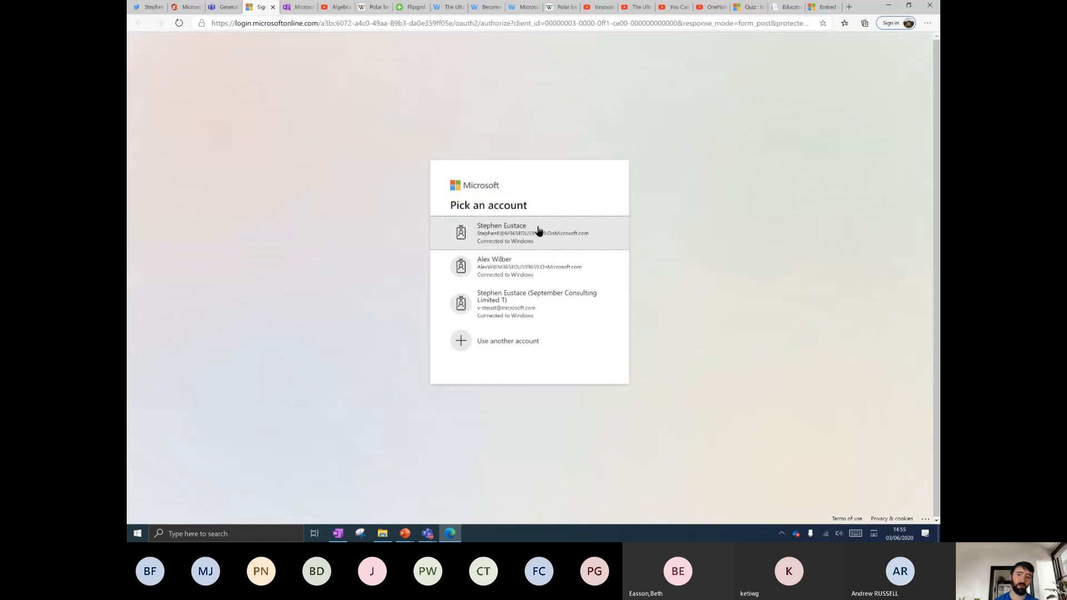
Open the Polar bear page in OneNote for Windows 10 with the work account, then close the browser notice.
{"action": "left_click", "coordinate": [538, 230]}
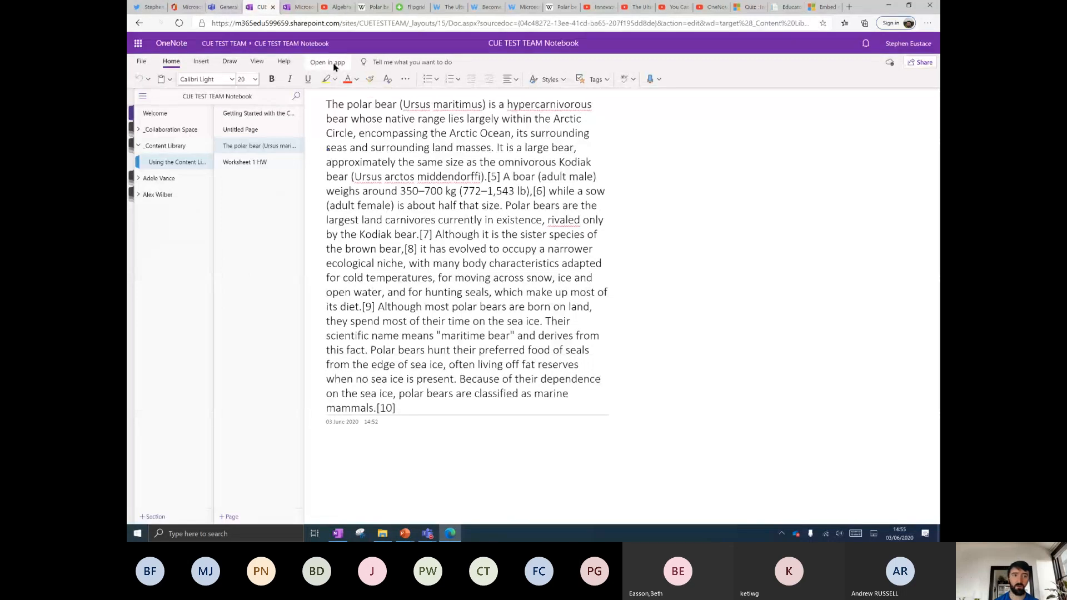
{"action": "left_click", "coordinate": [333, 63]}
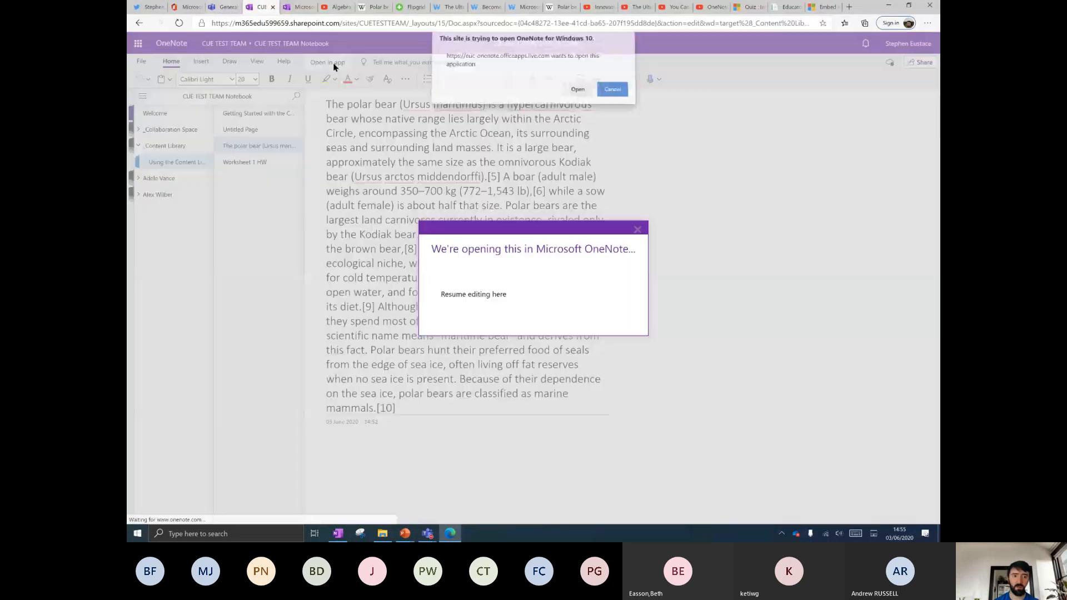
{"action": "left_click", "coordinate": [576, 93]}
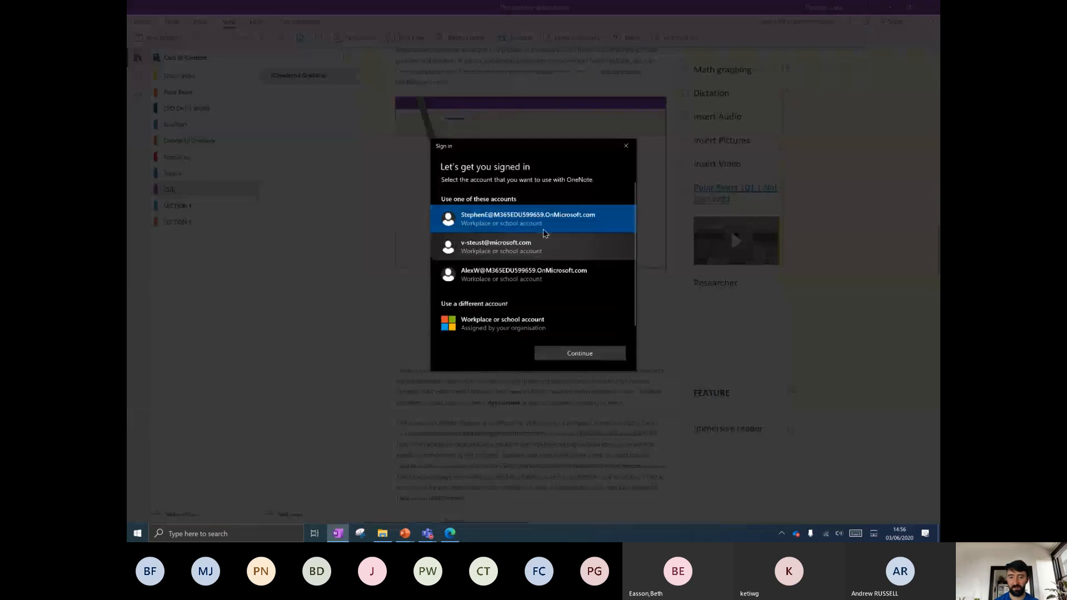
{"action": "left_click", "coordinate": [559, 352]}
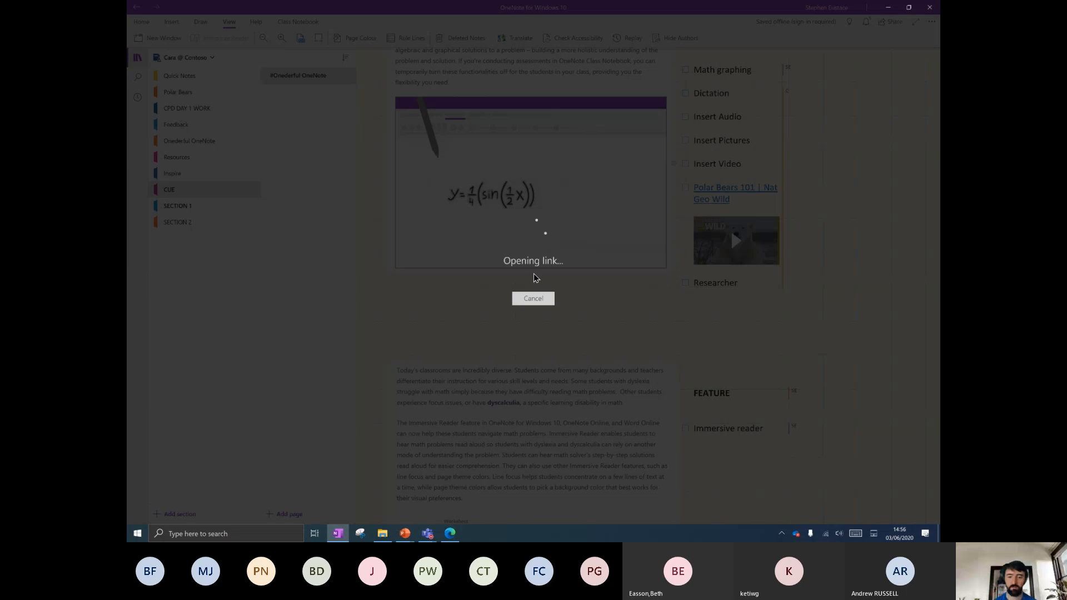
{"action": "left_click", "coordinate": [453, 534]}
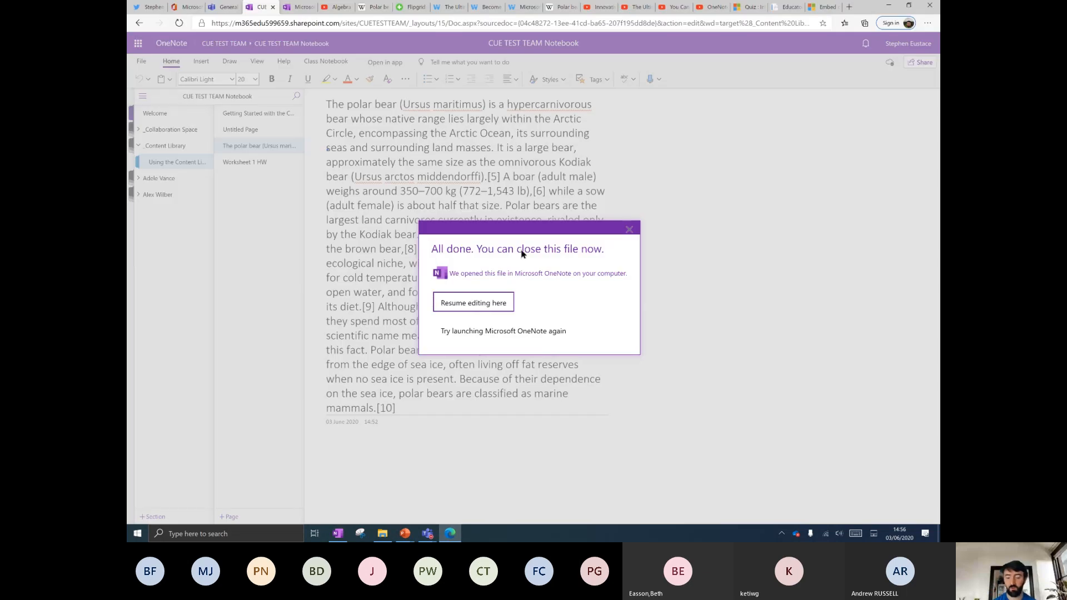
{"action": "left_click", "coordinate": [632, 230]}
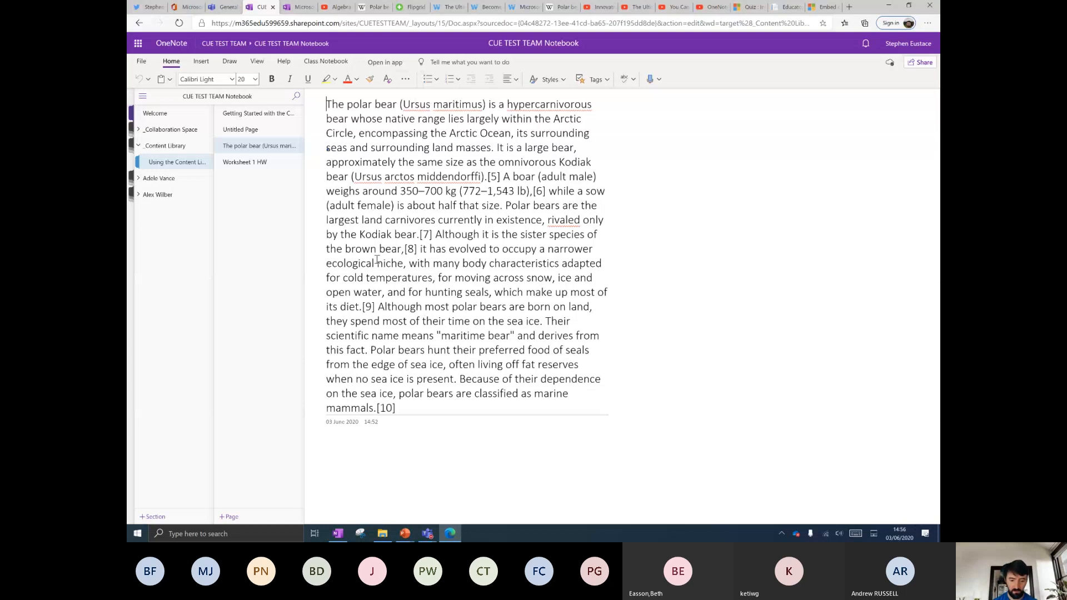
Present the Inspire Slide title slide full-screen, end the show, and return to OneNote.
{"action": "mouse_move", "coordinate": [406, 534]}
{"action": "left_click", "coordinate": [383, 495]}
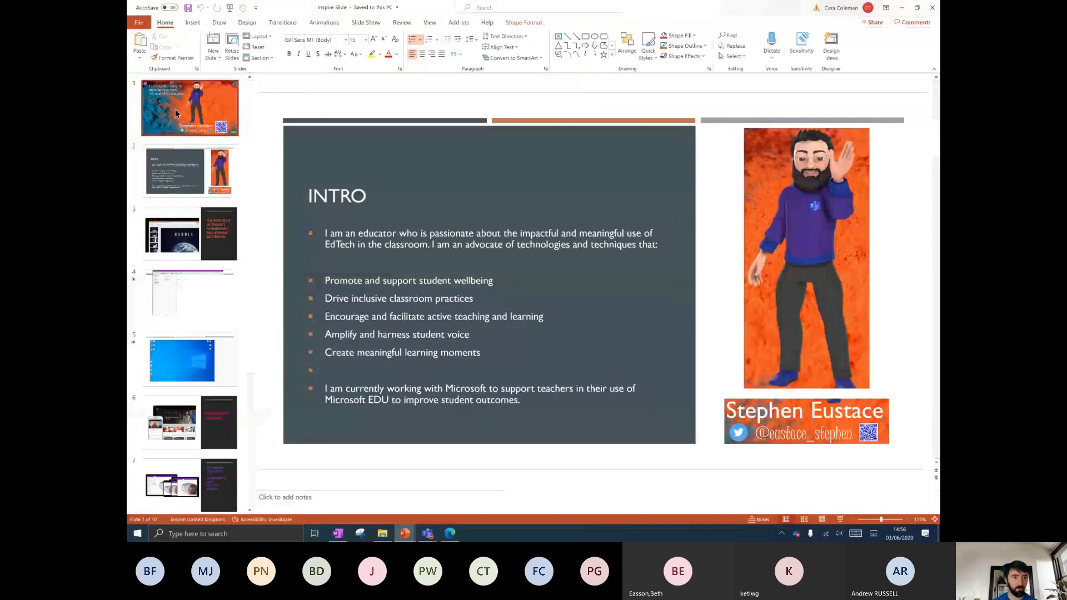
{"action": "left_click", "coordinate": [176, 114]}
{"action": "left_click", "coordinate": [366, 22]}
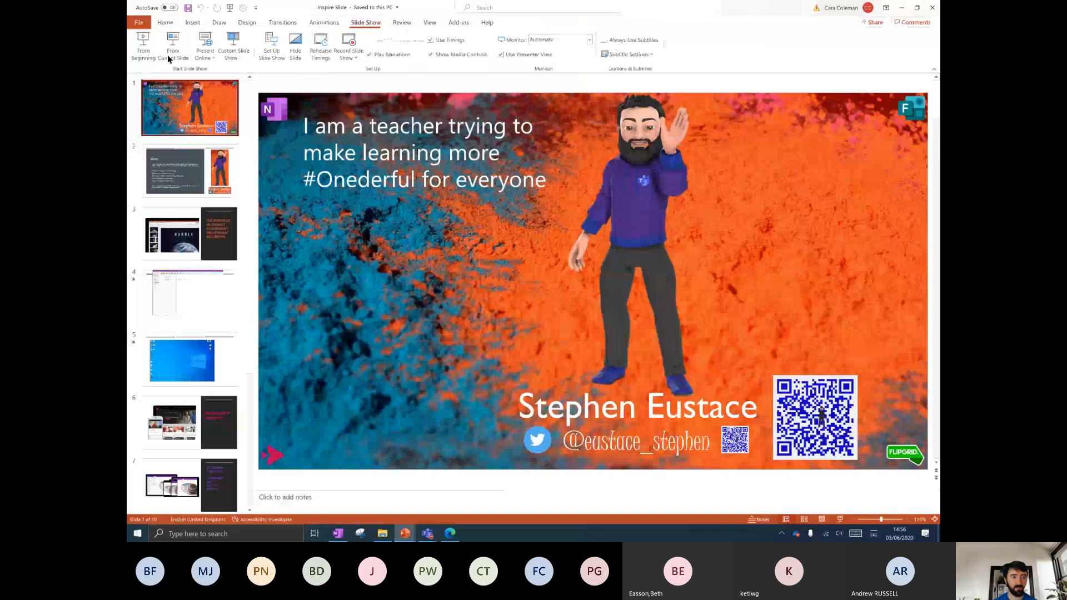
{"action": "left_click", "coordinate": [168, 59]}
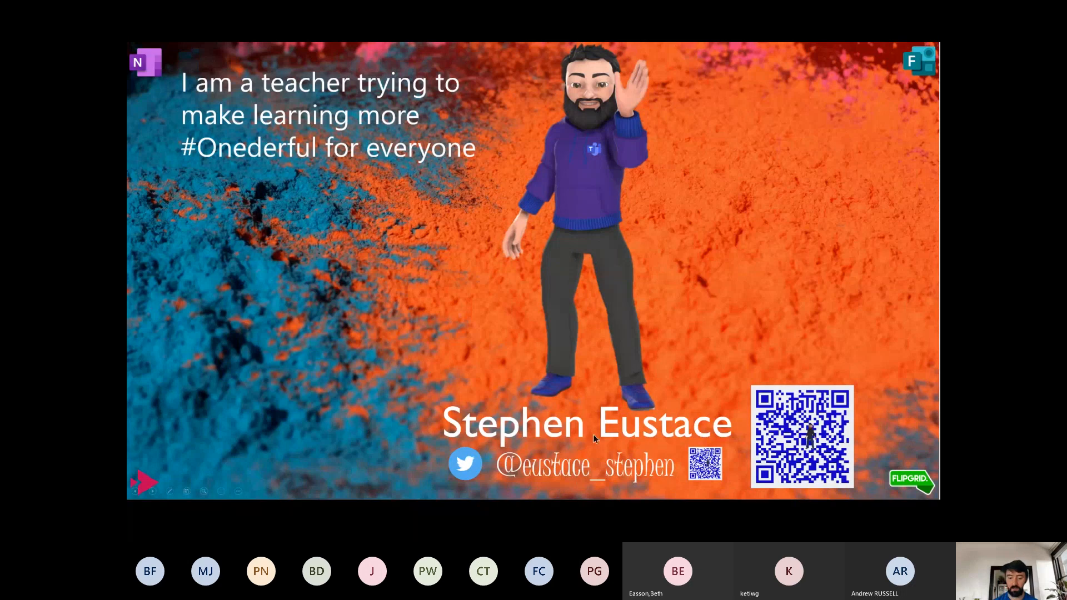
{"action": "key", "text": "Escape"}
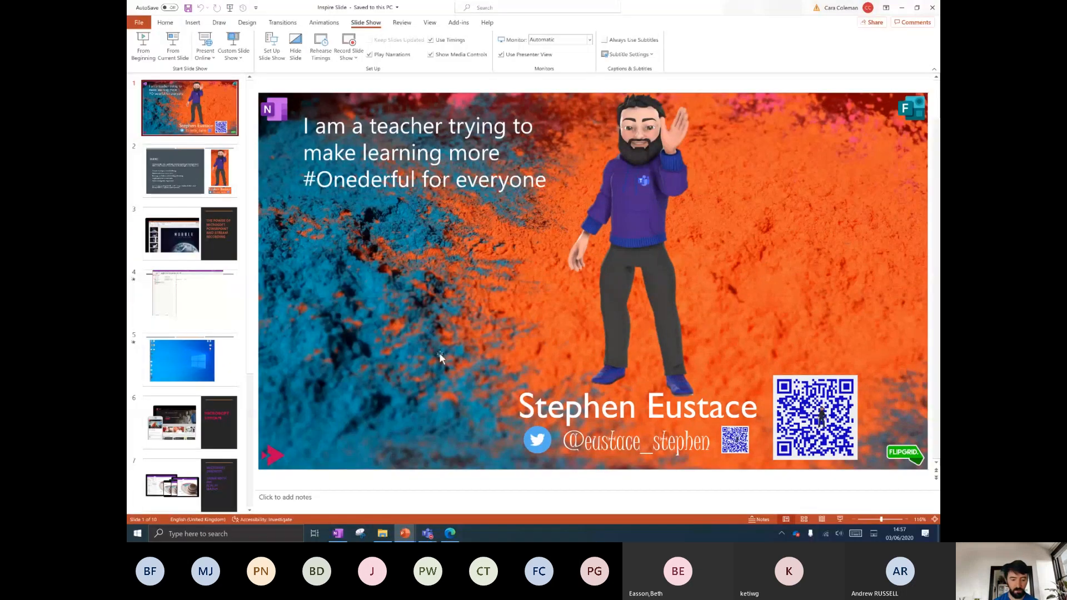
{"action": "left_click", "coordinate": [339, 535]}
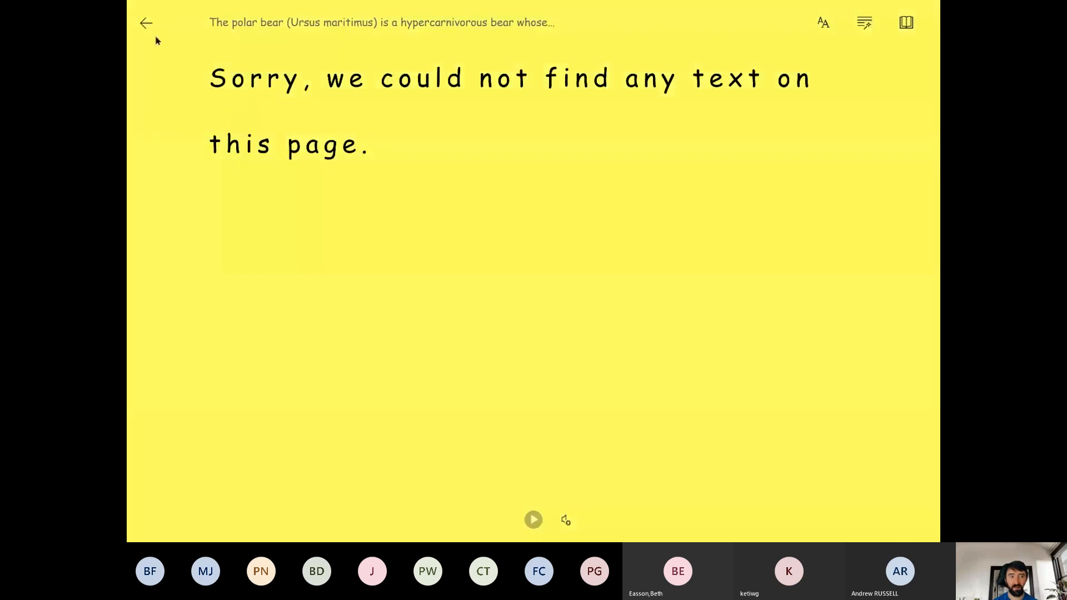
Sync all notebooks from the current notebook's context menu and dismiss the sync message.
{"action": "left_click", "coordinate": [143, 23]}
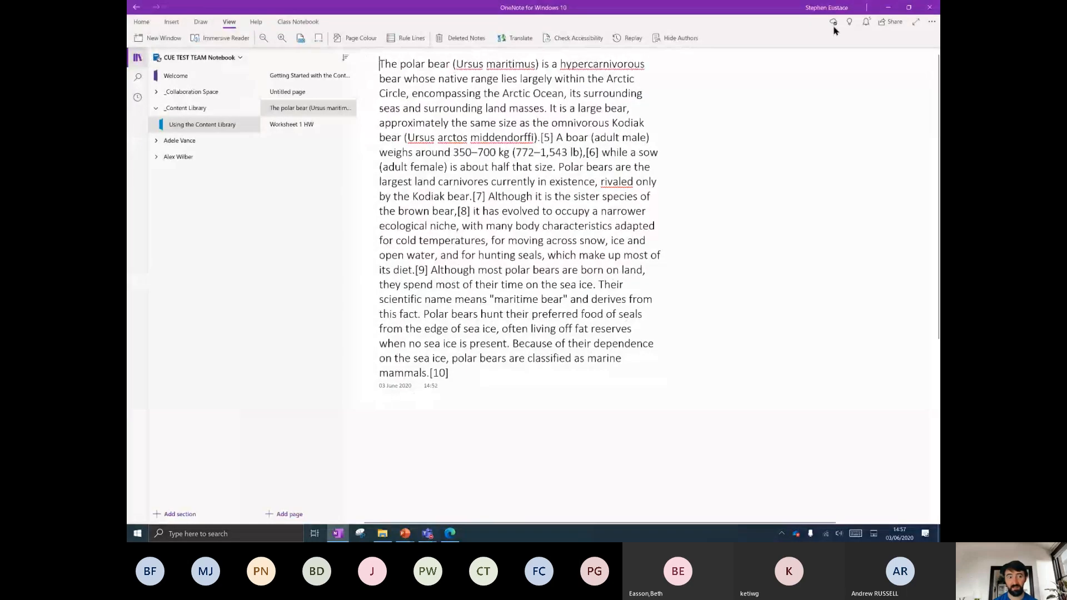
{"action": "right_click", "coordinate": [158, 59]}
{"action": "left_click", "coordinate": [166, 59]}
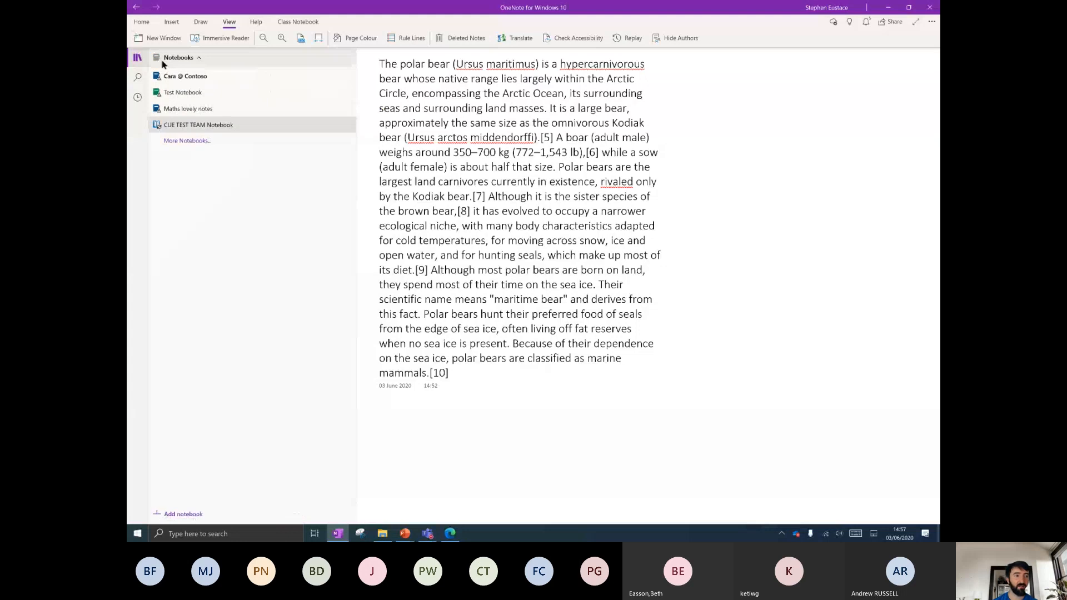
{"action": "left_click", "coordinate": [172, 58]}
{"action": "right_click", "coordinate": [170, 58]}
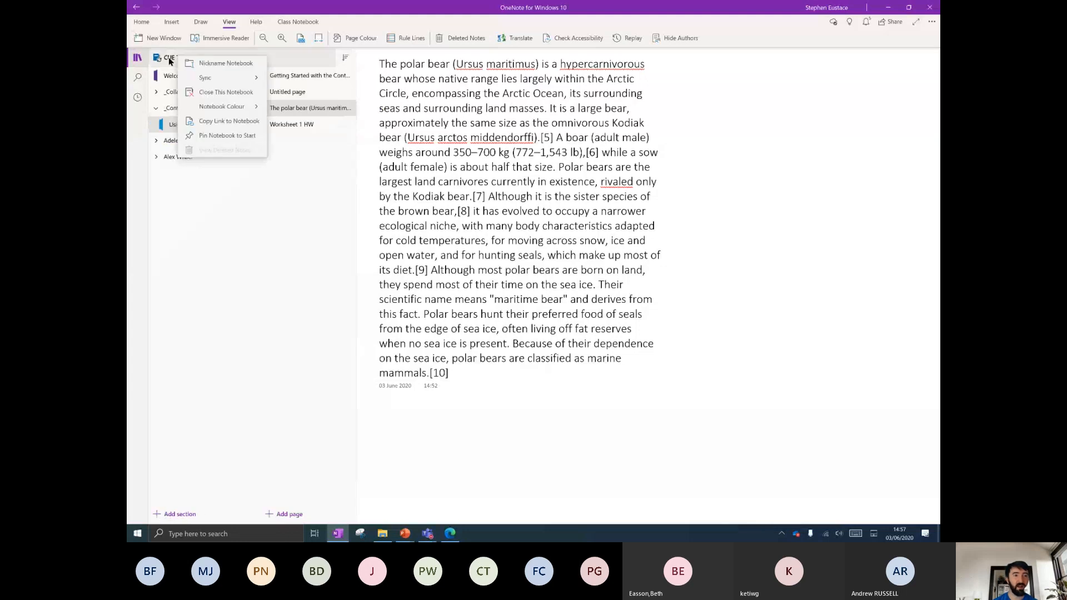
{"action": "left_click", "coordinate": [228, 79]}
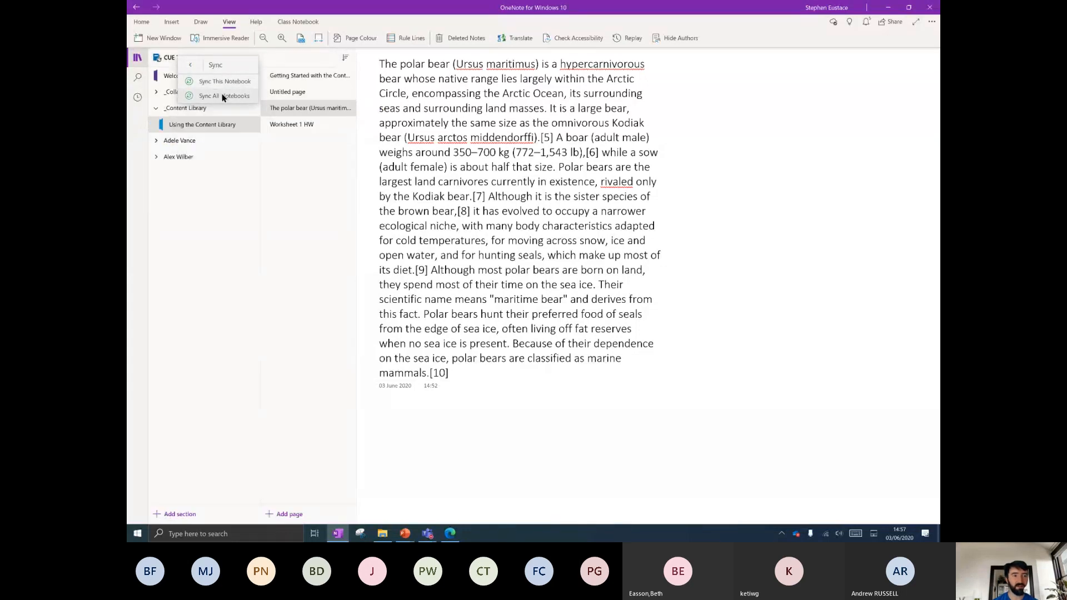
{"action": "left_click", "coordinate": [222, 96]}
{"action": "left_click", "coordinate": [620, 279]}
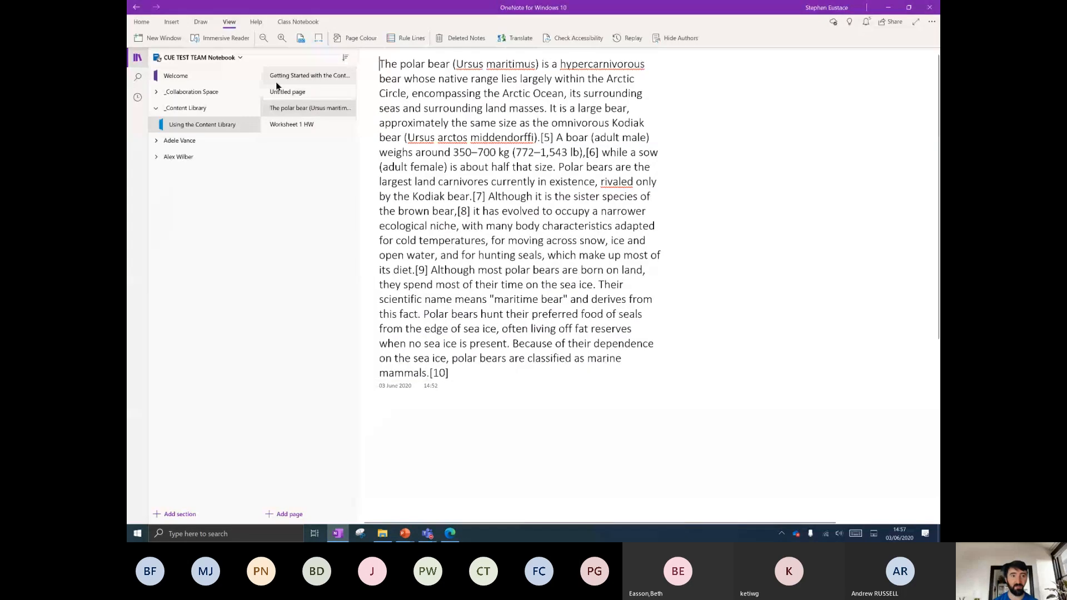
{"action": "left_click", "coordinate": [389, 426]}
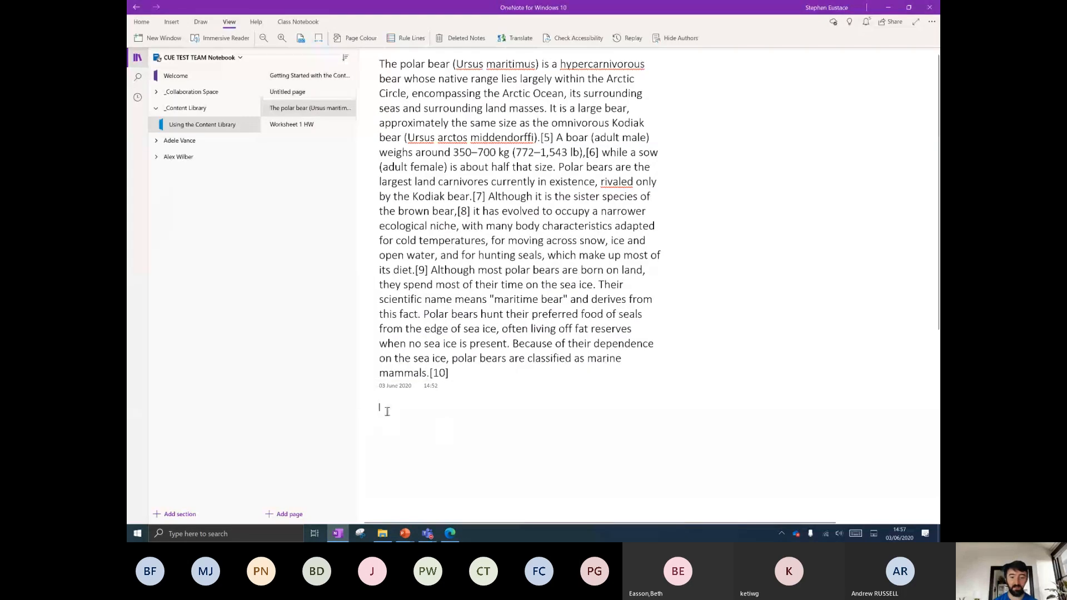
Switch to the Contoso notebook and scroll through the #Onederful OneNote page in the CUE section.
{"action": "left_click", "coordinate": [189, 58]}
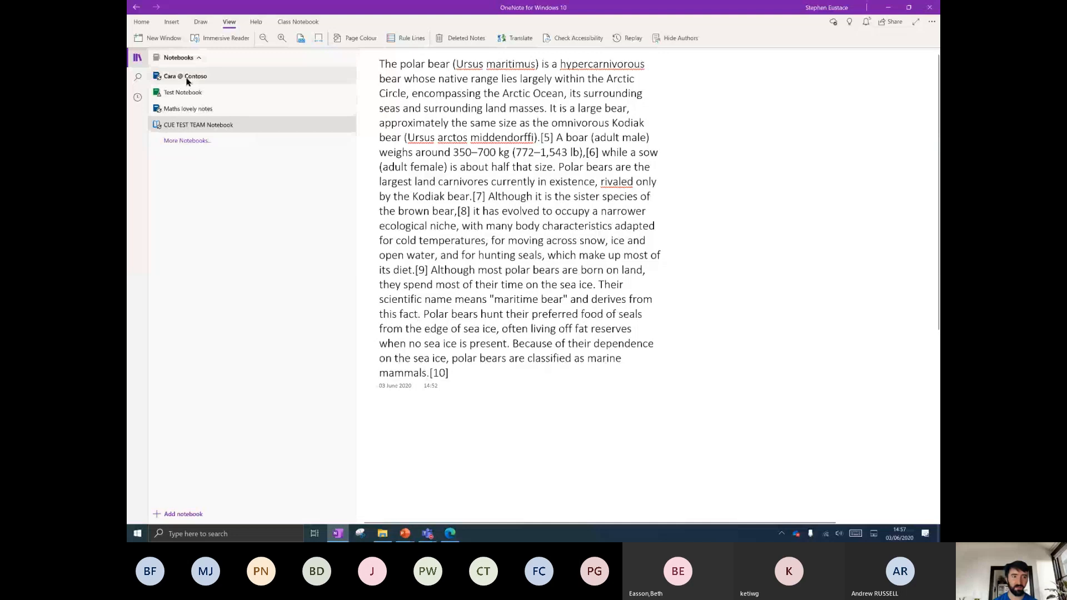
{"action": "left_click", "coordinate": [187, 77]}
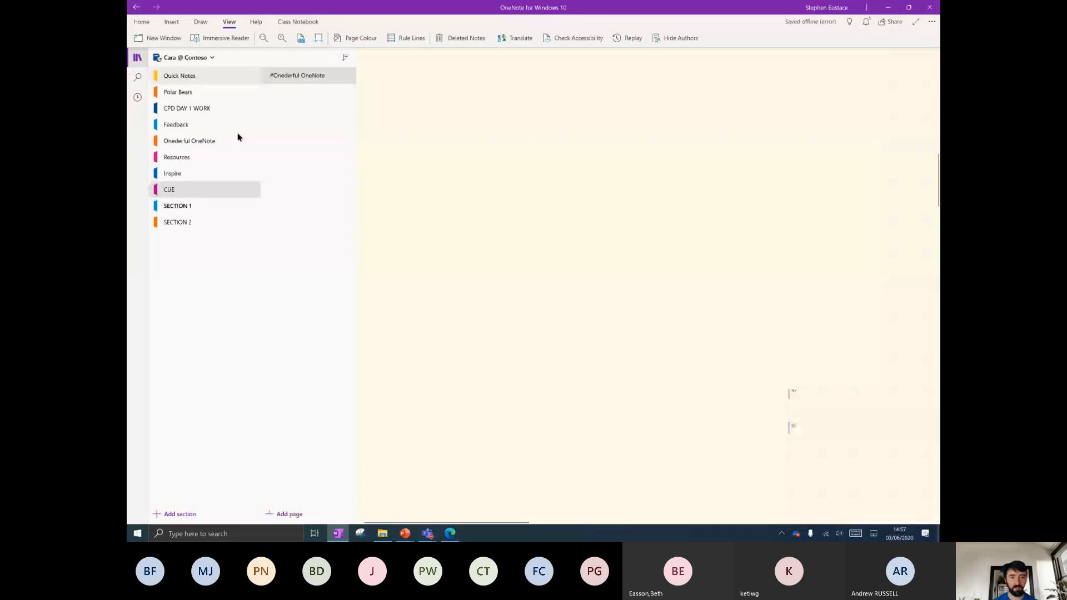
{"action": "scroll", "coordinate": [603, 253], "scroll_direction": "down", "scroll_amount": 5}
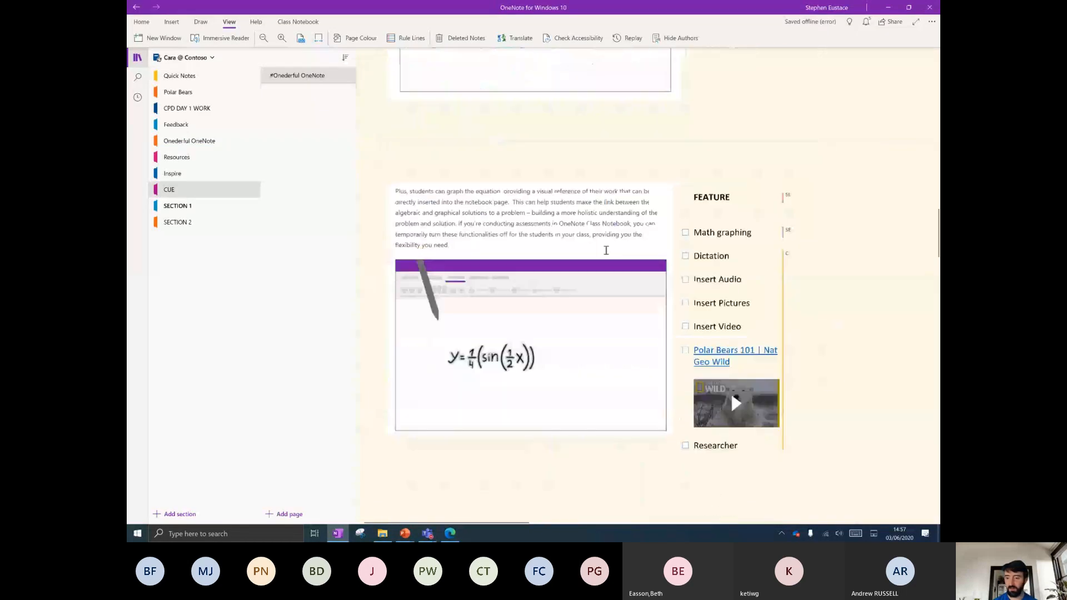
{"action": "scroll", "coordinate": [604, 253], "scroll_direction": "down", "scroll_amount": 5}
{"action": "scroll", "coordinate": [606, 251], "scroll_direction": "down", "scroll_amount": 15}
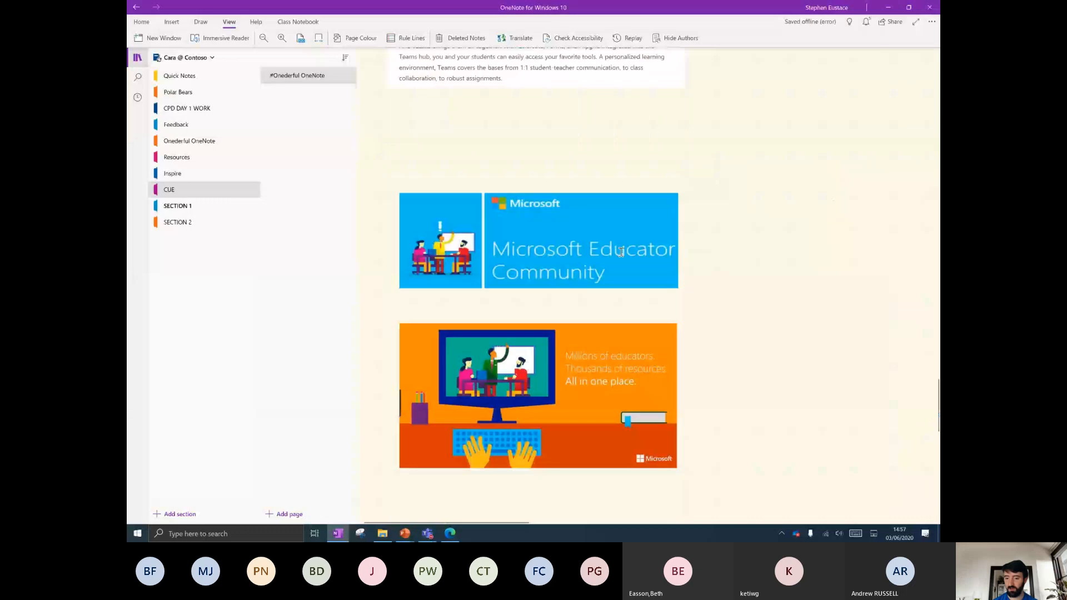
Scroll to the Twitter checklist and select, then deselect, the 'Join the Microsoft Educator Community' line.
{"action": "scroll", "coordinate": [621, 252], "scroll_direction": "up", "scroll_amount": 5}
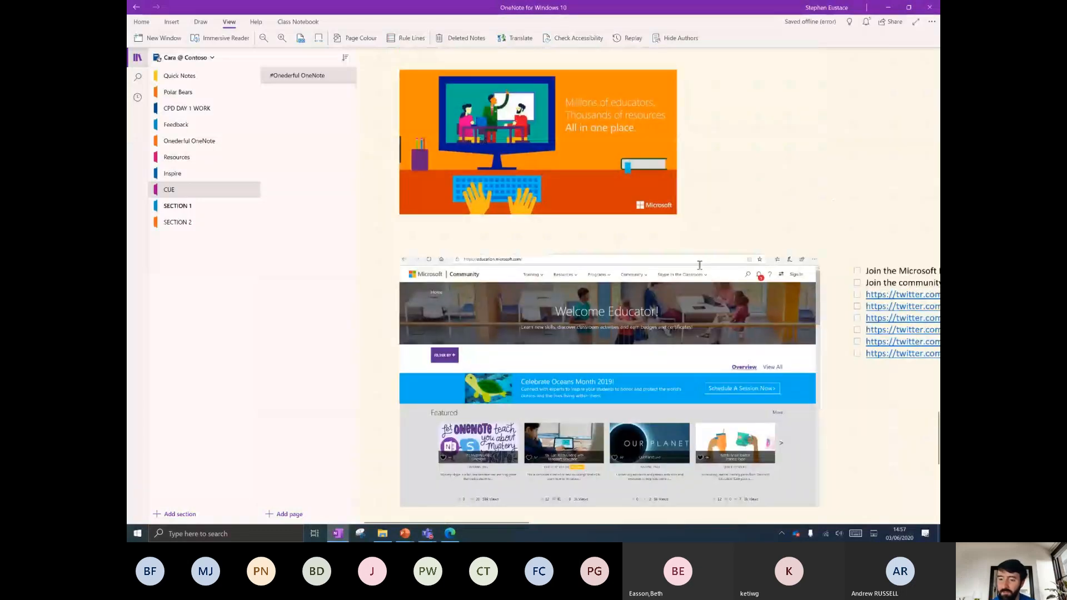
{"action": "scroll", "coordinate": [700, 265], "scroll_direction": "right", "scroll_amount": 6}
{"action": "scroll", "coordinate": [706, 322], "scroll_direction": "up", "scroll_amount": 5}
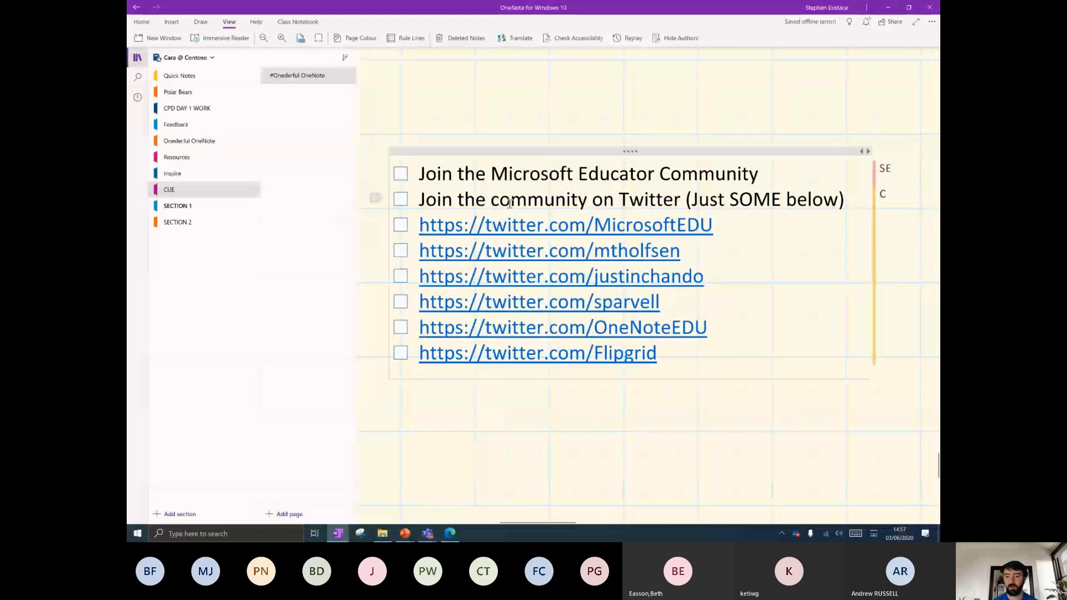
{"action": "left_click_drag", "start_coordinate": [756, 178], "coordinate": [410, 173]}
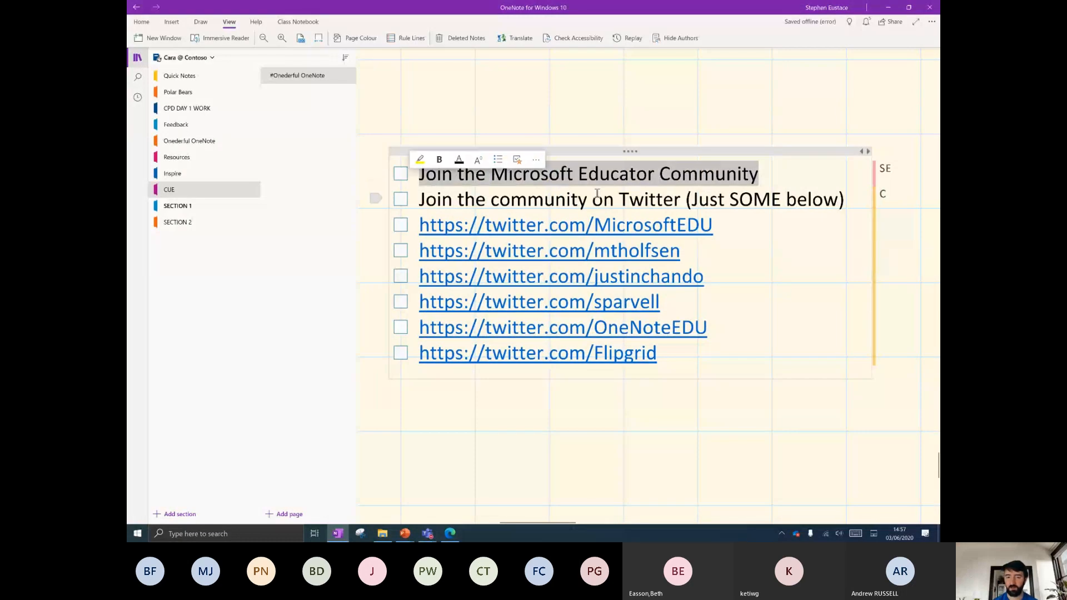
{"action": "left_click", "coordinate": [616, 183]}
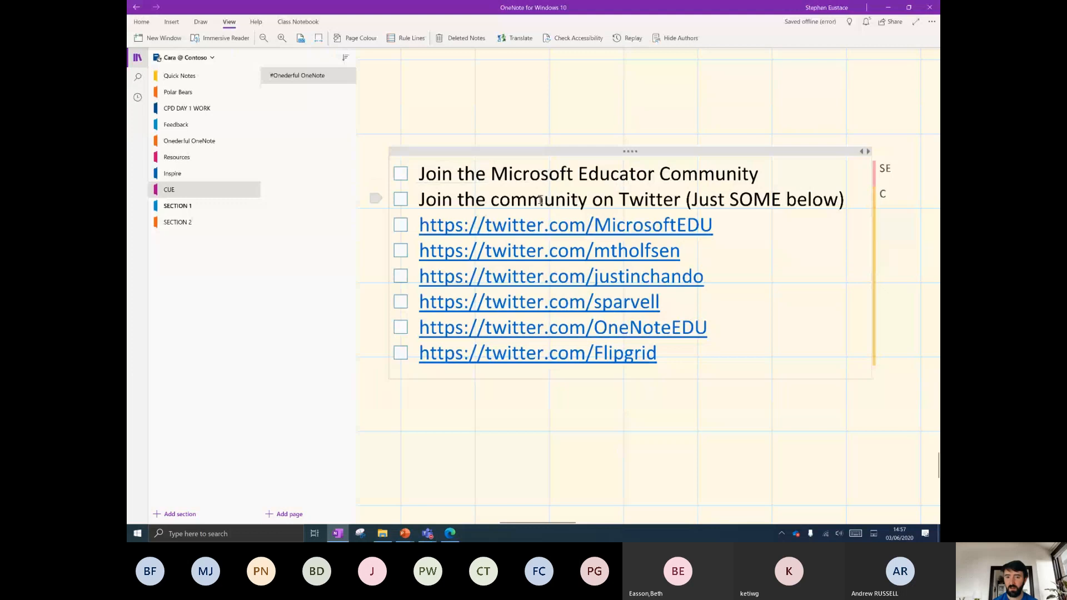
Hide notebook navigation to widen the page and start a new line under the Flipgrid link.
{"action": "left_click", "coordinate": [137, 57]}
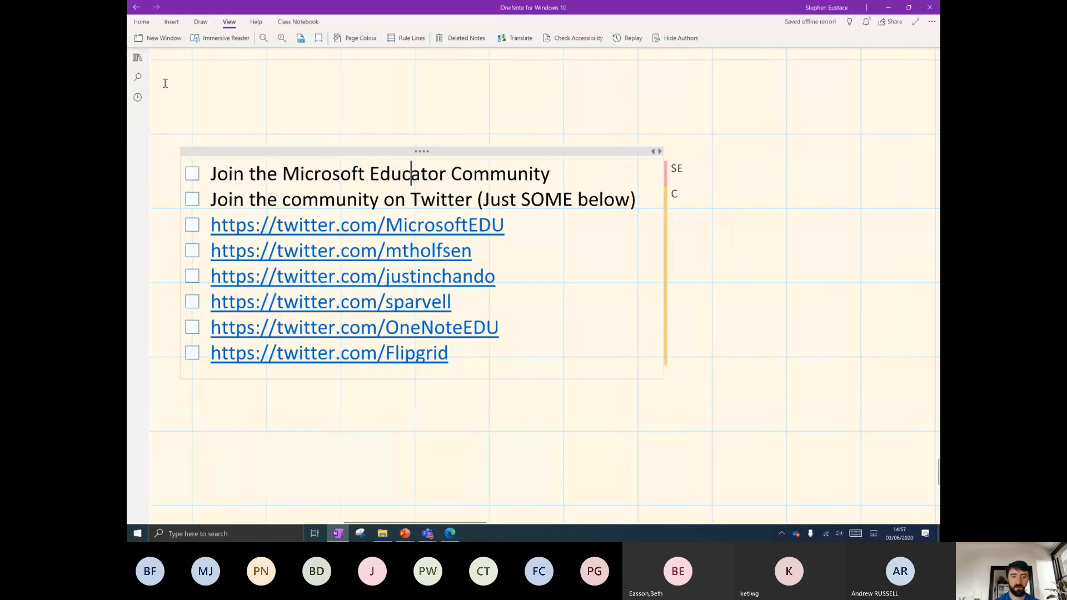
{"action": "scroll", "coordinate": [451, 423], "scroll_direction": "up", "scroll_amount": 3}
{"action": "scroll", "coordinate": [452, 423], "scroll_direction": "down", "scroll_amount": 3}
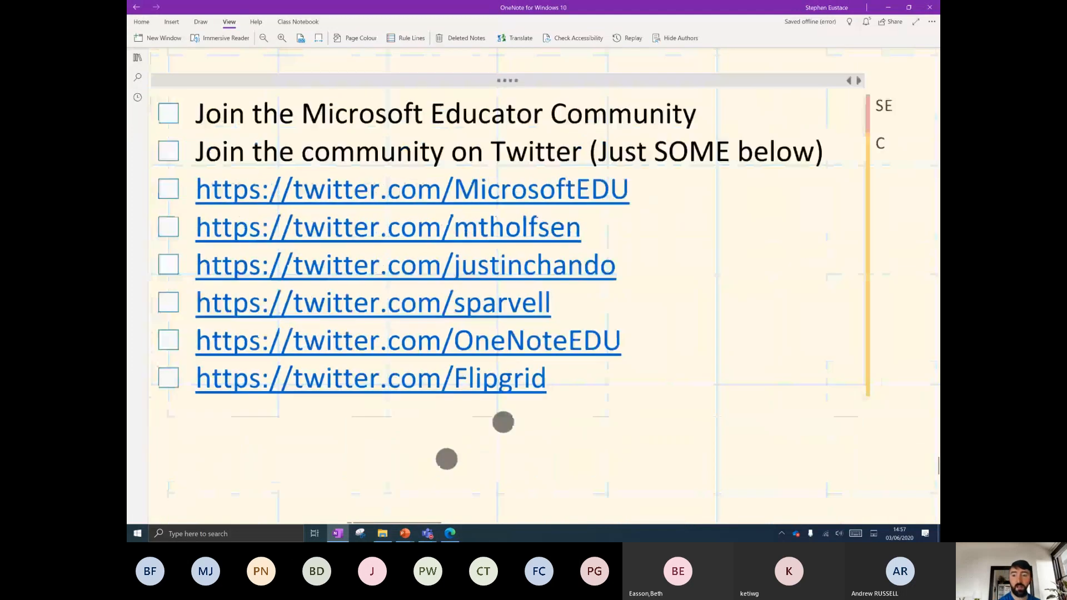
{"action": "scroll", "coordinate": [477, 441], "scroll_direction": "up", "scroll_amount": 2}
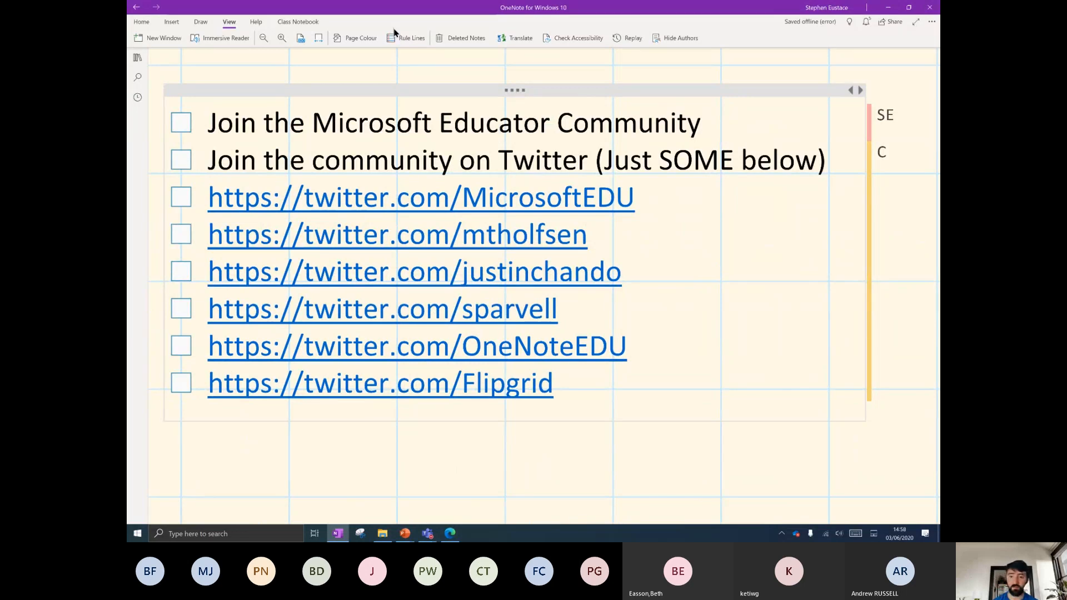
{"action": "left_click", "coordinate": [593, 443]}
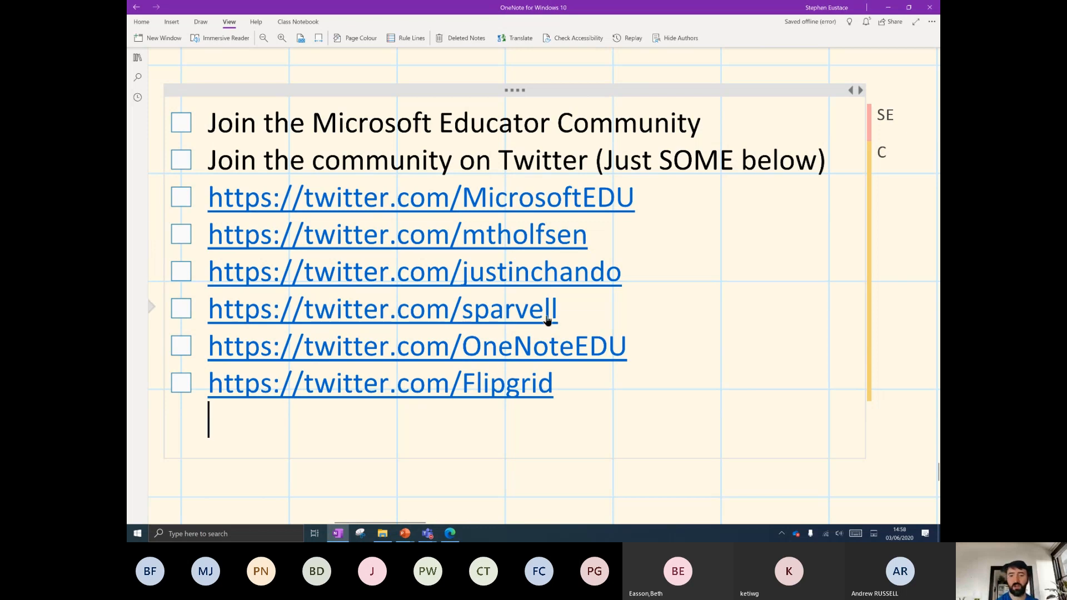
{"action": "scroll", "coordinate": [583, 445], "scroll_direction": "down", "scroll_amount": 3}
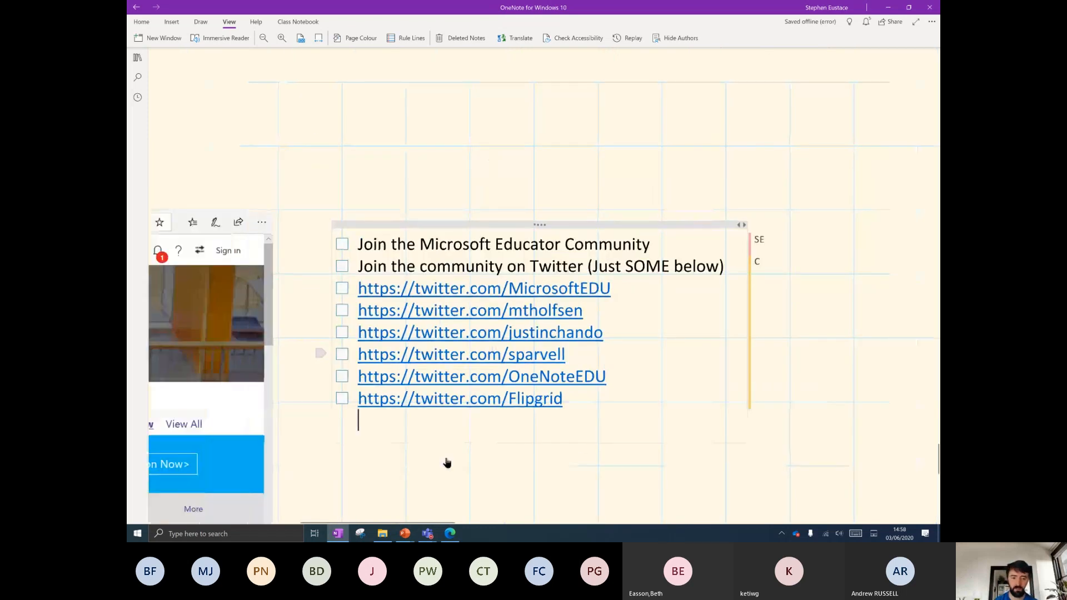
Return to the browser's Wakelet tab and scroll through the collection.
{"action": "left_click", "coordinate": [450, 533]}
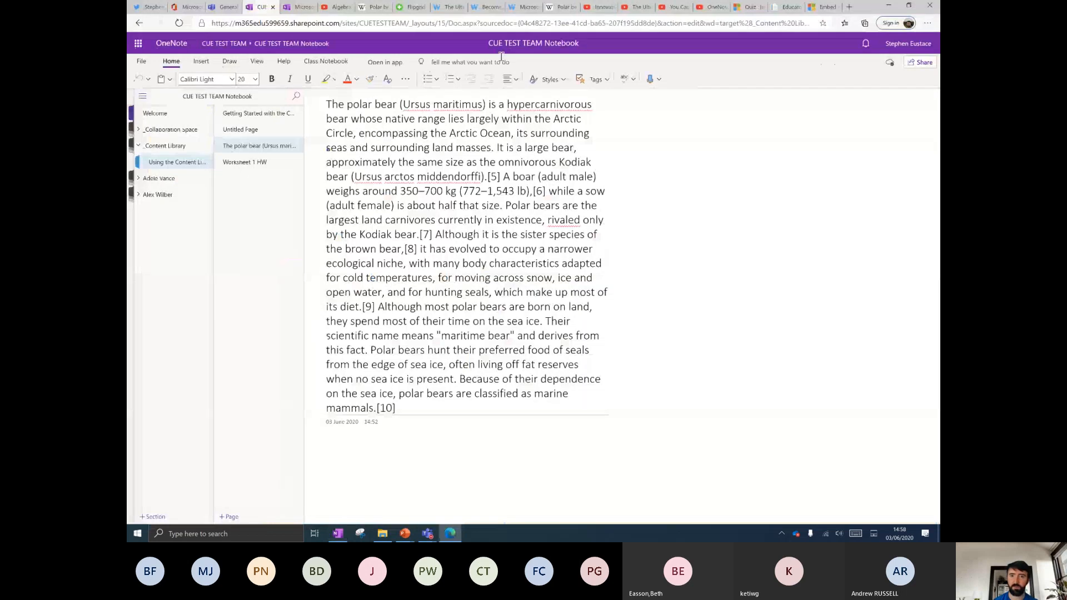
{"action": "left_click", "coordinate": [451, 7]}
{"action": "scroll", "coordinate": [485, 297], "scroll_direction": "up", "scroll_amount": 15}
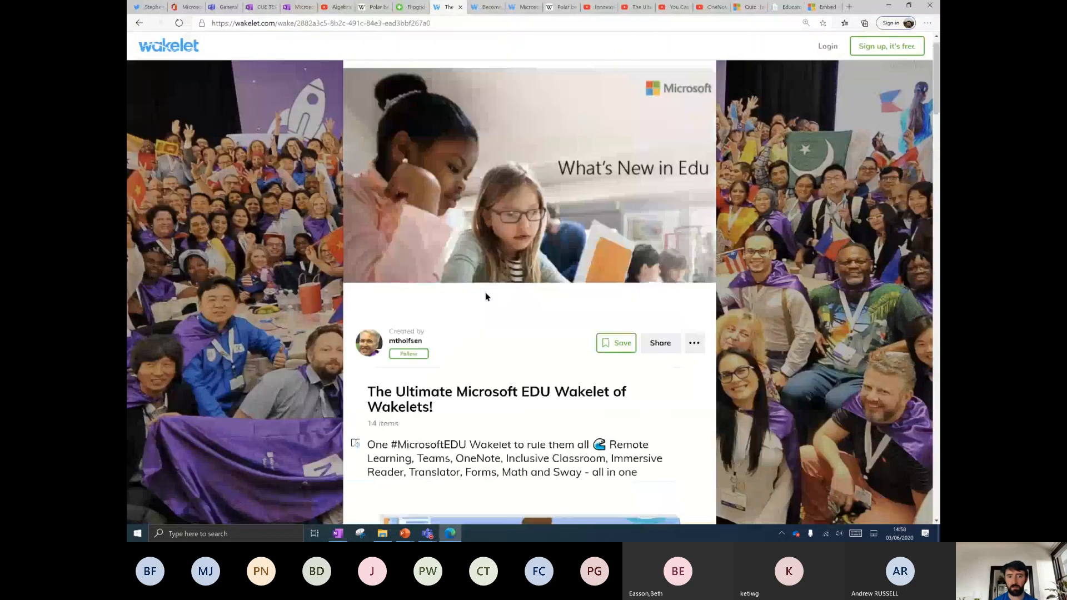
{"action": "scroll", "coordinate": [511, 354], "scroll_direction": "down", "scroll_amount": 2}
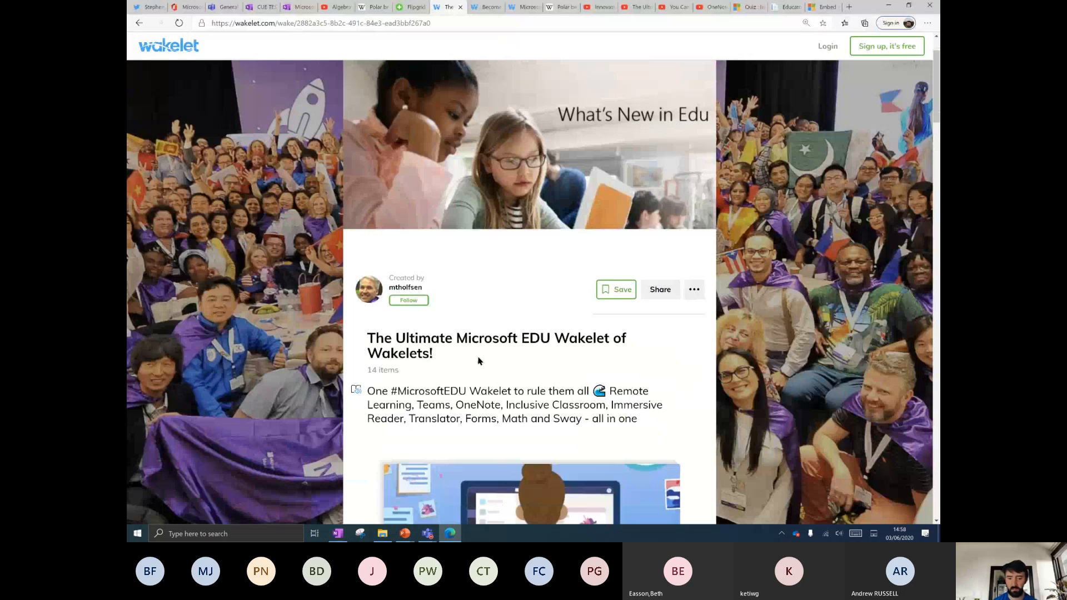
{"action": "scroll", "coordinate": [479, 361], "scroll_direction": "down", "scroll_amount": 5}
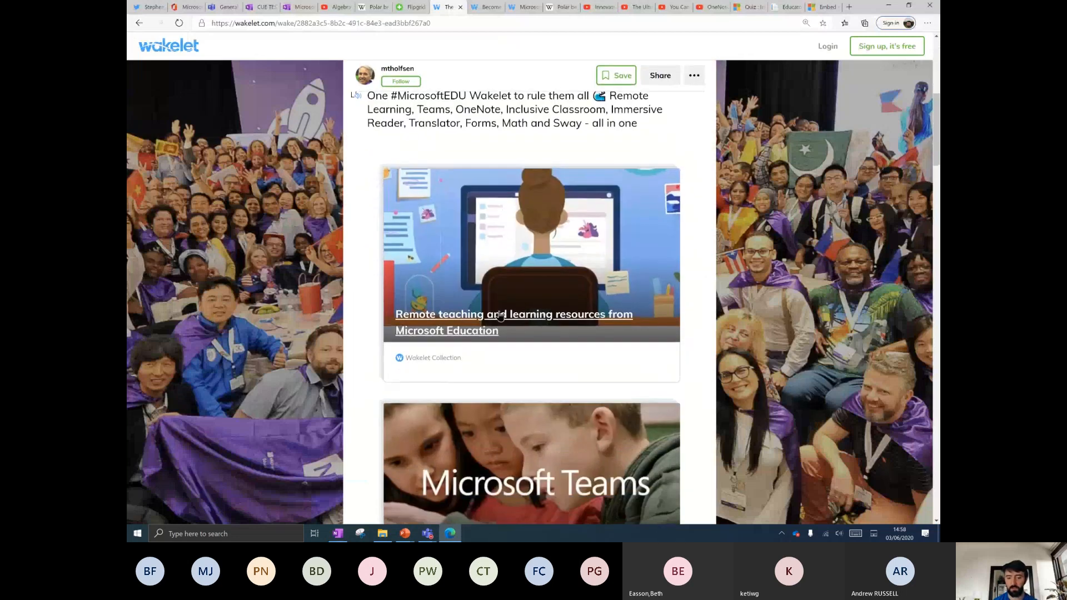
{"action": "scroll", "coordinate": [477, 320], "scroll_direction": "down", "scroll_amount": 9}
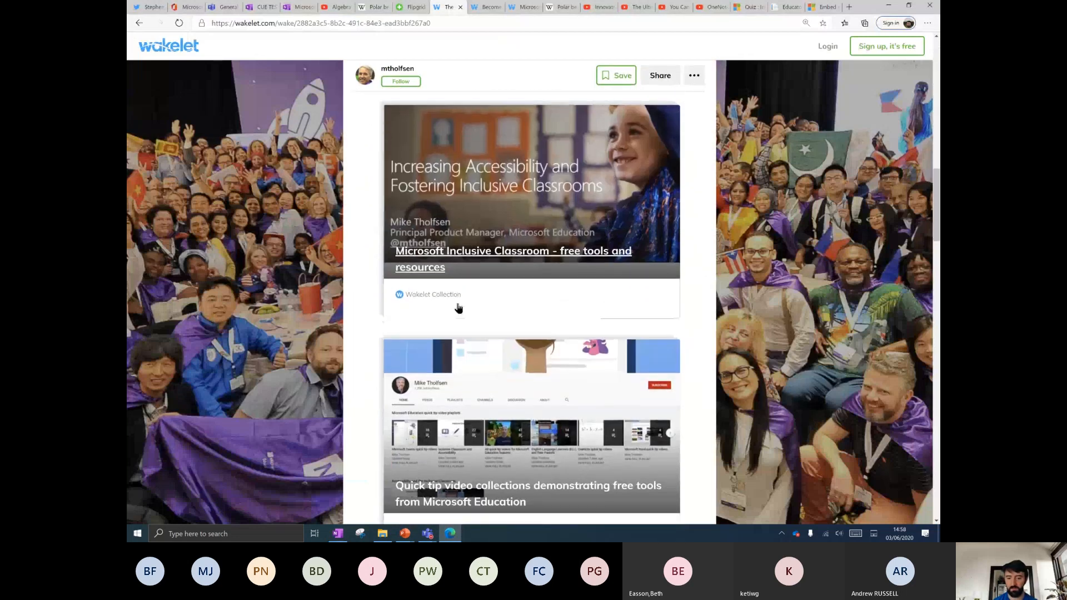
{"action": "scroll", "coordinate": [464, 248], "scroll_direction": "down", "scroll_amount": 5}
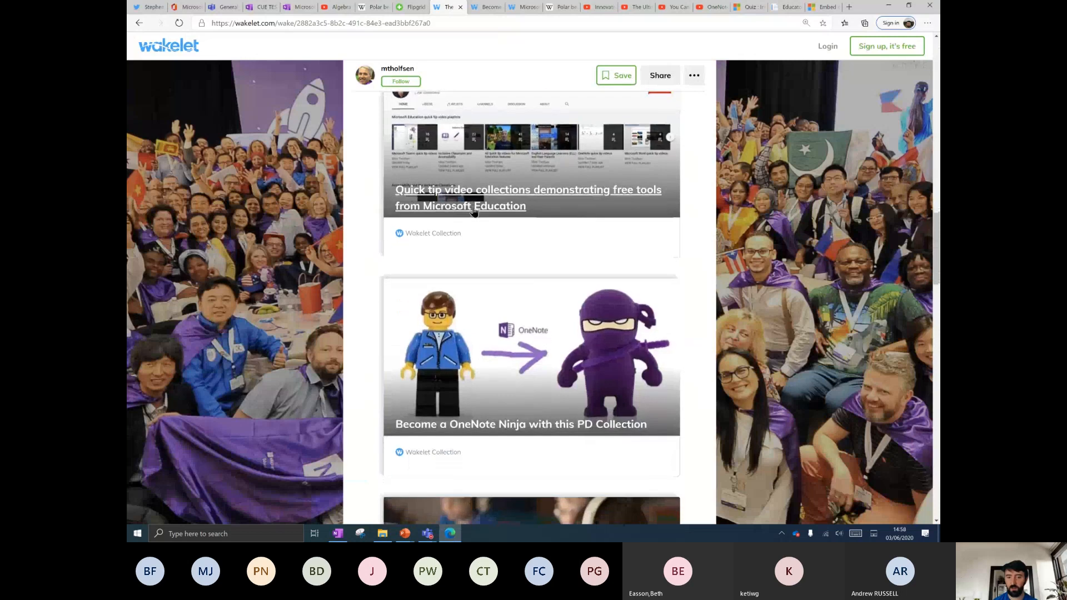
{"action": "scroll", "coordinate": [521, 313], "scroll_direction": "up", "scroll_amount": 1}
Open the 'Quick tip video collections' card and scroll its playlist cards.
{"action": "left_click", "coordinate": [480, 286]}
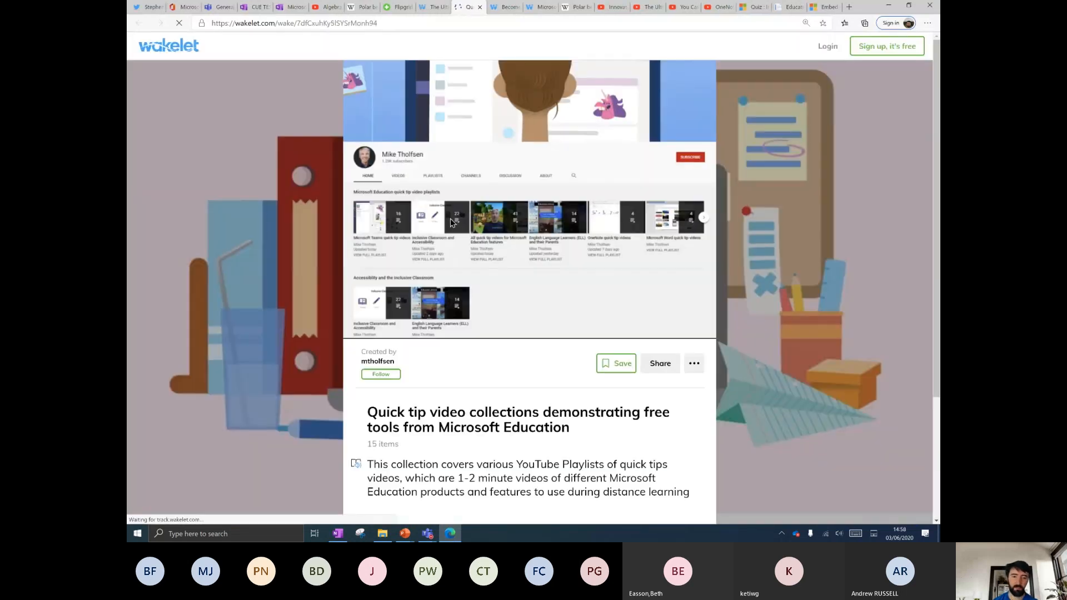
{"action": "scroll", "coordinate": [435, 300], "scroll_direction": "down", "scroll_amount": 3}
{"action": "scroll", "coordinate": [445, 304], "scroll_direction": "down", "scroll_amount": 5}
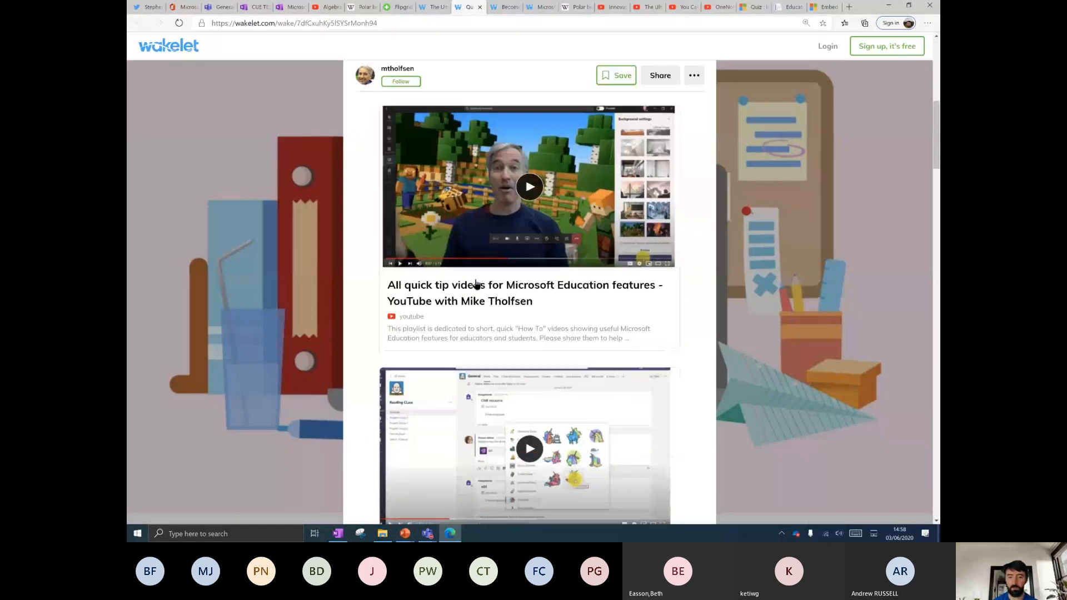
{"action": "scroll", "coordinate": [474, 286], "scroll_direction": "up", "scroll_amount": 1}
Play the custom backgrounds quick-tip video from 1:49 to 1:57, then switch to the Algebra YouTube tab.
{"action": "left_click", "coordinate": [438, 174]}
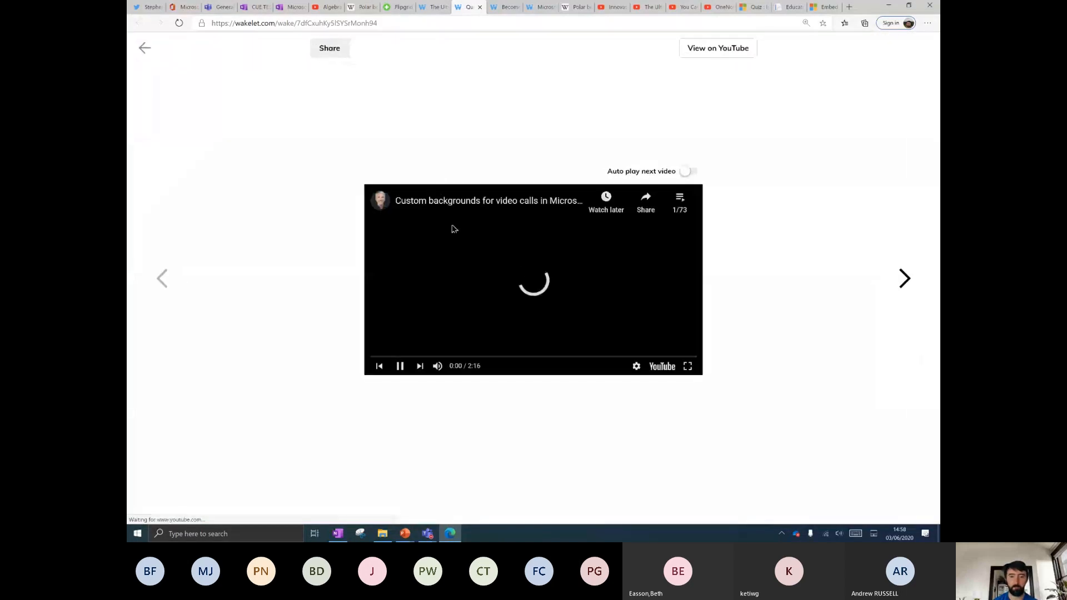
{"action": "left_click", "coordinate": [527, 334]}
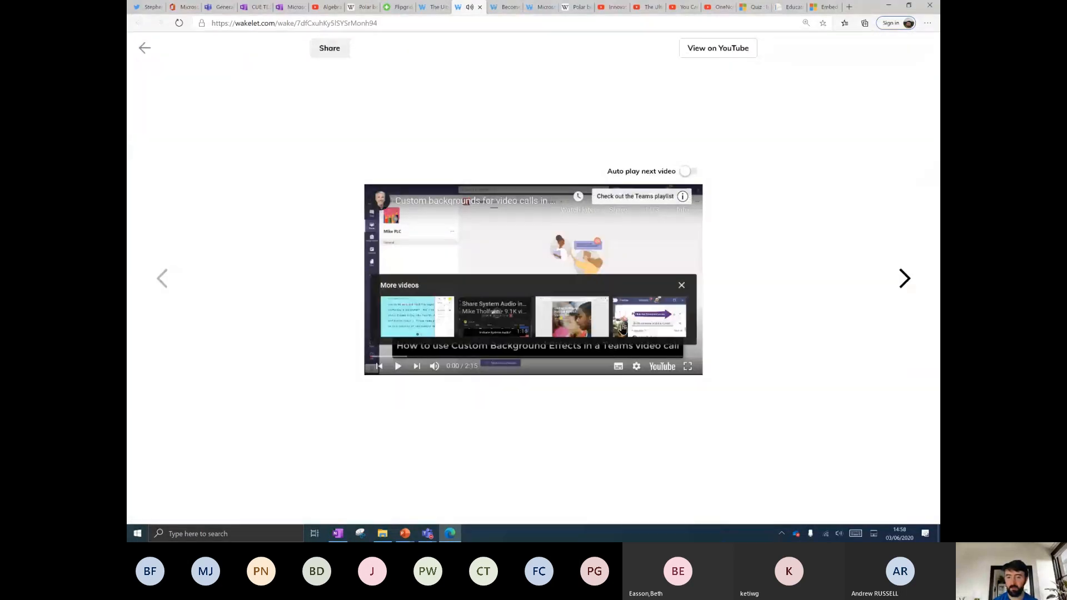
{"action": "left_click", "coordinate": [681, 286]}
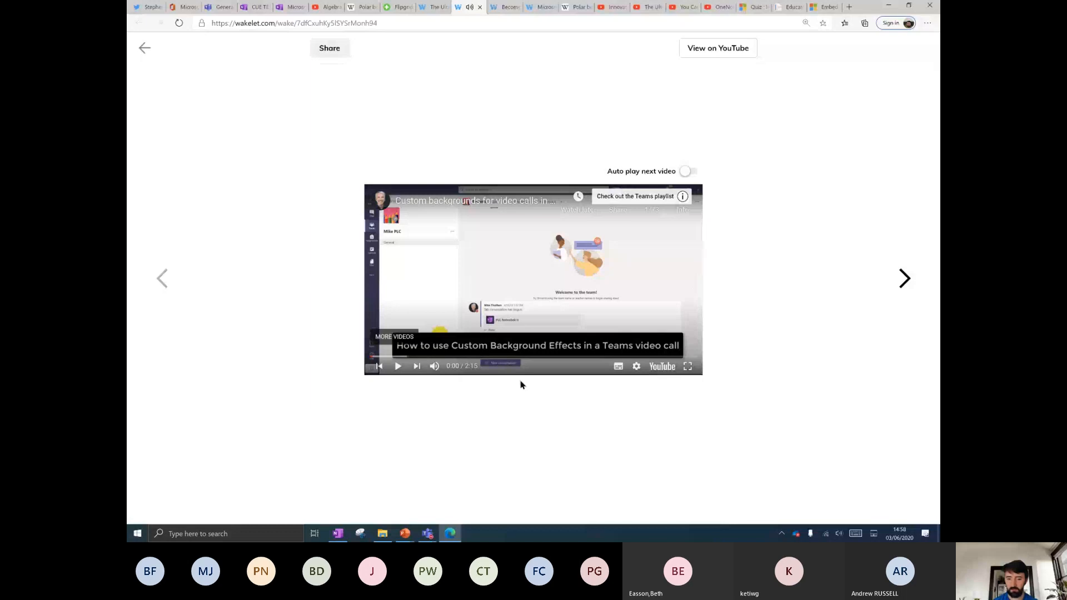
{"action": "left_click_drag", "start_coordinate": [489, 357], "coordinate": [633, 358]}
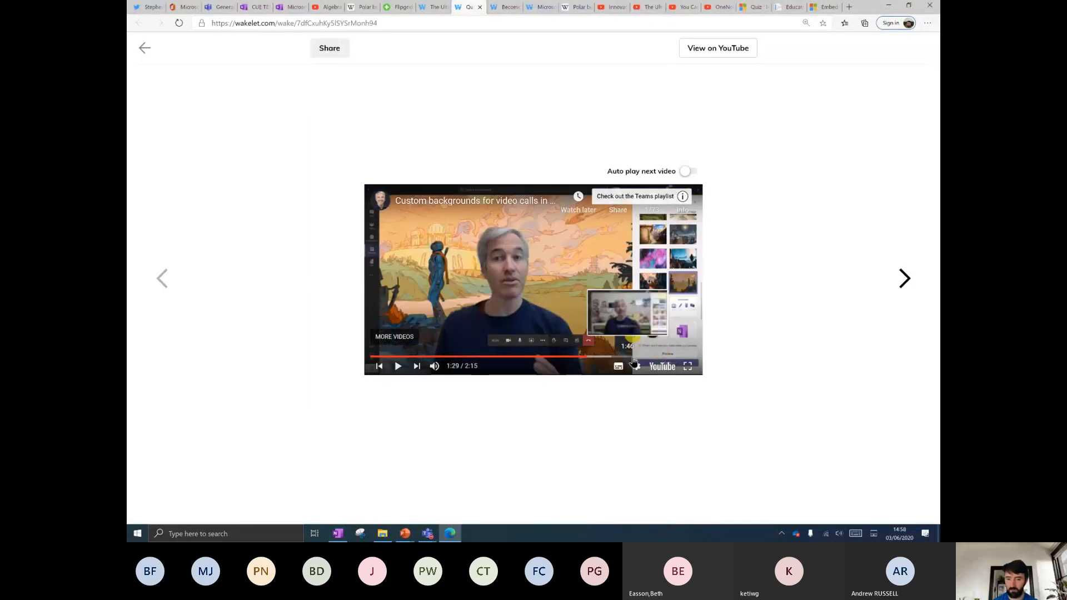
{"action": "left_click", "coordinate": [535, 332]}
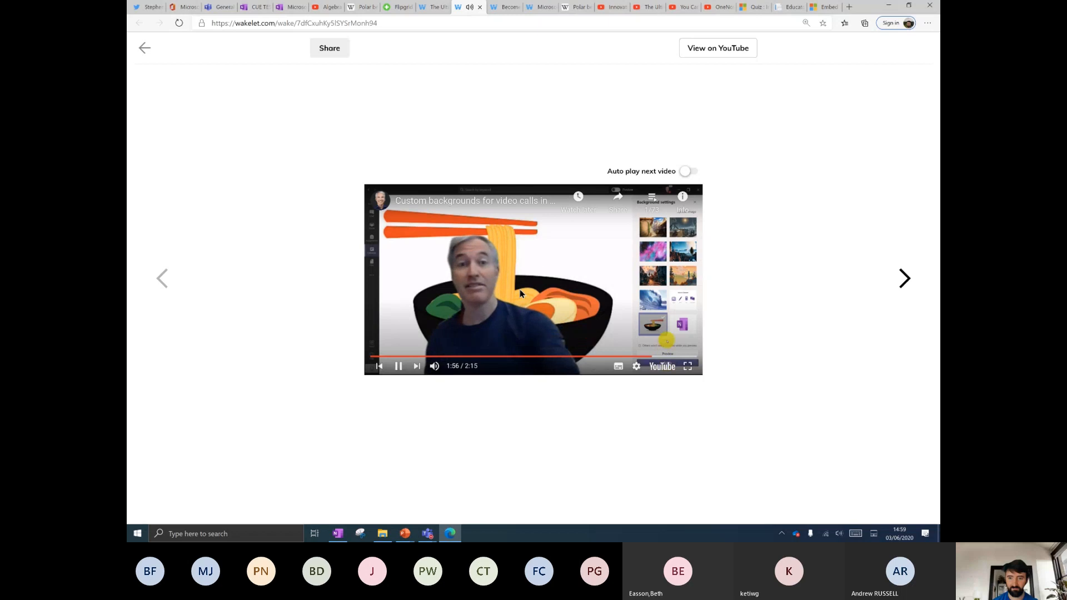
{"action": "left_click", "coordinate": [476, 211]}
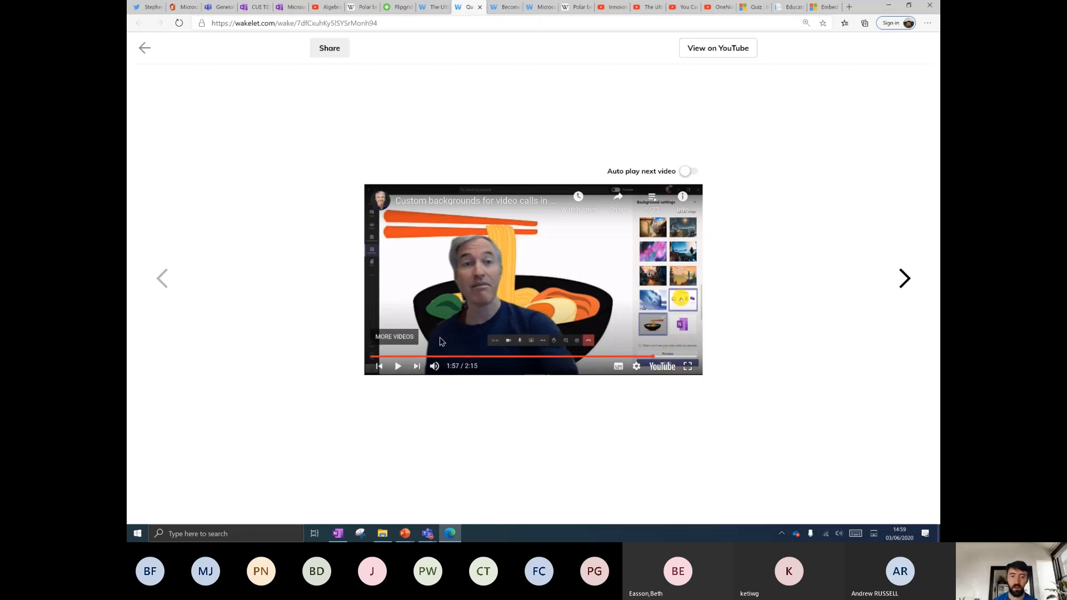
{"action": "left_click", "coordinate": [323, 8]}
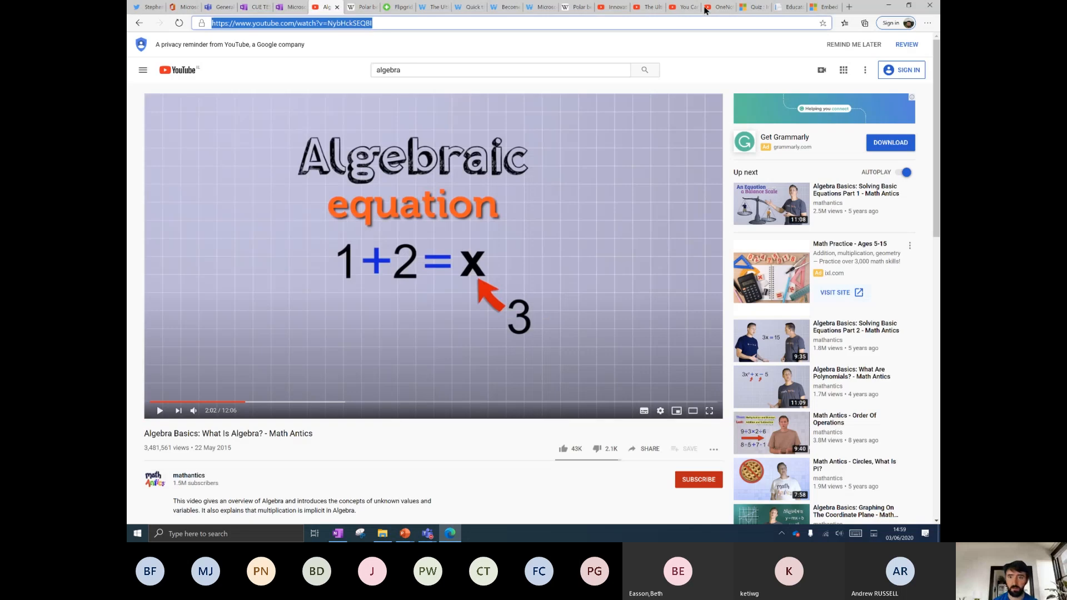
Search YouTube for the presenter's quick-tips channel by name and browse its Playlists.
{"action": "left_click", "coordinate": [426, 65]}
{"action": "type", "text": "MIKE "}
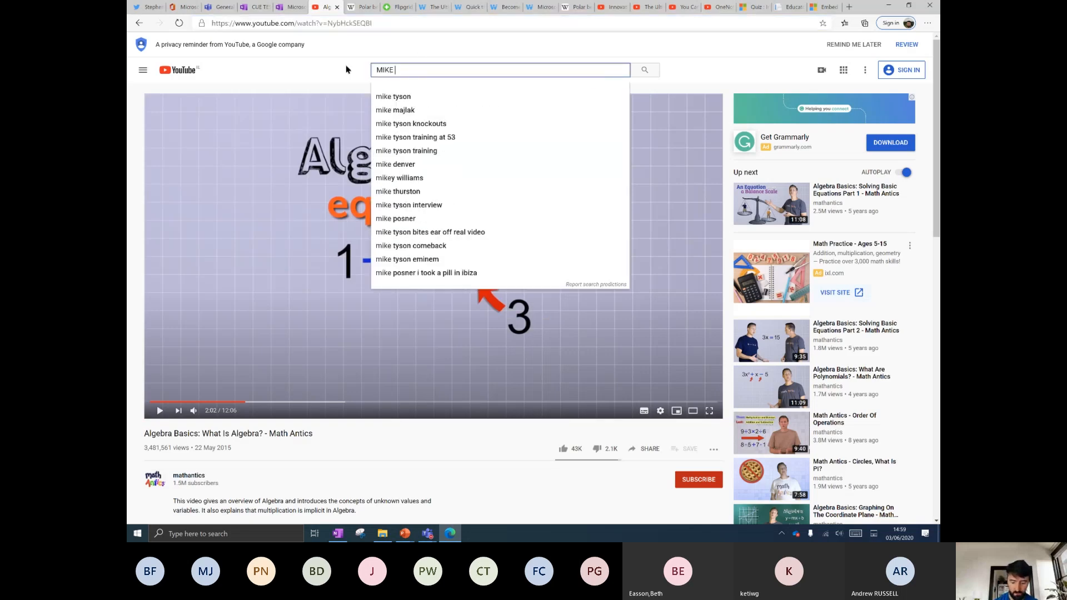
{"action": "type", "text": "THOLFSEN"}
{"action": "key", "text": "Return"}
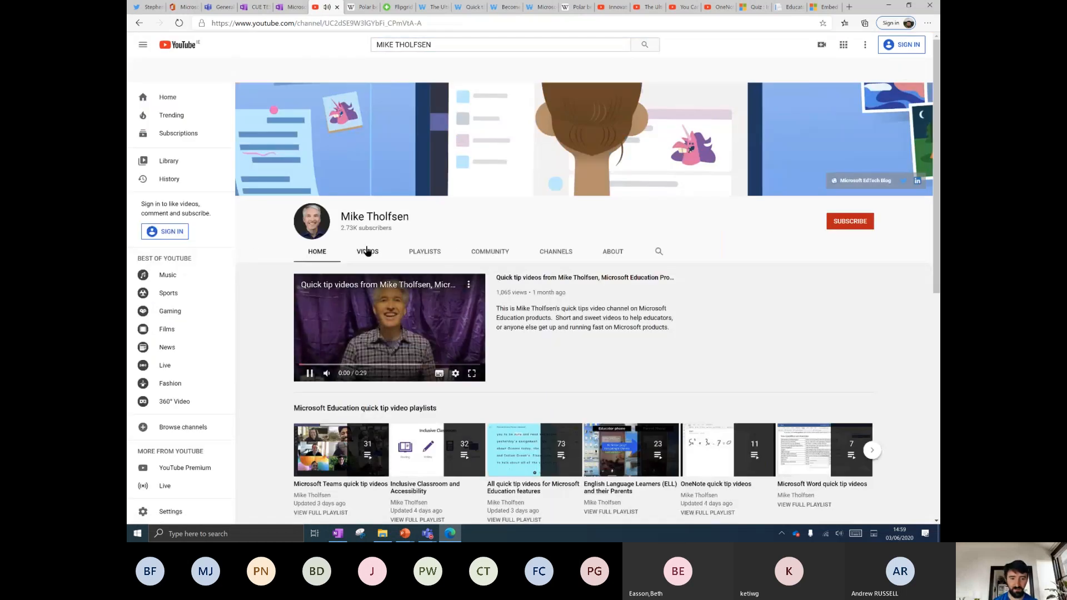
{"action": "left_click", "coordinate": [425, 251]}
{"action": "scroll", "coordinate": [361, 368], "scroll_direction": "down", "scroll_amount": 2}
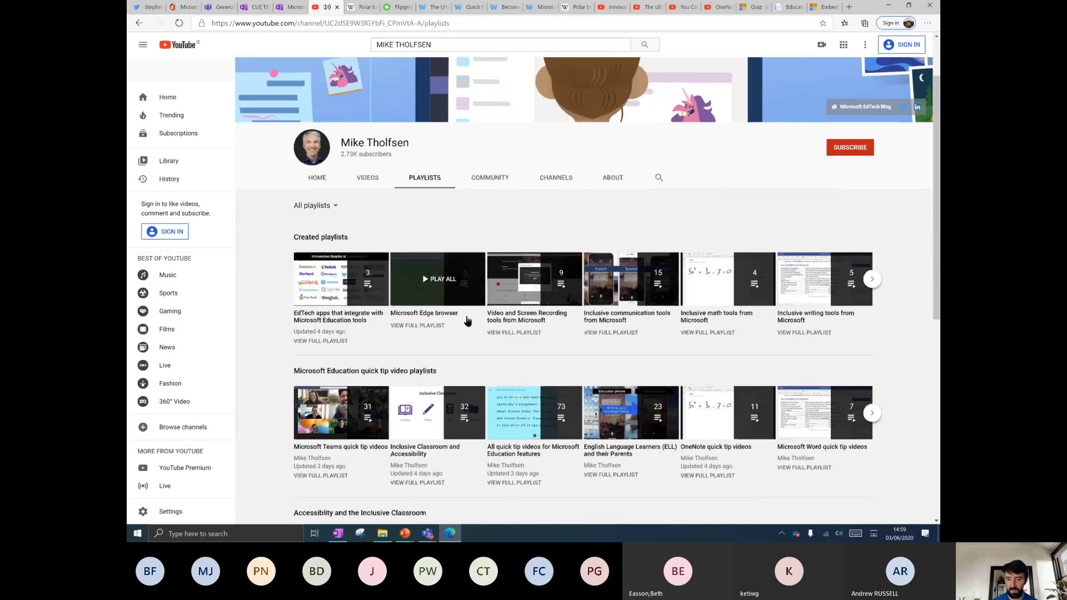
{"action": "scroll", "coordinate": [334, 369], "scroll_direction": "down", "scroll_amount": 2}
{"action": "scroll", "coordinate": [469, 203], "scroll_direction": "up", "scroll_amount": 4}
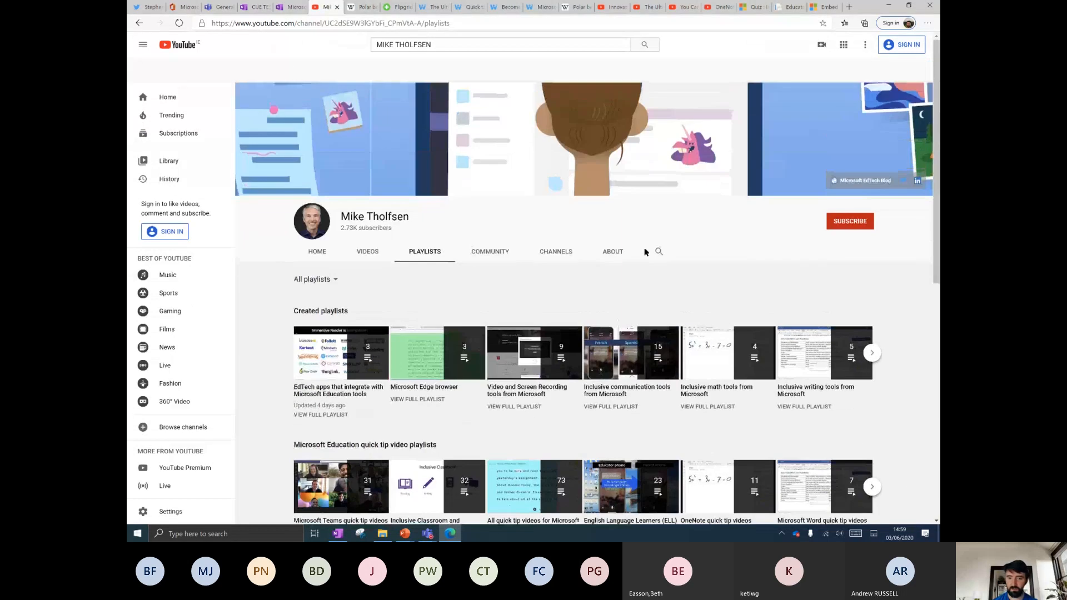
Search within the channel for ONENOTE and scroll through the video results.
{"action": "left_click", "coordinate": [659, 253]}
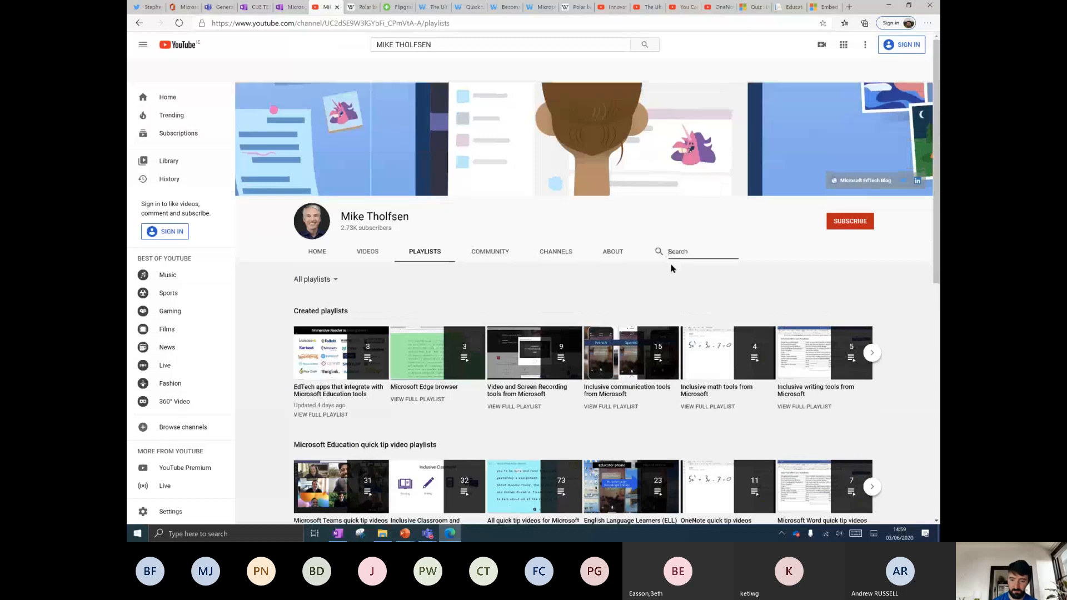
{"action": "key", "text": "Return"}
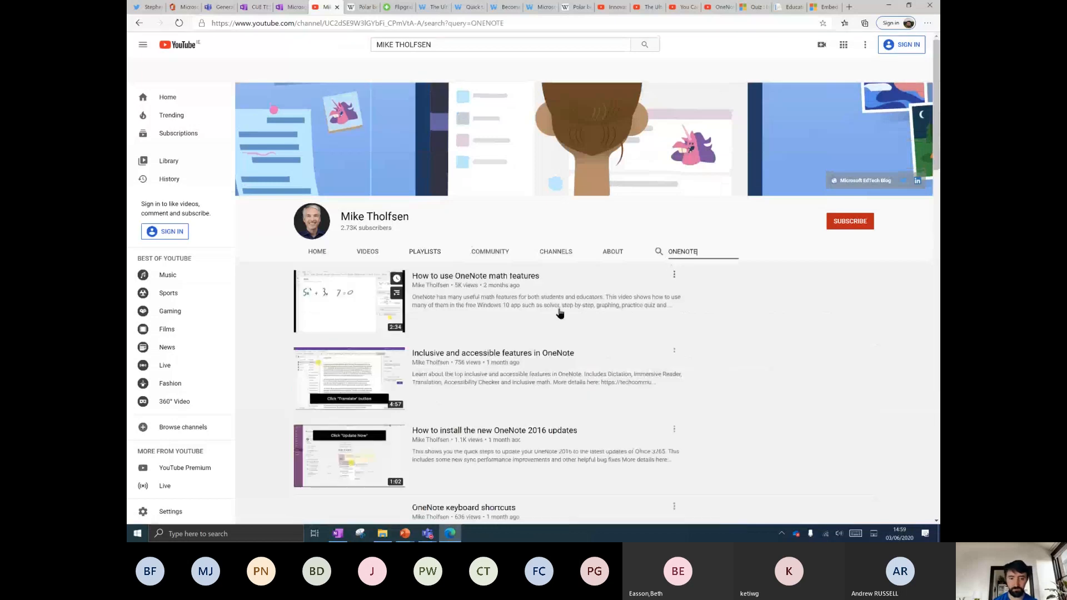
{"action": "scroll", "coordinate": [457, 278], "scroll_direction": "down", "scroll_amount": 3}
{"action": "scroll", "coordinate": [466, 185], "scroll_direction": "down", "scroll_amount": 6}
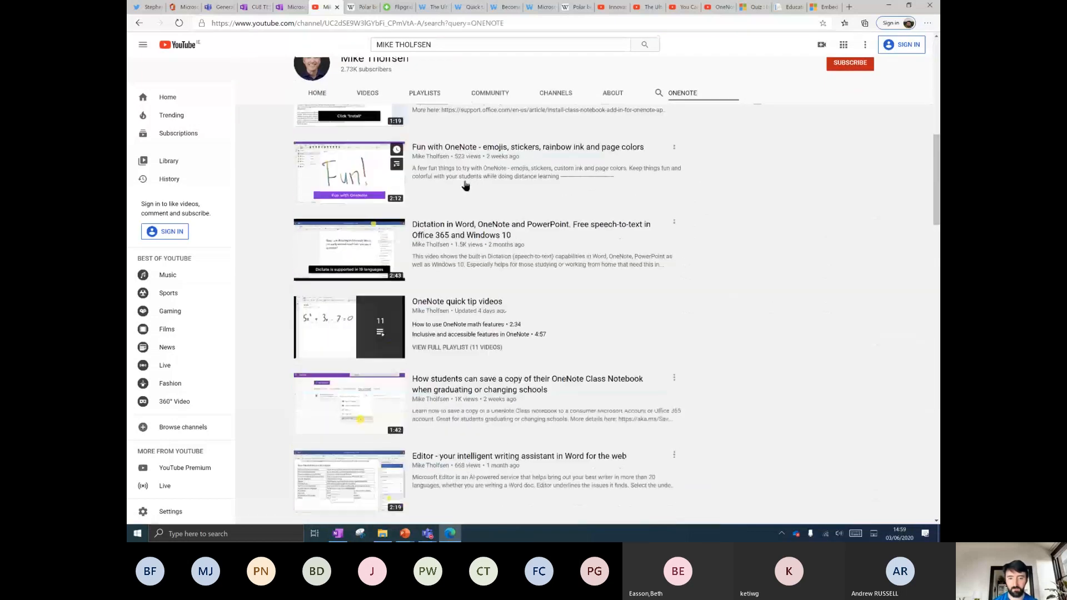
{"action": "scroll", "coordinate": [466, 185], "scroll_direction": "down", "scroll_amount": 15}
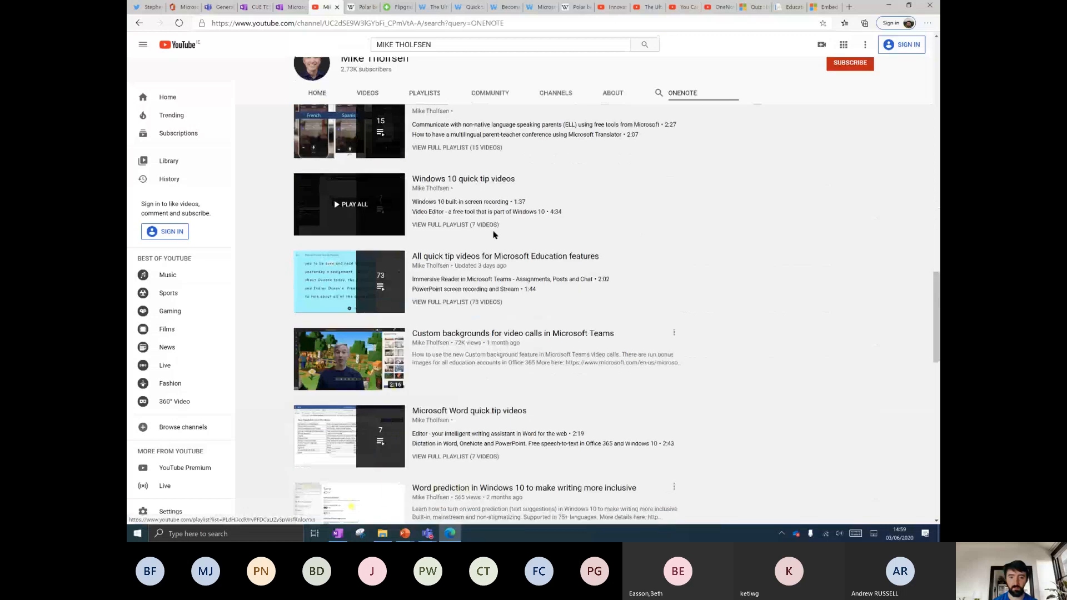
{"action": "scroll", "coordinate": [494, 234], "scroll_direction": "up", "scroll_amount": 10}
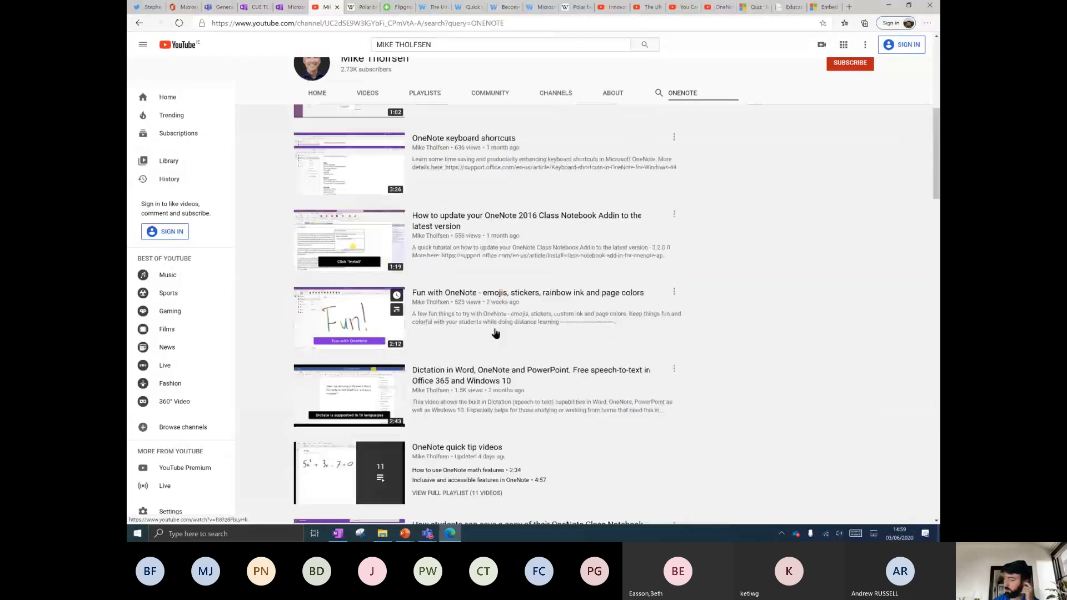
{"action": "scroll", "coordinate": [496, 331], "scroll_direction": "up", "scroll_amount": 8}
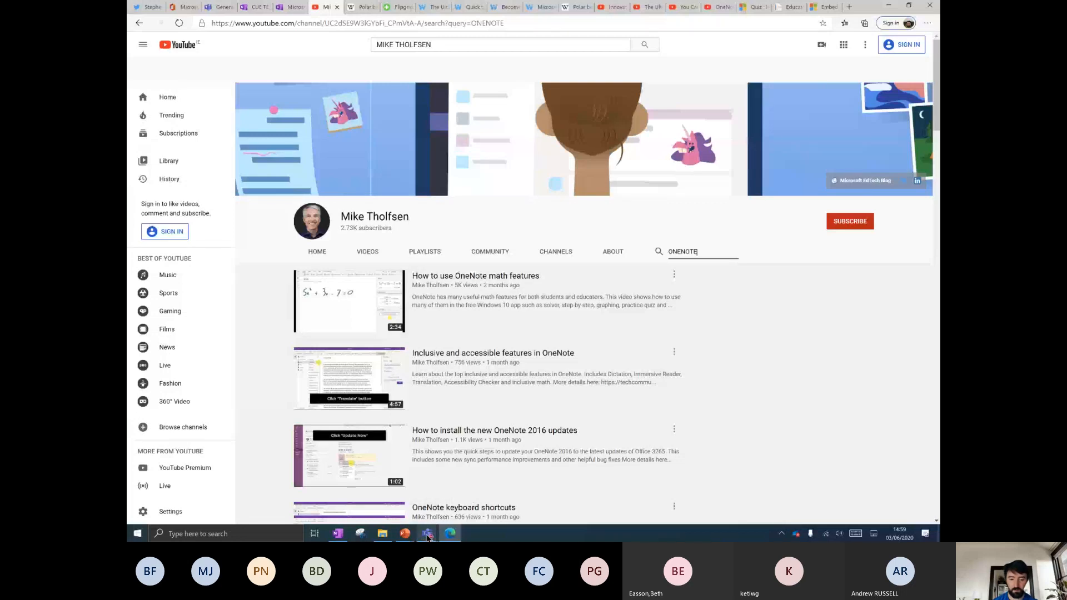
Minimise the Teams call window and switch to the OneNote notebook's Polar bear page.
{"action": "mouse_move", "coordinate": [427, 535]}
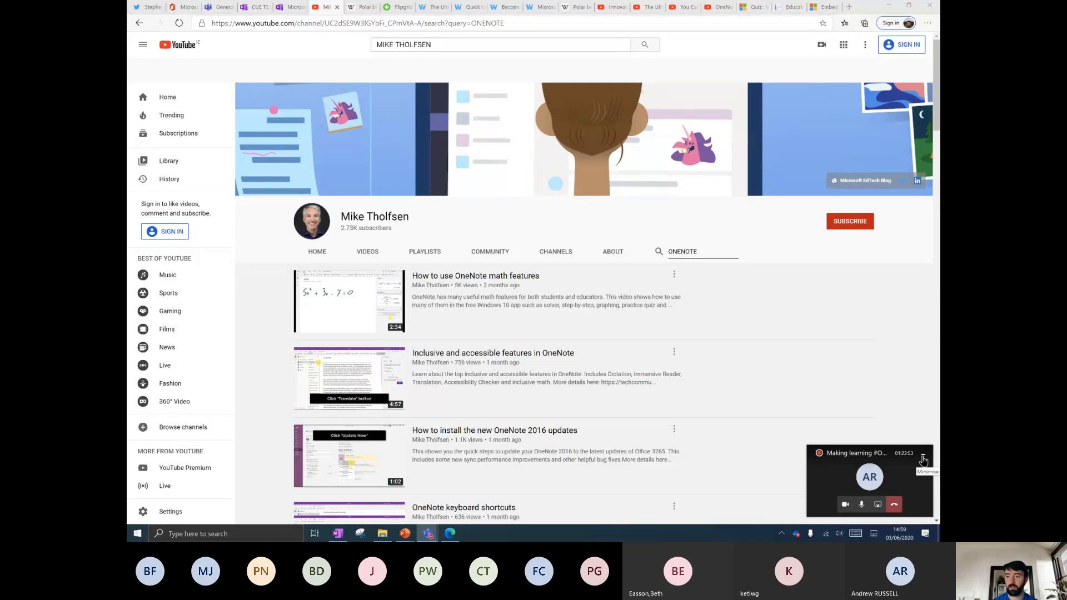
{"action": "left_click", "coordinate": [923, 459]}
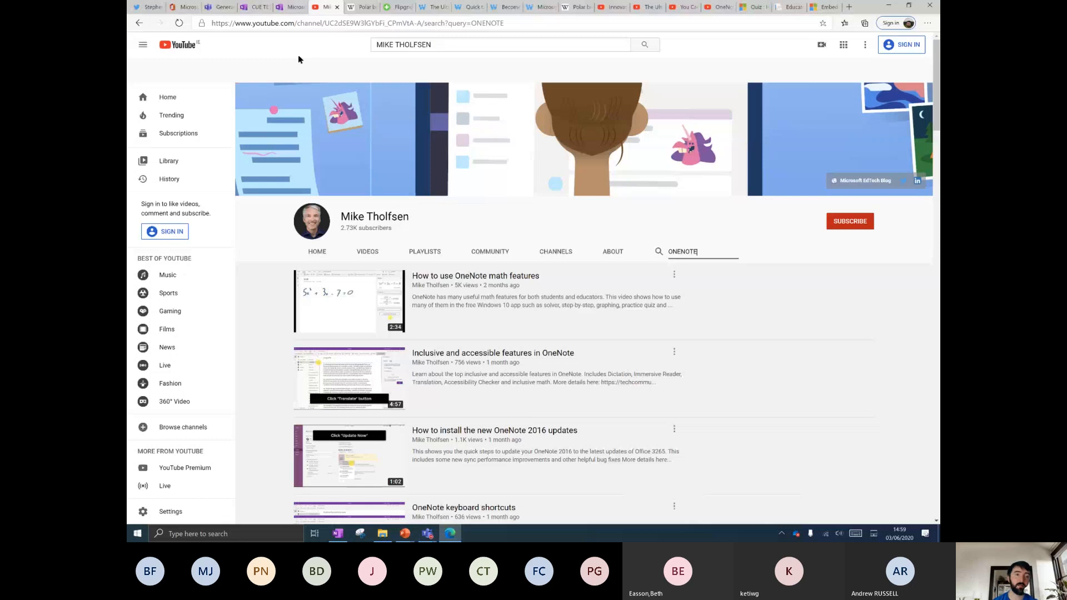
{"action": "left_click", "coordinate": [249, 8]}
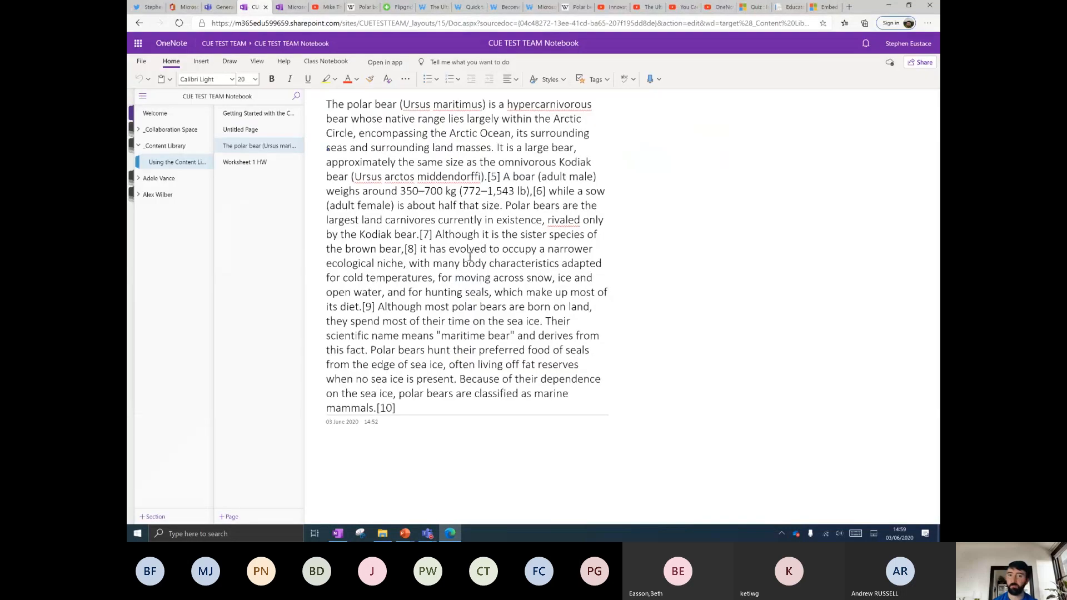
Show the community links page in OneNote for Windows 10, then stop sharing via the Teams call controls.
{"action": "left_click", "coordinate": [614, 177]}
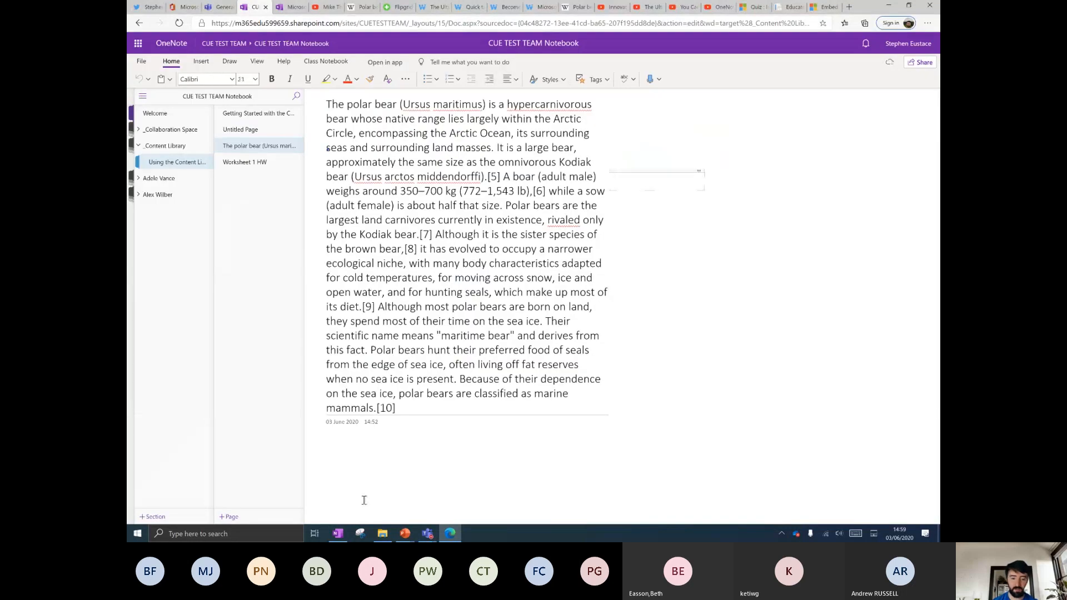
{"action": "left_click", "coordinate": [338, 534]}
{"action": "scroll", "coordinate": [395, 324], "scroll_direction": "up", "scroll_amount": 3}
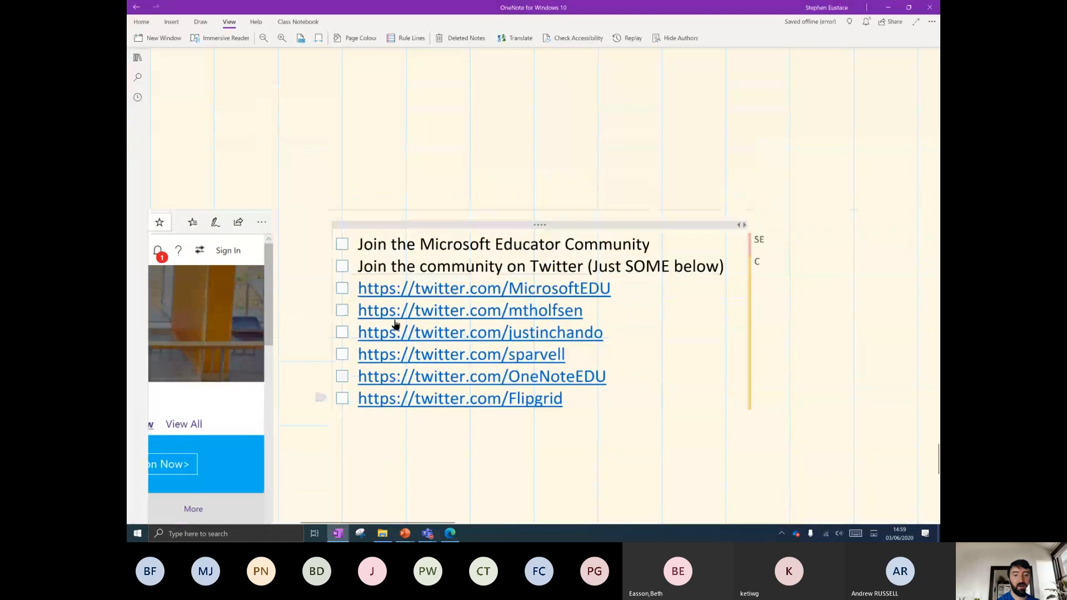
{"action": "scroll", "coordinate": [396, 324], "scroll_direction": "down", "scroll_amount": 4}
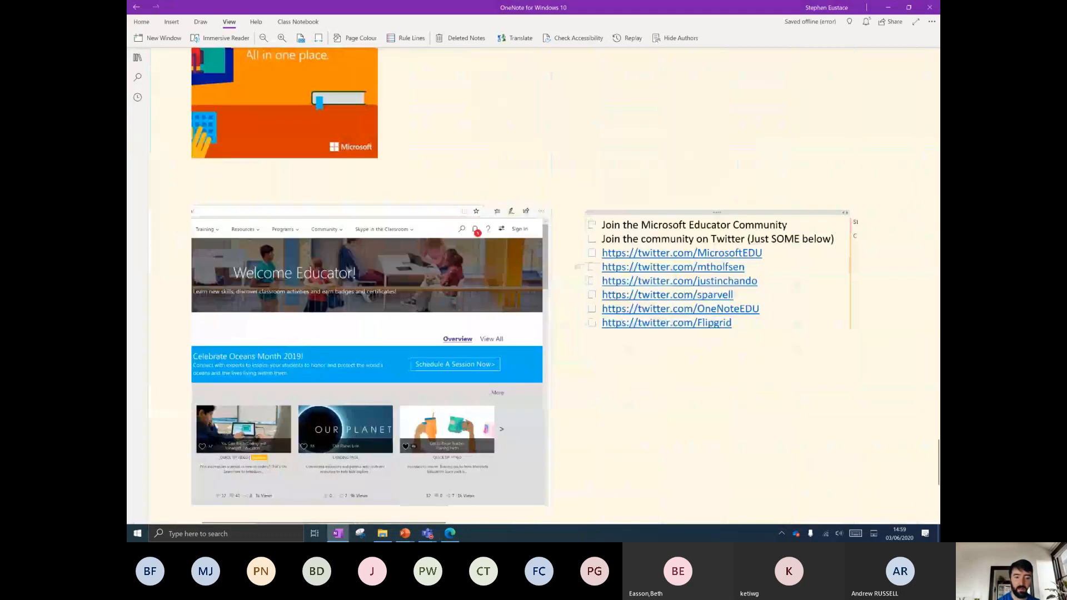
{"action": "scroll", "coordinate": [395, 324], "scroll_direction": "up", "scroll_amount": 2}
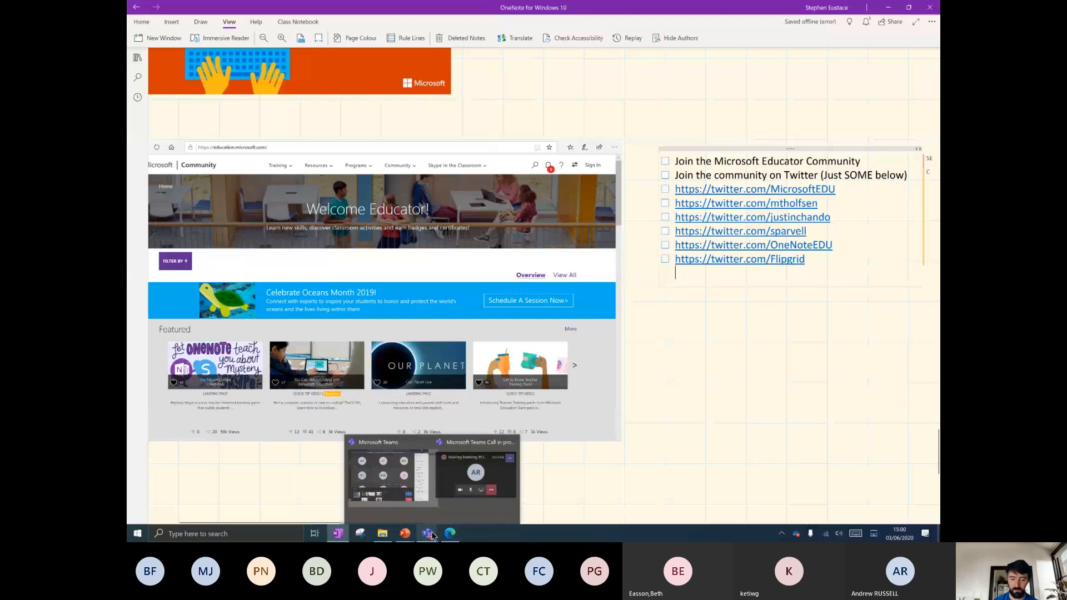
{"action": "left_click", "coordinate": [449, 486]}
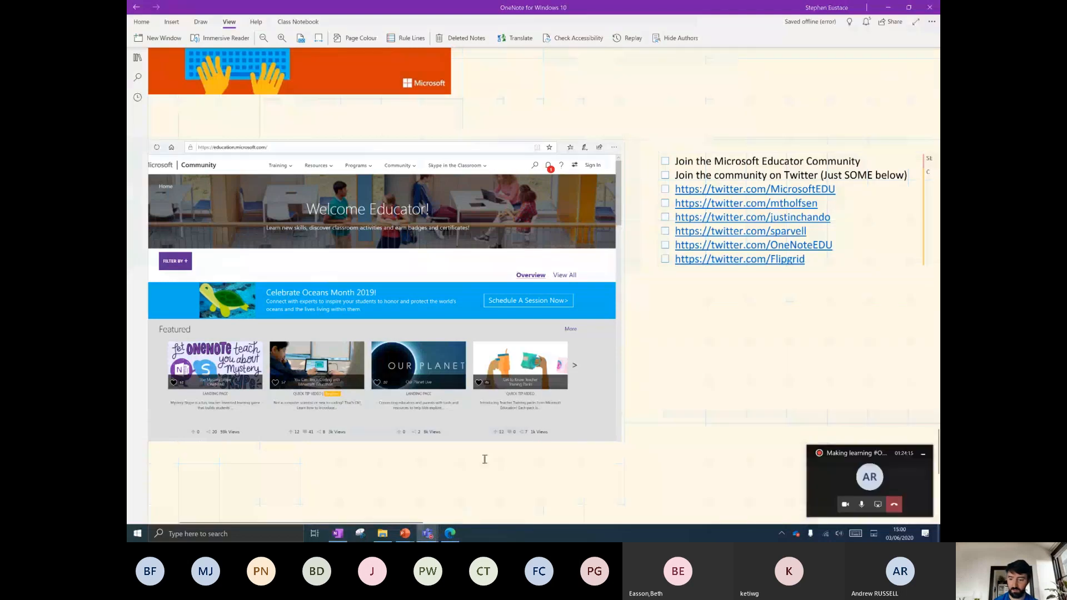
{"action": "left_click", "coordinate": [879, 504]}
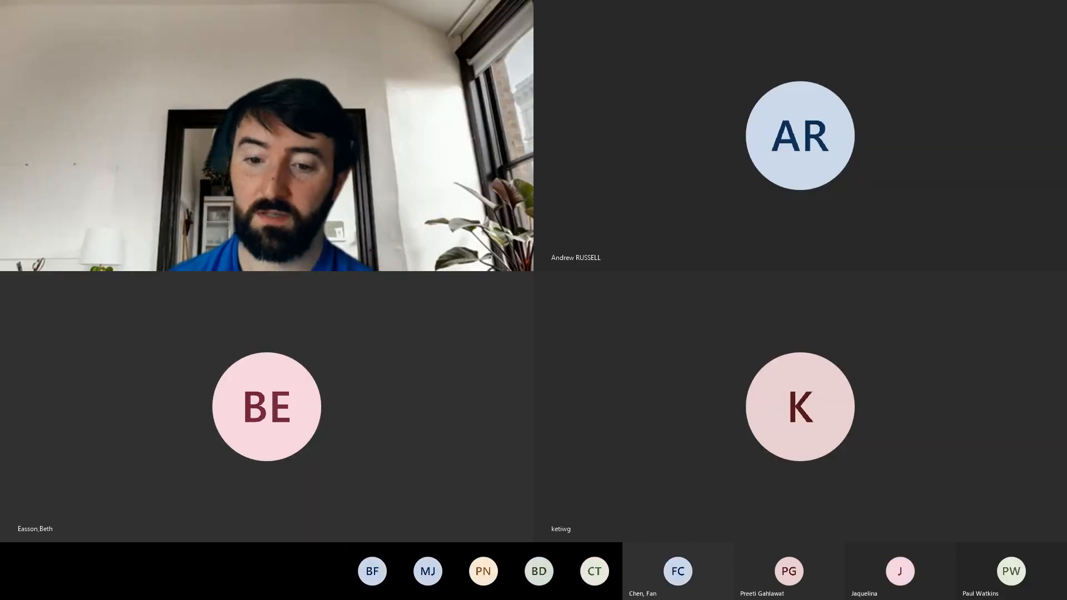